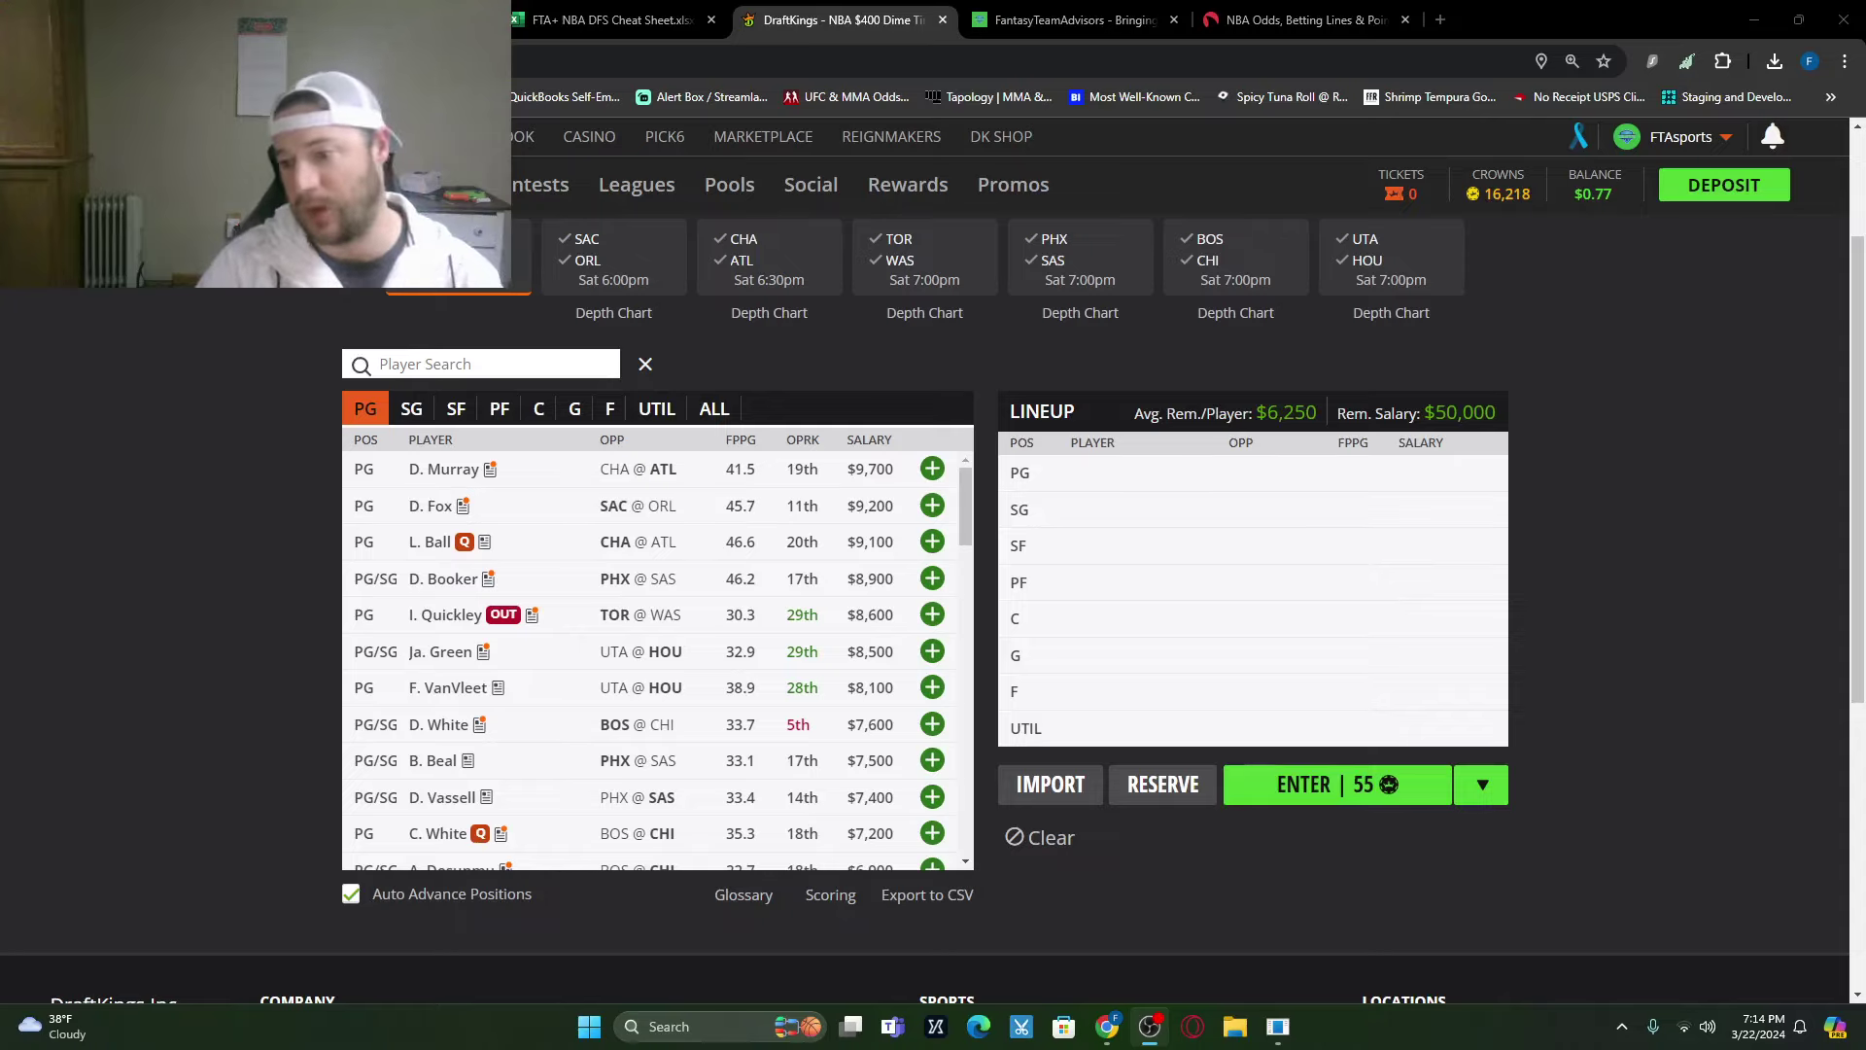
Step: Bring up Odds Shark's NBA lines and scroll through Saturday's opening spreads, like Boston +7 versus Chicago
{"action": "left_click", "coordinate": [1294, 9]}
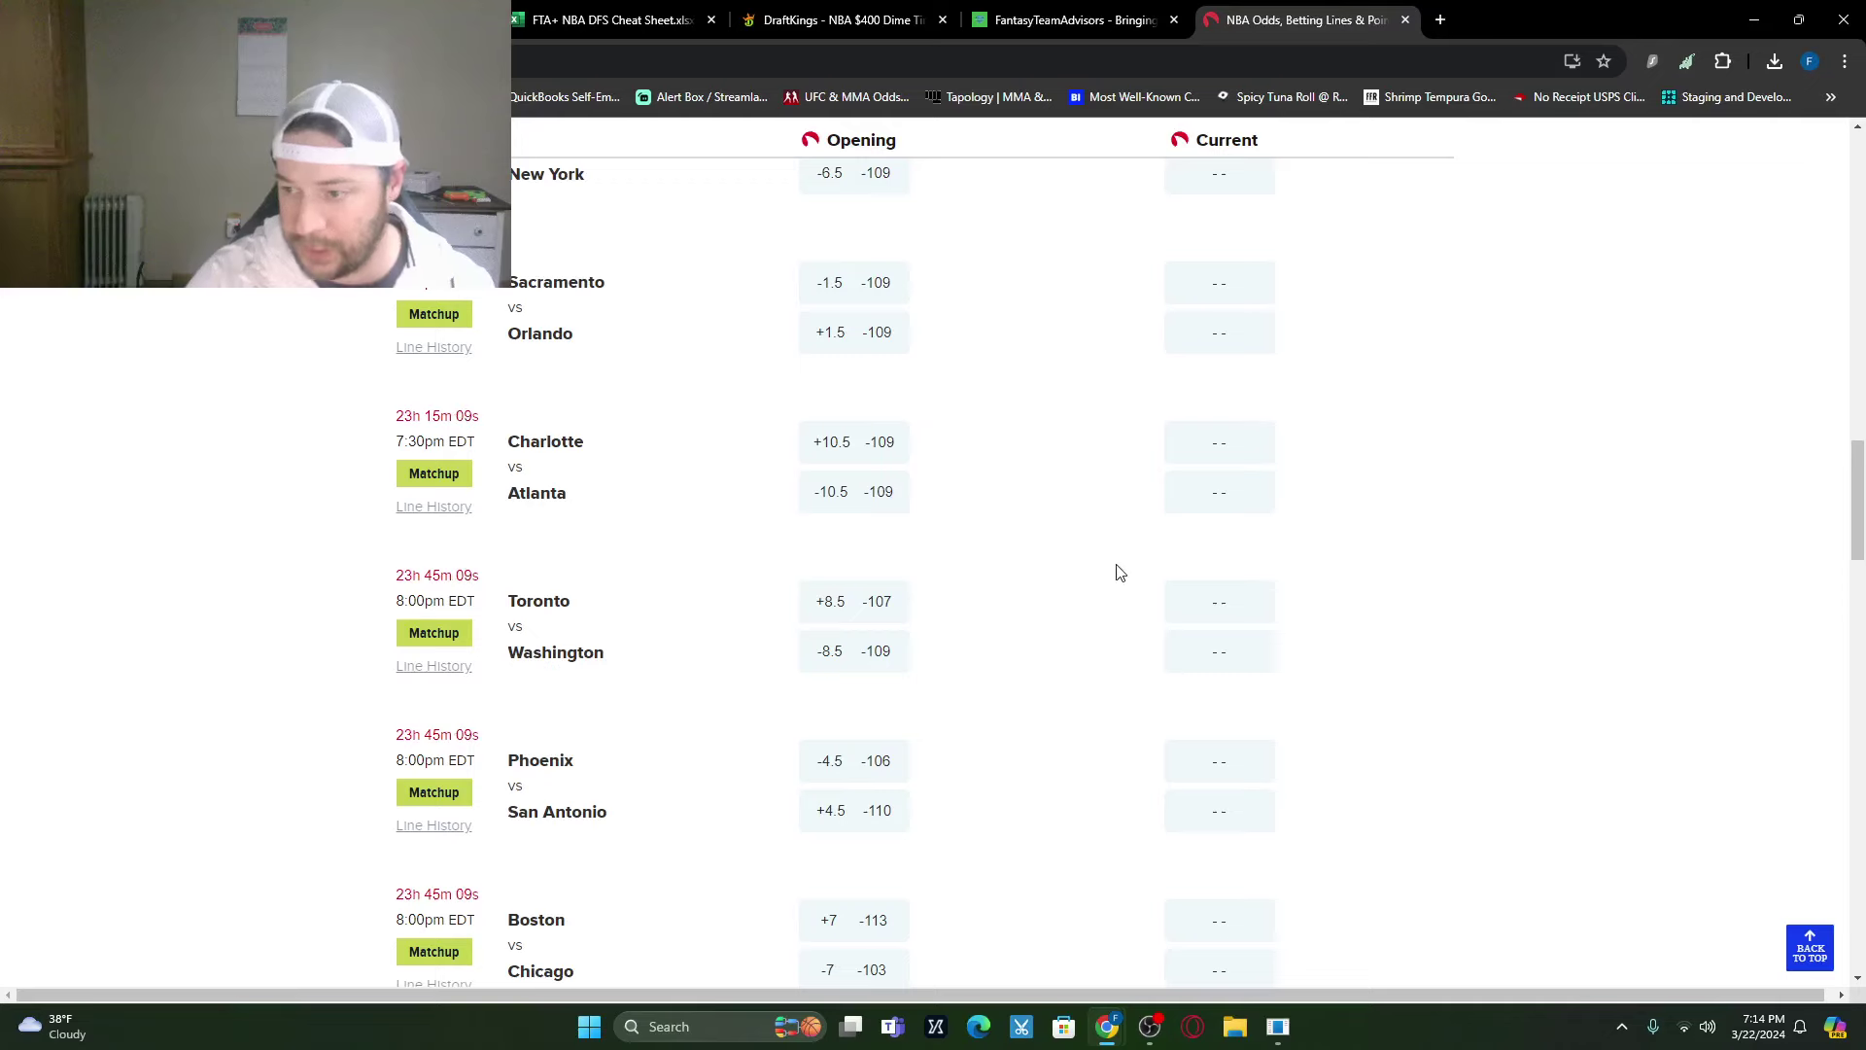
{"action": "left_click", "coordinate": [843, 17]}
{"action": "left_click", "coordinate": [1213, 10]}
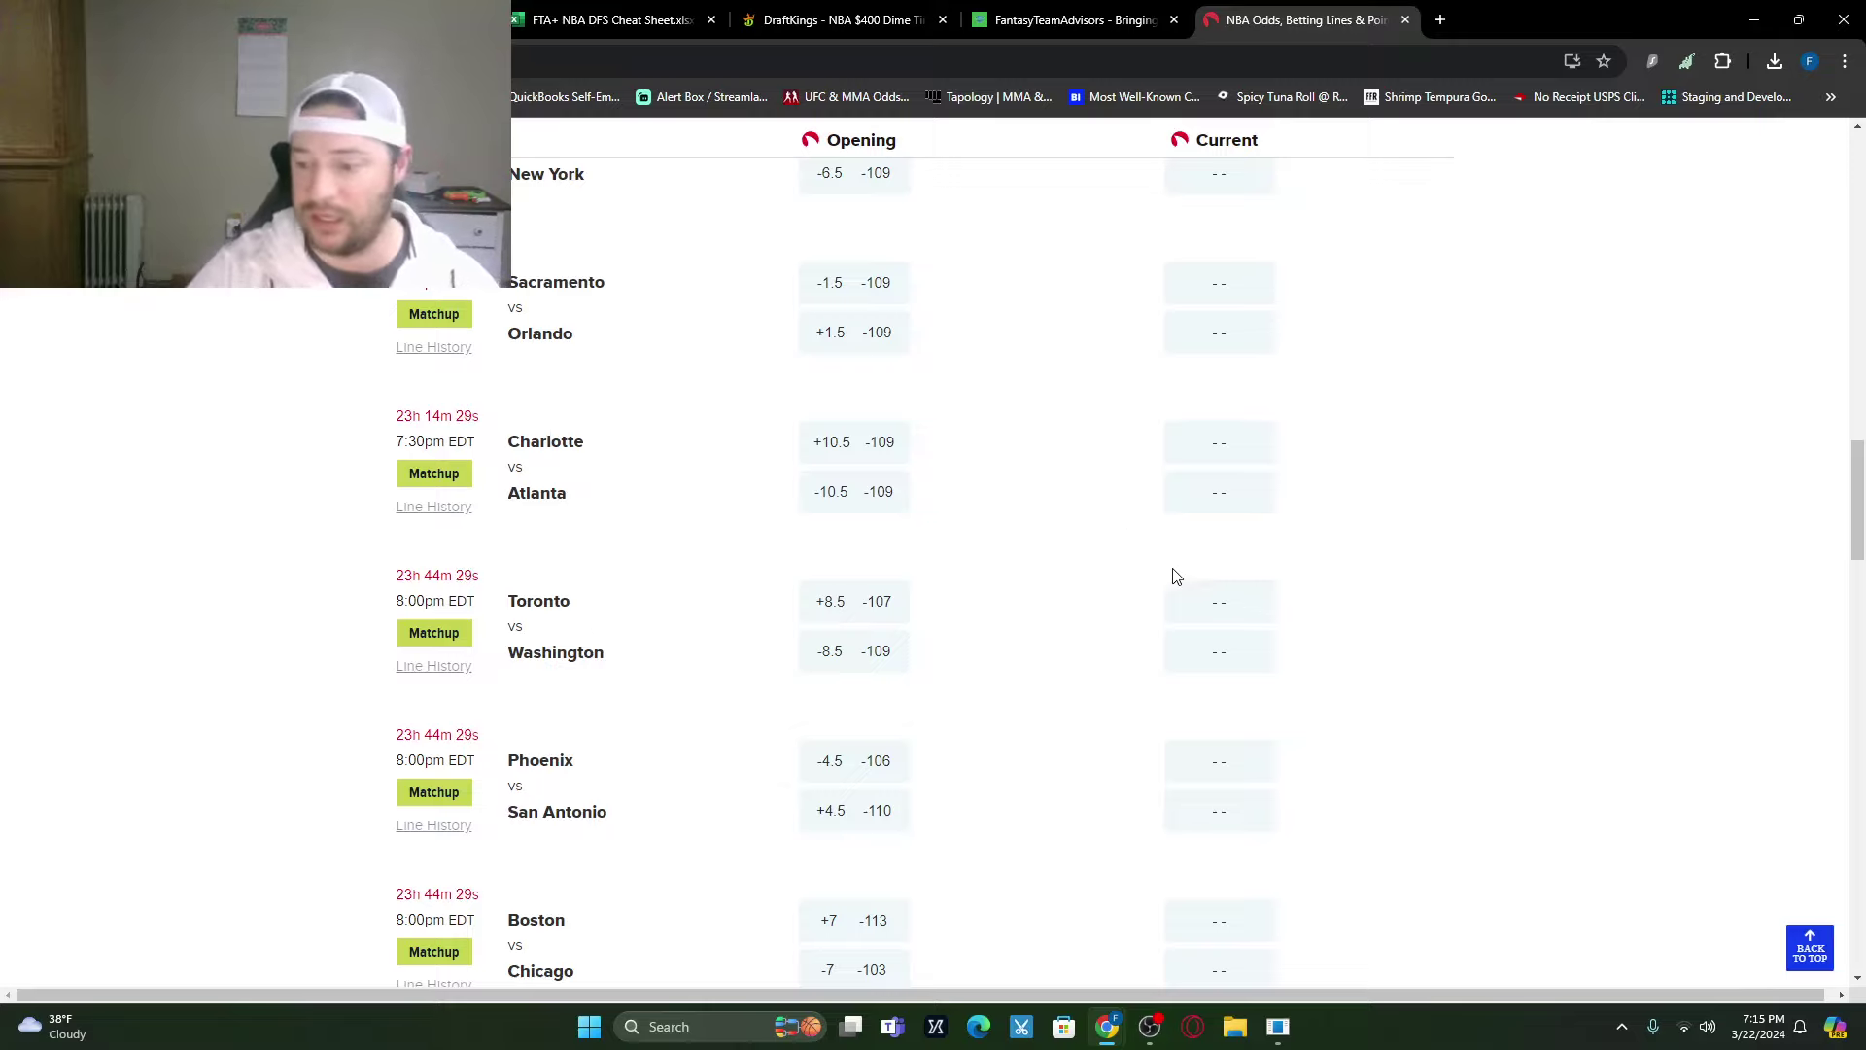
{"action": "scroll", "coordinate": [935, 719], "scroll_direction": "down", "scroll_amount": 2}
{"action": "scroll", "coordinate": [928, 738], "scroll_direction": "down", "scroll_amount": 1}
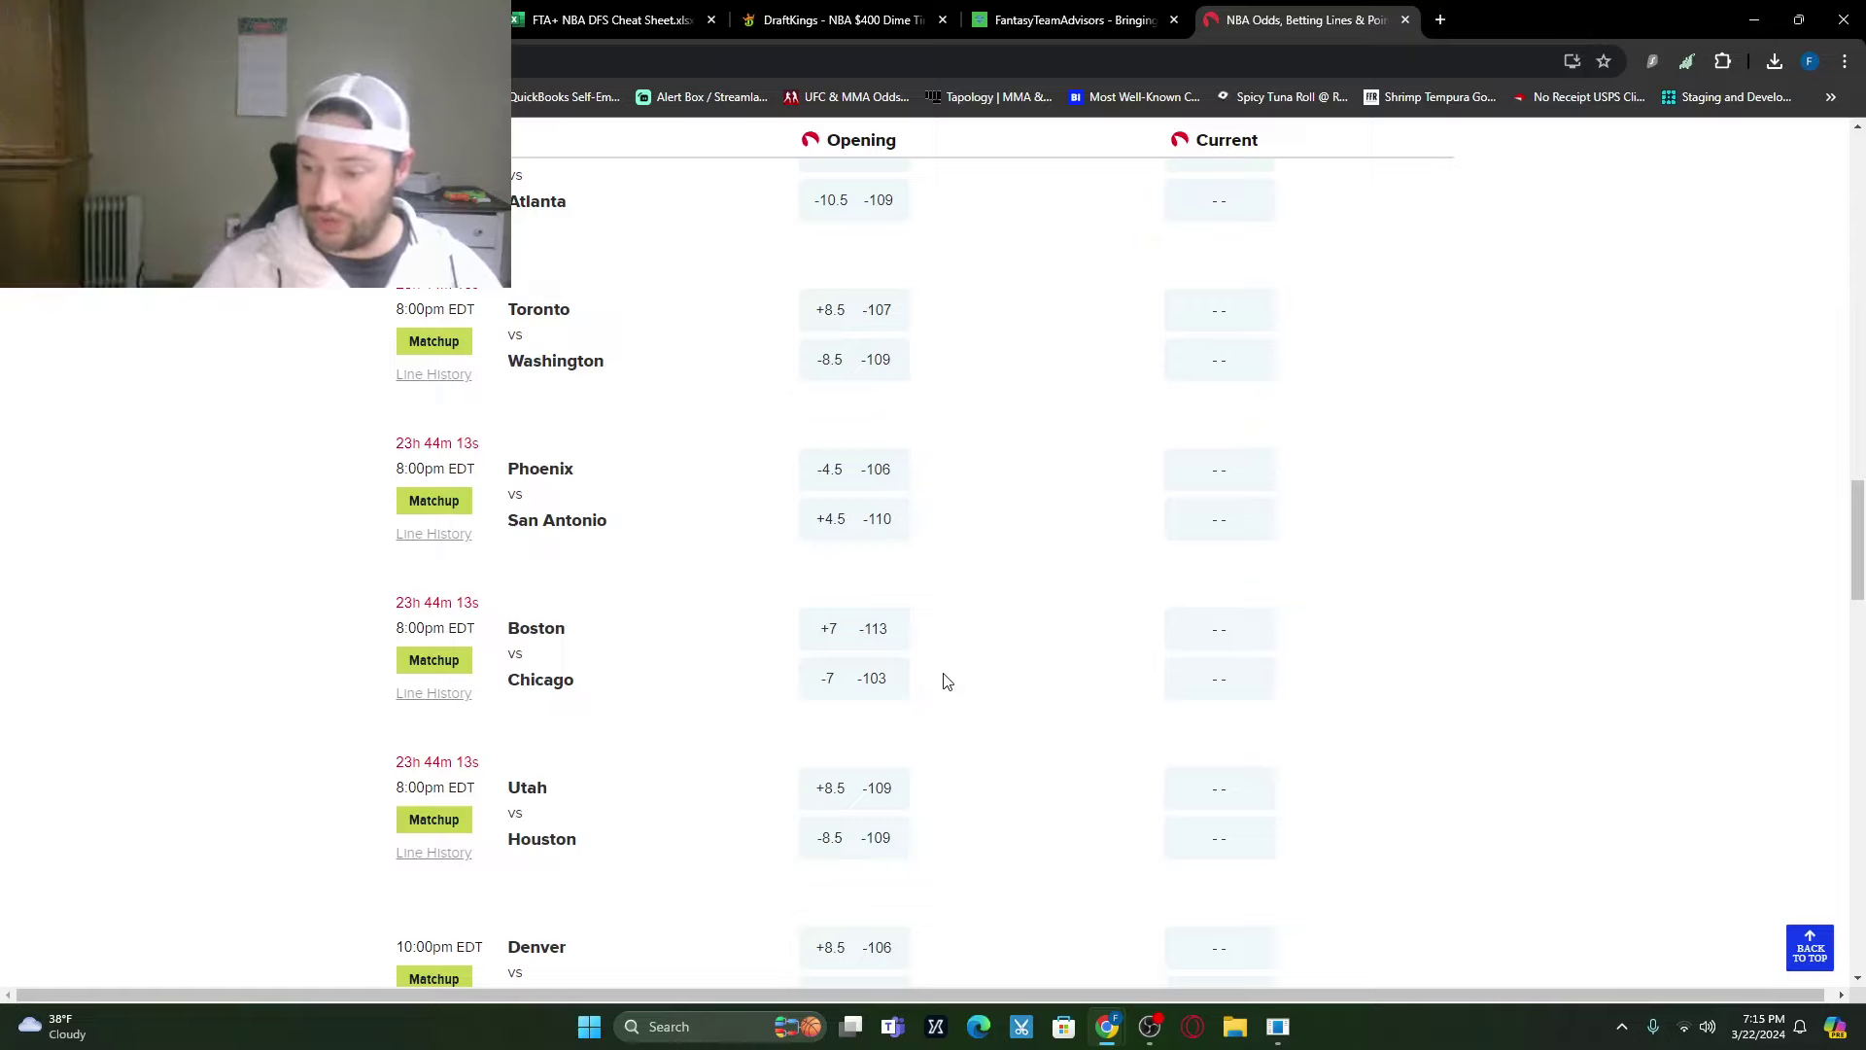
{"action": "scroll", "coordinate": [996, 647], "scroll_direction": "down", "scroll_amount": 1}
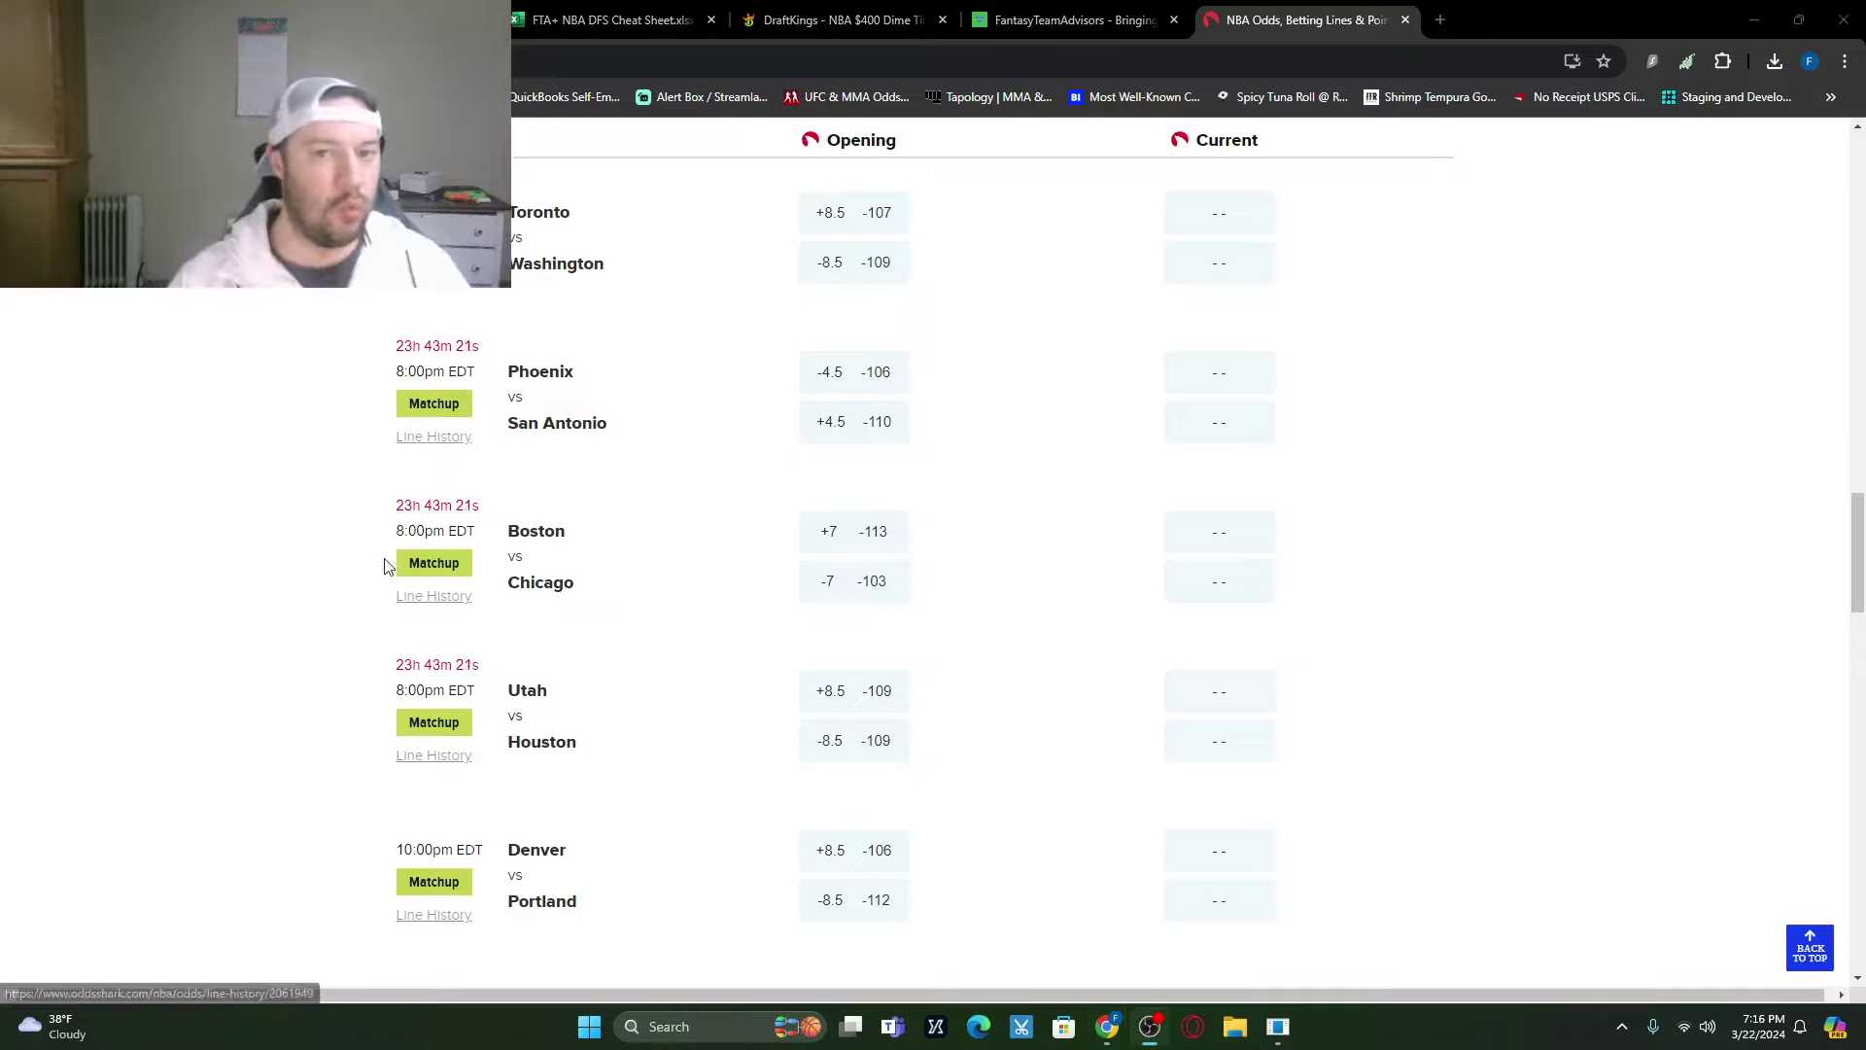
{"action": "scroll", "coordinate": [437, 731], "scroll_direction": "down", "scroll_amount": 1}
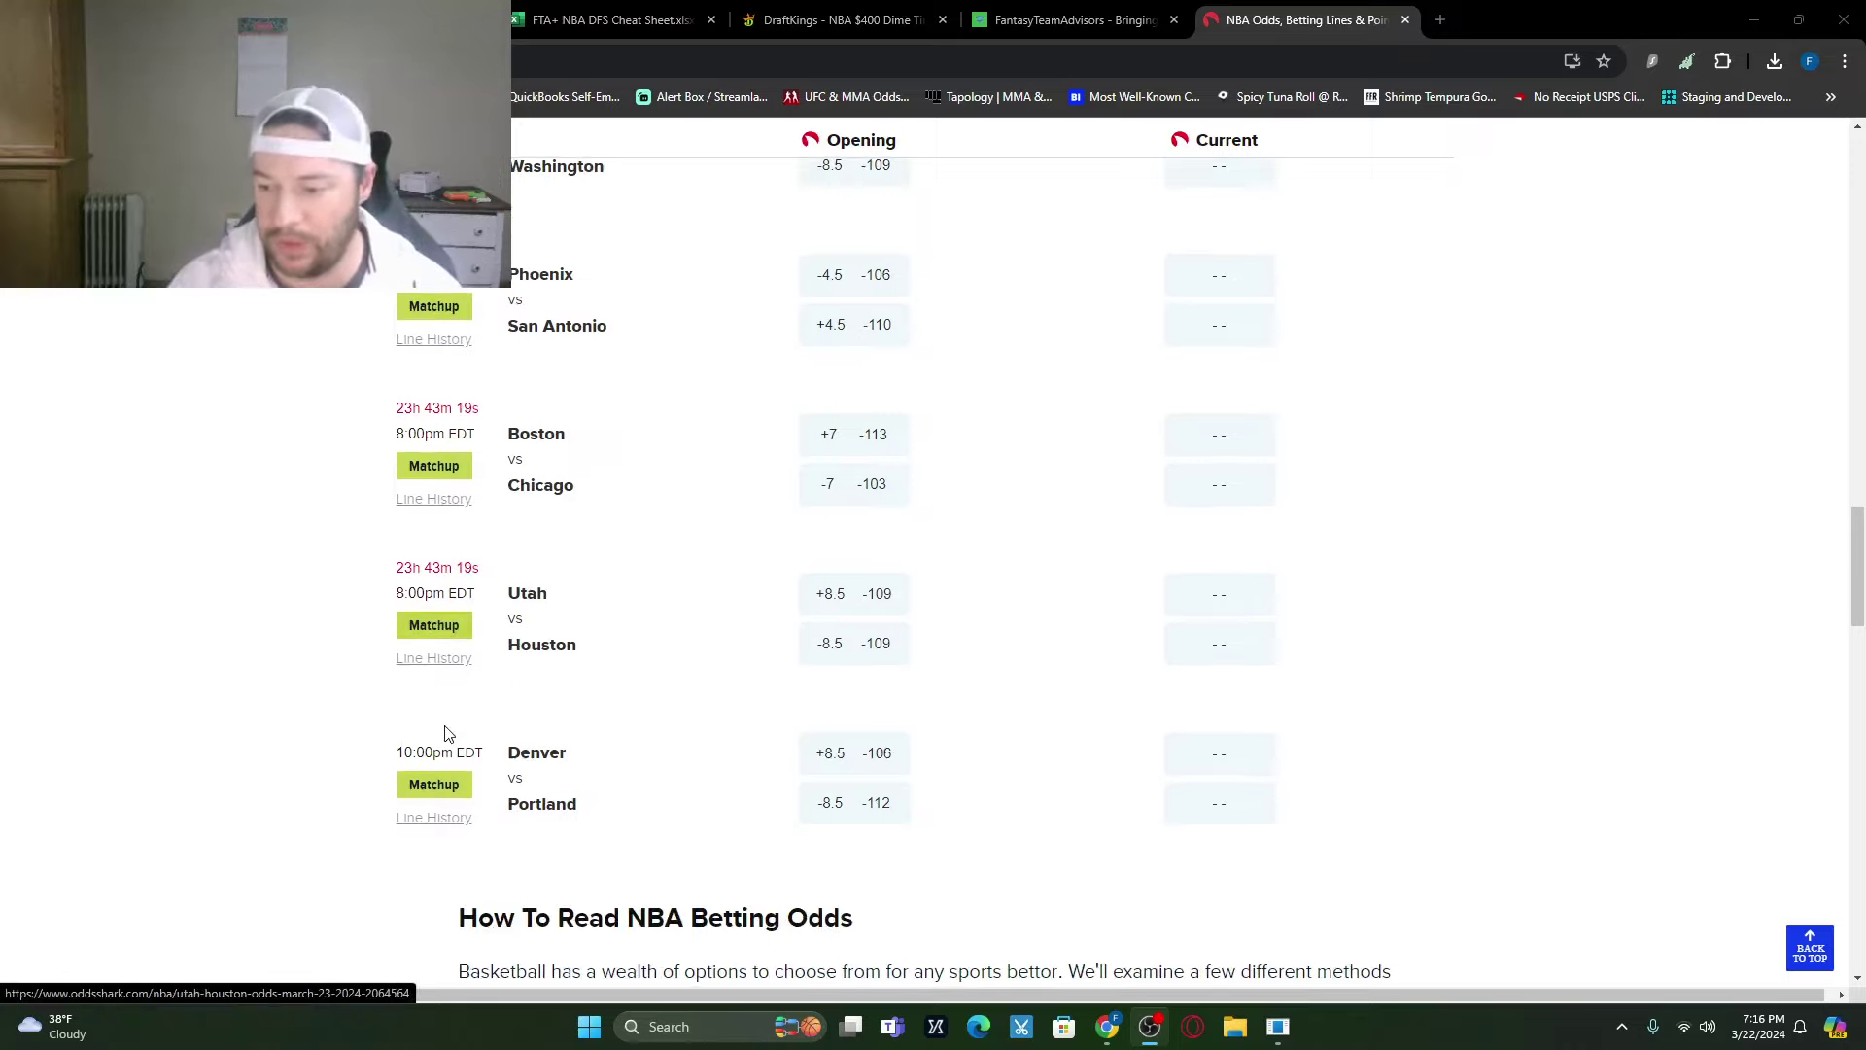
{"action": "scroll", "coordinate": [456, 738], "scroll_direction": "up", "scroll_amount": 1}
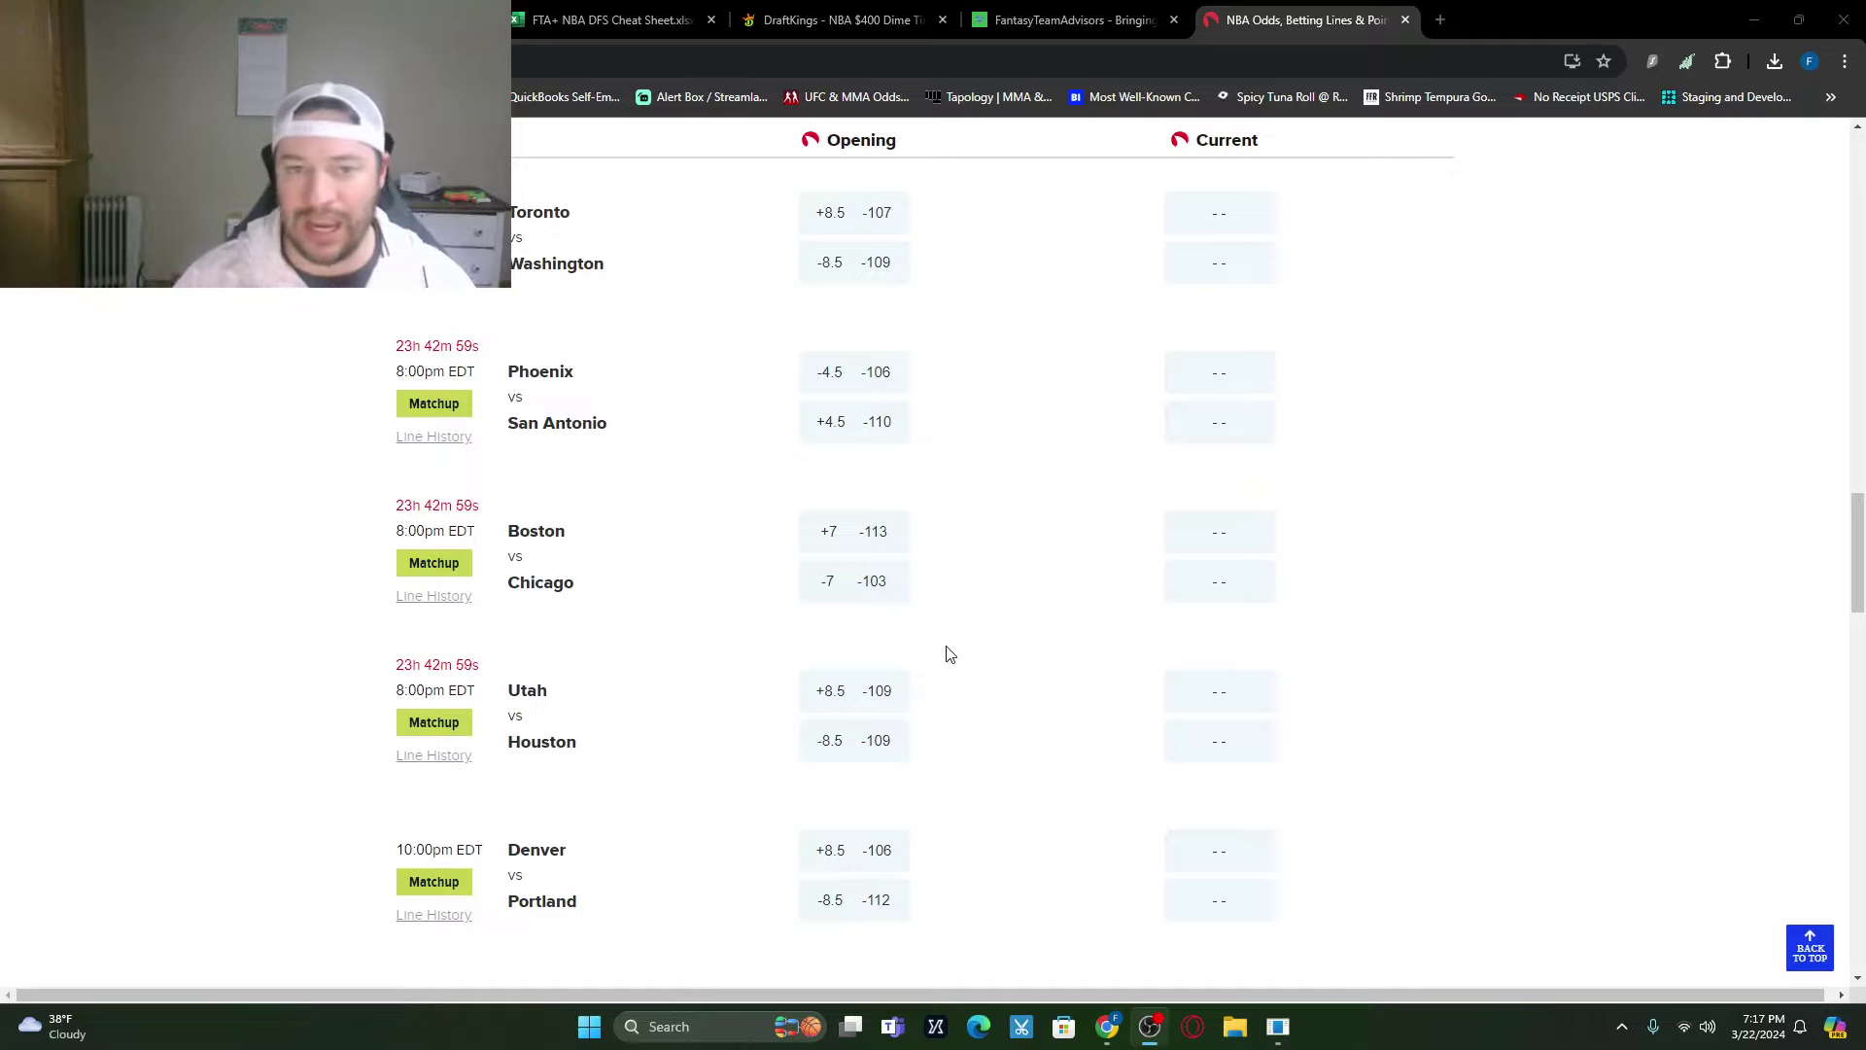
Step: Glance over FantasyTeamAdvisors' NBA DFS picks headlines, then return to the DraftKings lineup builder
{"action": "left_click", "coordinate": [1069, 19]}
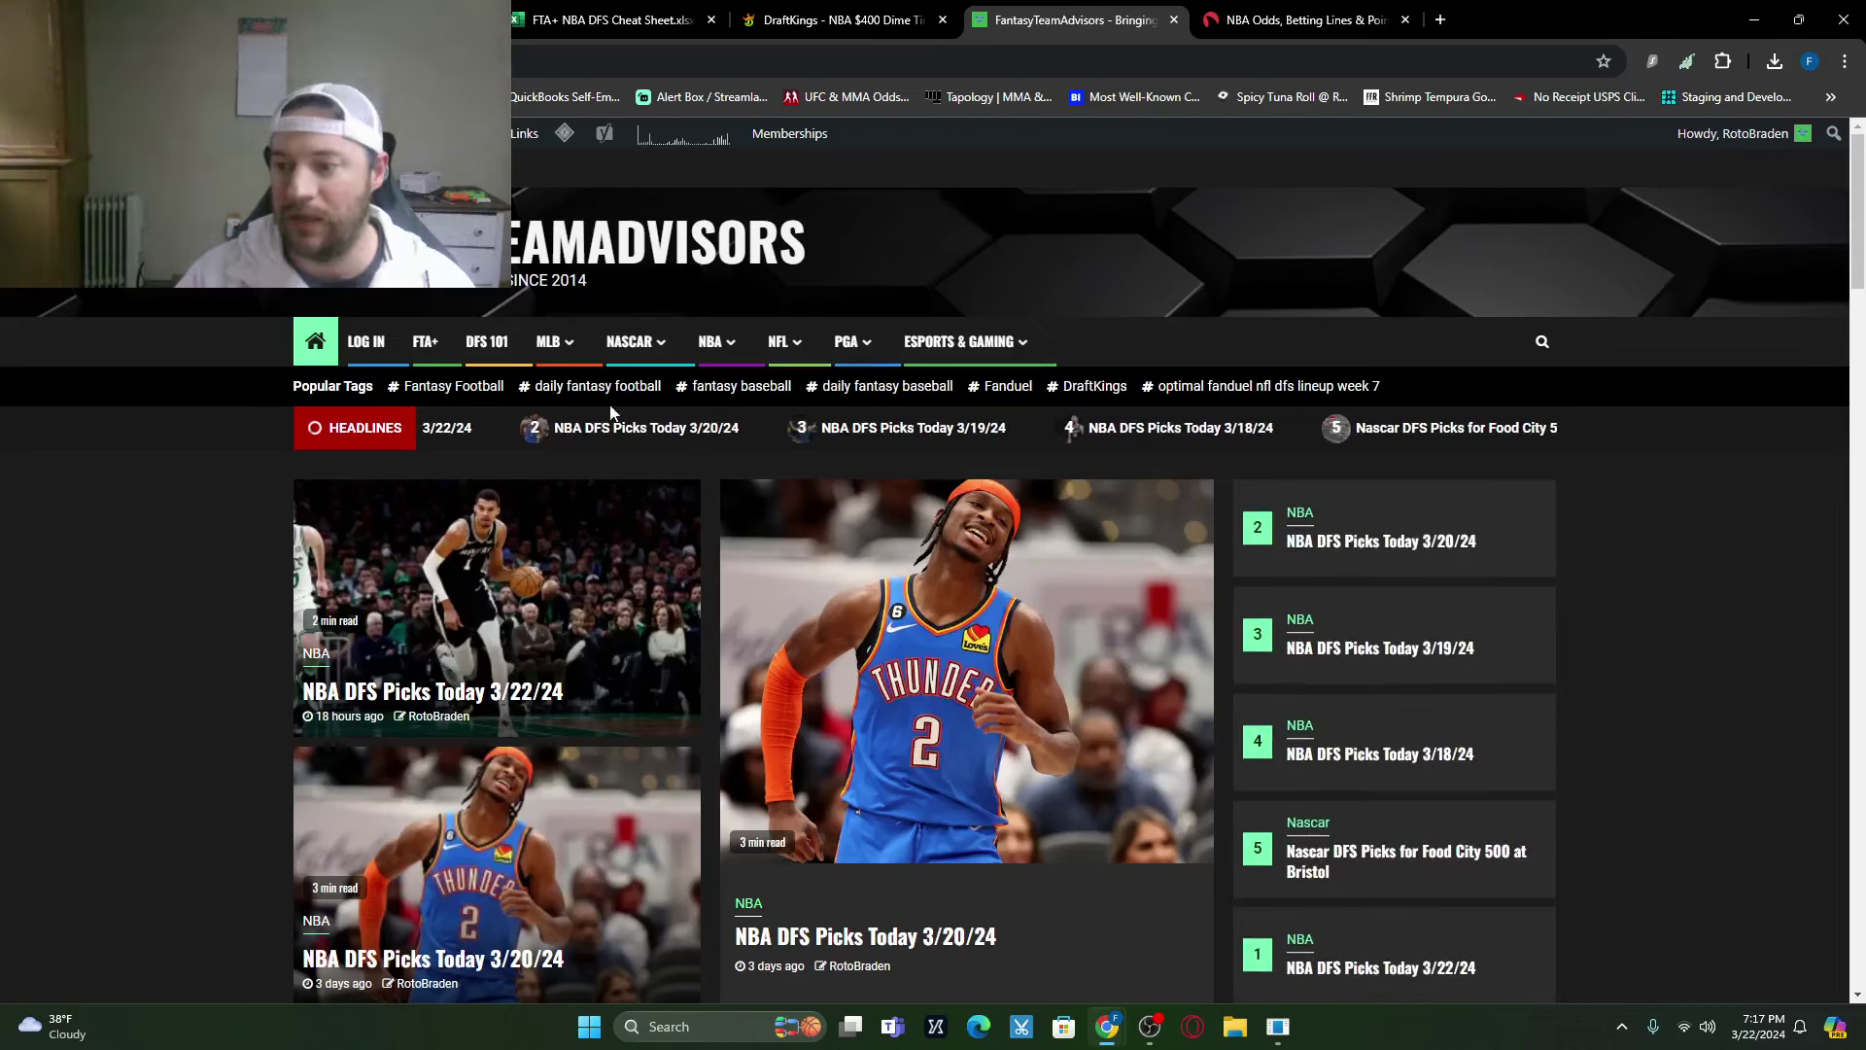
{"action": "mouse_move", "coordinate": [594, 373]}
{"action": "mouse_move", "coordinate": [712, 345]}
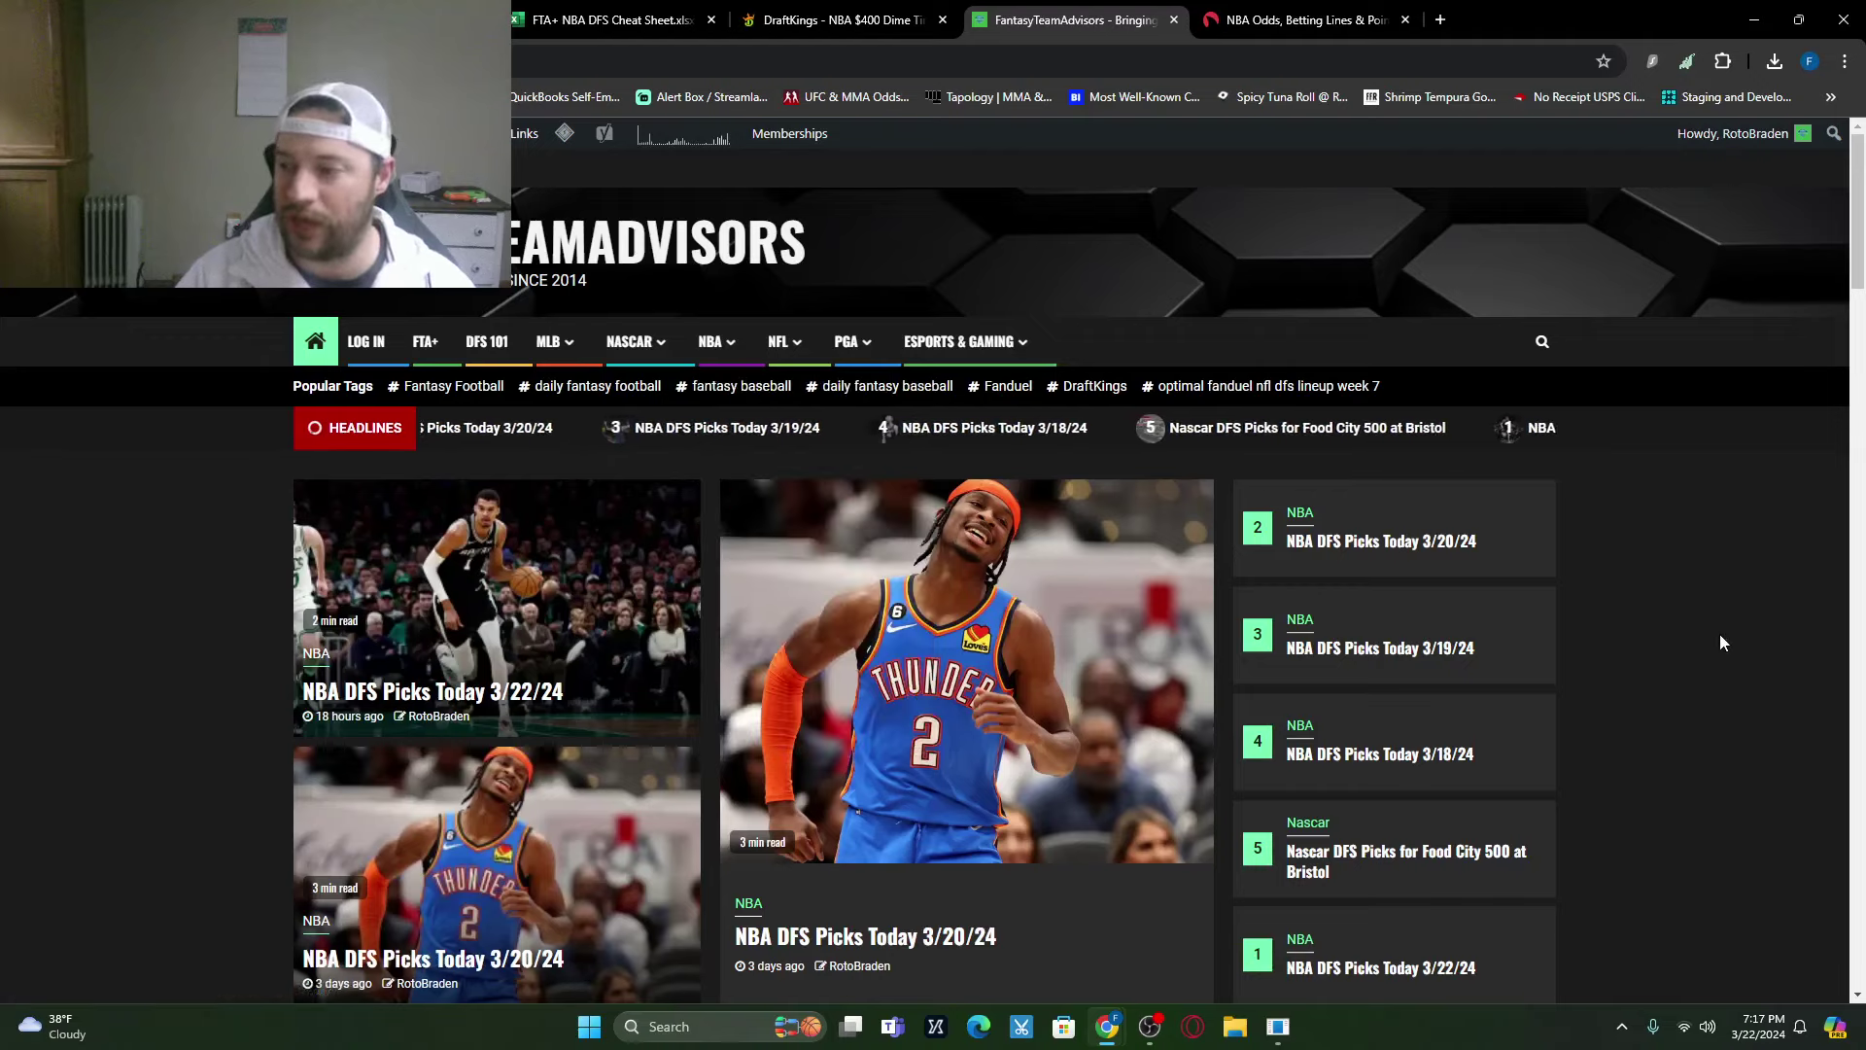
{"action": "left_click", "coordinate": [837, 20]}
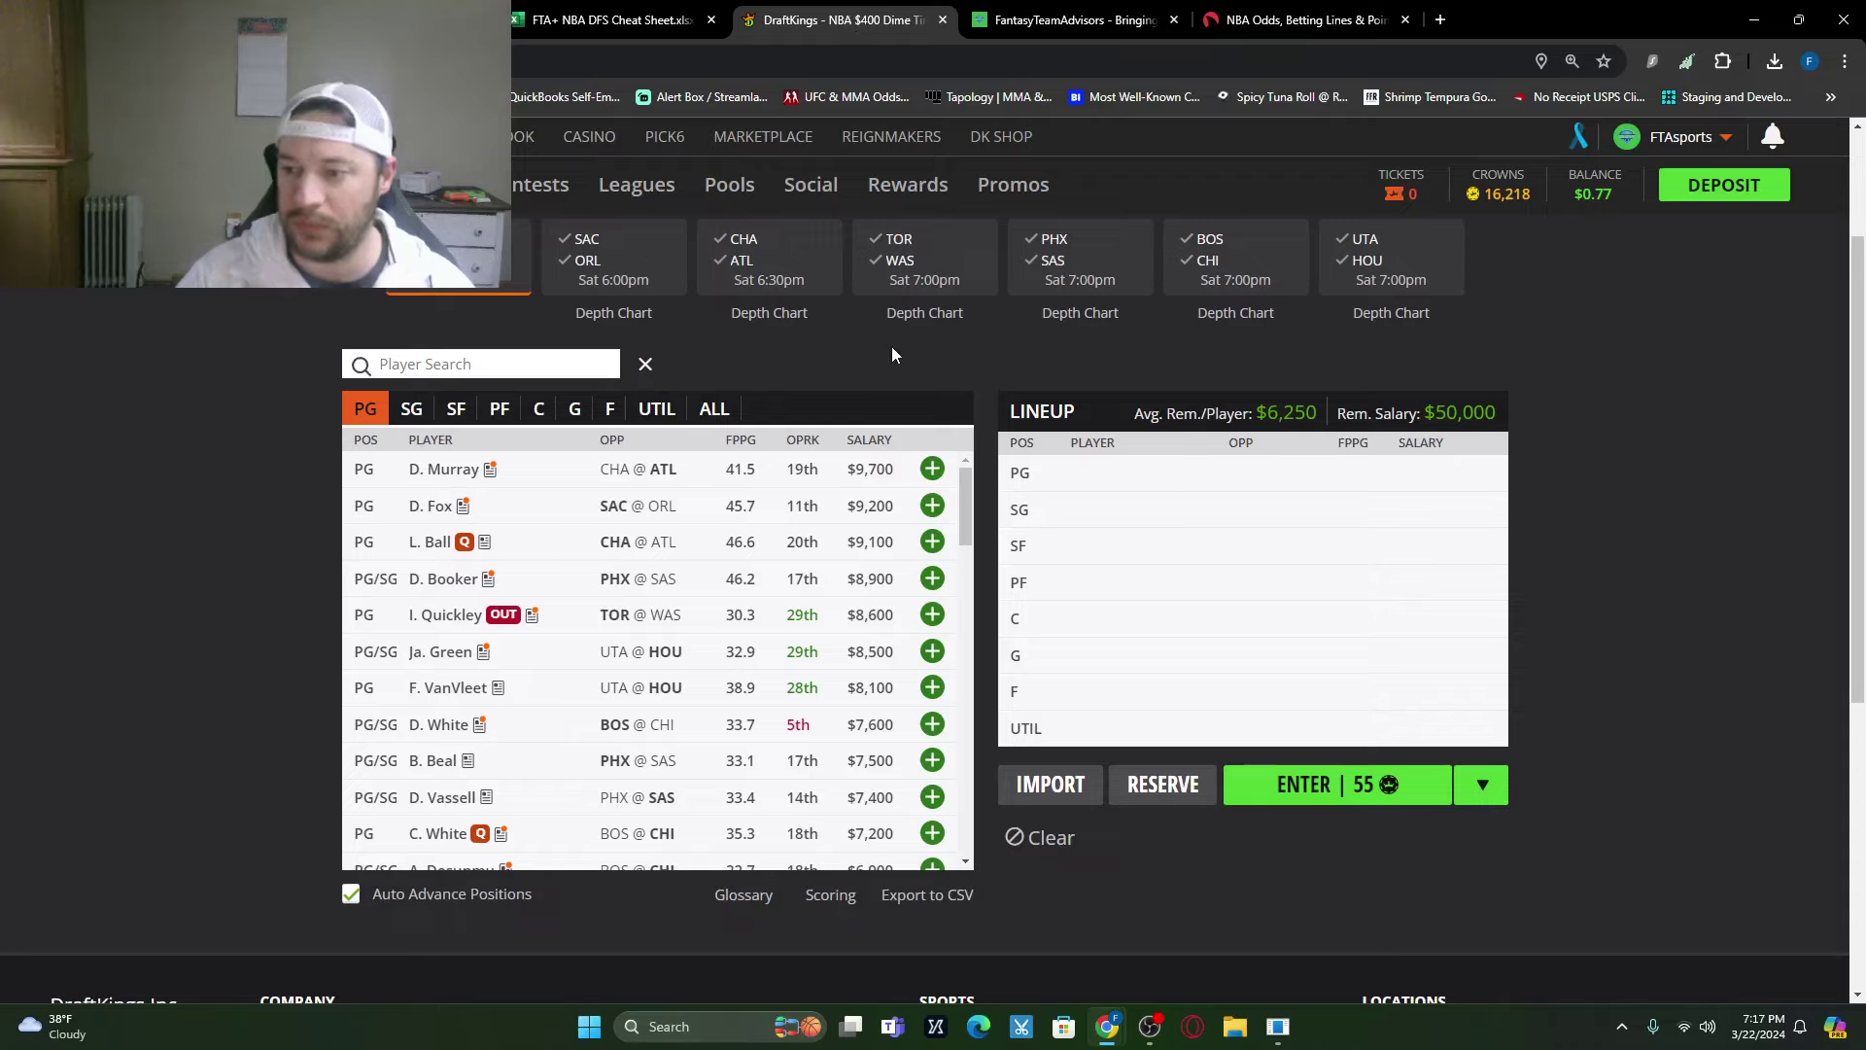
Step: Switch Odds Shark's NBA board from spreads to game totals
{"action": "left_click", "coordinate": [1281, 19]}
{"action": "scroll", "coordinate": [1091, 680], "scroll_direction": "up", "scroll_amount": 8}
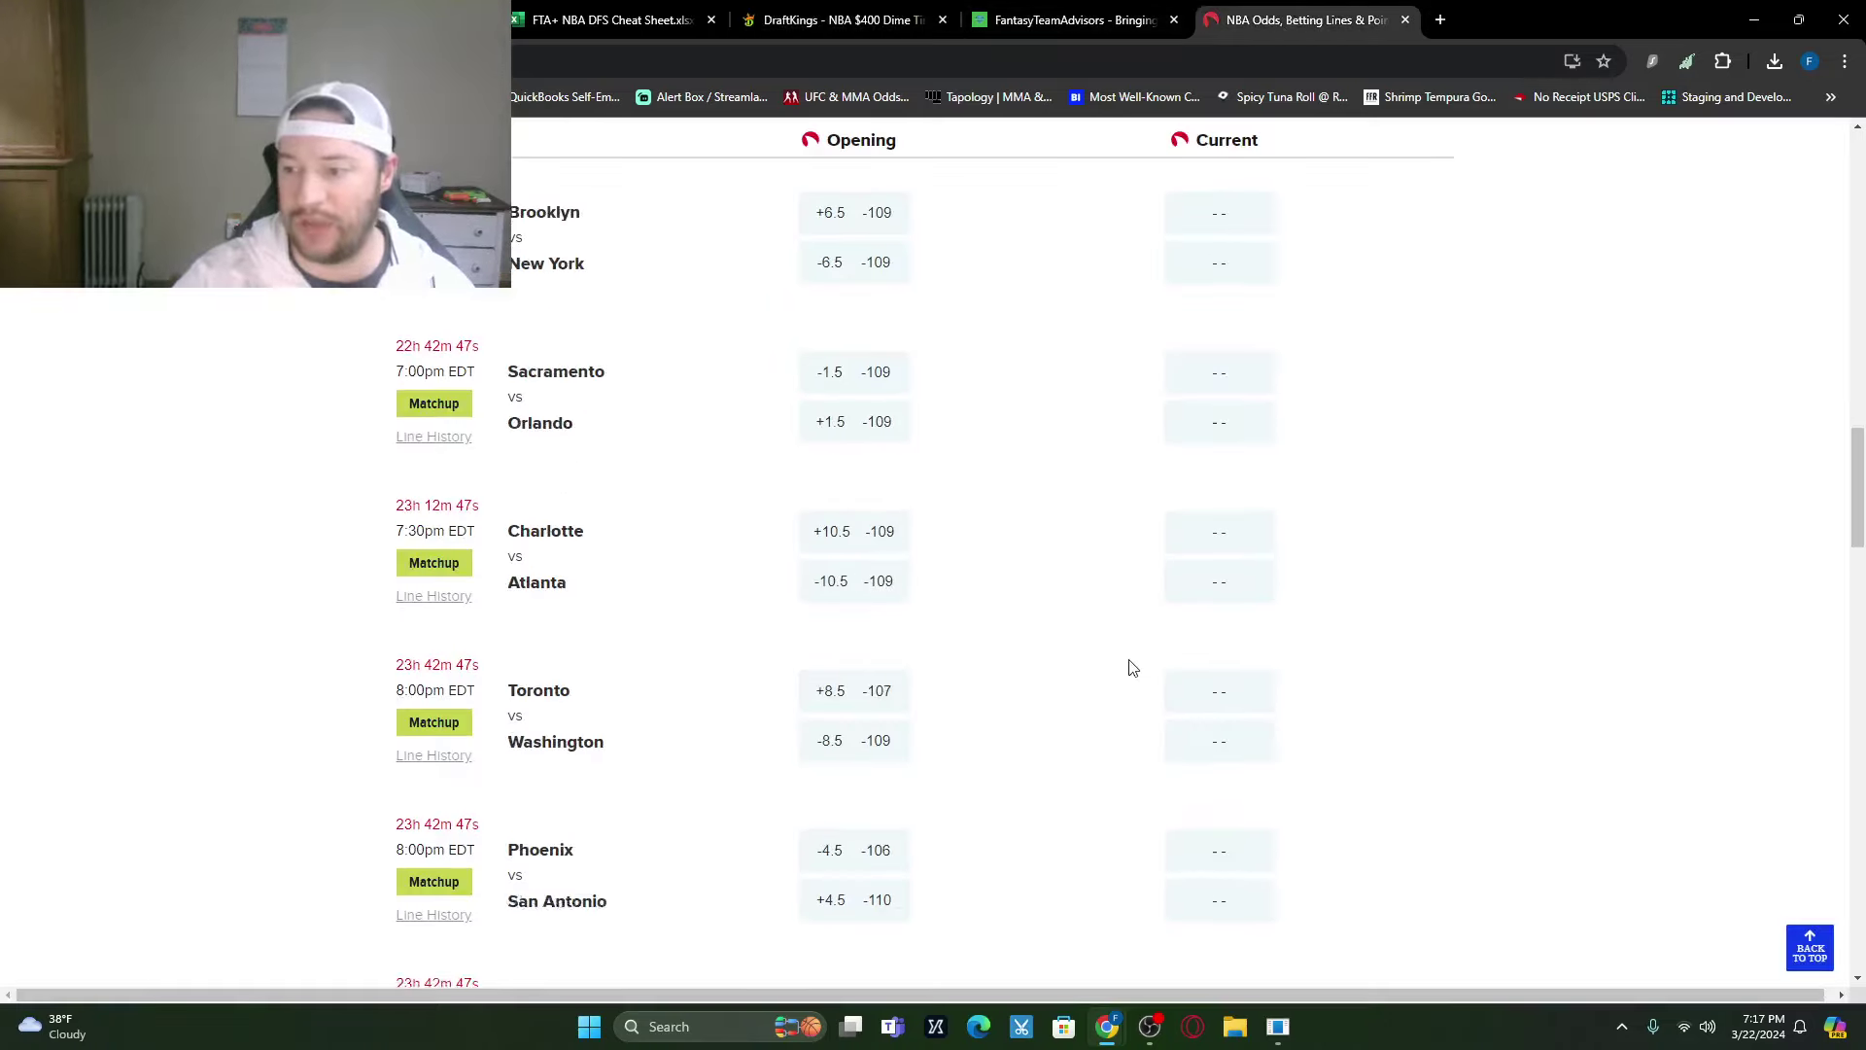
{"action": "scroll", "coordinate": [866, 732], "scroll_direction": "up", "scroll_amount": 15}
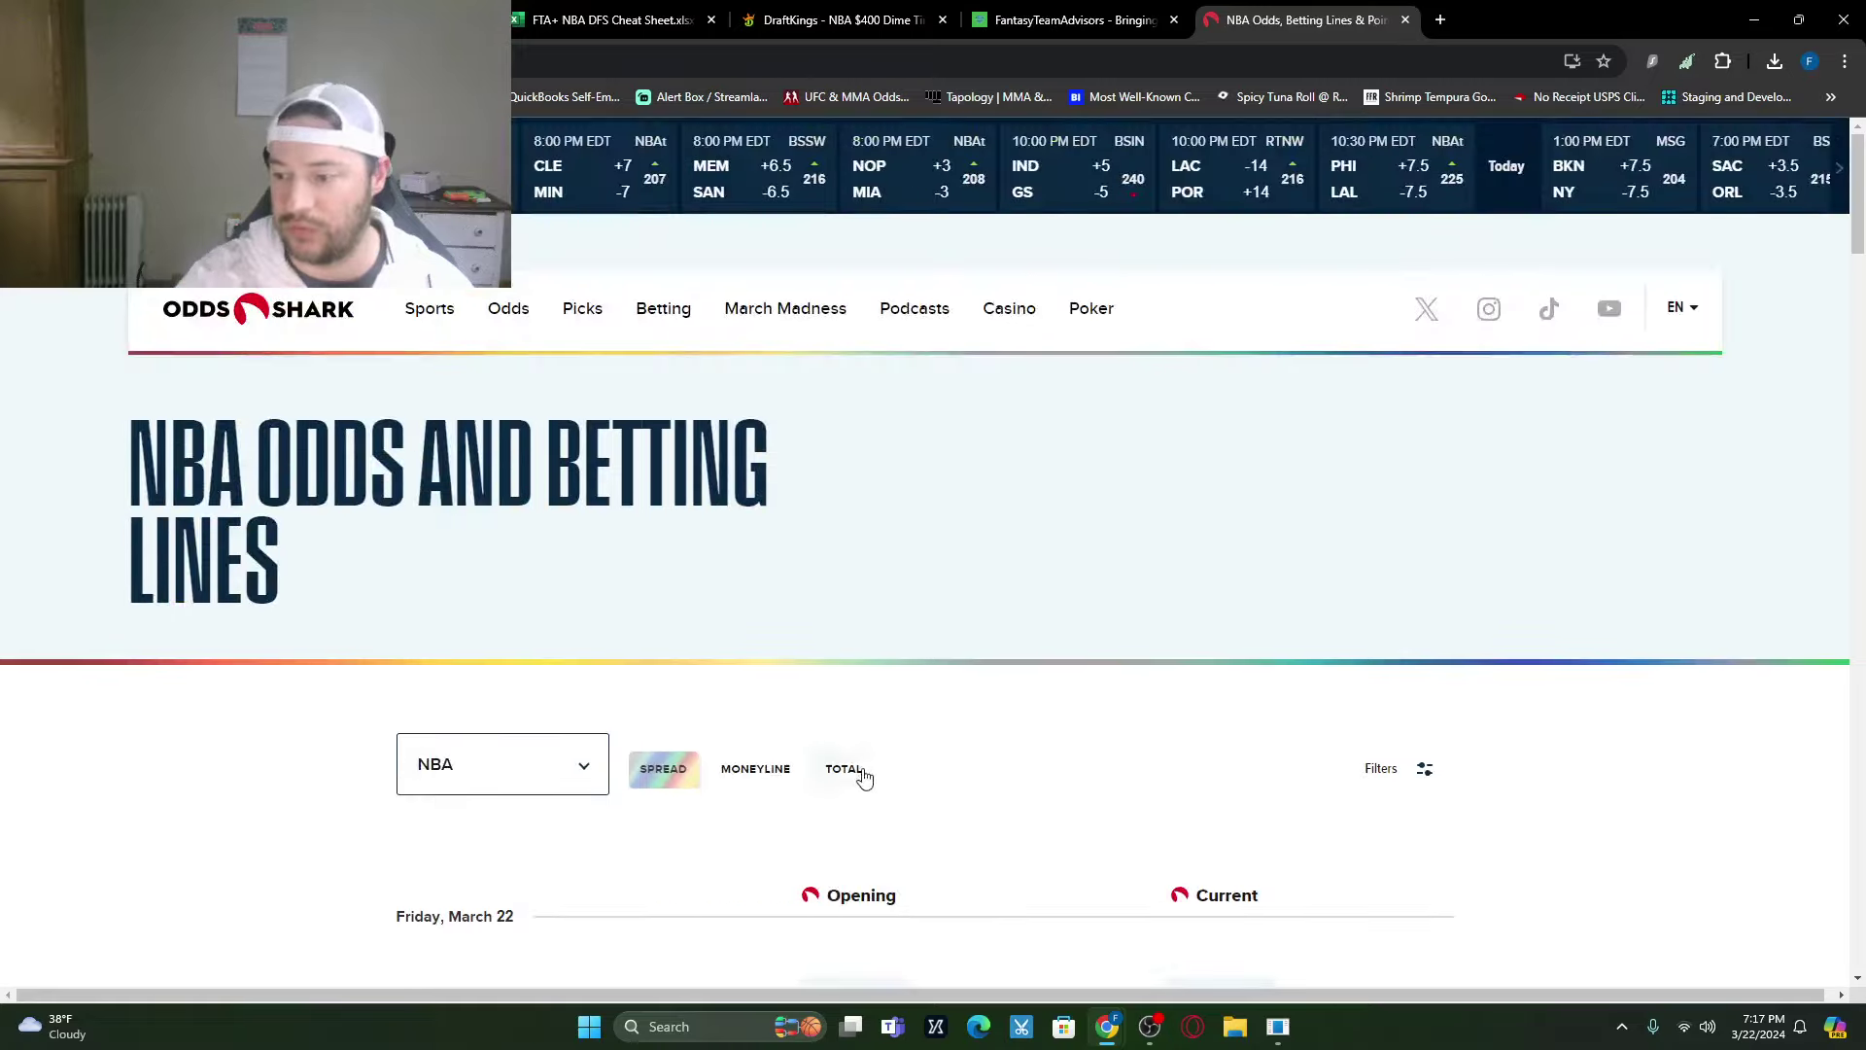
{"action": "left_click", "coordinate": [862, 774]}
Step: Review Saturday's over/under lines, such as Utah–Houston 227, then head back to DraftKings
{"action": "scroll", "coordinate": [1303, 733], "scroll_direction": "down", "scroll_amount": 20}
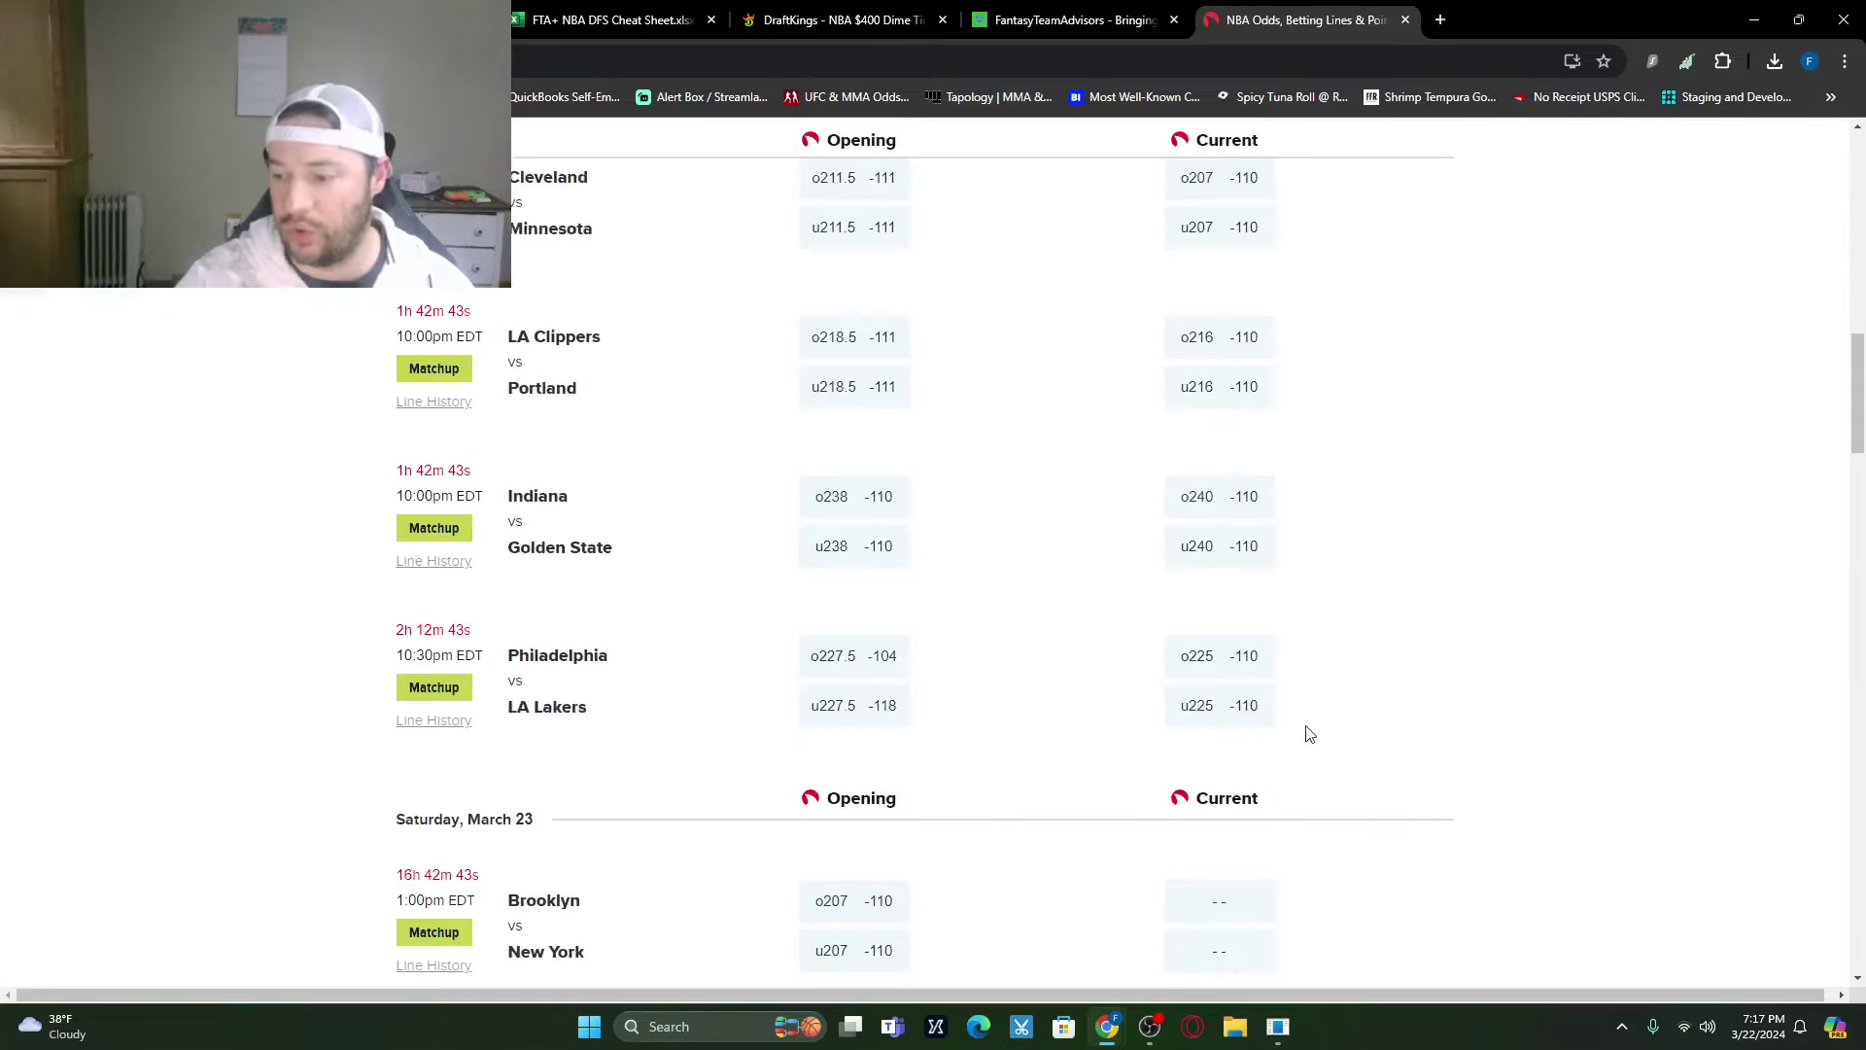
{"action": "scroll", "coordinate": [1248, 719], "scroll_direction": "up", "scroll_amount": 8}
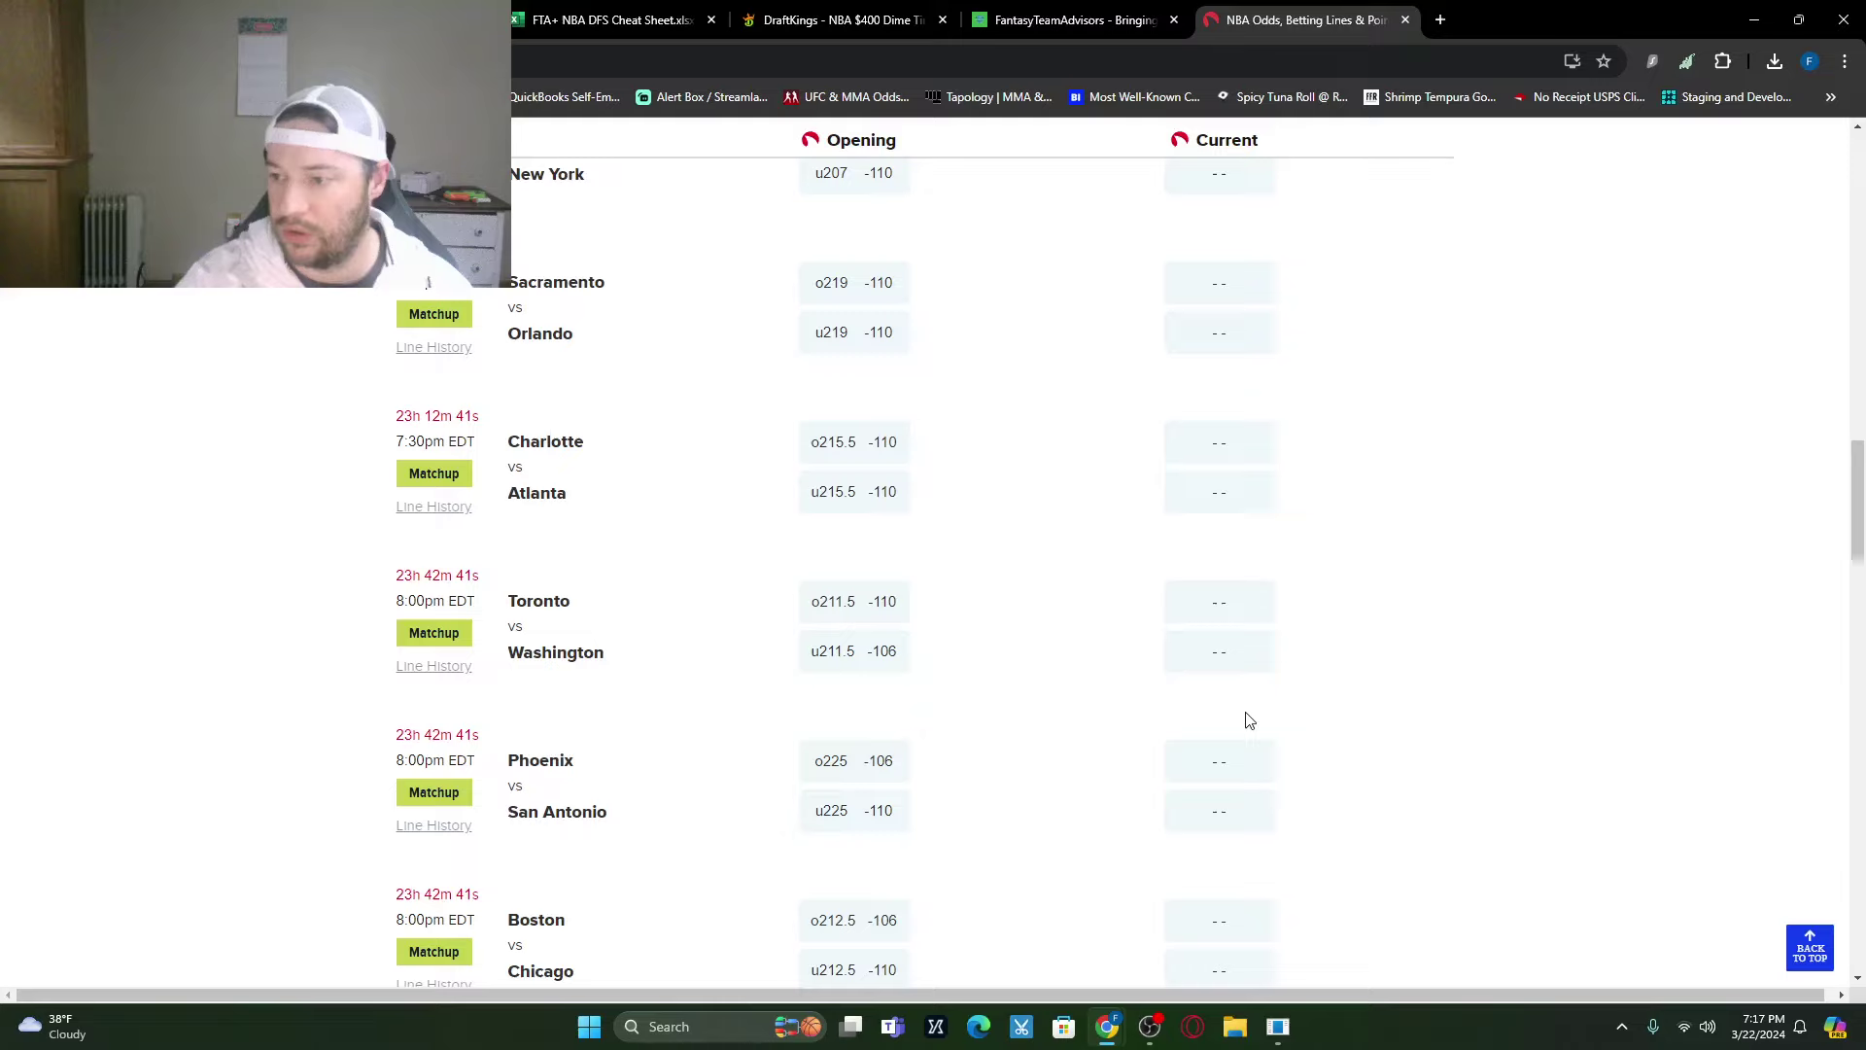
{"action": "scroll", "coordinate": [1248, 719], "scroll_direction": "down", "scroll_amount": 2}
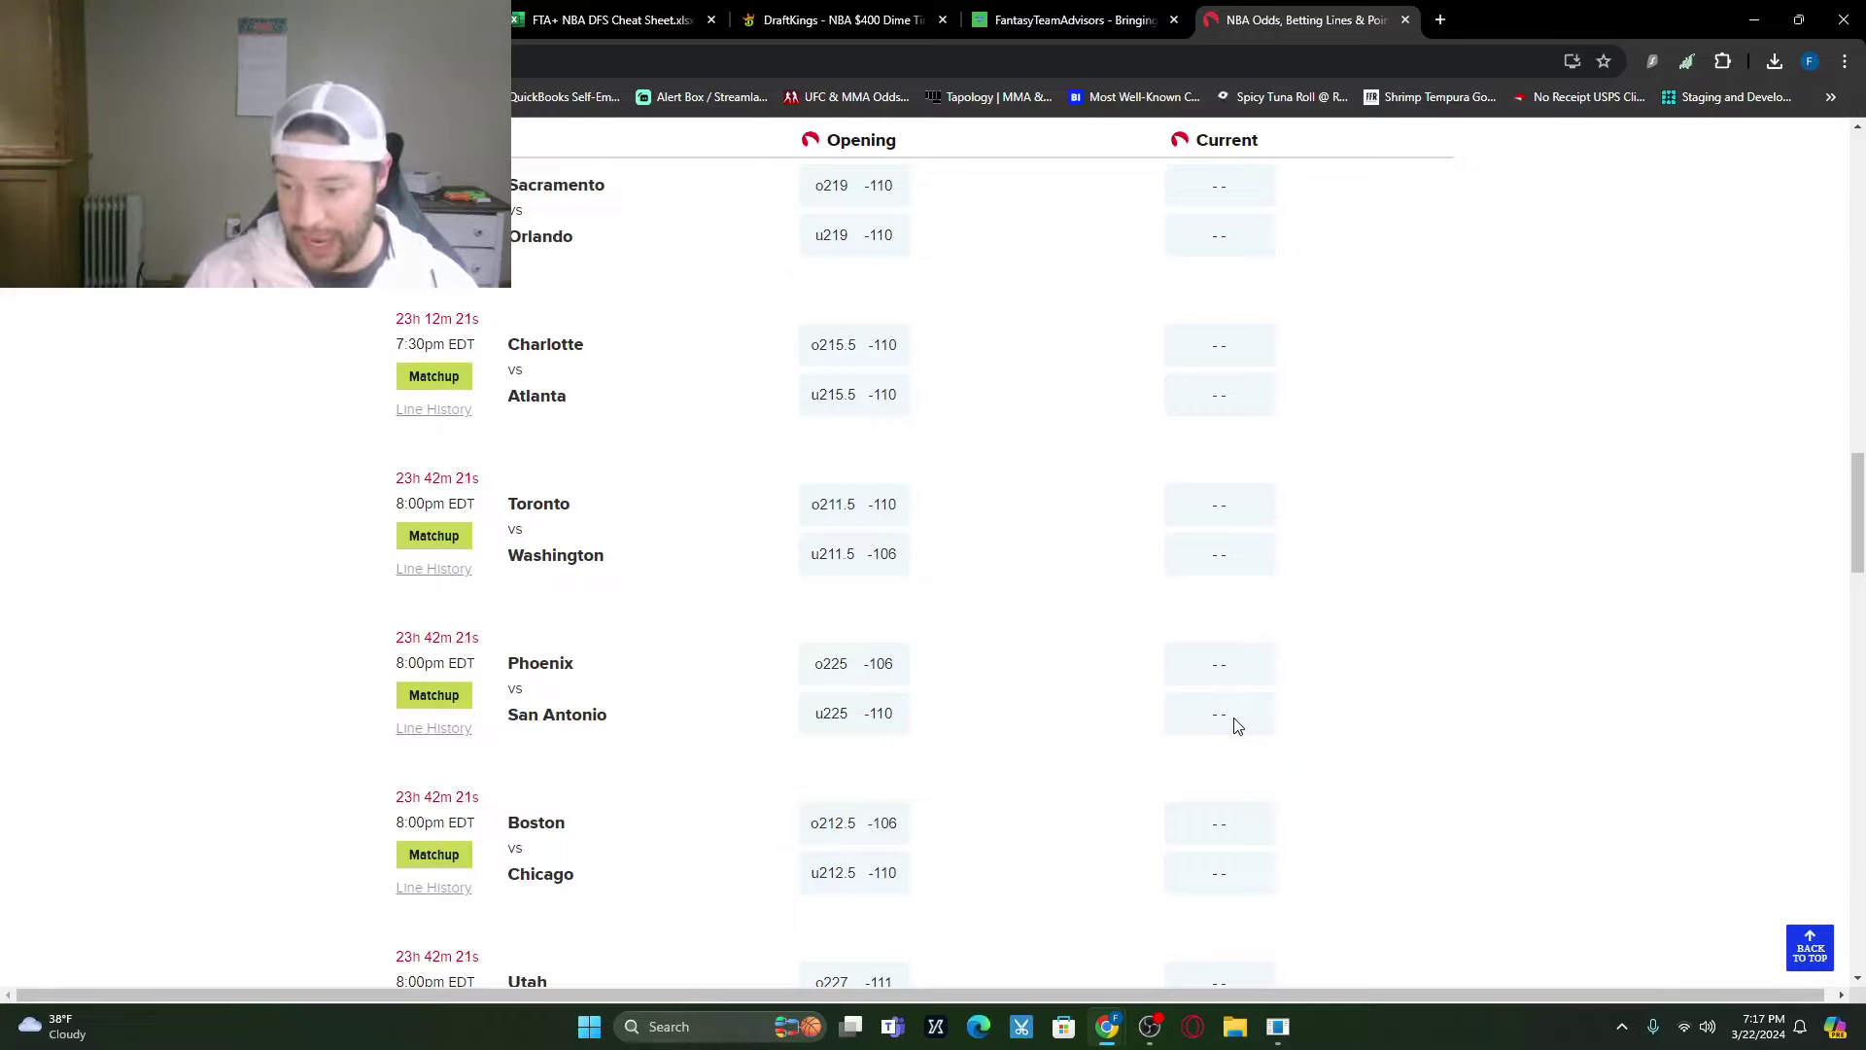
{"action": "scroll", "coordinate": [928, 748], "scroll_direction": "down", "scroll_amount": 2}
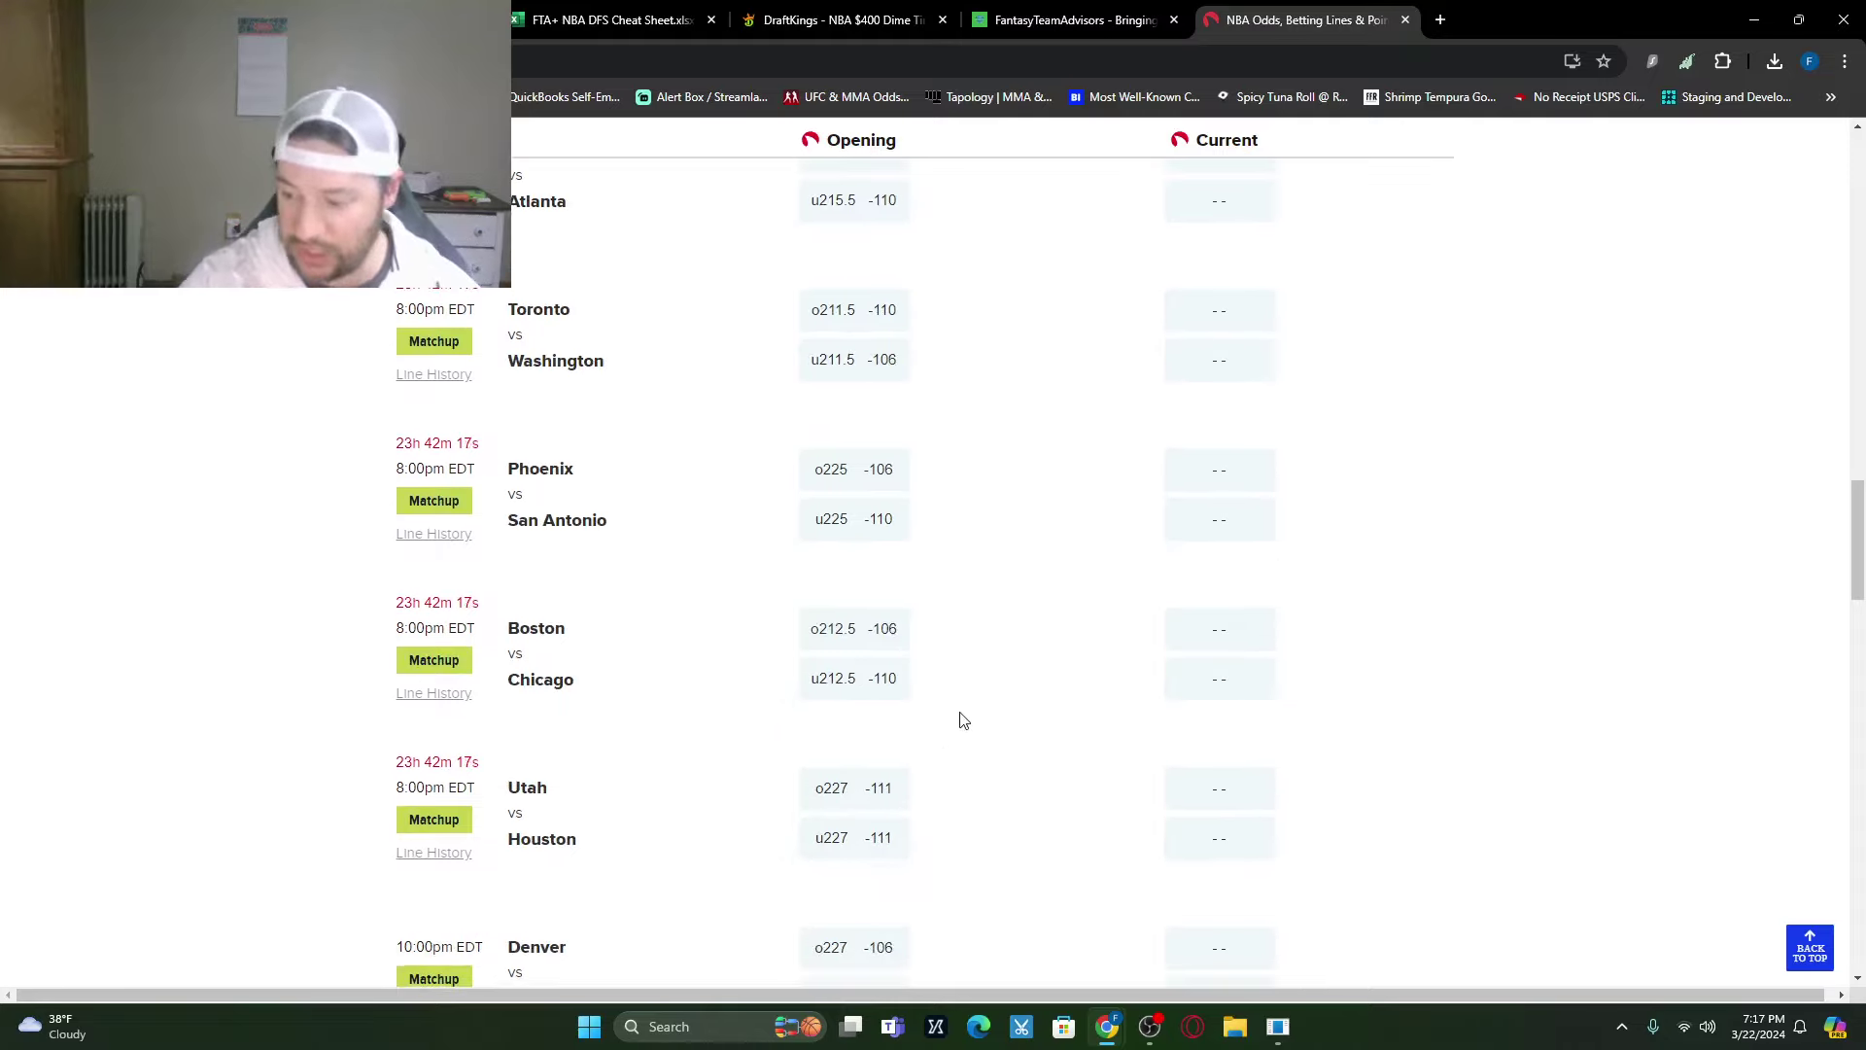
{"action": "scroll", "coordinate": [969, 724], "scroll_direction": "down", "scroll_amount": 2}
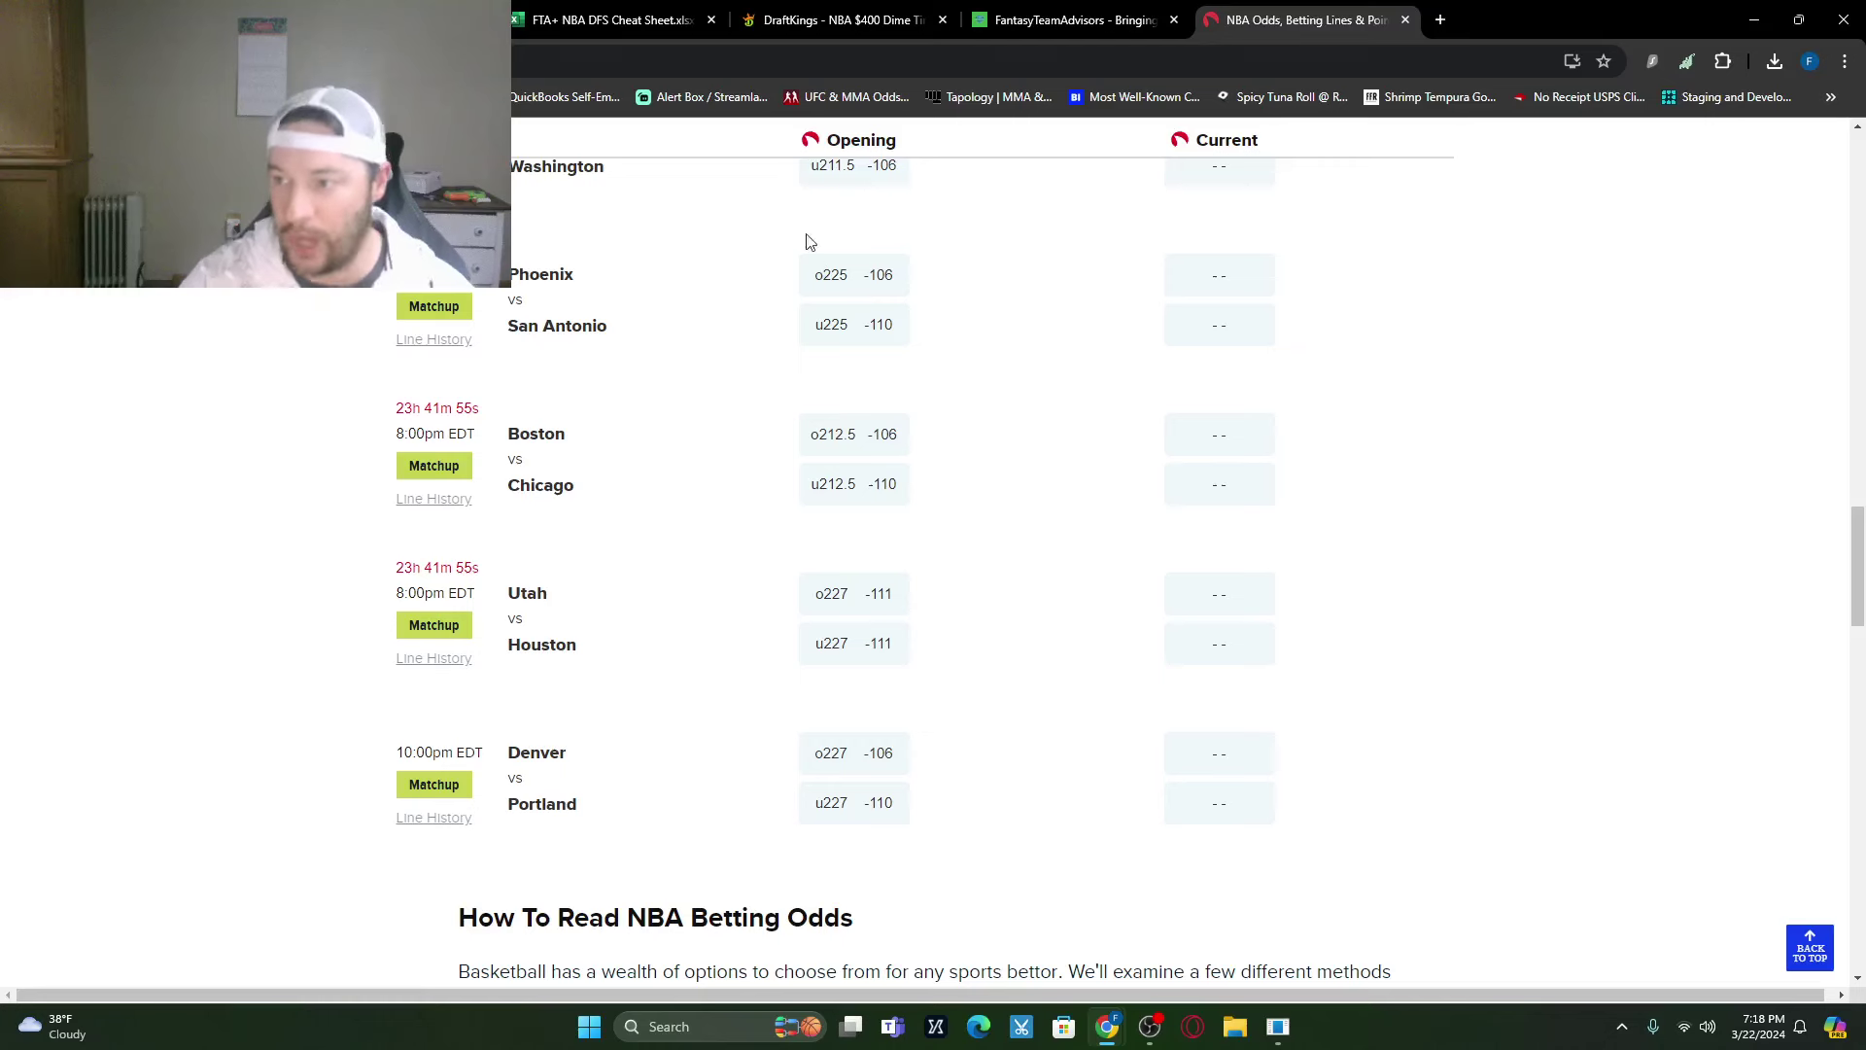
{"action": "left_click", "coordinate": [784, 22]}
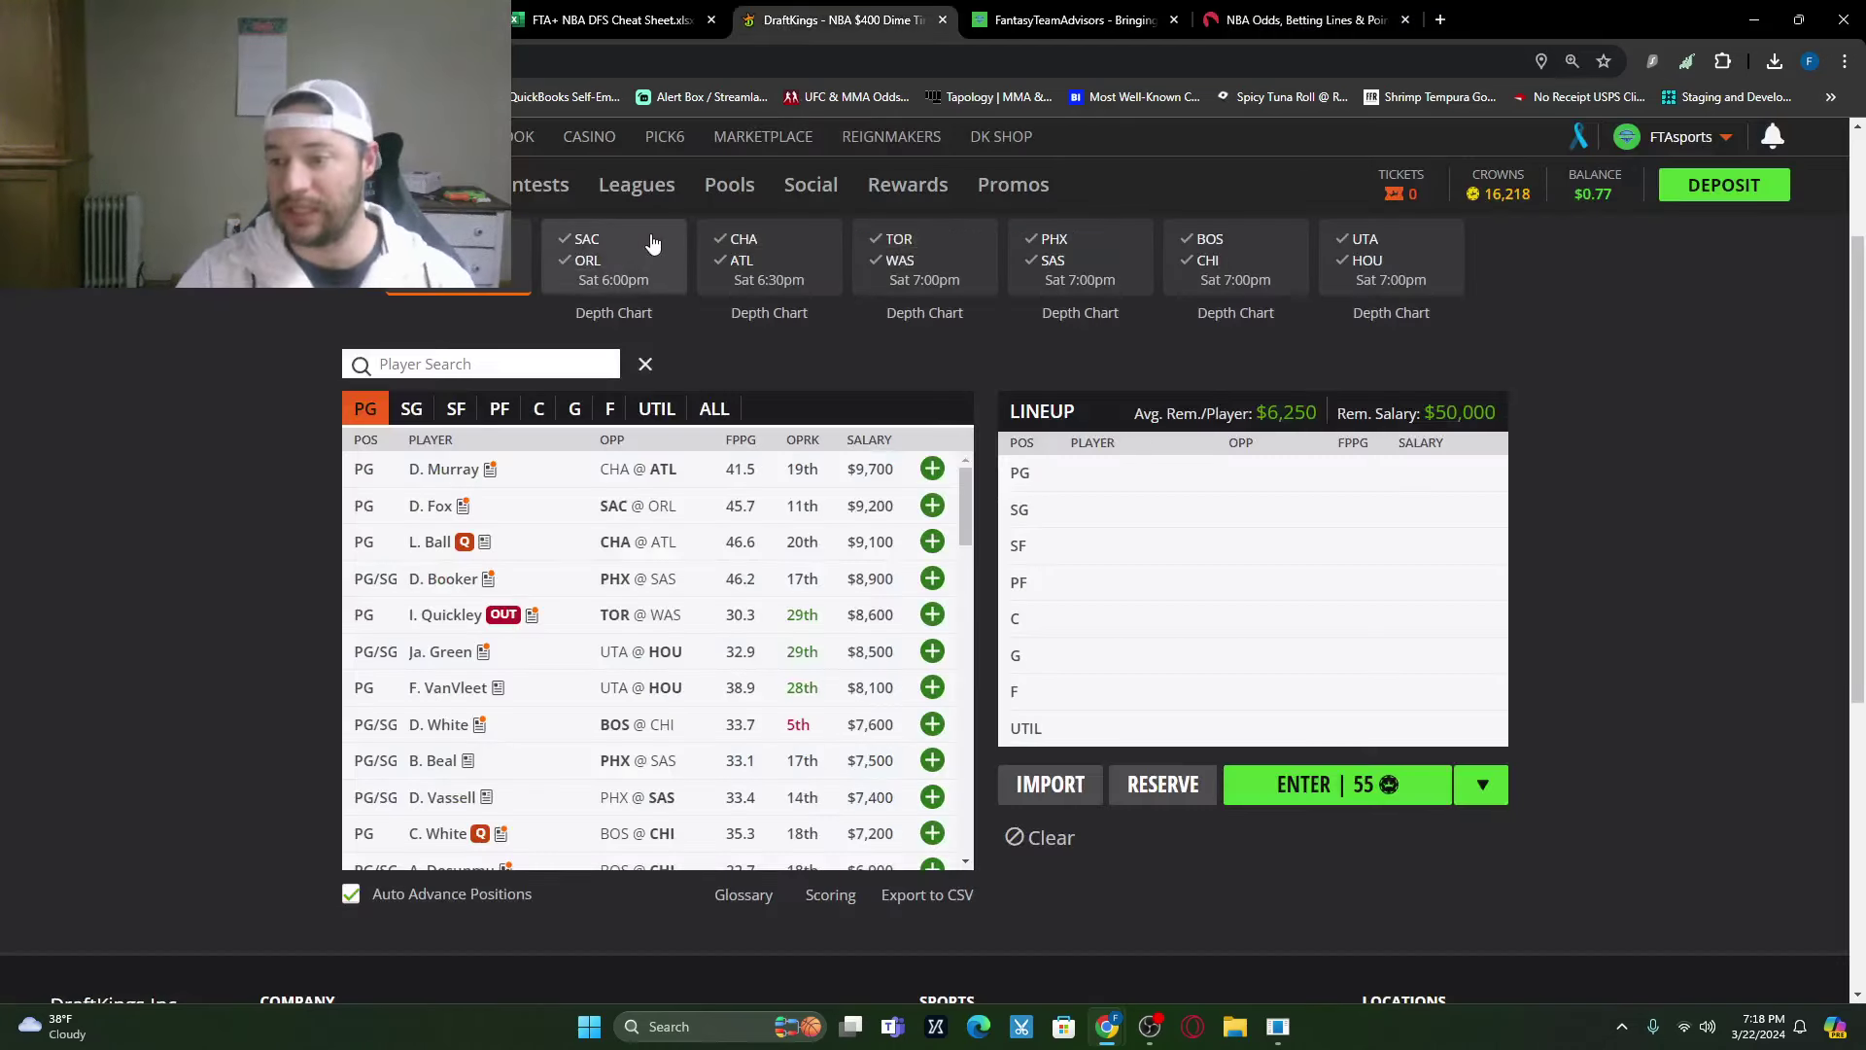
Step: Show all-position Sacramento–Orlando players in DraftKings, then bring up the NBA DFS Cheat Sheet workbook
{"action": "left_click", "coordinate": [631, 272]}
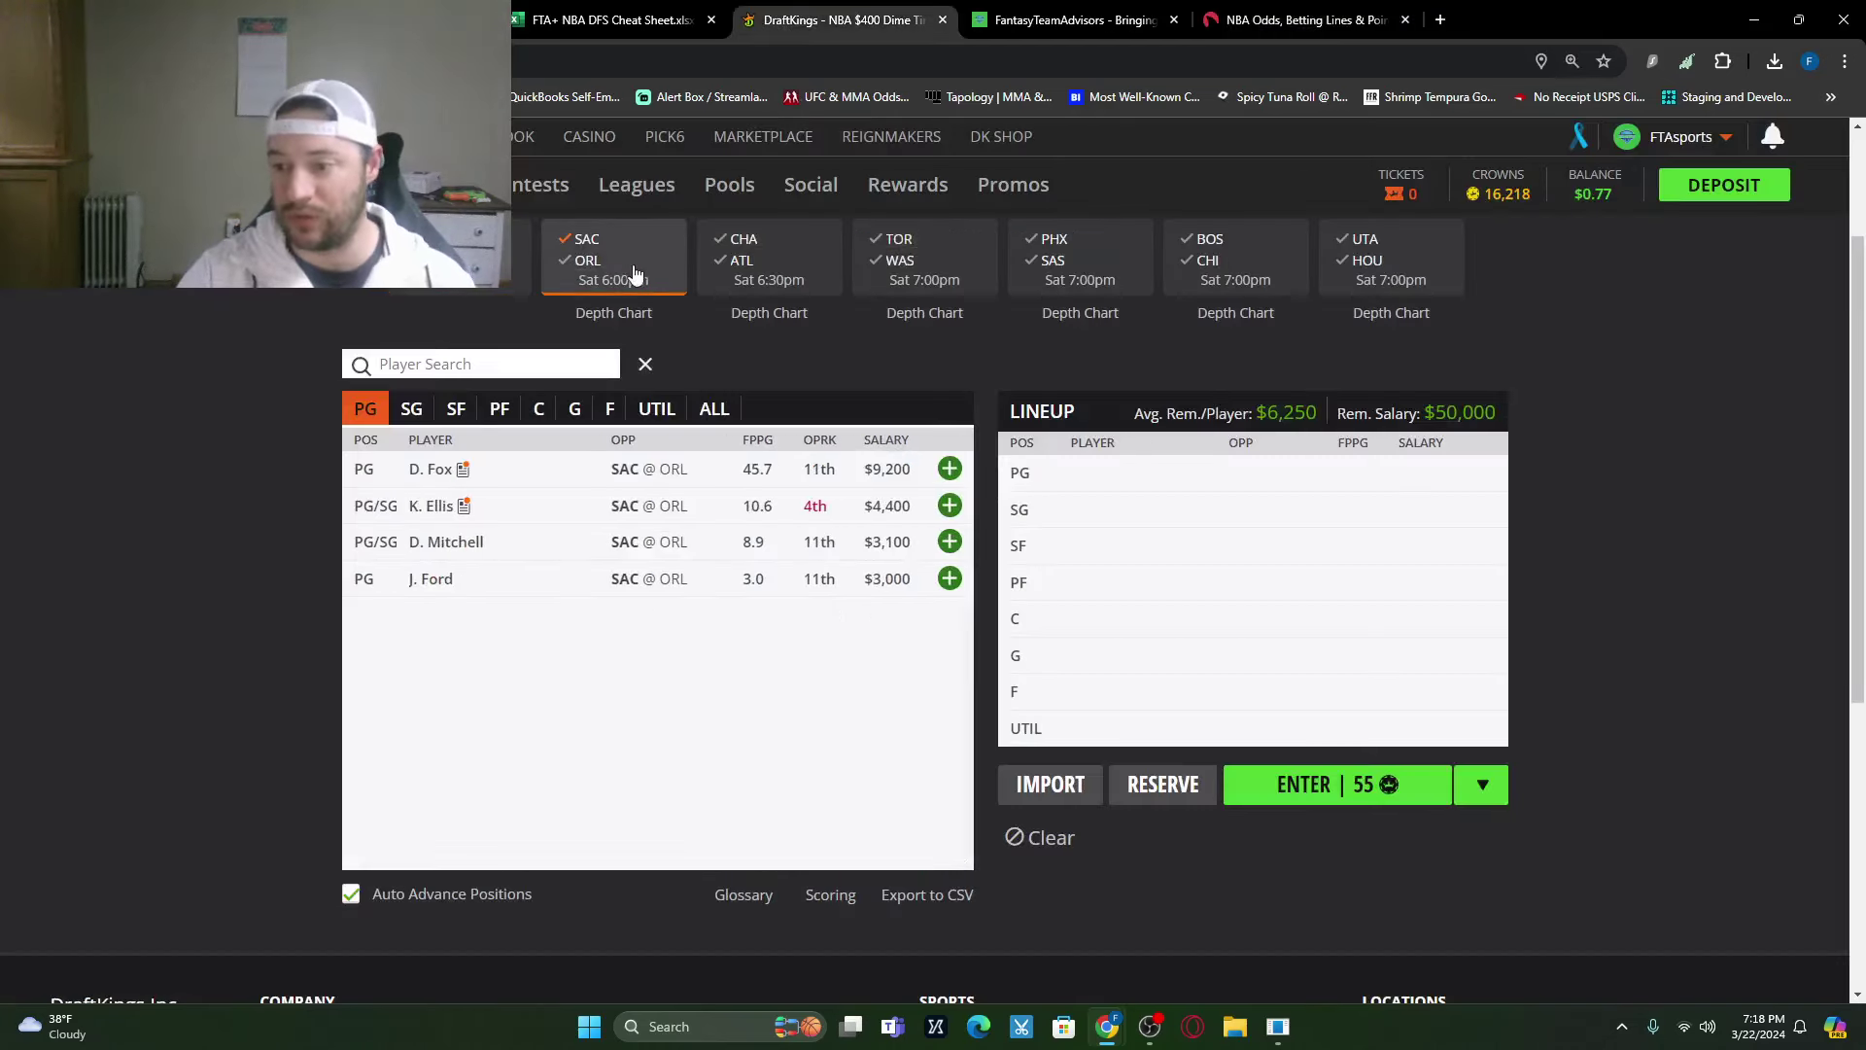
{"action": "left_click", "coordinate": [714, 408]}
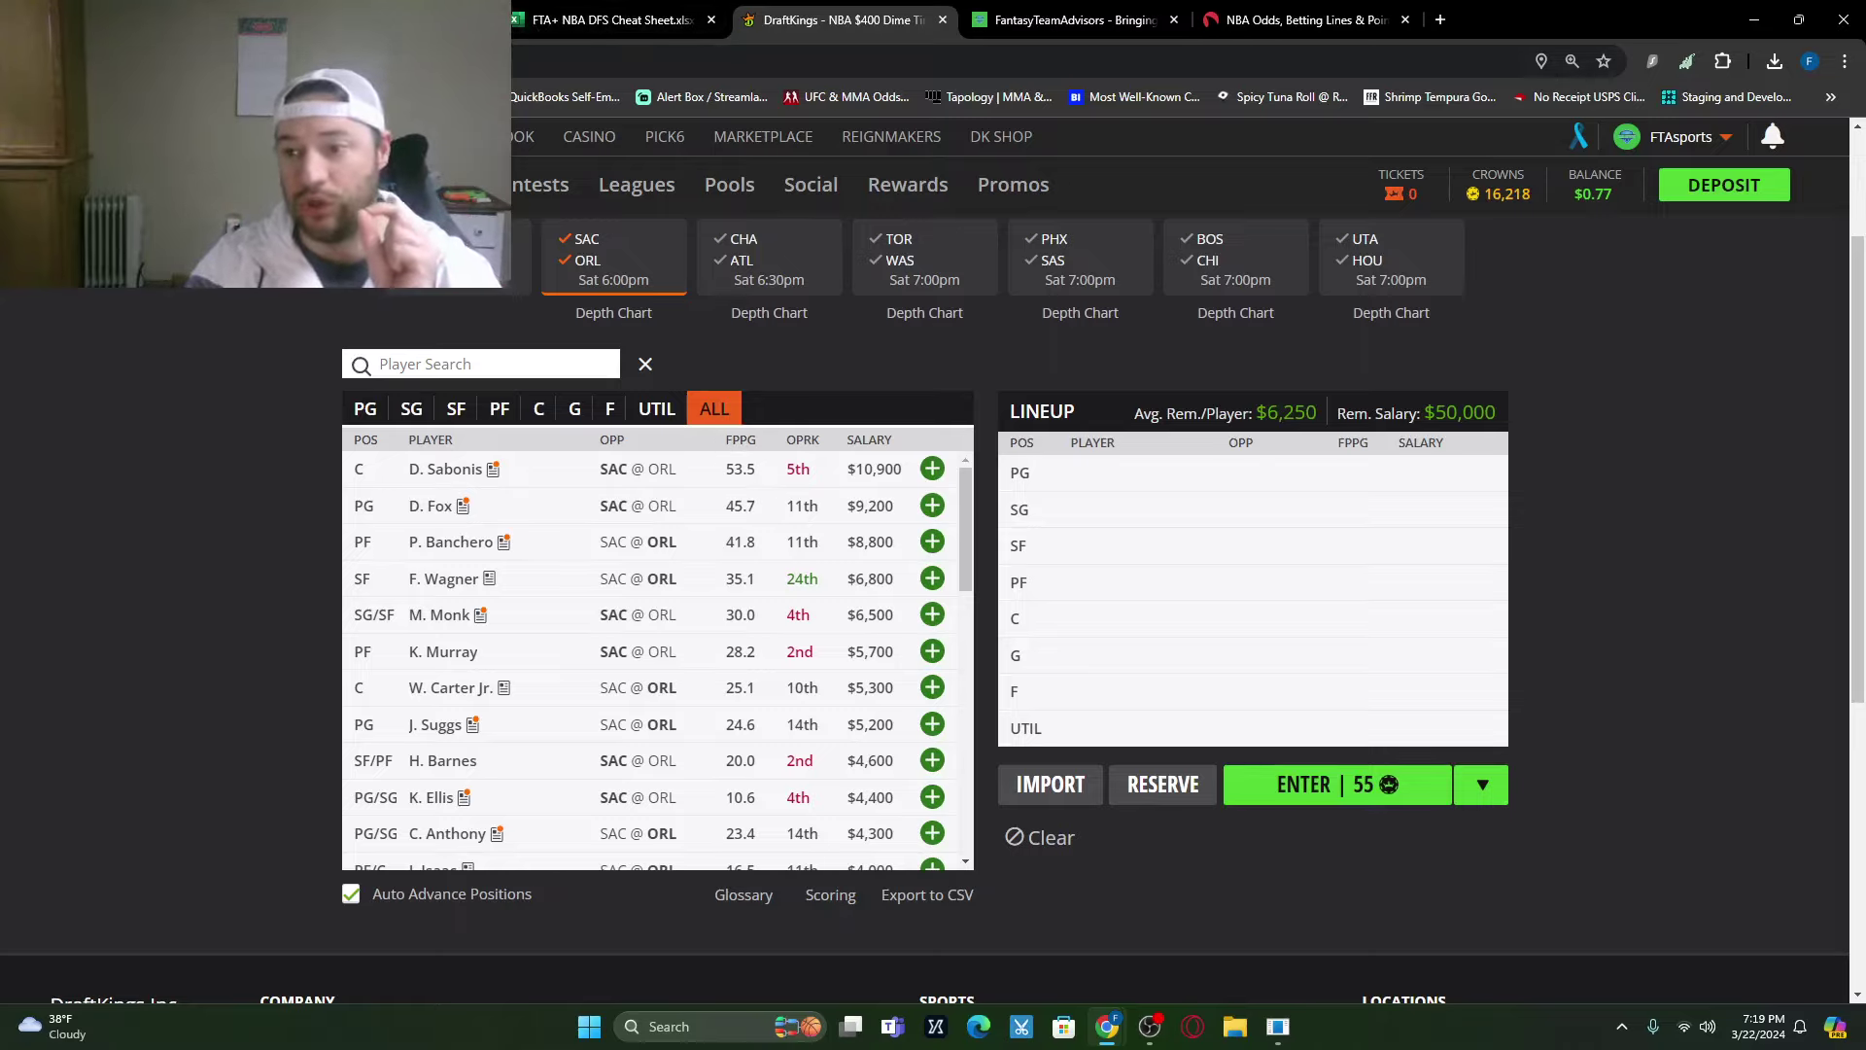
{"action": "left_click", "coordinate": [544, 25]}
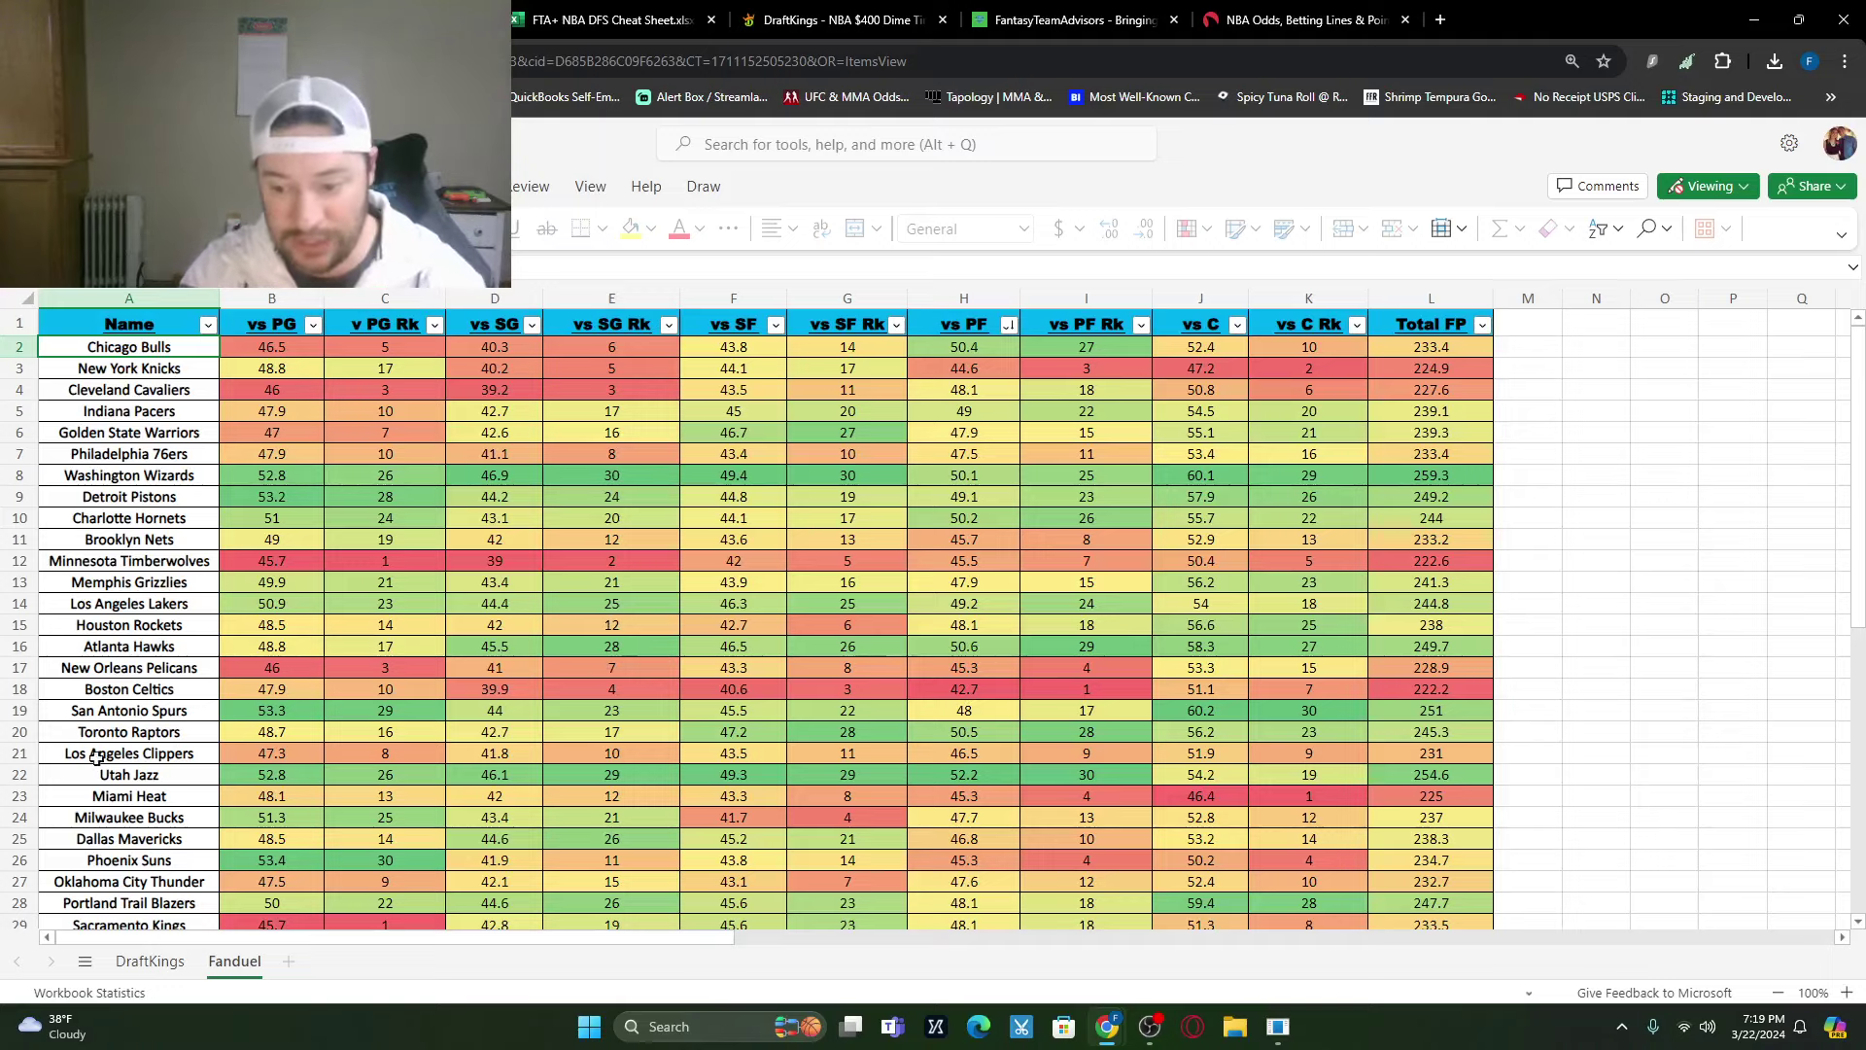
Step: Sort the cheat sheet's DraftKings sheet by vs C, largest to smallest
{"action": "left_click", "coordinate": [150, 960]}
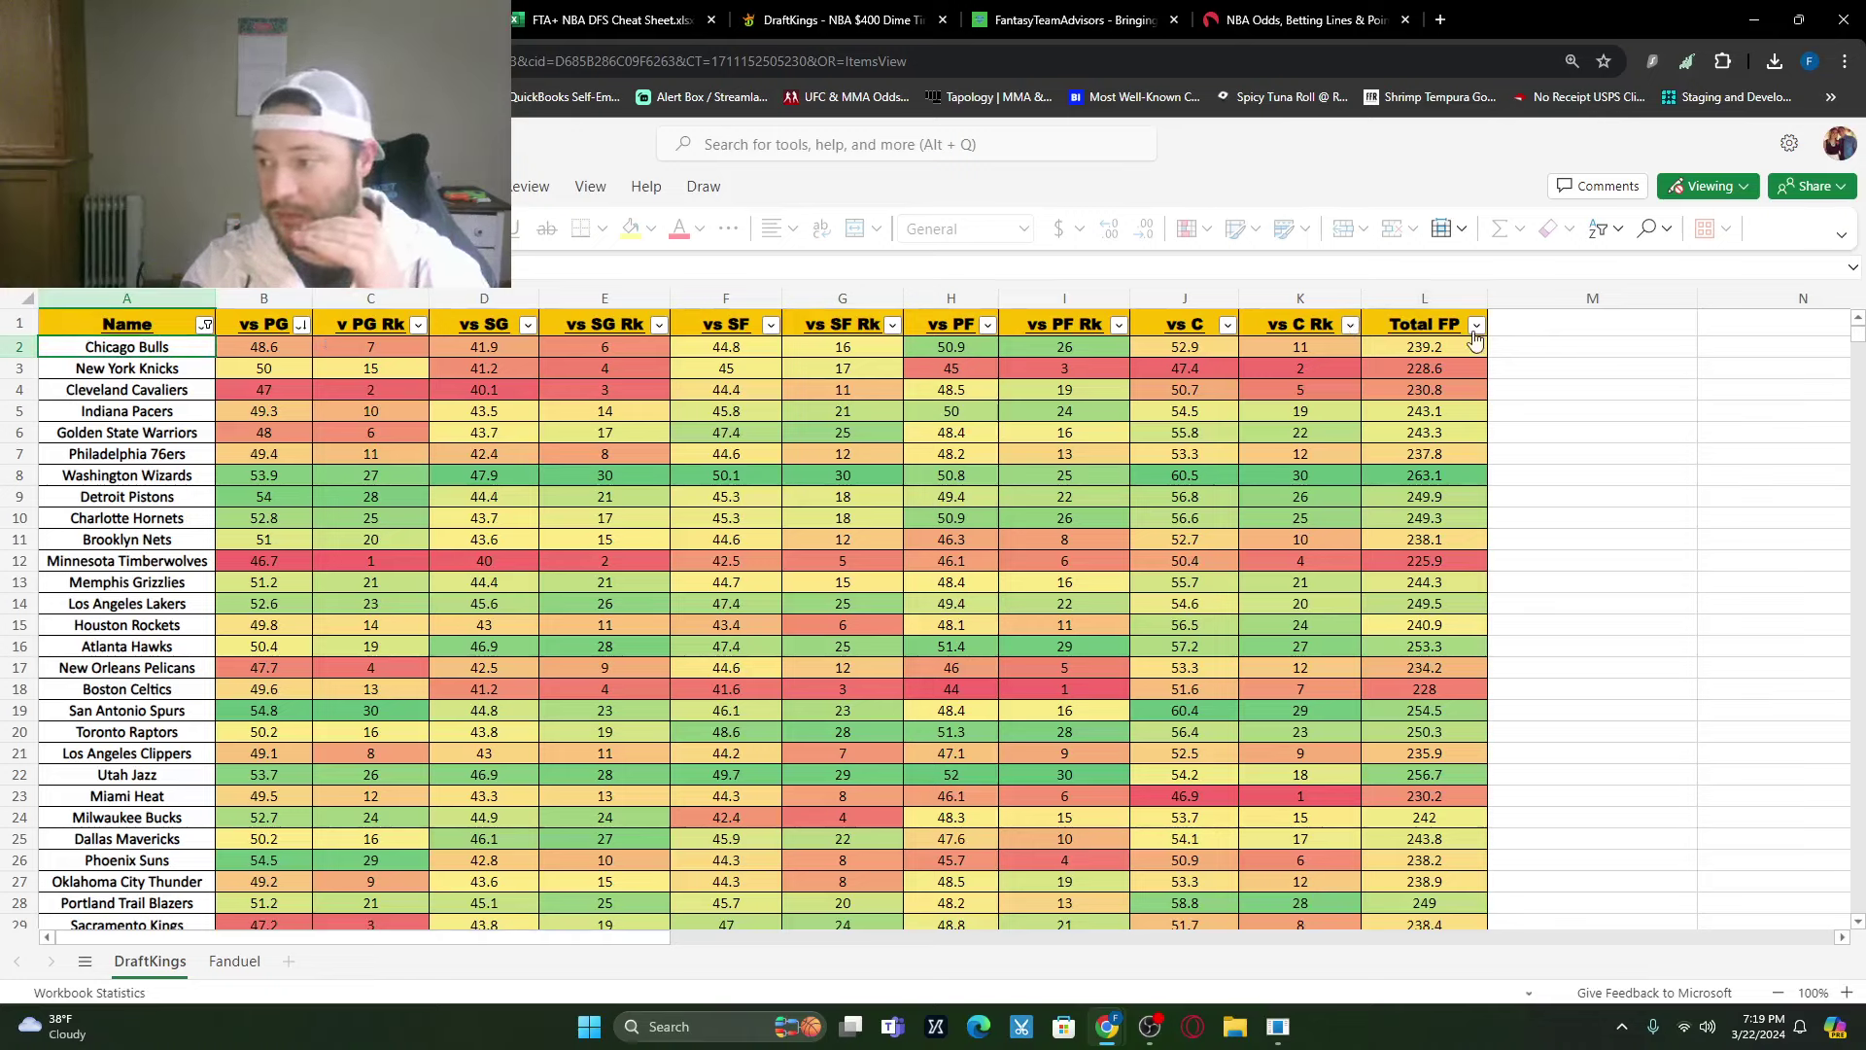
{"action": "left_click", "coordinate": [1226, 327]}
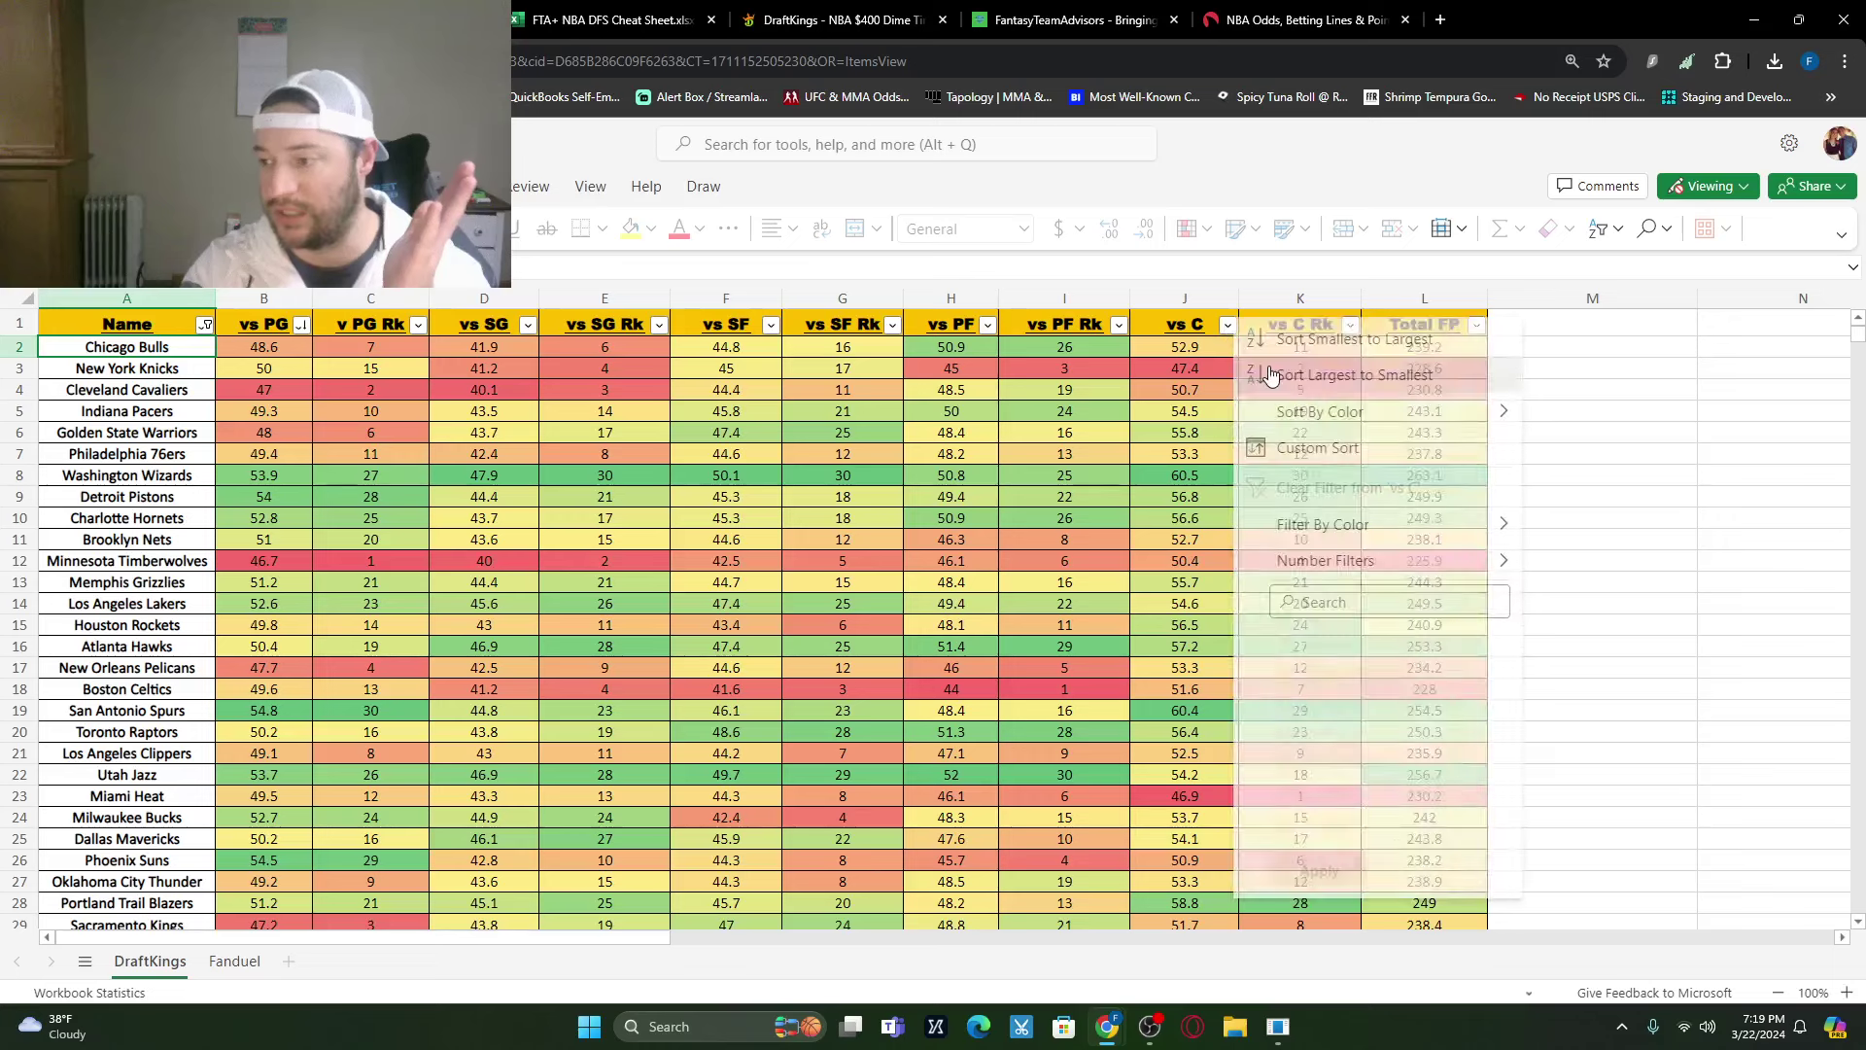
{"action": "left_click", "coordinate": [1321, 375]}
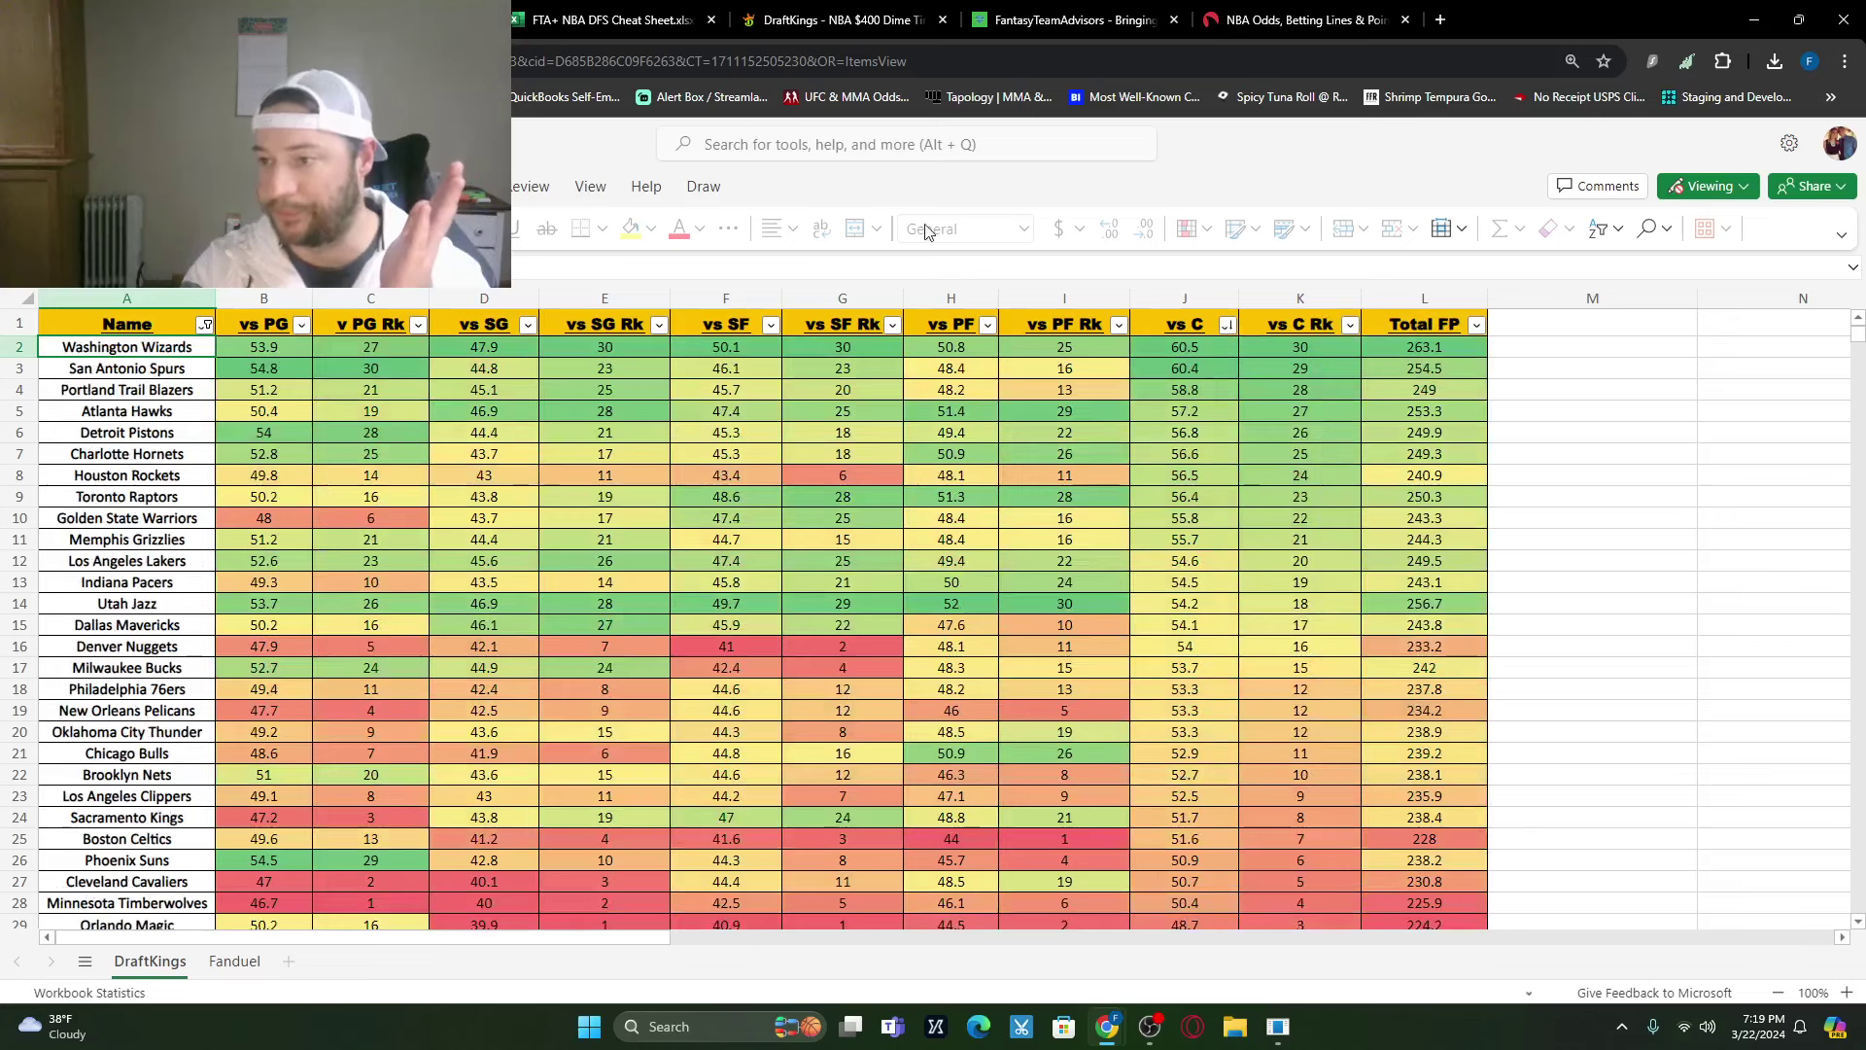
Step: Select the Orlando Magic row (row 29) to check its numbers, then return to DraftKings
{"action": "left_click", "coordinate": [782, 15]}
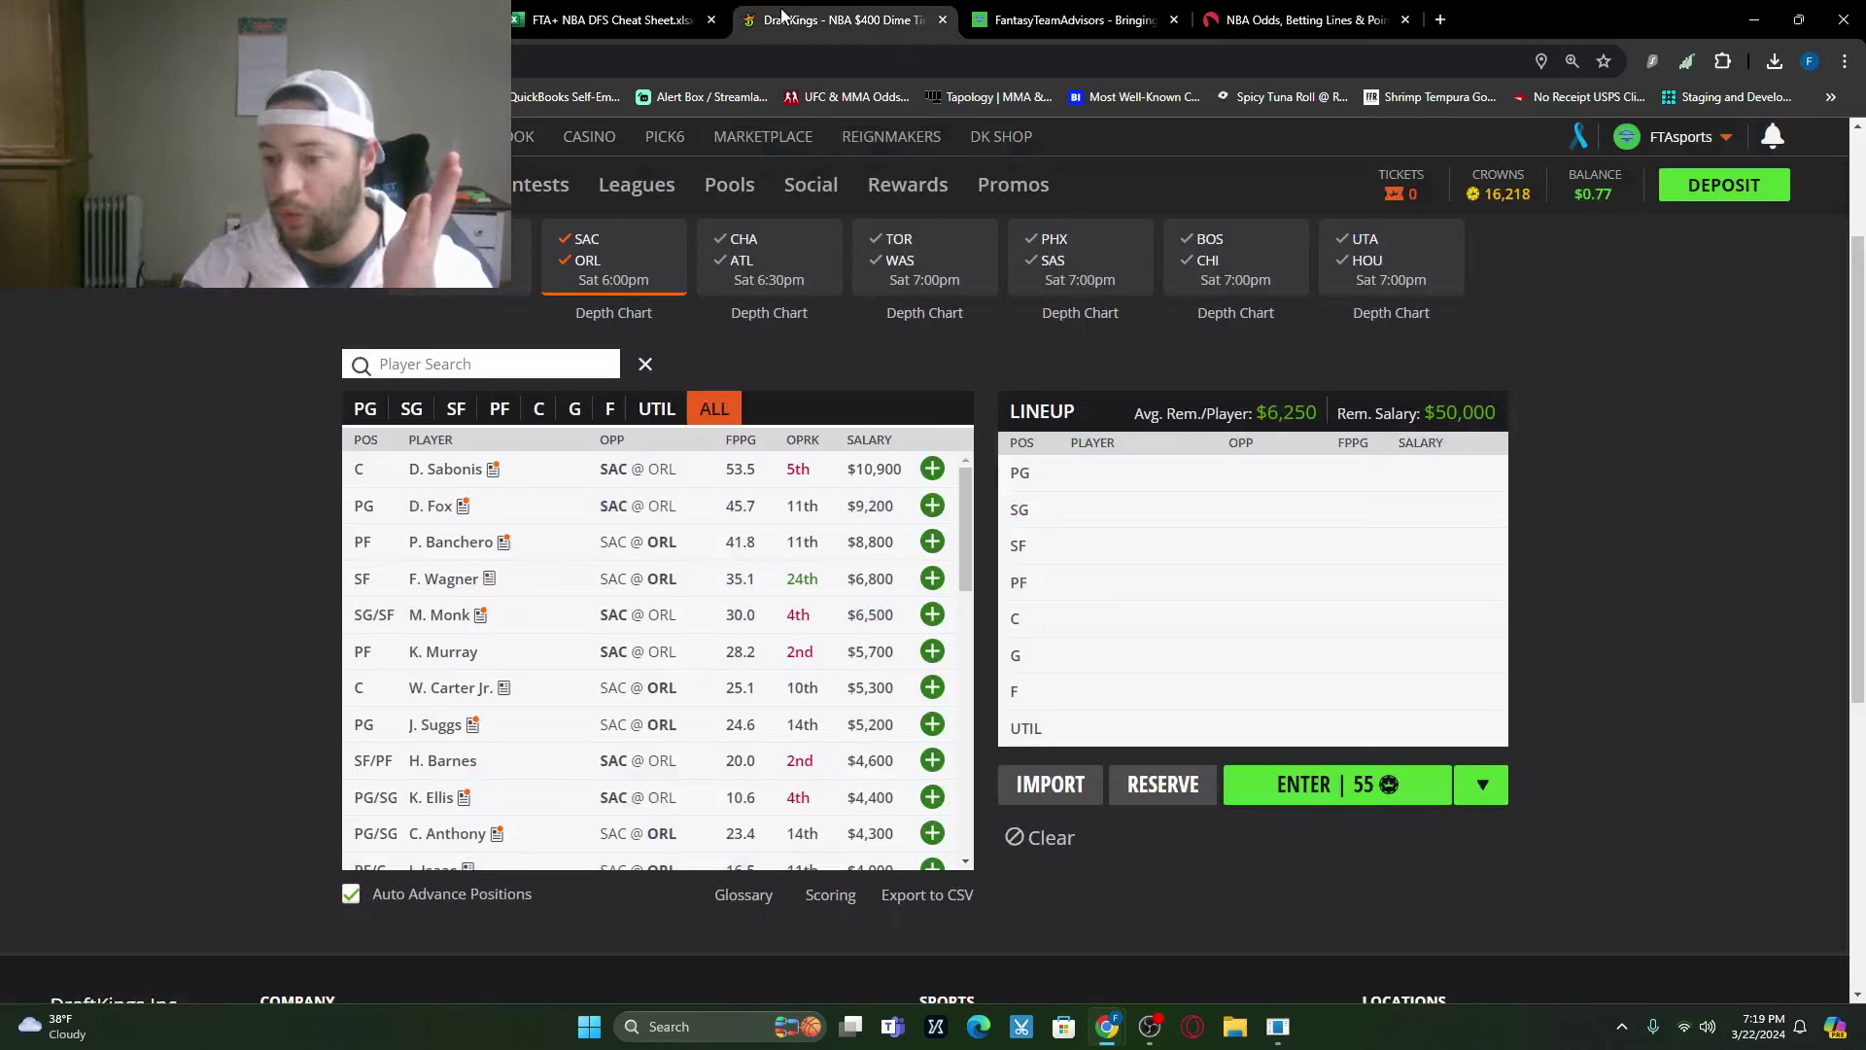
{"action": "left_click", "coordinate": [634, 14]}
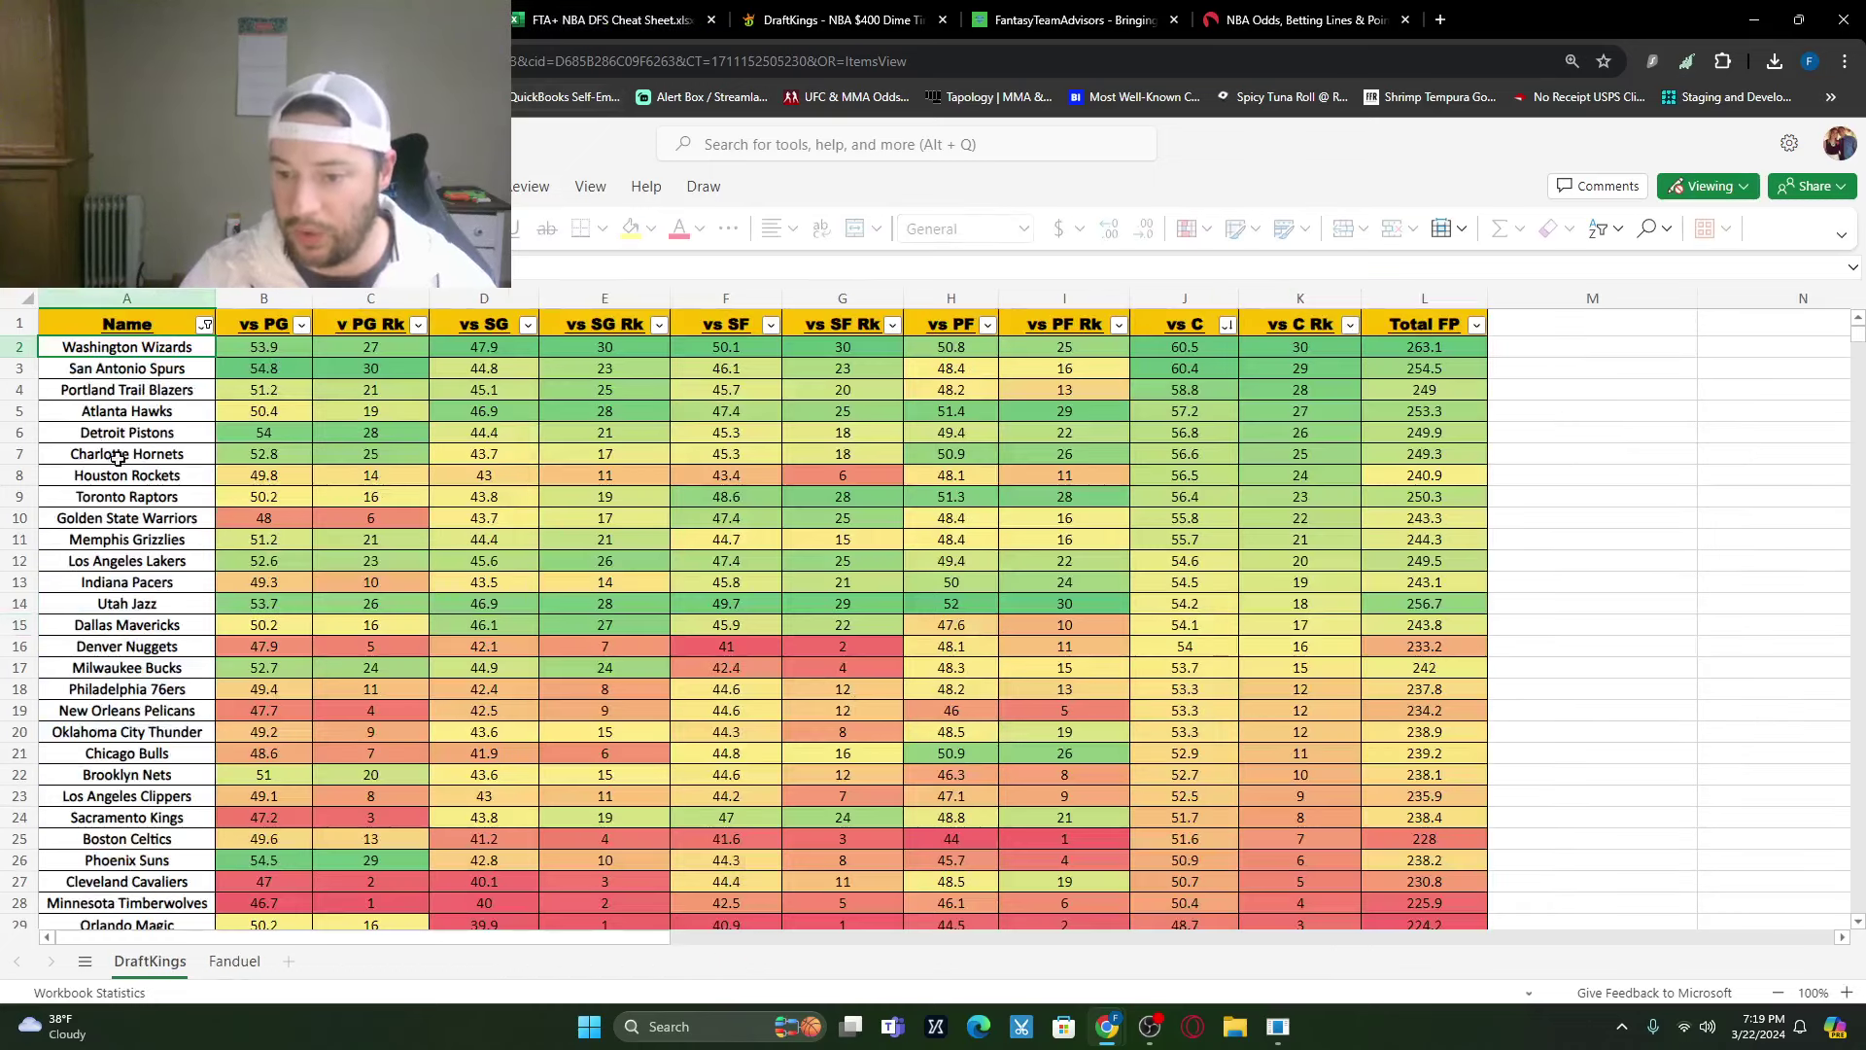
{"action": "scroll", "coordinate": [112, 719], "scroll_direction": "down", "scroll_amount": 2}
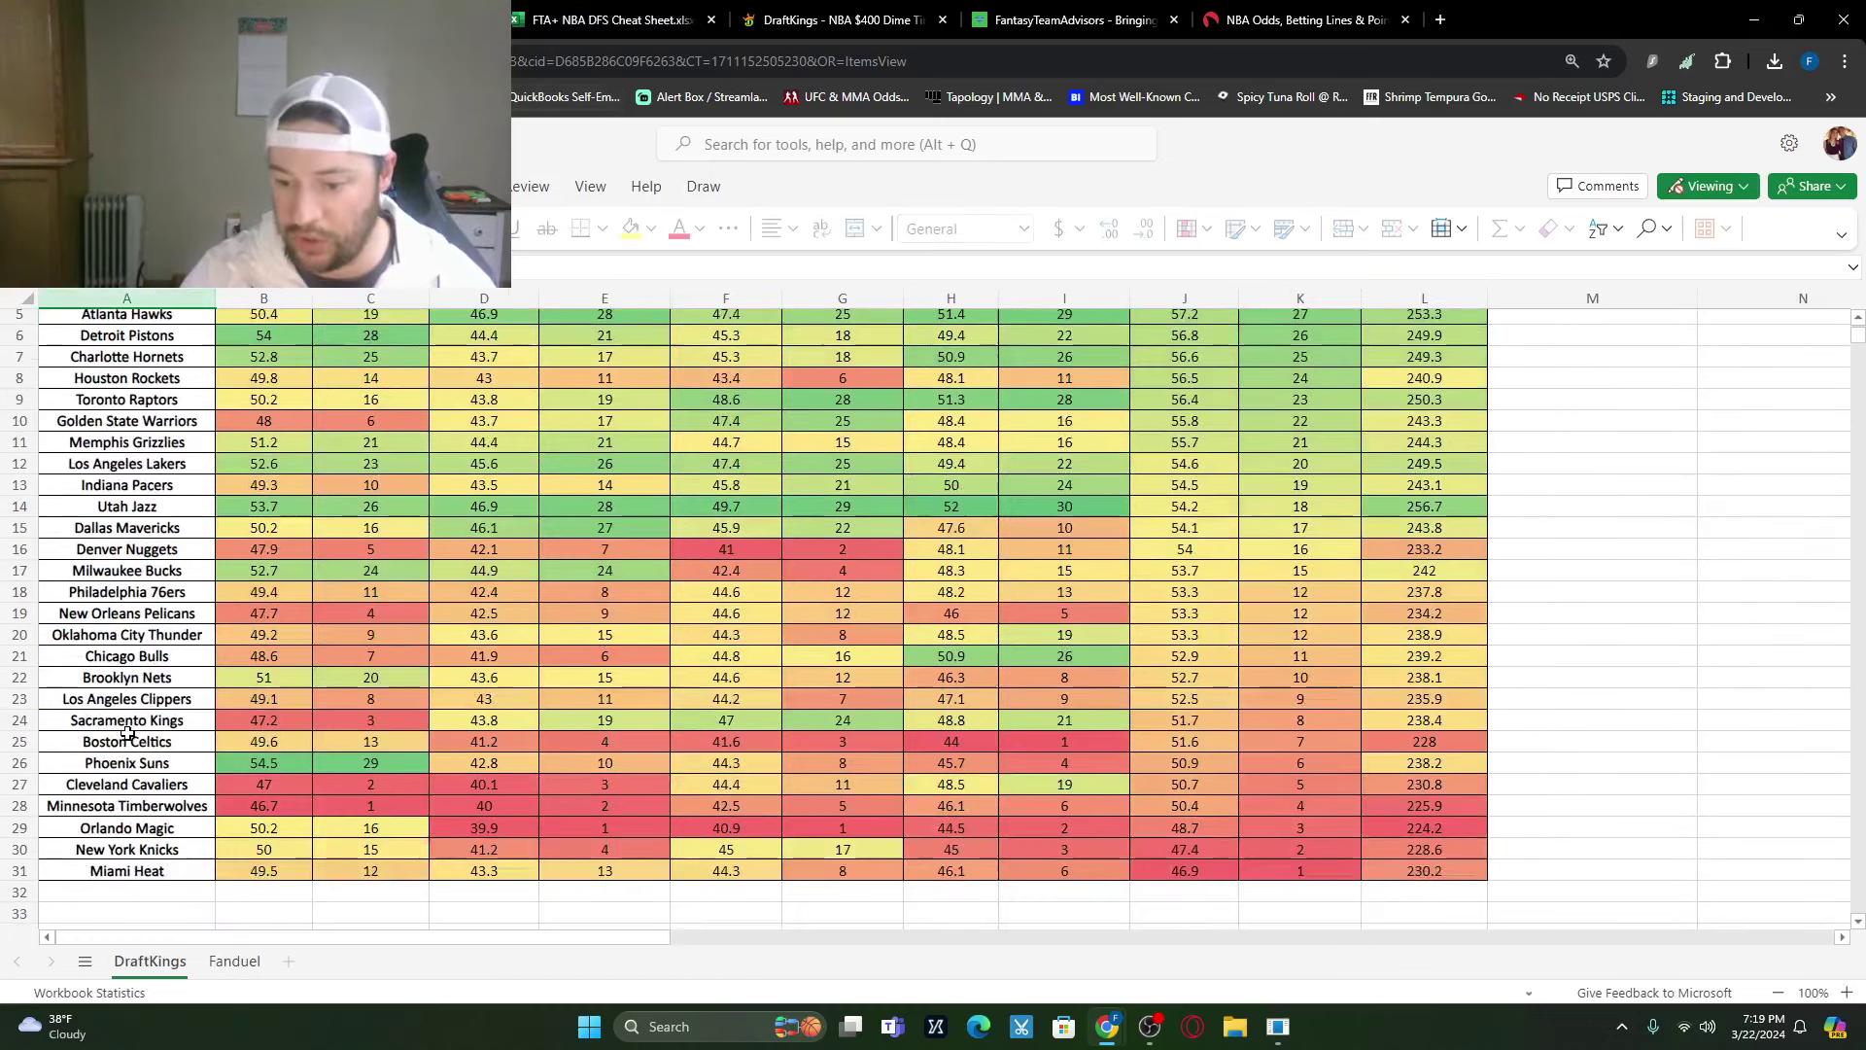
{"action": "left_click", "coordinate": [26, 828]}
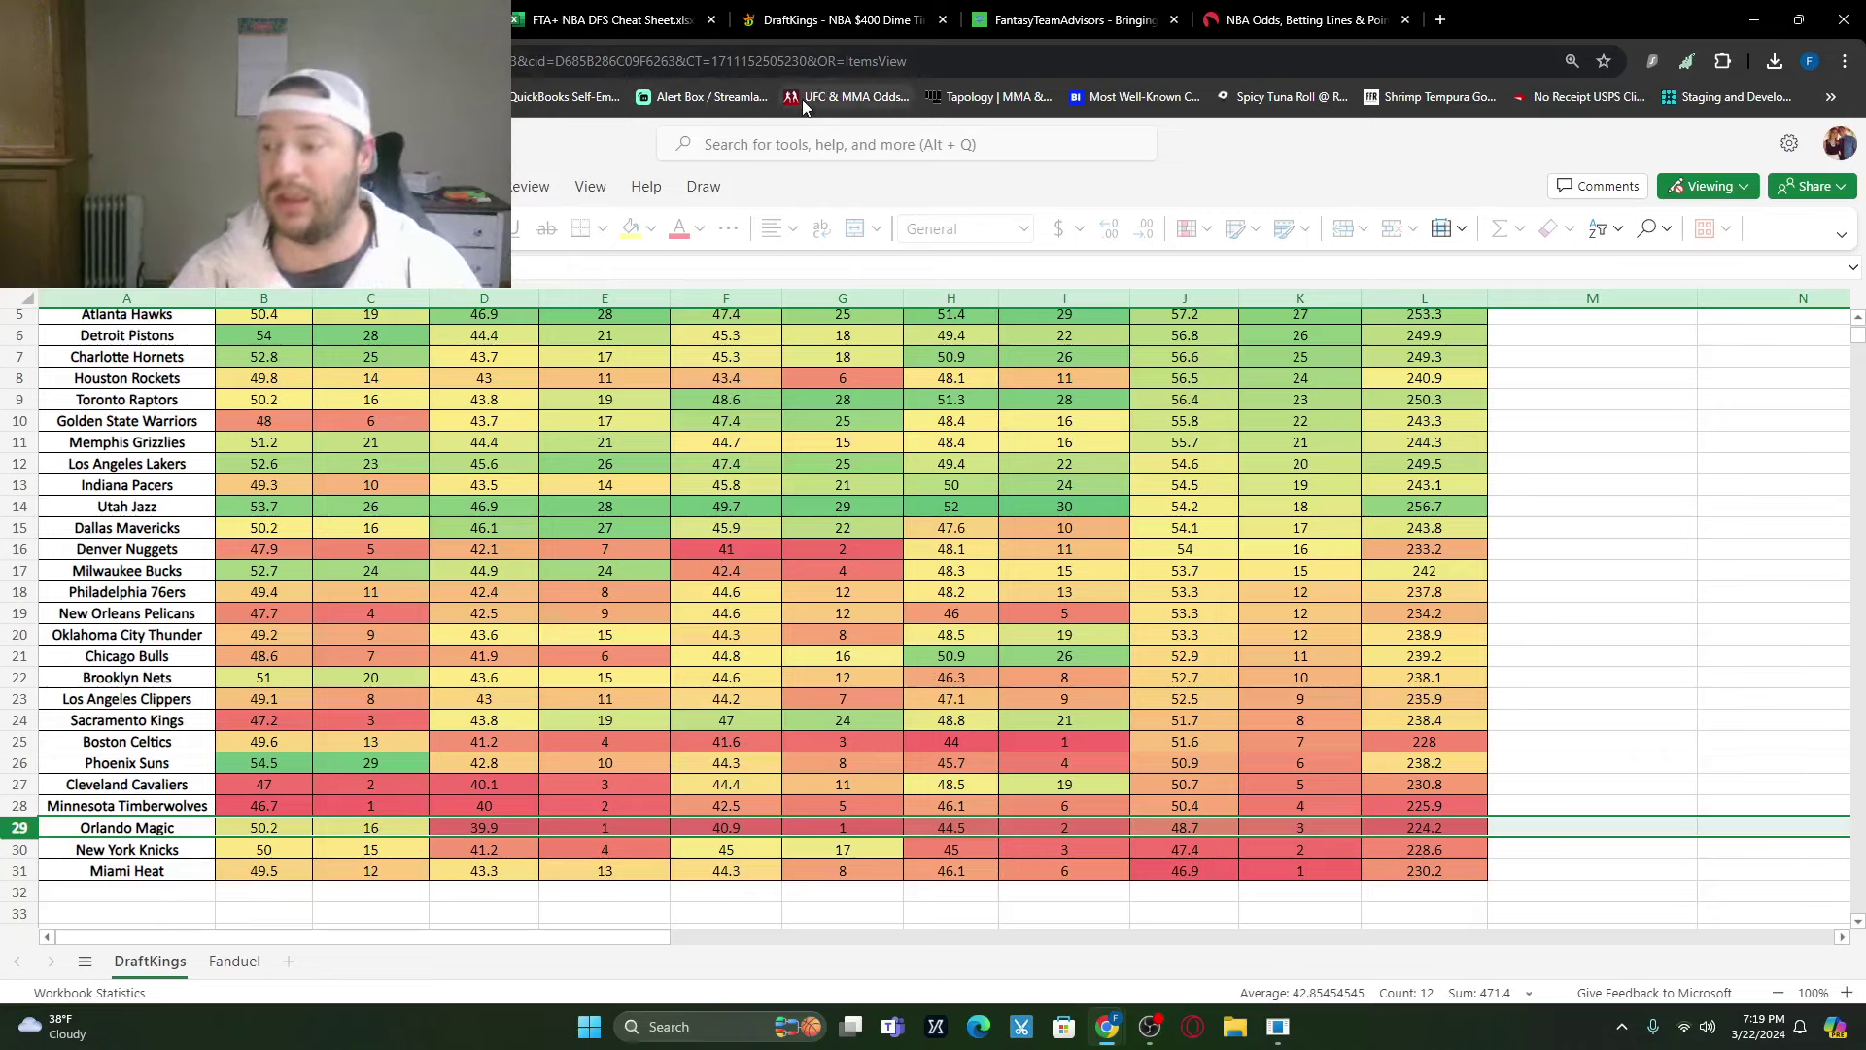
{"action": "left_click", "coordinate": [792, 35]}
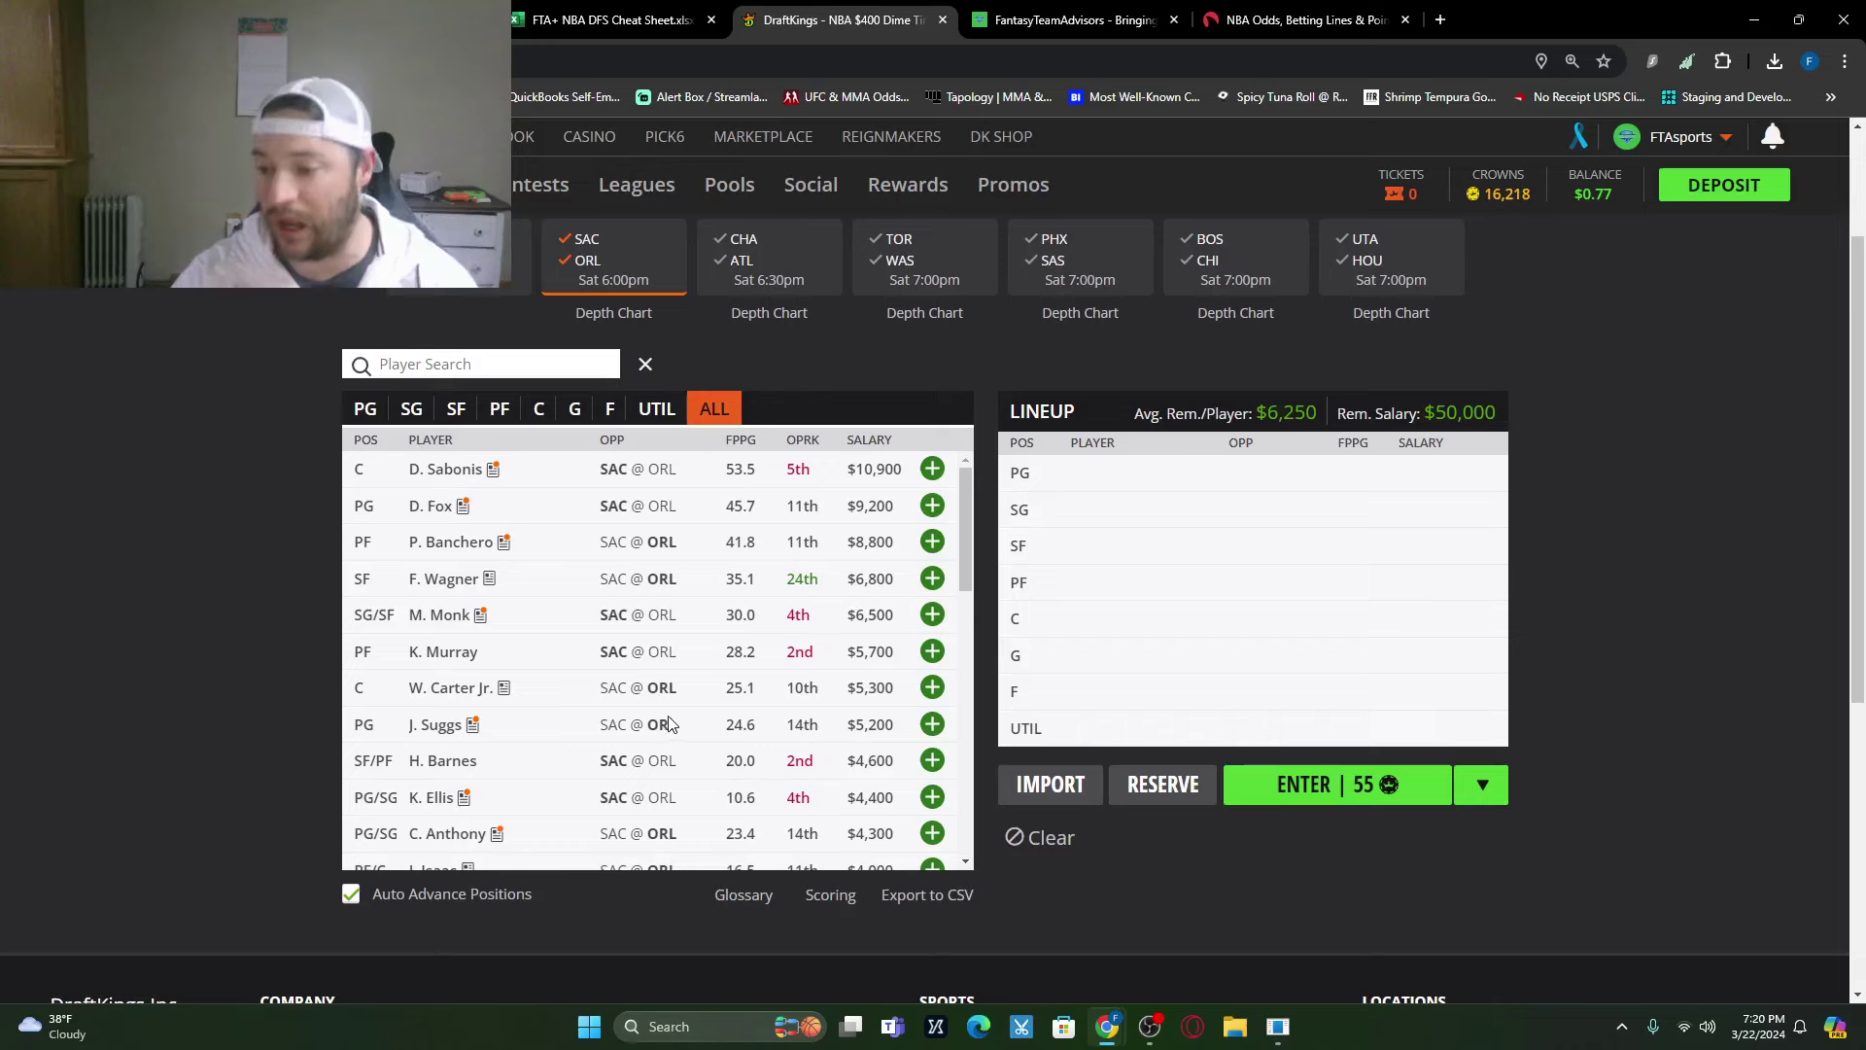
Step: Open Keon Ellis's $4,400 player card and show his game log with salaries
{"action": "scroll", "coordinate": [559, 680], "scroll_direction": "down", "scroll_amount": 1}
{"action": "left_click", "coordinate": [445, 706]}
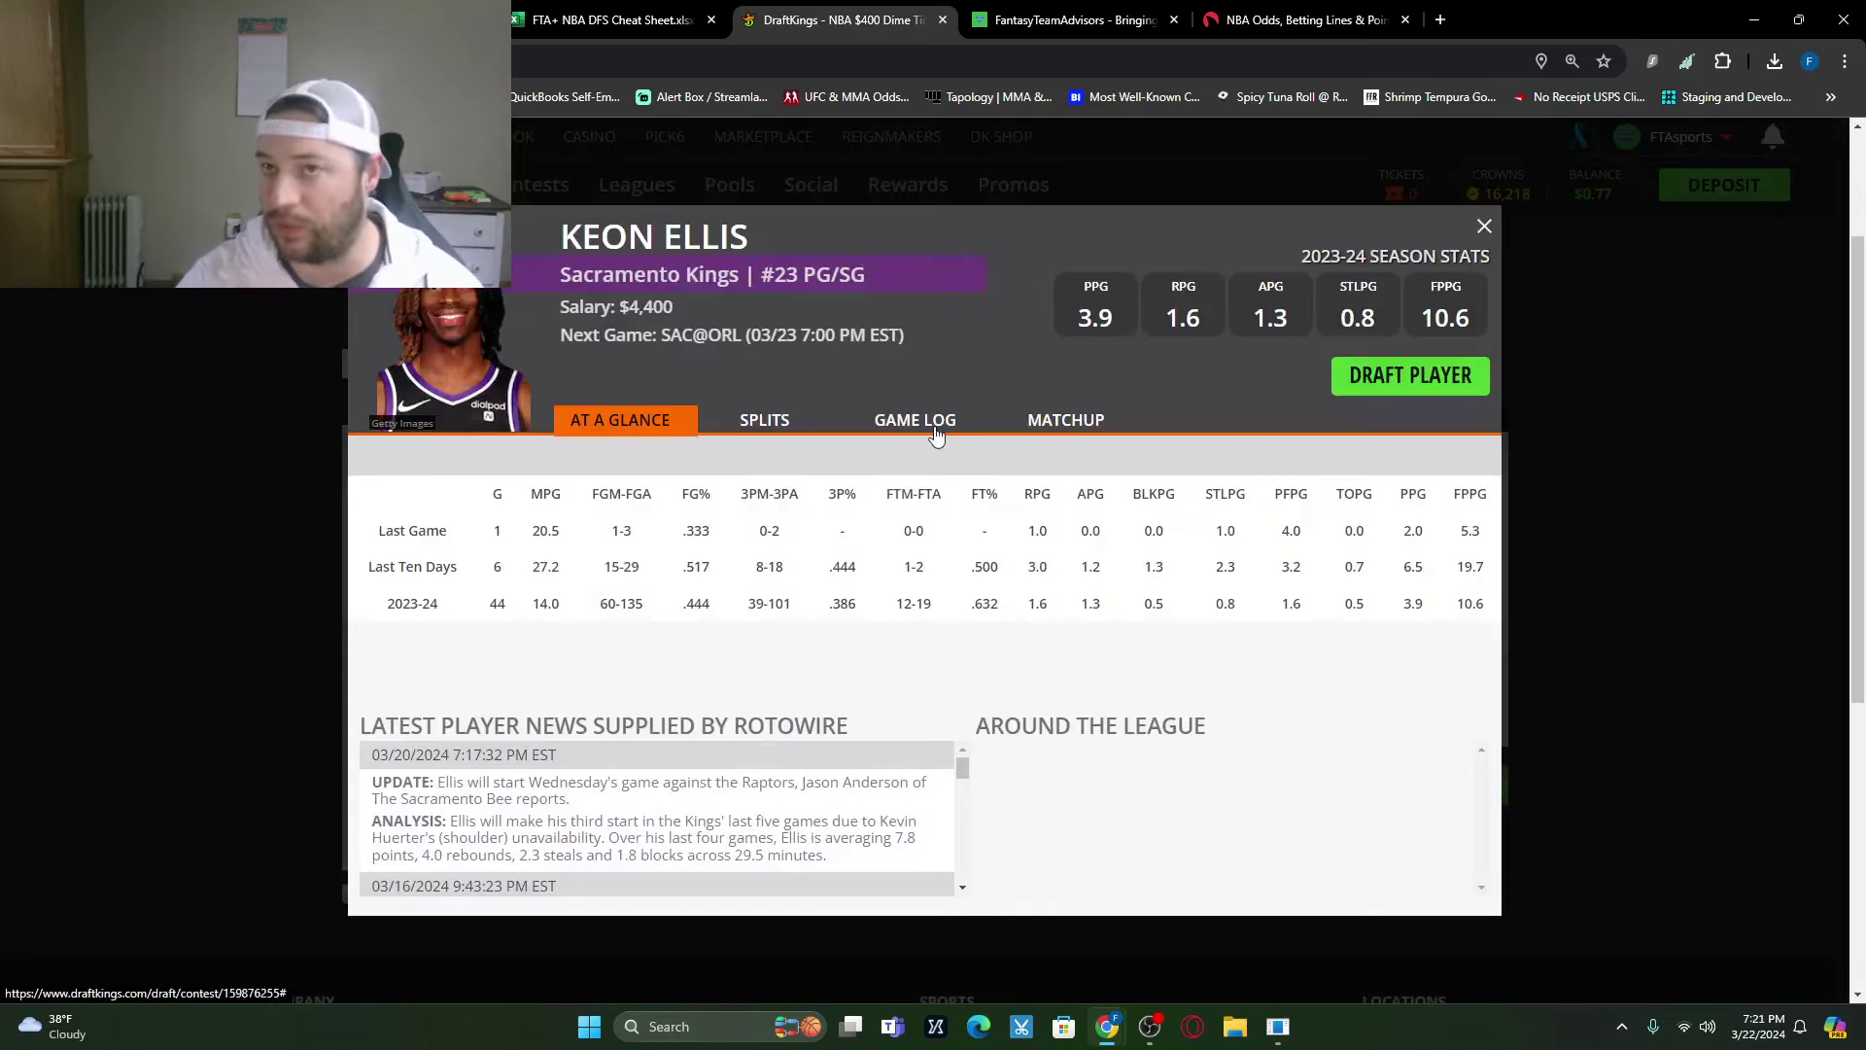
{"action": "left_click", "coordinate": [928, 424]}
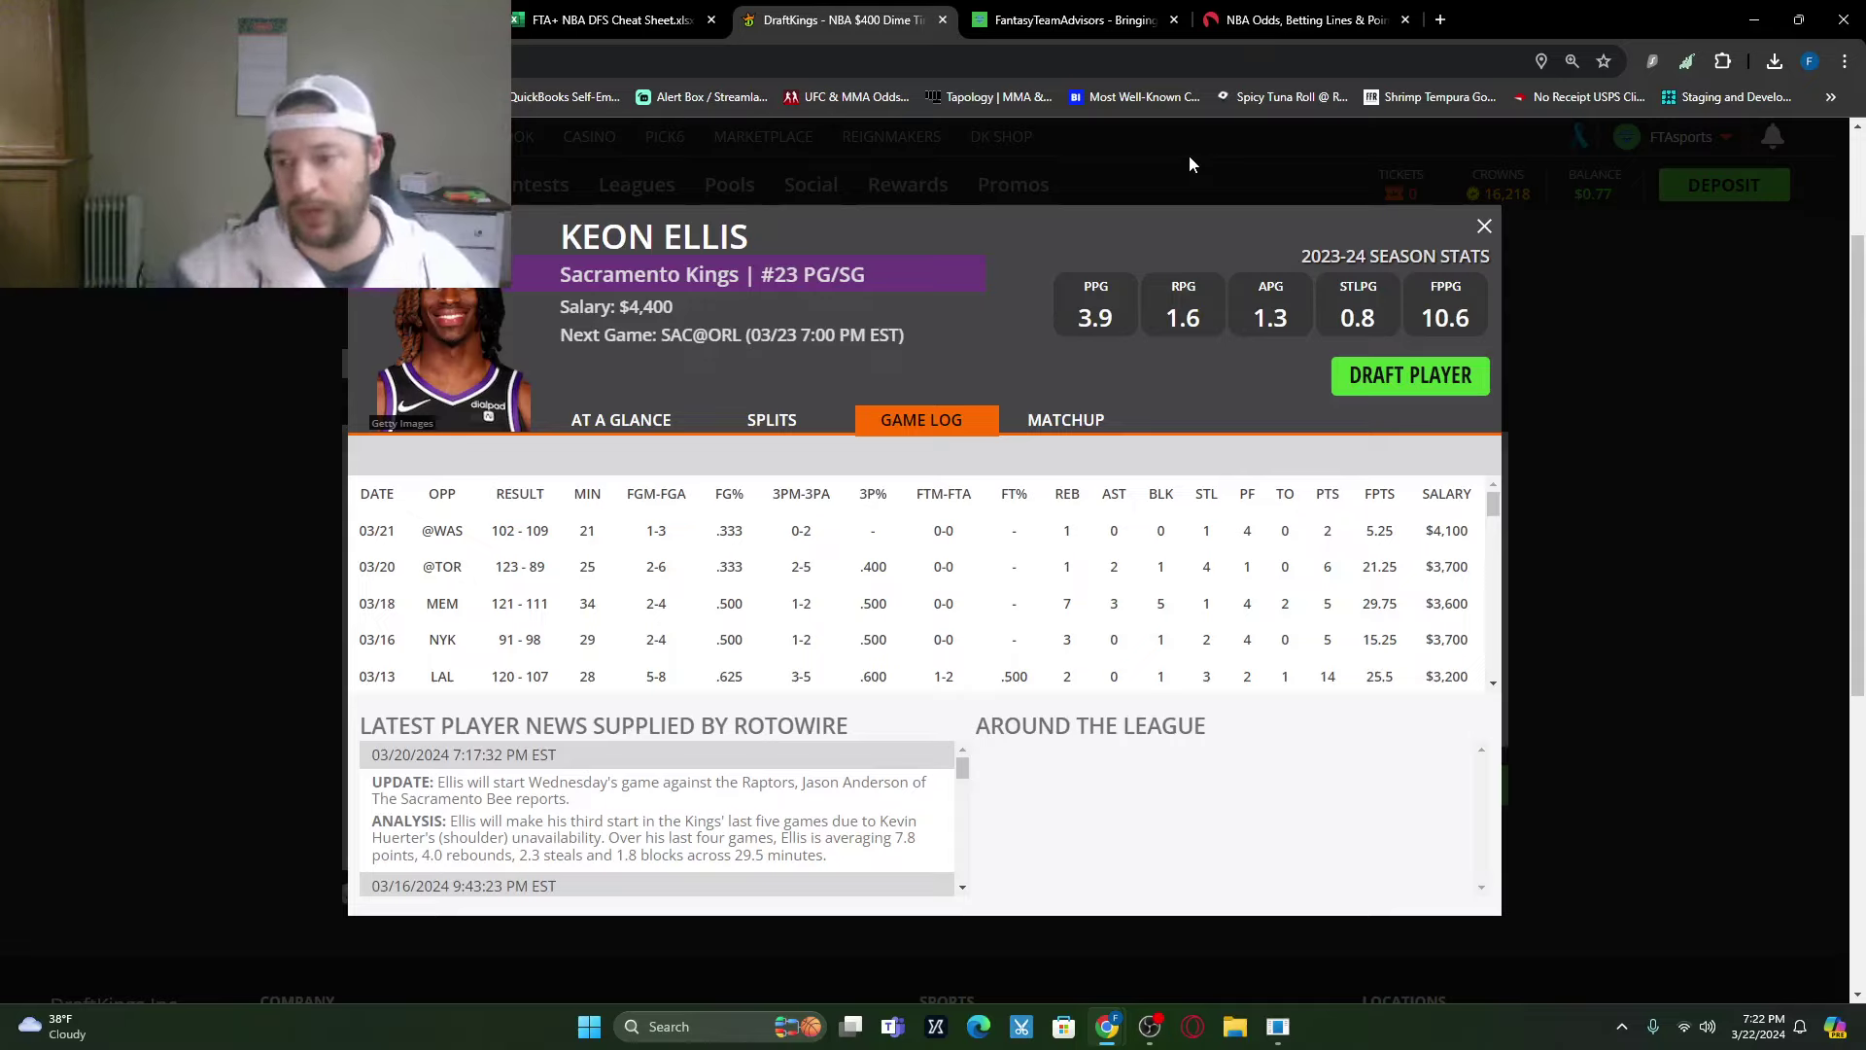
Step: Close Keon Ellis's card and scroll through the Sacramento–Orlando player pool
{"action": "left_click", "coordinate": [1484, 227]}
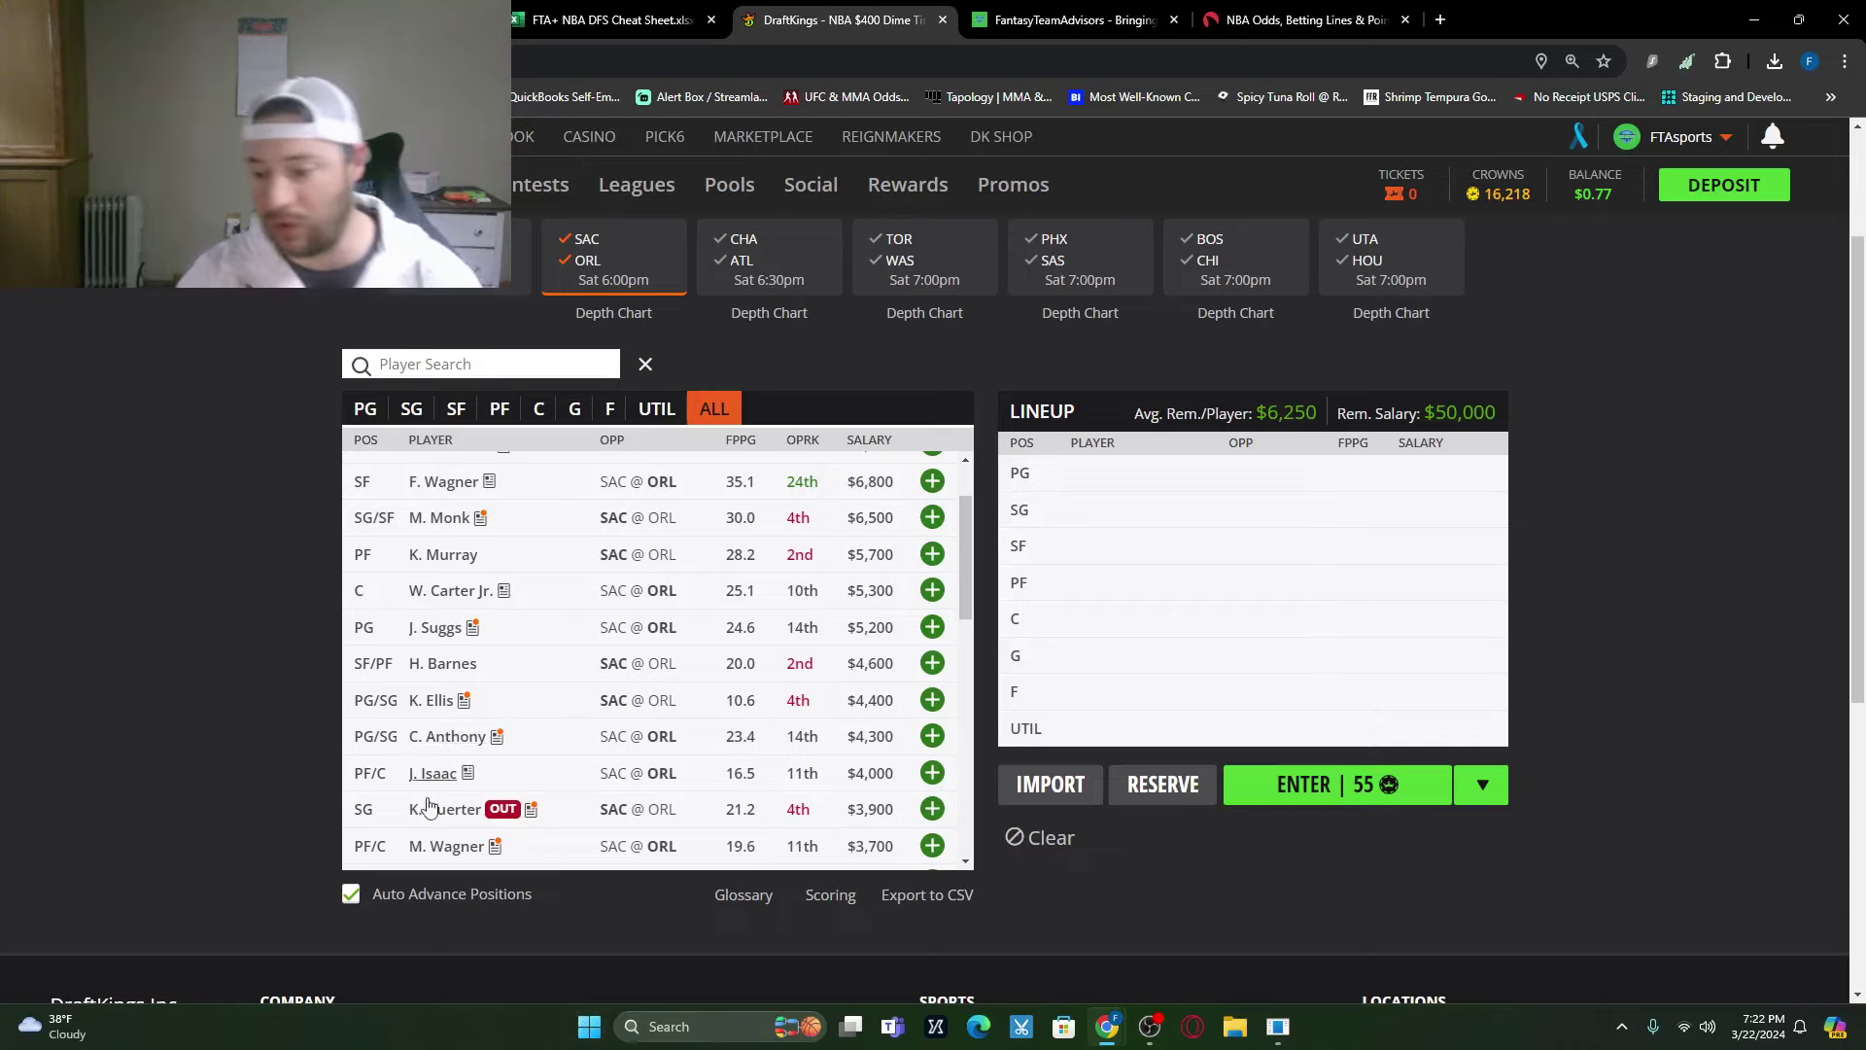
{"action": "scroll", "coordinate": [465, 741], "scroll_direction": "down", "scroll_amount": 1}
{"action": "scroll", "coordinate": [466, 741], "scroll_direction": "down", "scroll_amount": 2}
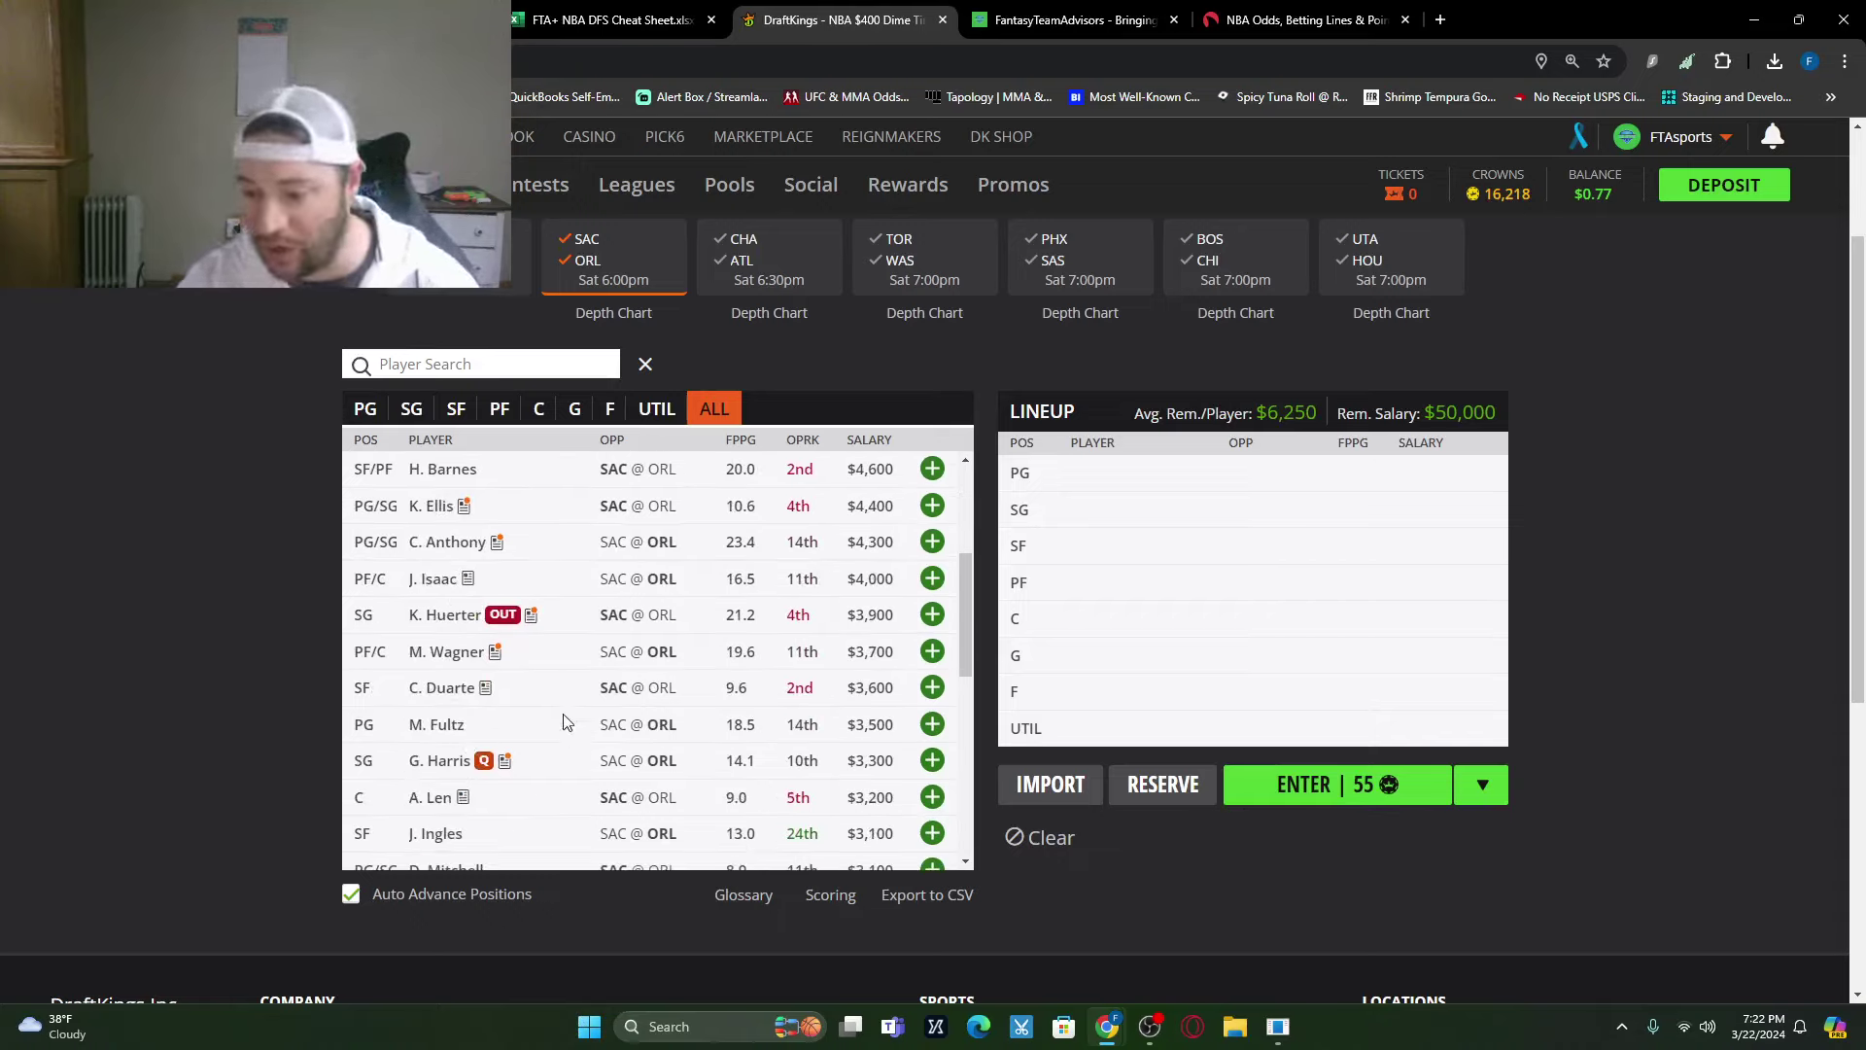
{"action": "scroll", "coordinate": [578, 713], "scroll_direction": "up", "scroll_amount": 1}
{"action": "scroll", "coordinate": [542, 679], "scroll_direction": "up", "scroll_amount": 5}
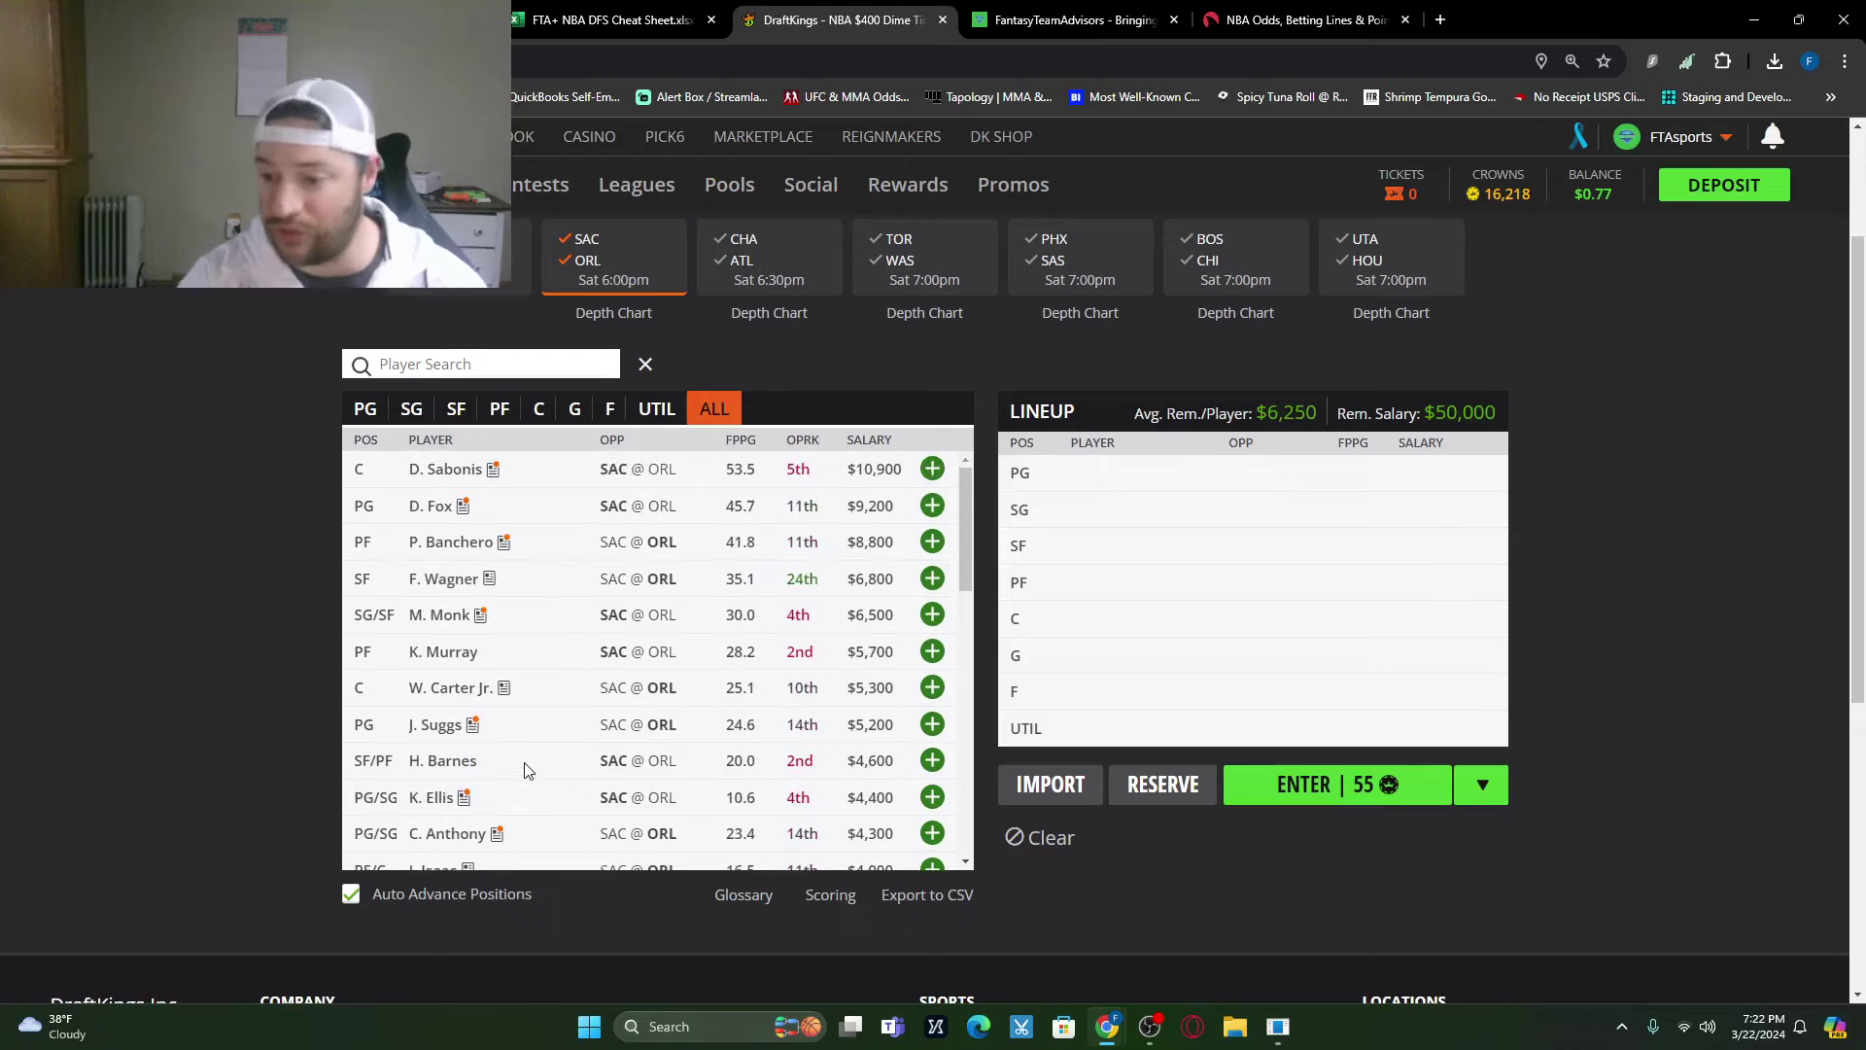
{"action": "scroll", "coordinate": [525, 766], "scroll_direction": "down", "scroll_amount": 2}
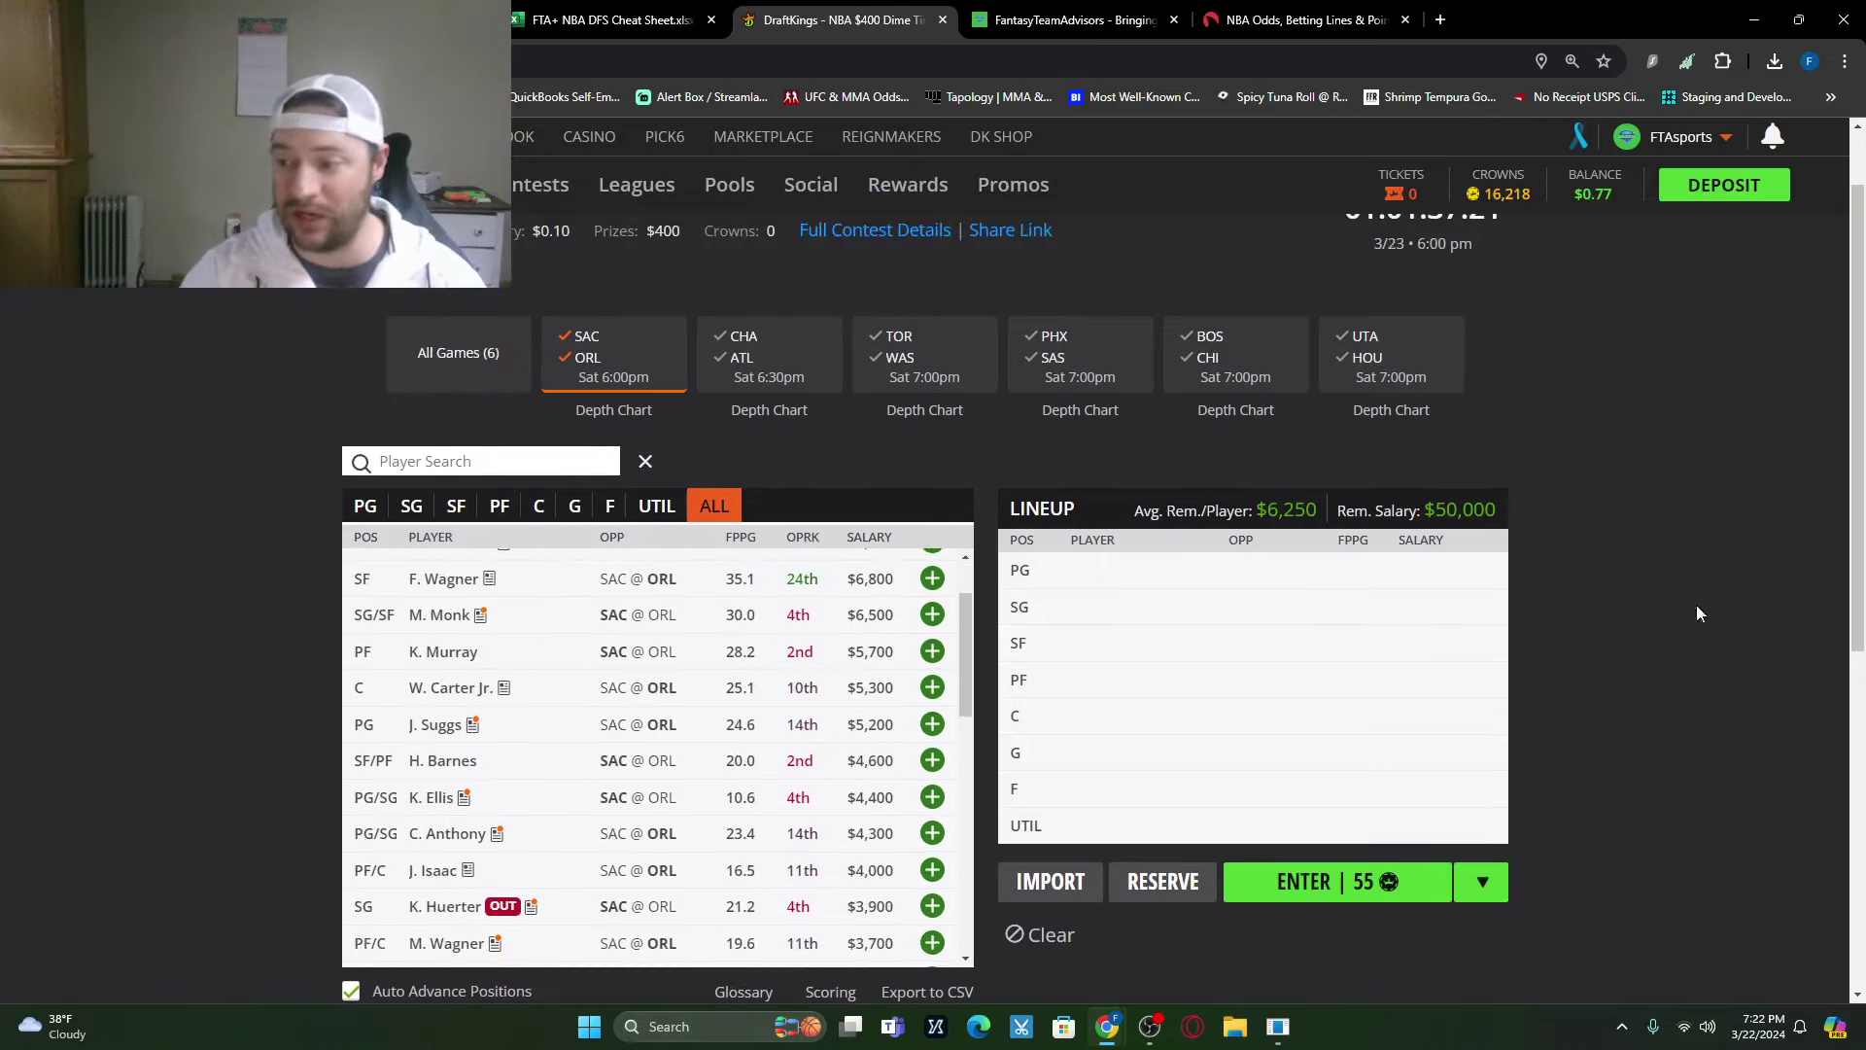
{"action": "scroll", "coordinate": [1532, 622], "scroll_direction": "down", "scroll_amount": 1}
{"action": "scroll", "coordinate": [658, 674], "scroll_direction": "up", "scroll_amount": 1}
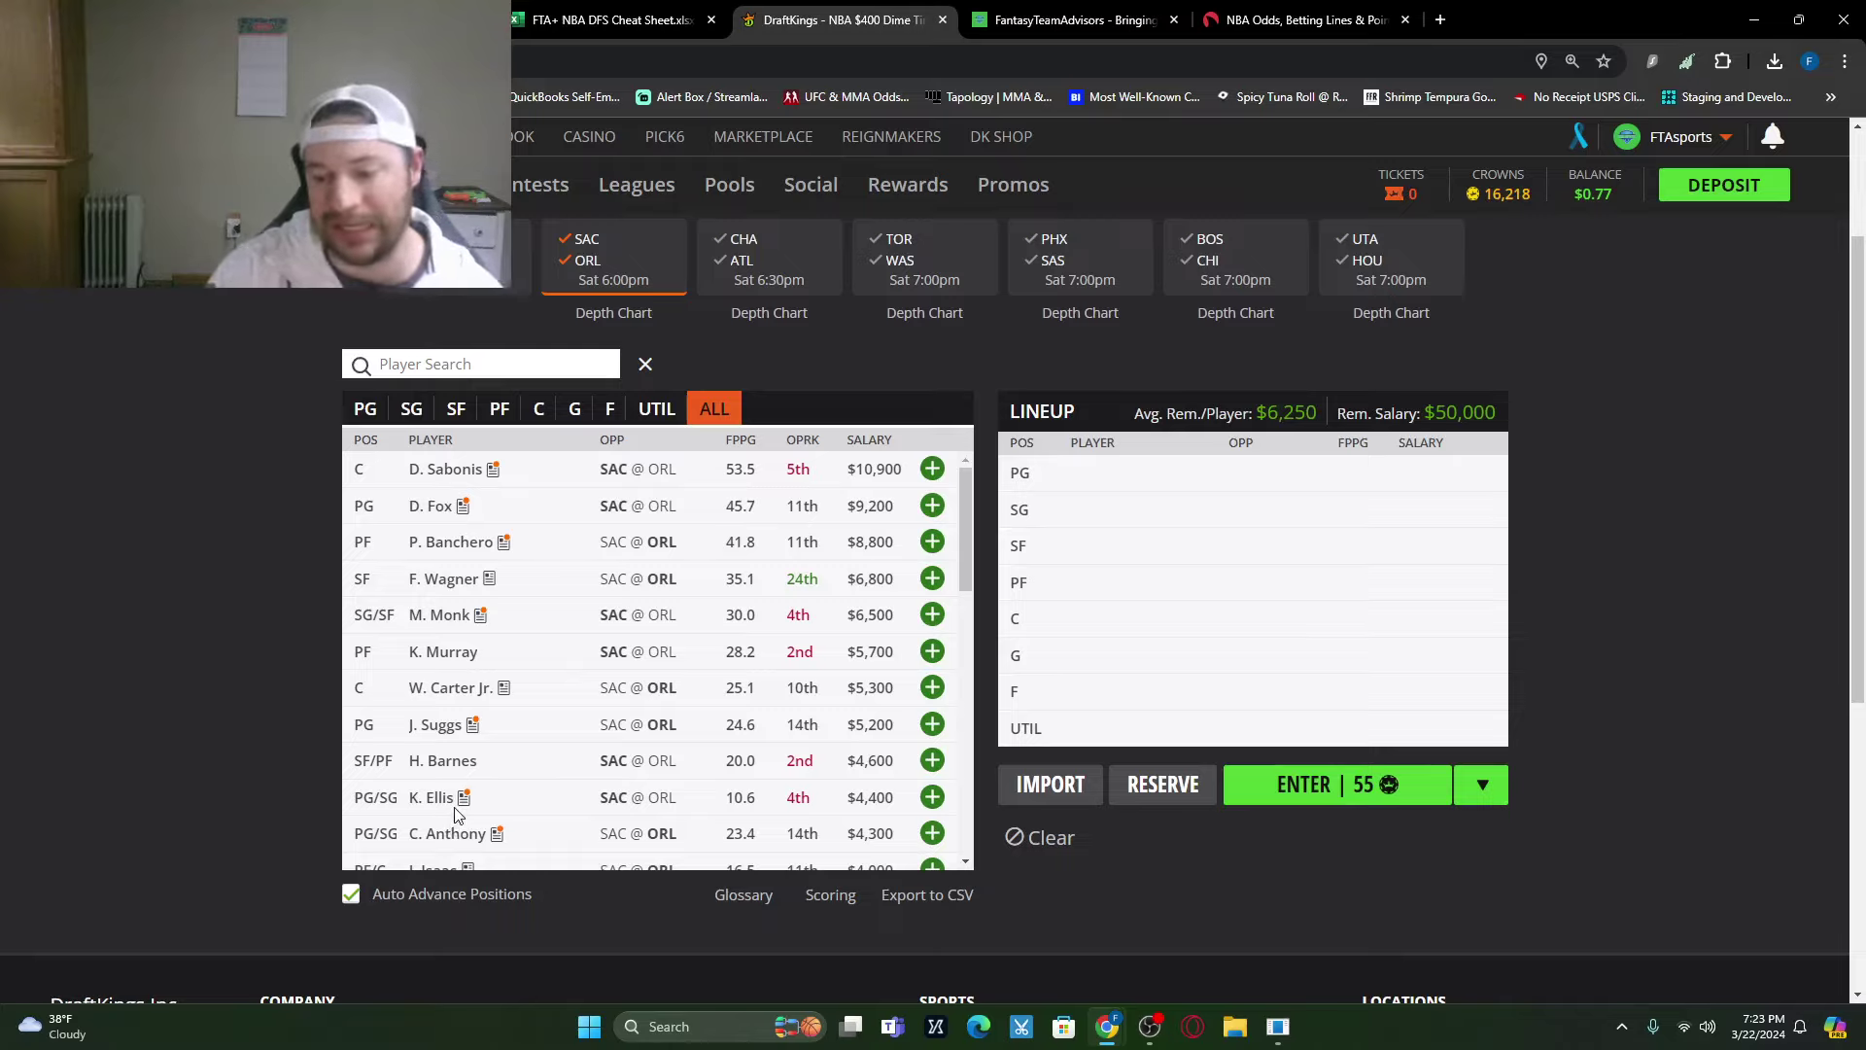
Step: Switch the player pool to CHA @ ATL and check the $9,100 Hornets point guard's card
{"action": "left_click", "coordinate": [622, 254]}
{"action": "left_click", "coordinate": [775, 253]}
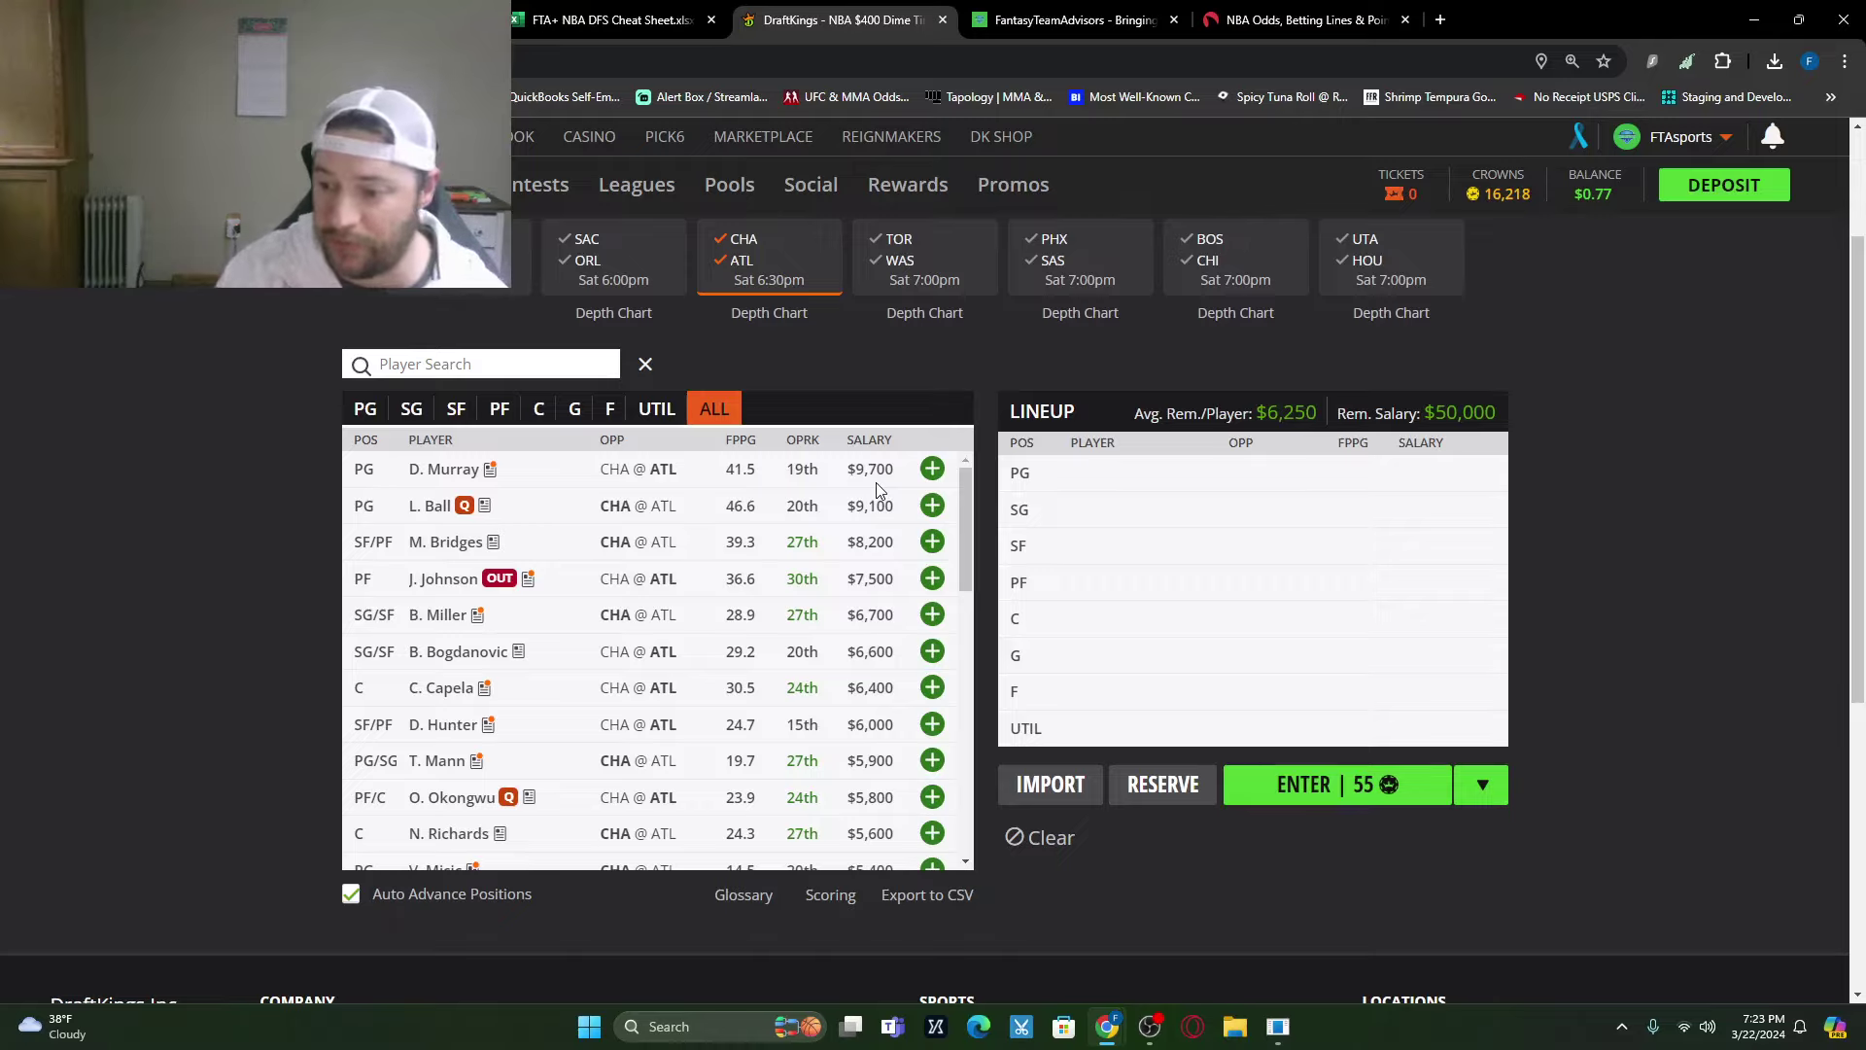
{"action": "left_click", "coordinate": [431, 507]}
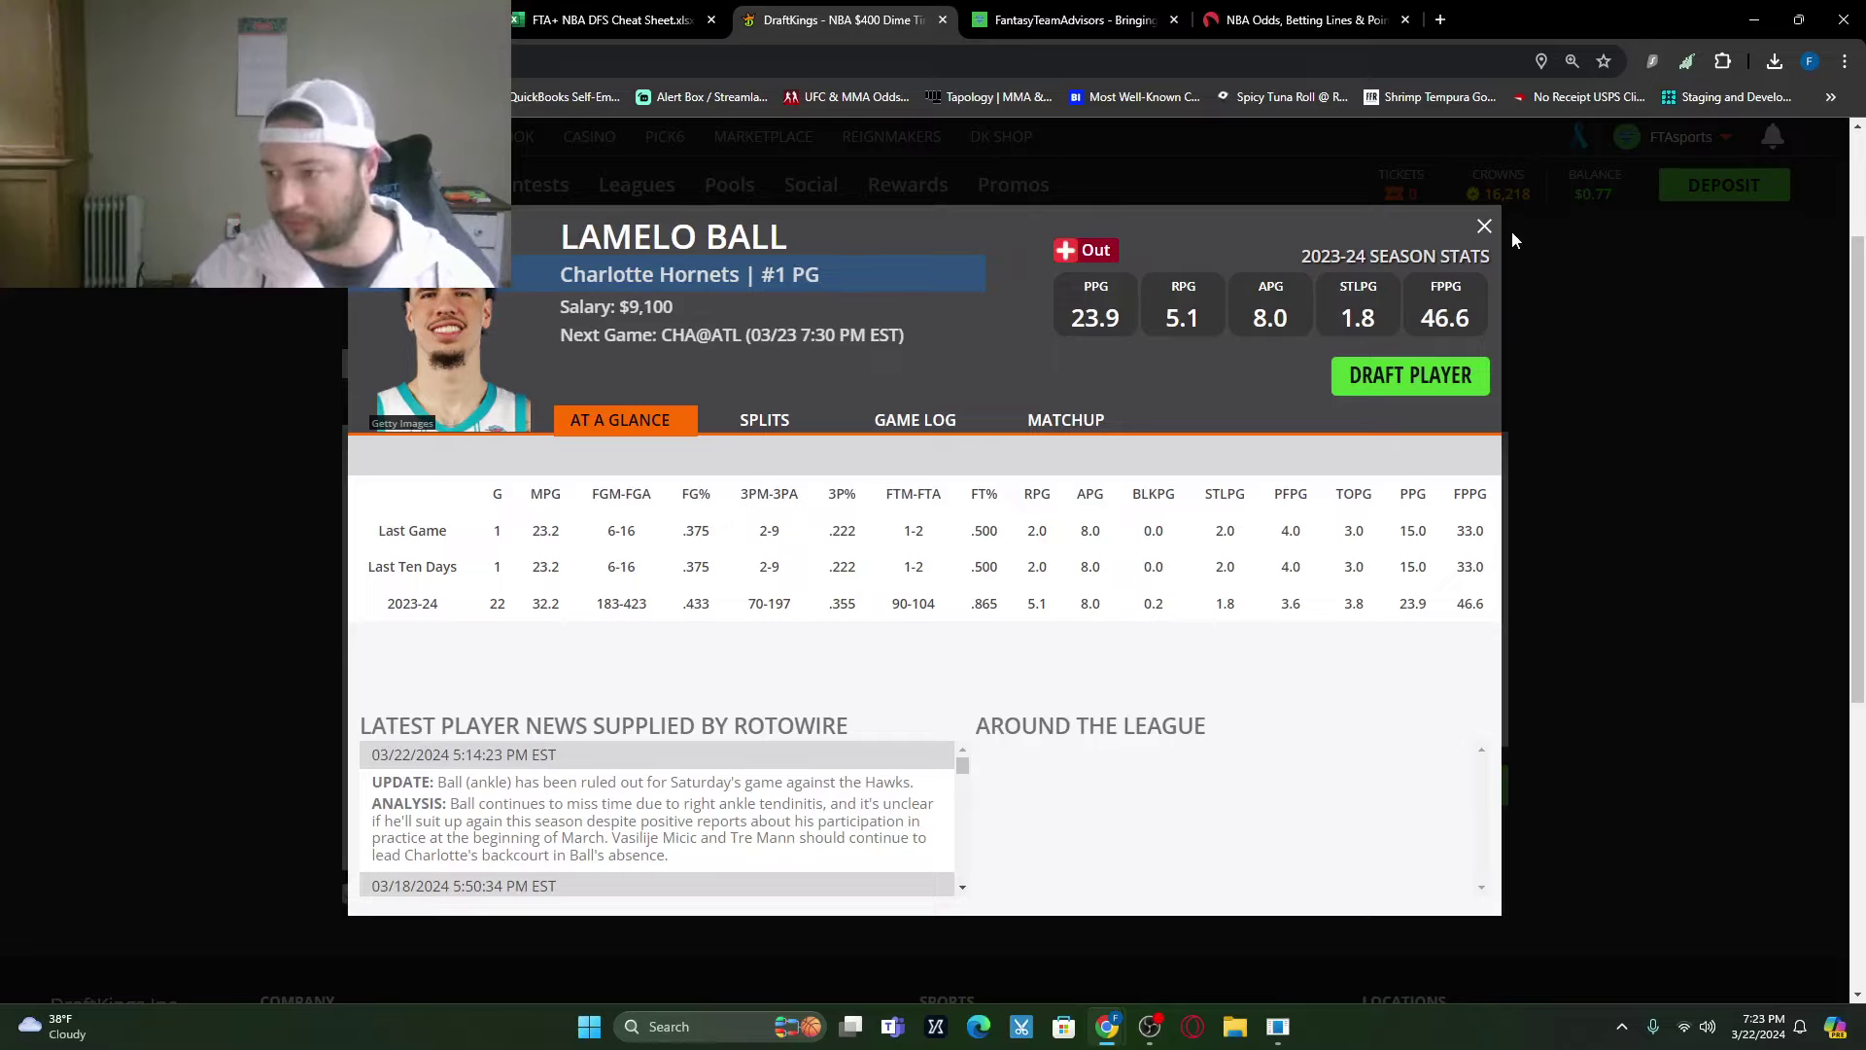
{"action": "left_click", "coordinate": [1484, 227]}
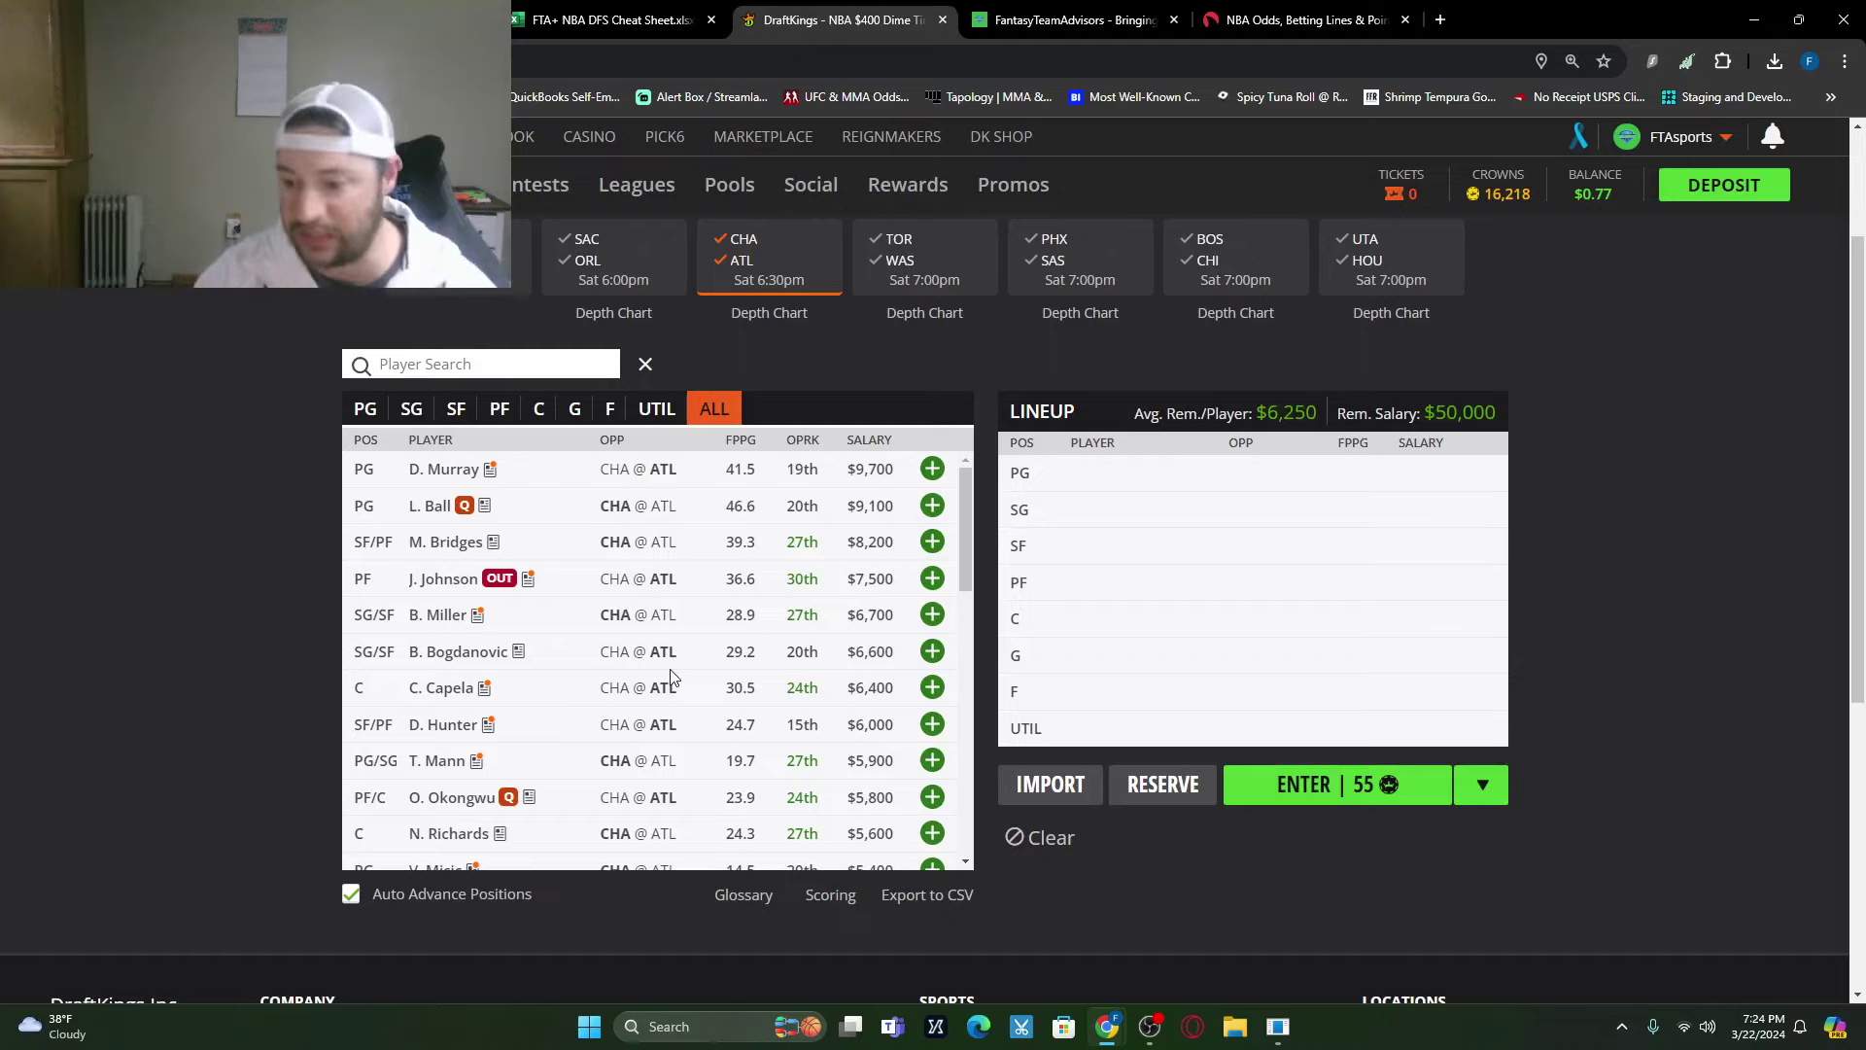
Step: Review the $5,400 Hornets point guard's card and the $4,800 Hornets center's game log
{"action": "scroll", "coordinate": [628, 690], "scroll_direction": "down", "scroll_amount": 3}
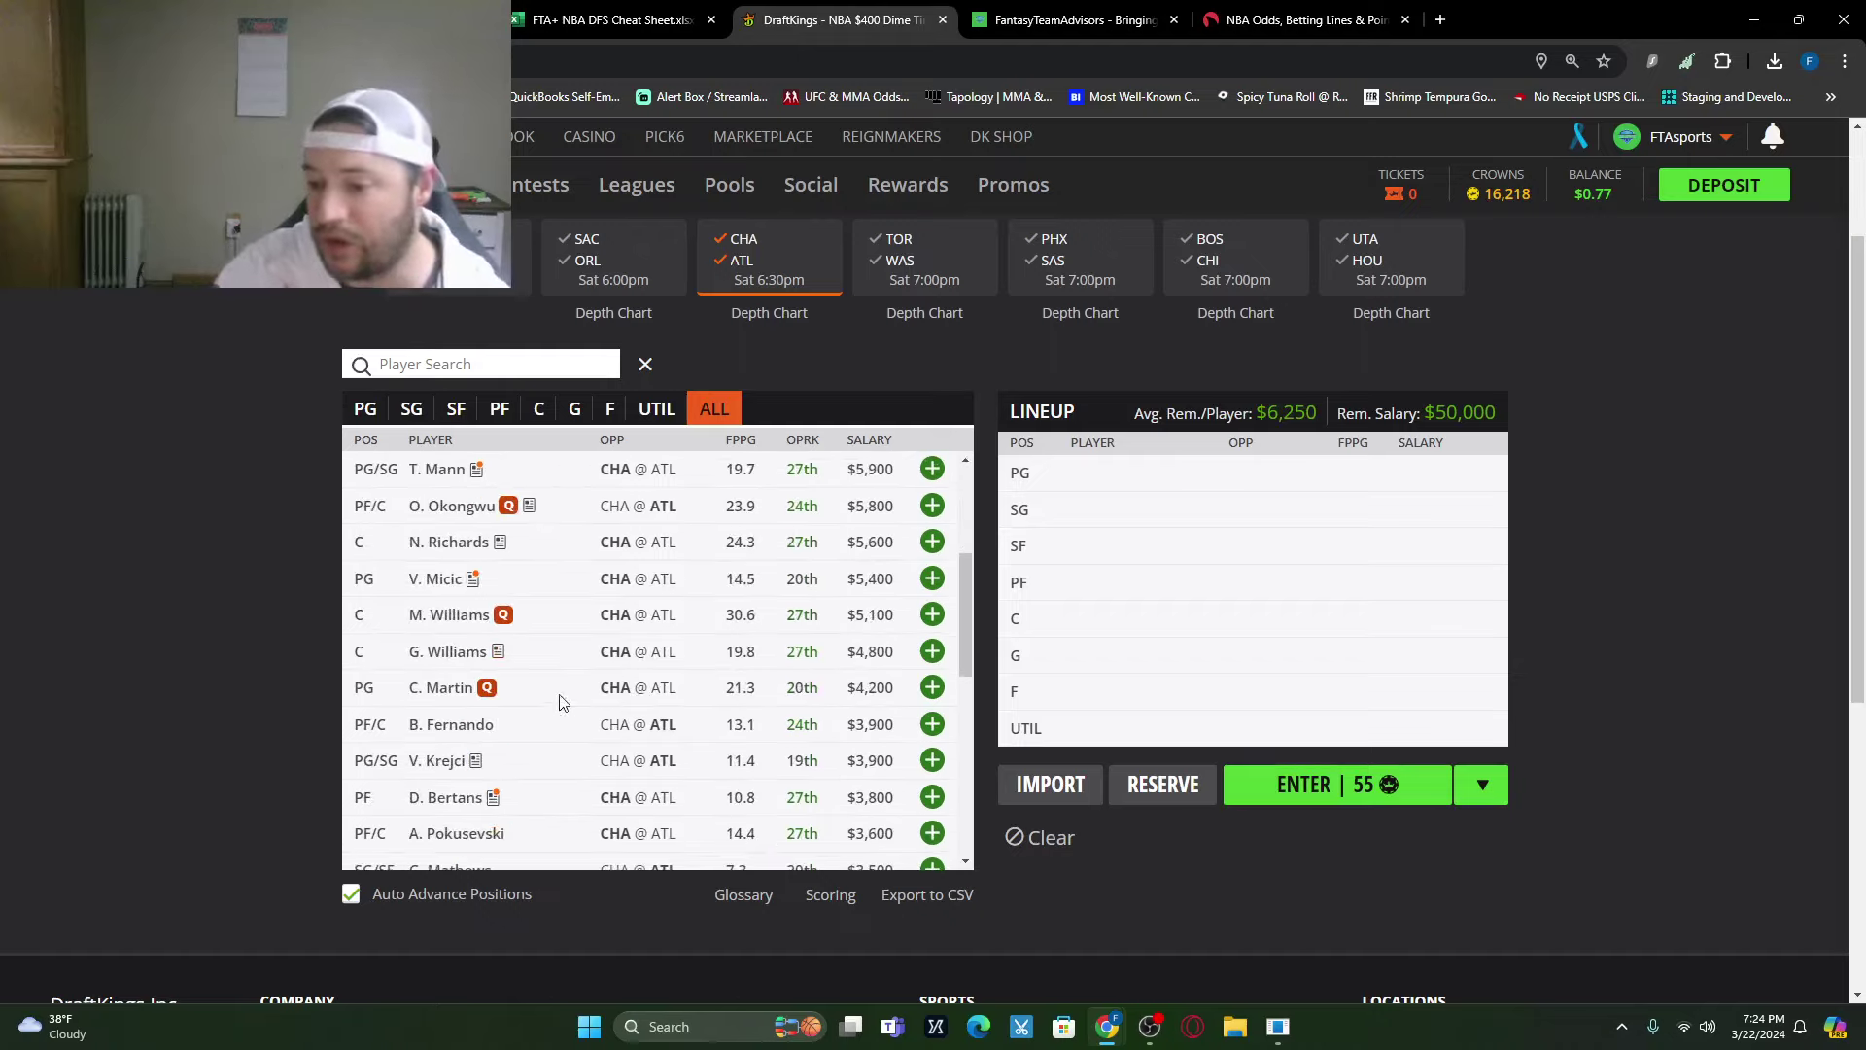
{"action": "left_click", "coordinate": [438, 579]}
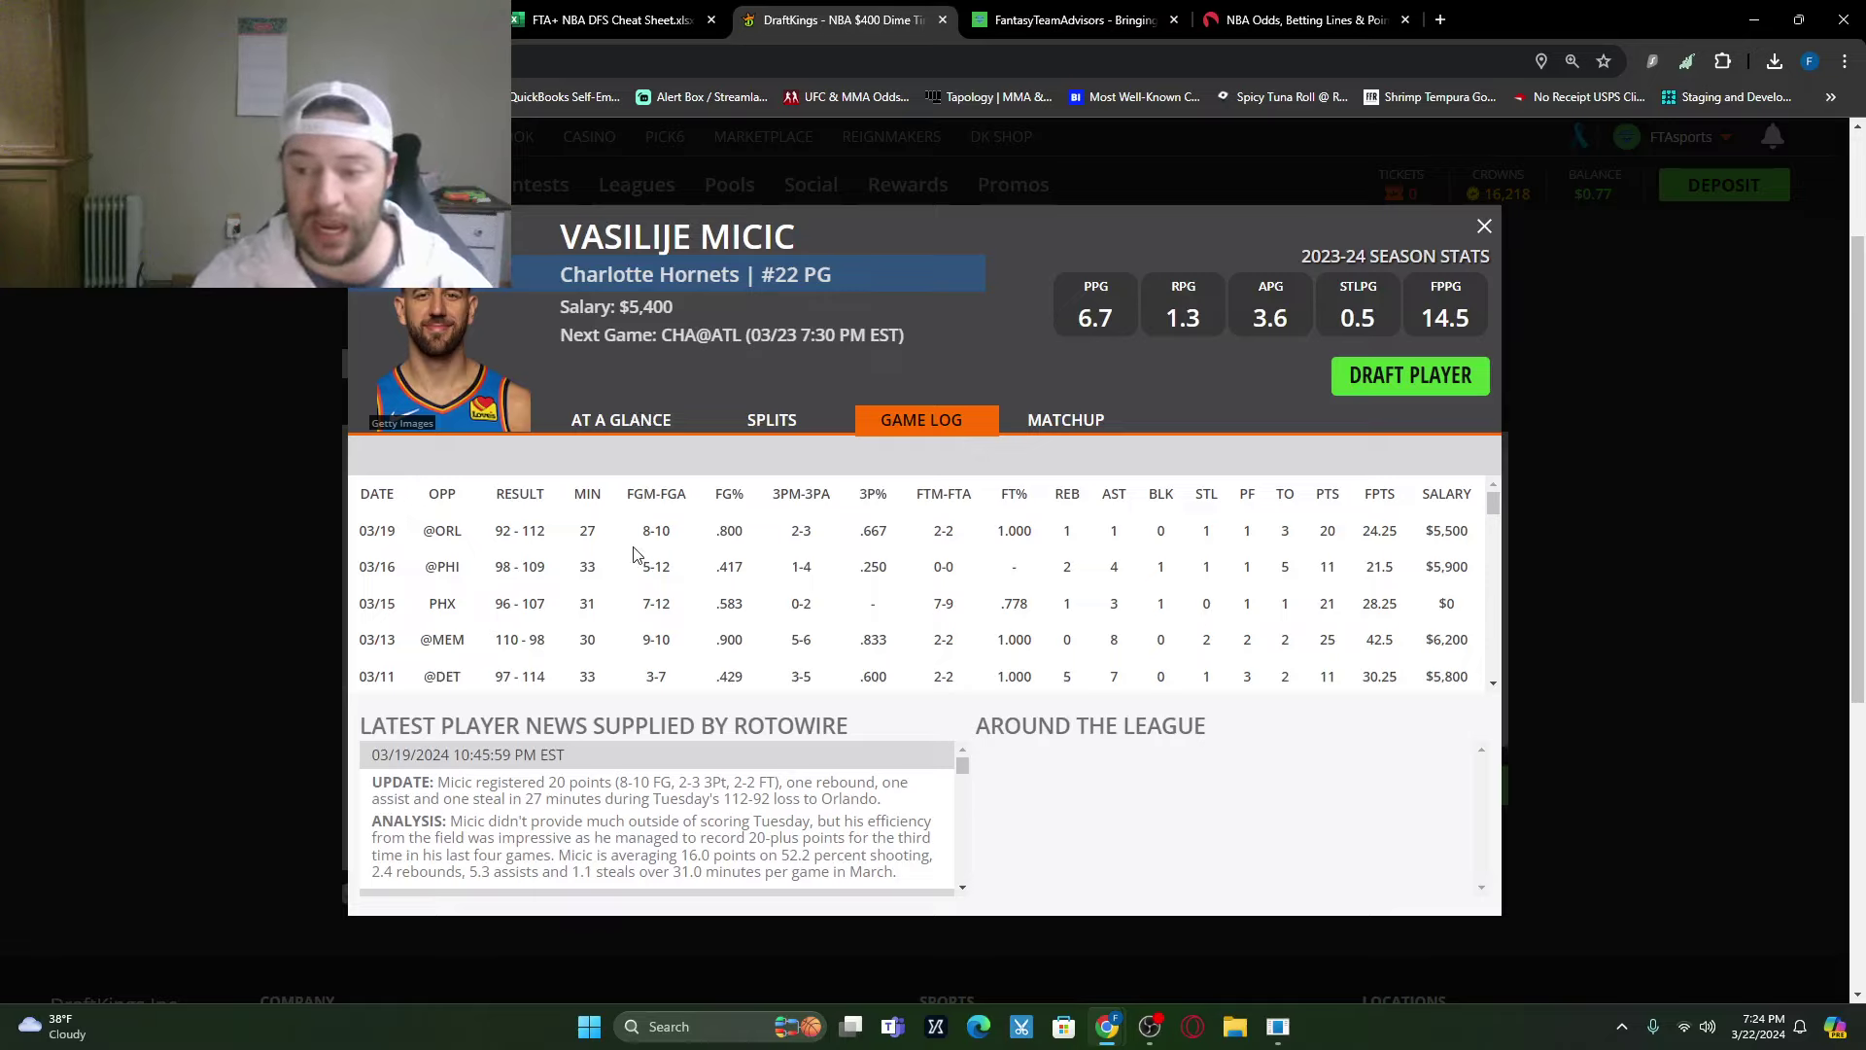
{"action": "left_click", "coordinate": [1483, 229]}
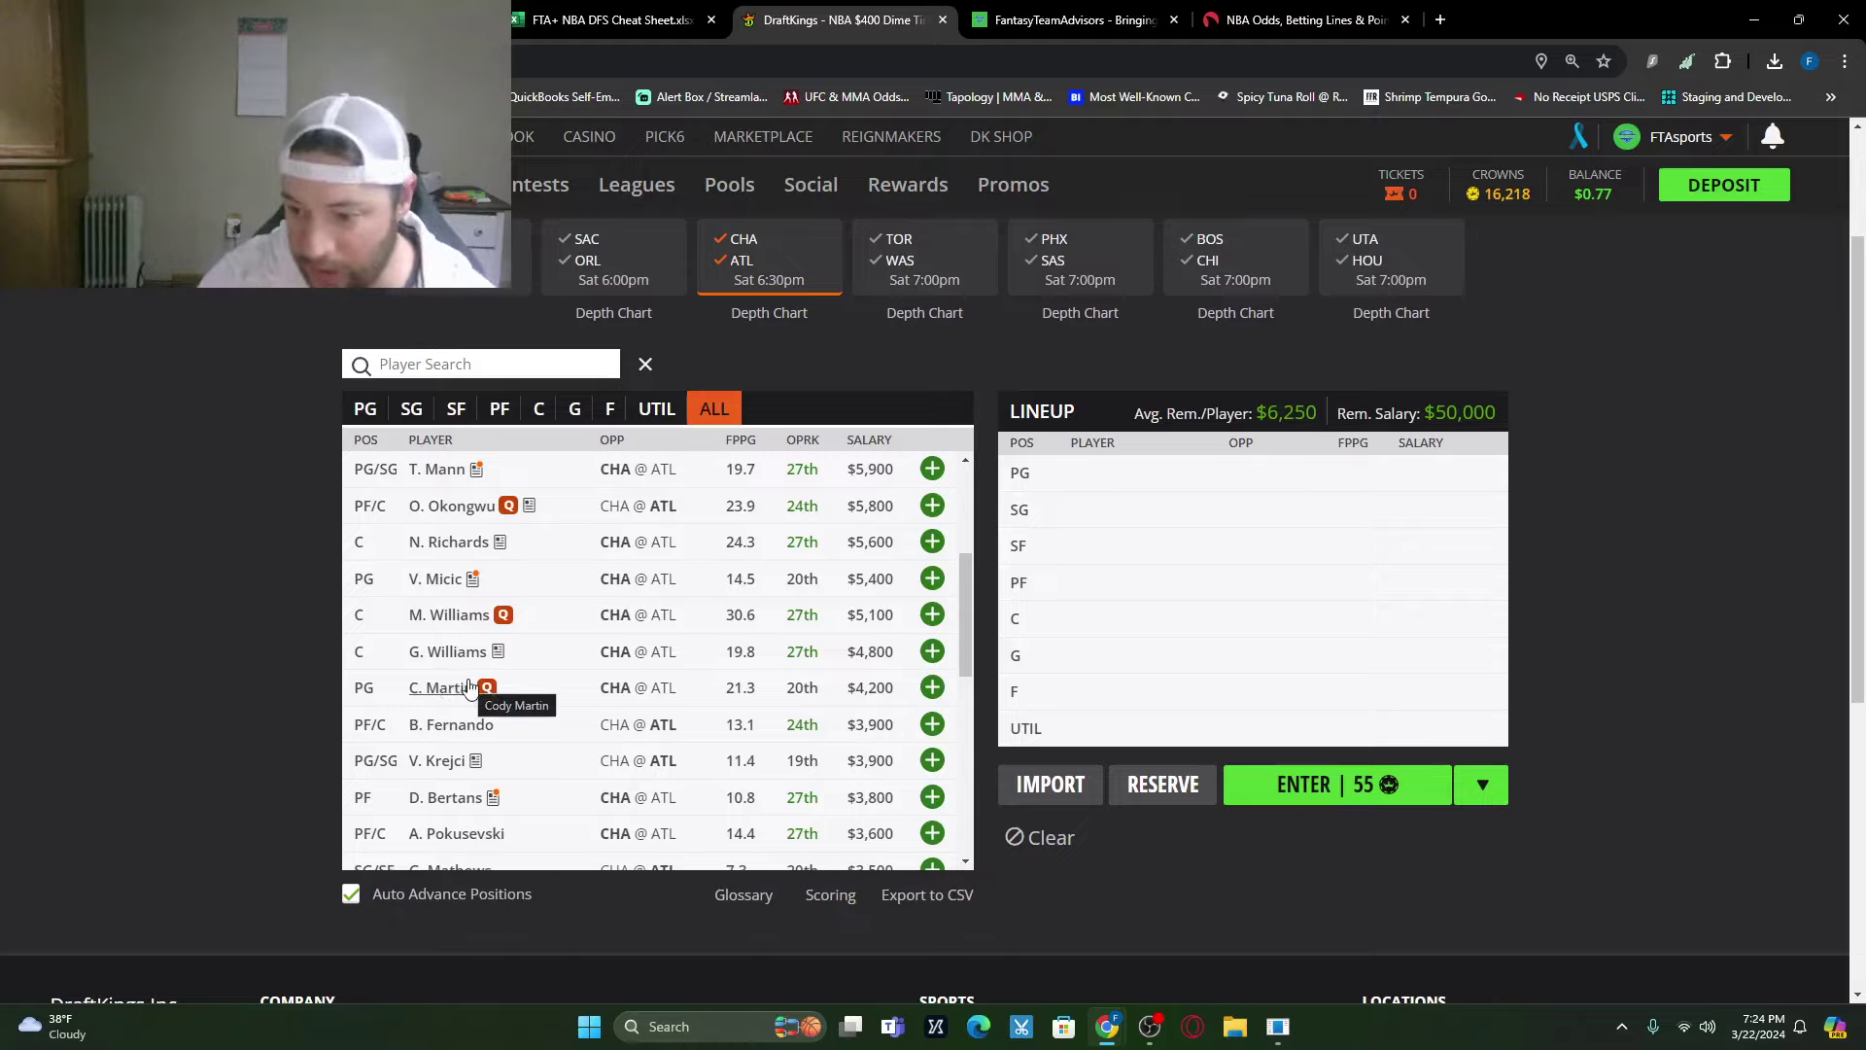
{"action": "left_click", "coordinate": [453, 652]}
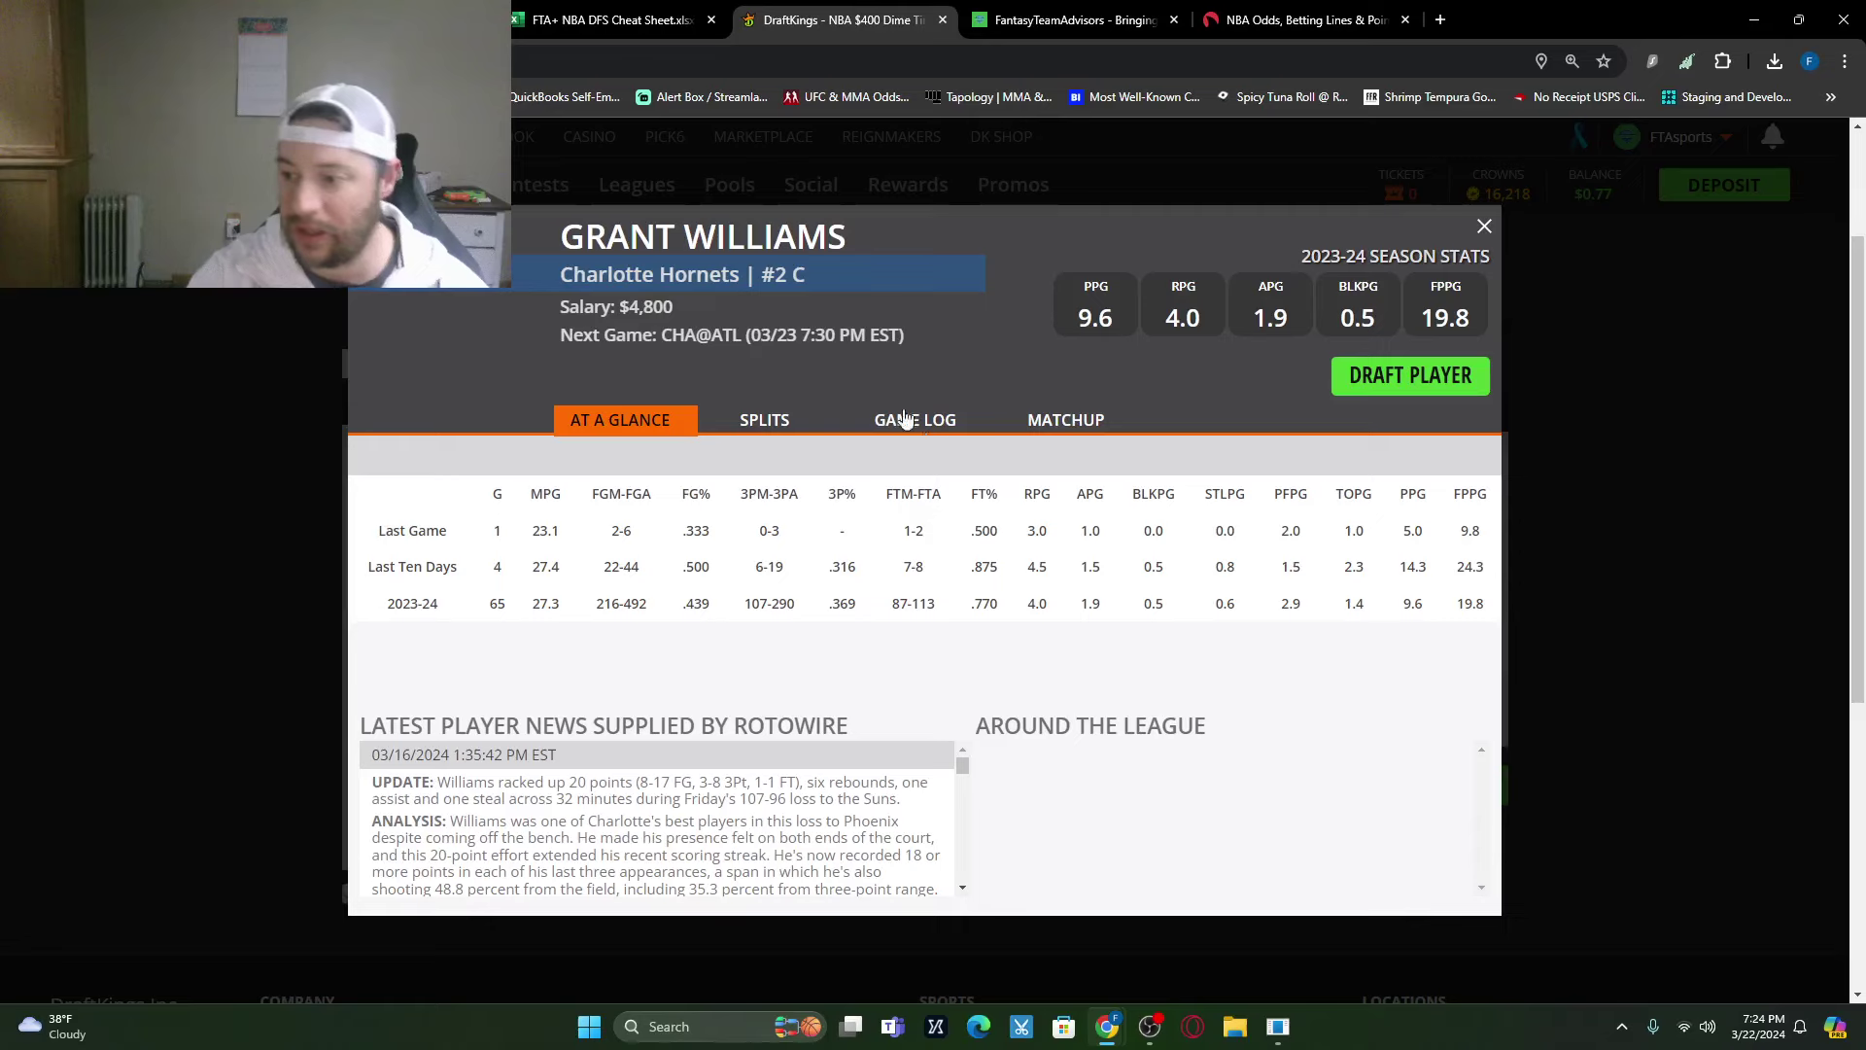
{"action": "left_click", "coordinate": [928, 420]}
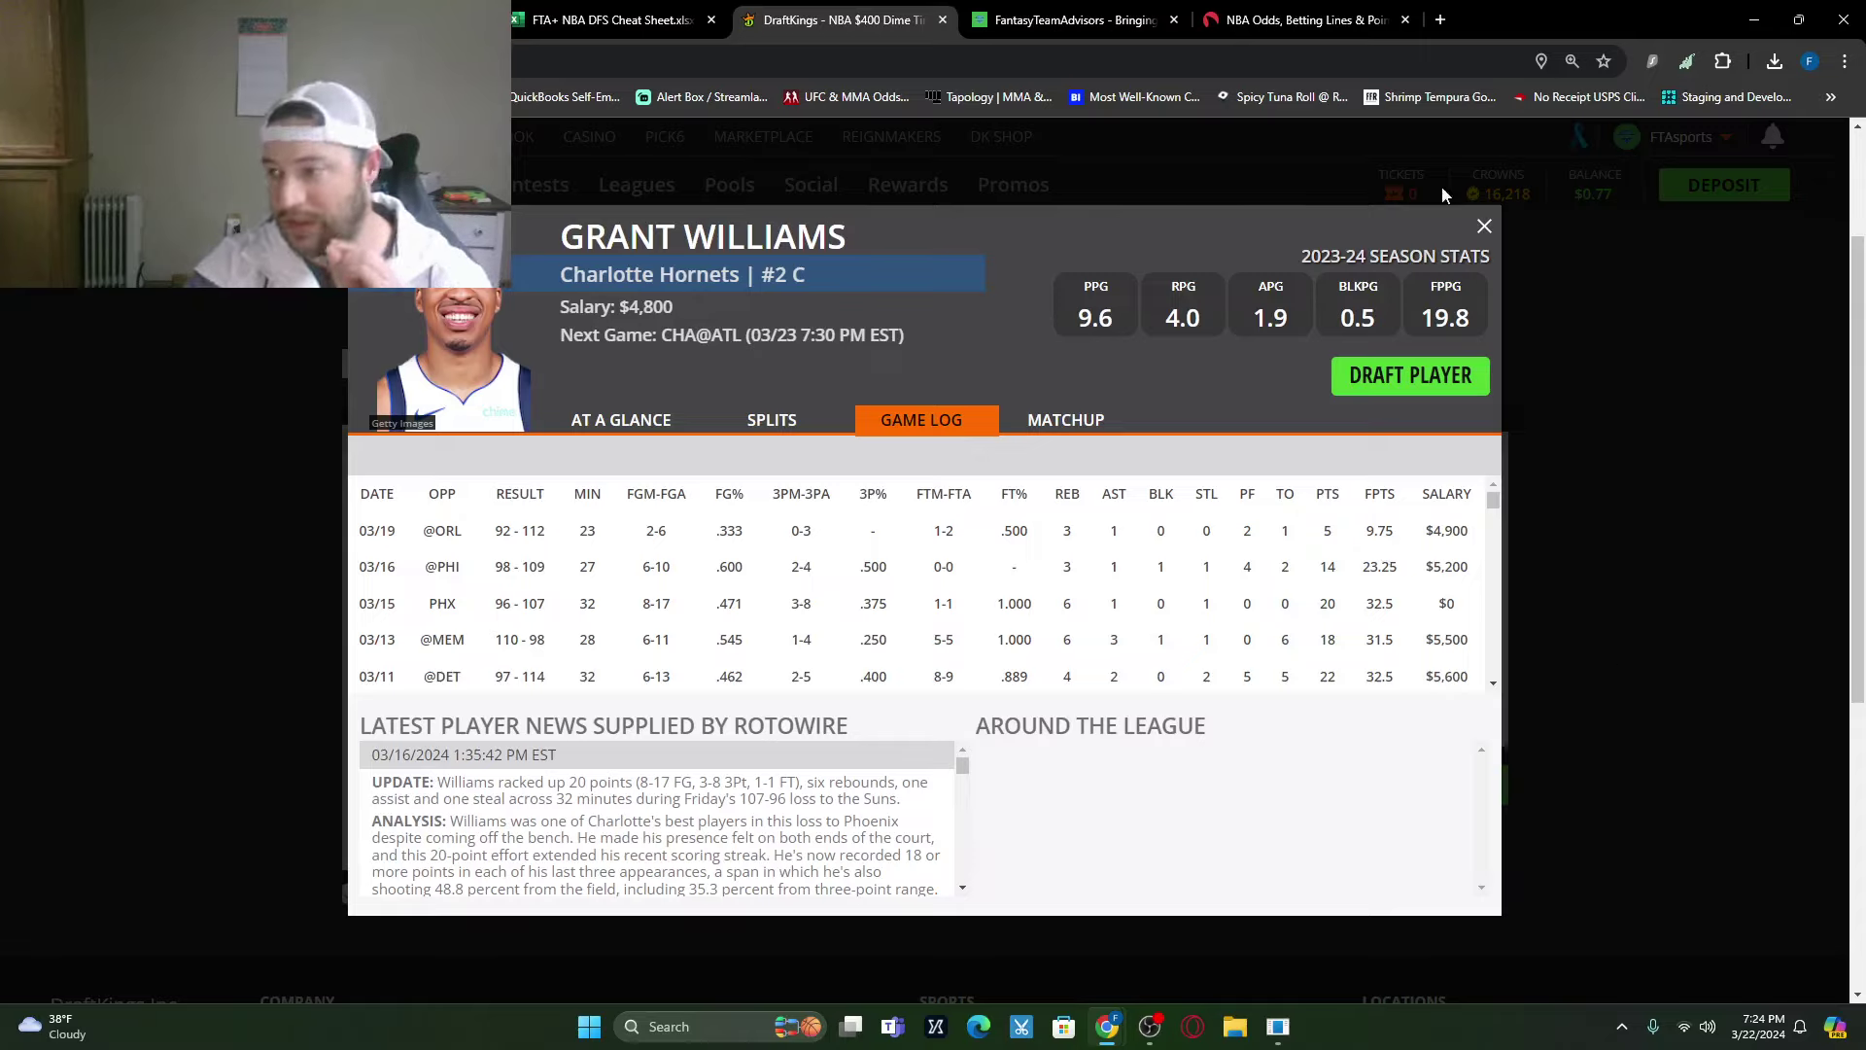
{"action": "left_click", "coordinate": [1486, 227]}
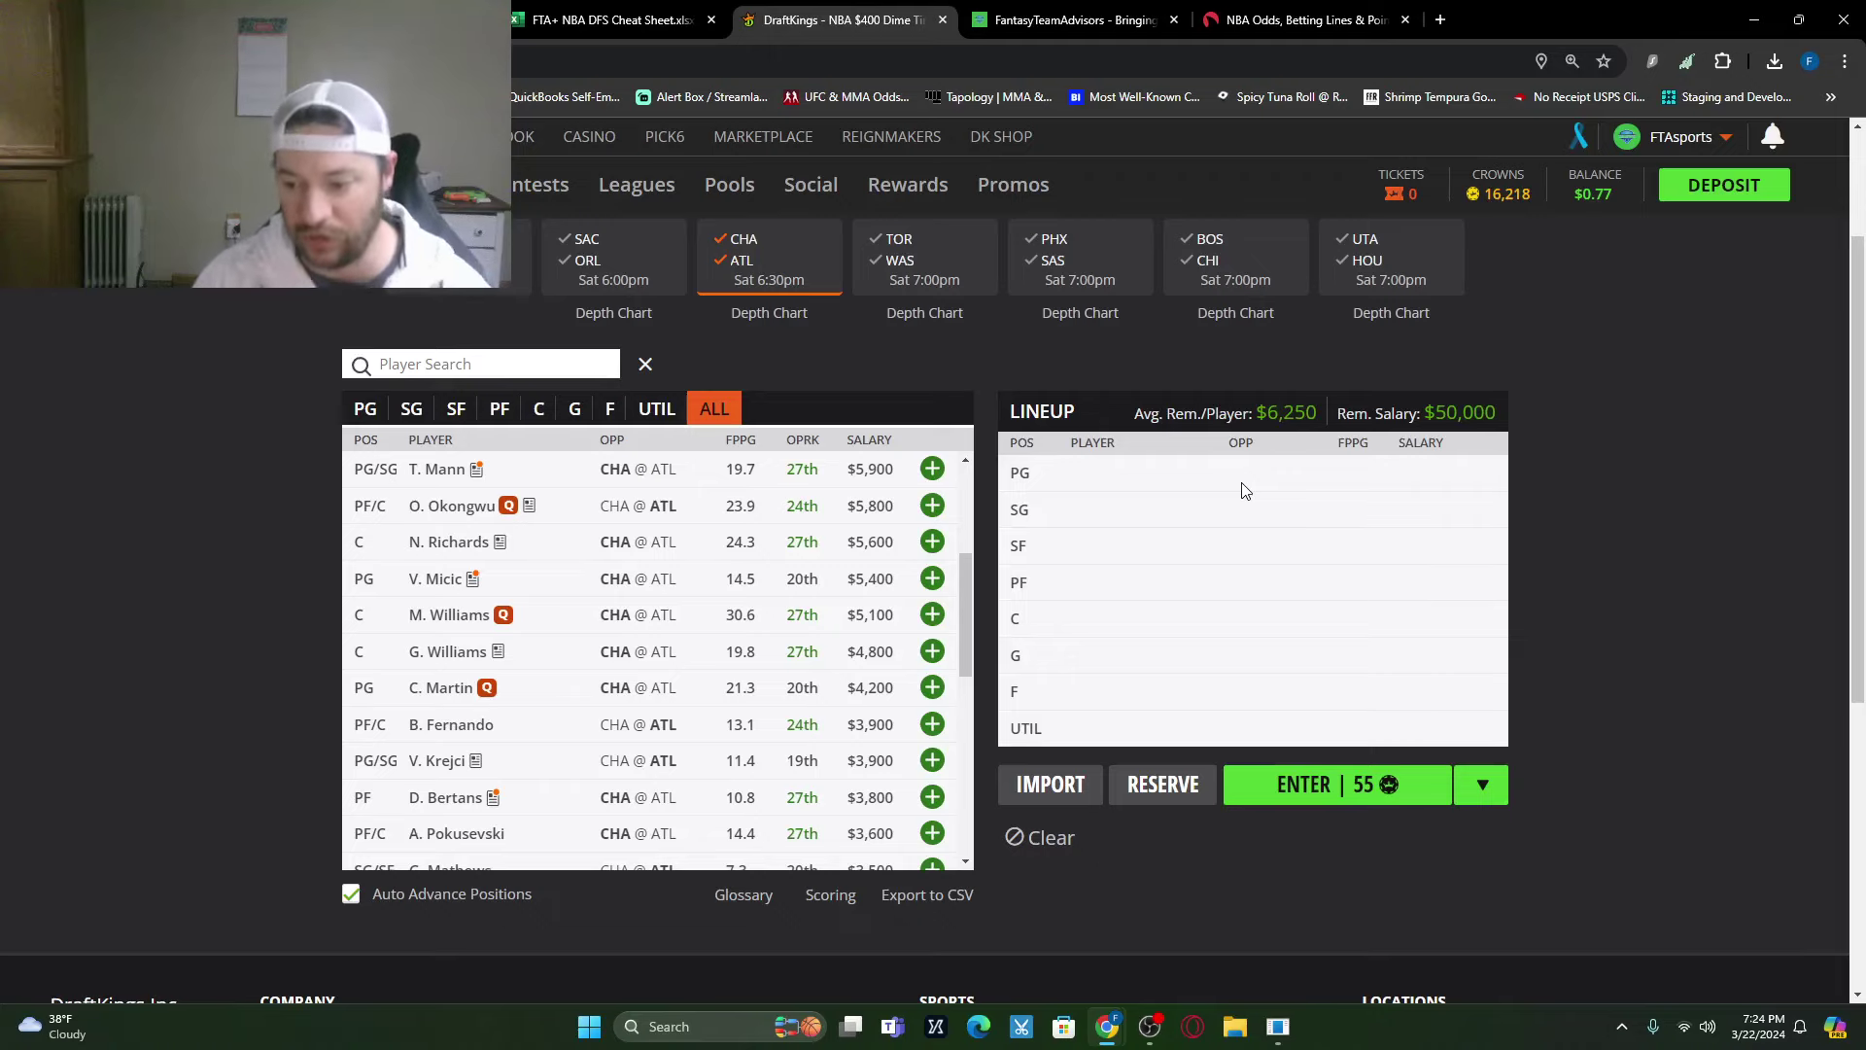
Step: Review the game log of the $3,900 PG/SG from the CHA @ ATL game
{"action": "left_click", "coordinate": [438, 760]}
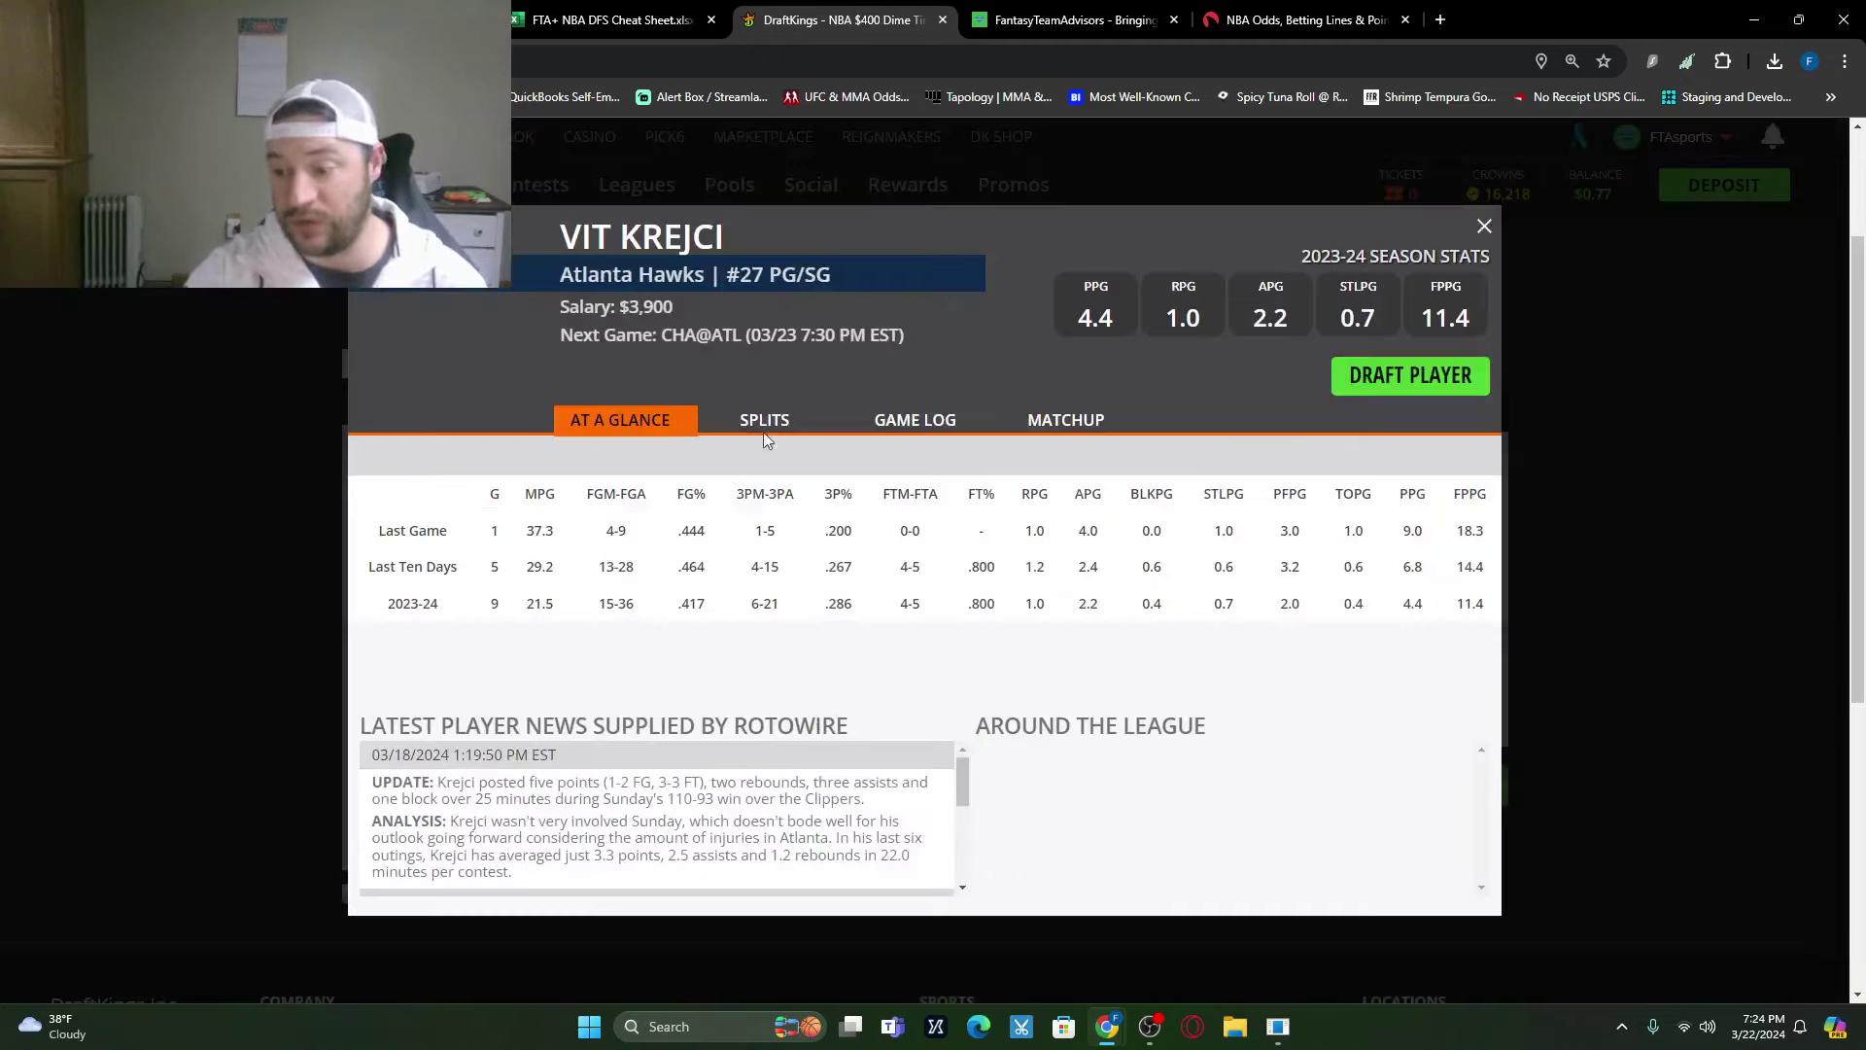
{"action": "left_click", "coordinate": [924, 416]}
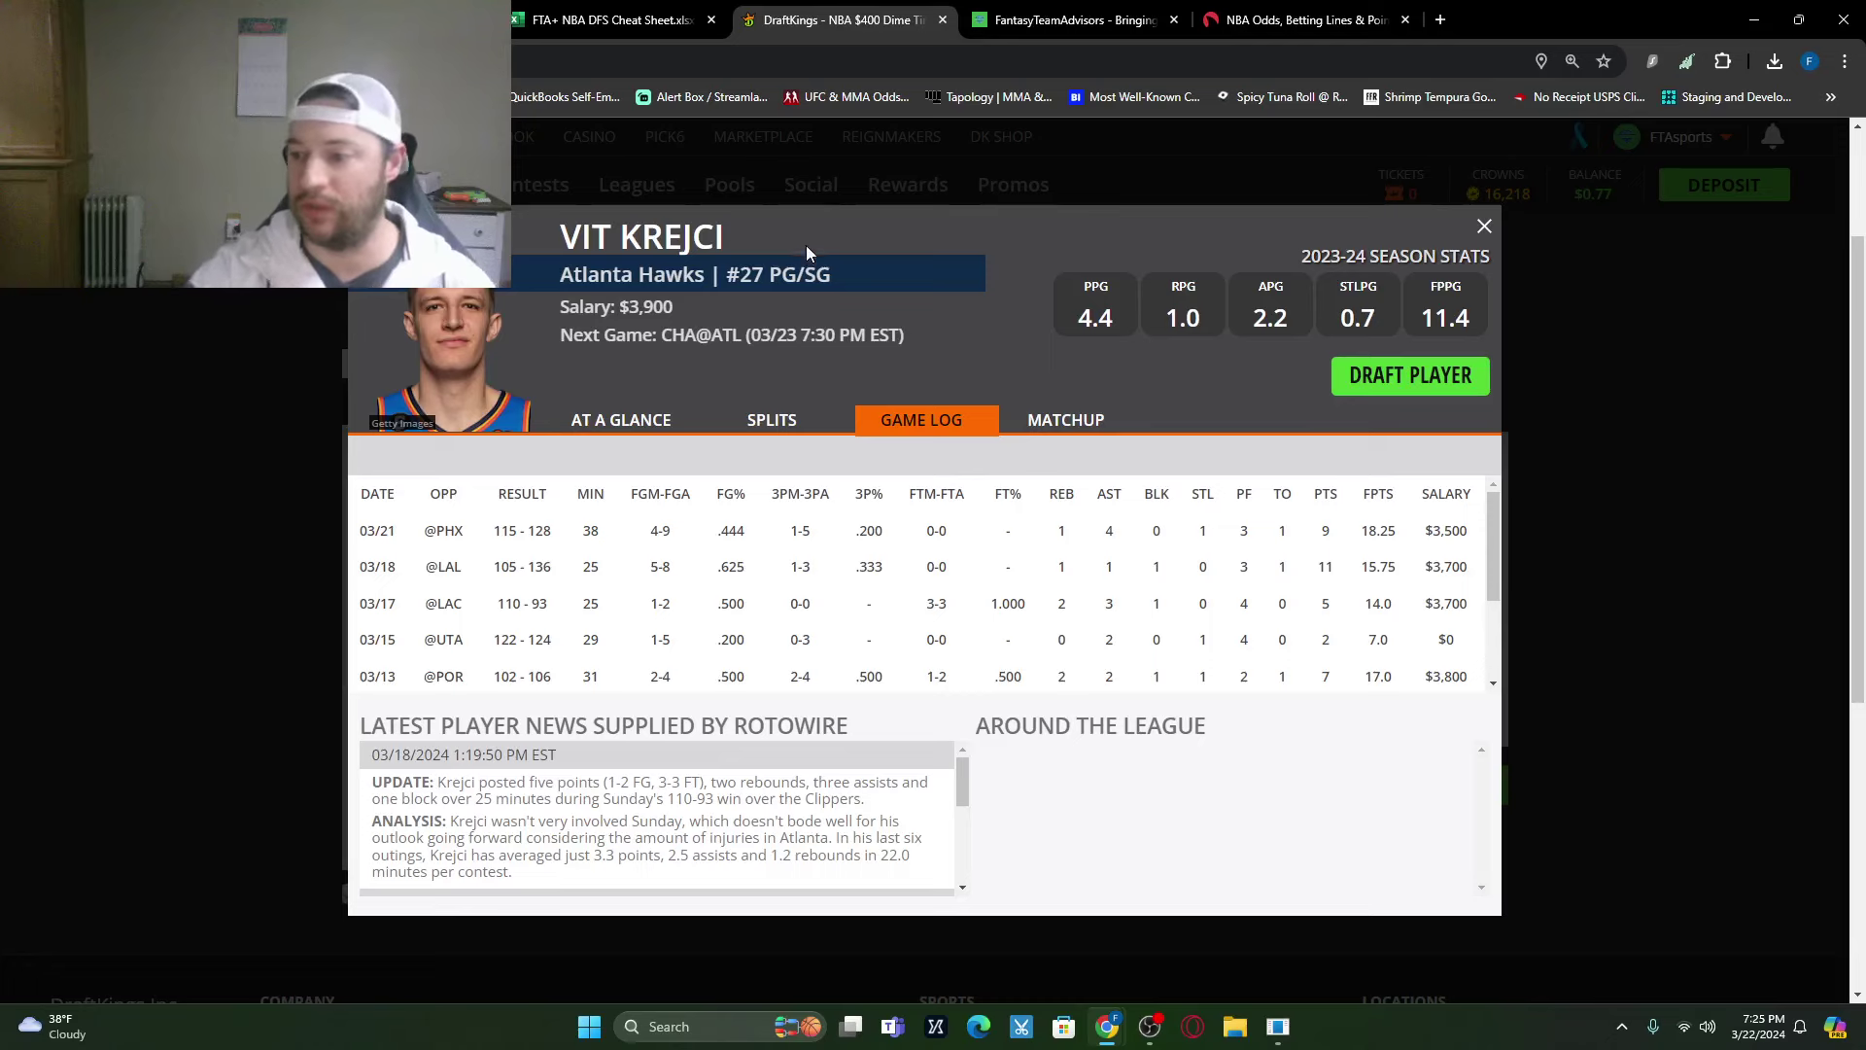
{"action": "left_click", "coordinate": [1484, 227]}
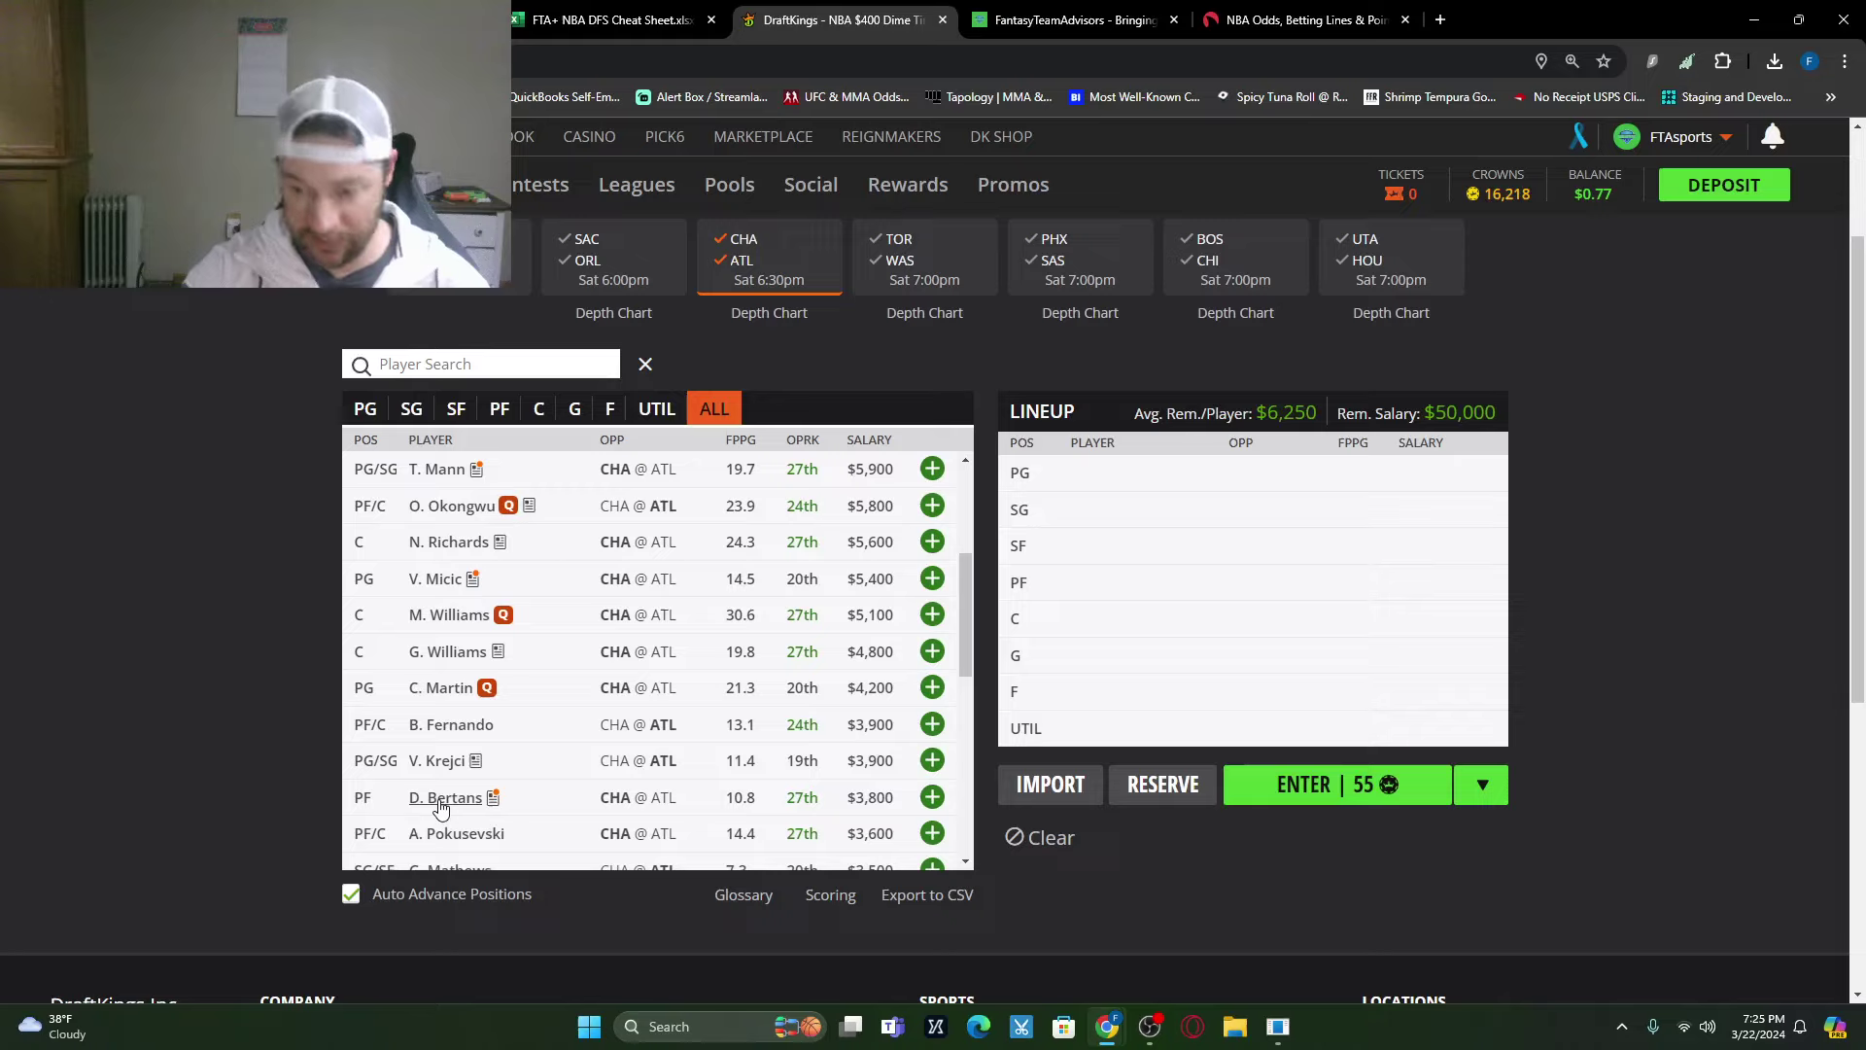
Step: Check game logs for the $3,800 power forward and $3,600 PF/C Pokusevski, then deselect the CHA @ ATL tile
{"action": "scroll", "coordinate": [440, 806], "scroll_direction": "down", "scroll_amount": 1}
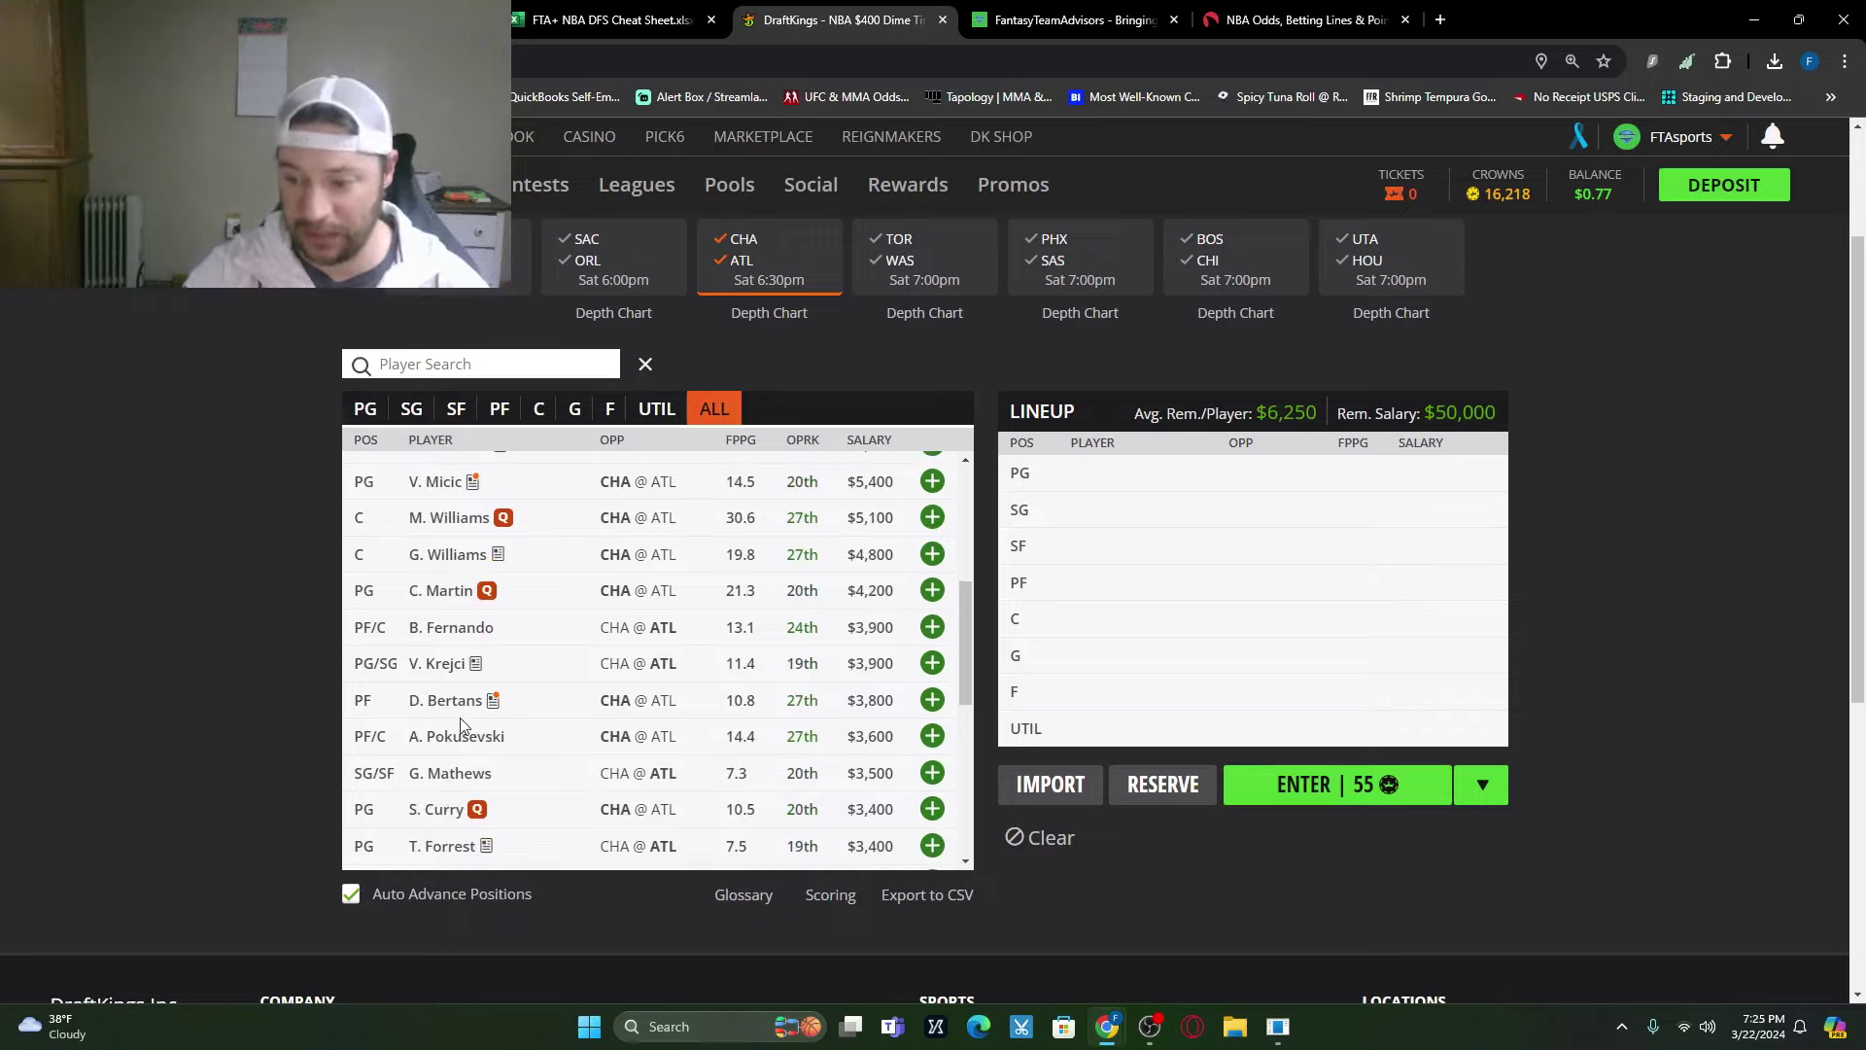
{"action": "left_click", "coordinate": [449, 688]}
{"action": "left_click", "coordinate": [925, 420]}
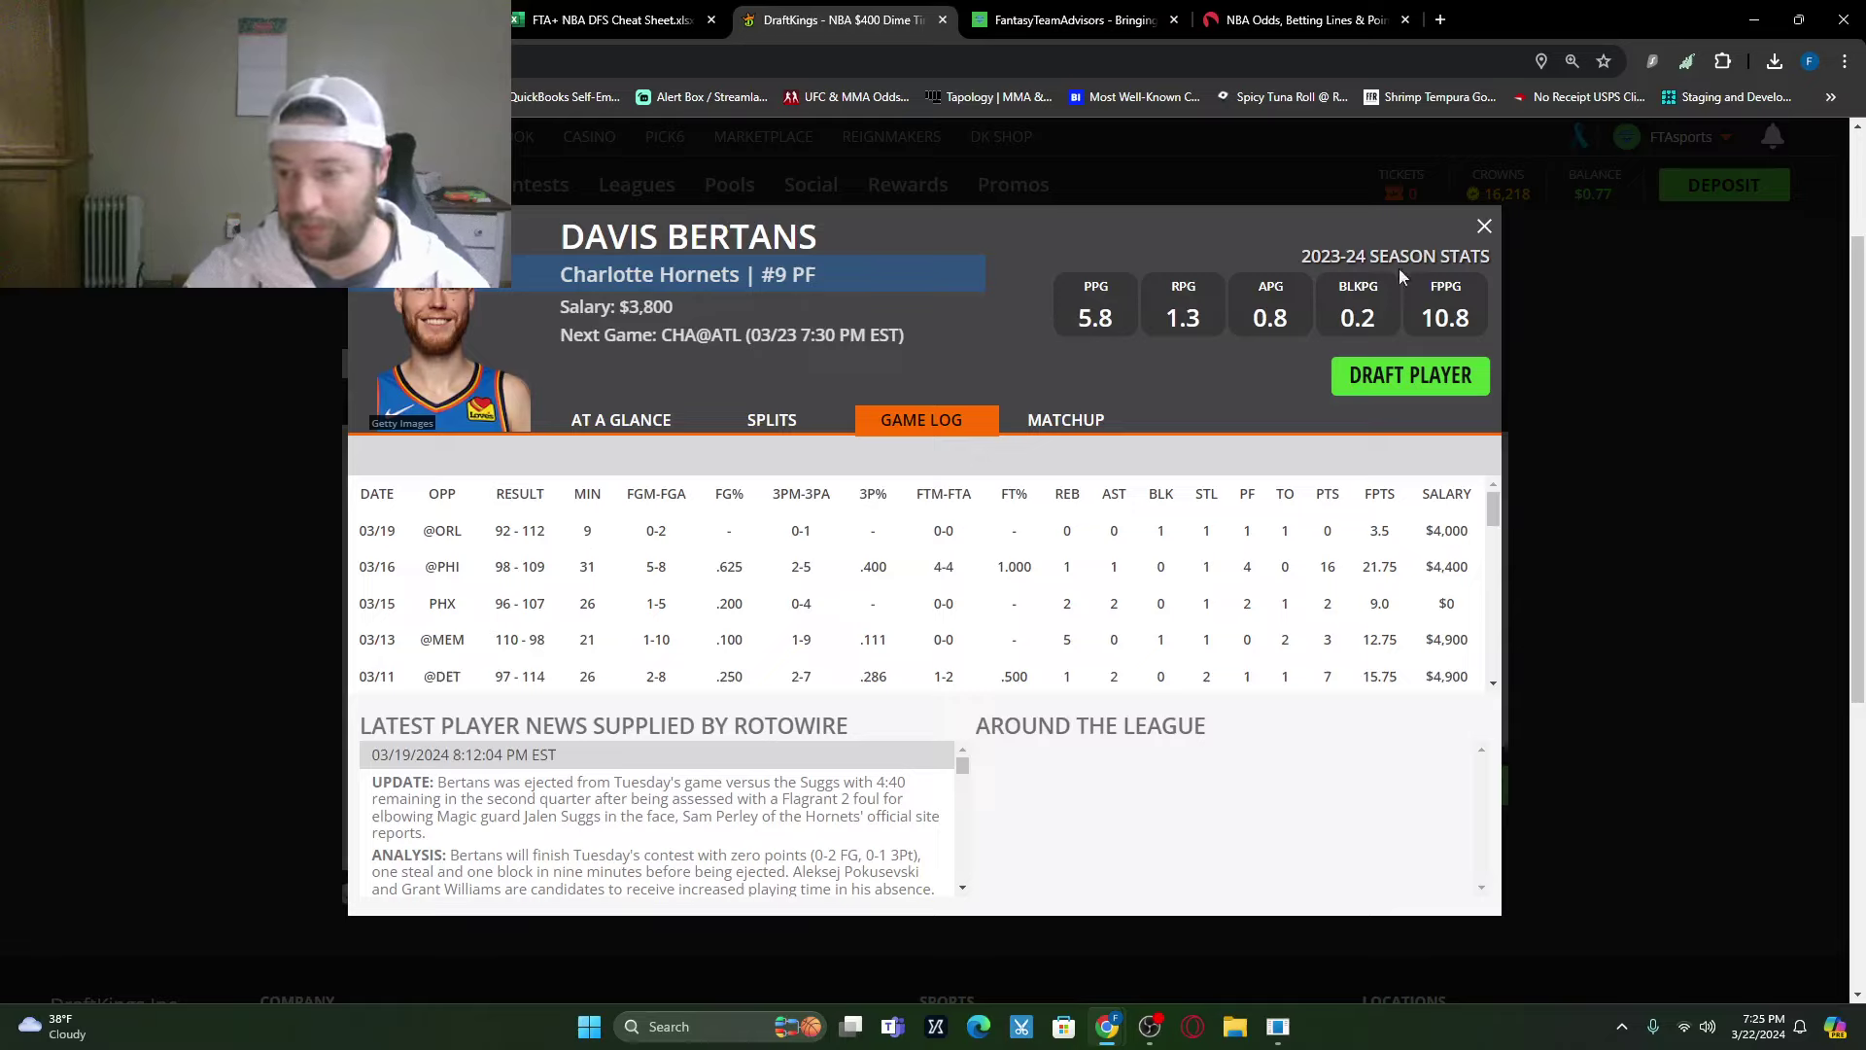
{"action": "left_click", "coordinate": [1484, 228]}
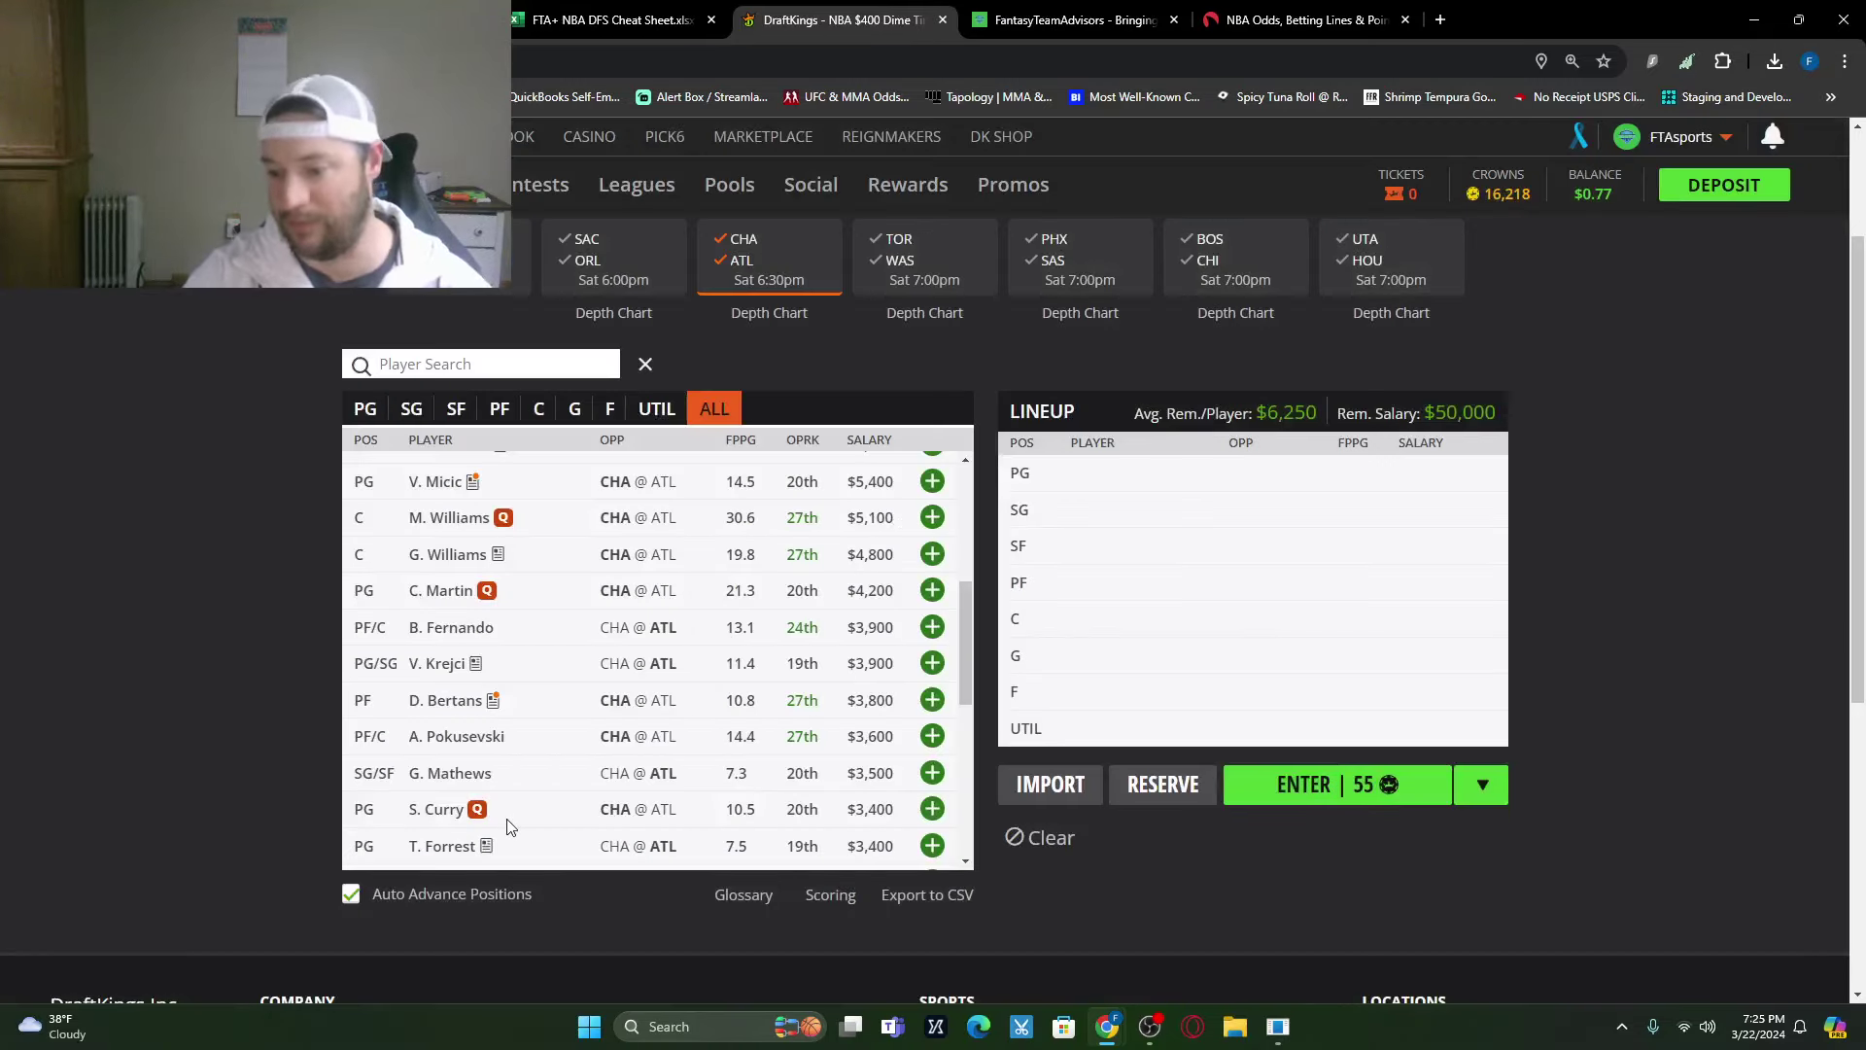
{"action": "left_click", "coordinate": [457, 739]}
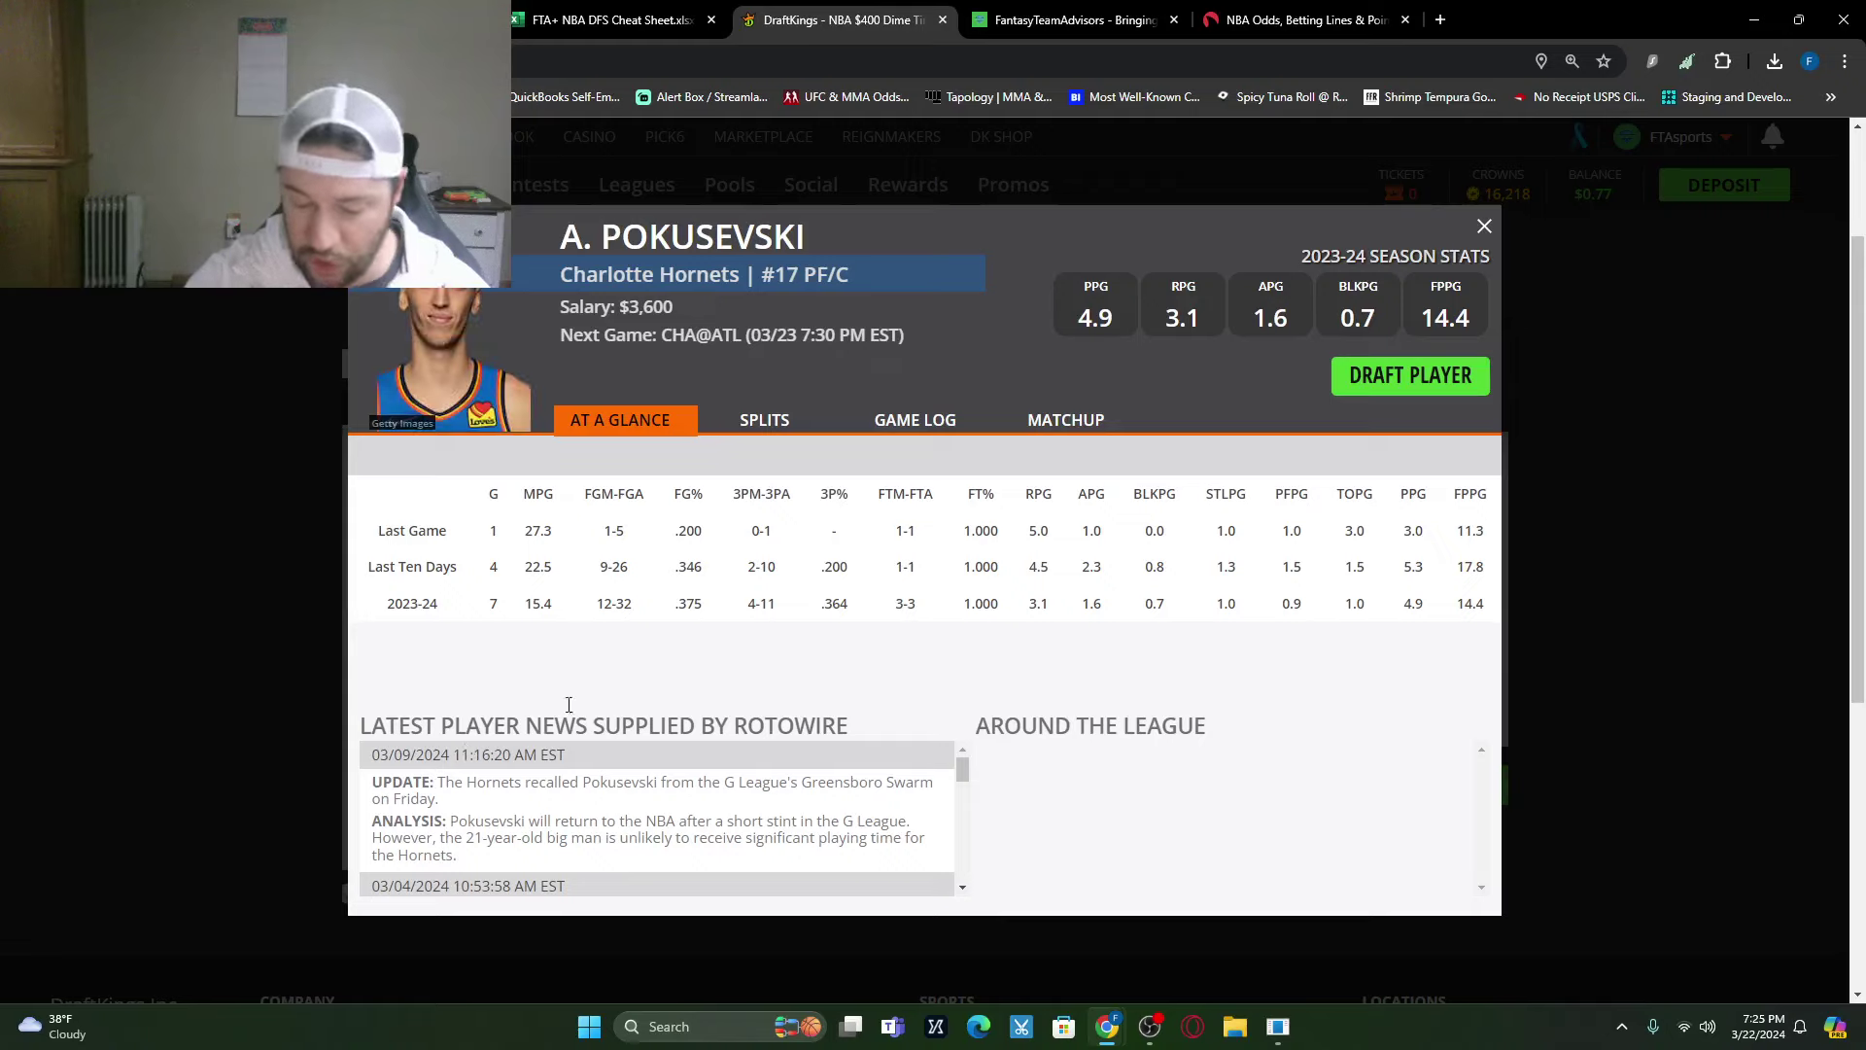
{"action": "left_click", "coordinate": [909, 424]}
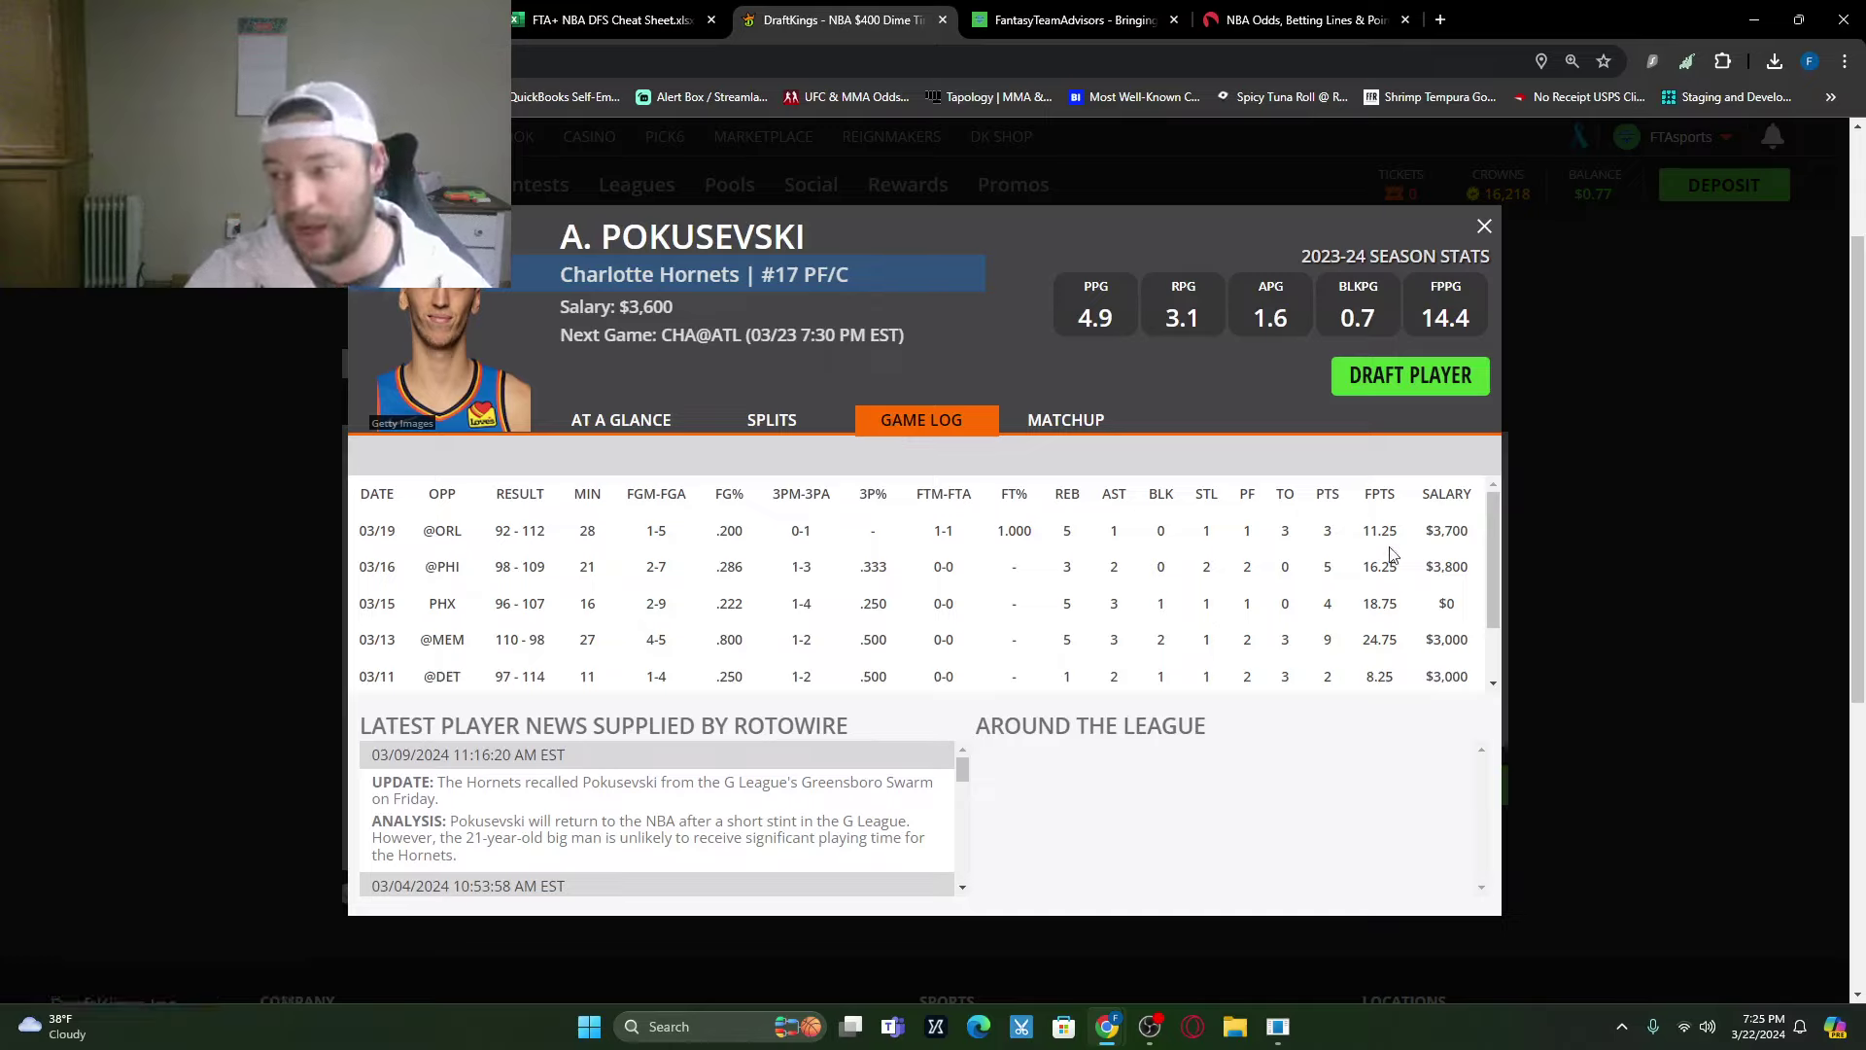
{"action": "left_click", "coordinate": [1484, 226]}
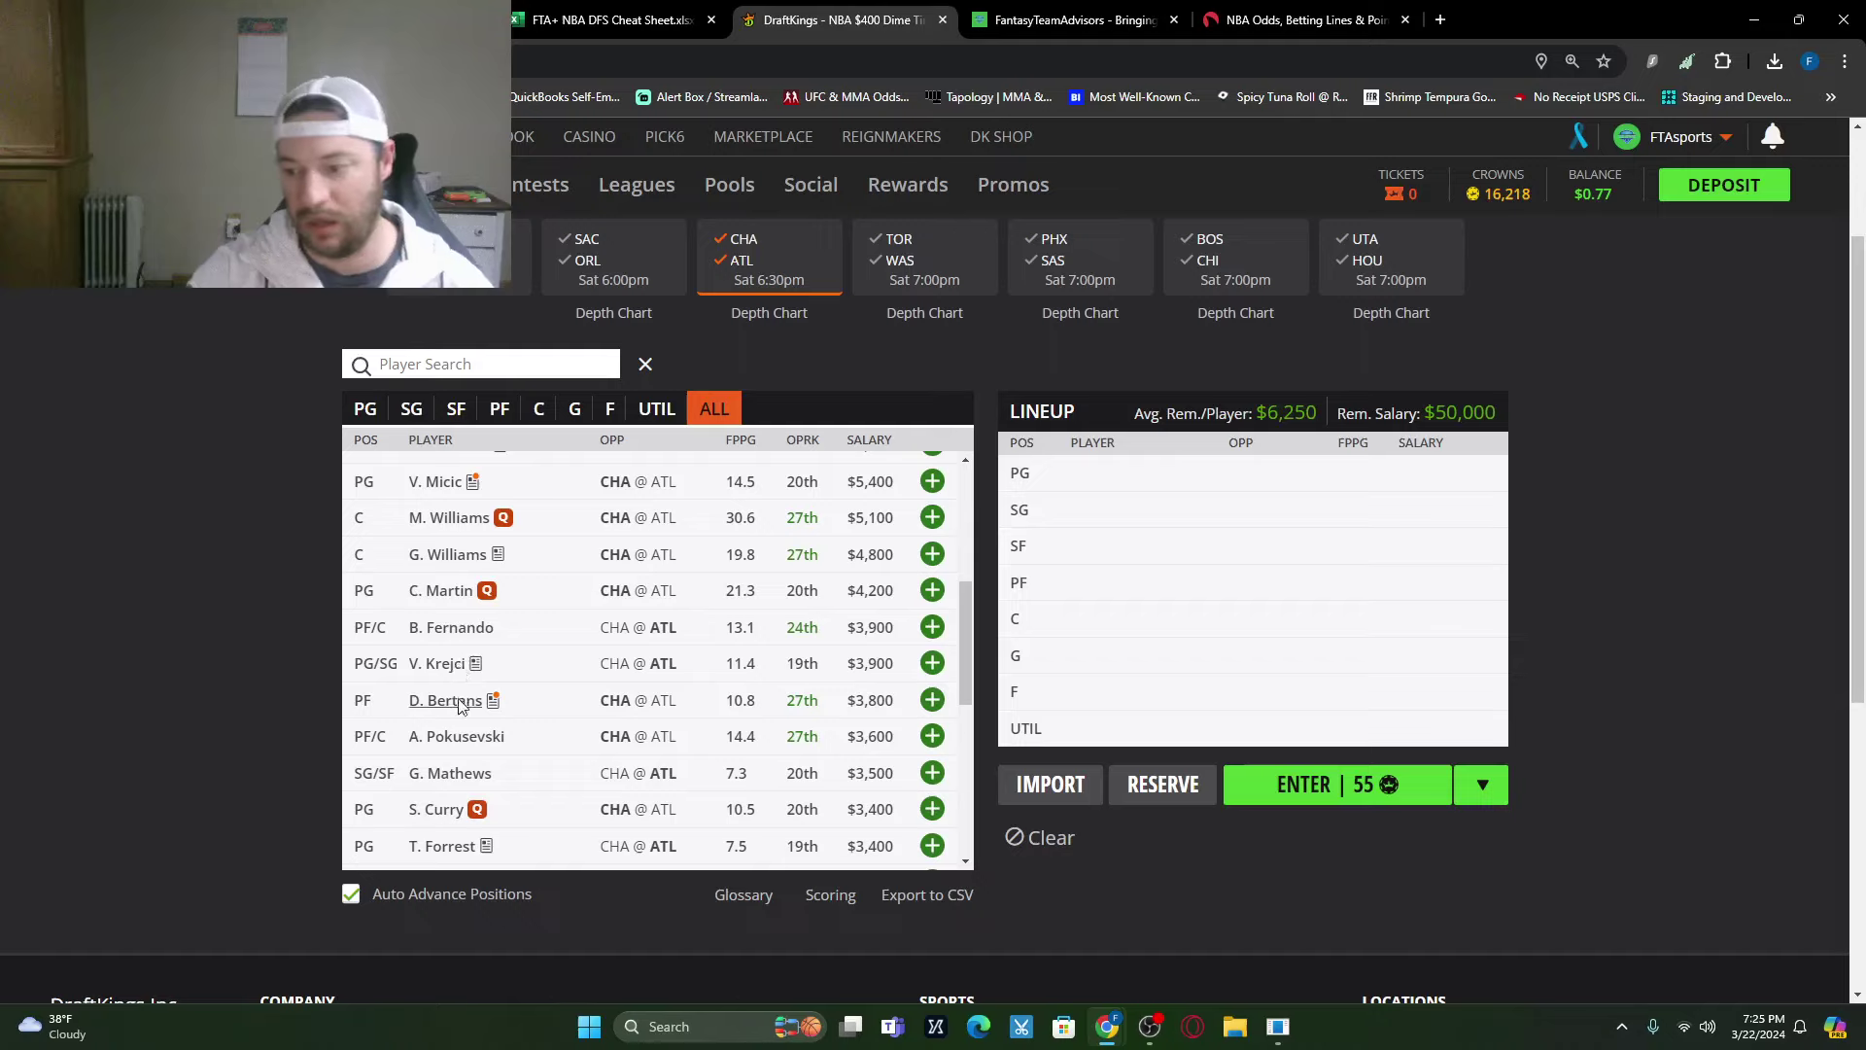
{"action": "left_click", "coordinate": [746, 251]}
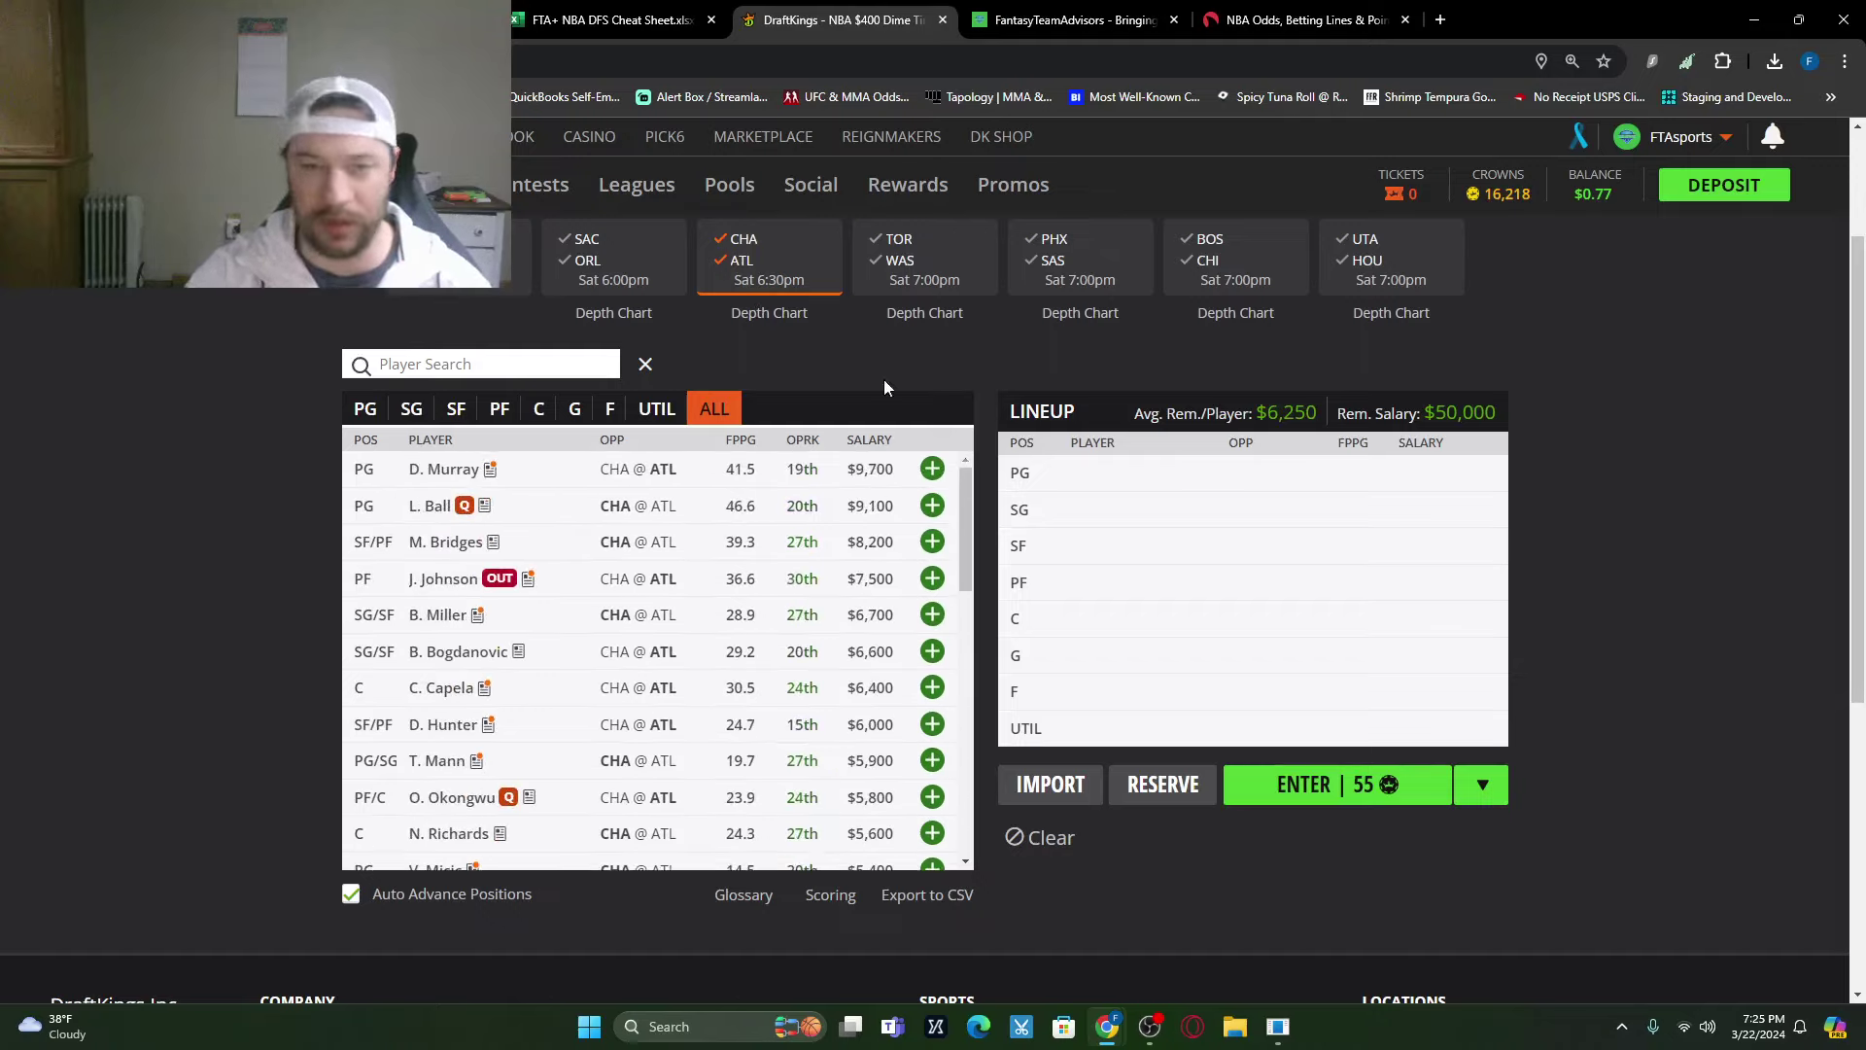
{"action": "left_click", "coordinate": [770, 250]}
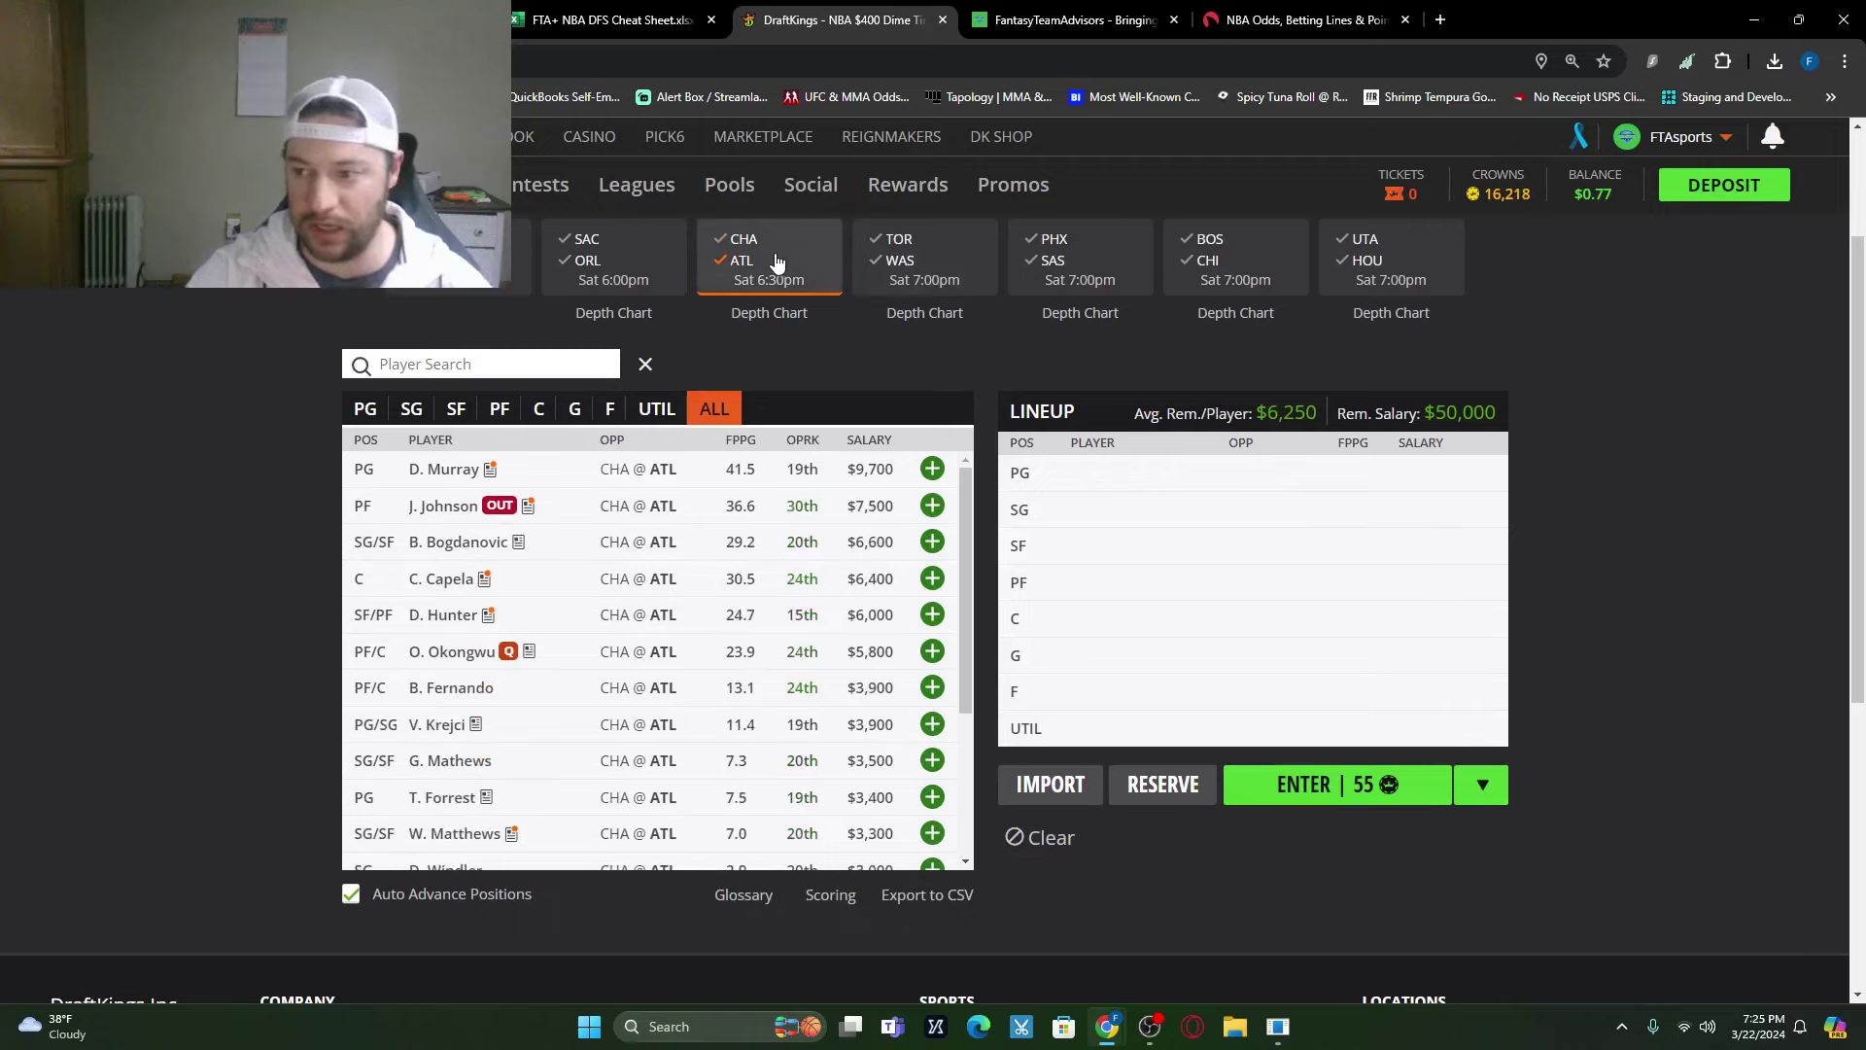
{"action": "left_click", "coordinate": [922, 247]}
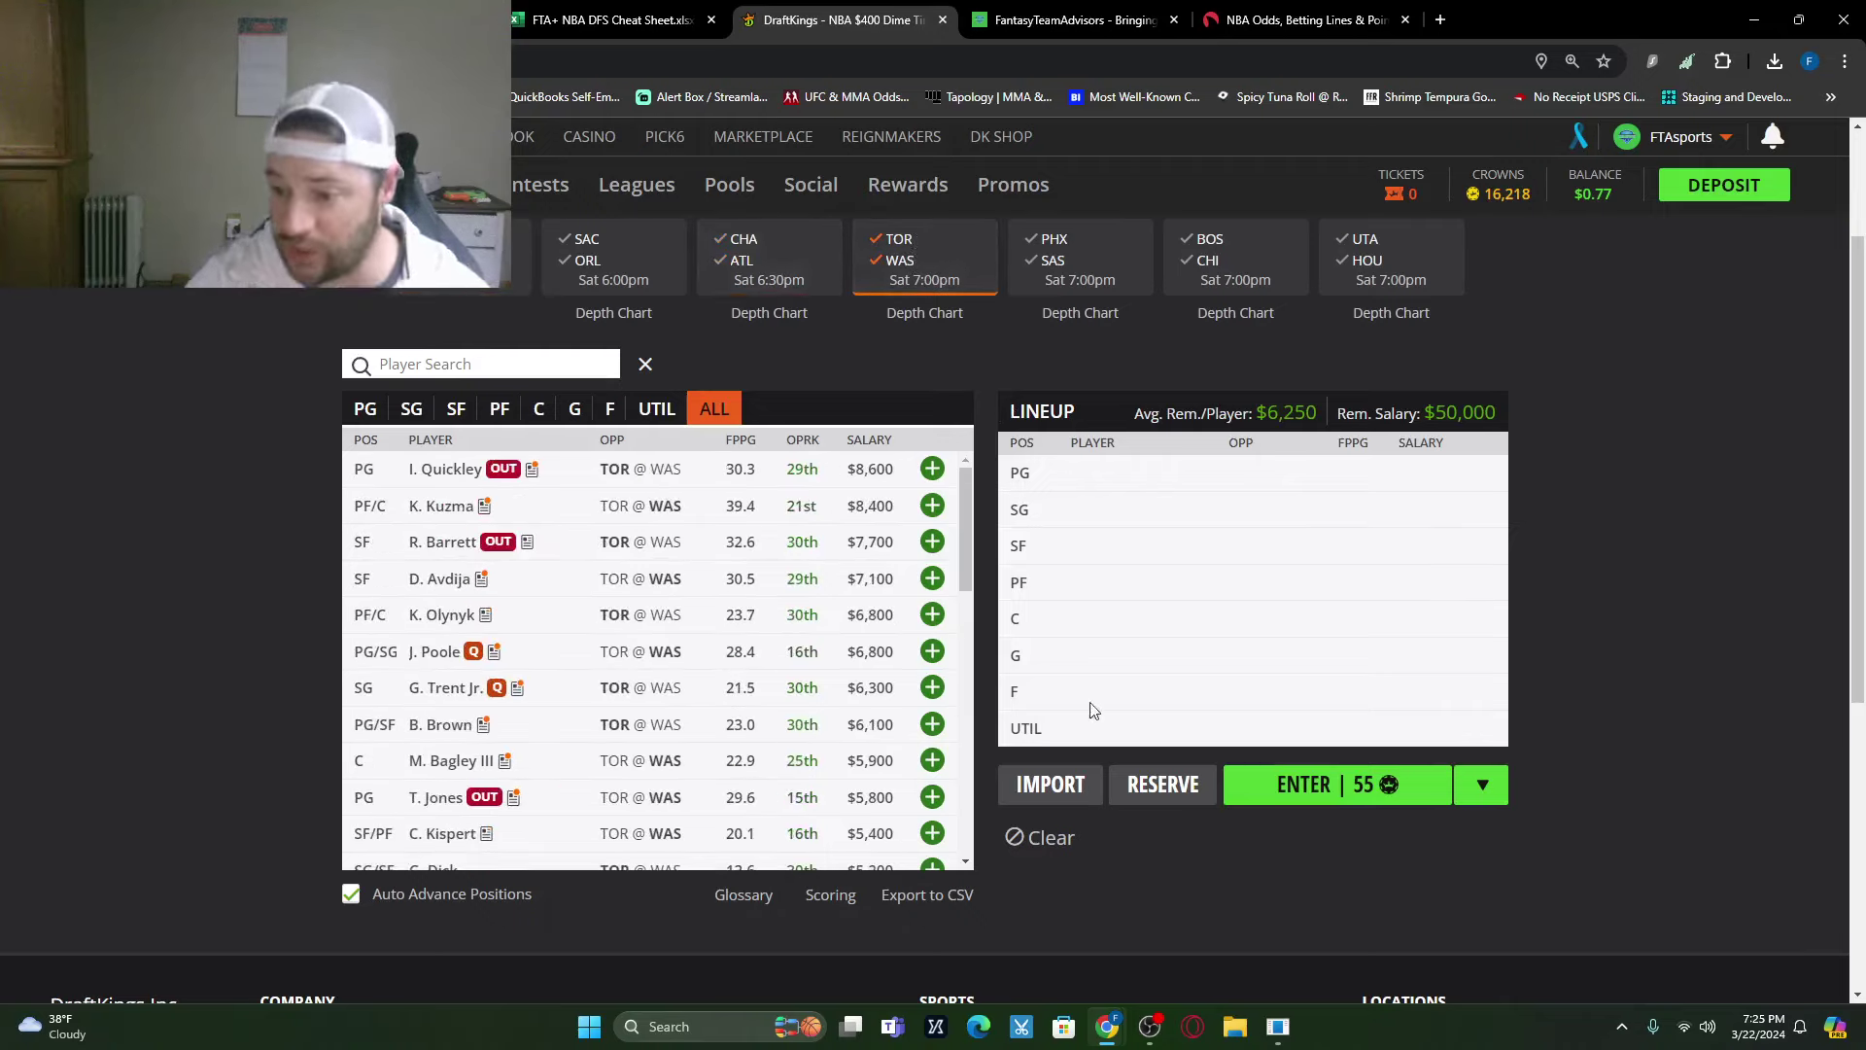
{"action": "left_click", "coordinate": [443, 471]}
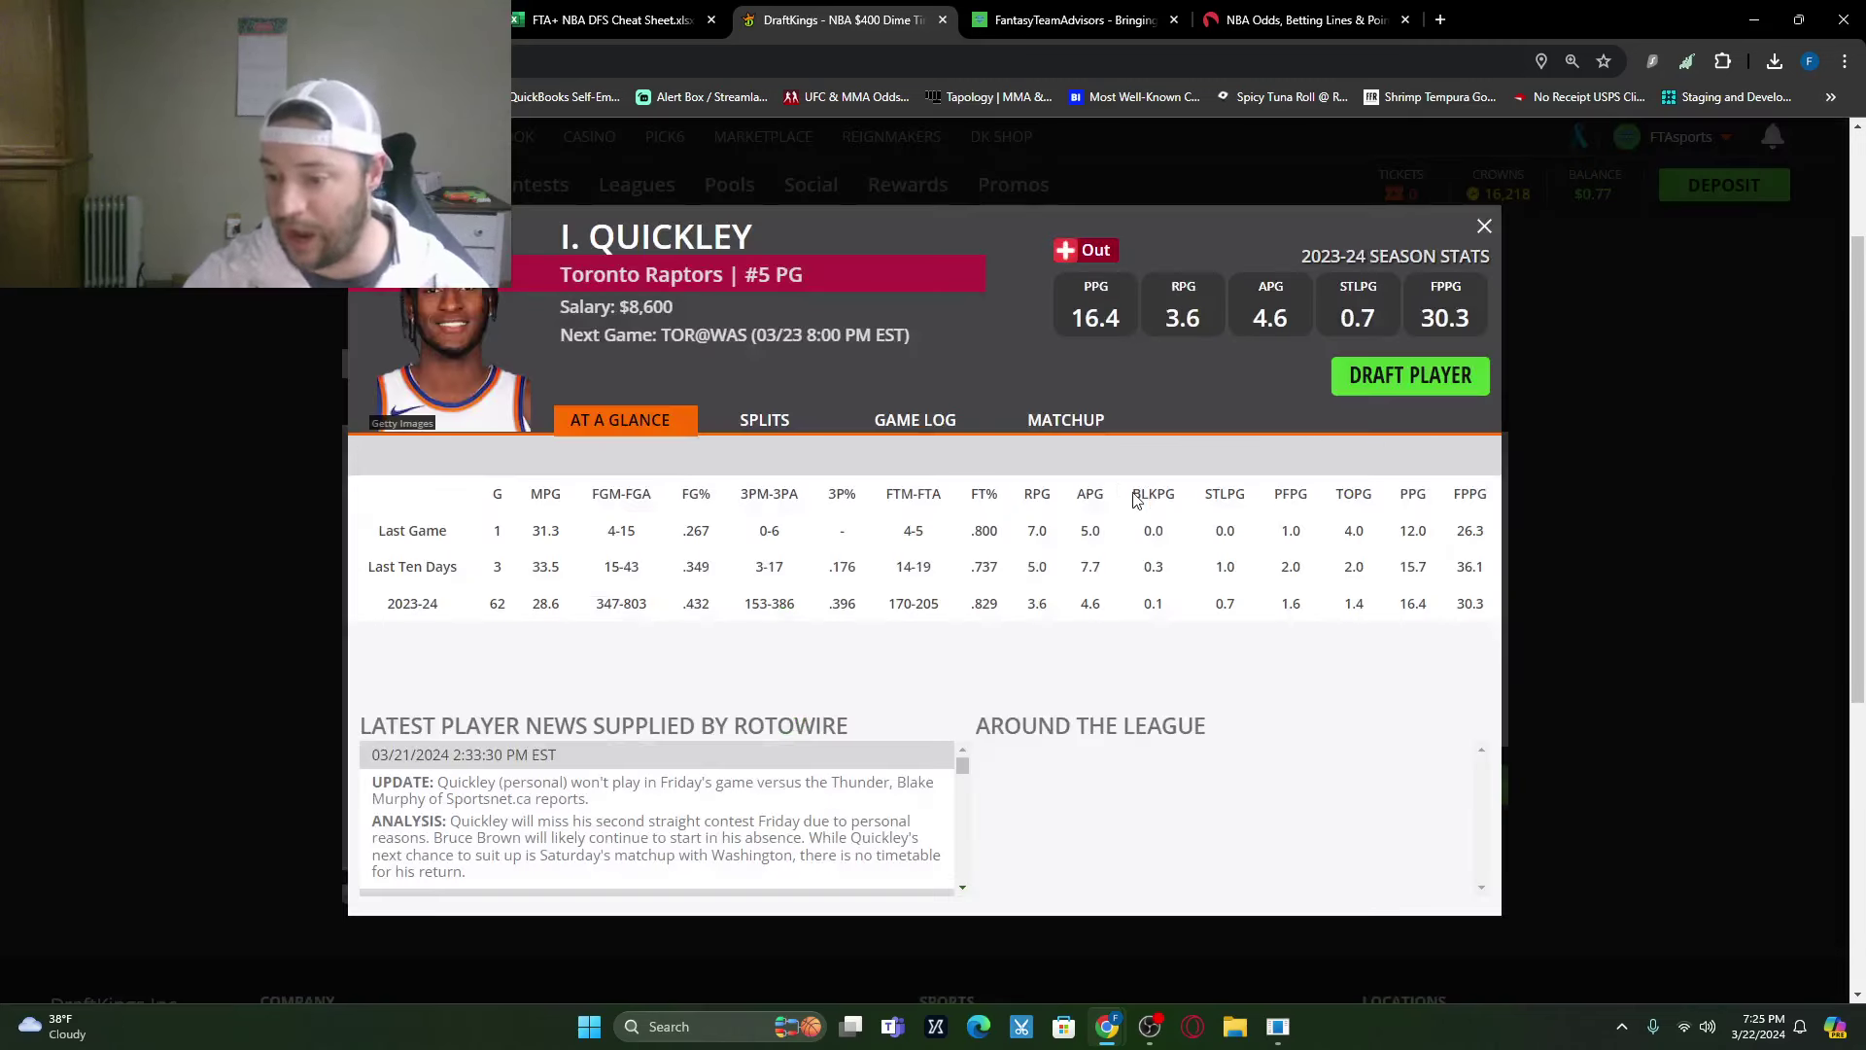
{"action": "left_click", "coordinate": [1482, 228]}
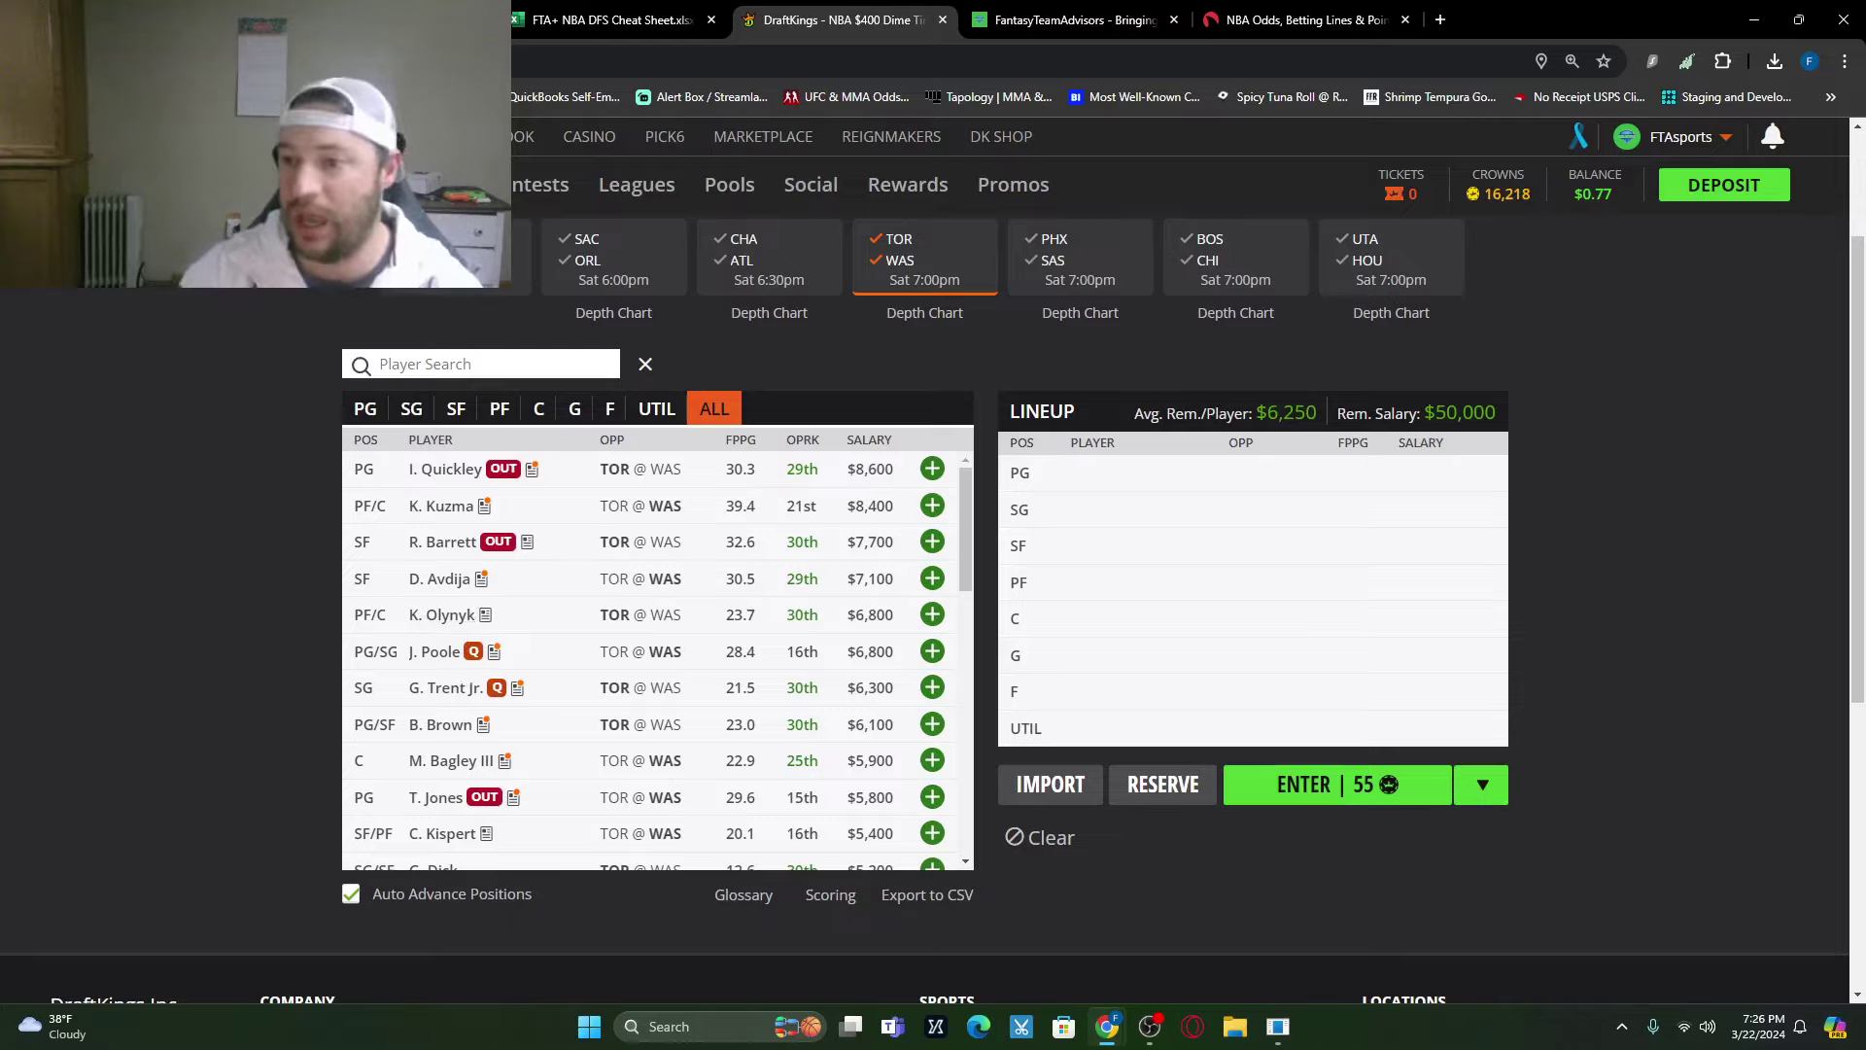
{"action": "key", "text": "ctrl+shift+Tab"}
{"action": "scroll", "coordinate": [1119, 600], "scroll_direction": "up", "scroll_amount": 2}
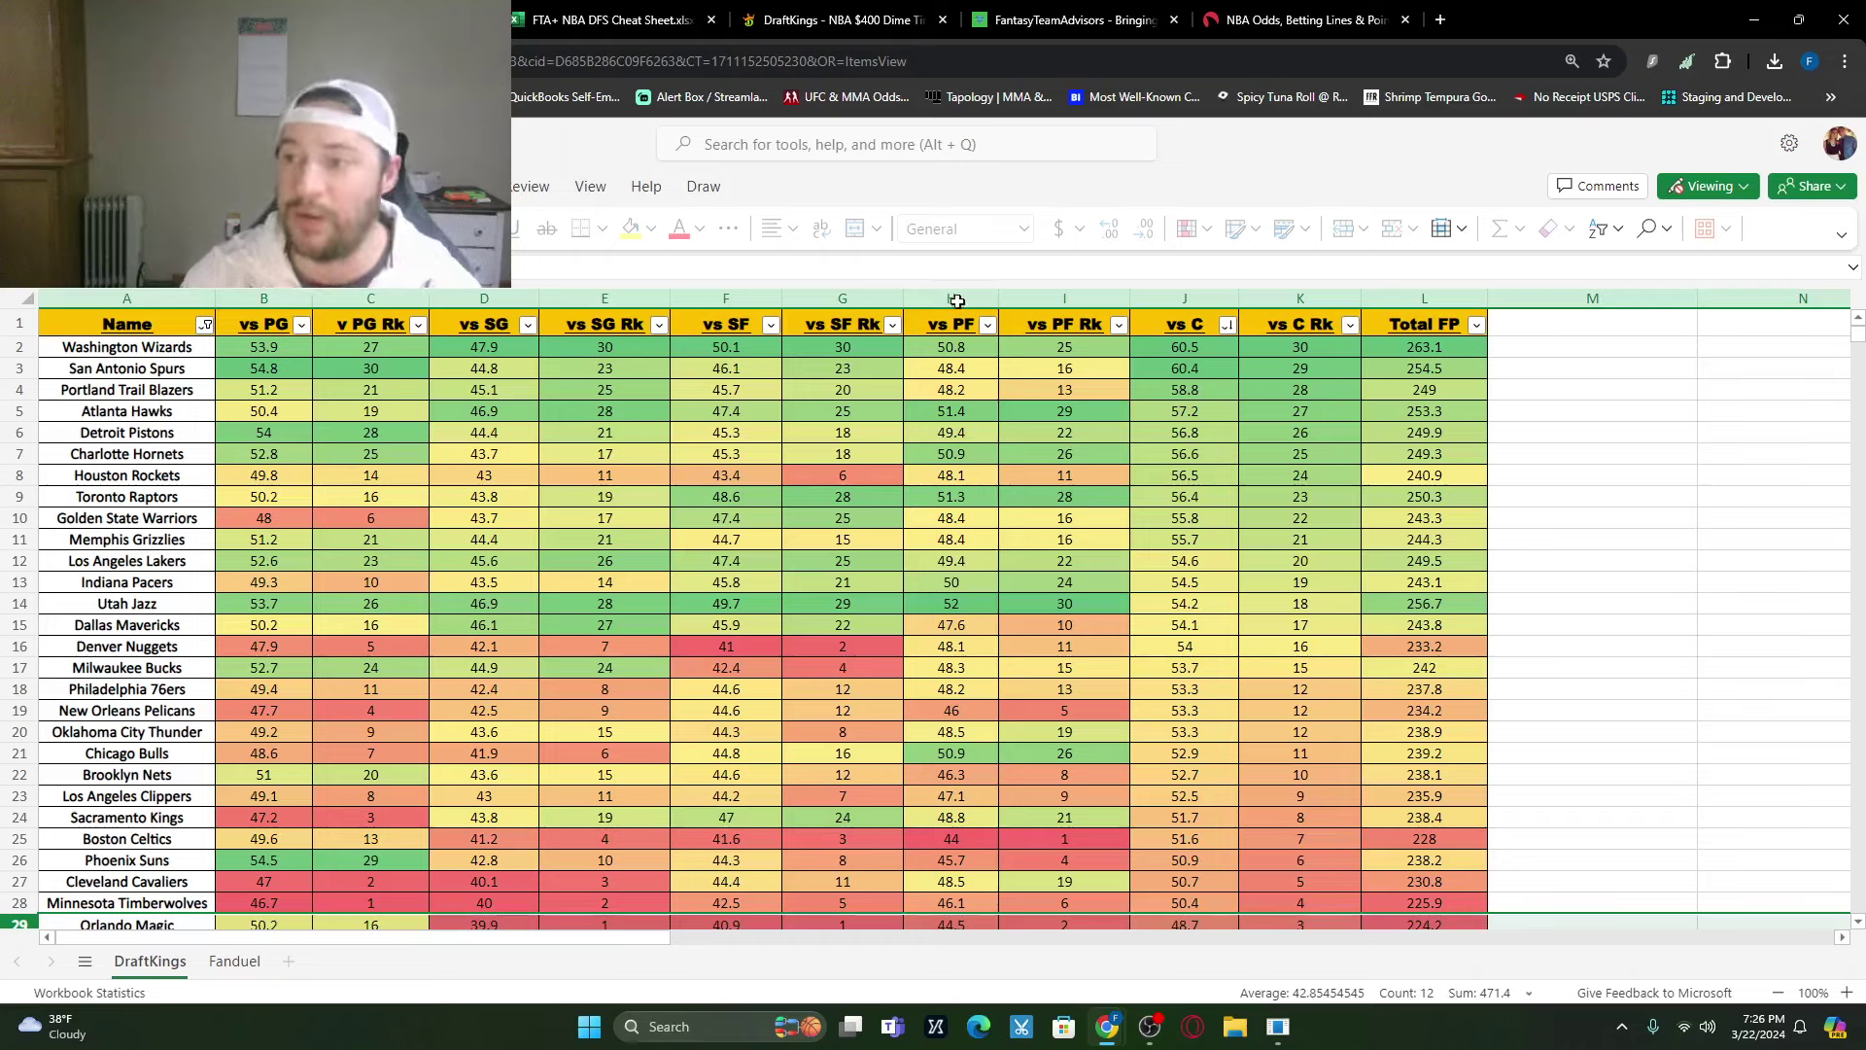
{"action": "left_click", "coordinate": [827, 21]}
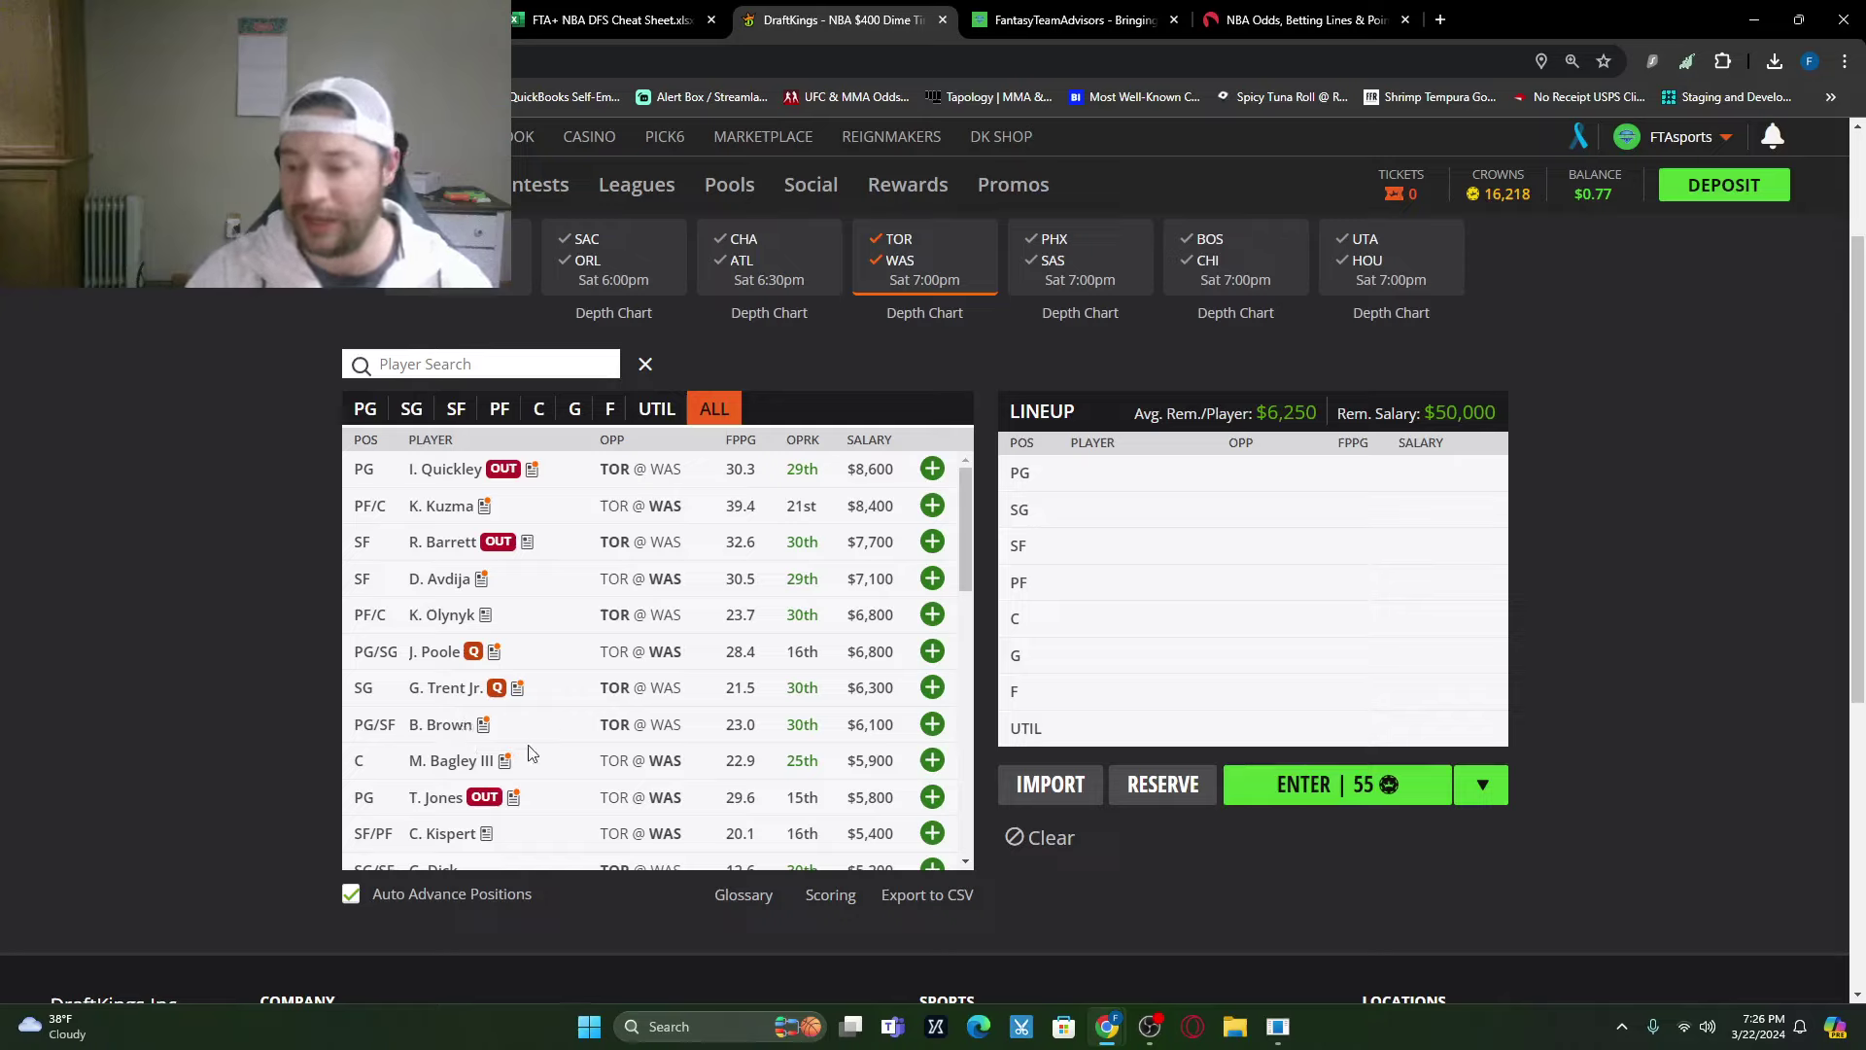
{"action": "scroll", "coordinate": [466, 777], "scroll_direction": "down", "scroll_amount": 2}
{"action": "left_click", "coordinate": [470, 638]}
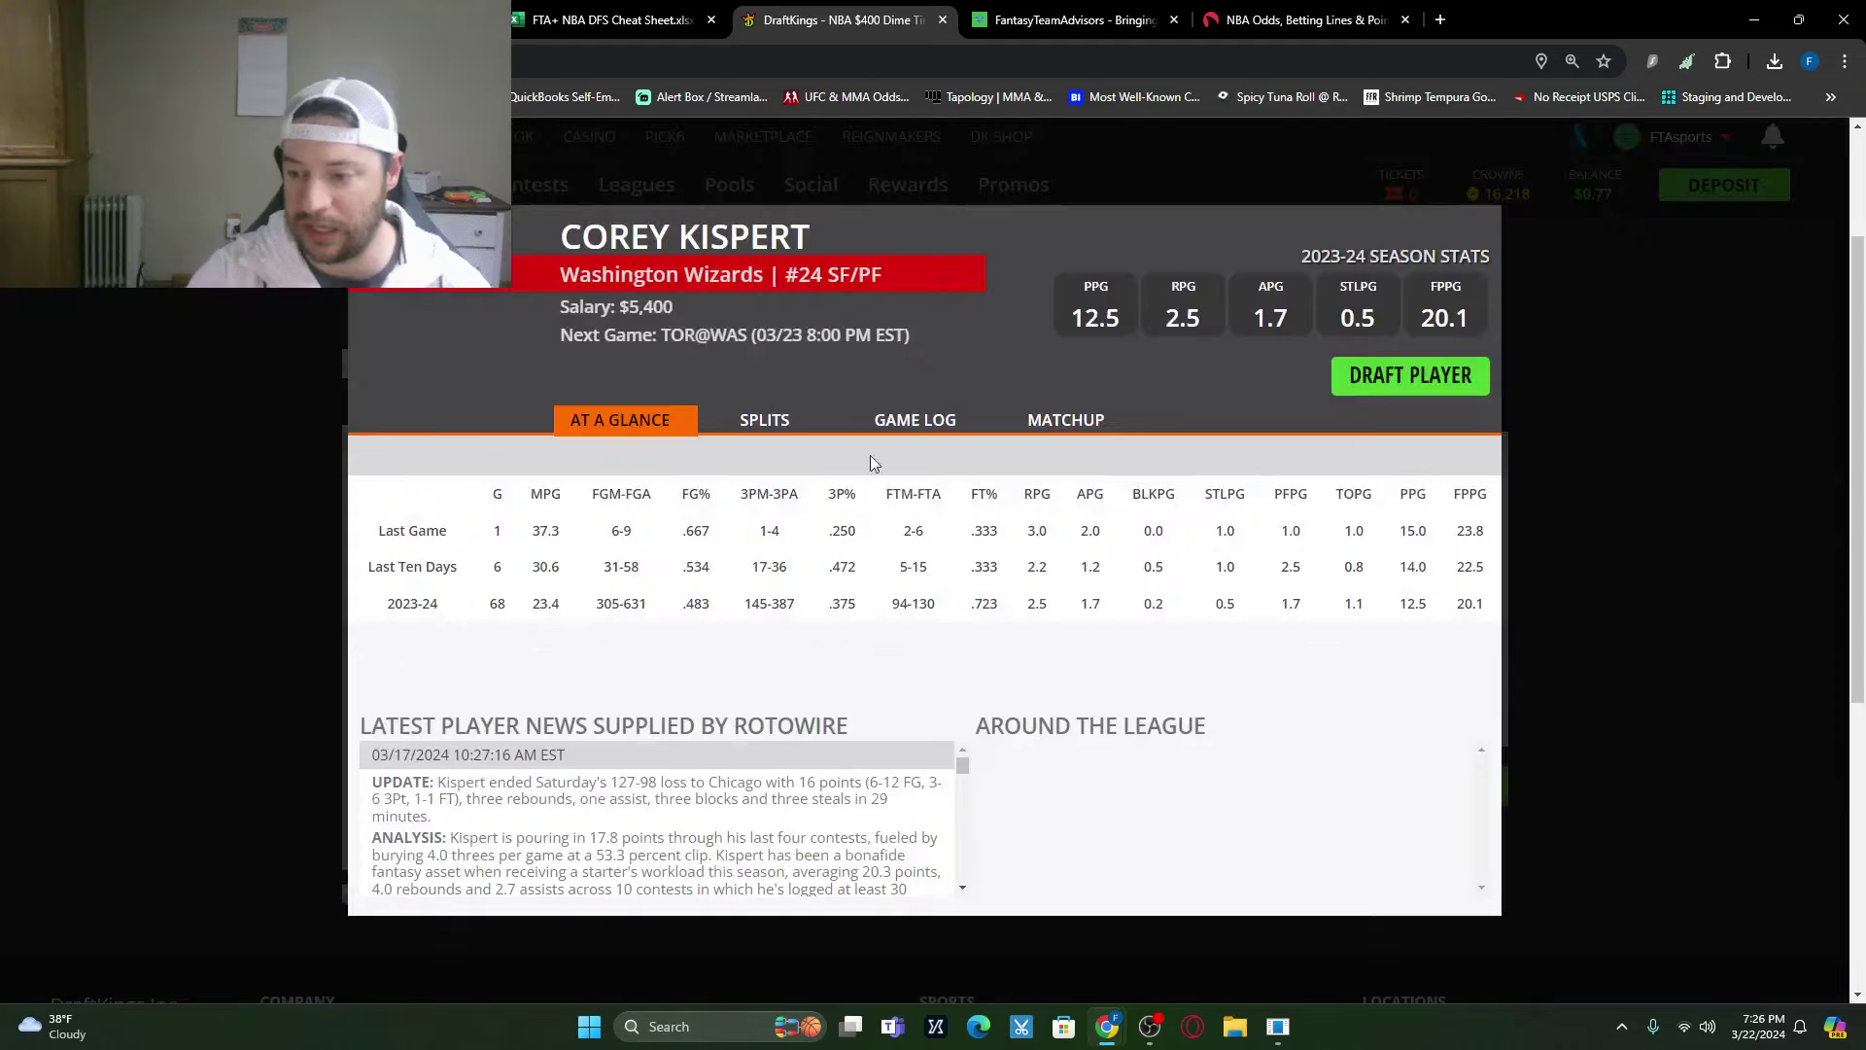
{"action": "left_click", "coordinate": [908, 420]}
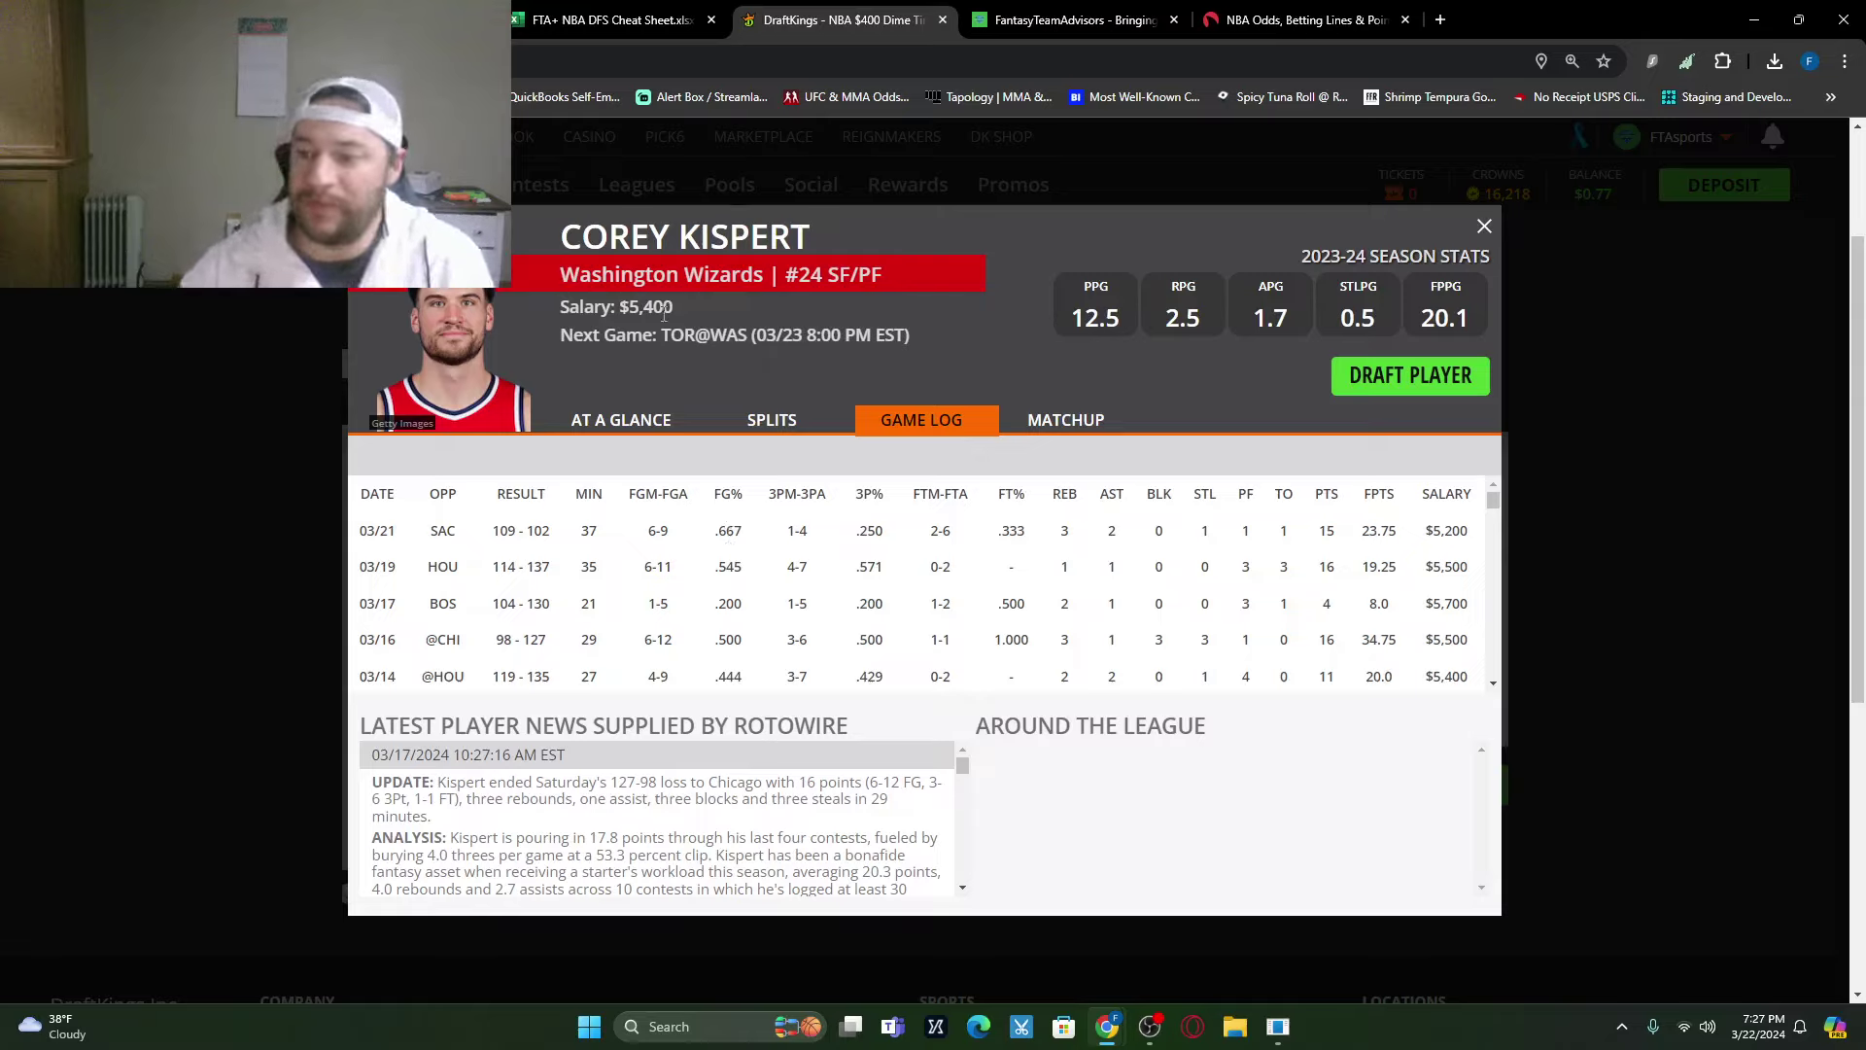
{"action": "left_click", "coordinate": [1485, 227]}
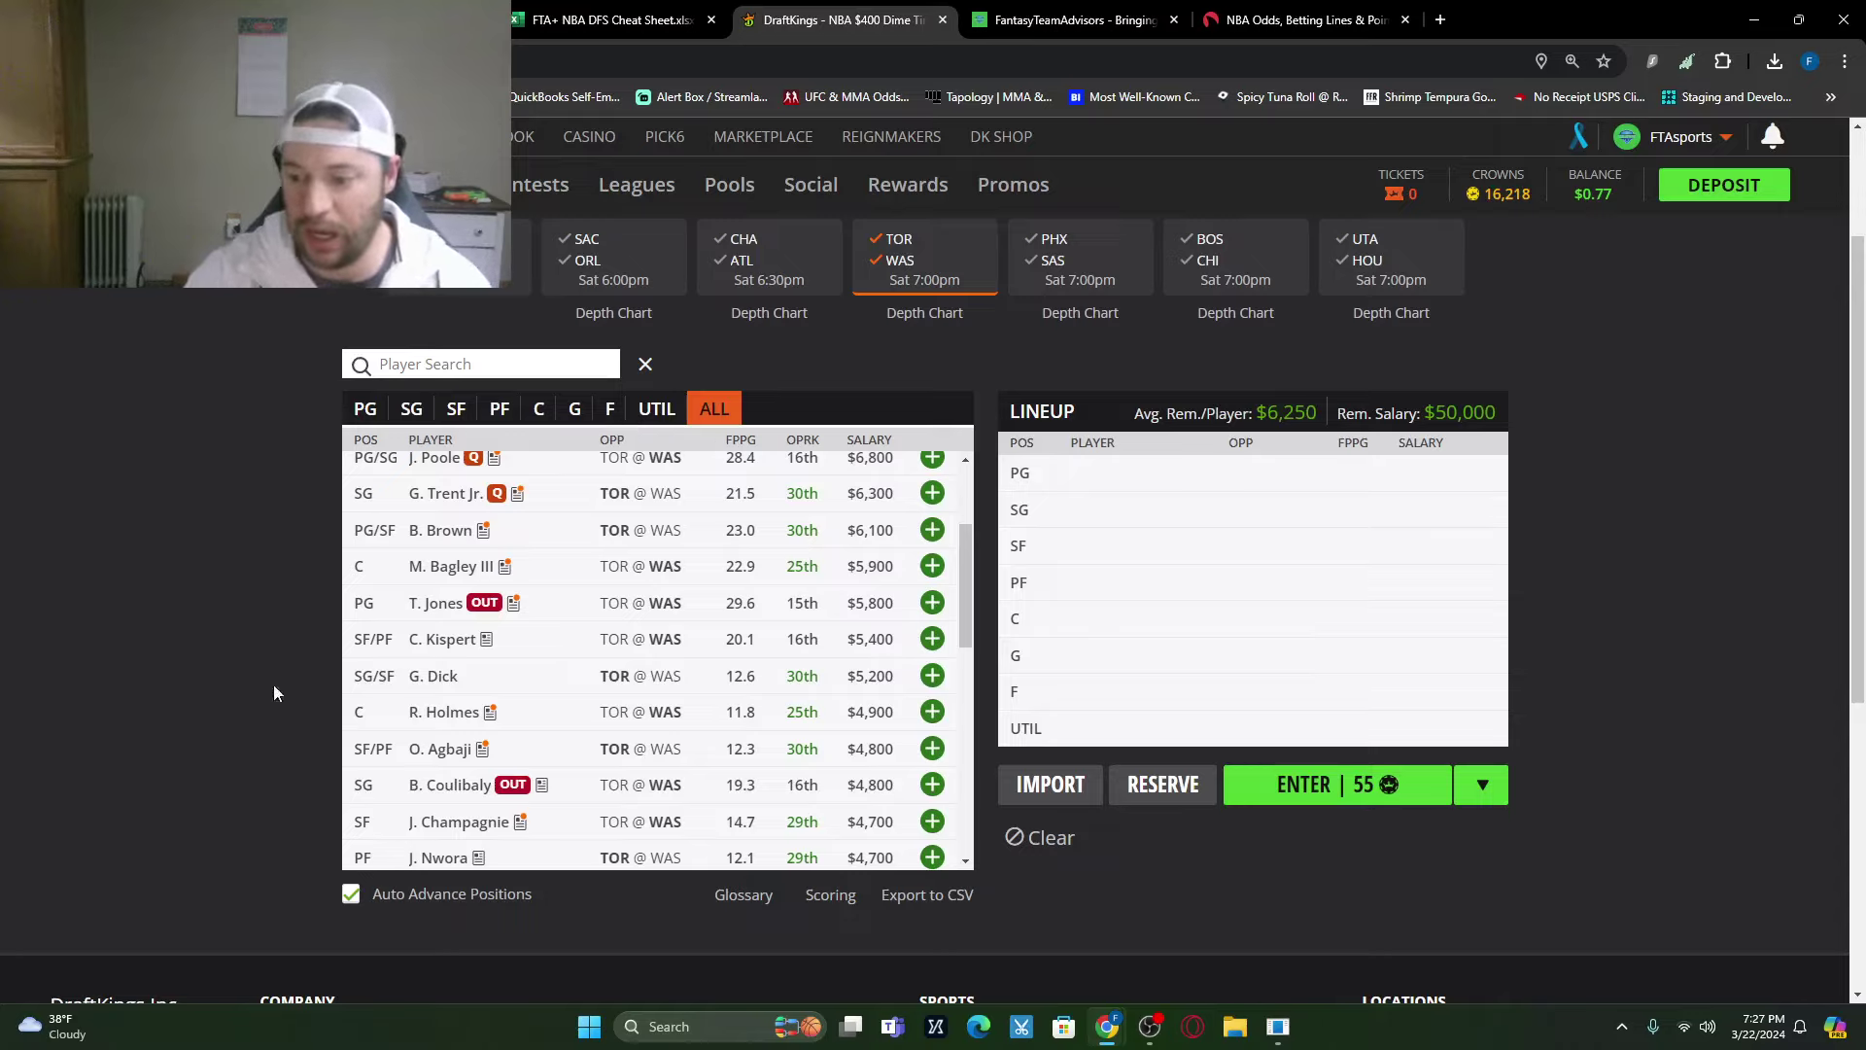
{"action": "left_click", "coordinate": [447, 748]}
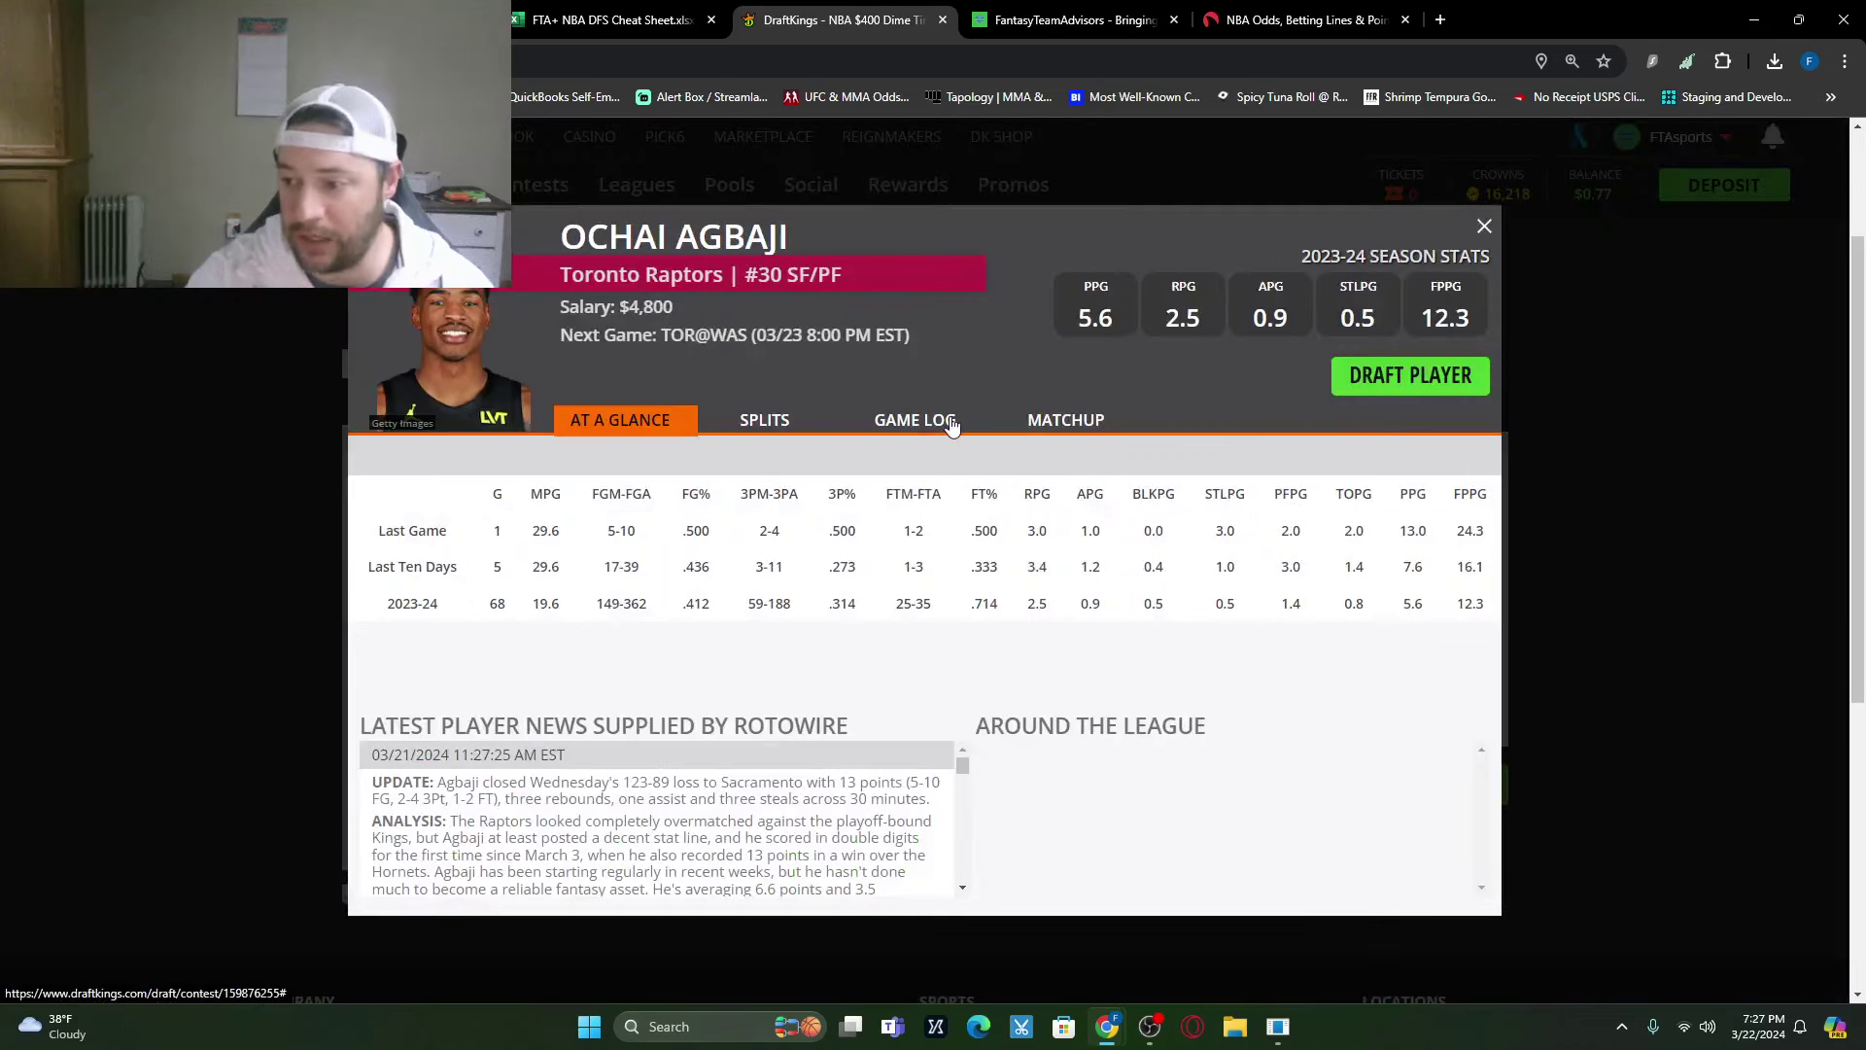
{"action": "left_click", "coordinate": [1484, 225]}
{"action": "scroll", "coordinate": [417, 778], "scroll_direction": "down", "scroll_amount": 1}
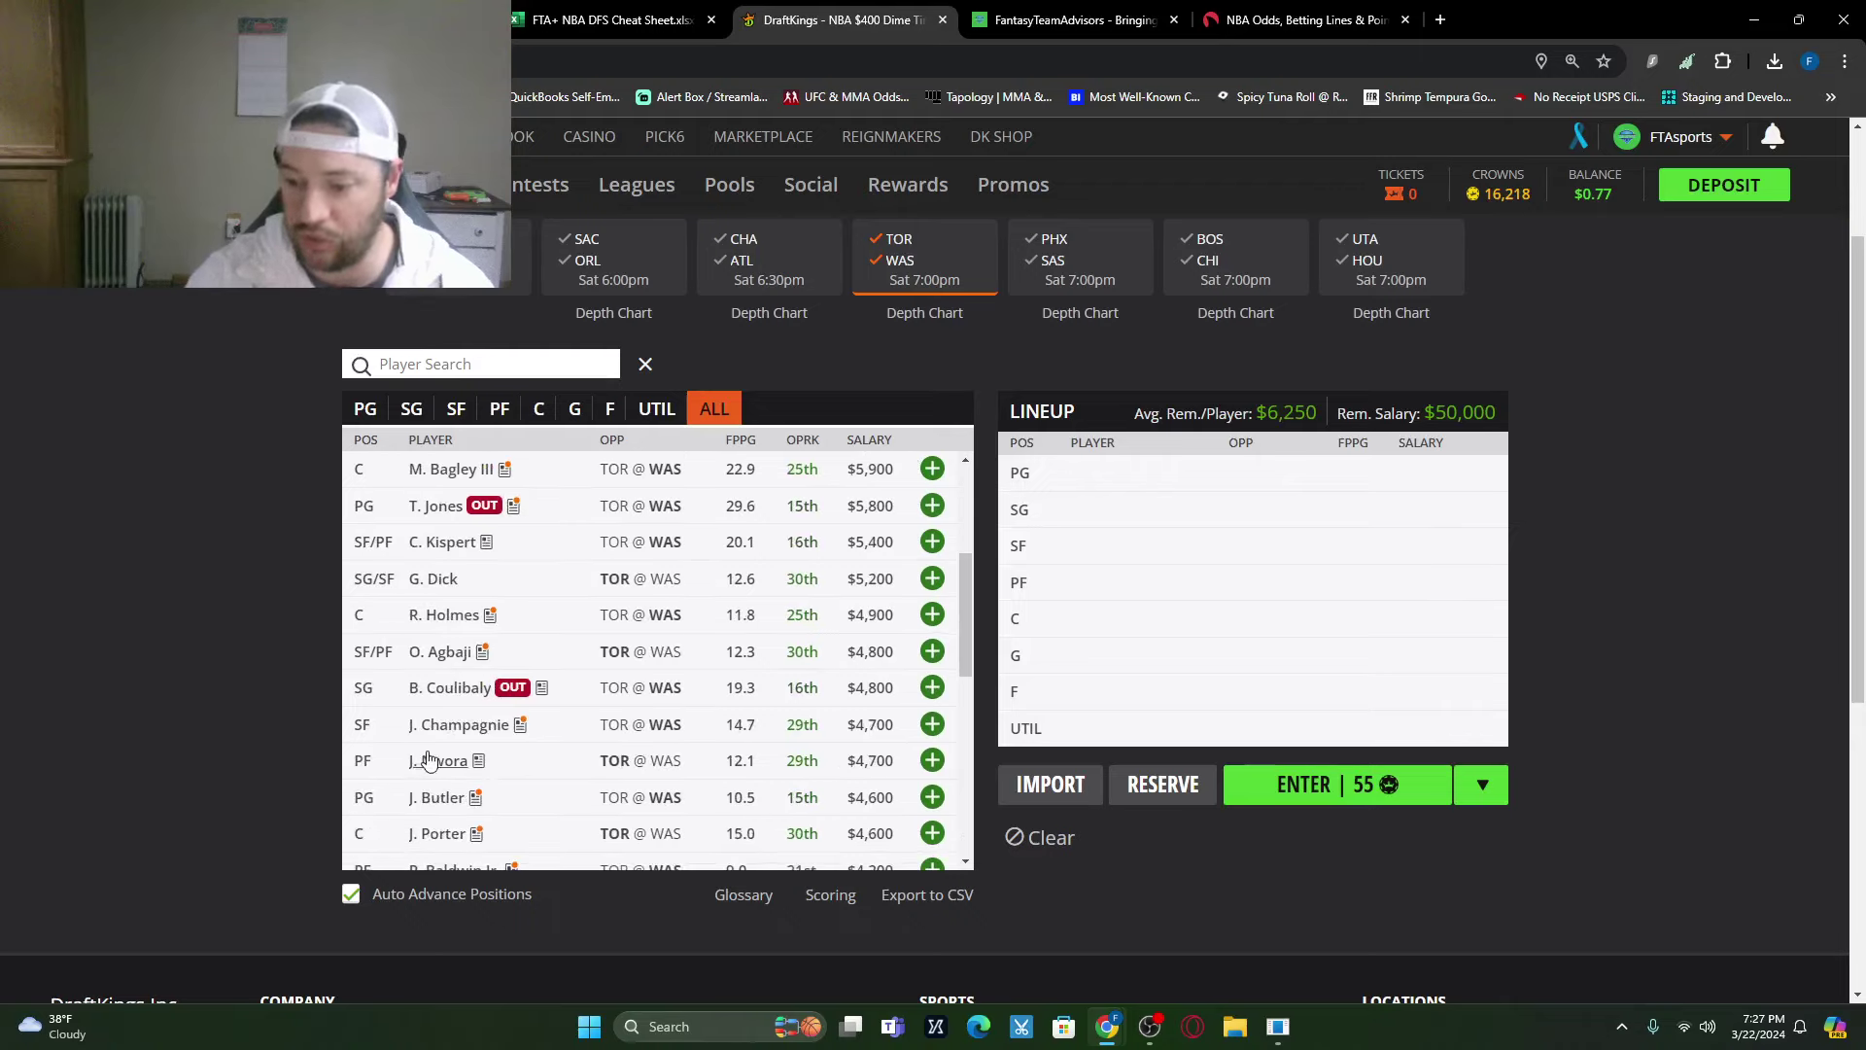
{"action": "left_click", "coordinate": [486, 727]}
{"action": "left_click", "coordinate": [948, 420]}
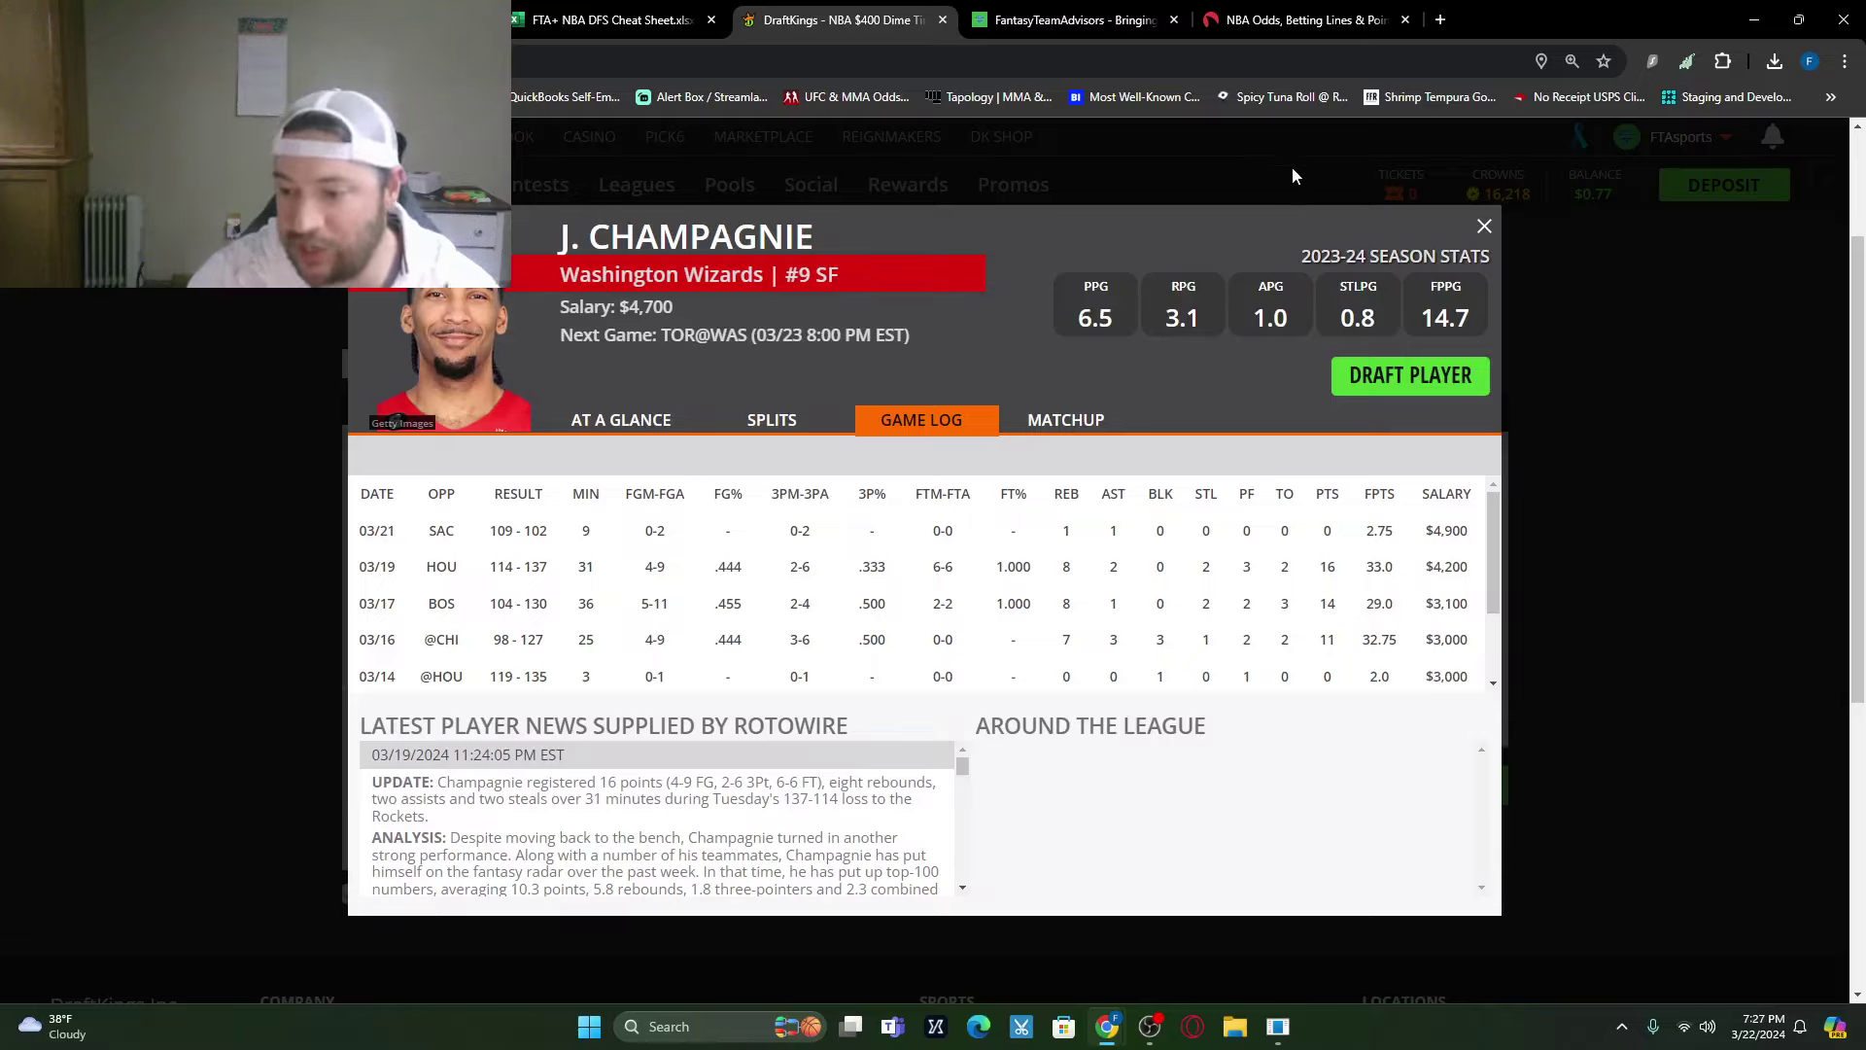
{"action": "left_click", "coordinate": [1481, 227]}
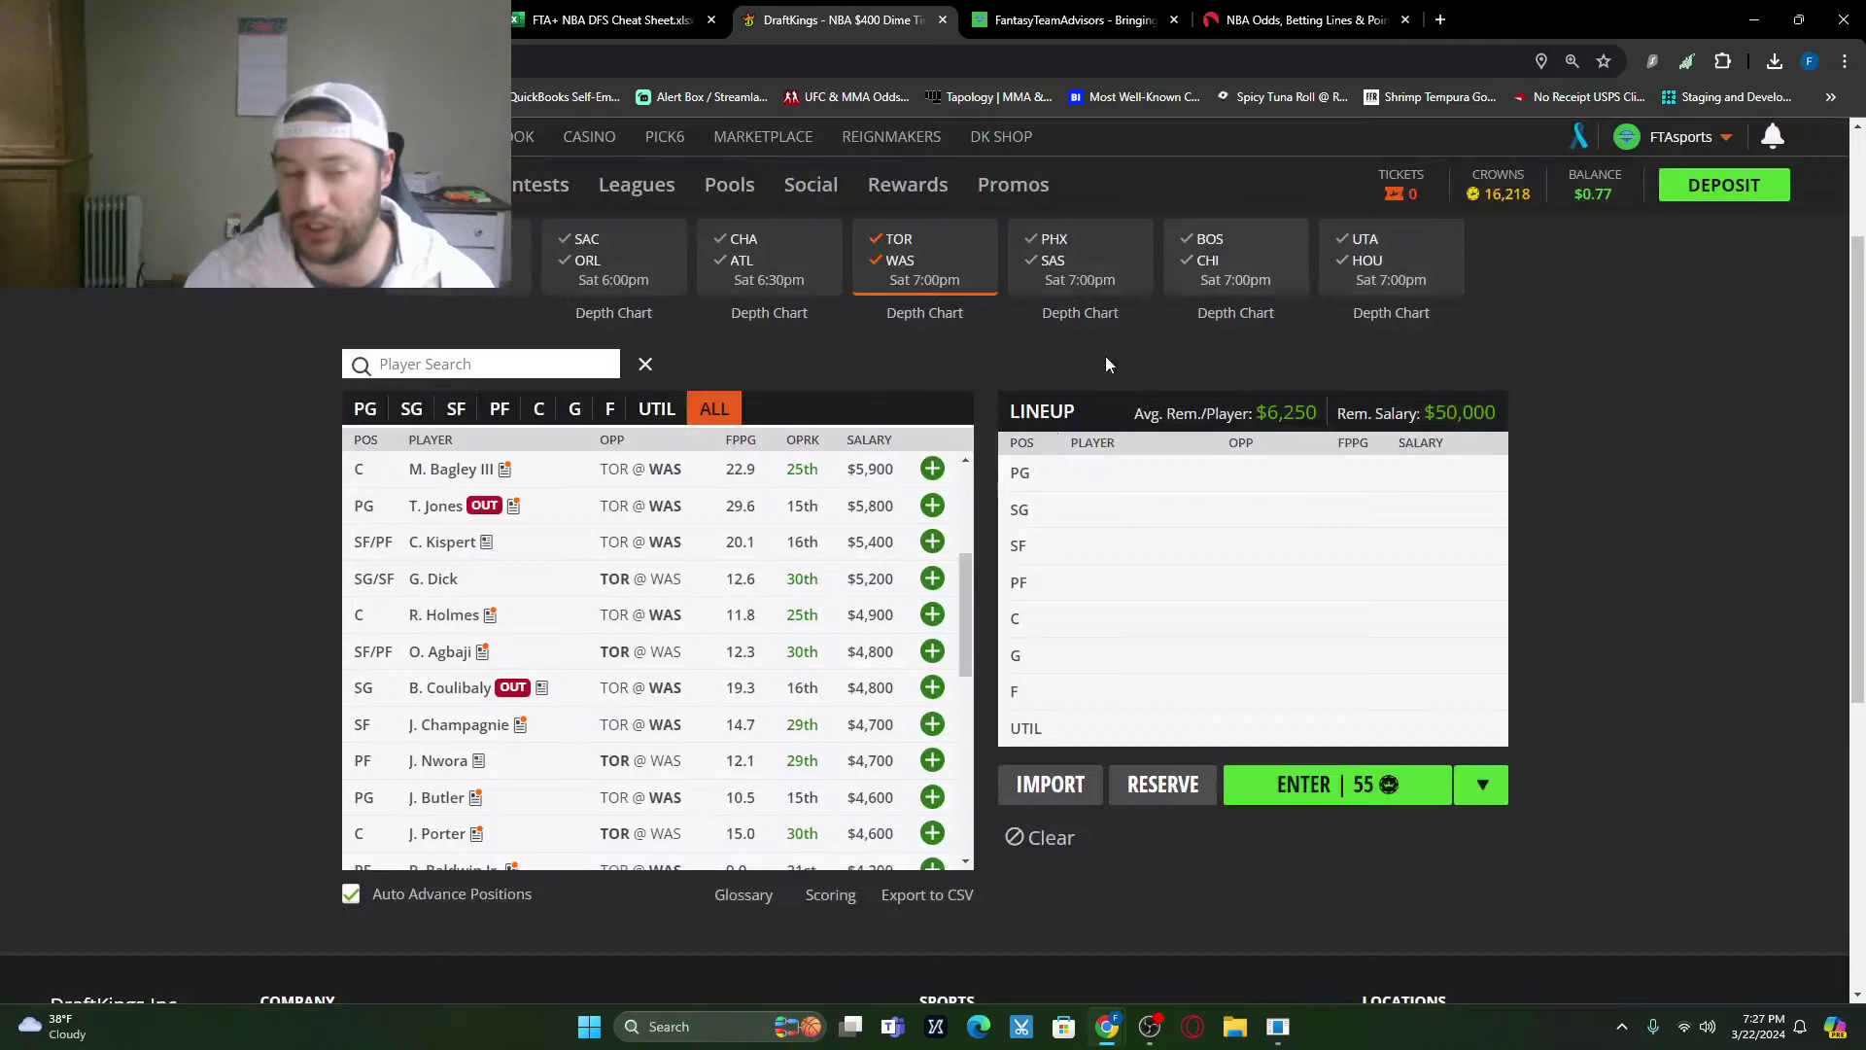
{"action": "scroll", "coordinate": [586, 772], "scroll_direction": "down", "scroll_amount": 1}
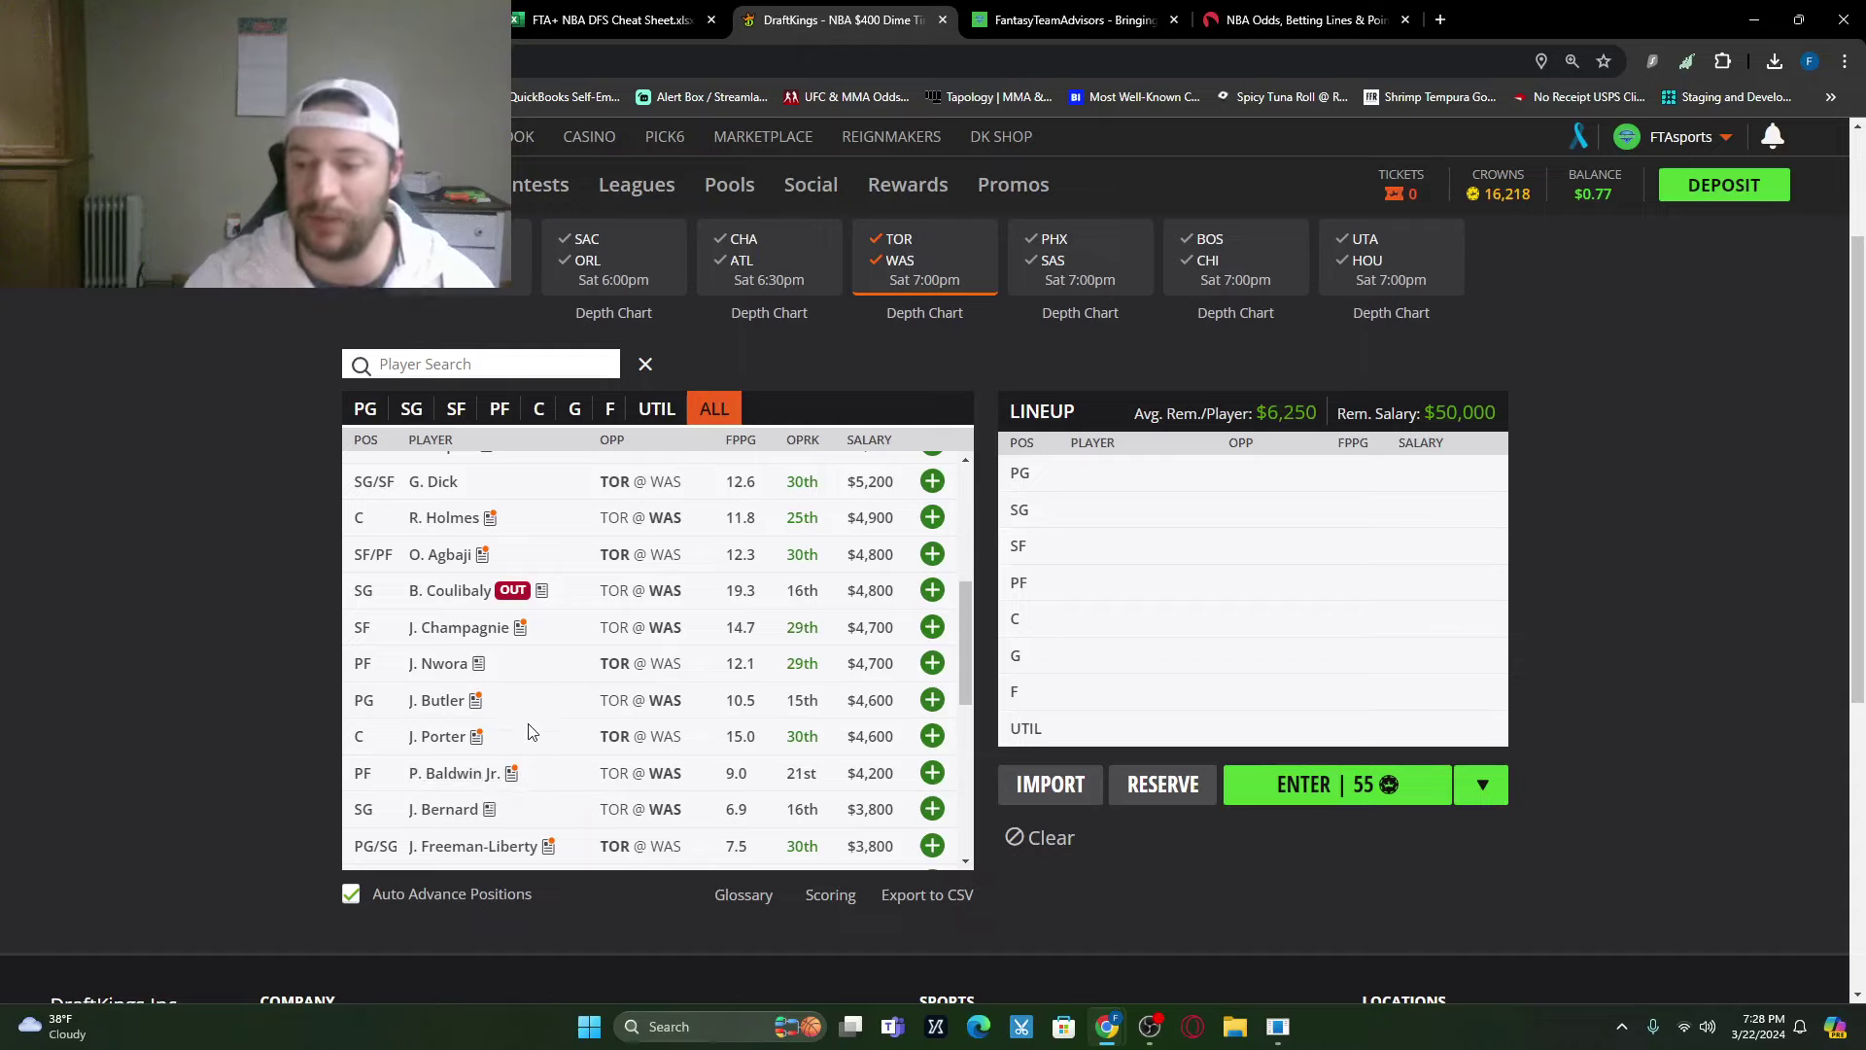
{"action": "scroll", "coordinate": [530, 731], "scroll_direction": "up", "scroll_amount": 4}
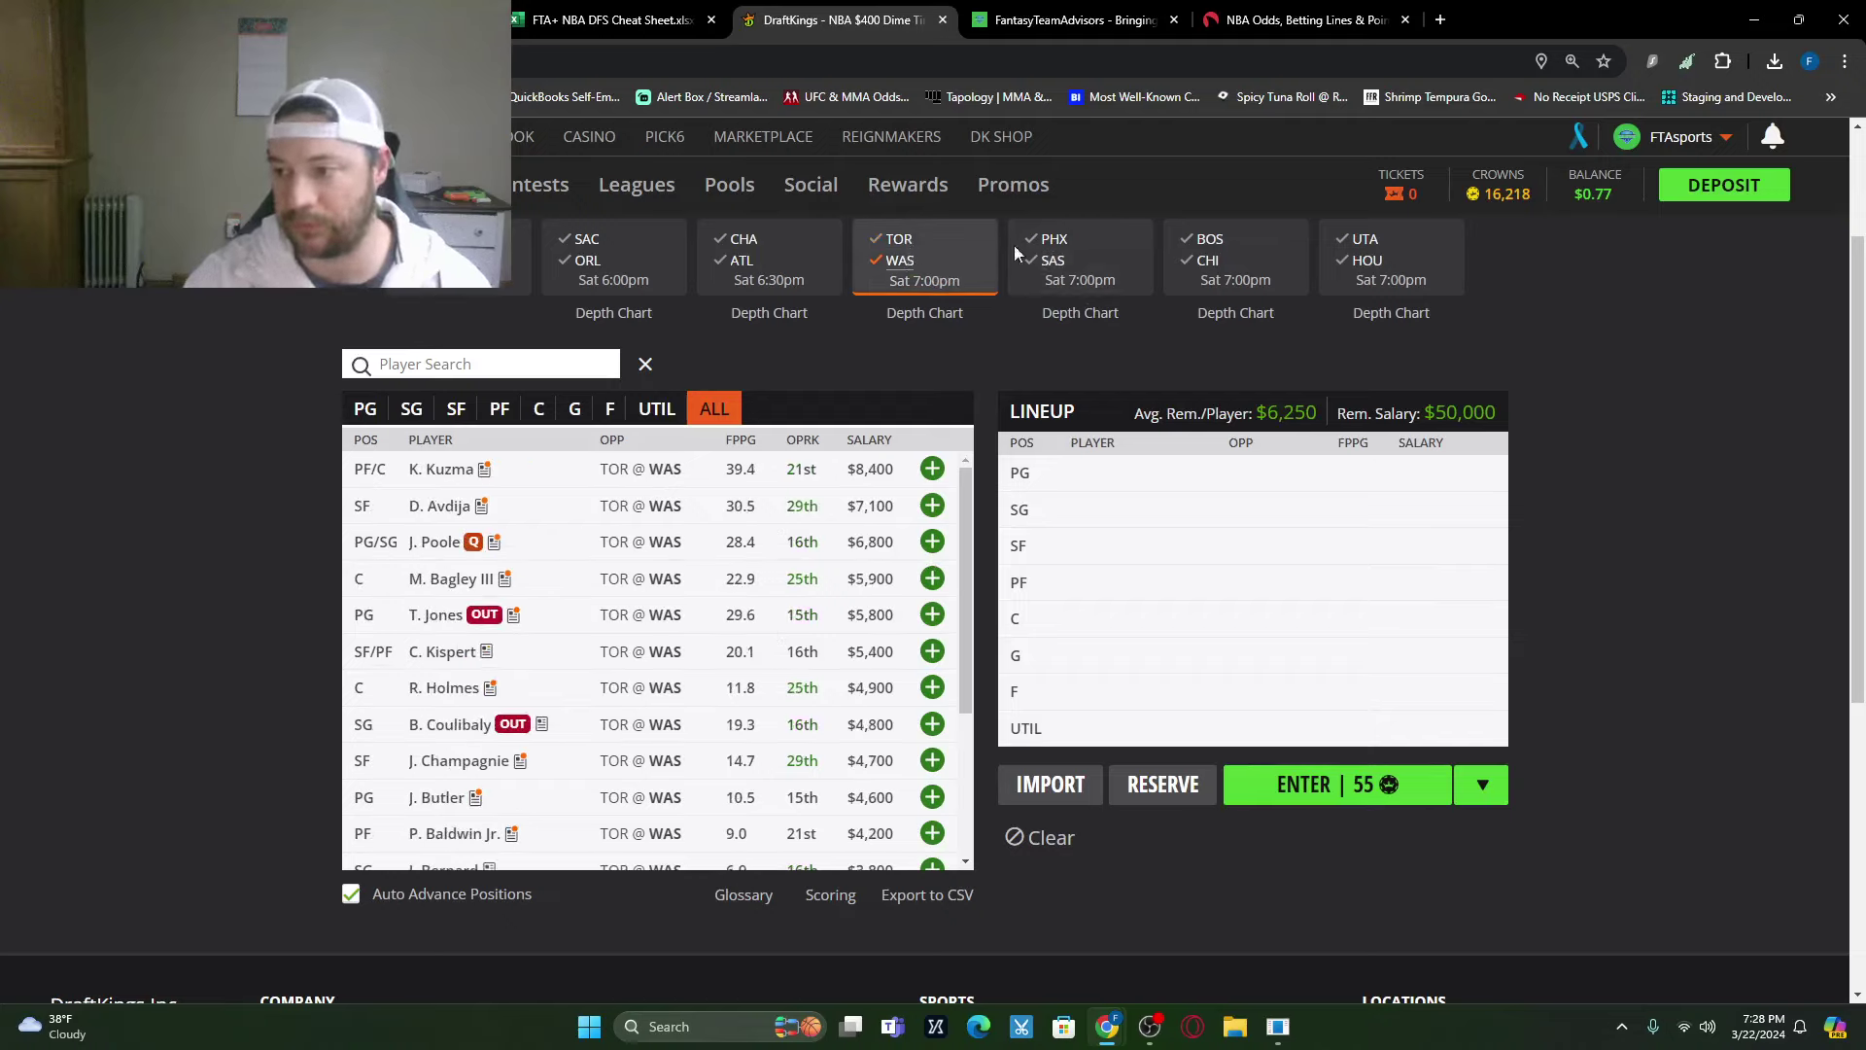
Step: Filter to the PHX @ SAS game and review J. Champagnie's recent game log
{"action": "left_click", "coordinate": [1045, 255]}
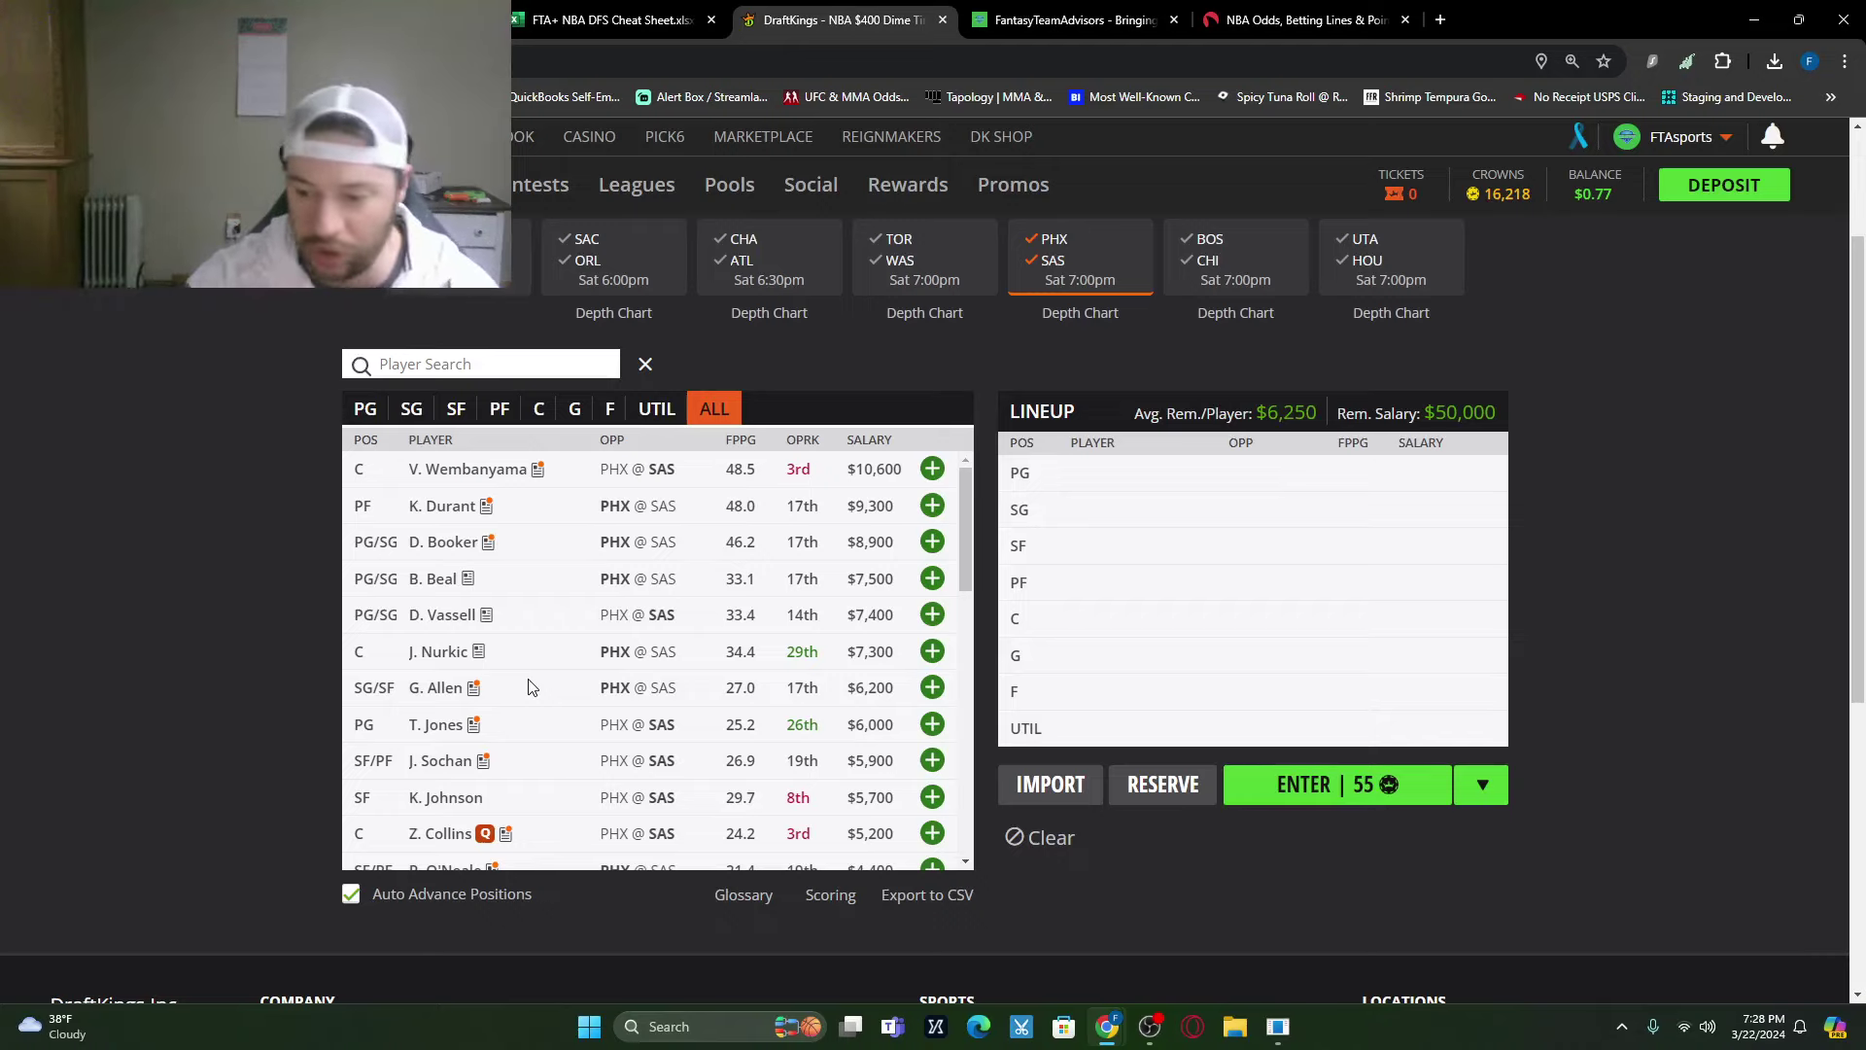
{"action": "scroll", "coordinate": [714, 692], "scroll_direction": "down", "scroll_amount": 3}
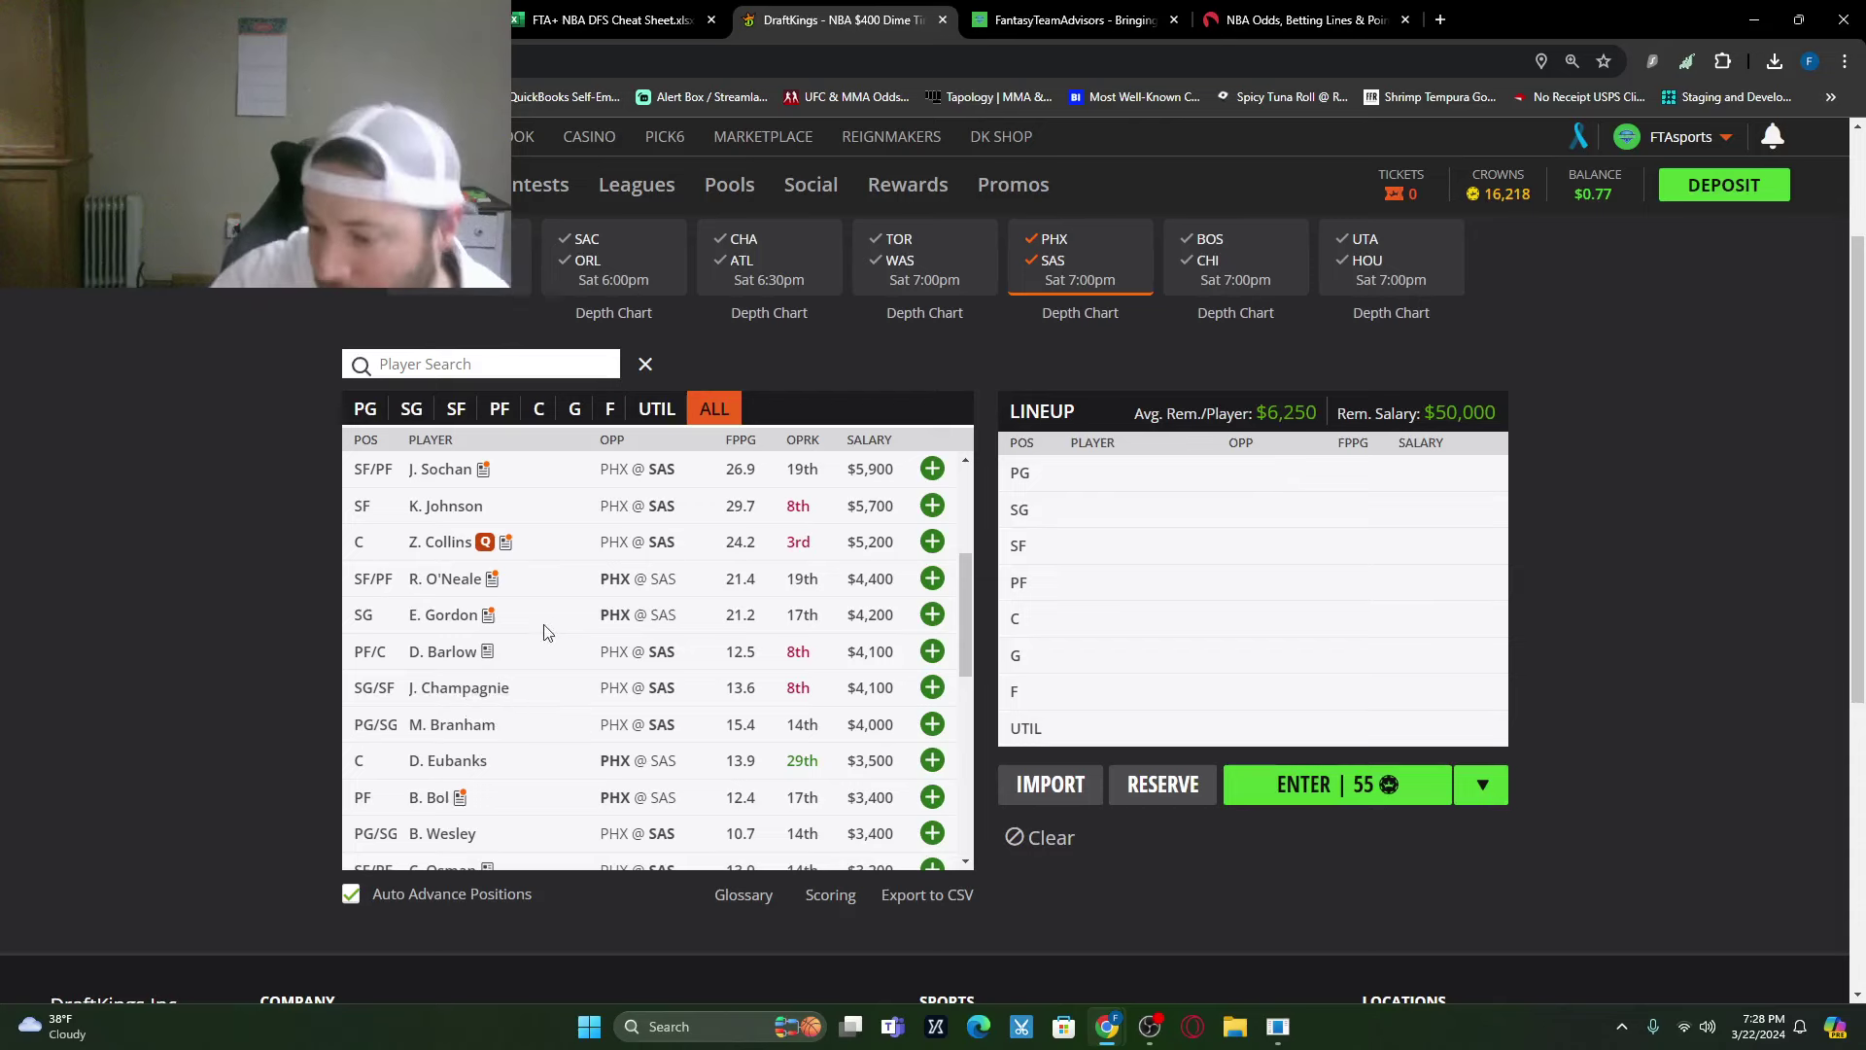
{"action": "left_click", "coordinate": [476, 688]}
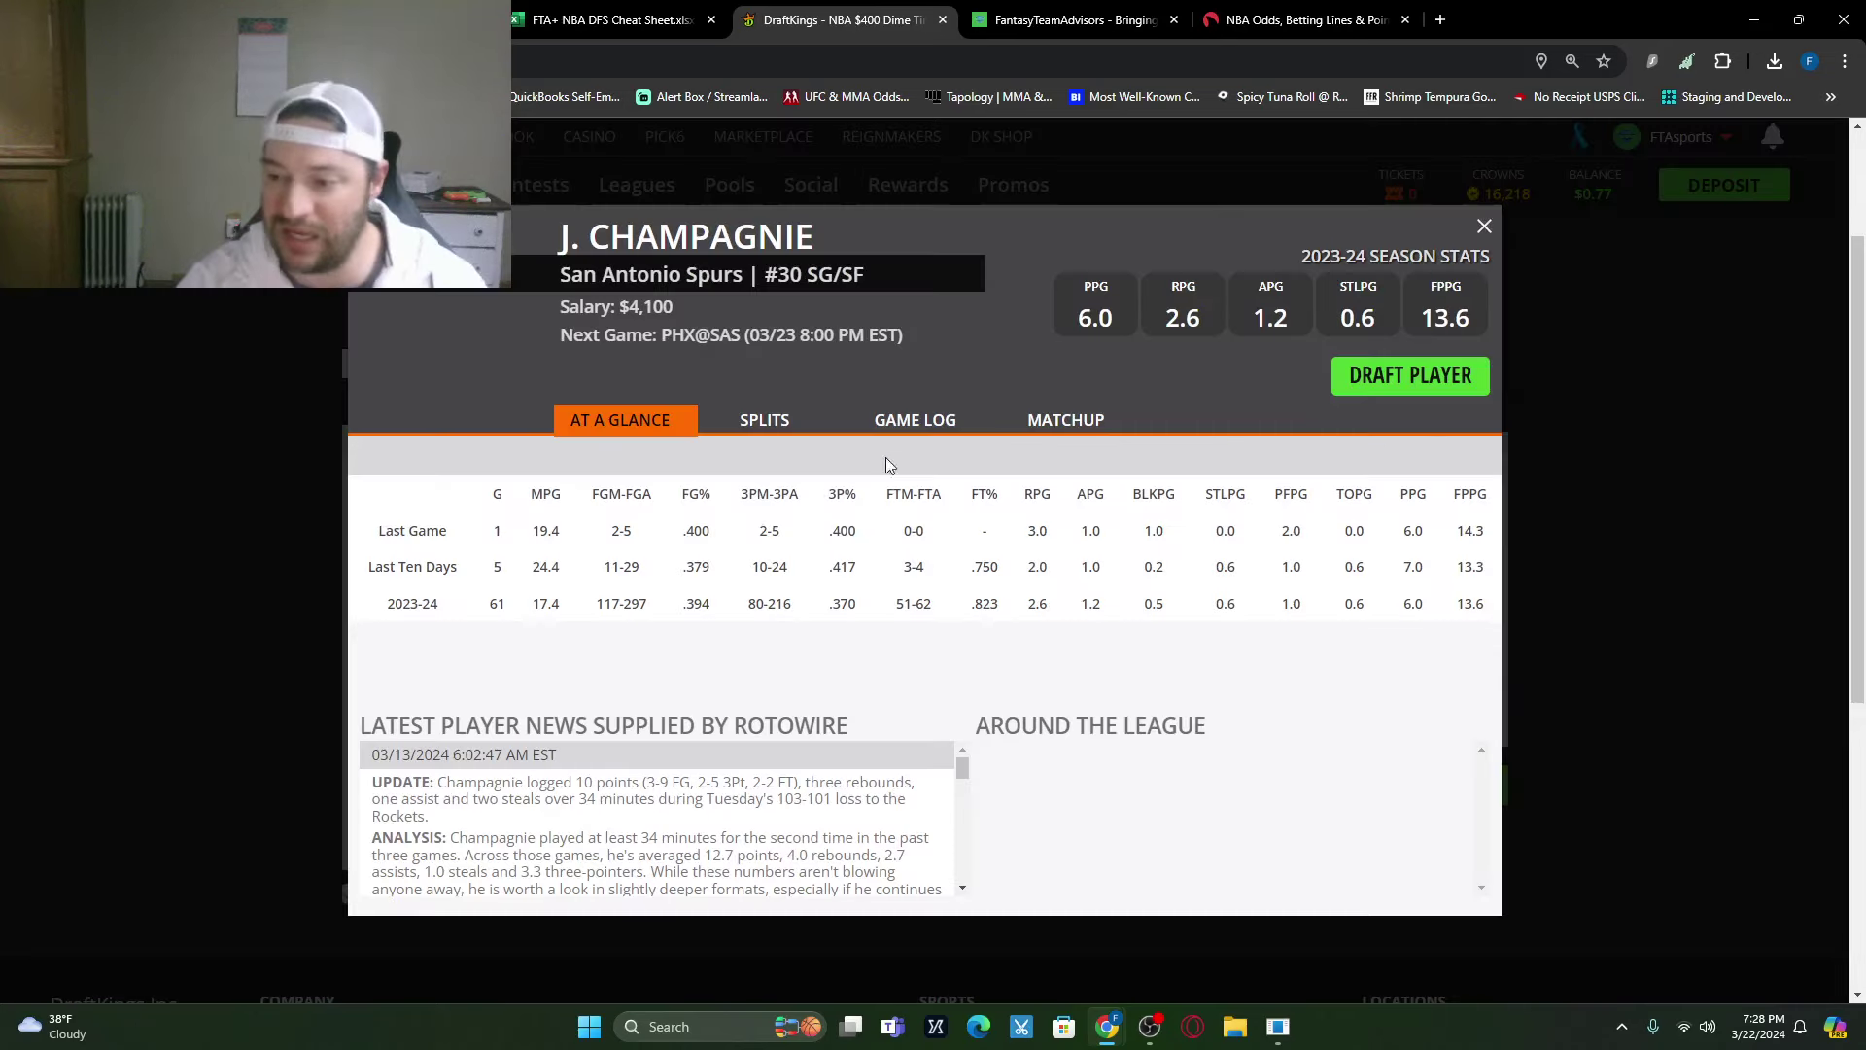
{"action": "left_click", "coordinate": [937, 435]}
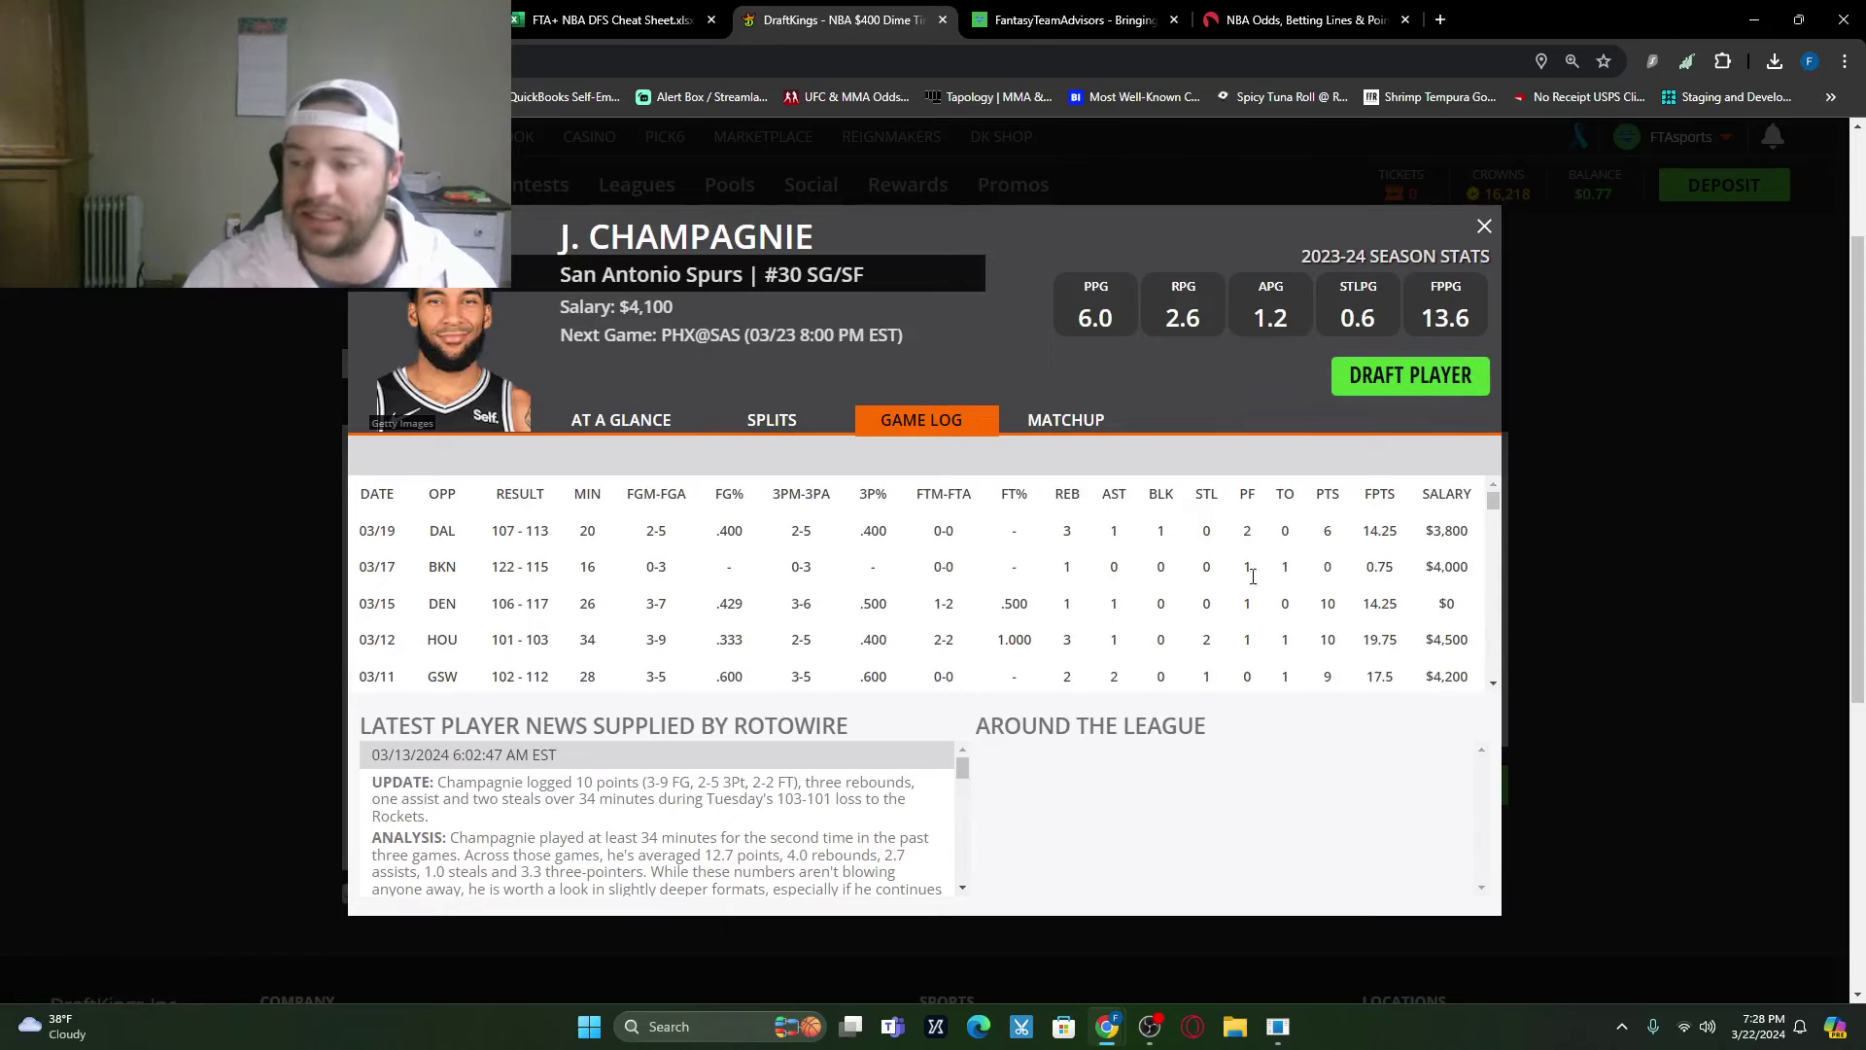
{"action": "left_click", "coordinate": [1484, 228]}
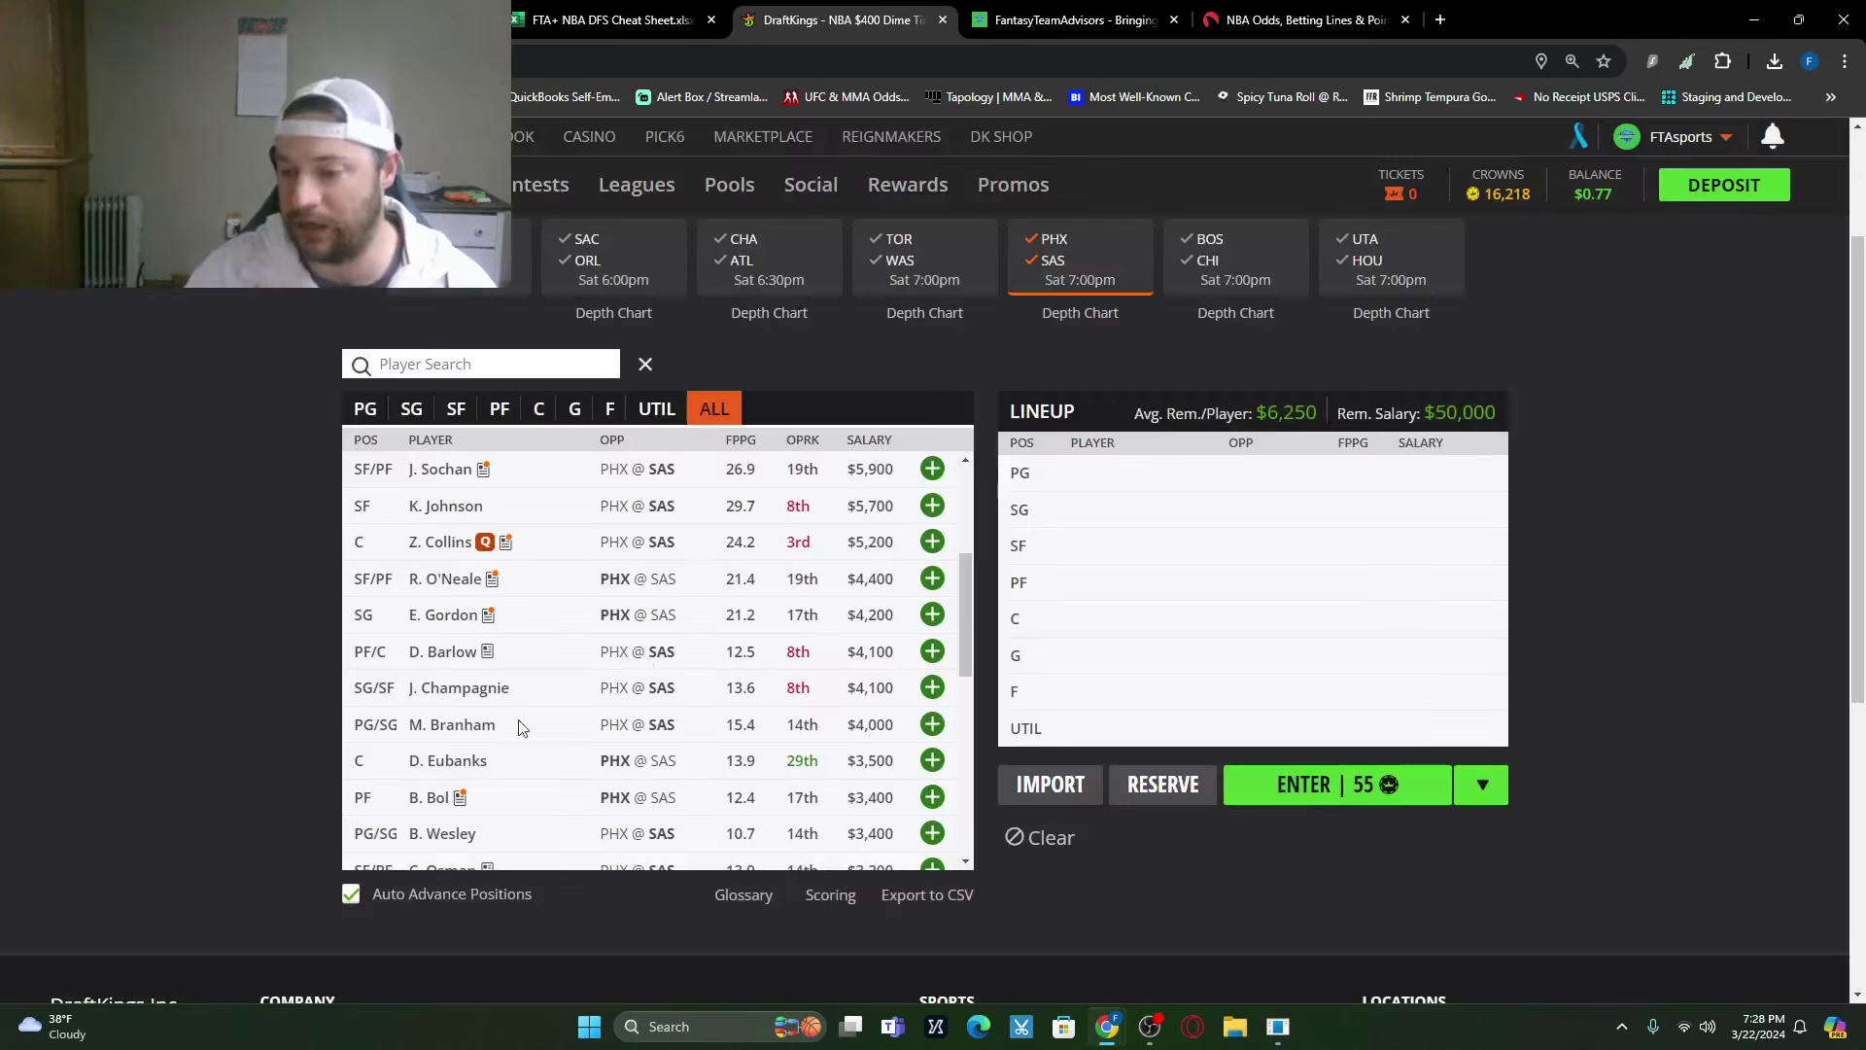
Step: Review game logs for Malaki Branham and Bol Bol
{"action": "left_click", "coordinate": [456, 736]}
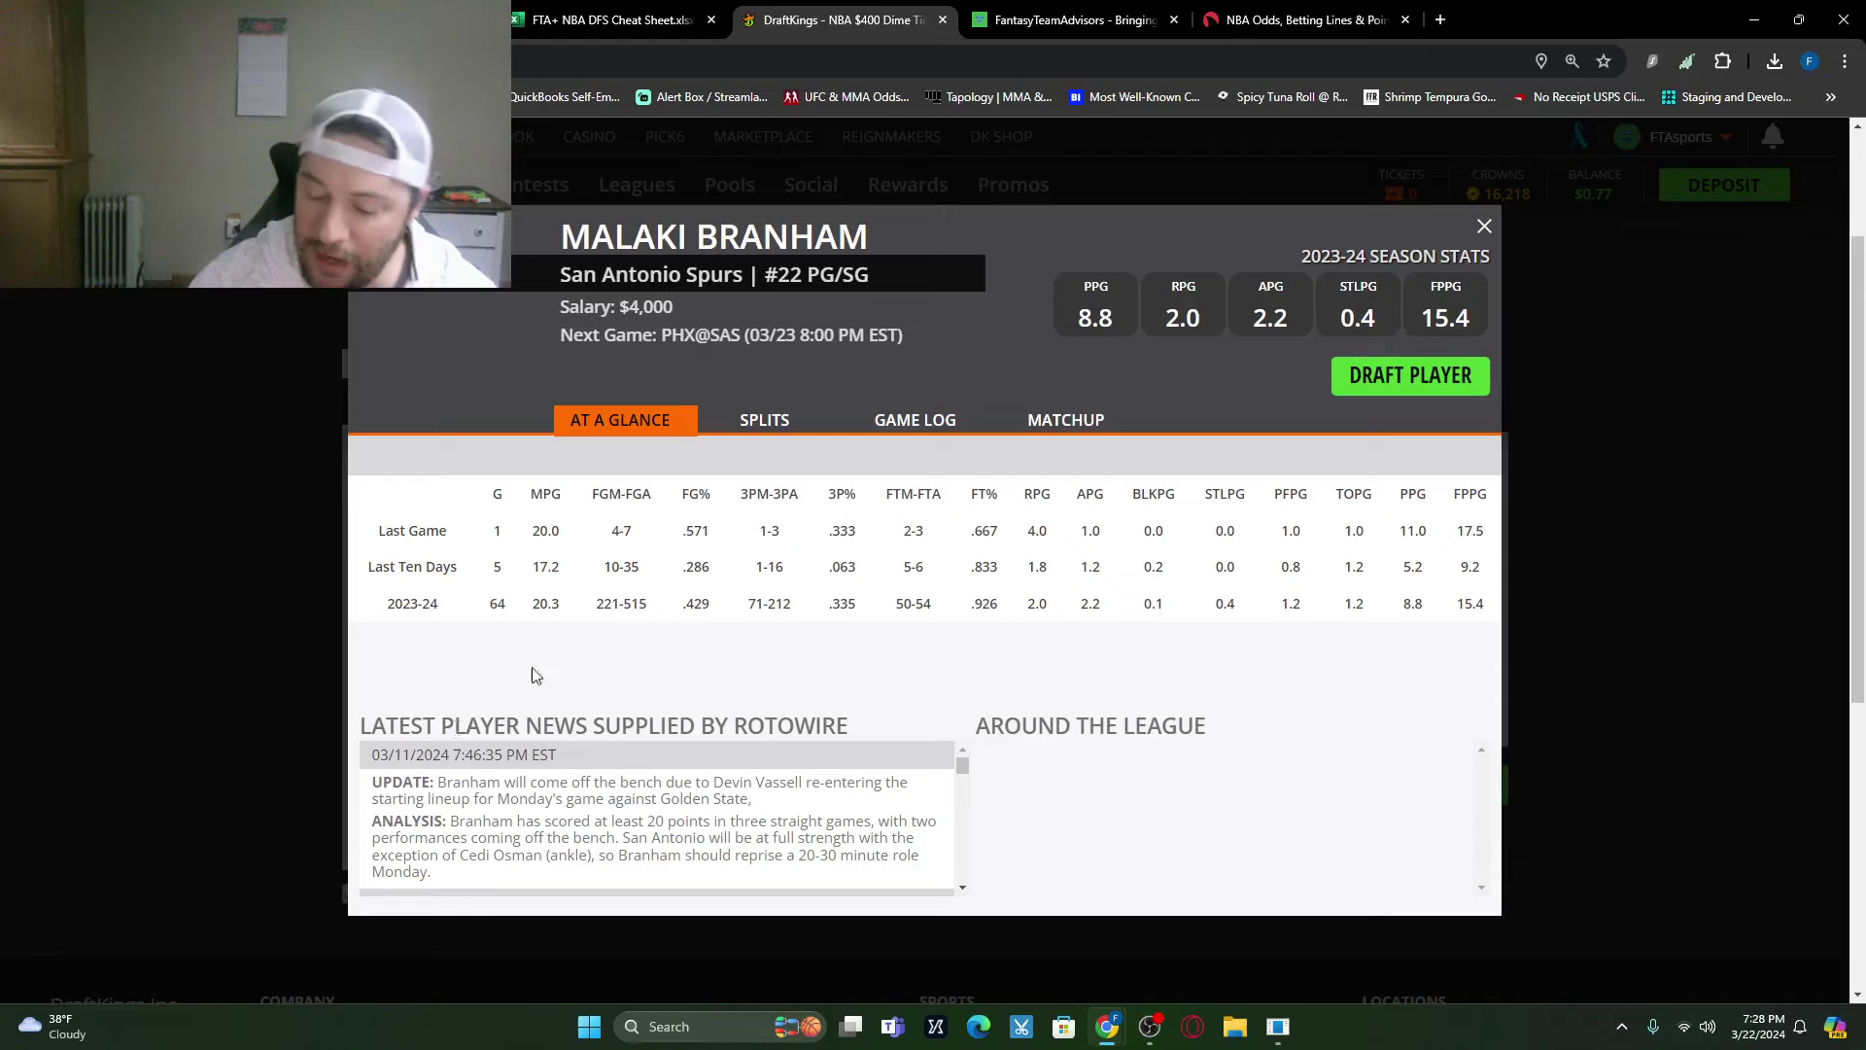
{"action": "left_click", "coordinate": [923, 427]}
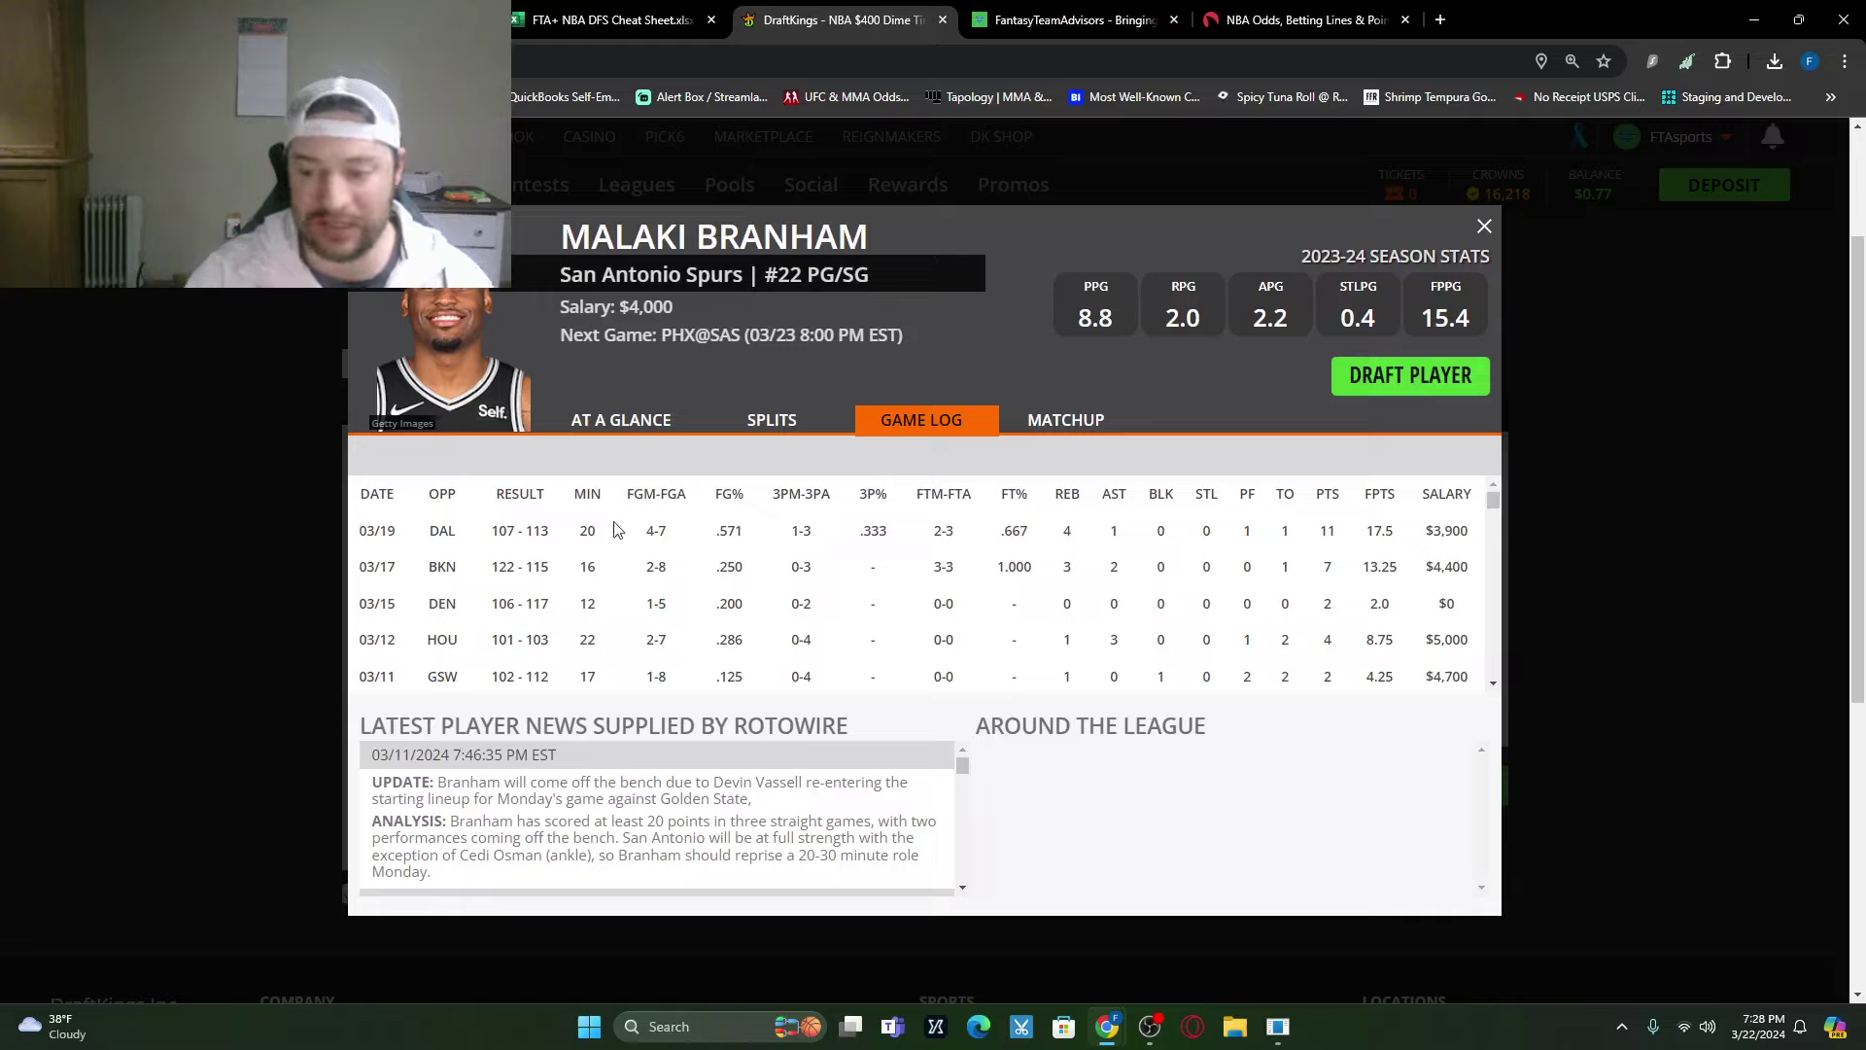
{"action": "left_click", "coordinate": [1484, 226]}
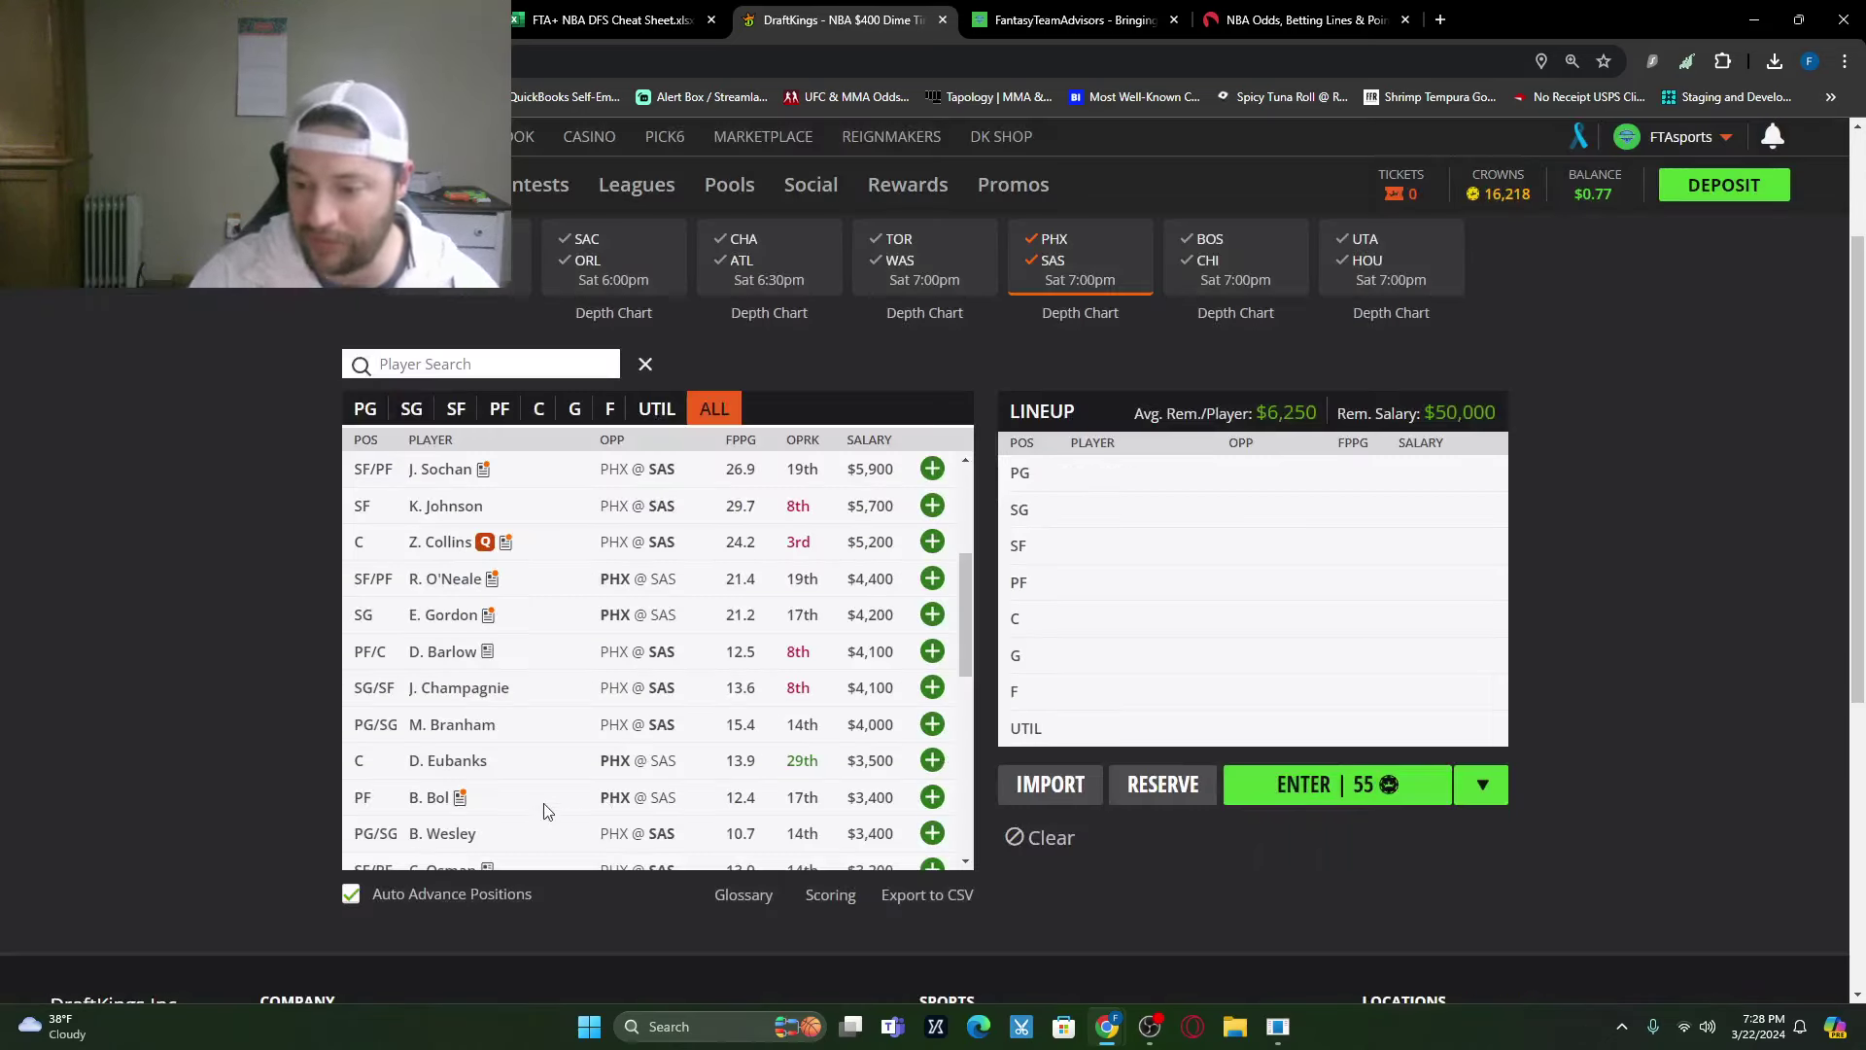
{"action": "left_click", "coordinate": [429, 798]}
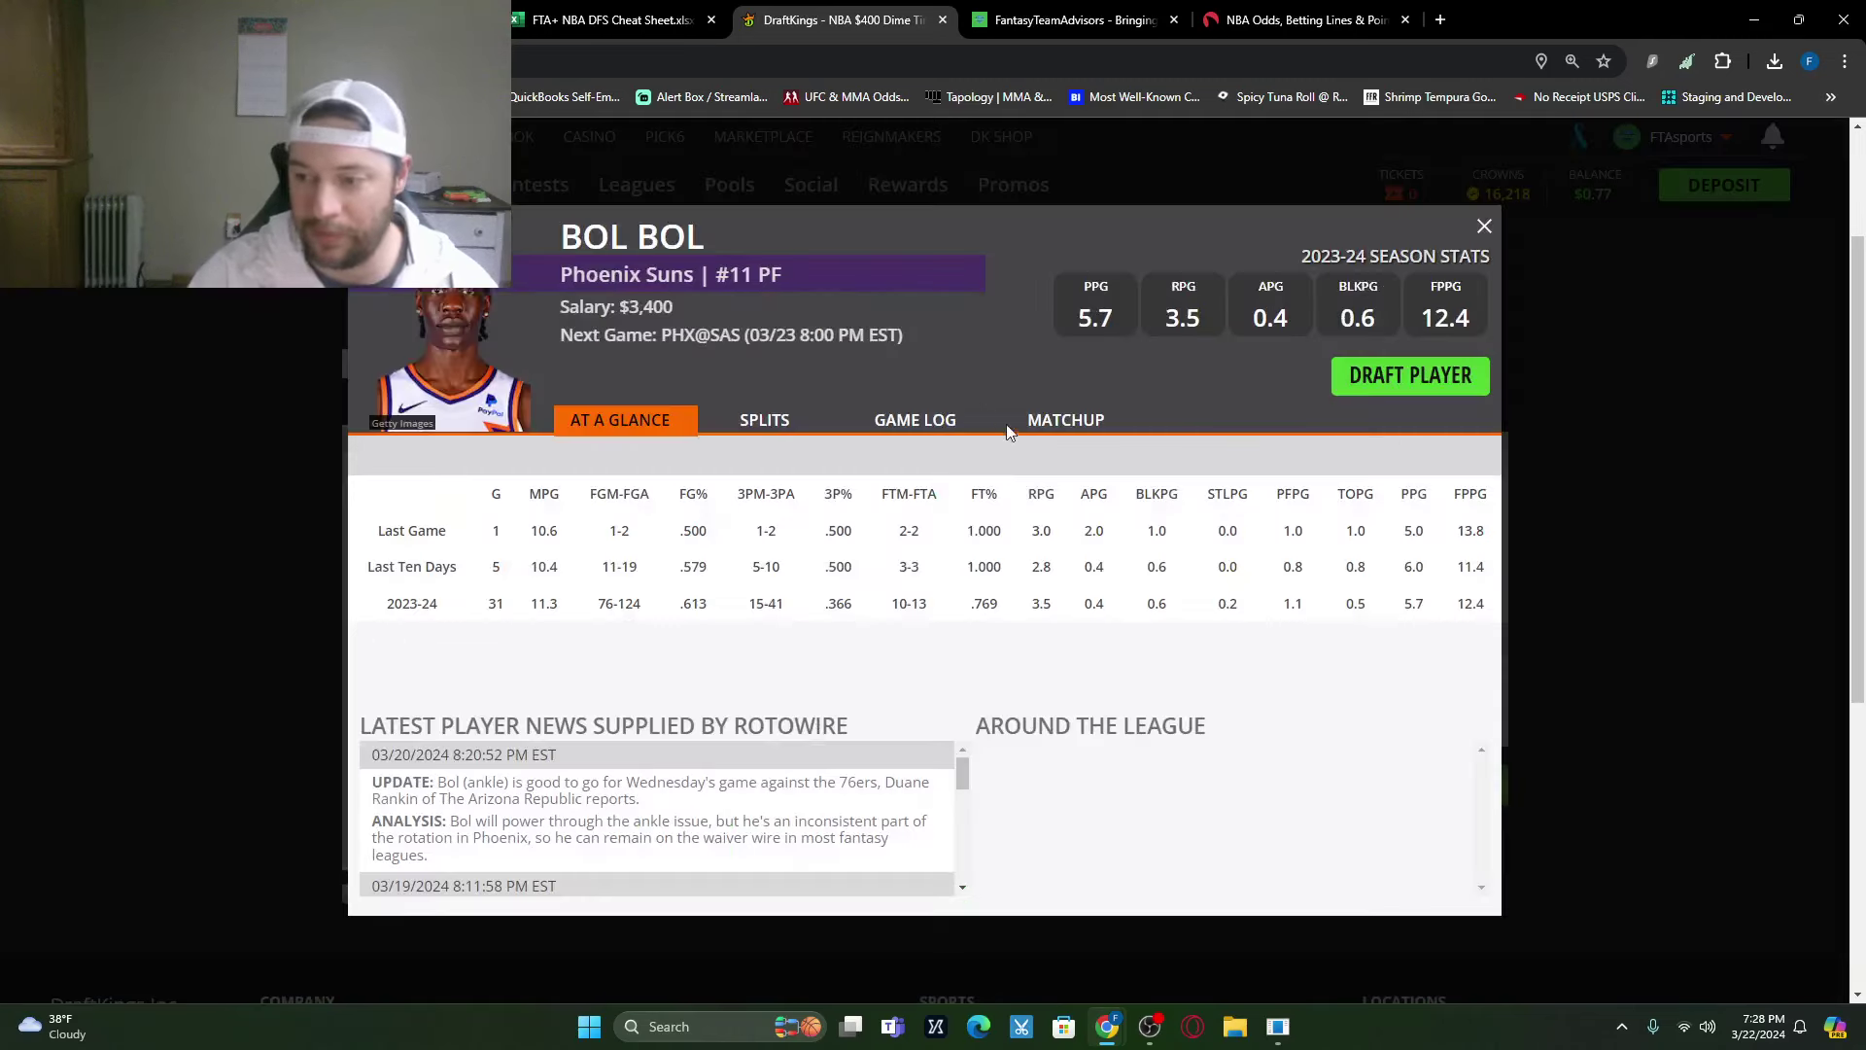
{"action": "left_click", "coordinate": [919, 421]}
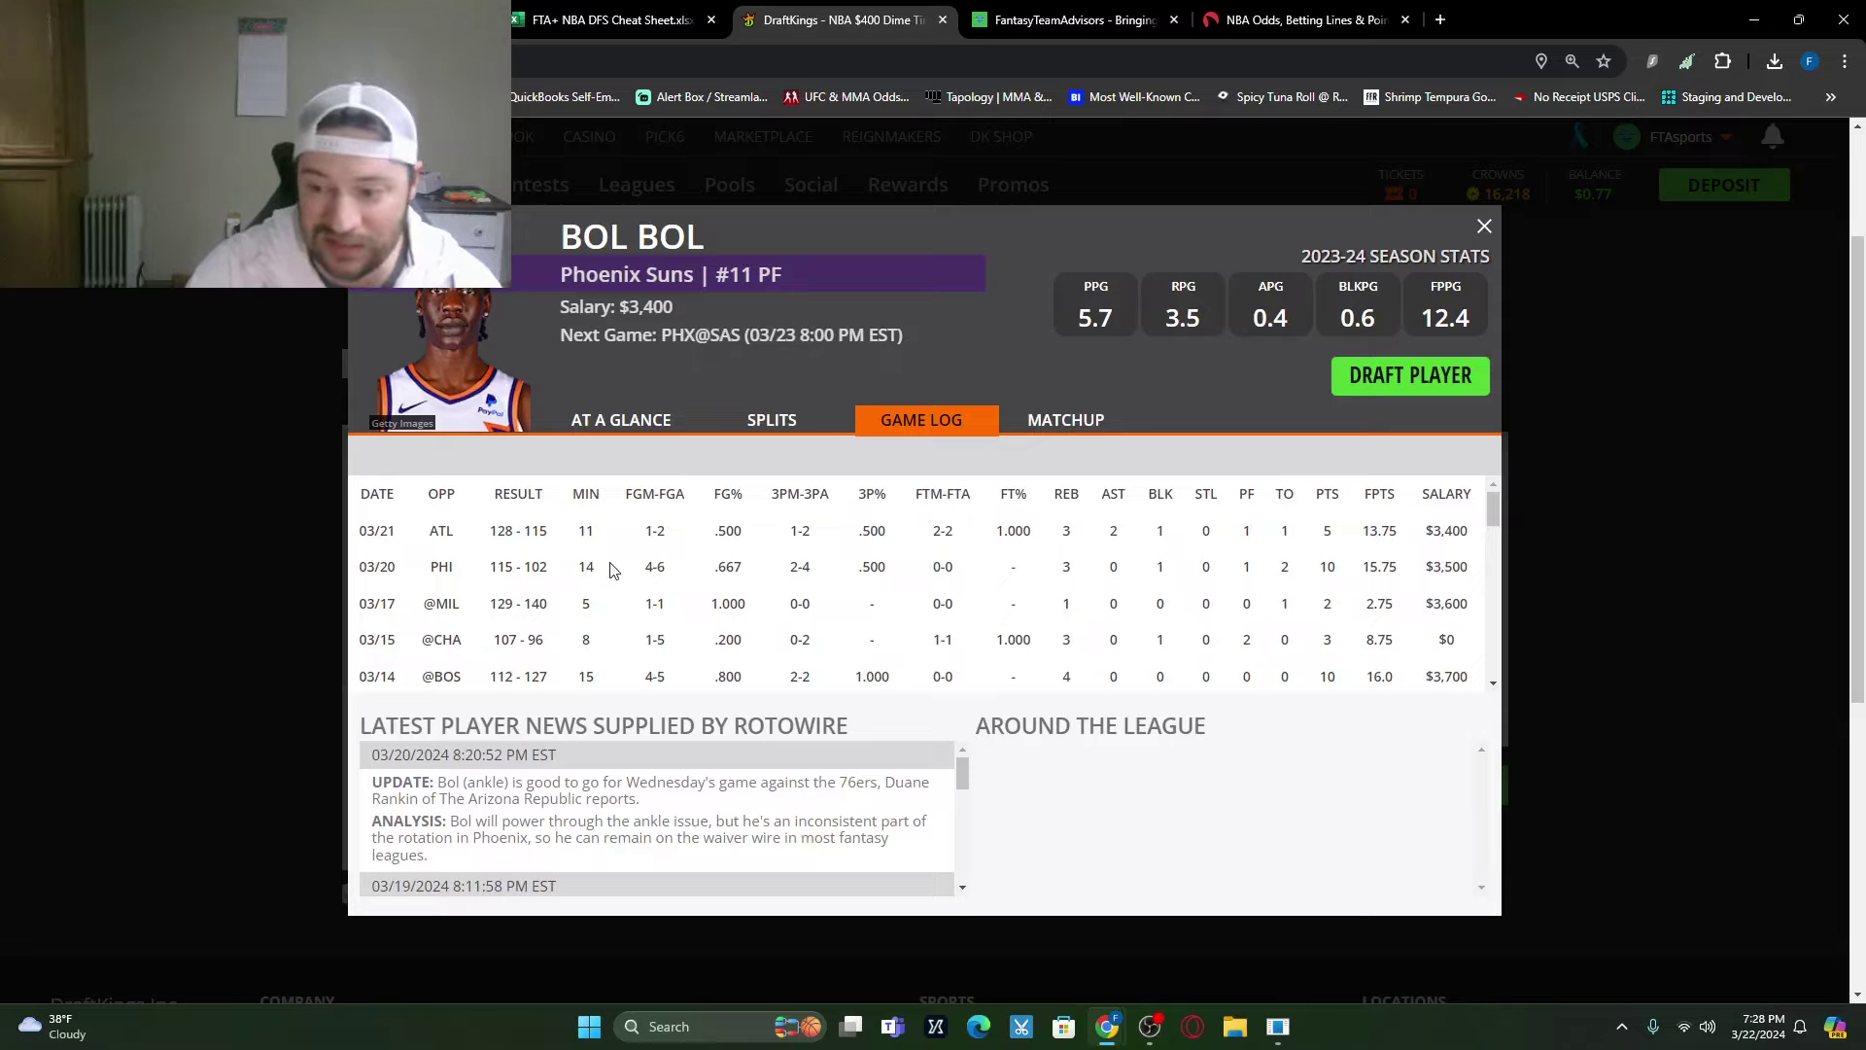
{"action": "left_click", "coordinate": [1485, 230]}
Step: Clear the PHX @ SAS filter and narrow the pool to the BOS @ CHI game
{"action": "scroll", "coordinate": [574, 739], "scroll_direction": "up", "scroll_amount": 2}
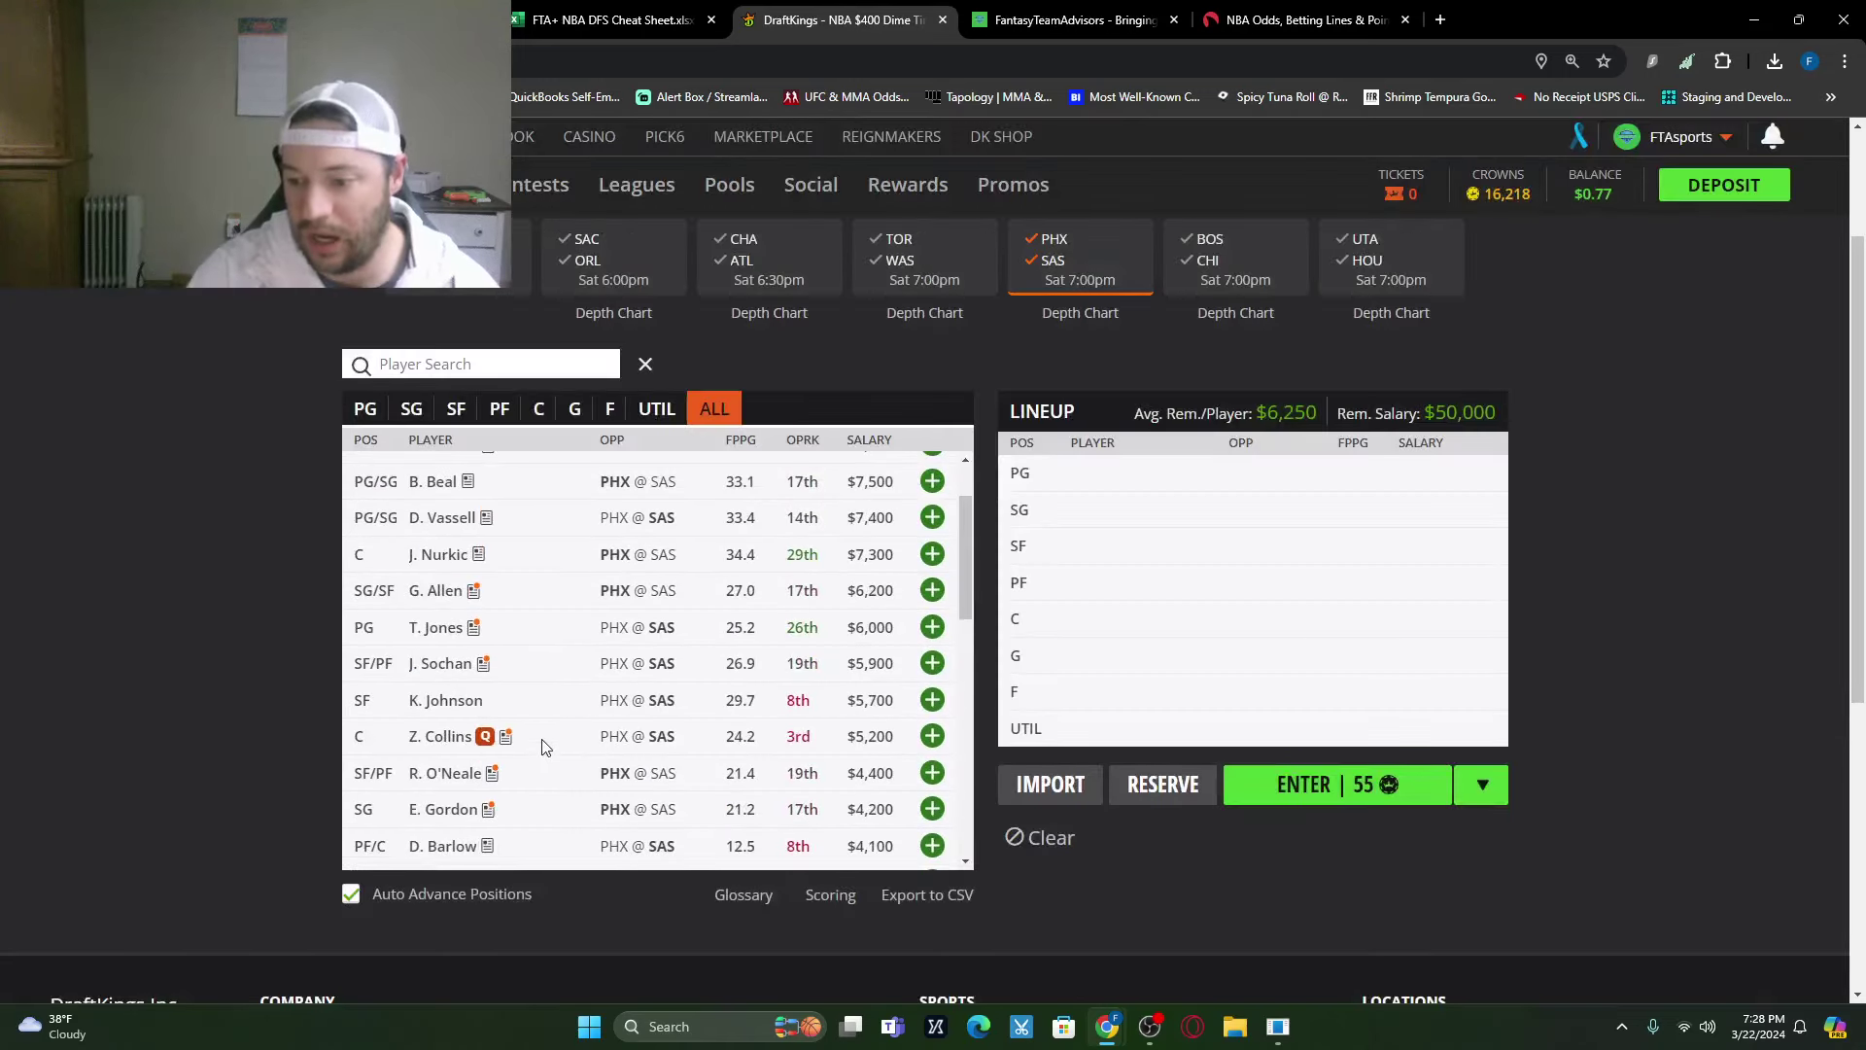
{"action": "scroll", "coordinate": [549, 755], "scroll_direction": "down", "scroll_amount": 1}
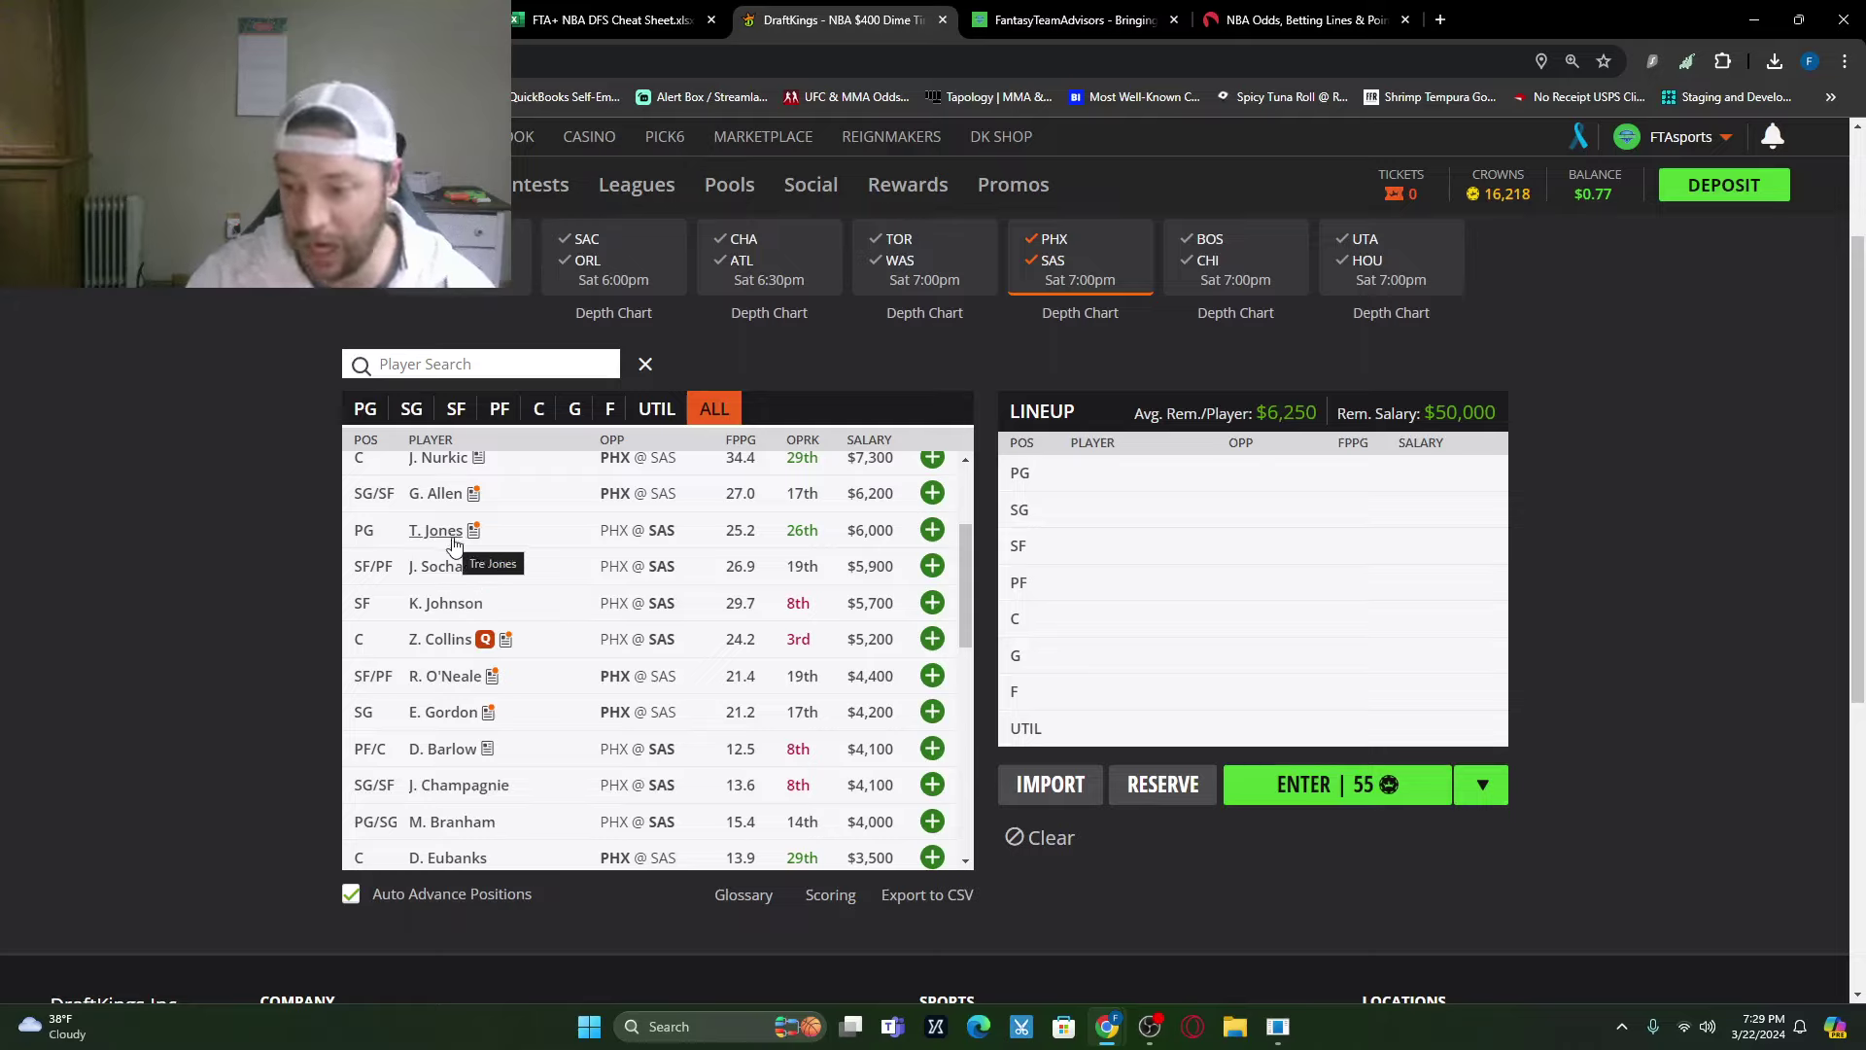
{"action": "scroll", "coordinate": [603, 709], "scroll_direction": "up", "scroll_amount": 2}
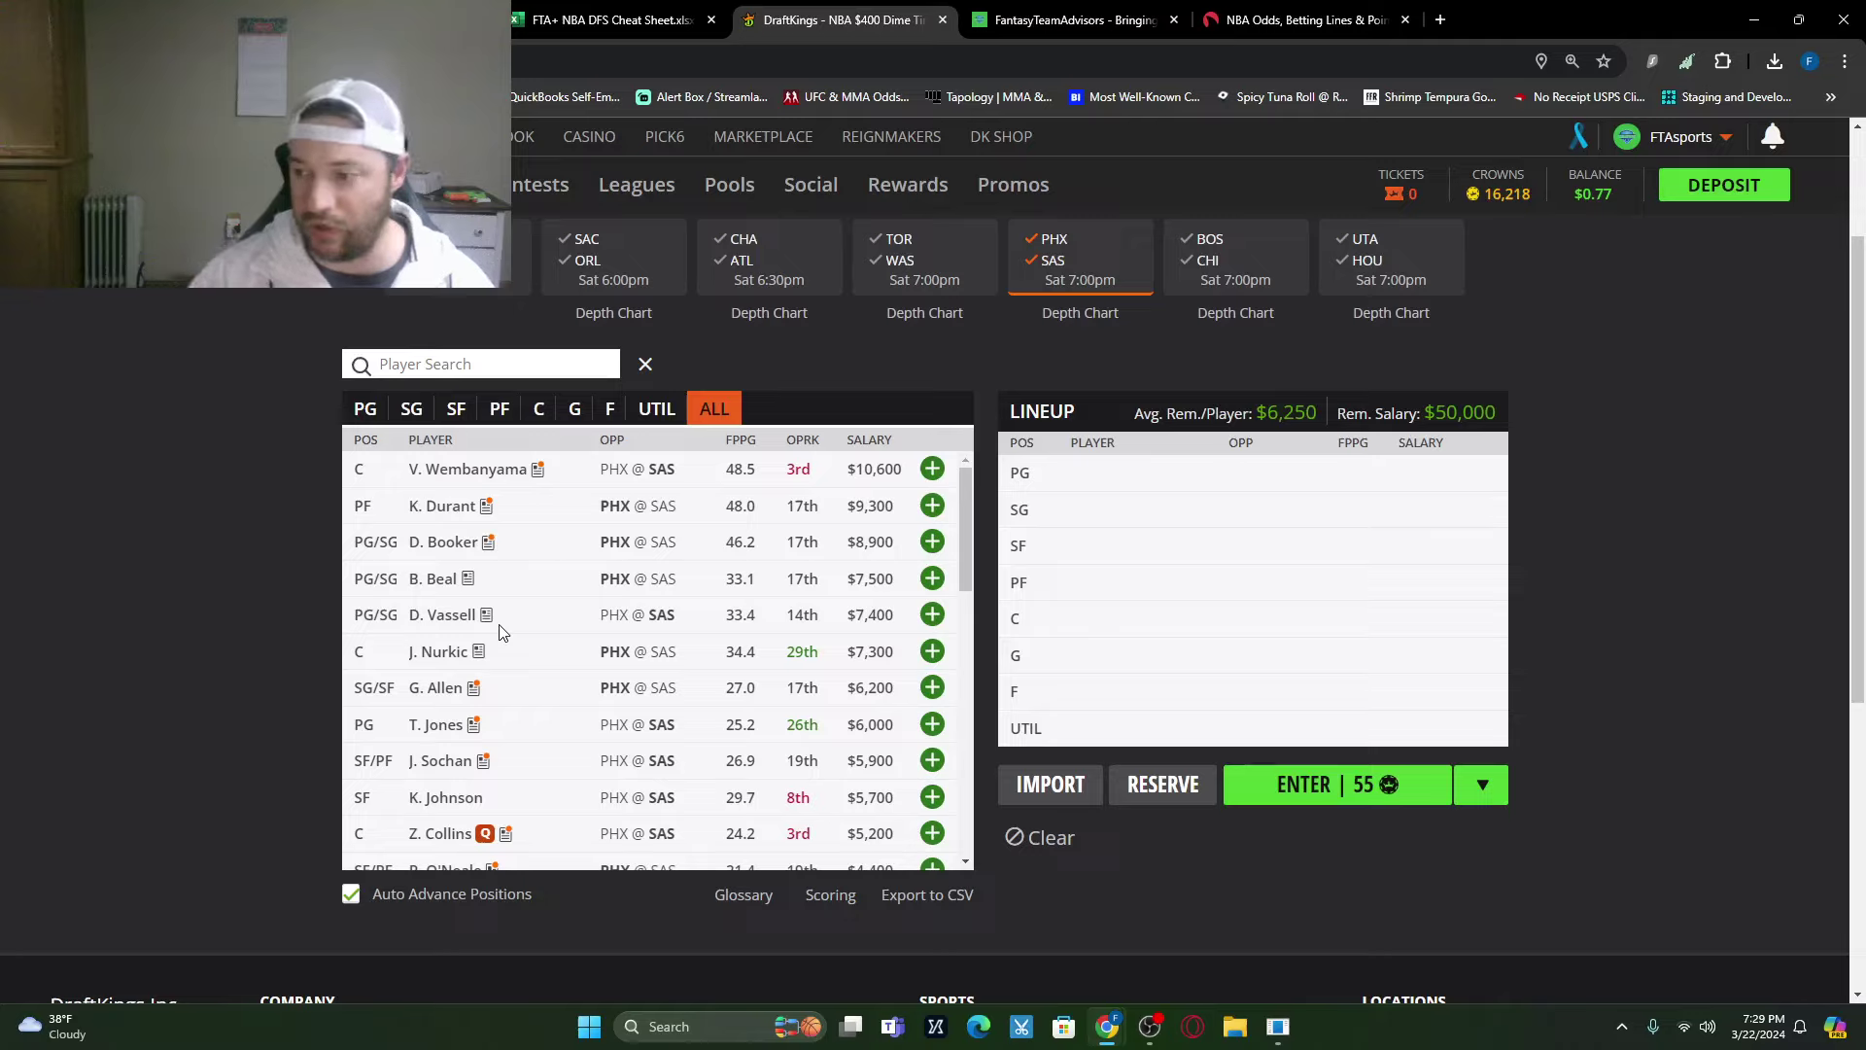
{"action": "left_click", "coordinate": [1052, 239]}
{"action": "left_click", "coordinate": [1052, 261]}
{"action": "left_click", "coordinate": [1208, 241]}
{"action": "left_click", "coordinate": [1207, 260]}
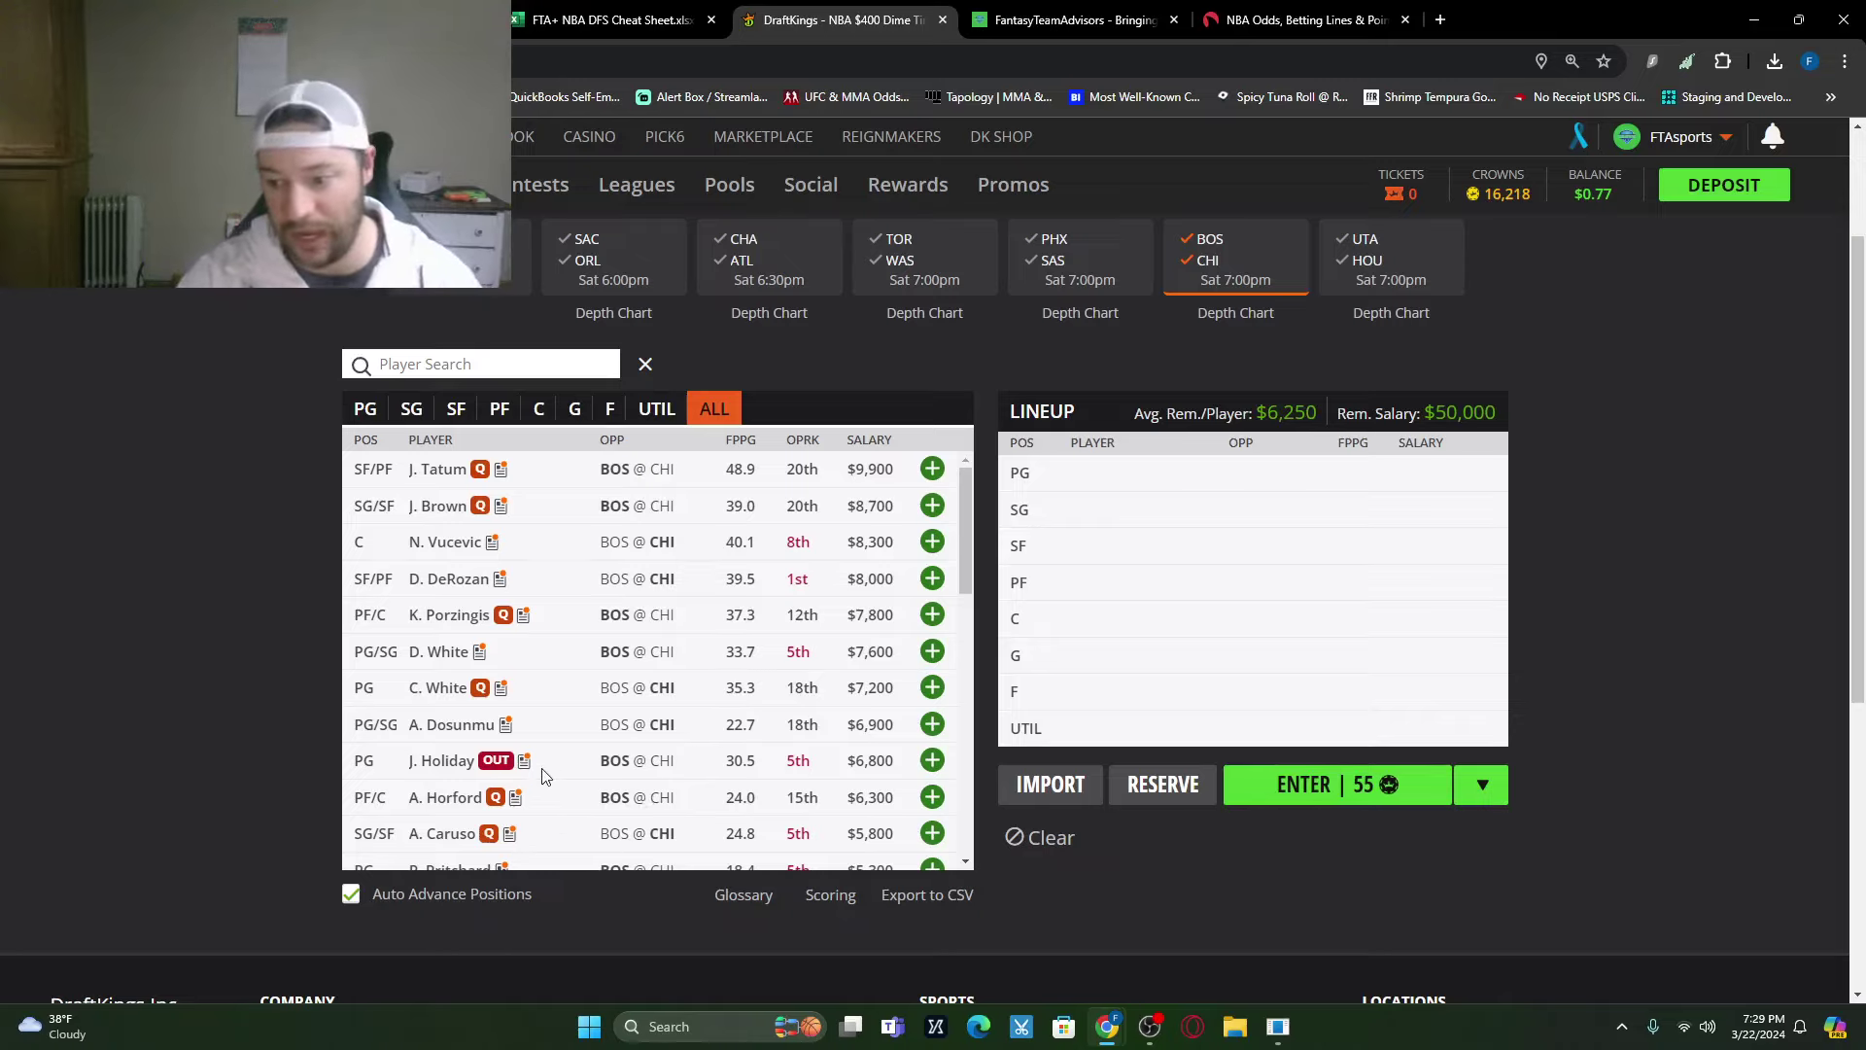
{"action": "scroll", "coordinate": [544, 774], "scroll_direction": "down", "scroll_amount": 1}
{"action": "scroll", "coordinate": [544, 775], "scroll_direction": "down", "scroll_amount": 2}
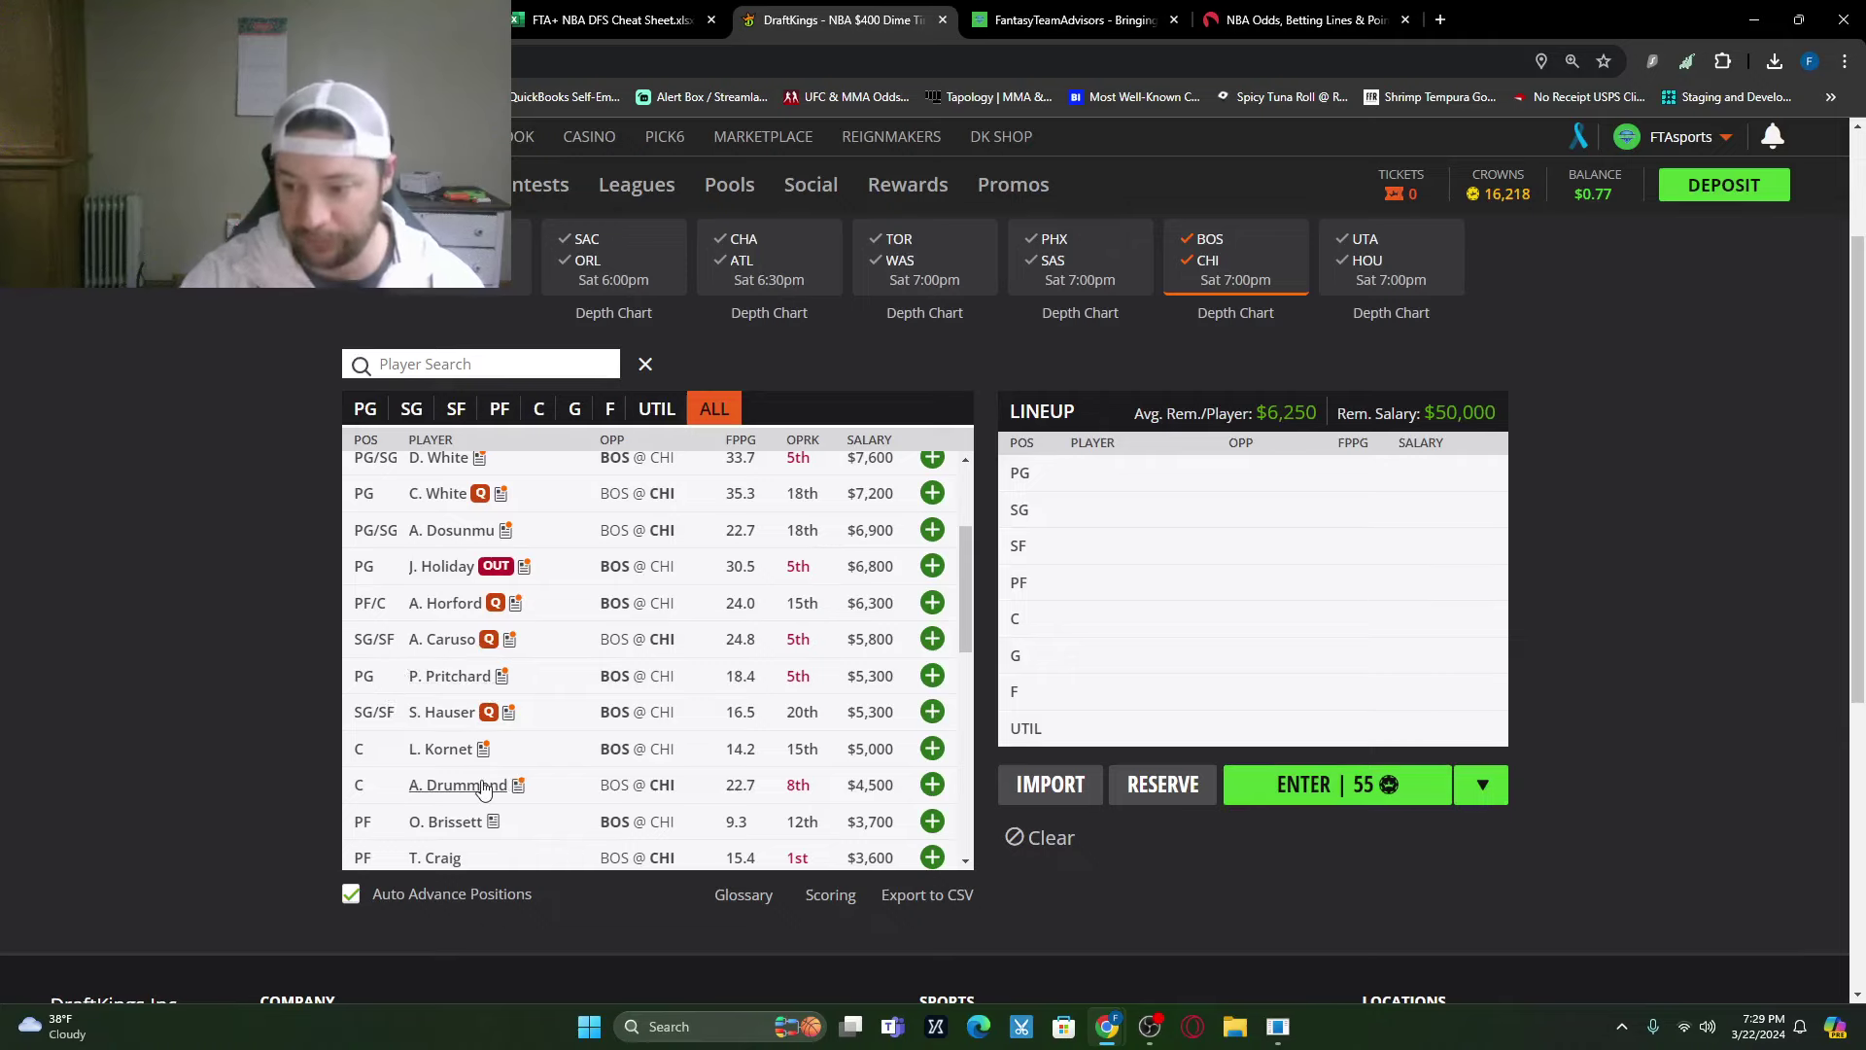
{"action": "left_click", "coordinate": [449, 822]}
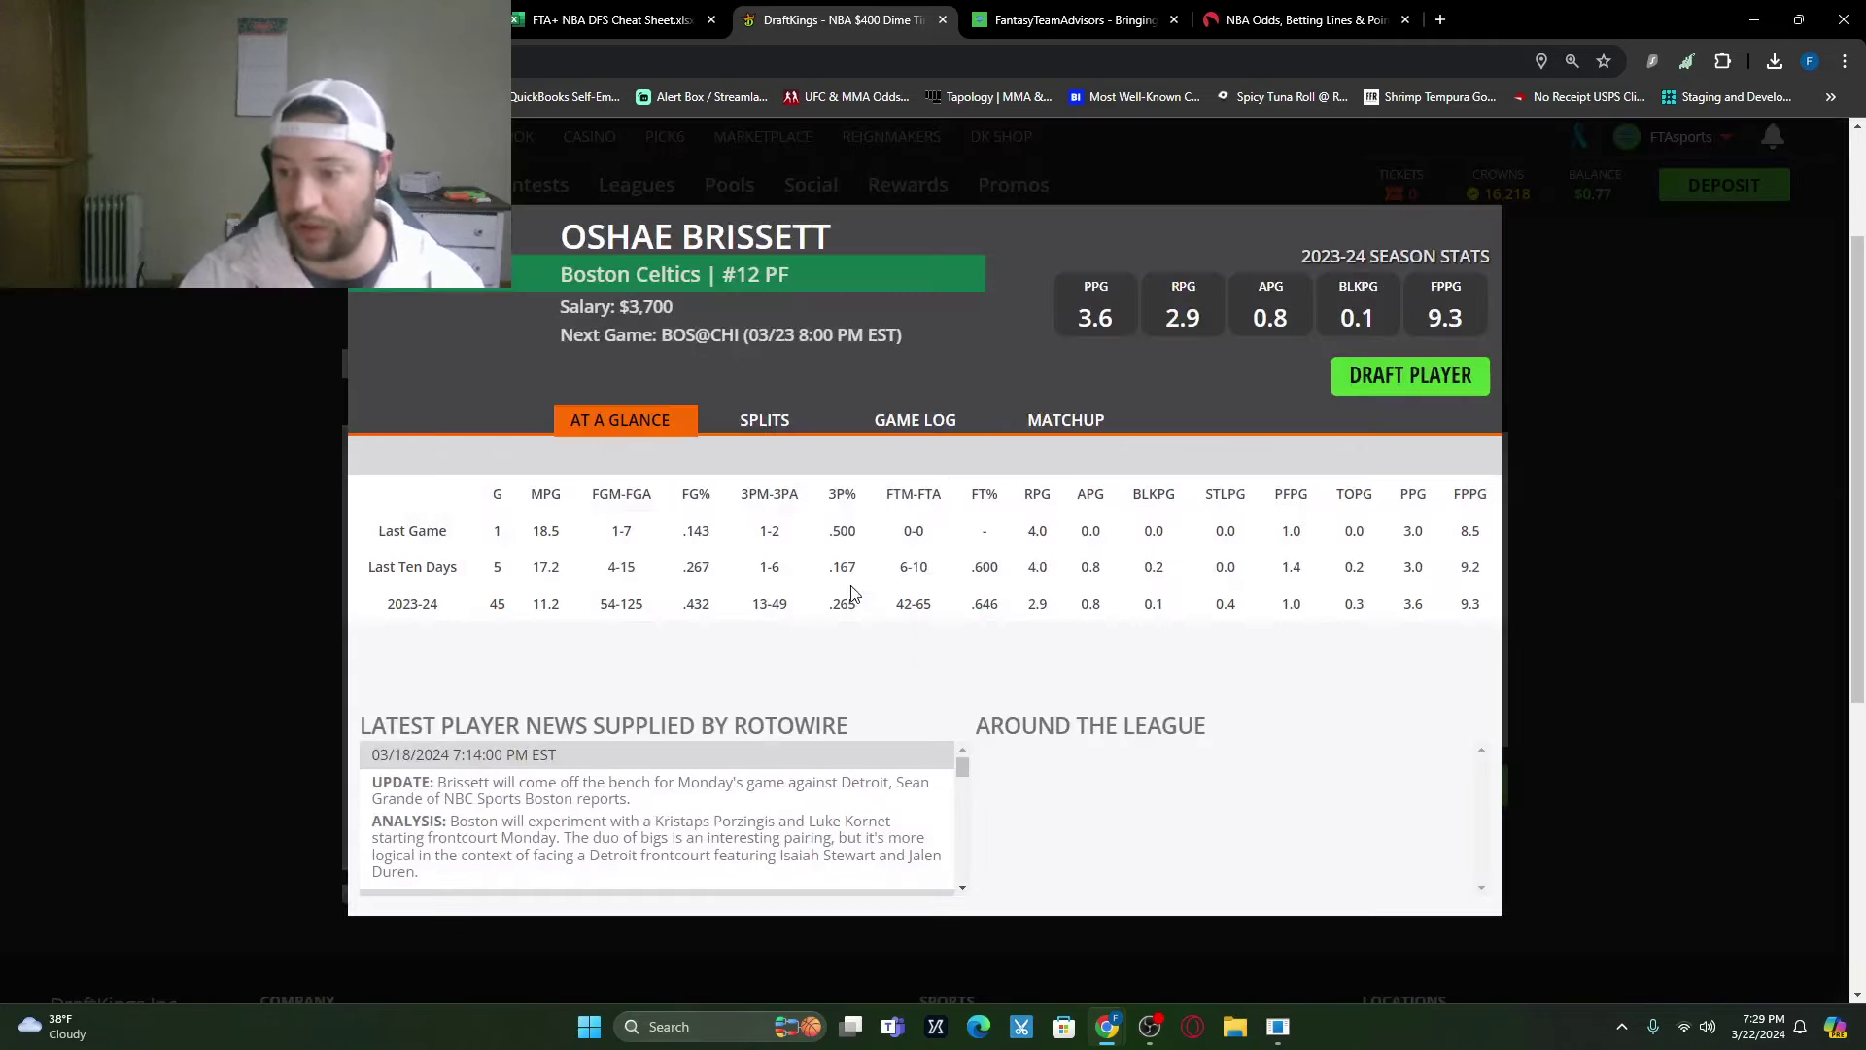
{"action": "left_click", "coordinate": [914, 410]}
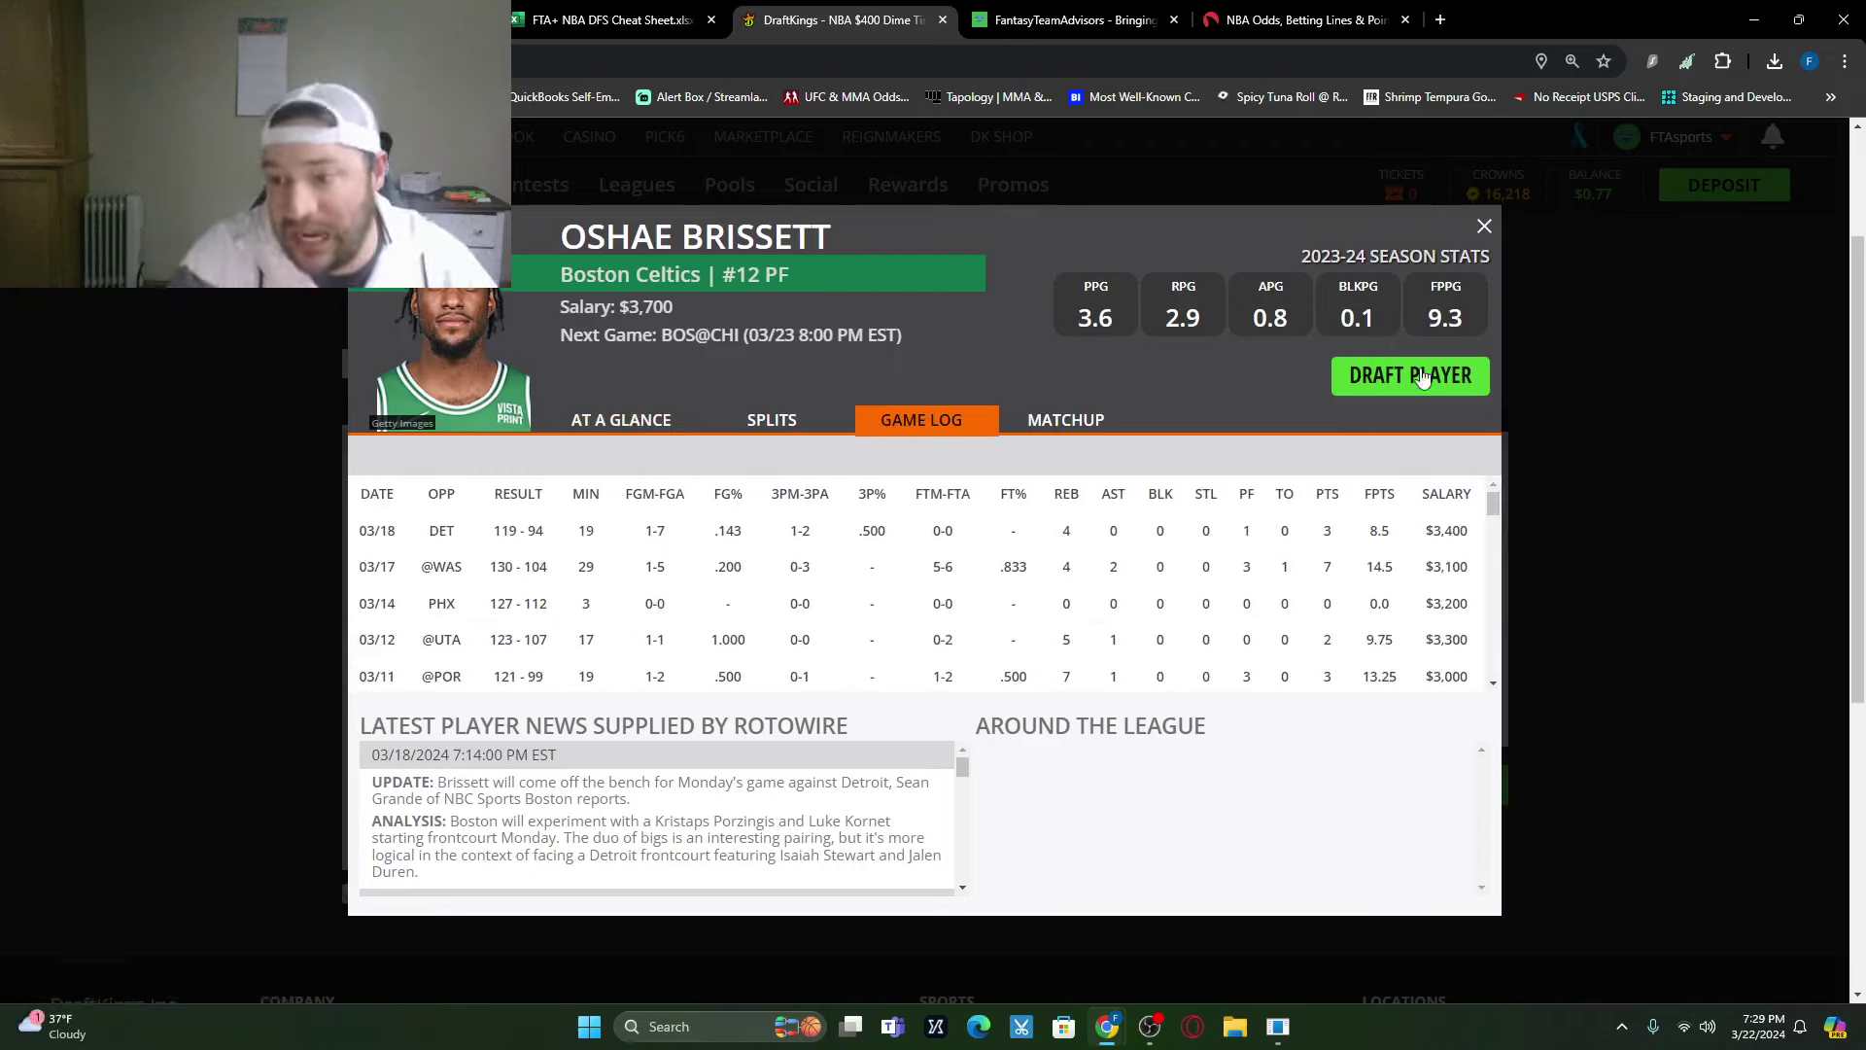
{"action": "left_click", "coordinate": [1484, 224]}
{"action": "scroll", "coordinate": [500, 692], "scroll_direction": "down", "scroll_amount": 2}
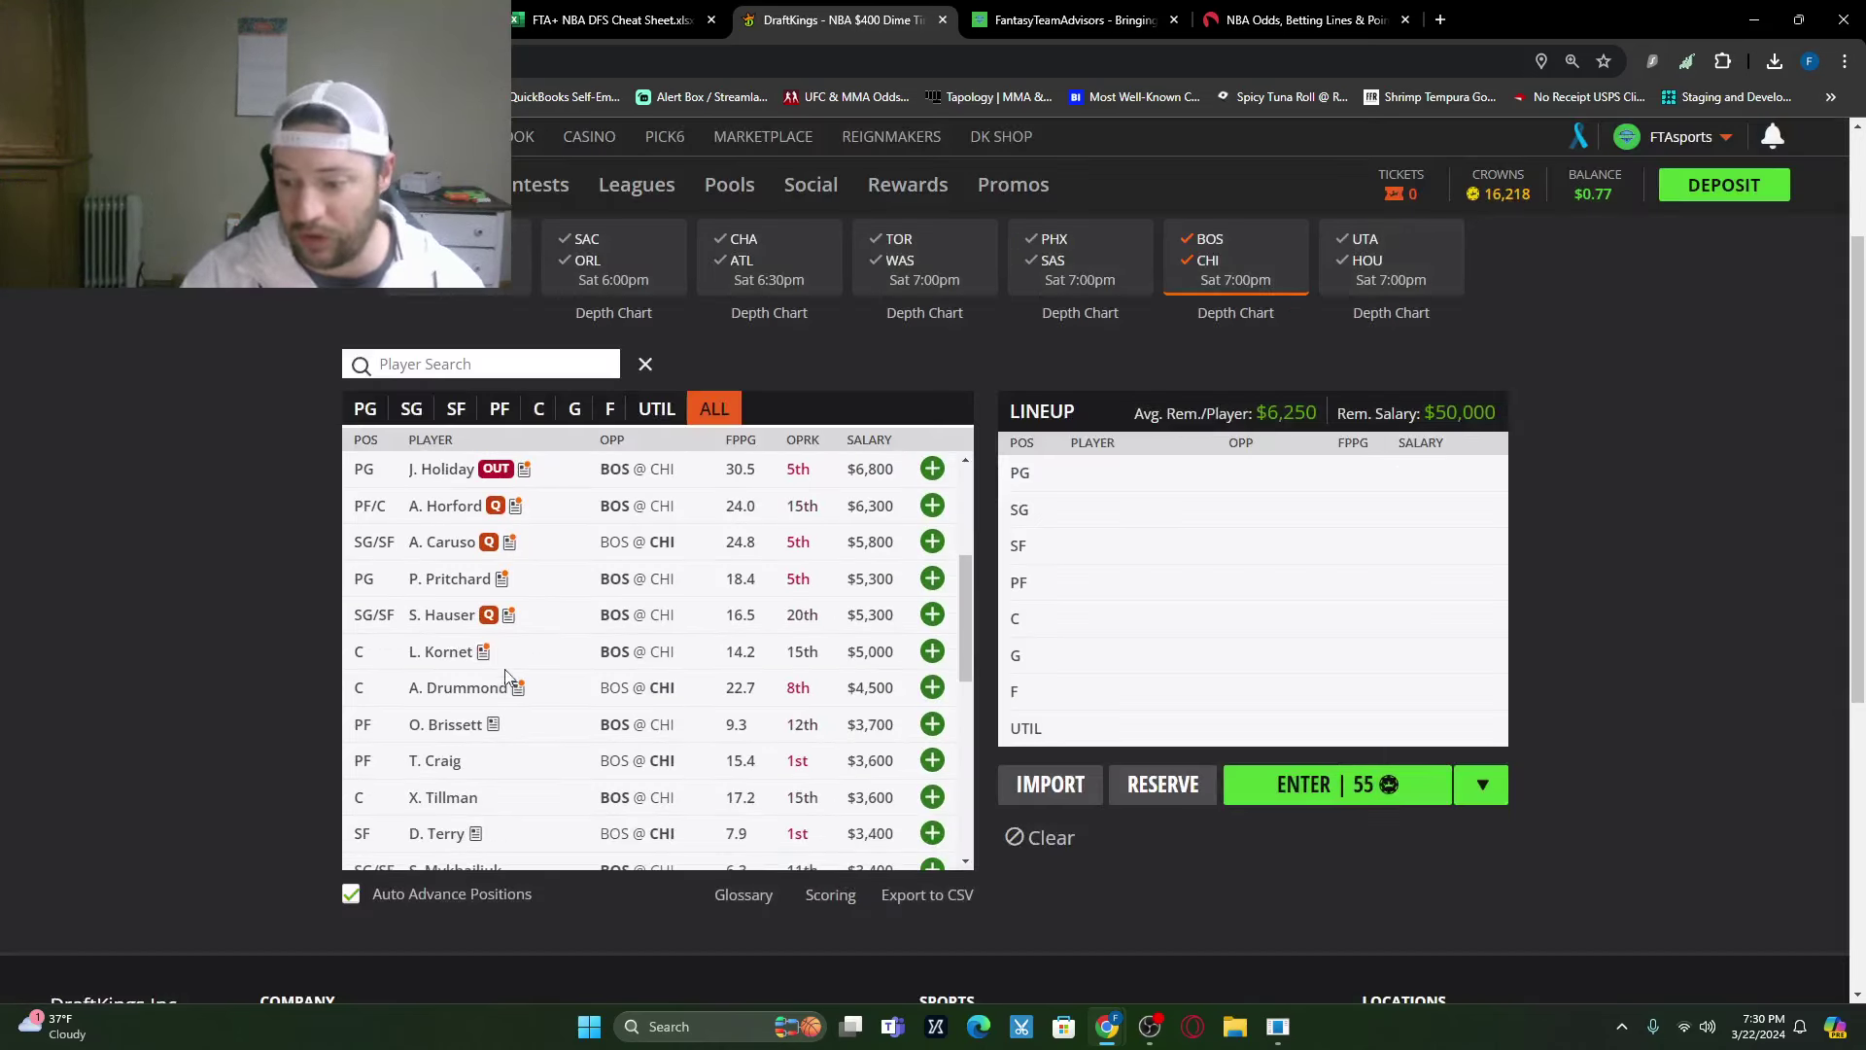
{"action": "left_click", "coordinate": [443, 799]}
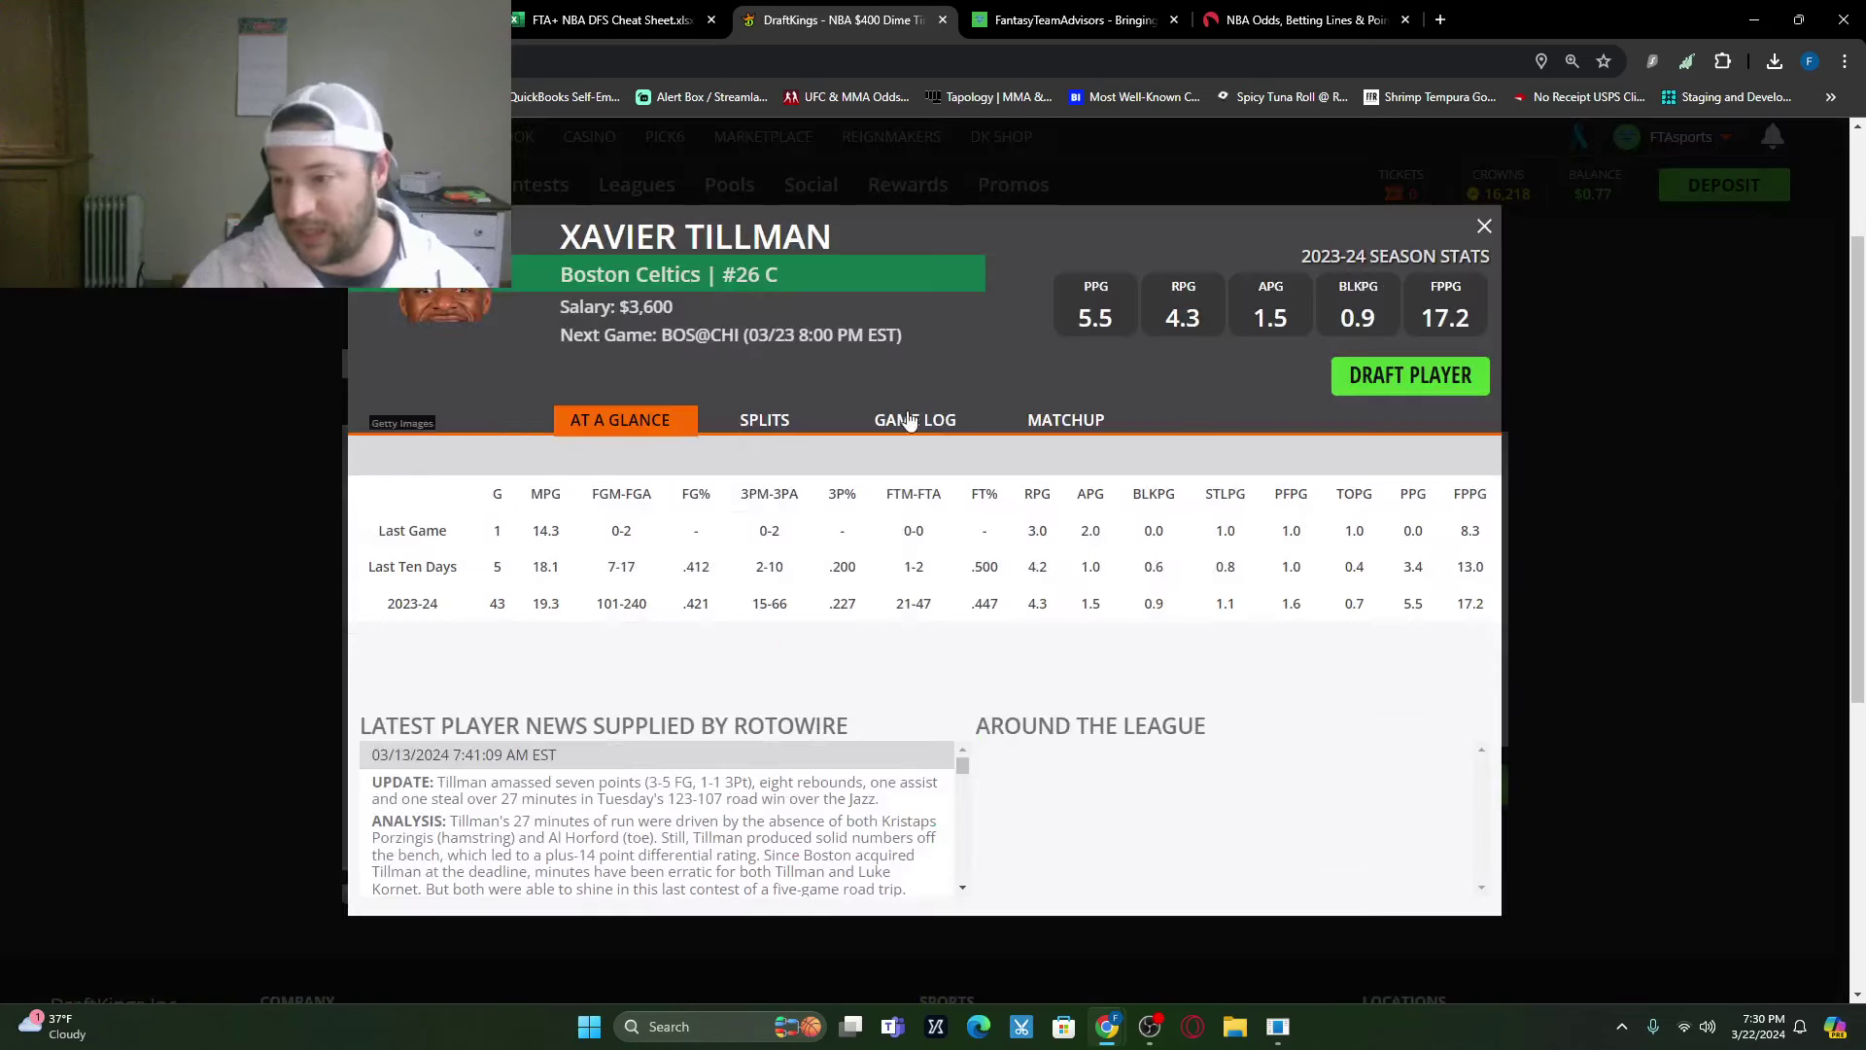
{"action": "left_click", "coordinate": [908, 420]}
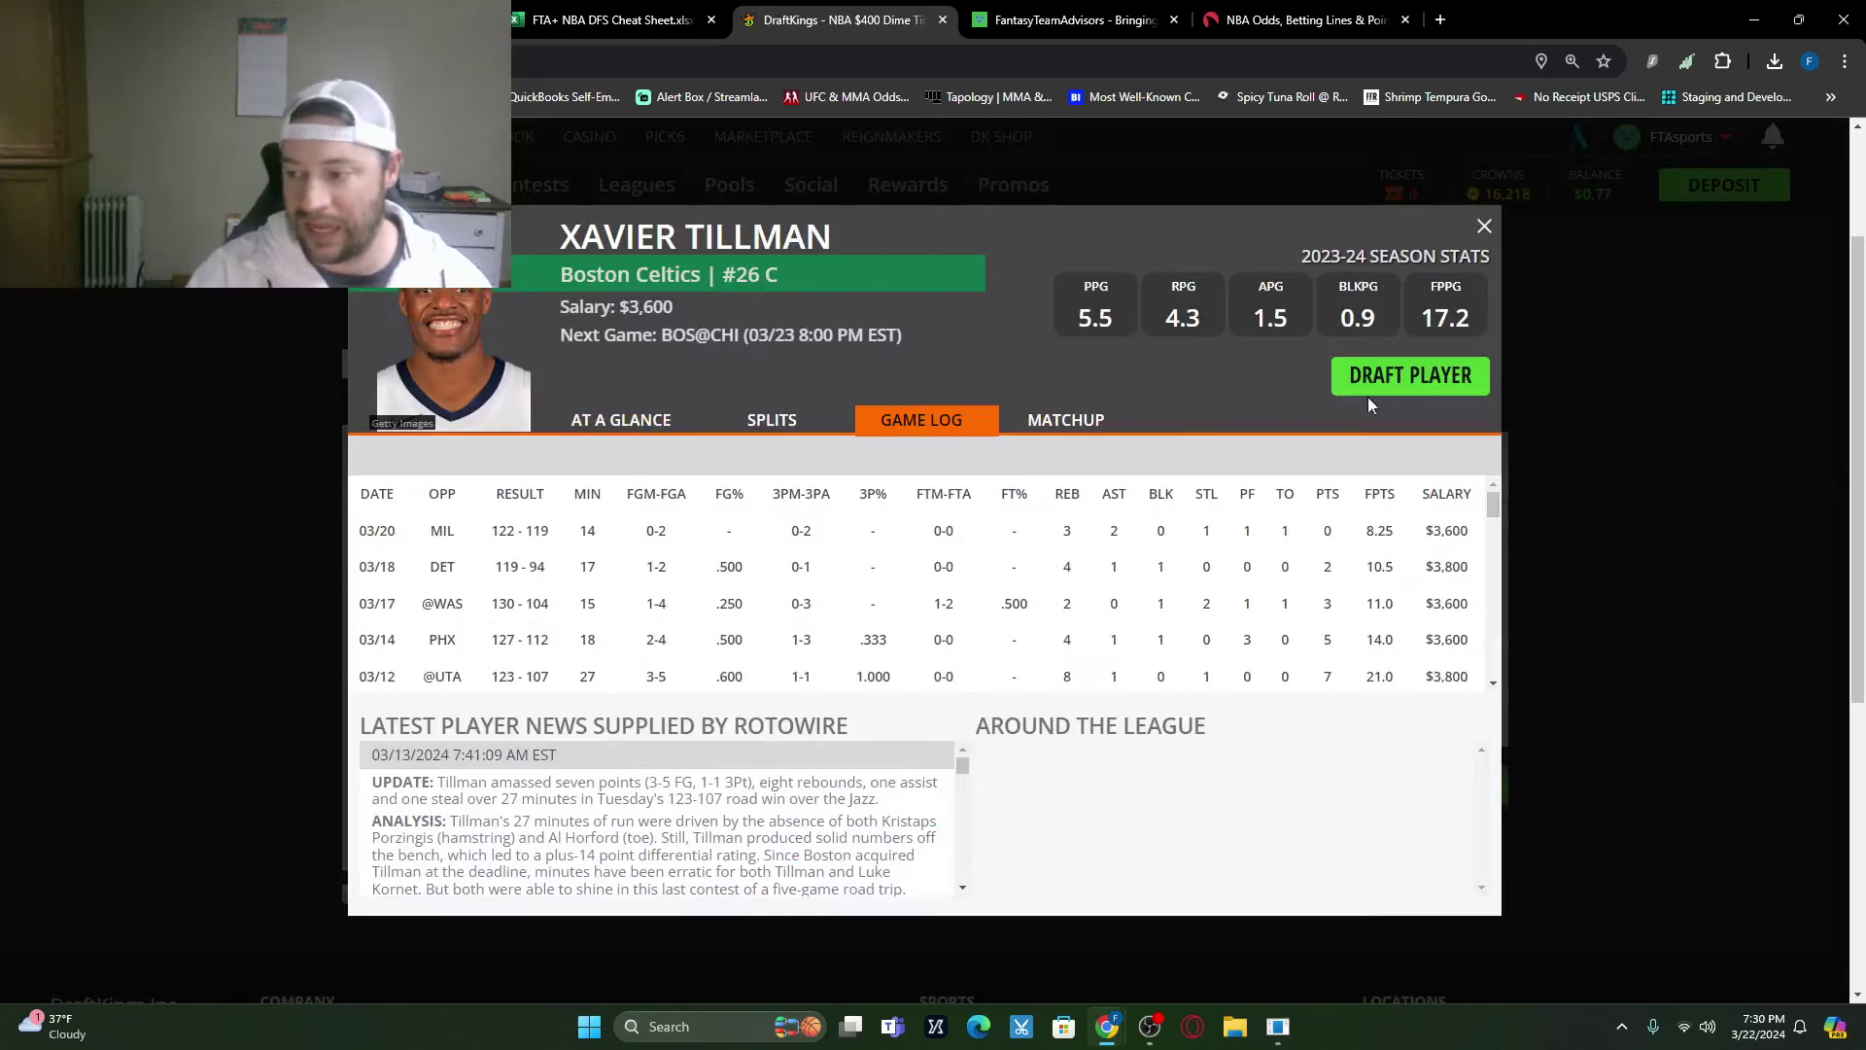
{"action": "left_click", "coordinate": [1484, 225]}
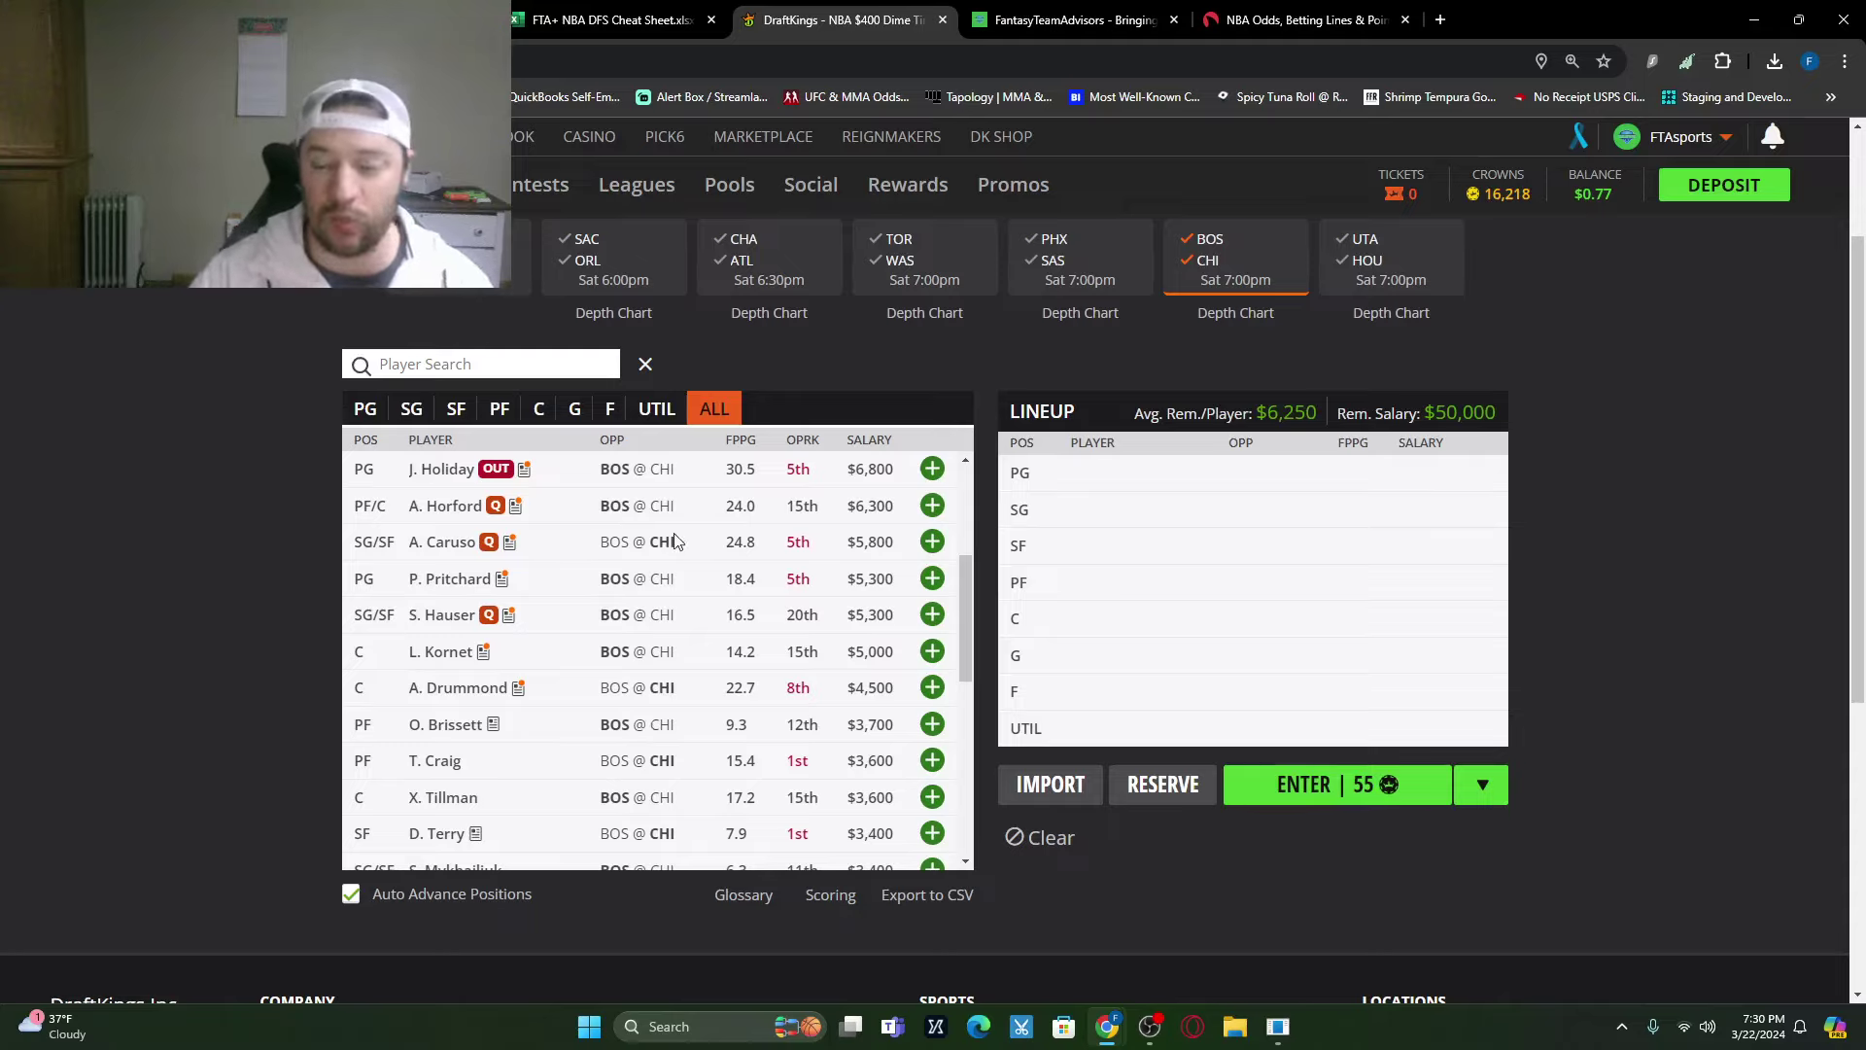
{"action": "scroll", "coordinate": [661, 650], "scroll_direction": "up", "scroll_amount": 3}
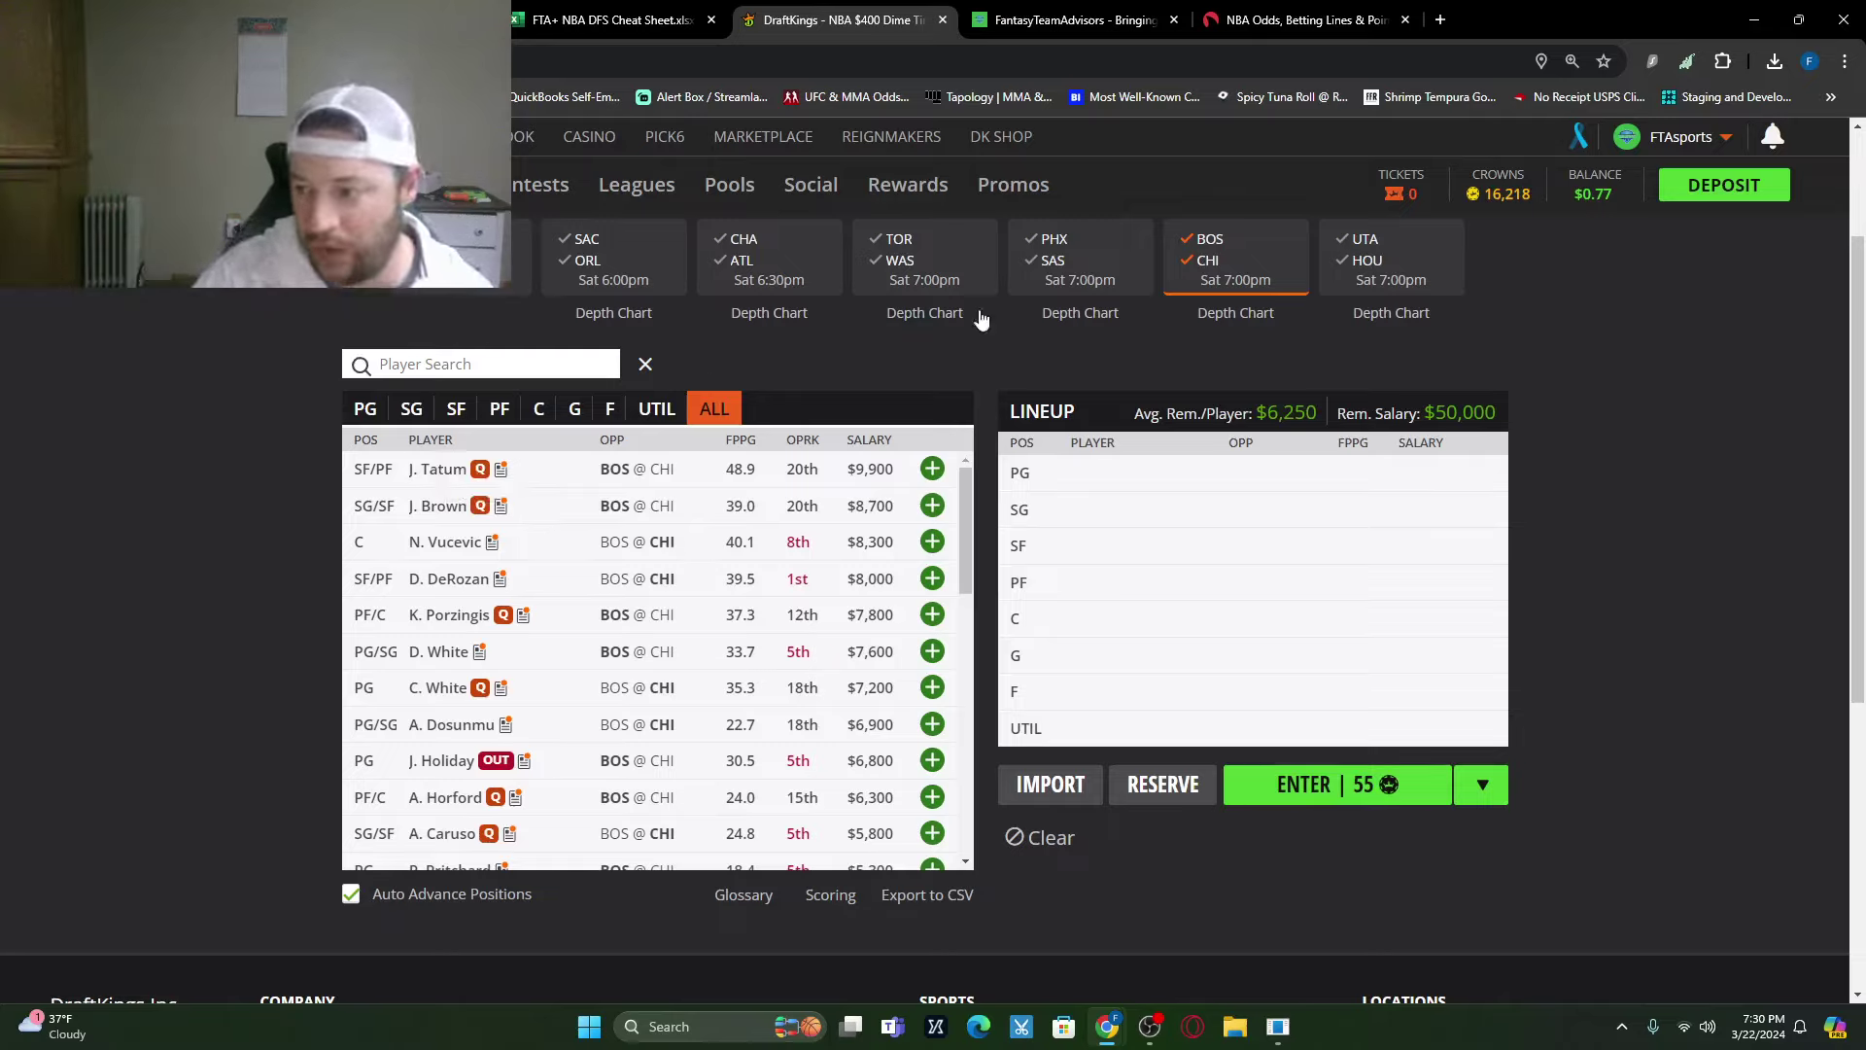
Step: Filter the player pool to the Utah–Houston game
{"action": "left_click", "coordinate": [1223, 242]}
{"action": "left_click", "coordinate": [1217, 259]}
{"action": "left_click", "coordinate": [1365, 241]}
{"action": "left_click", "coordinate": [1367, 244]}
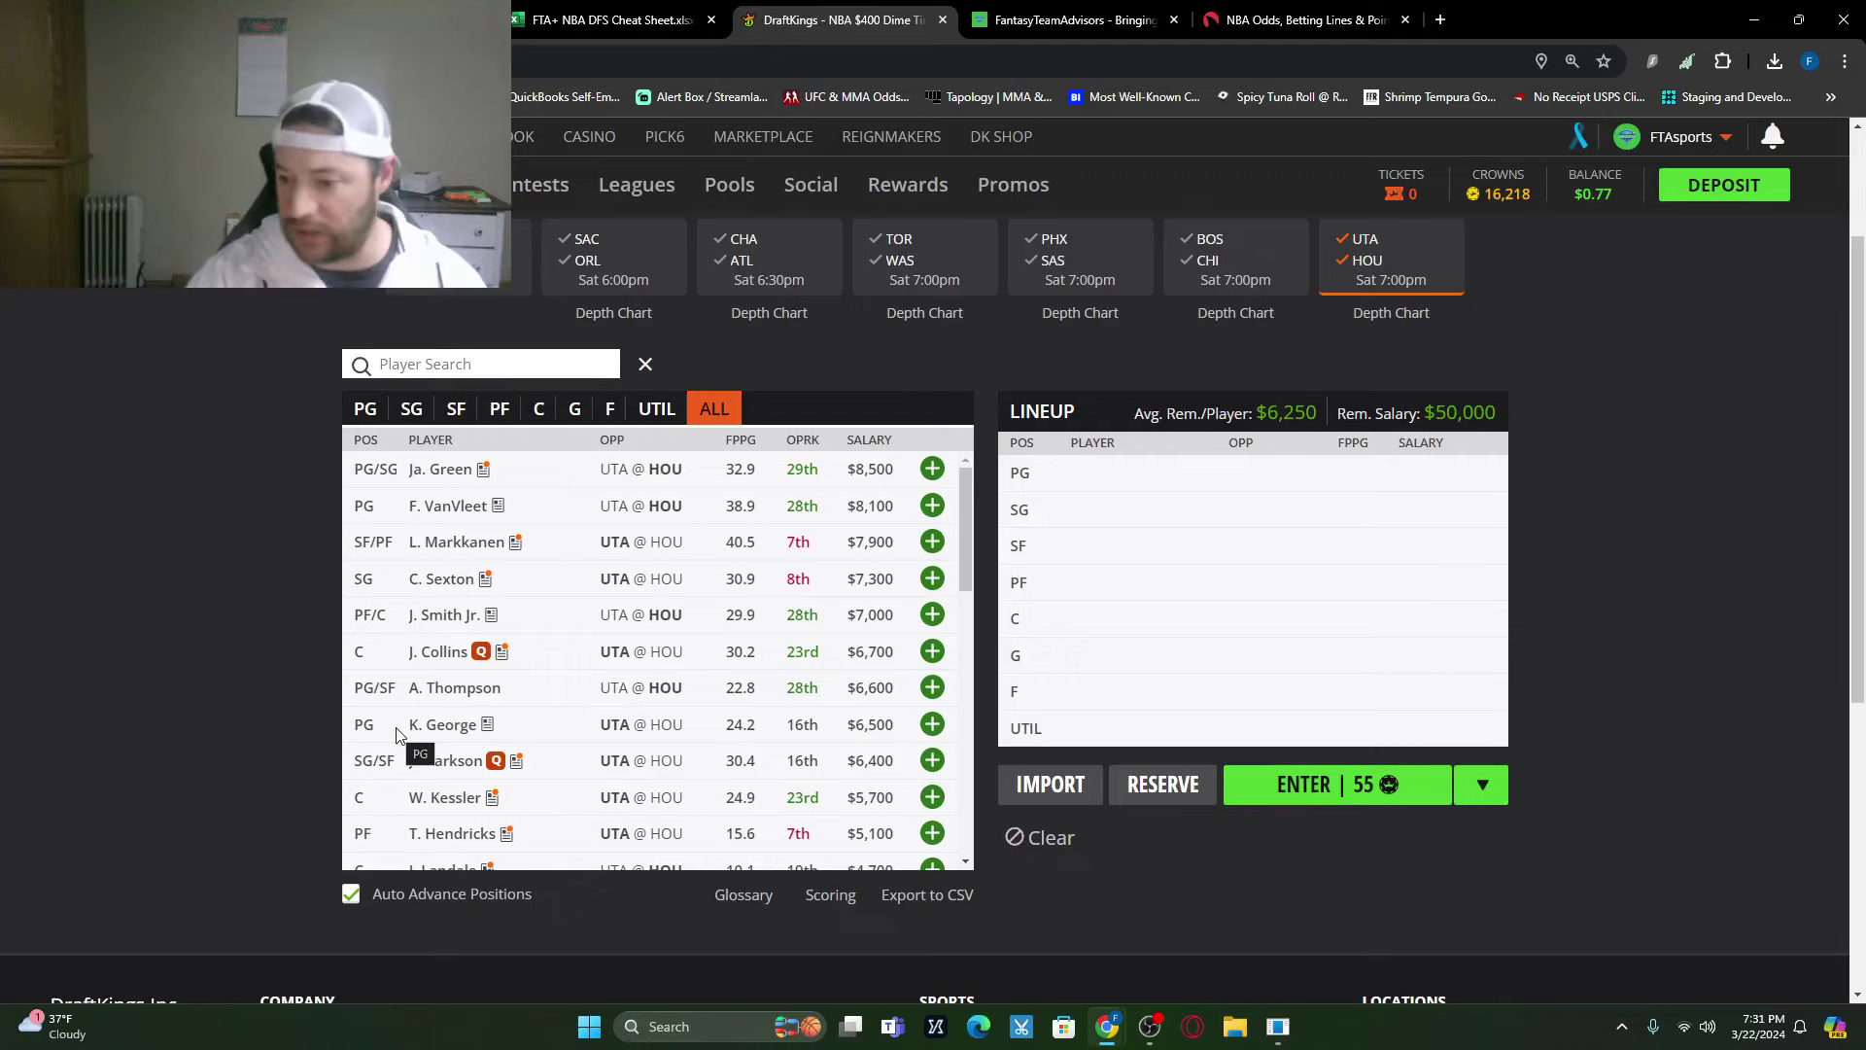
Step: Review Omer Yurtseven's recent game log, then close his player card
{"action": "scroll", "coordinate": [418, 738], "scroll_direction": "down", "scroll_amount": 2}
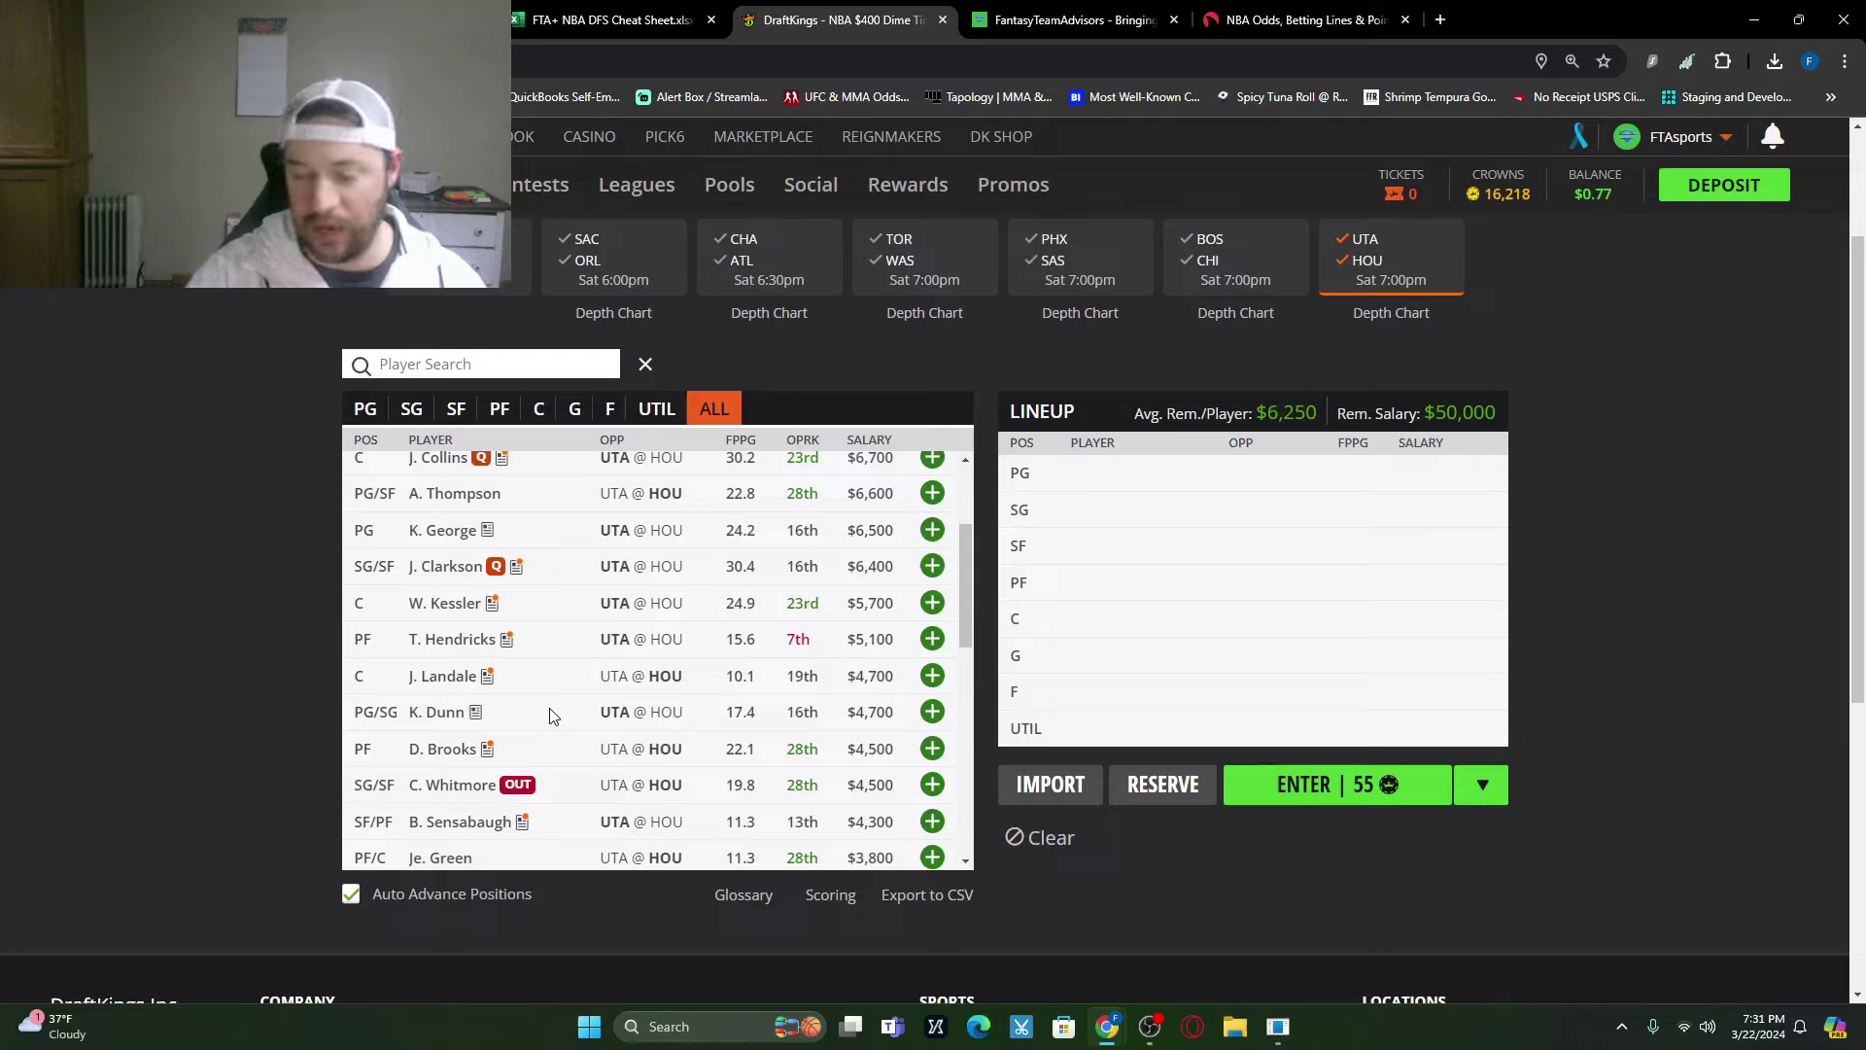
{"action": "scroll", "coordinate": [549, 716], "scroll_direction": "down", "scroll_amount": 2}
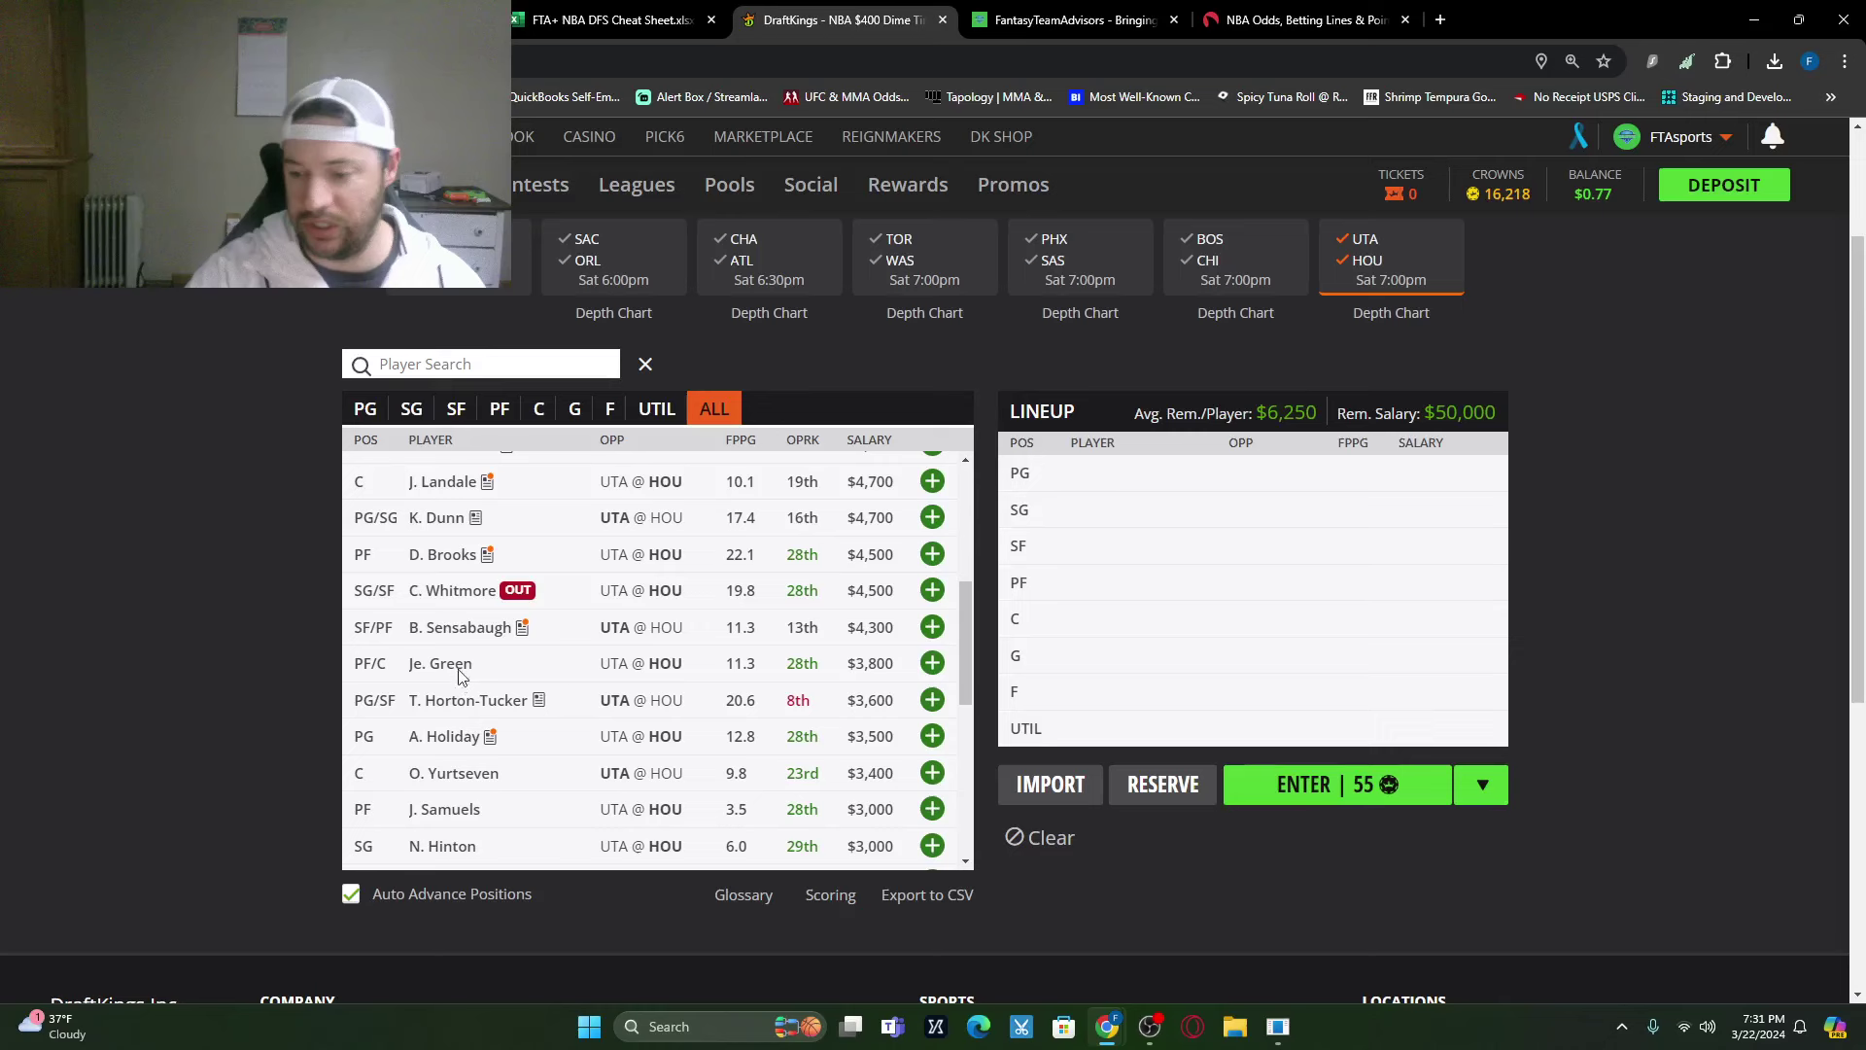
{"action": "left_click", "coordinate": [473, 777]}
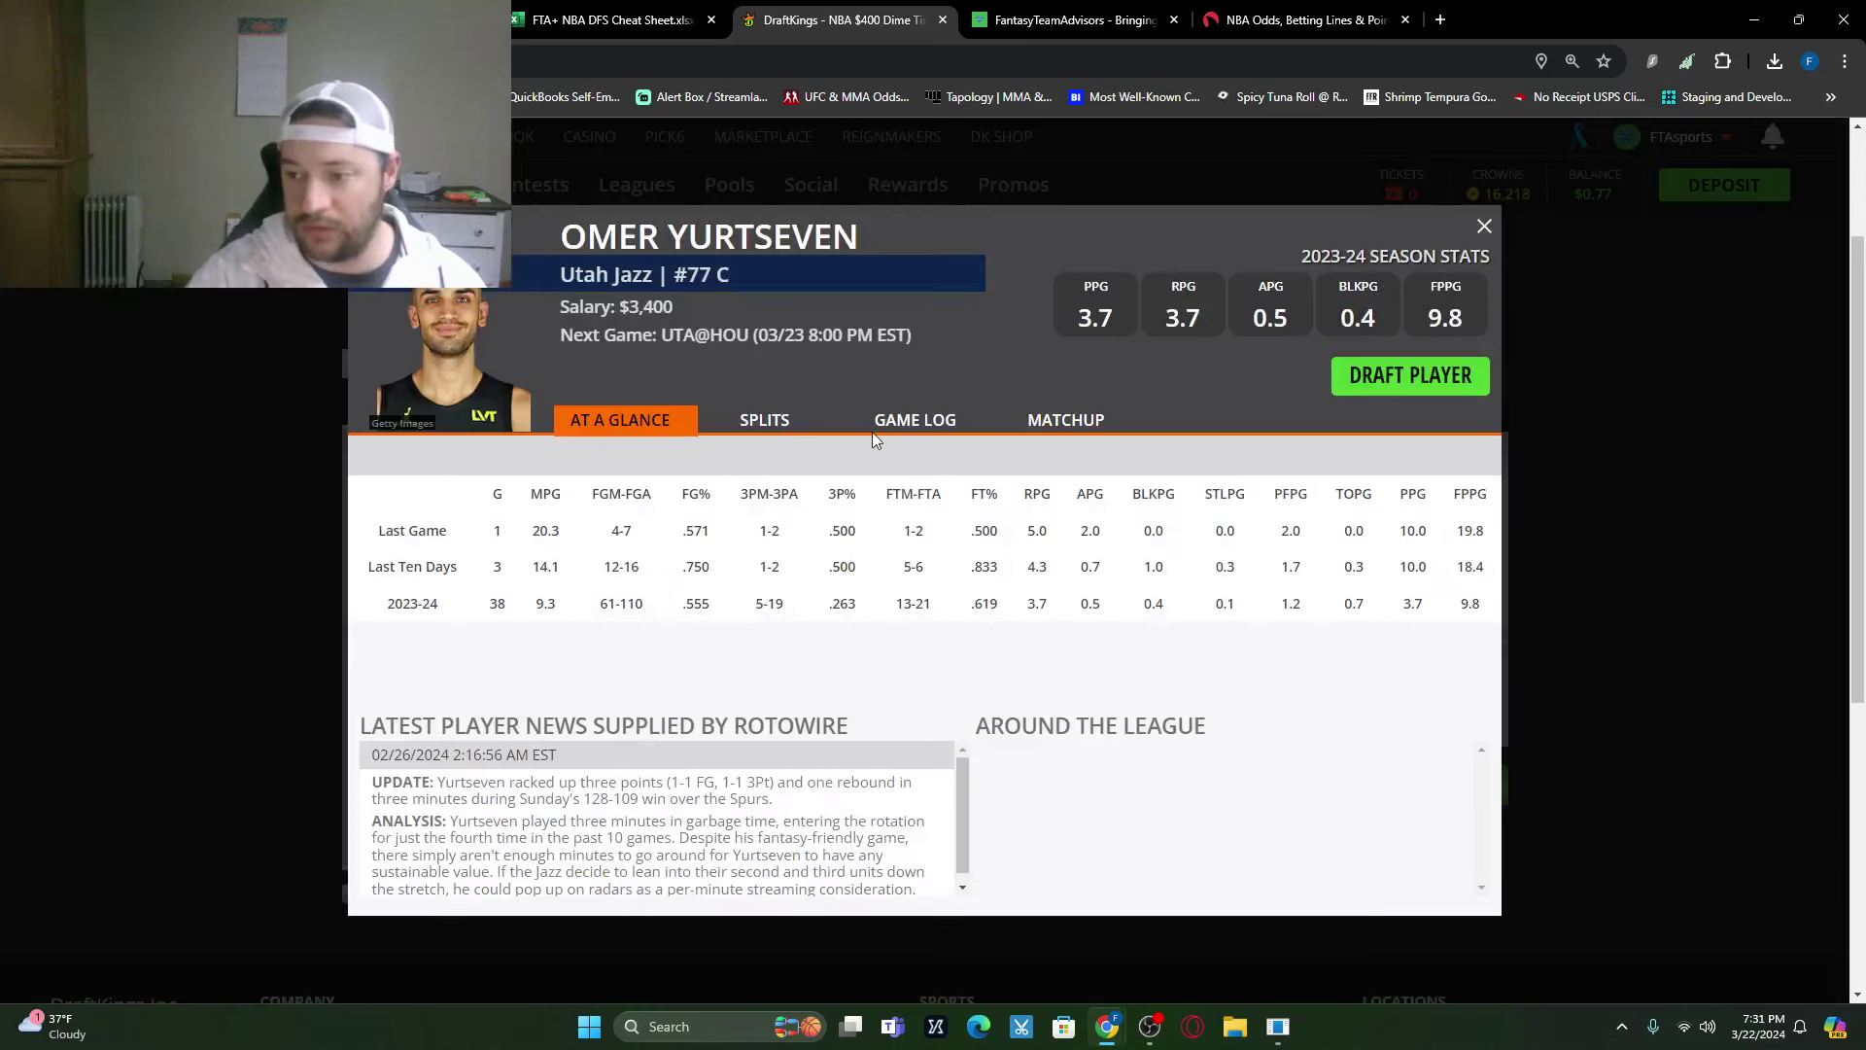
{"action": "left_click", "coordinate": [899, 426]}
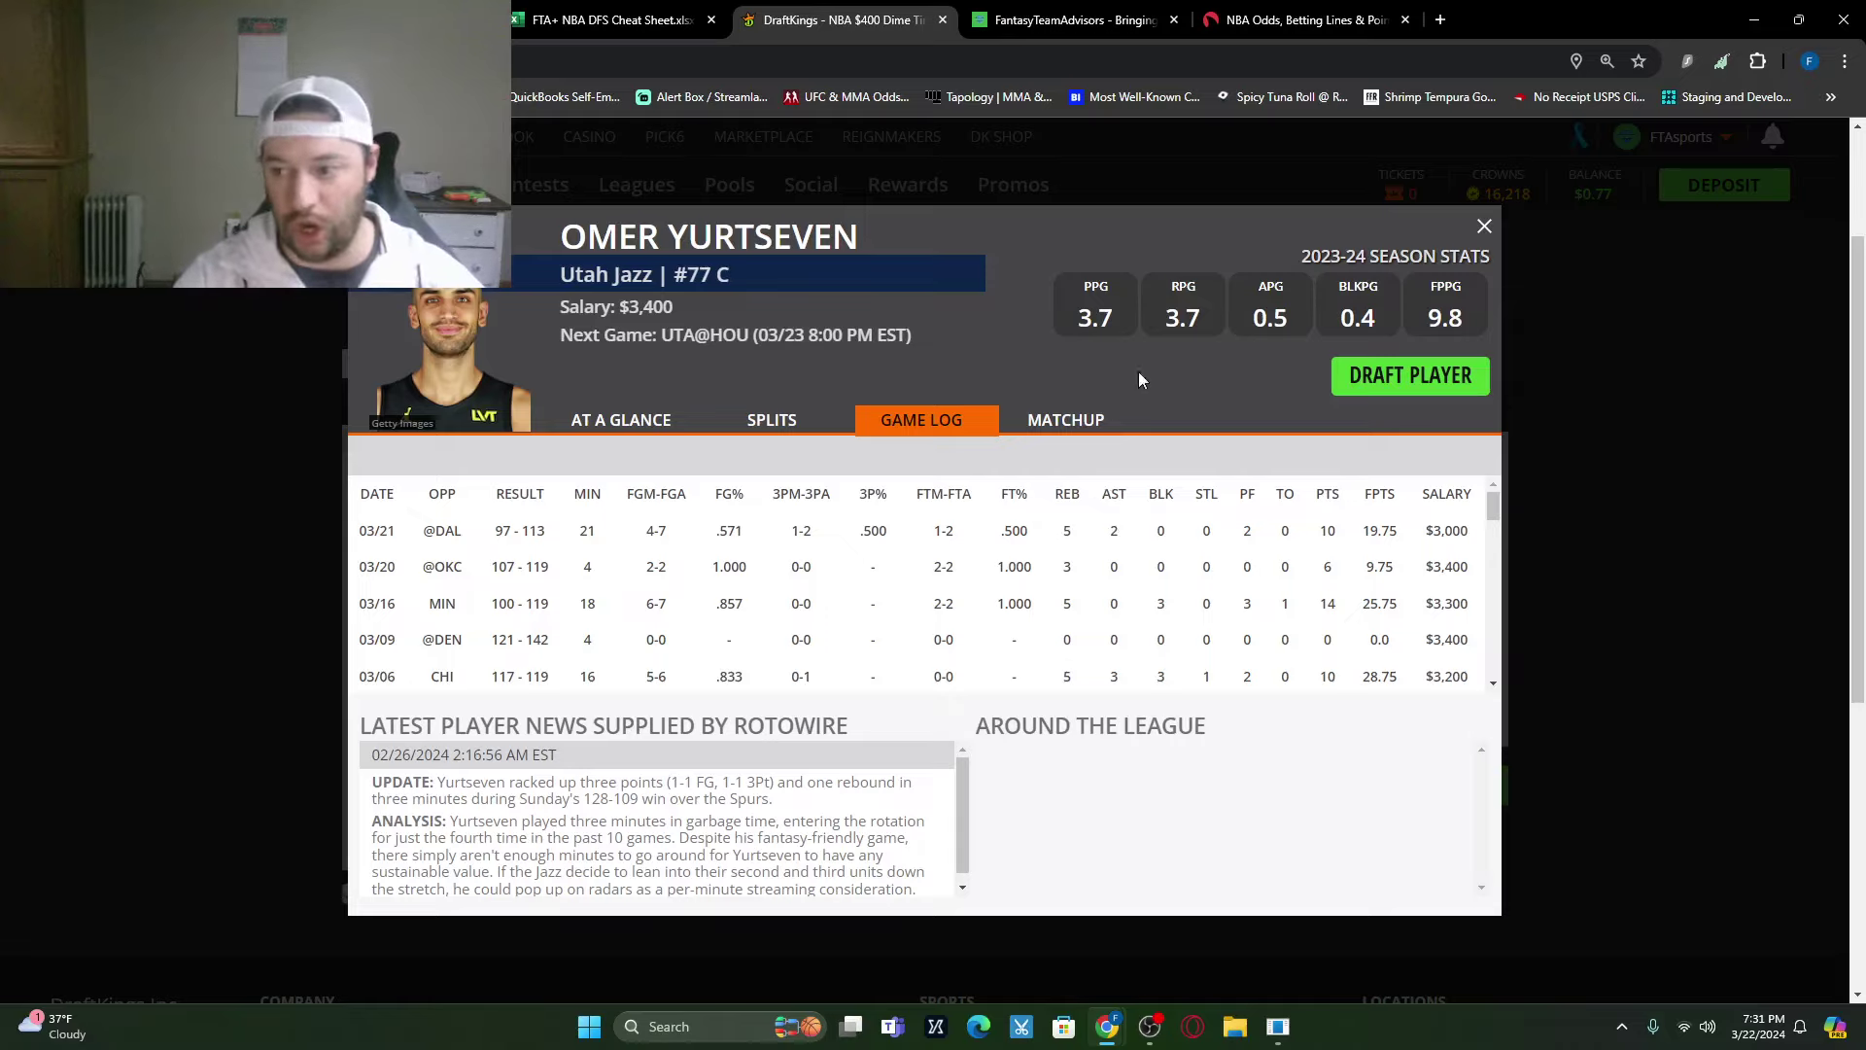
{"action": "left_click", "coordinate": [1484, 228]}
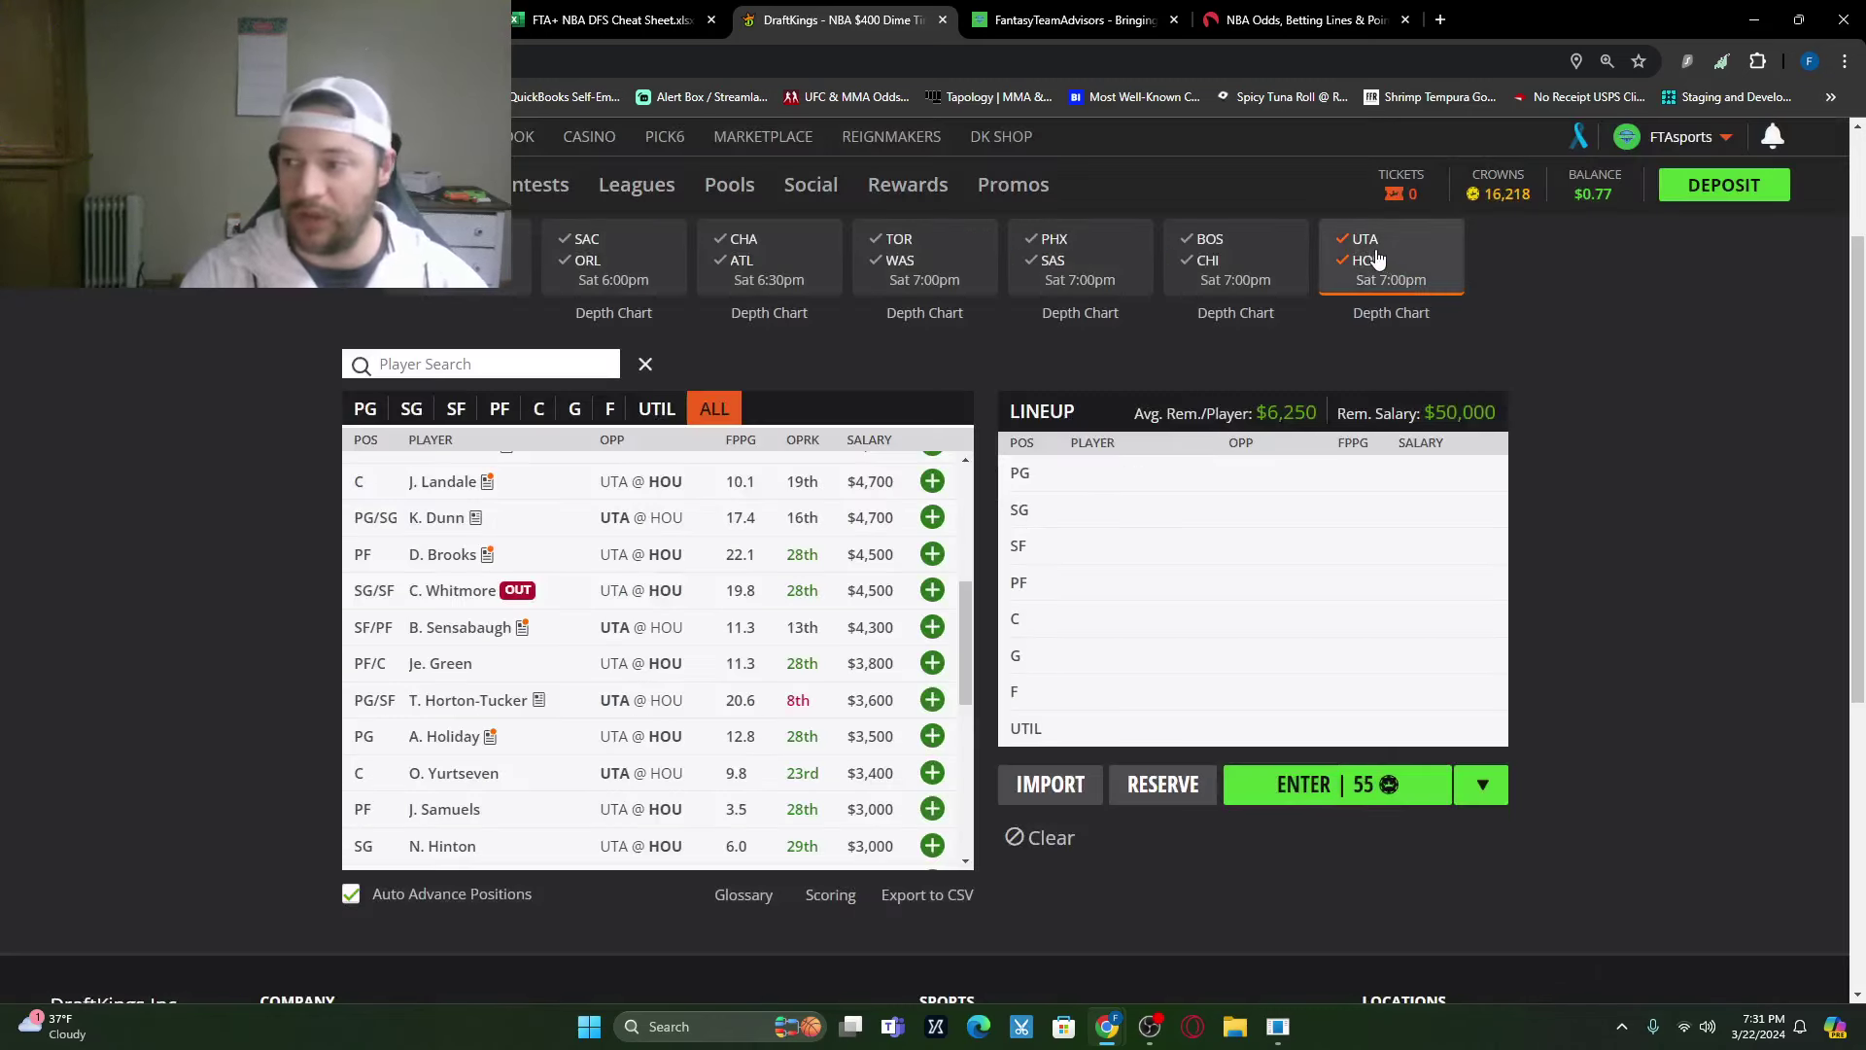
{"action": "scroll", "coordinate": [481, 593], "scroll_direction": "down", "scroll_amount": 2}
Step: Show players from every game again and move to the FantasyTeamAdvisors site
{"action": "left_click", "coordinate": [481, 292]}
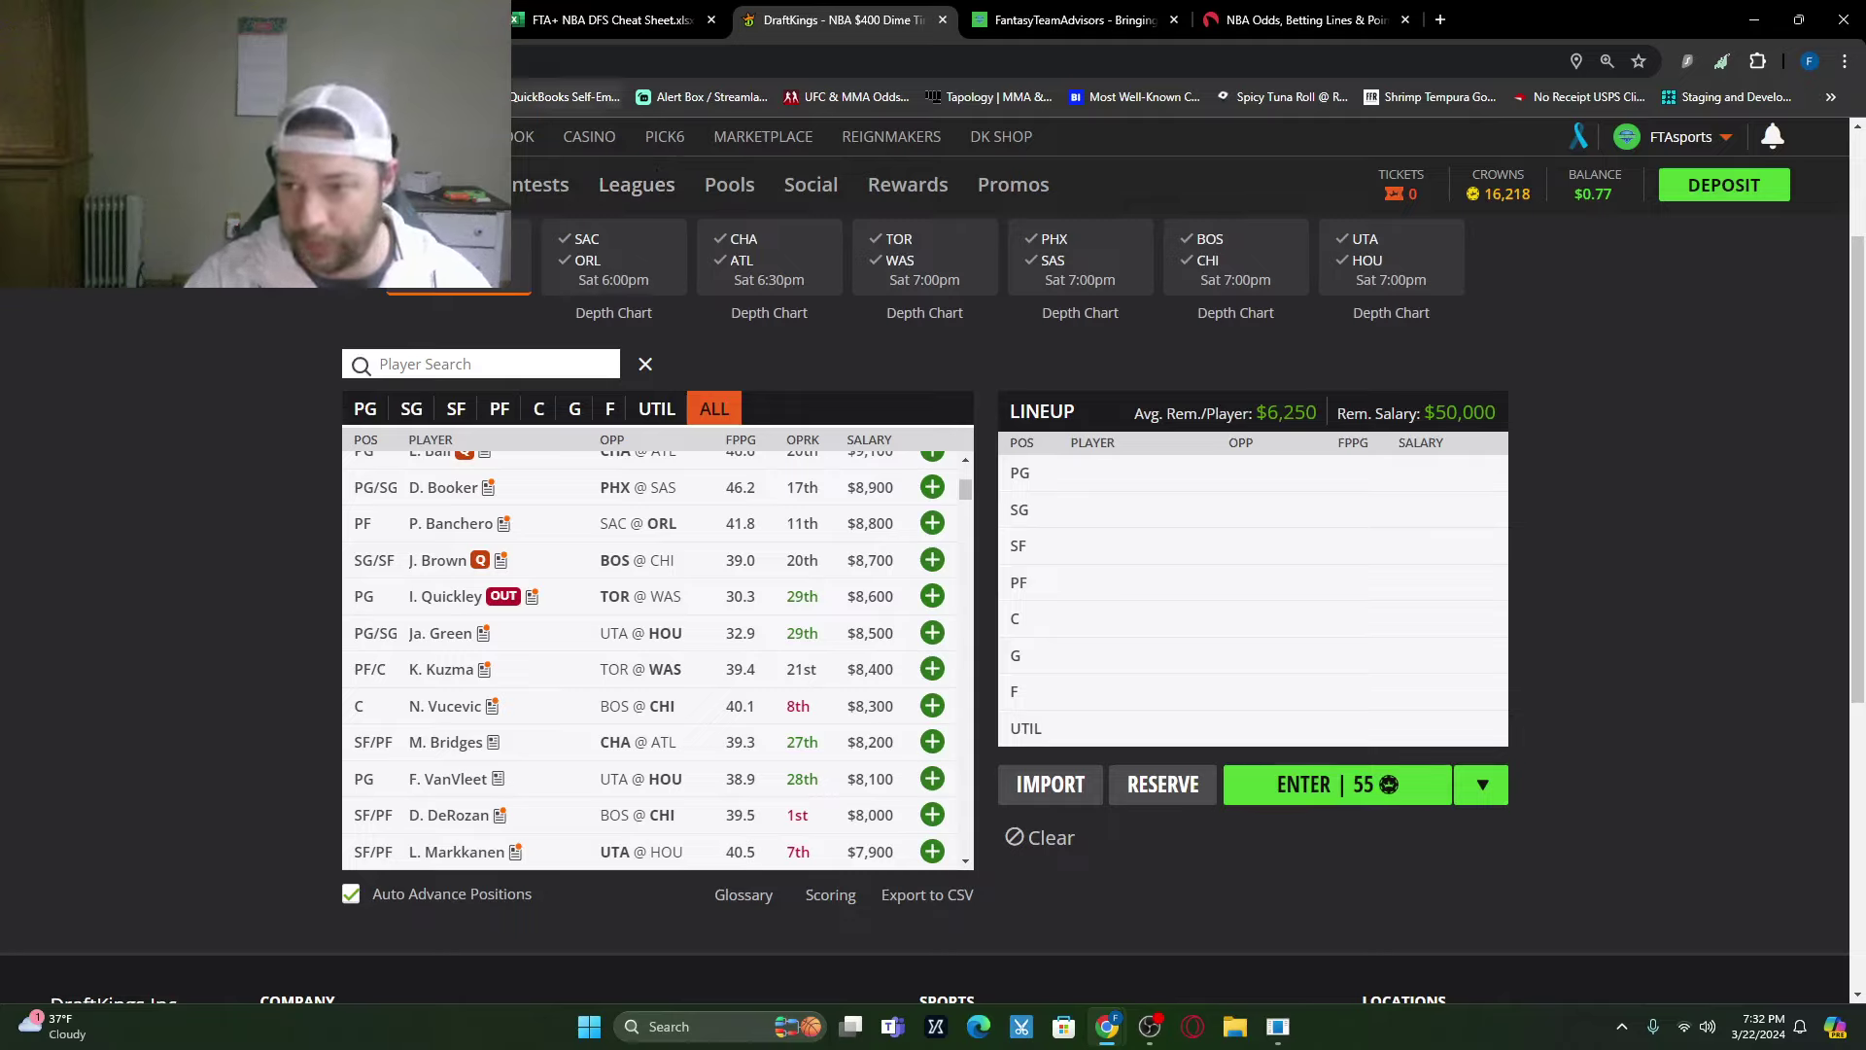
{"action": "scroll", "coordinate": [748, 738], "scroll_direction": "up", "scroll_amount": 3}
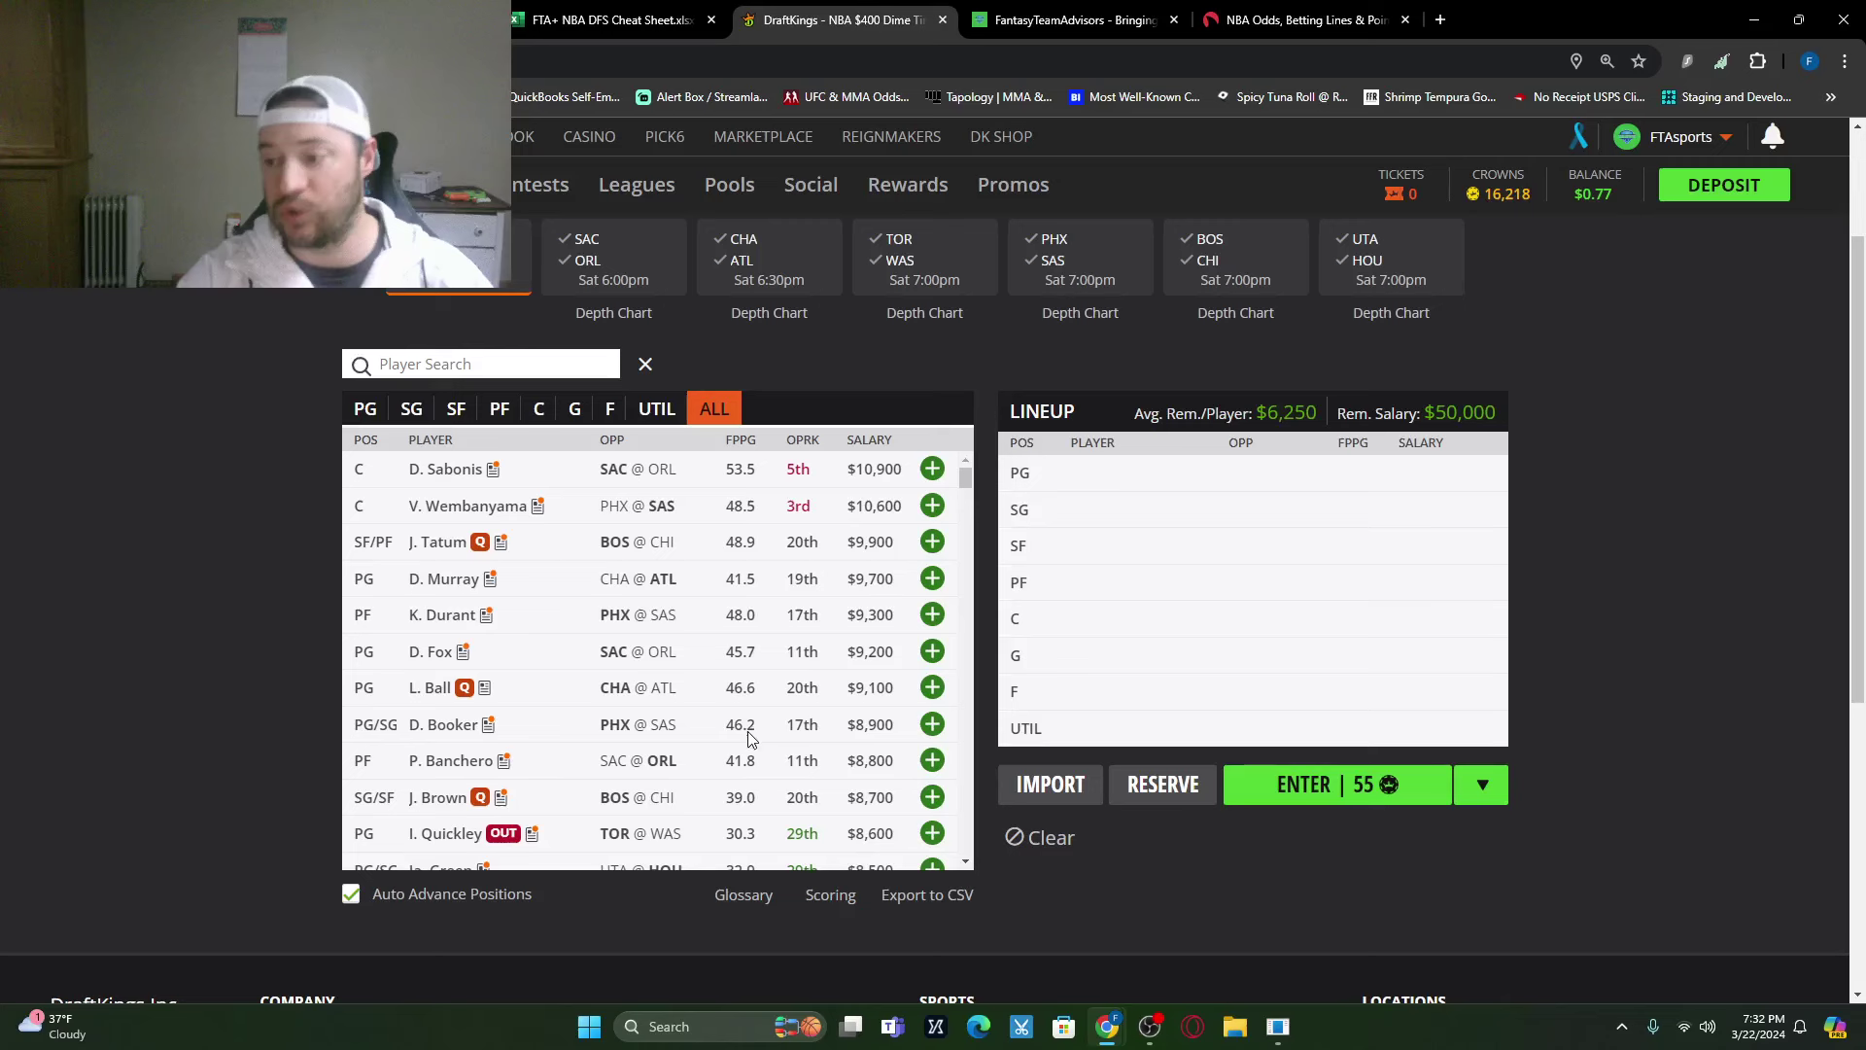
{"action": "left_click", "coordinate": [1074, 19]}
{"action": "mouse_move", "coordinate": [718, 348]}
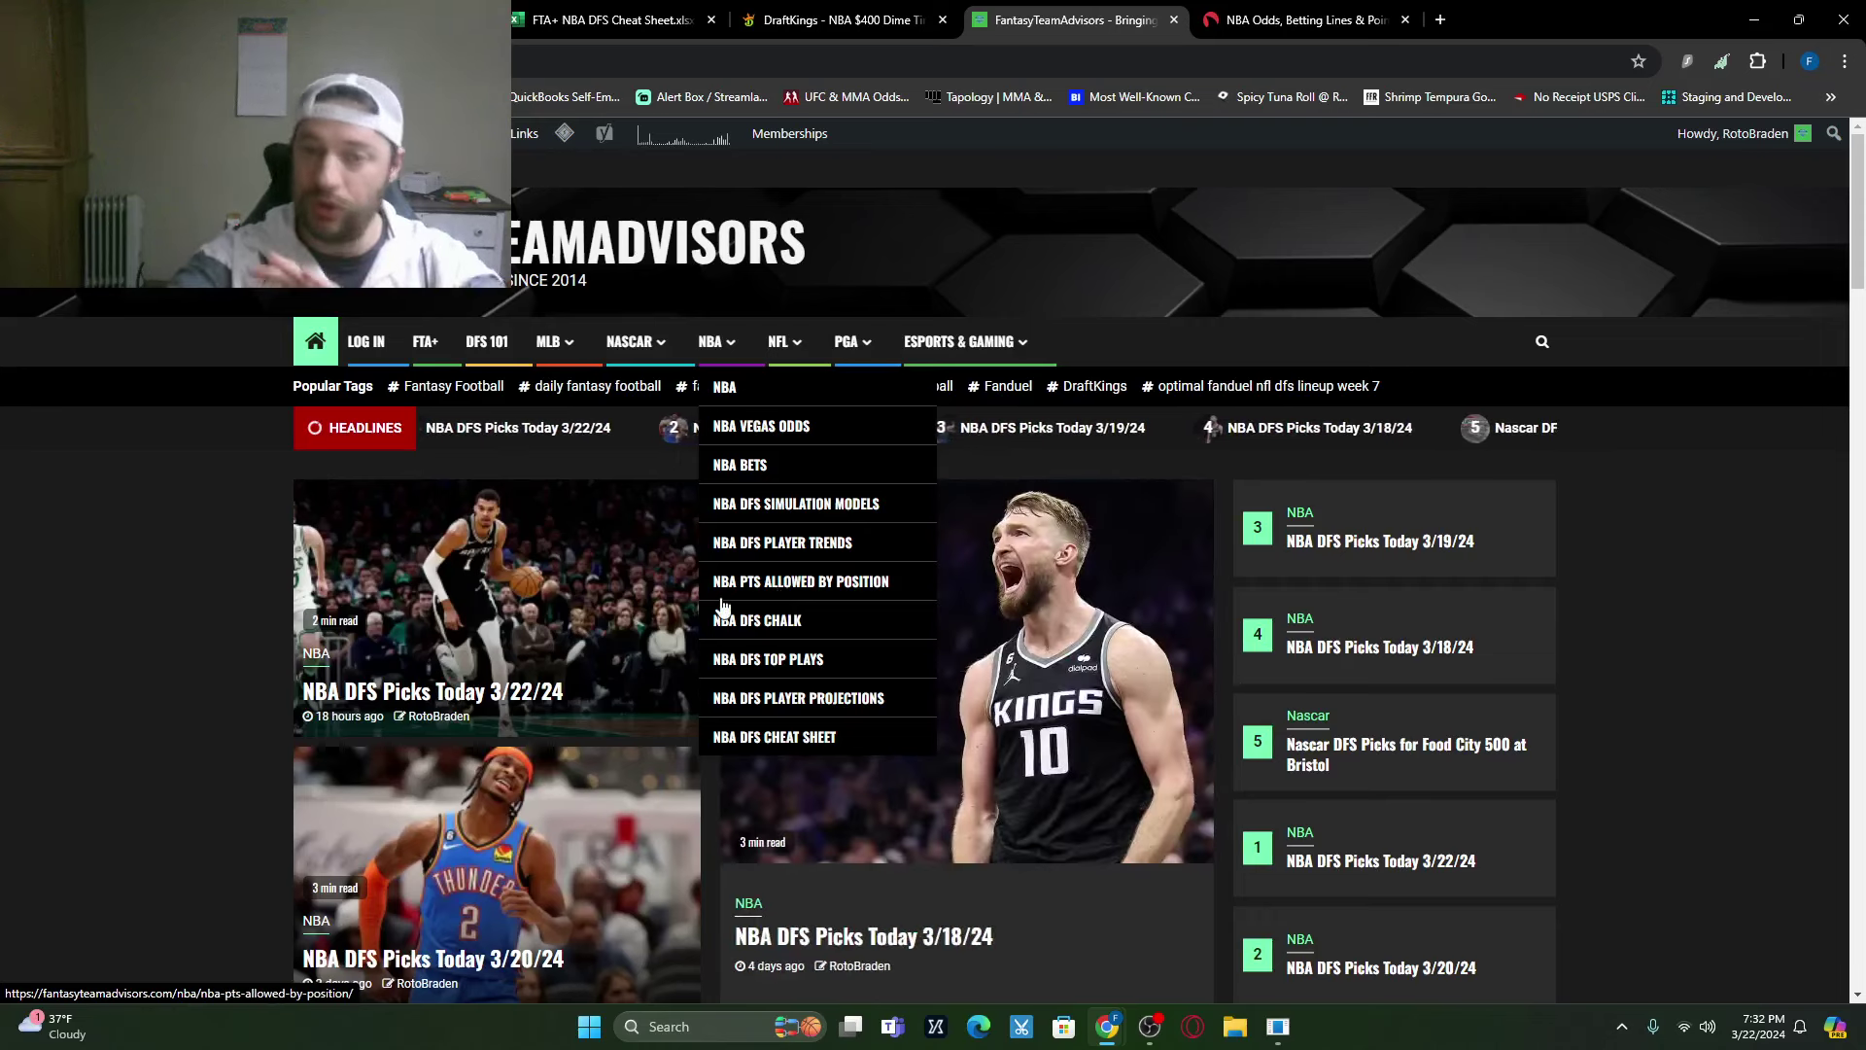
Step: Sort the cheat sheet's DraftKings sheet by vs PG, largest first, putting San Antonio Spurs (54.8) on top
{"action": "left_click", "coordinate": [613, 20]}
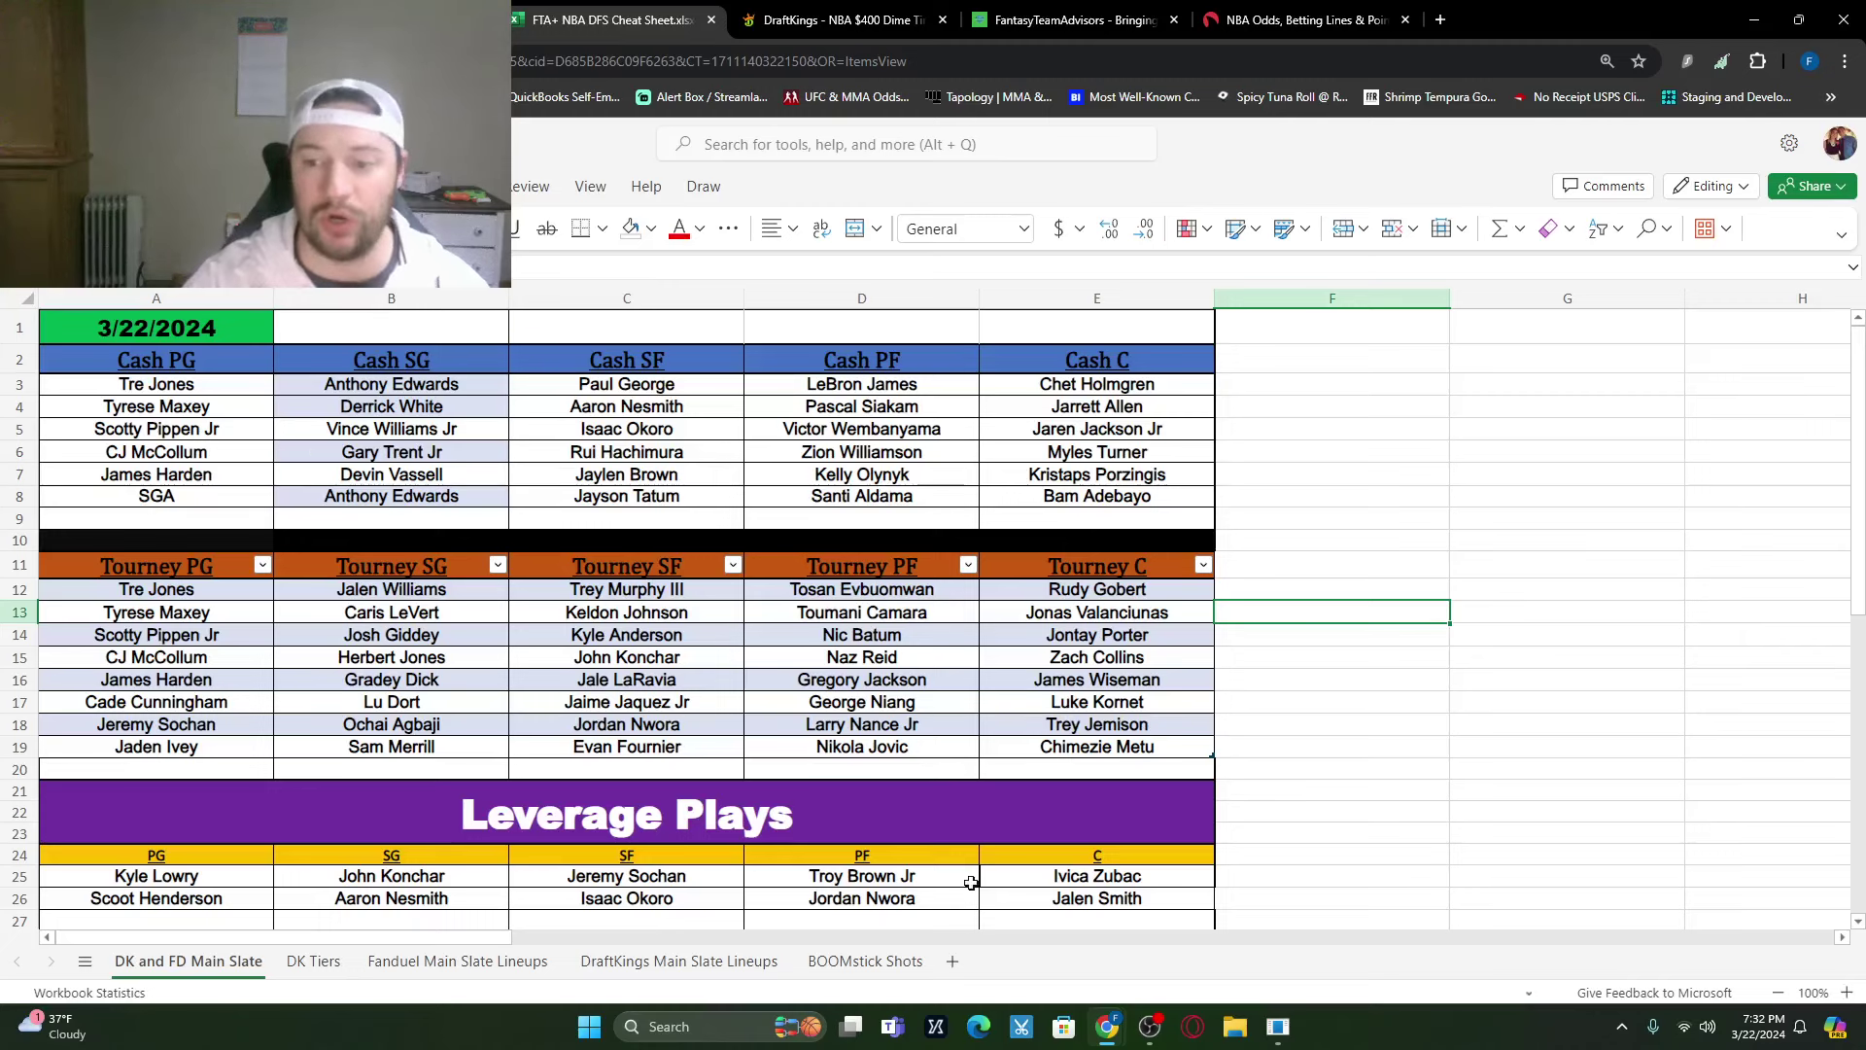
{"action": "left_click", "coordinate": [863, 12]}
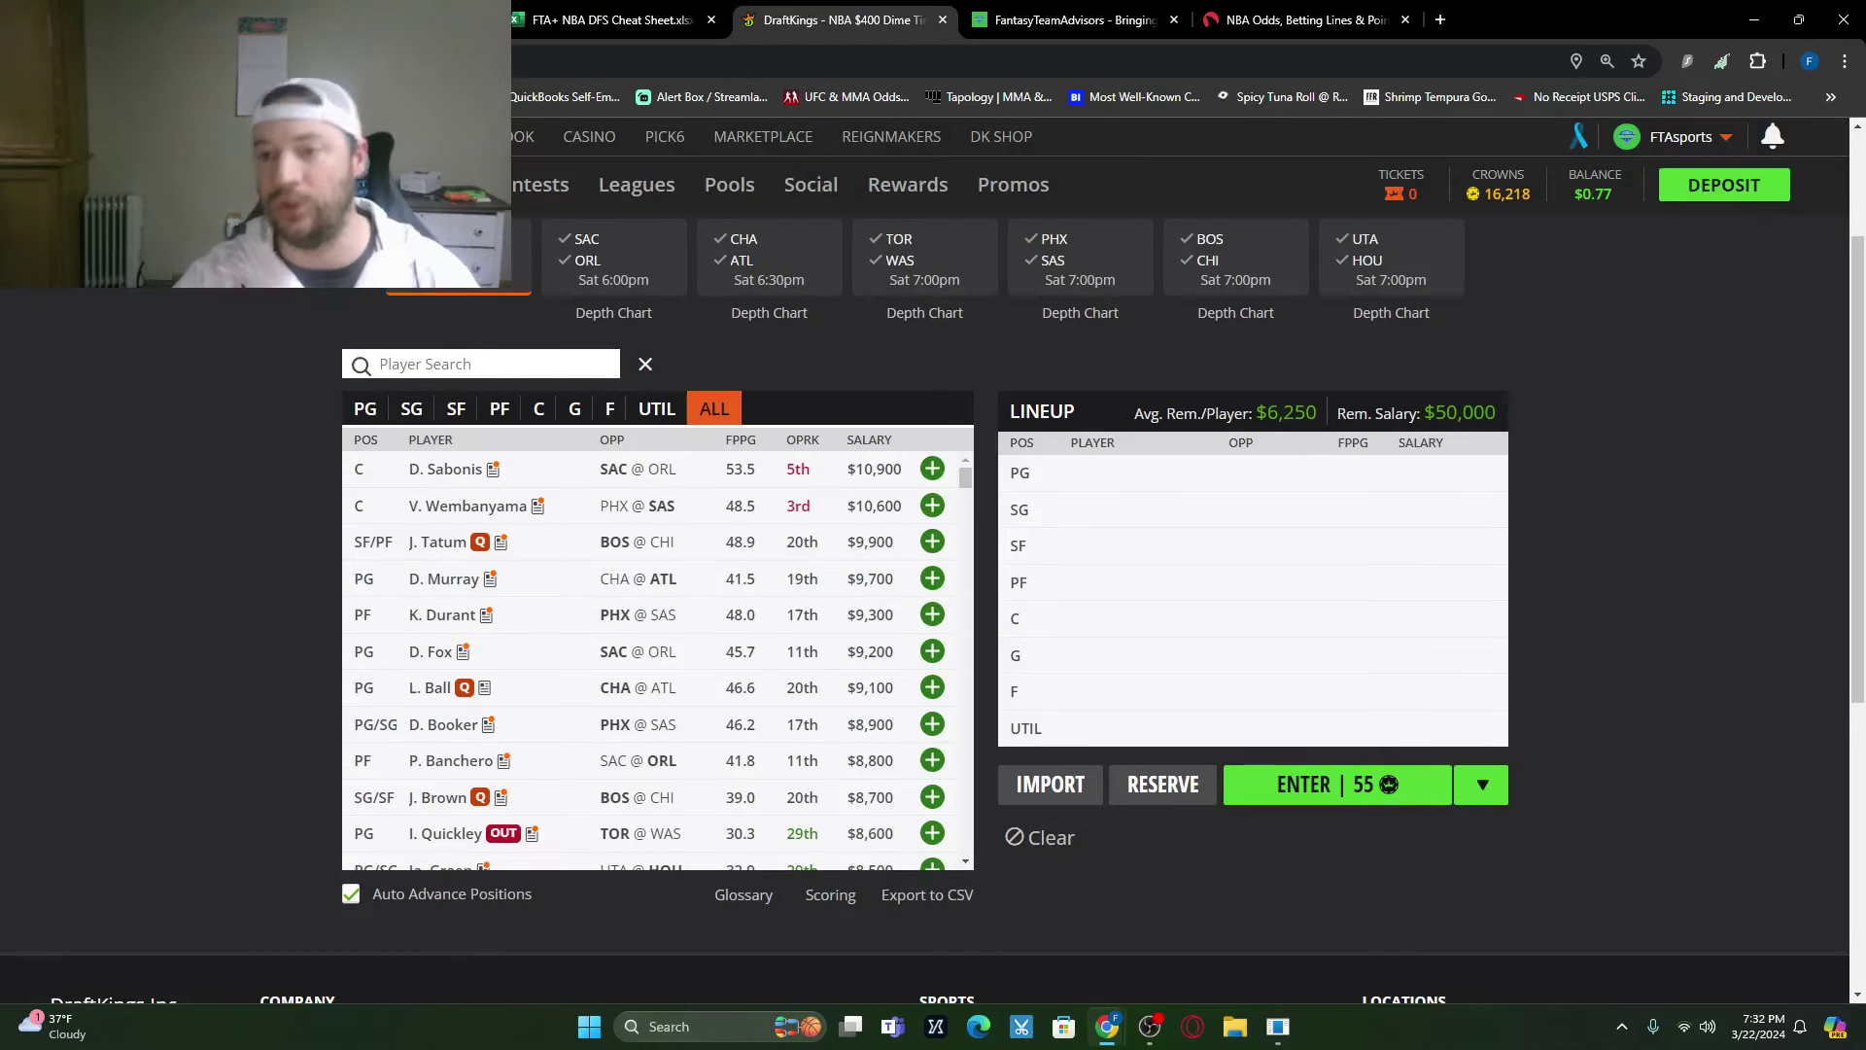
{"action": "key", "text": "ctrl+shift+Tab"}
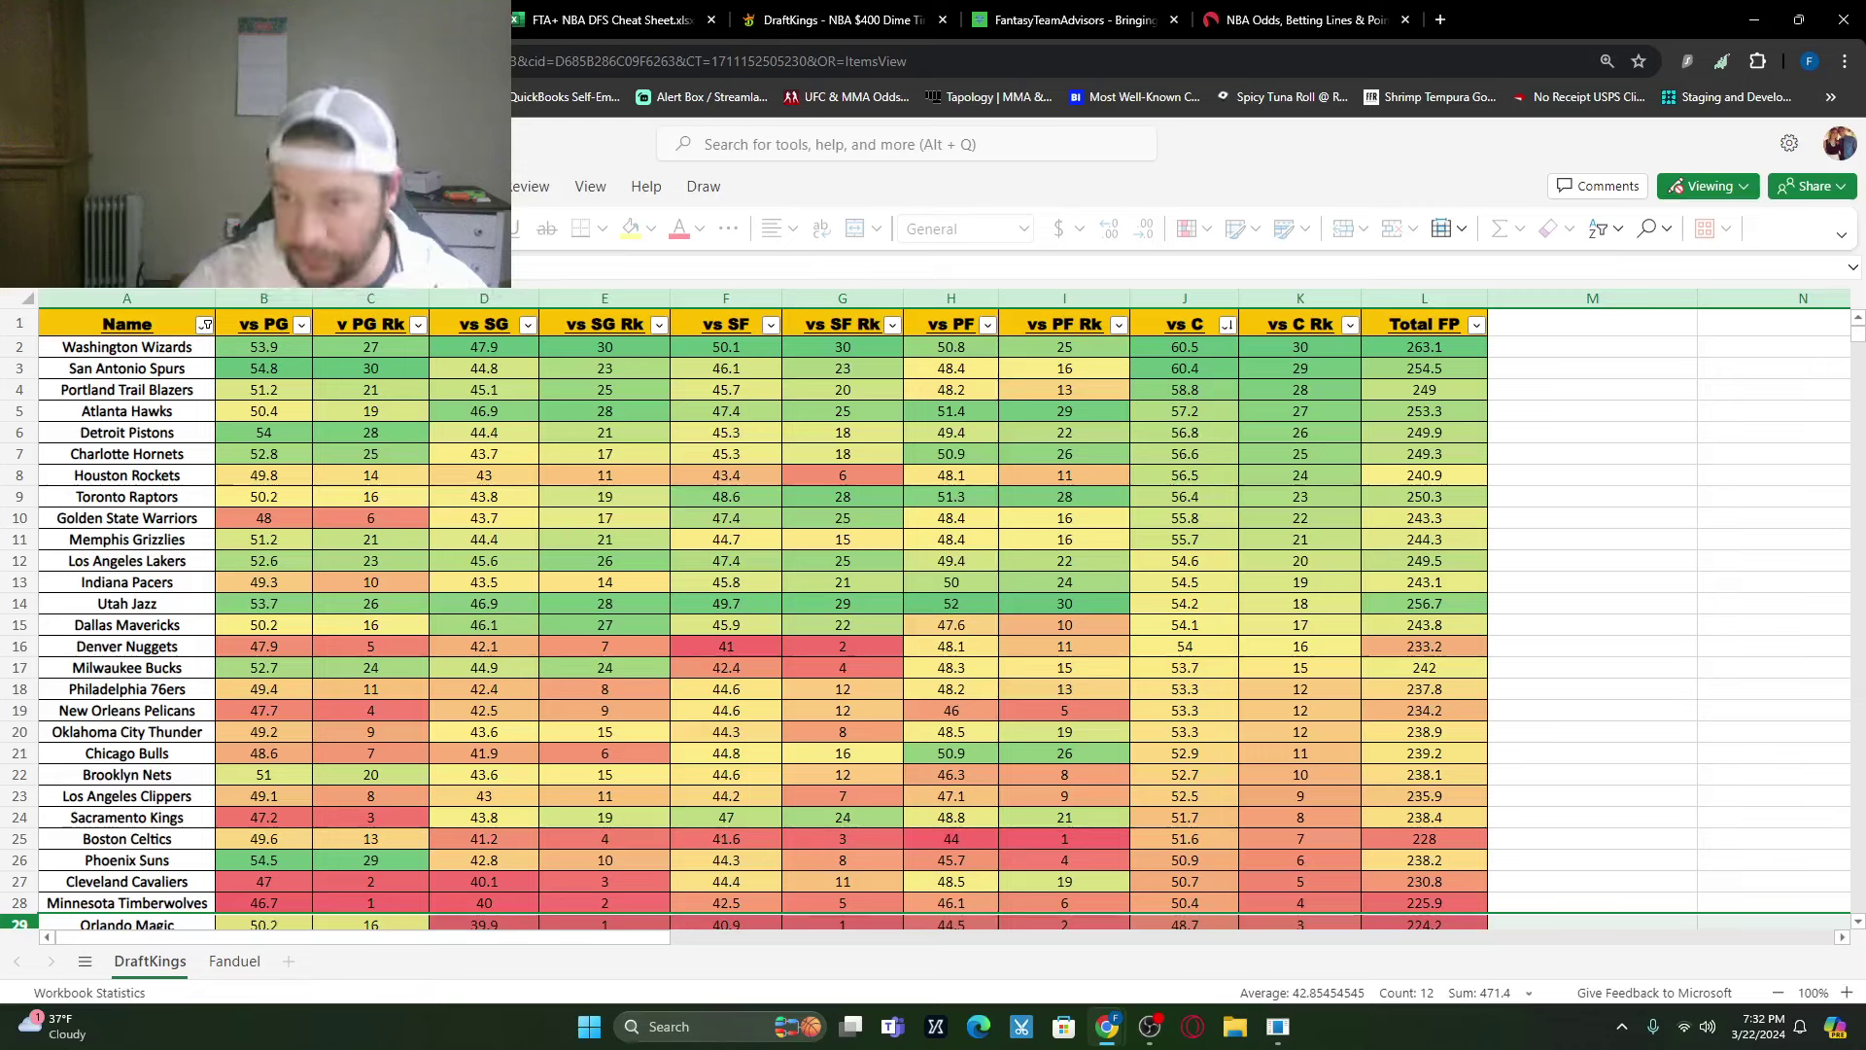
{"action": "left_click", "coordinate": [234, 440]}
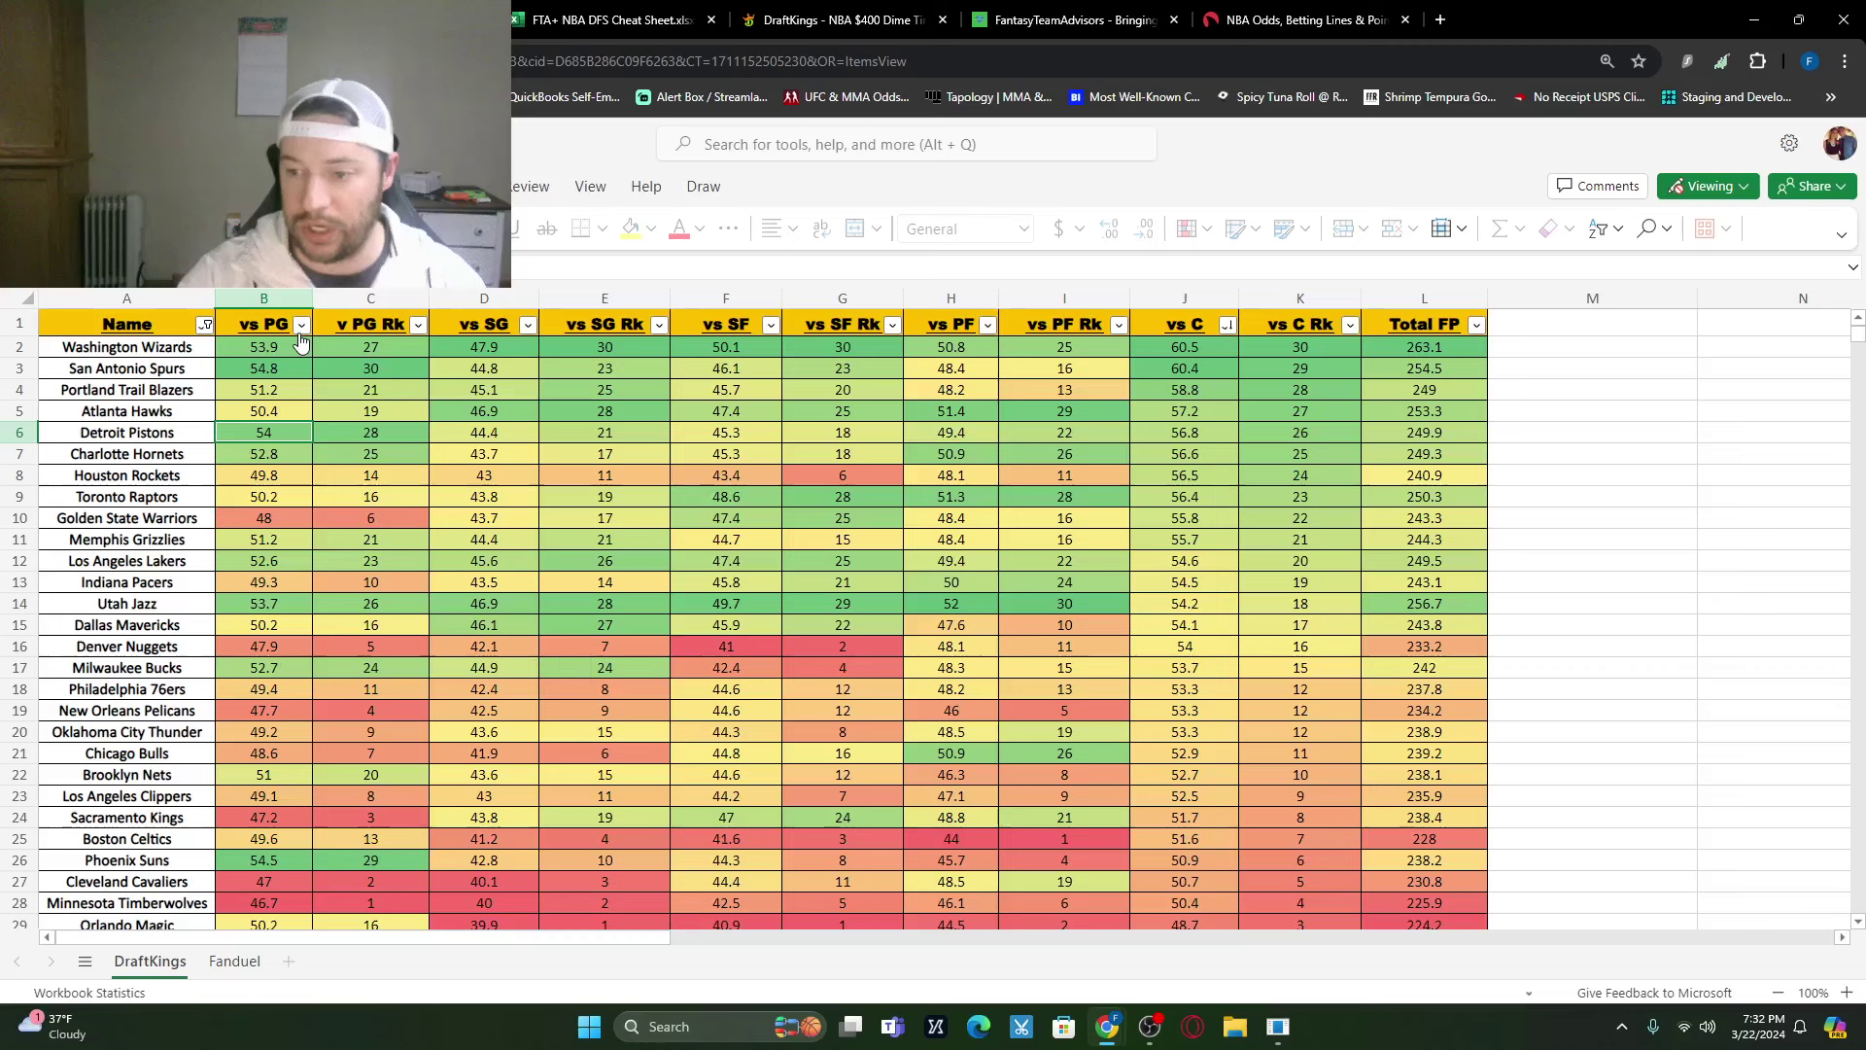
{"action": "left_click", "coordinate": [302, 324]}
{"action": "left_click", "coordinate": [447, 373]}
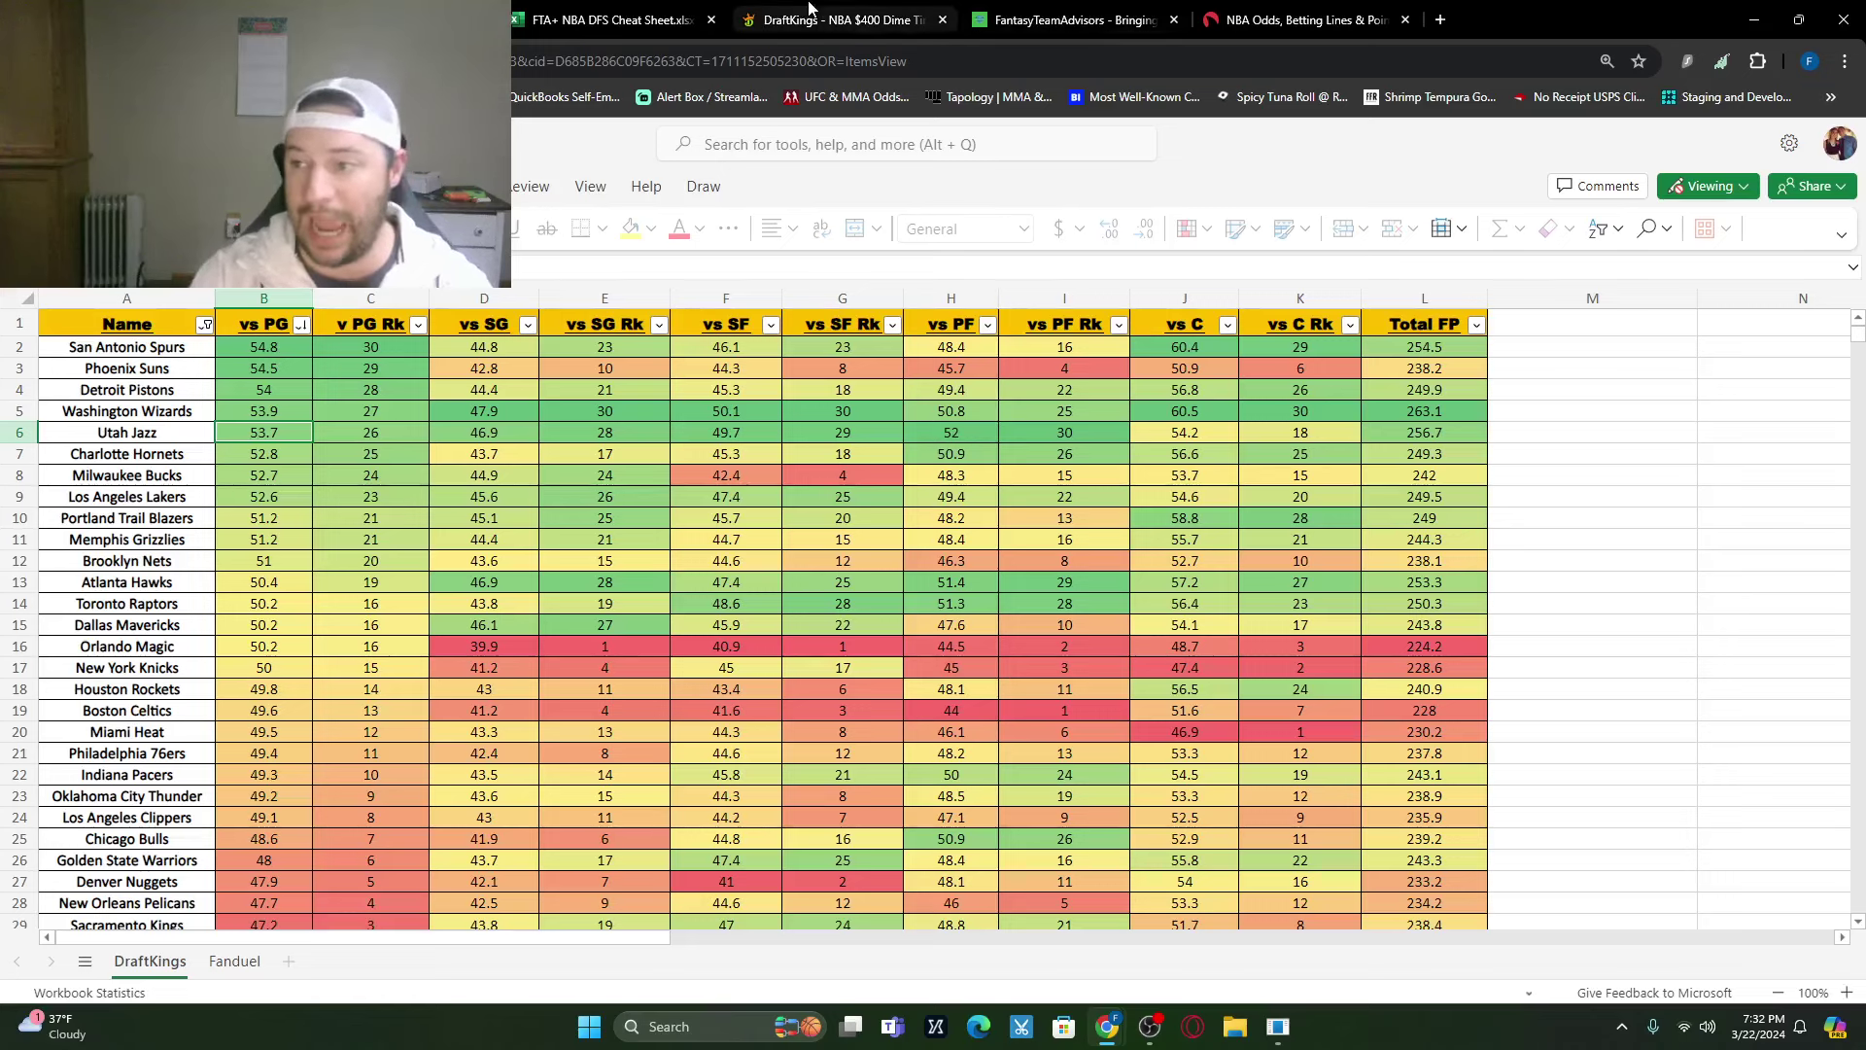
Step: Draft Devin Booker at PG for $8,900 from the PHX/SAS game, then open Tre Jones's card
{"action": "left_click", "coordinate": [836, 20]}
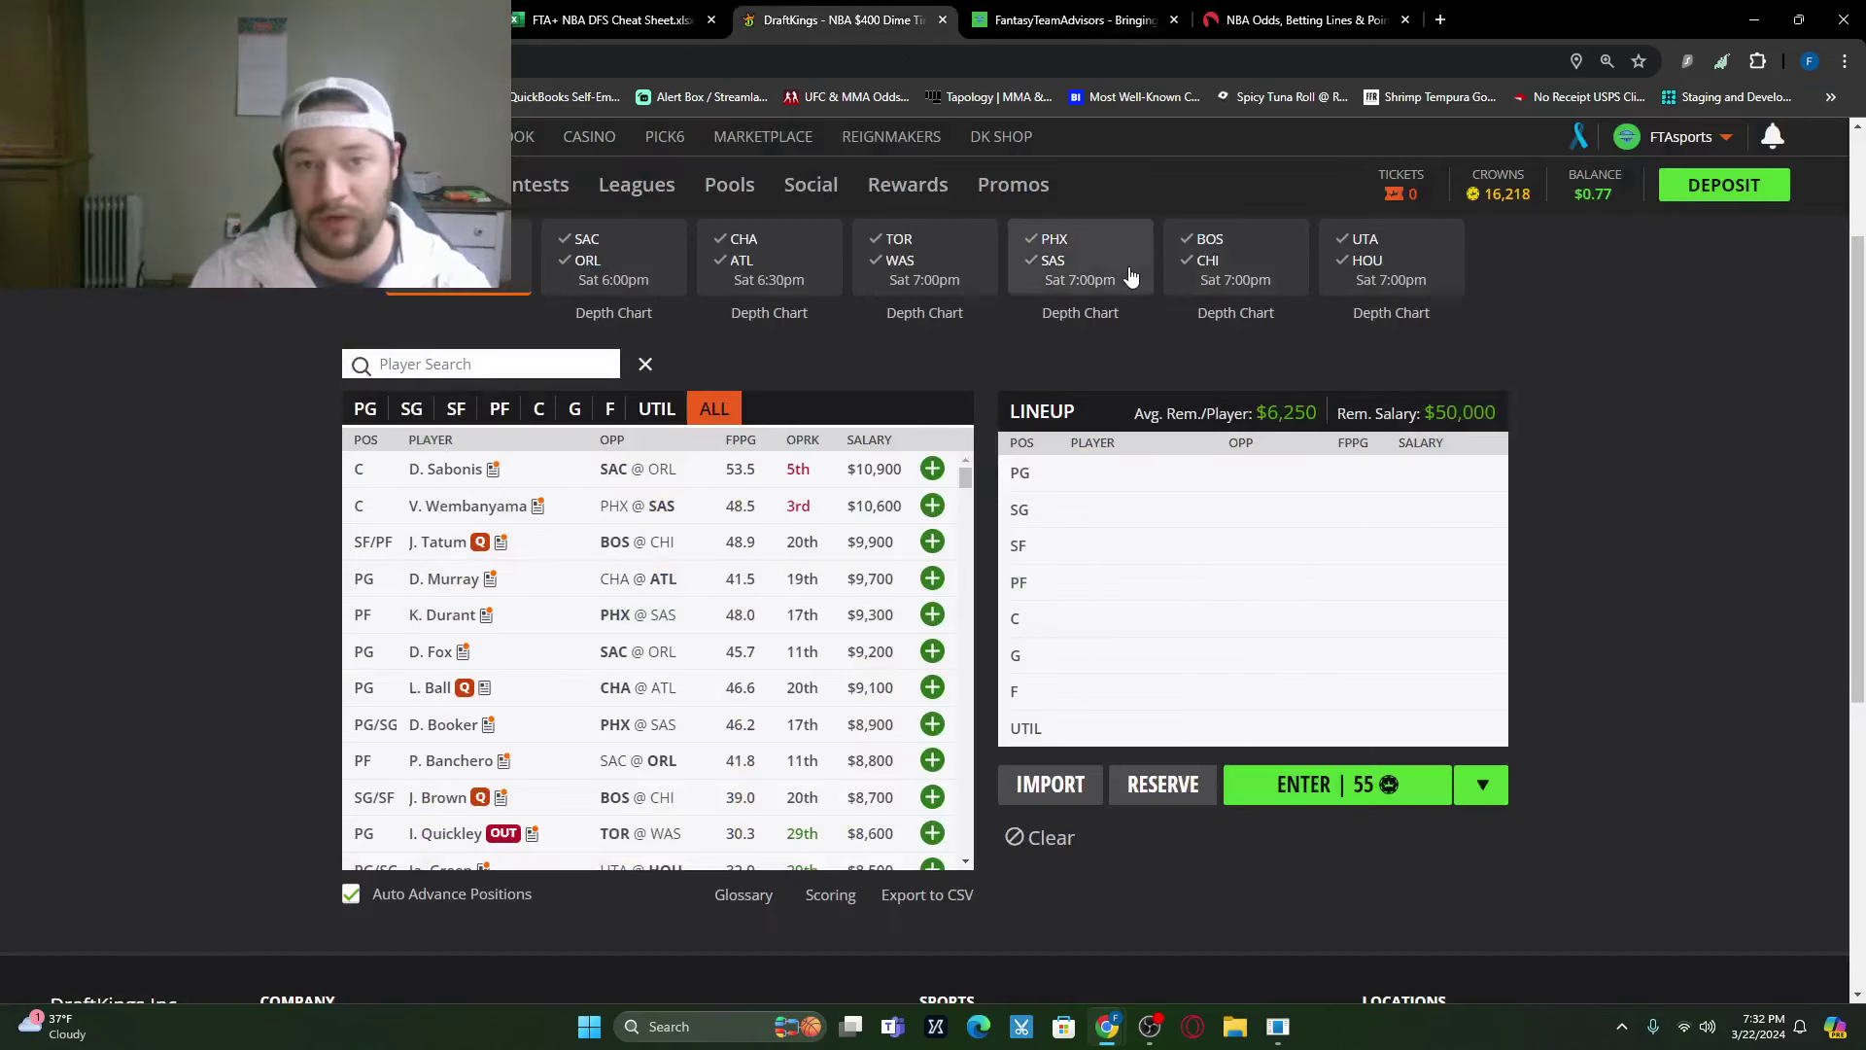
{"action": "left_click", "coordinate": [1076, 241]}
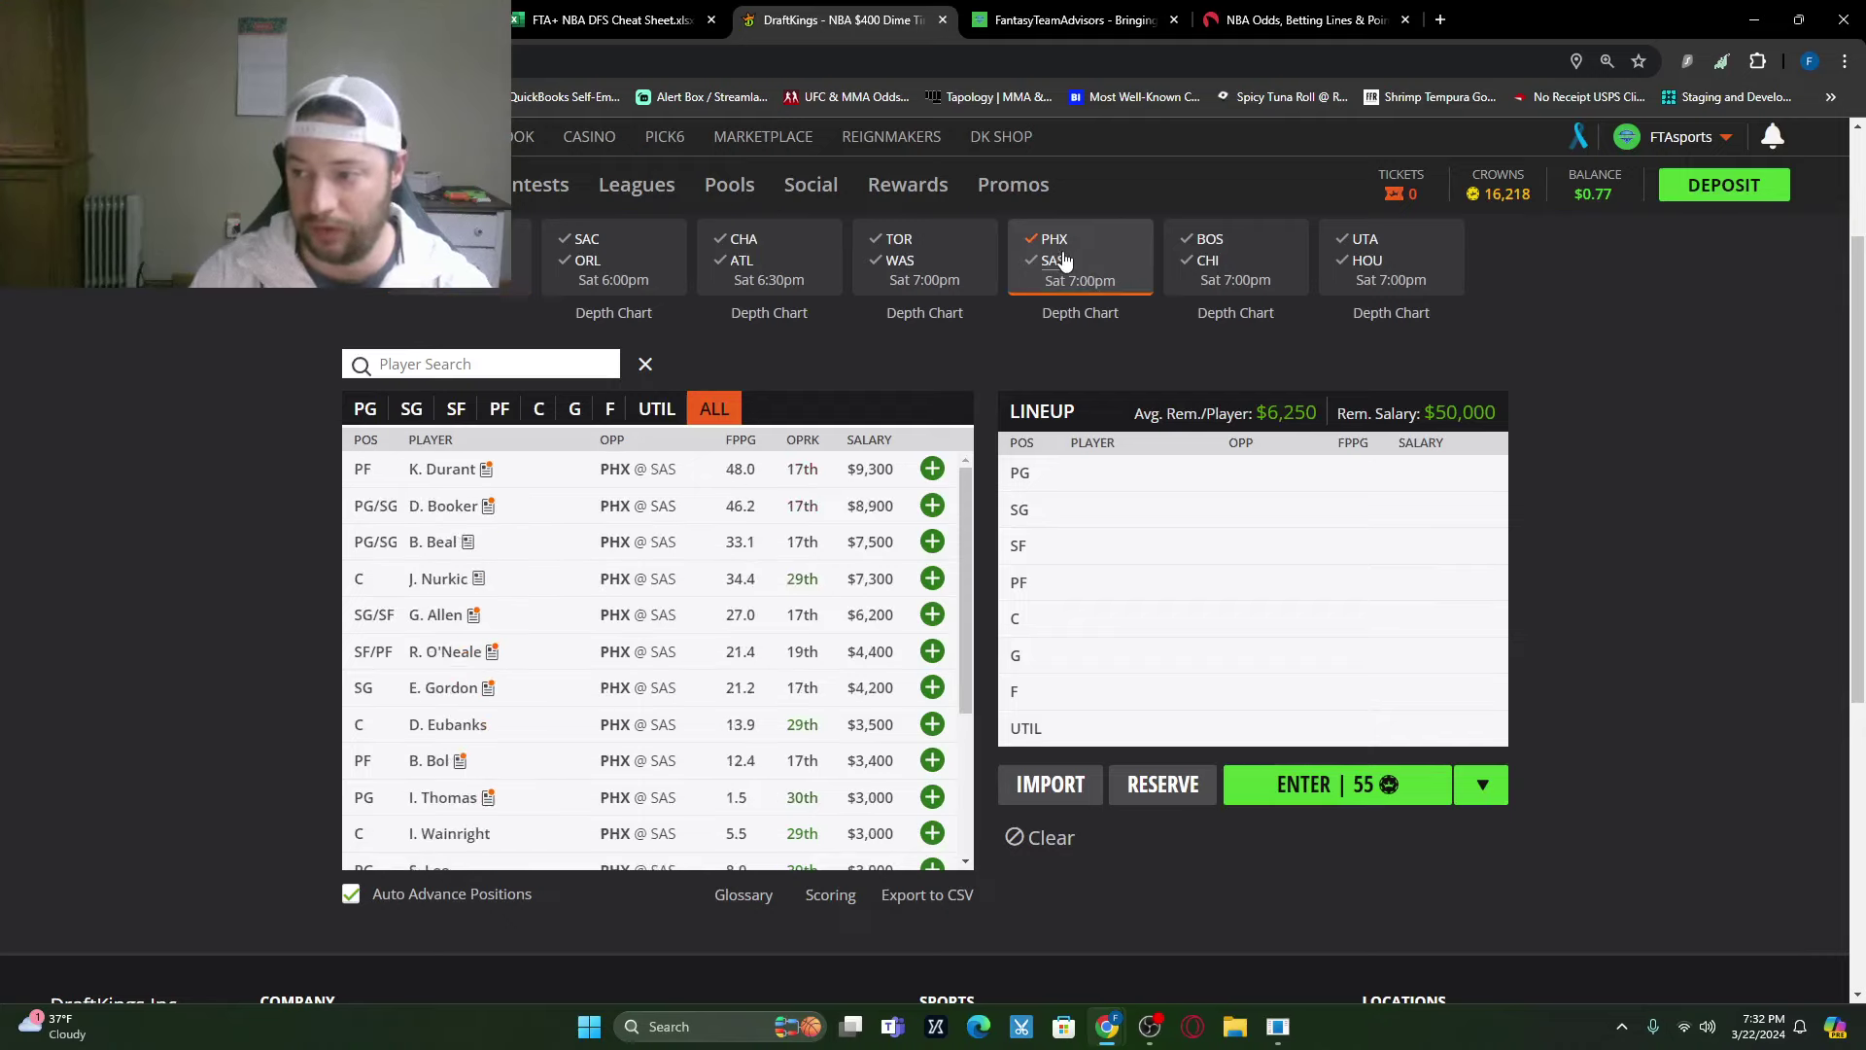
{"action": "left_click", "coordinate": [367, 412]}
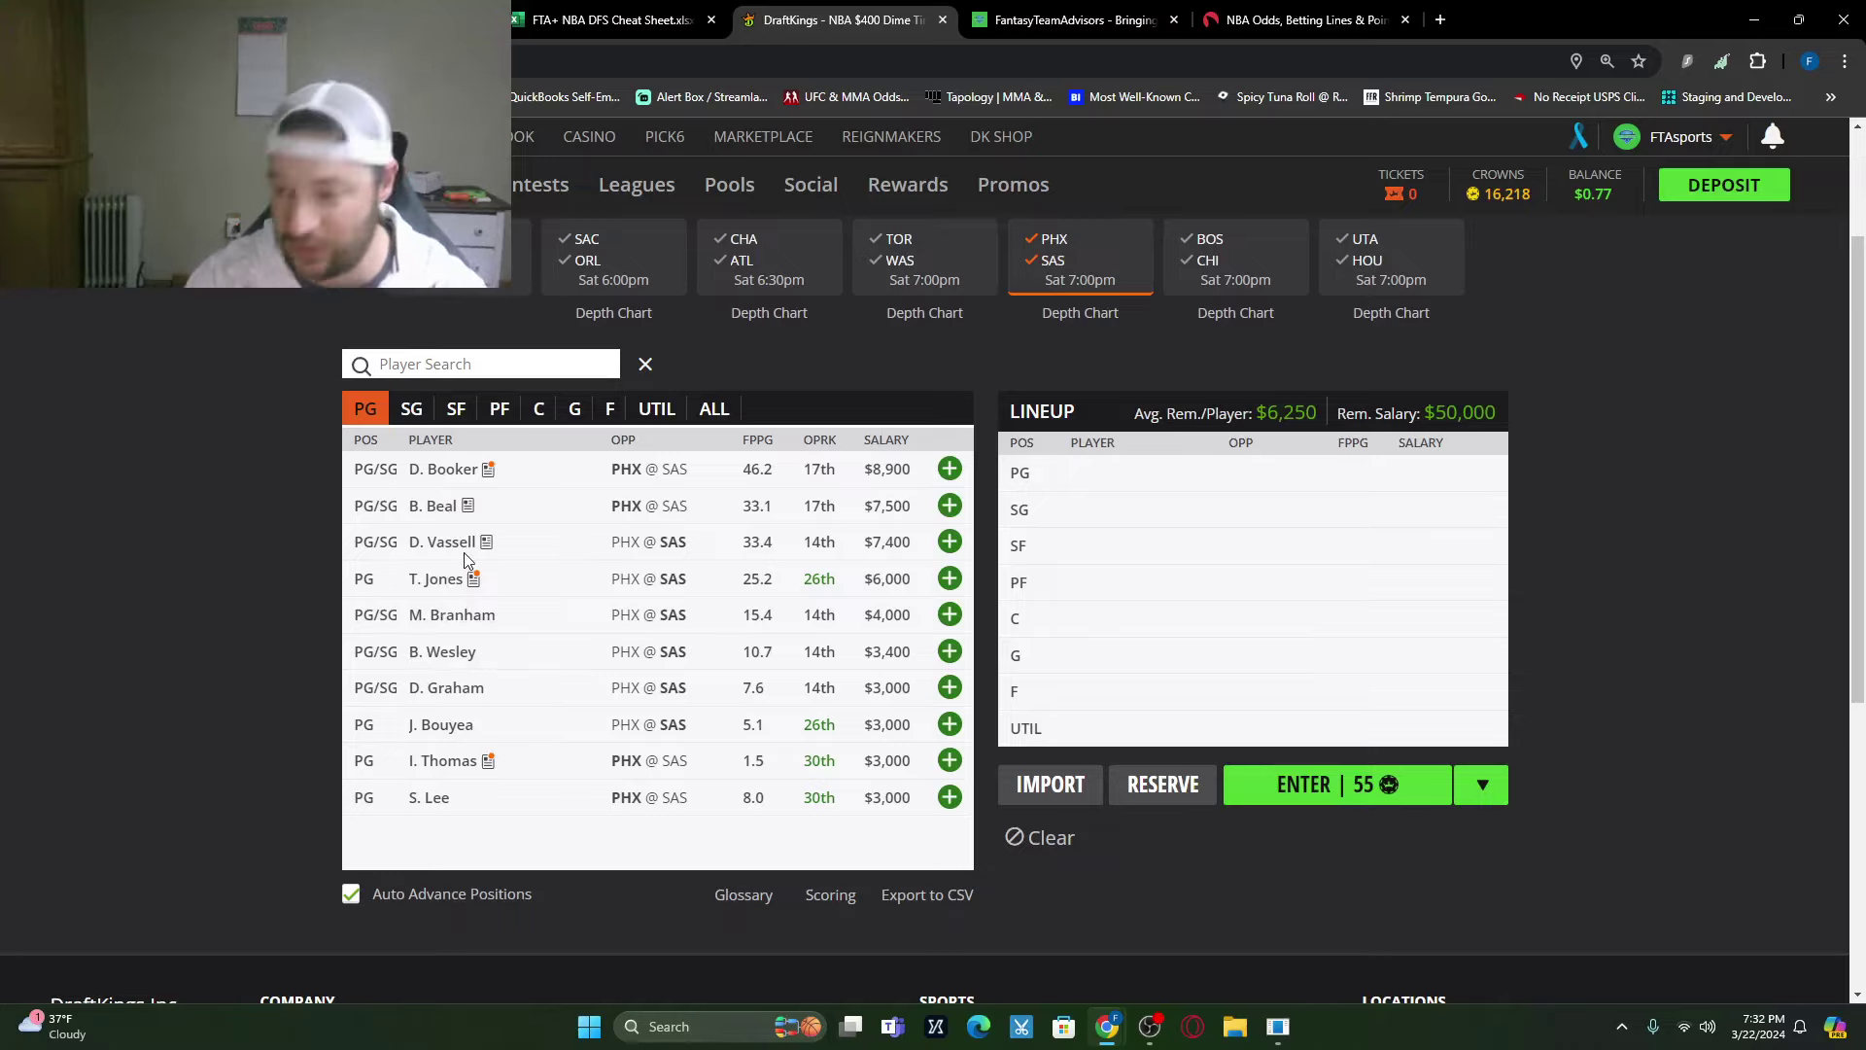
{"action": "left_click", "coordinate": [466, 472]}
{"action": "left_click", "coordinate": [943, 420]}
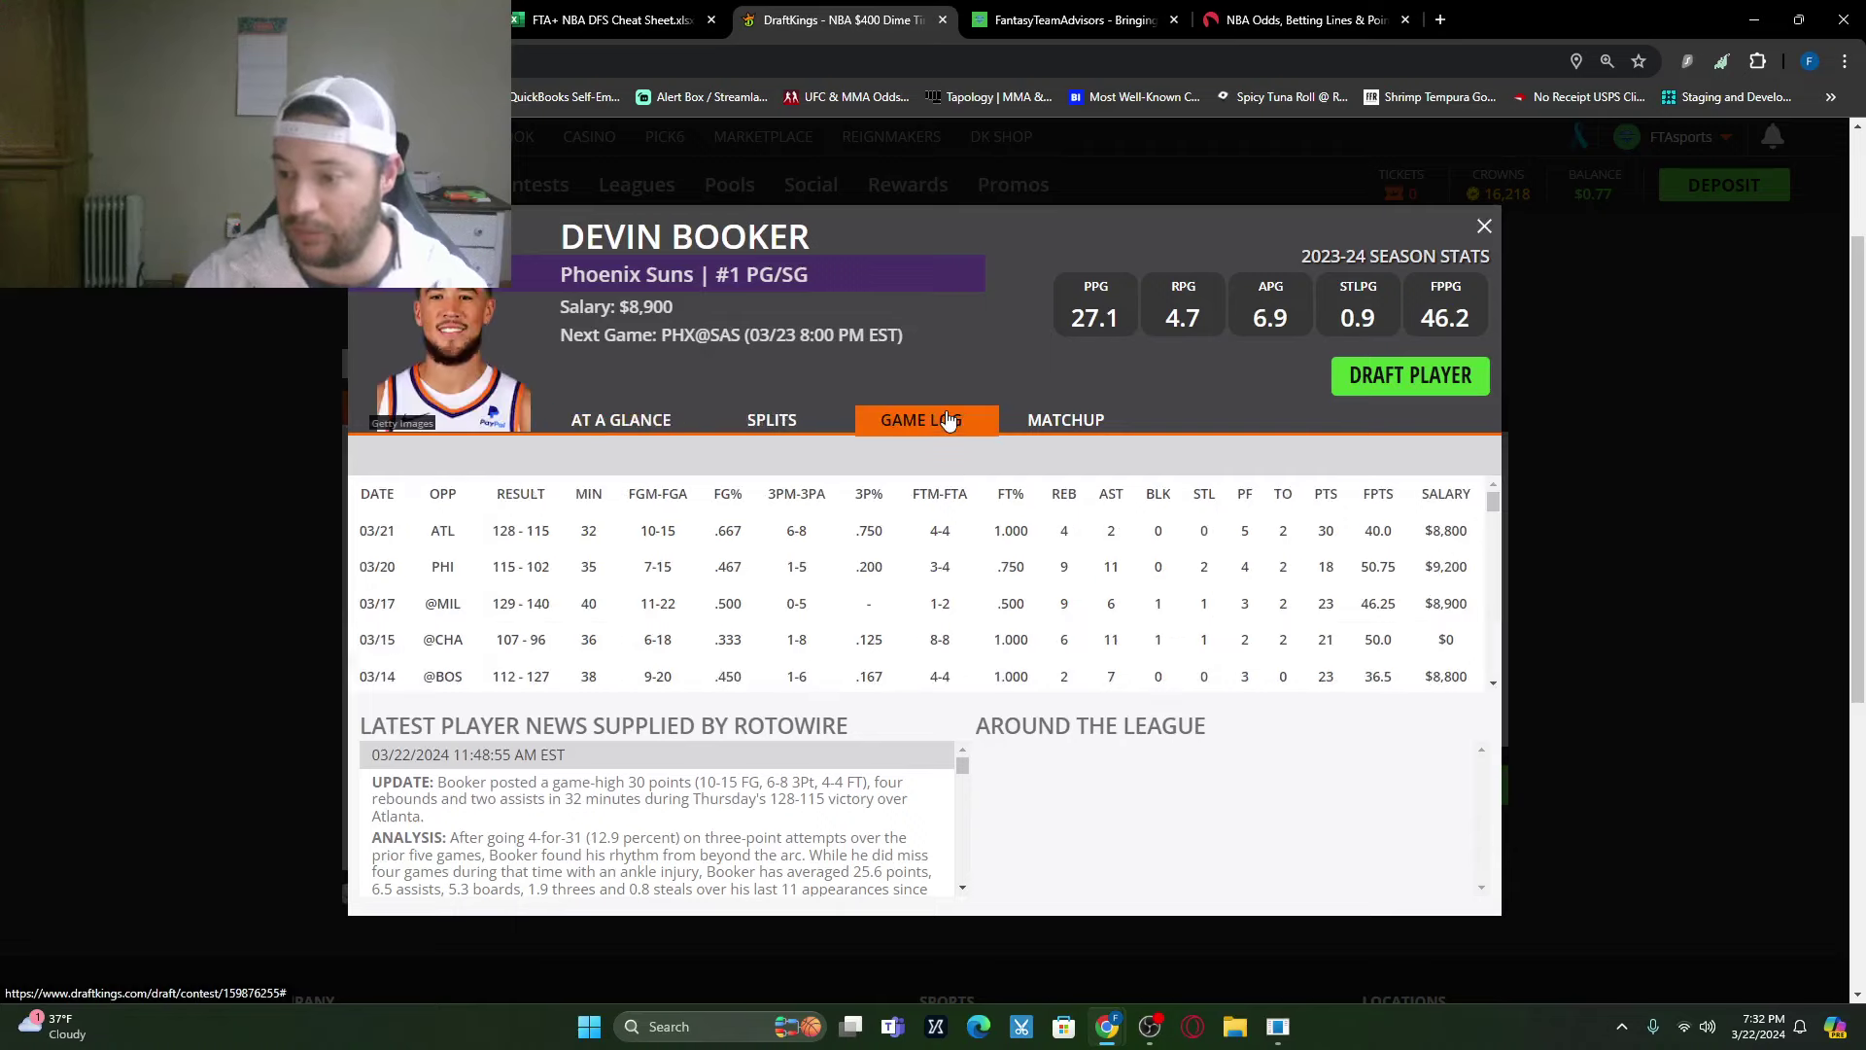
{"action": "left_click", "coordinate": [1446, 376]}
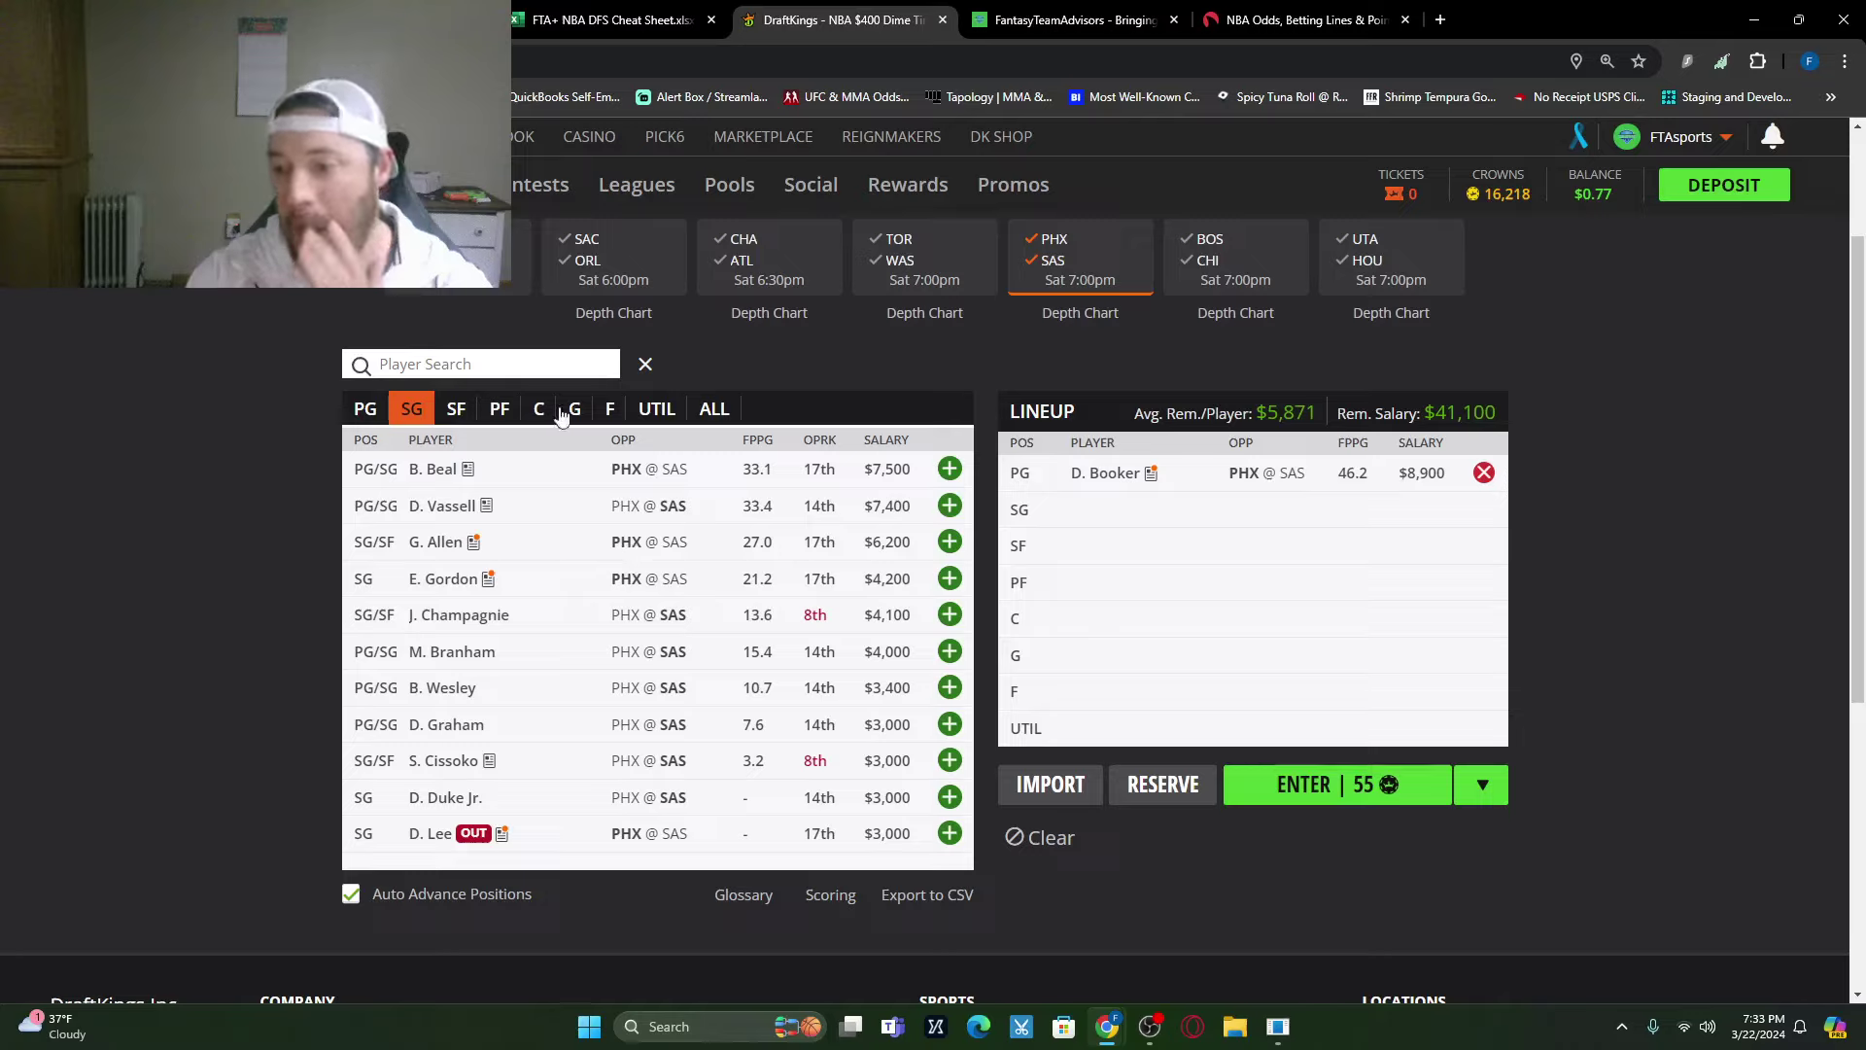
{"action": "left_click", "coordinate": [360, 412]}
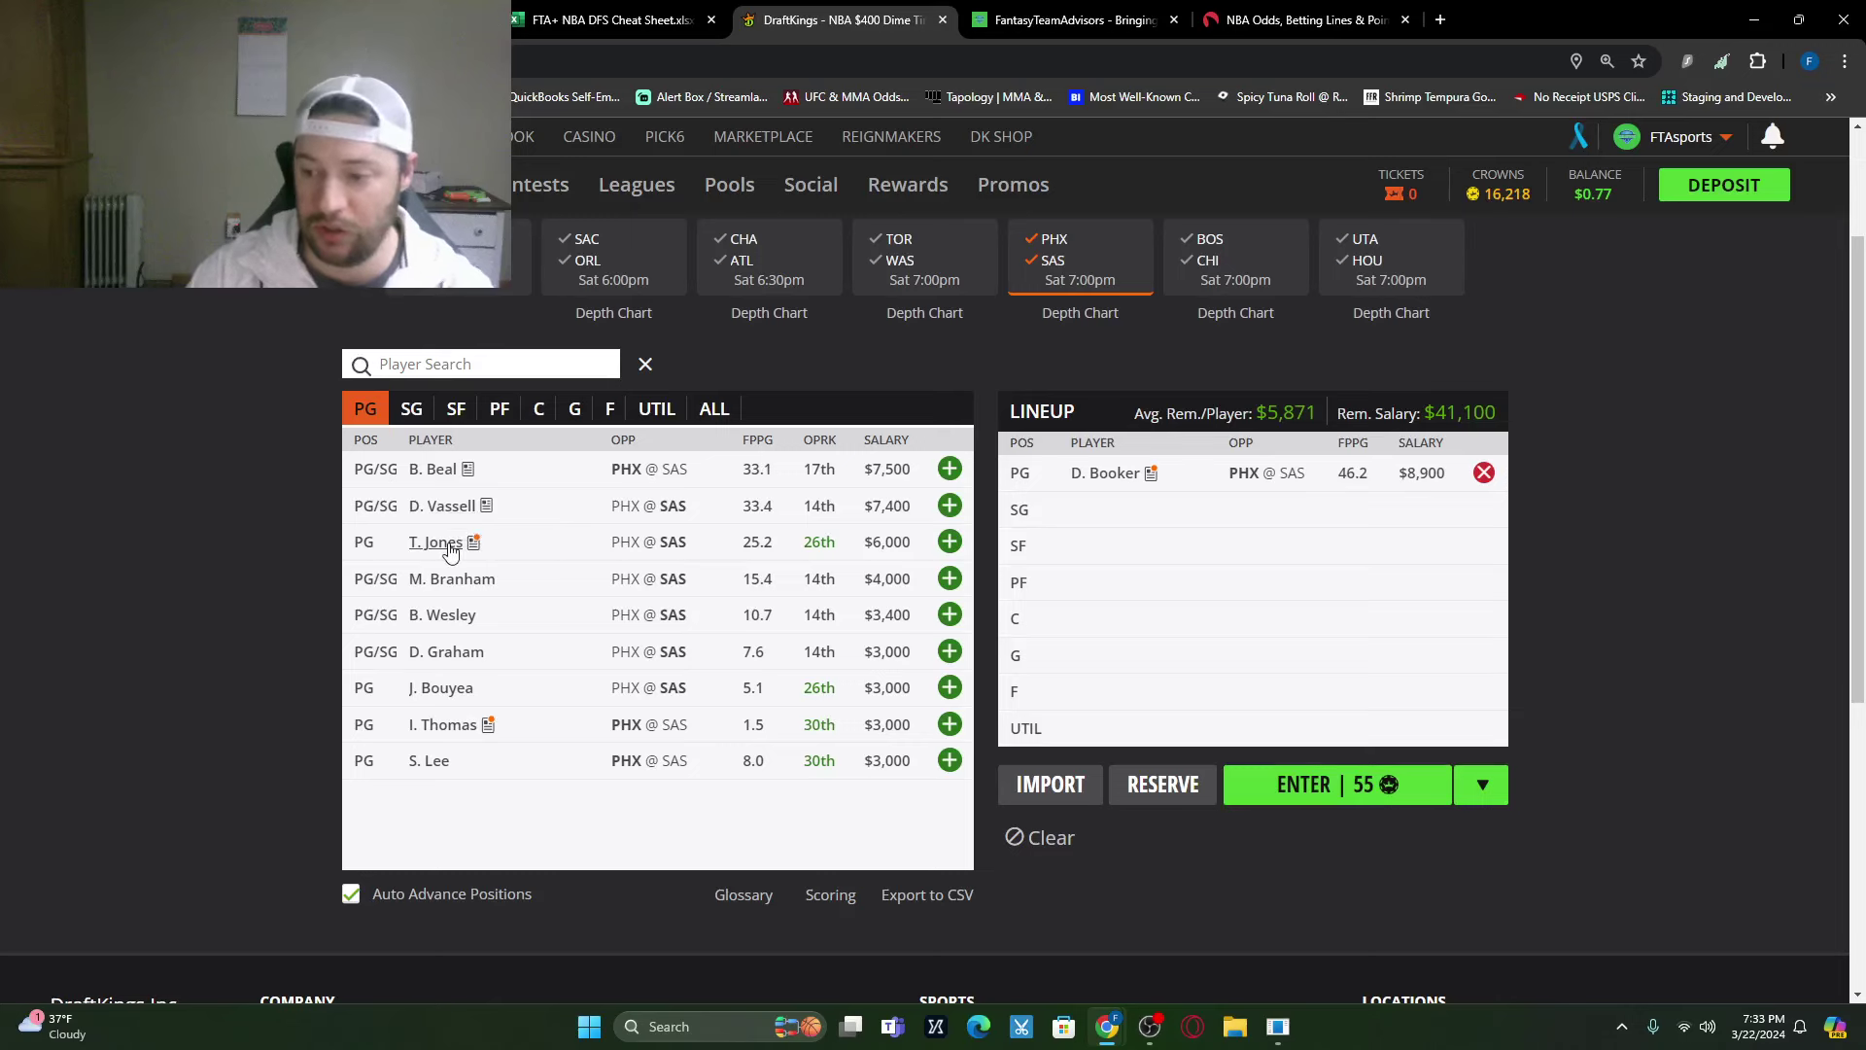
{"action": "left_click", "coordinate": [435, 541]}
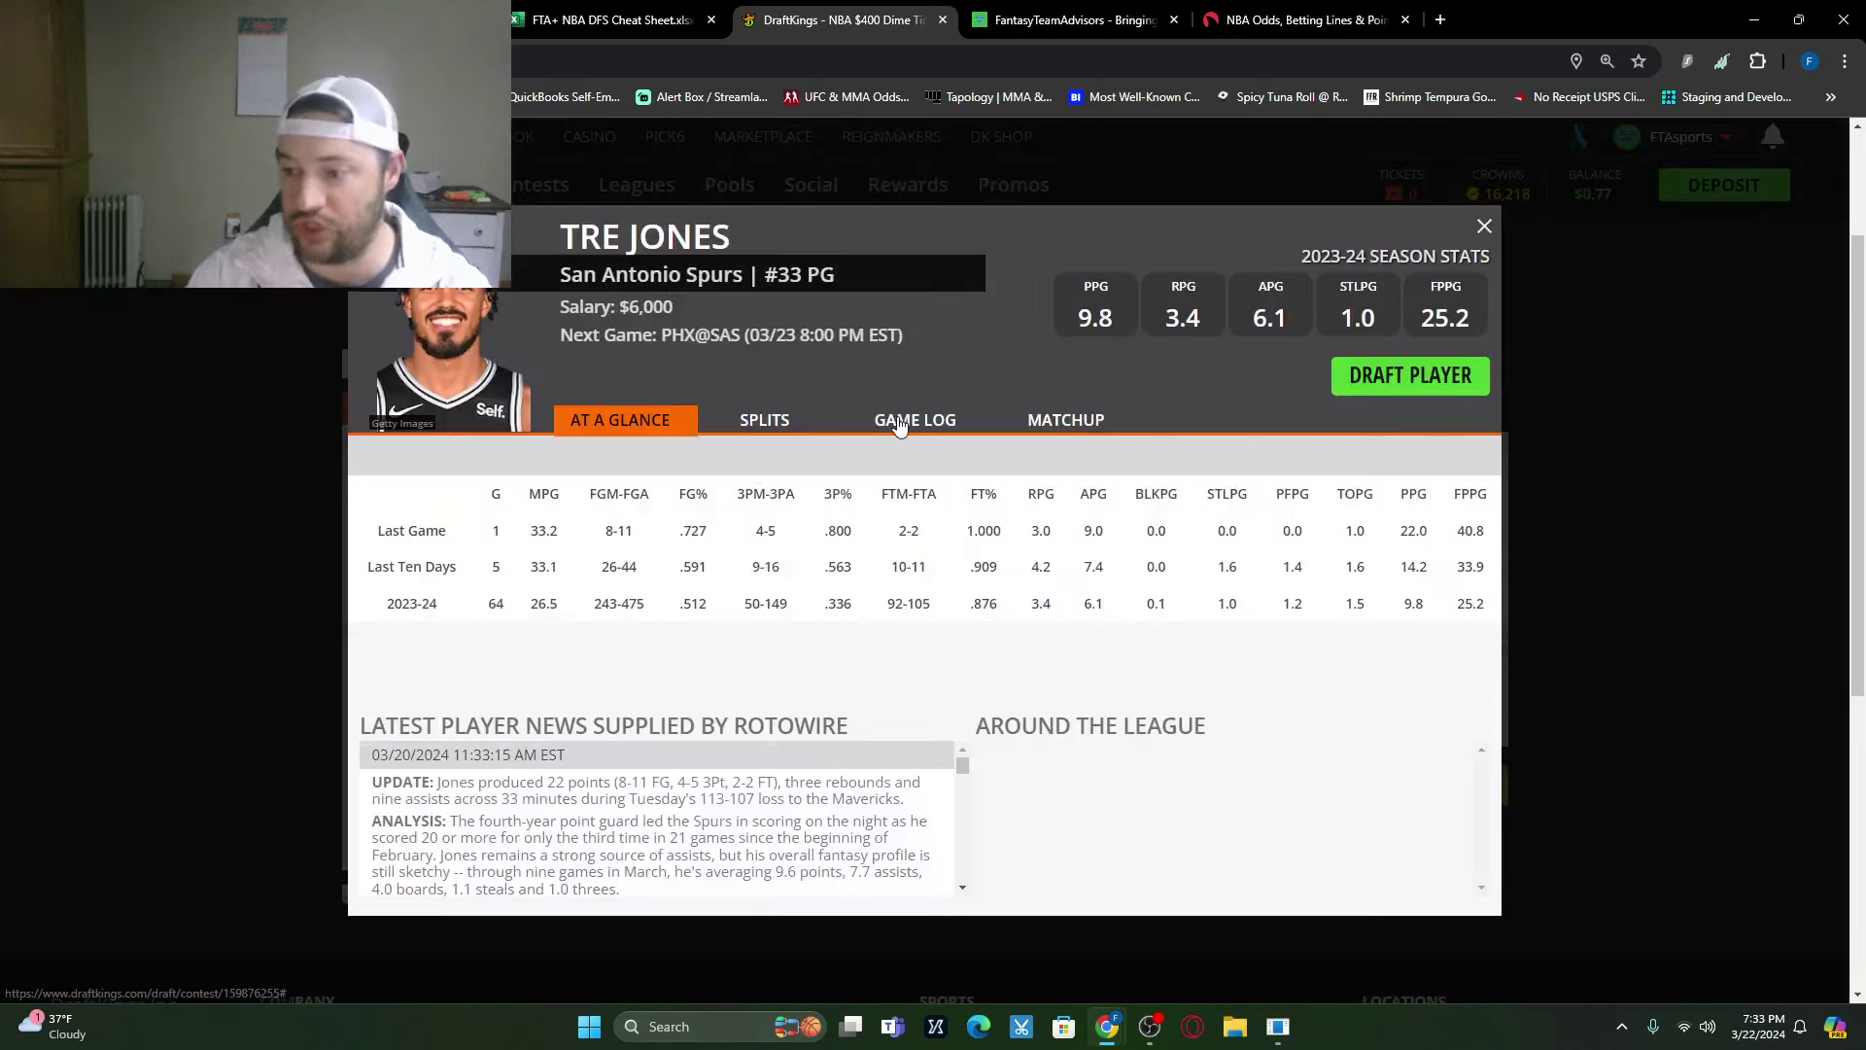
Step: Check Tre Jones's game log and remove Devin Booker from the PG slot
{"action": "left_click", "coordinate": [892, 419]}
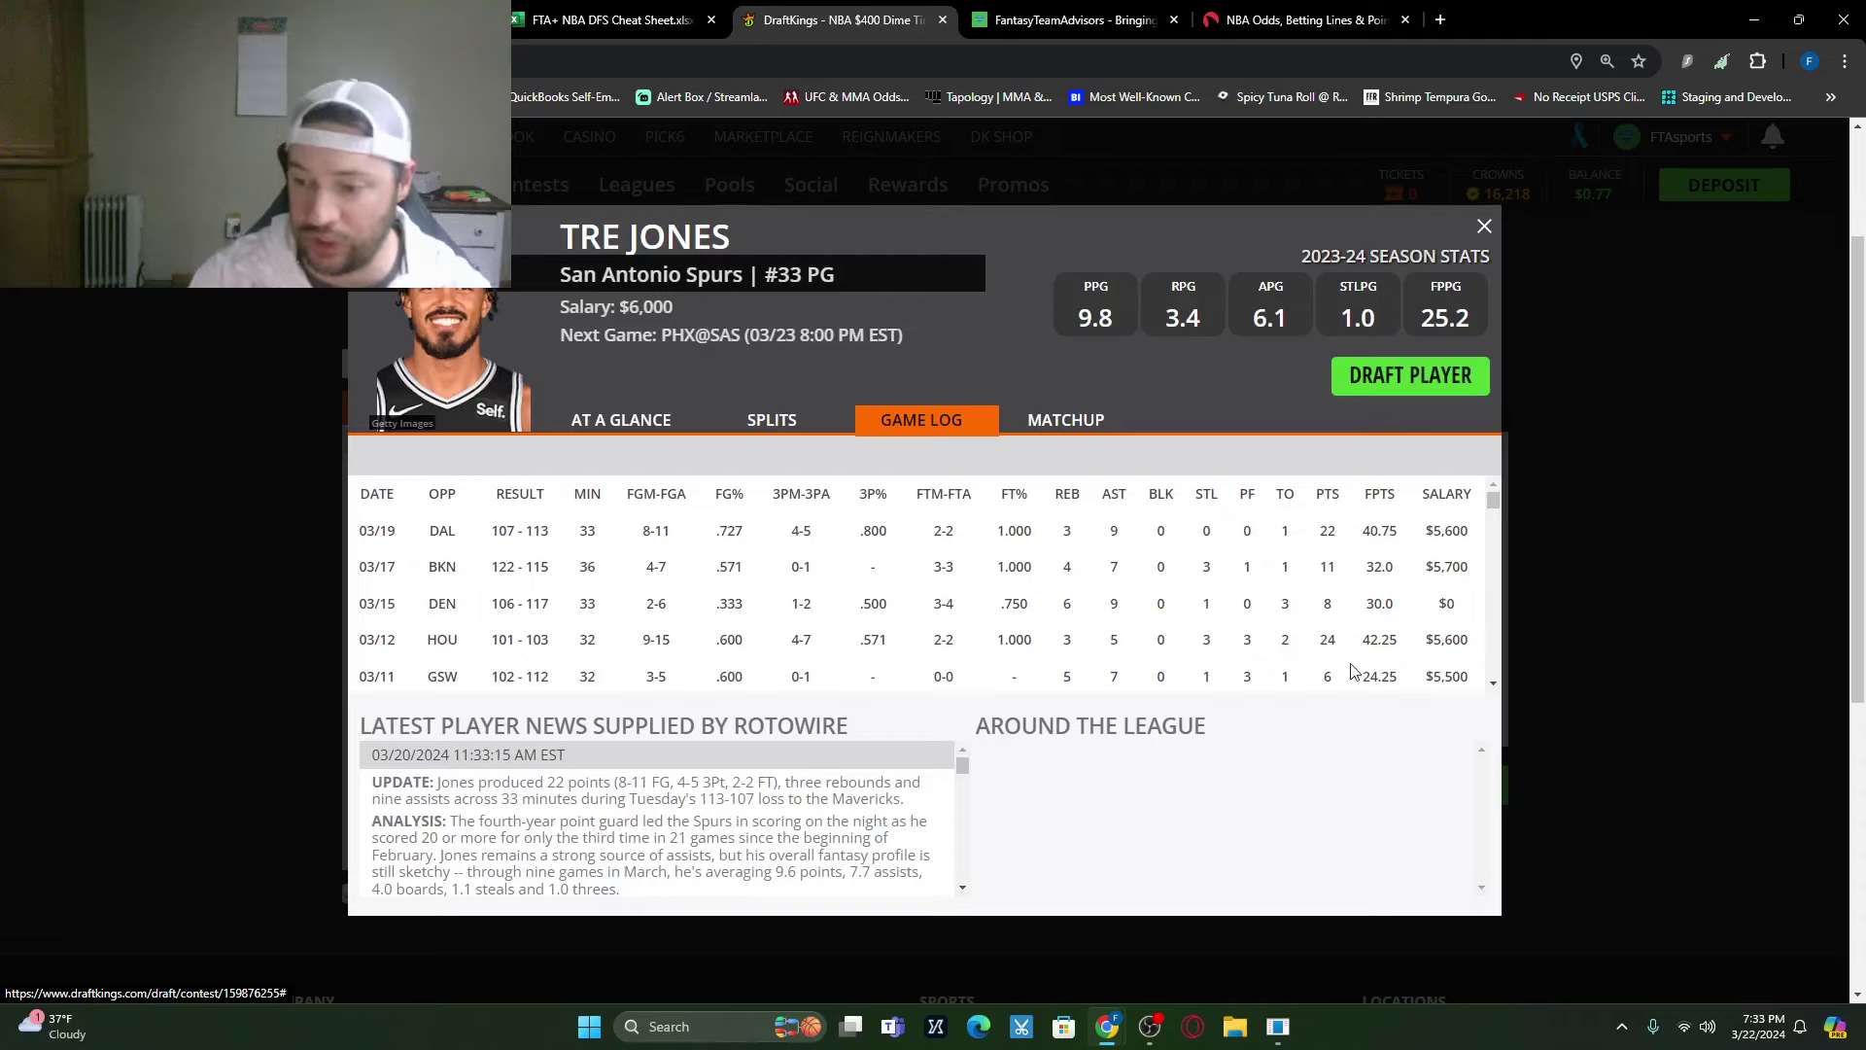
{"action": "left_click", "coordinate": [1483, 227]}
{"action": "left_click", "coordinate": [1483, 472]}
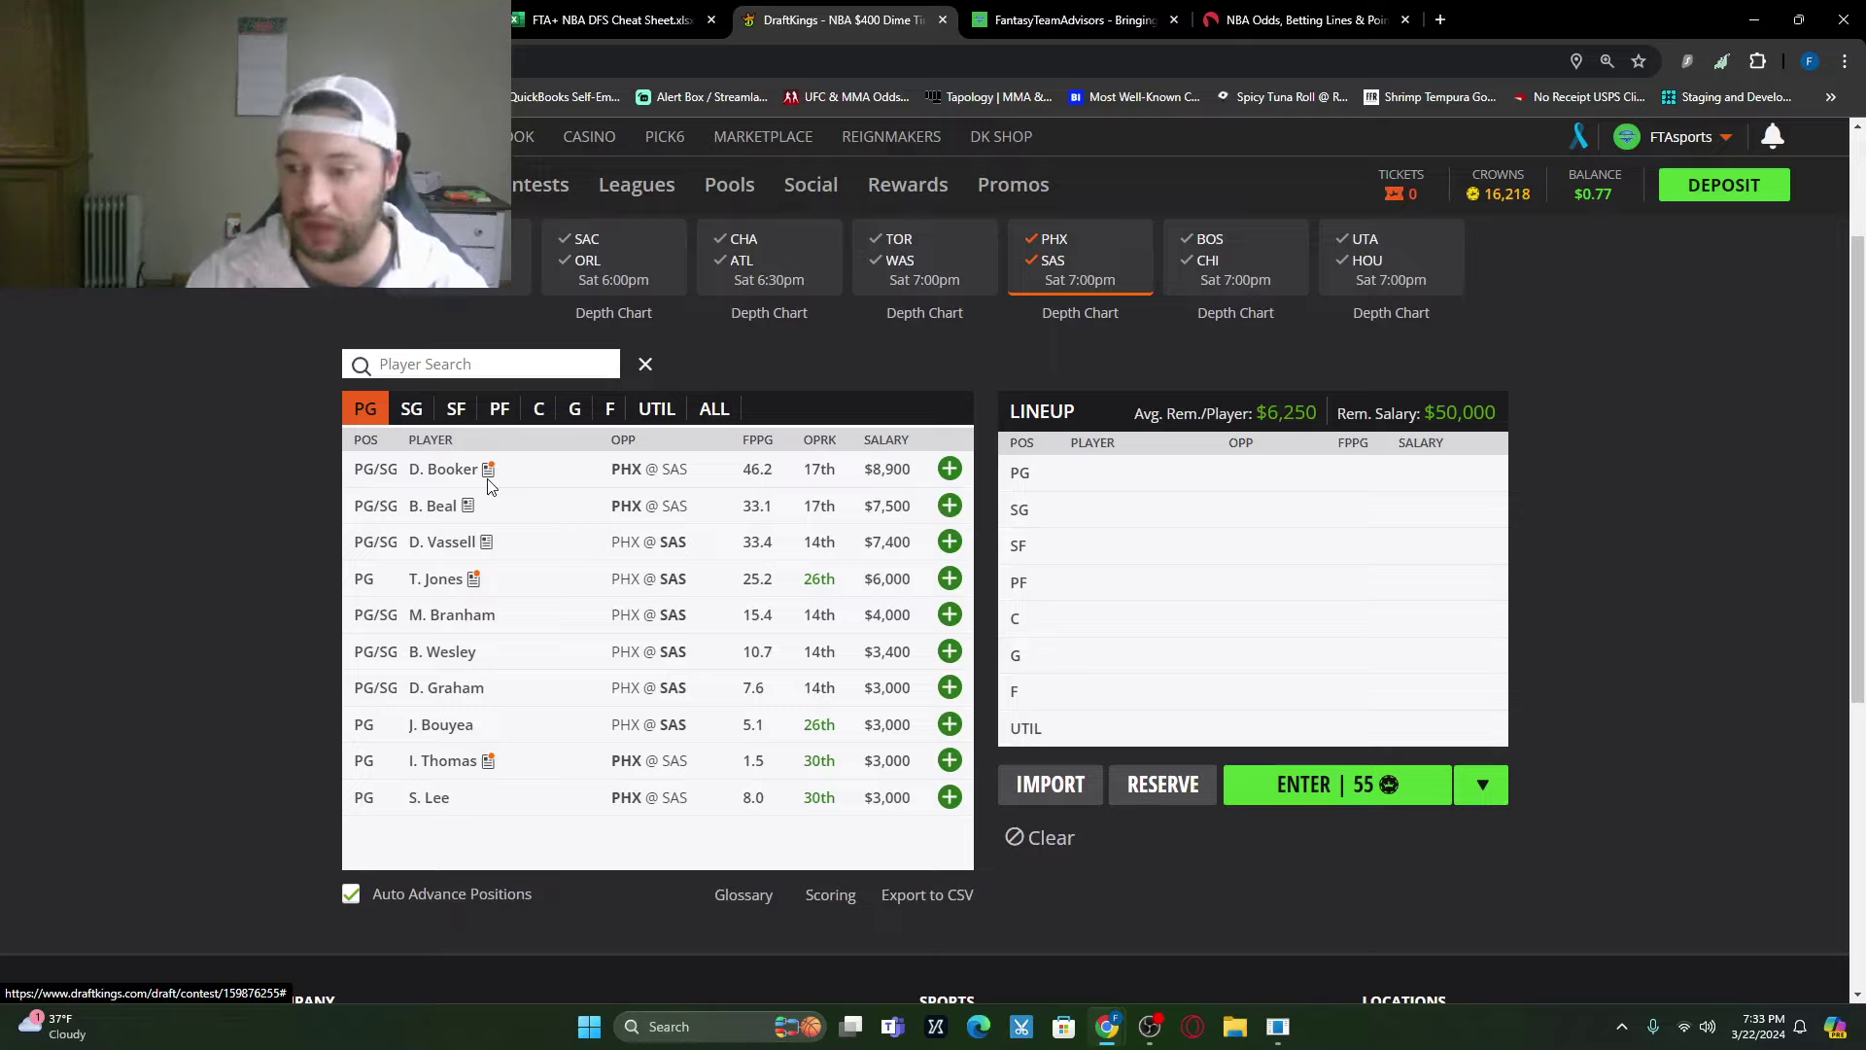
Step: Compare Bradley Beal's and Devin Vassell's game logs, then draft Tre Jones at PG for $6,000
{"action": "right_click", "coordinate": [439, 514]}
{"action": "left_click", "coordinate": [439, 513]}
{"action": "left_click", "coordinate": [983, 422]}
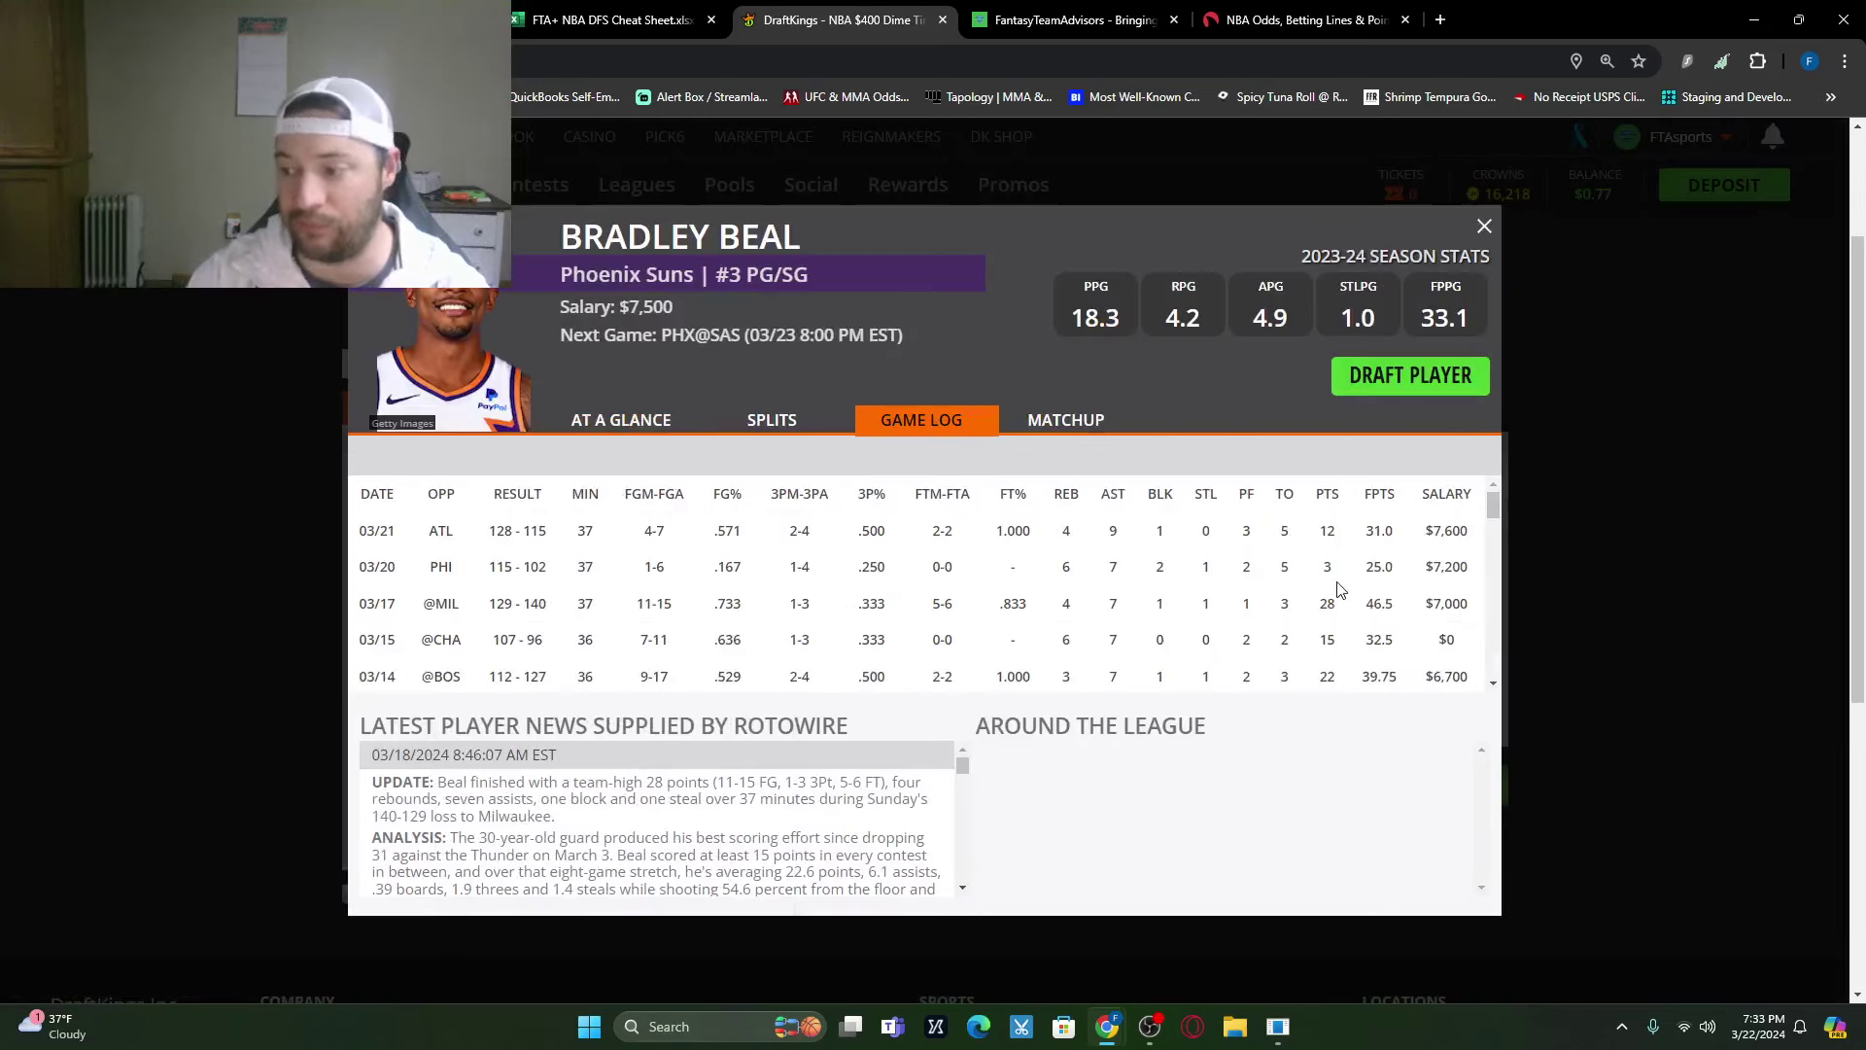
{"action": "left_click", "coordinate": [1484, 225]}
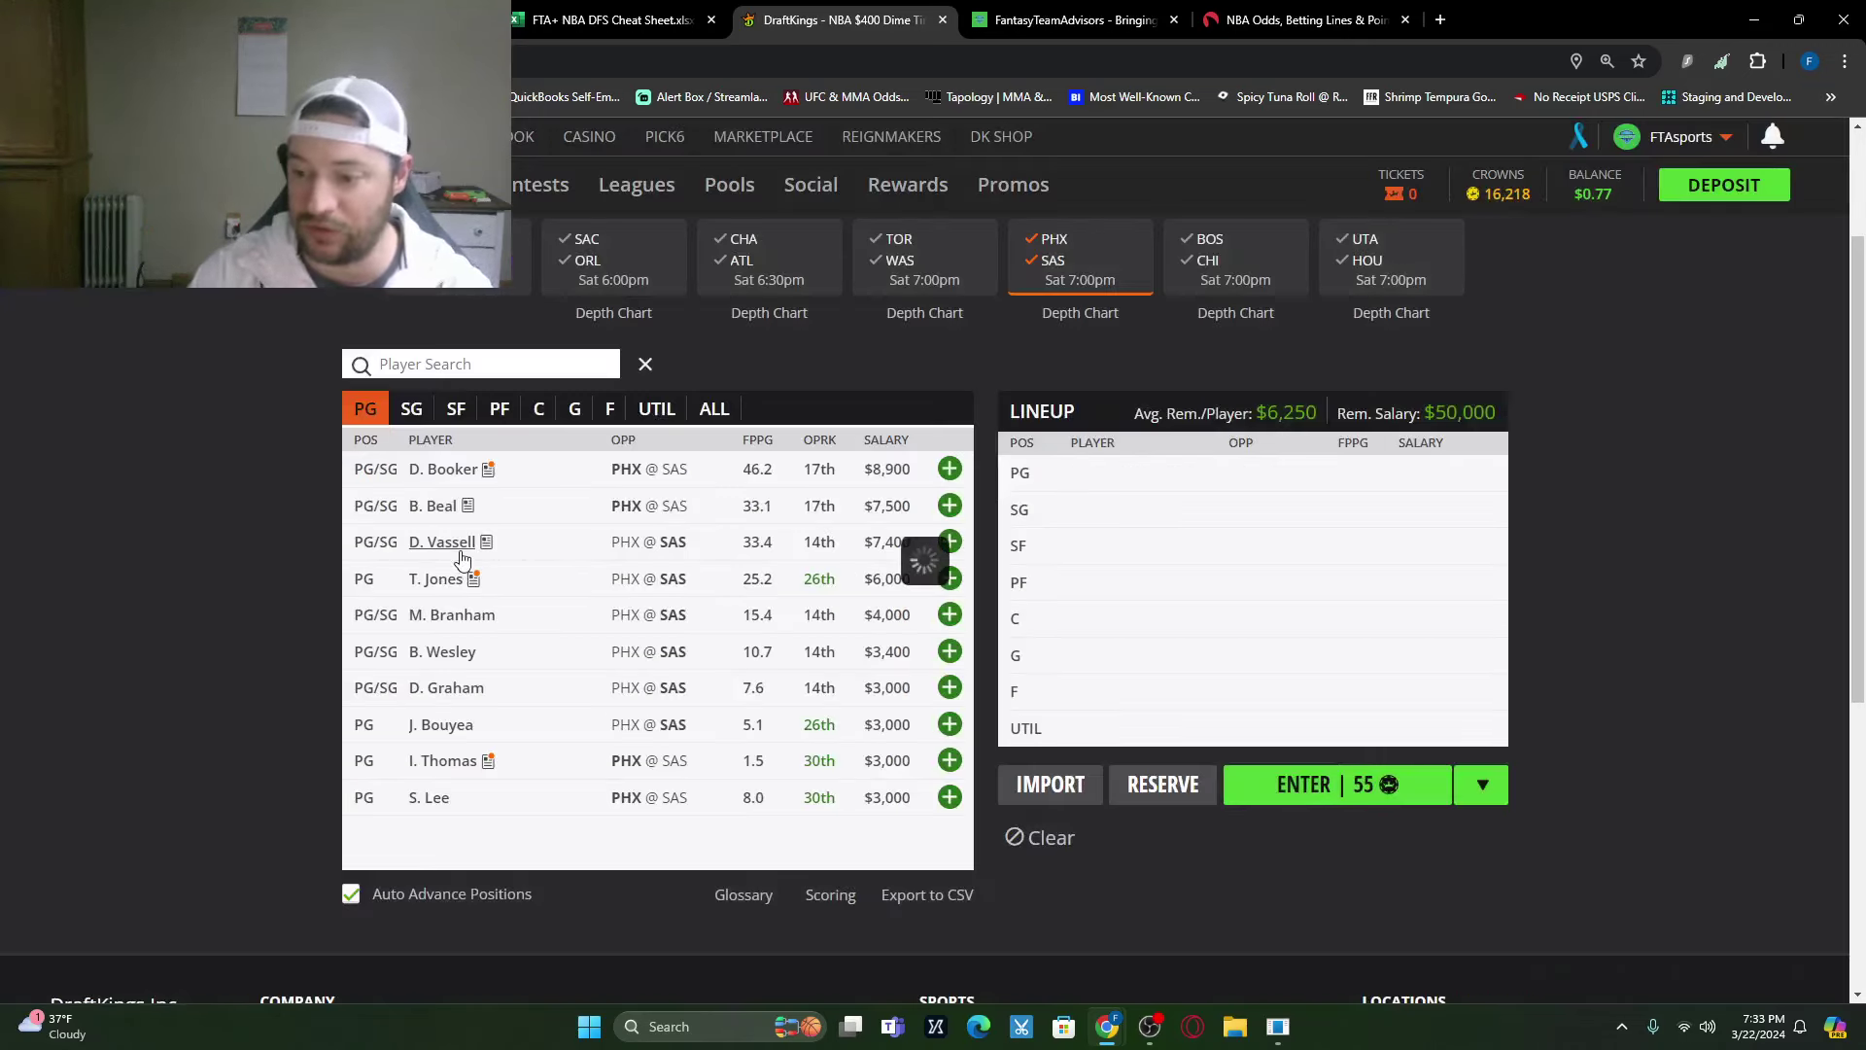
{"action": "left_click", "coordinate": [451, 544]}
{"action": "left_click", "coordinate": [902, 424]}
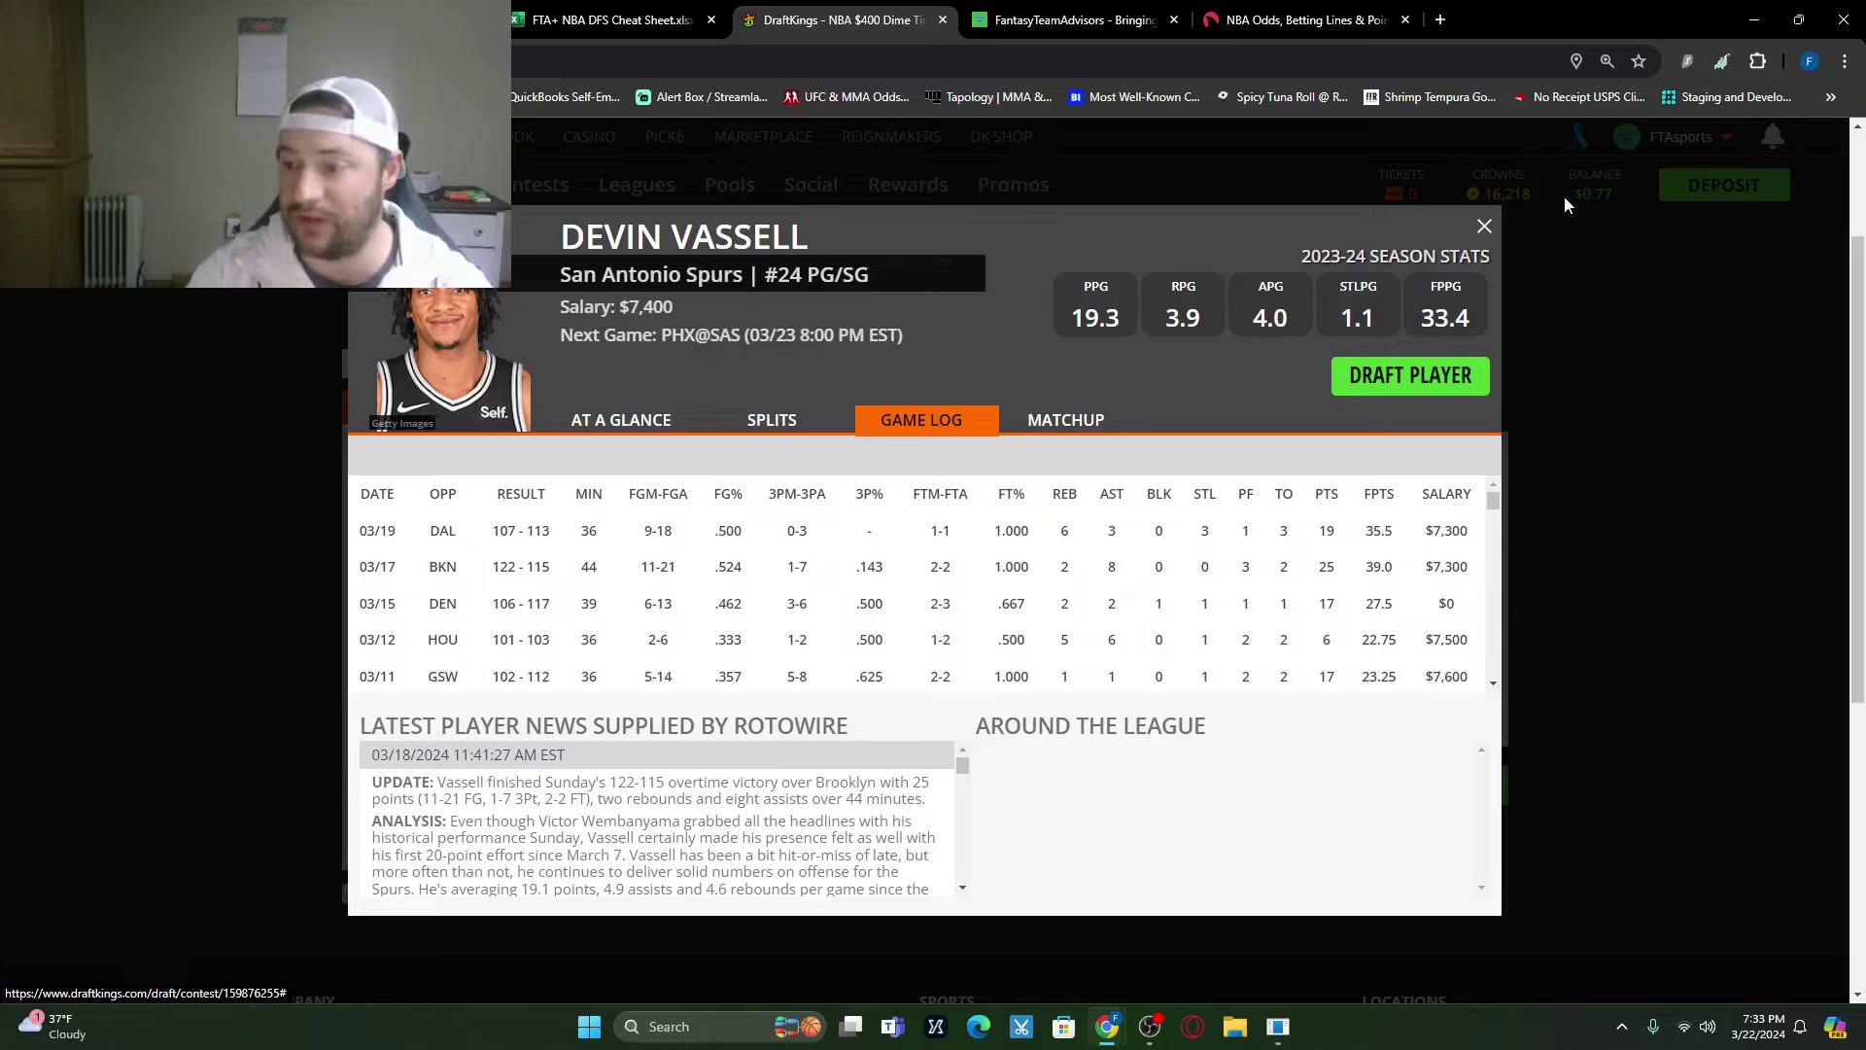
{"action": "left_click", "coordinate": [1484, 227]}
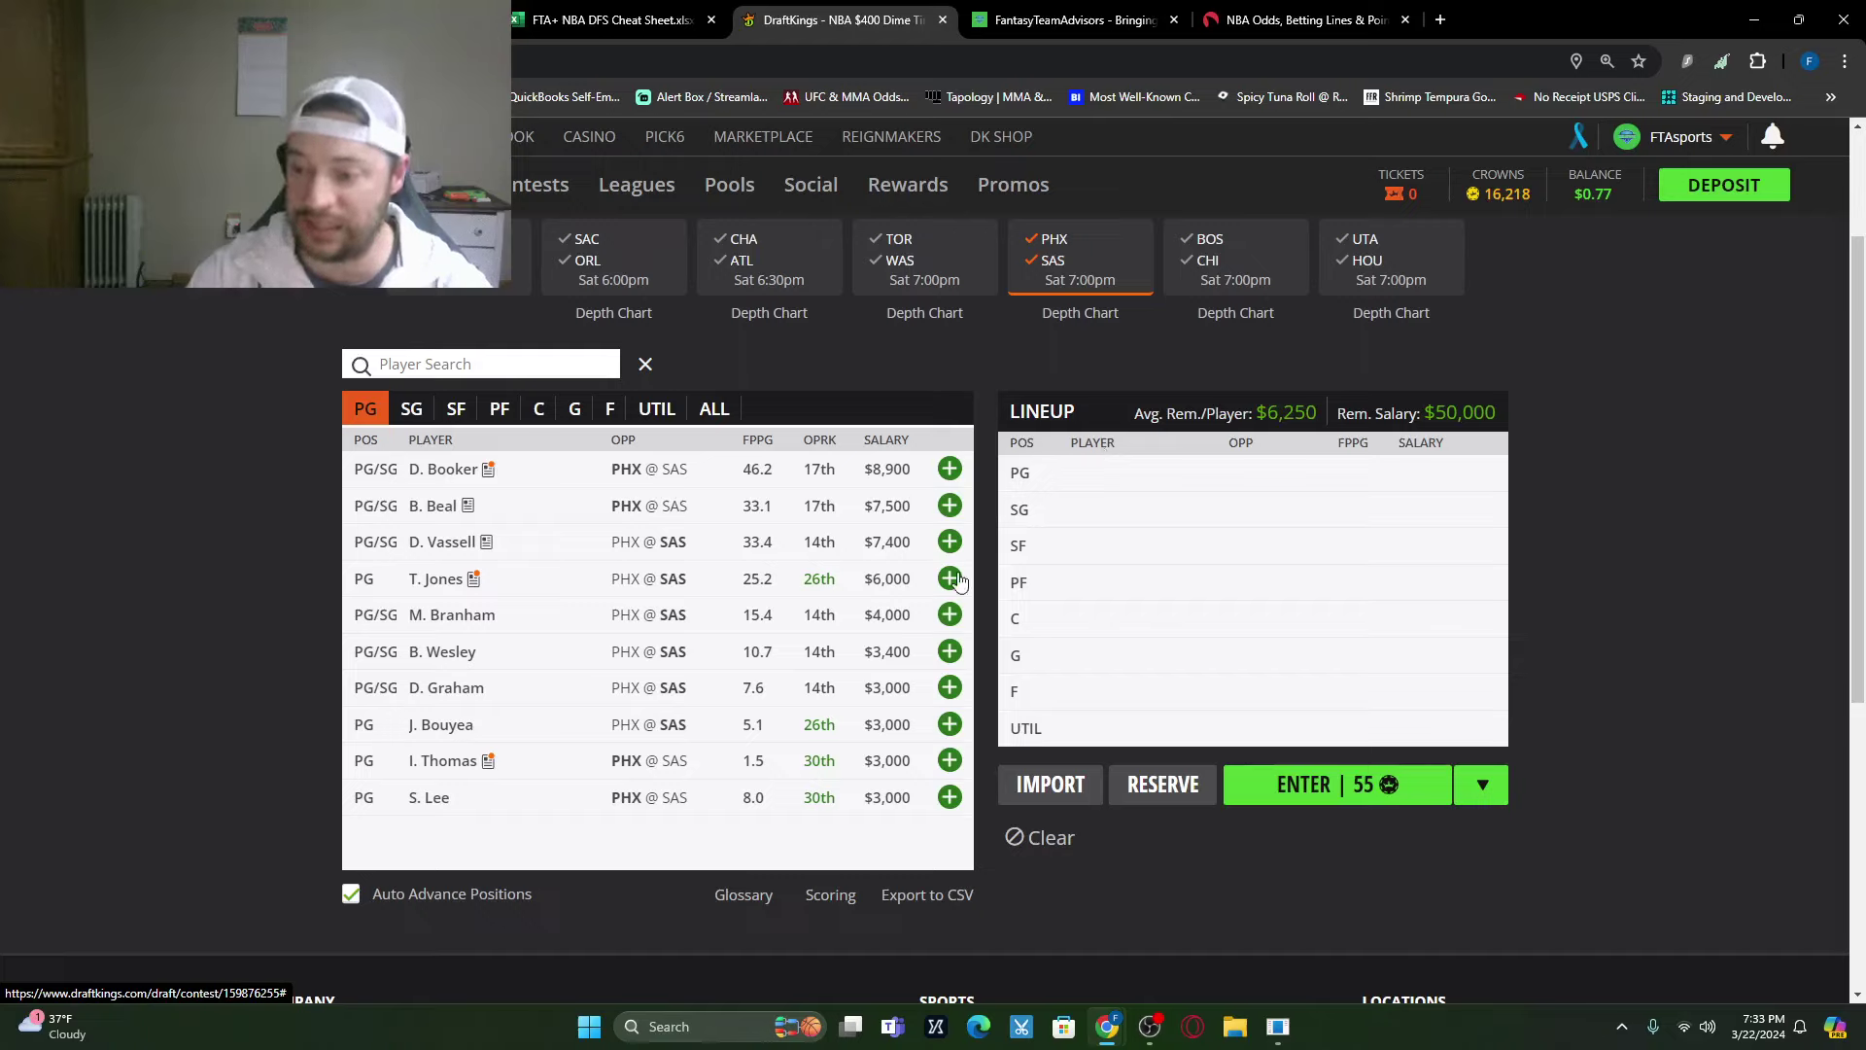
{"action": "left_click", "coordinate": [950, 578]}
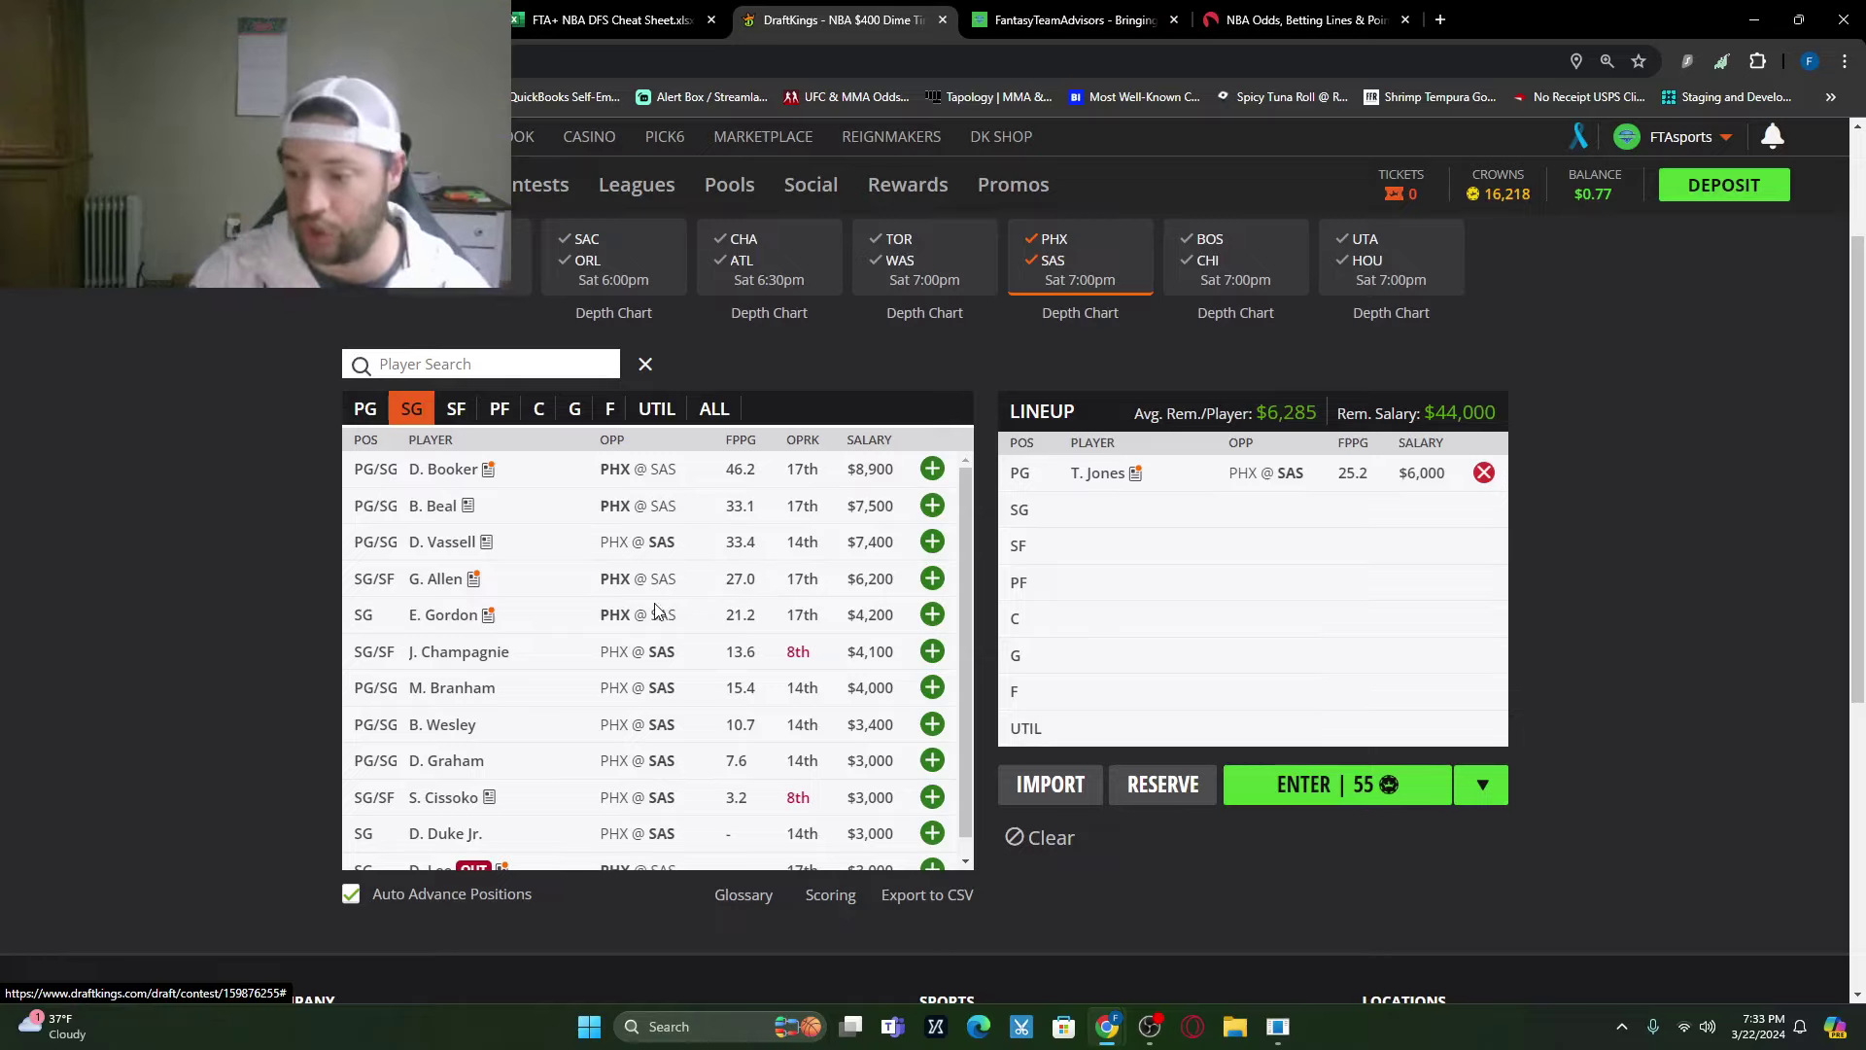
Step: Find V. Krejci via a 'vit' search and move him from SG into UTIL at $3,900
{"action": "left_click", "coordinate": [656, 408]}
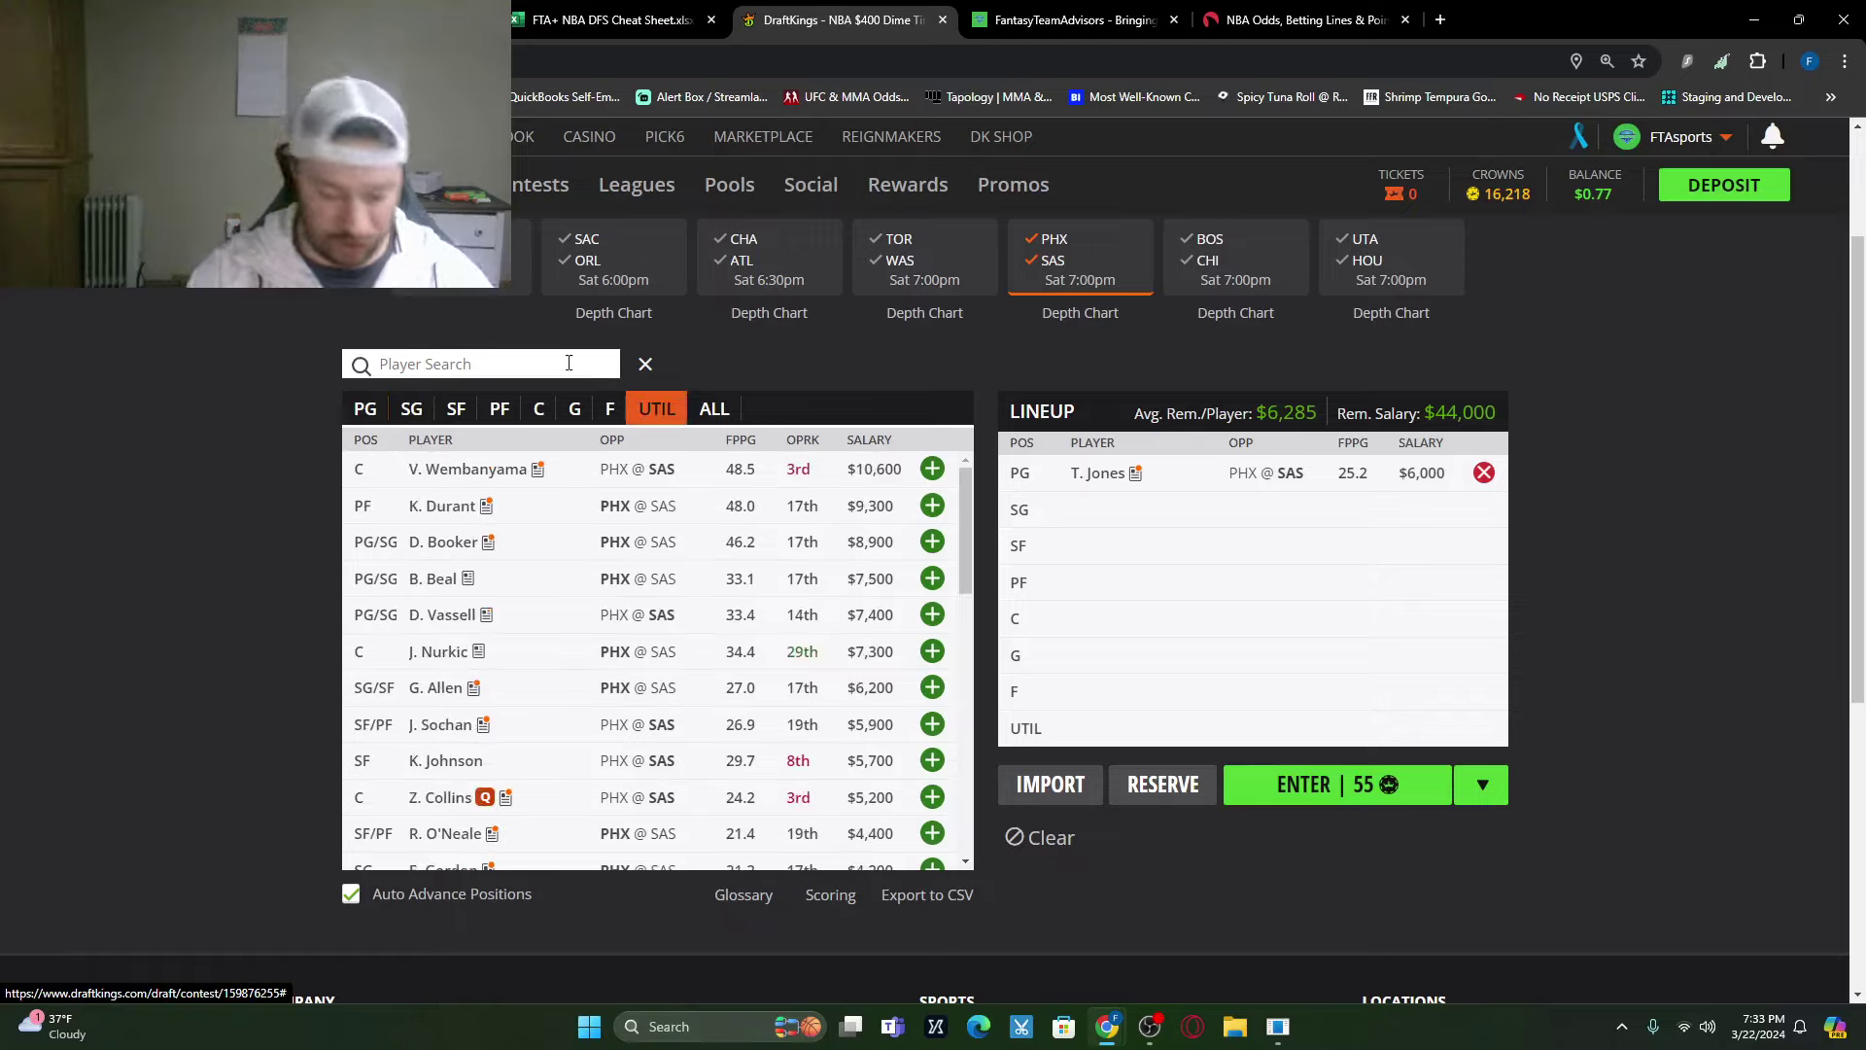
{"action": "left_click", "coordinate": [569, 362]}
{"action": "type", "text": "vit"}
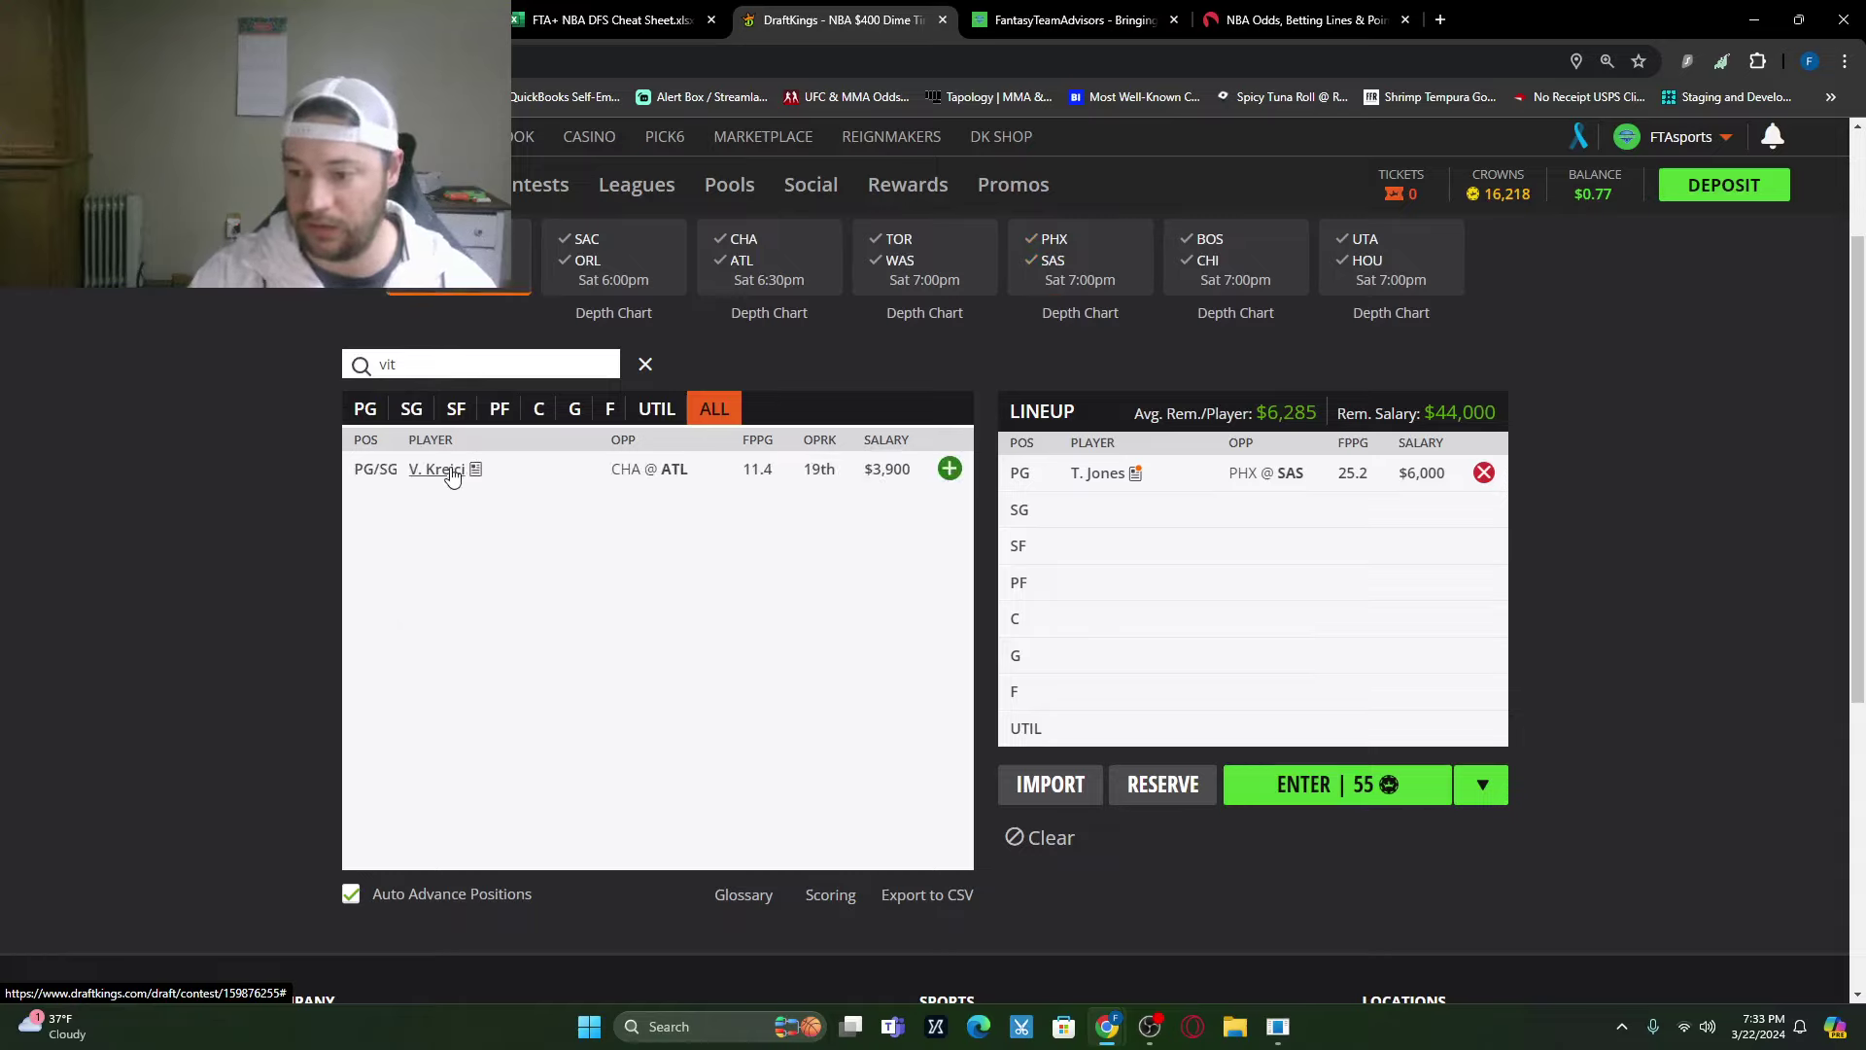
{"action": "left_click", "coordinate": [950, 469]}
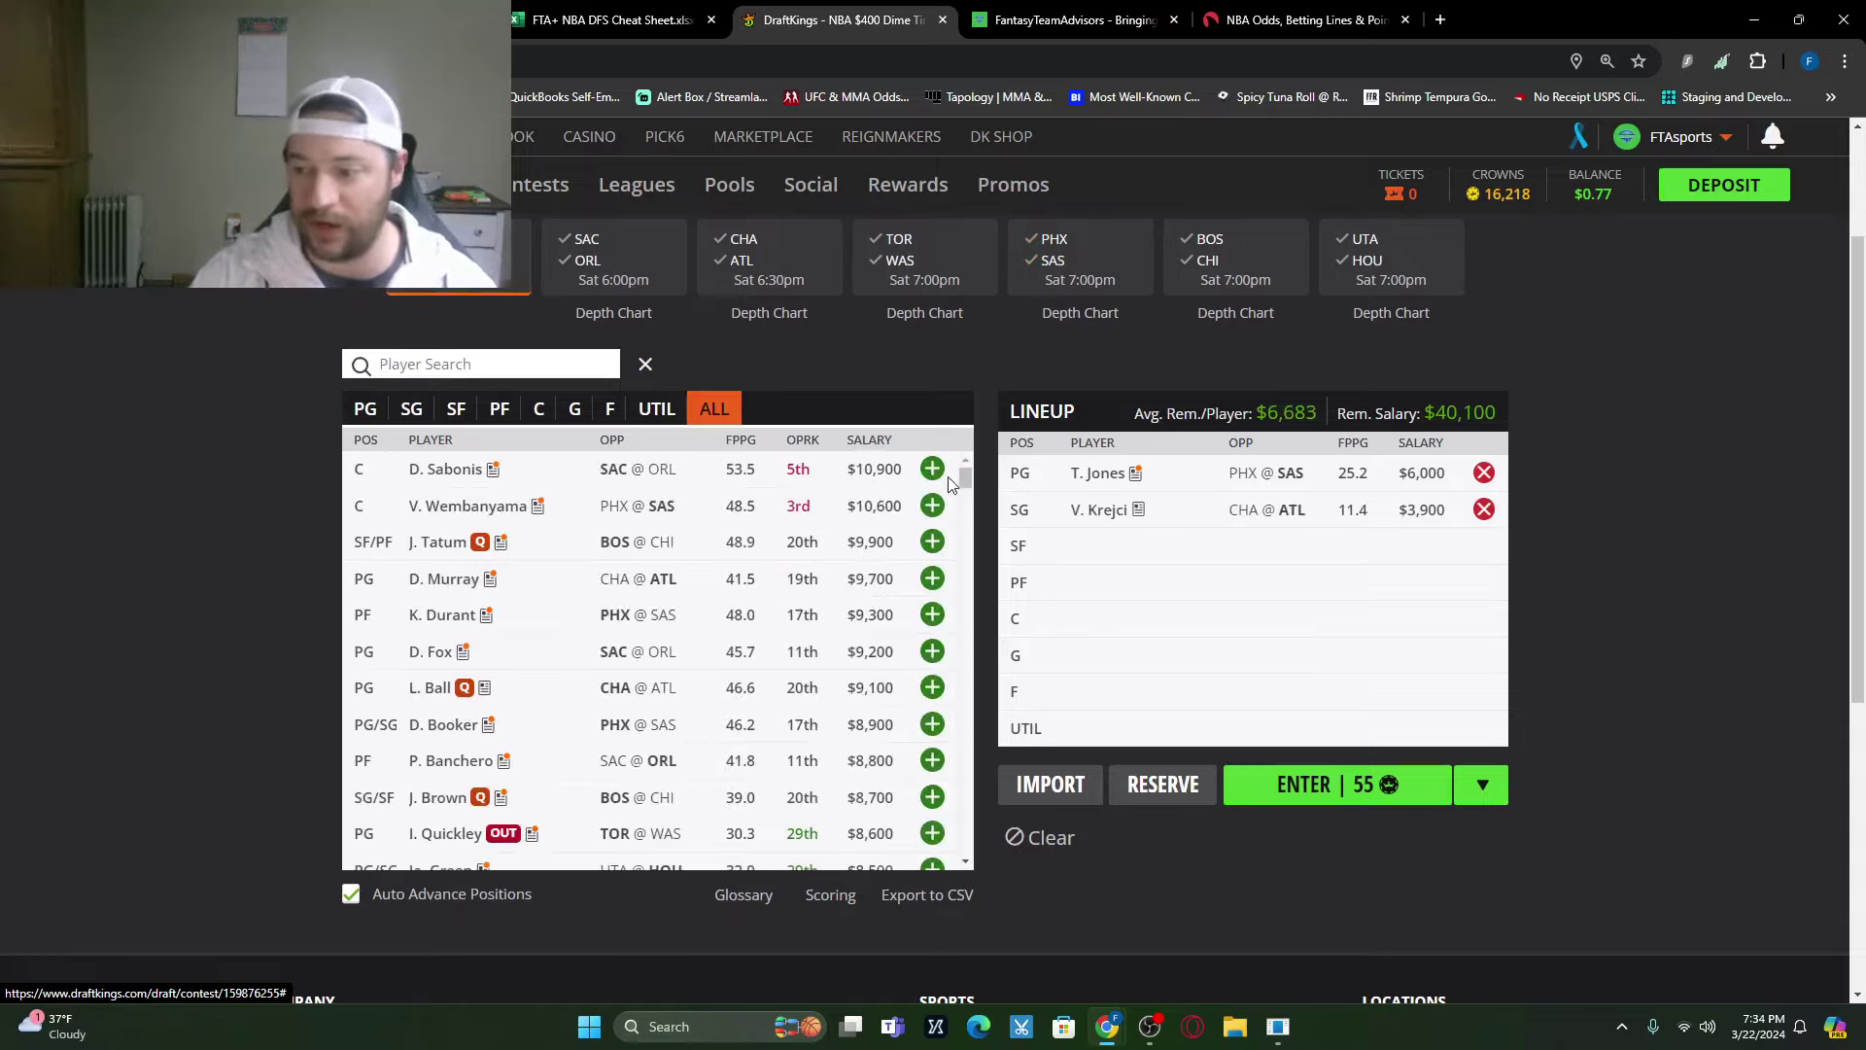
{"action": "left_click", "coordinate": [1483, 509]}
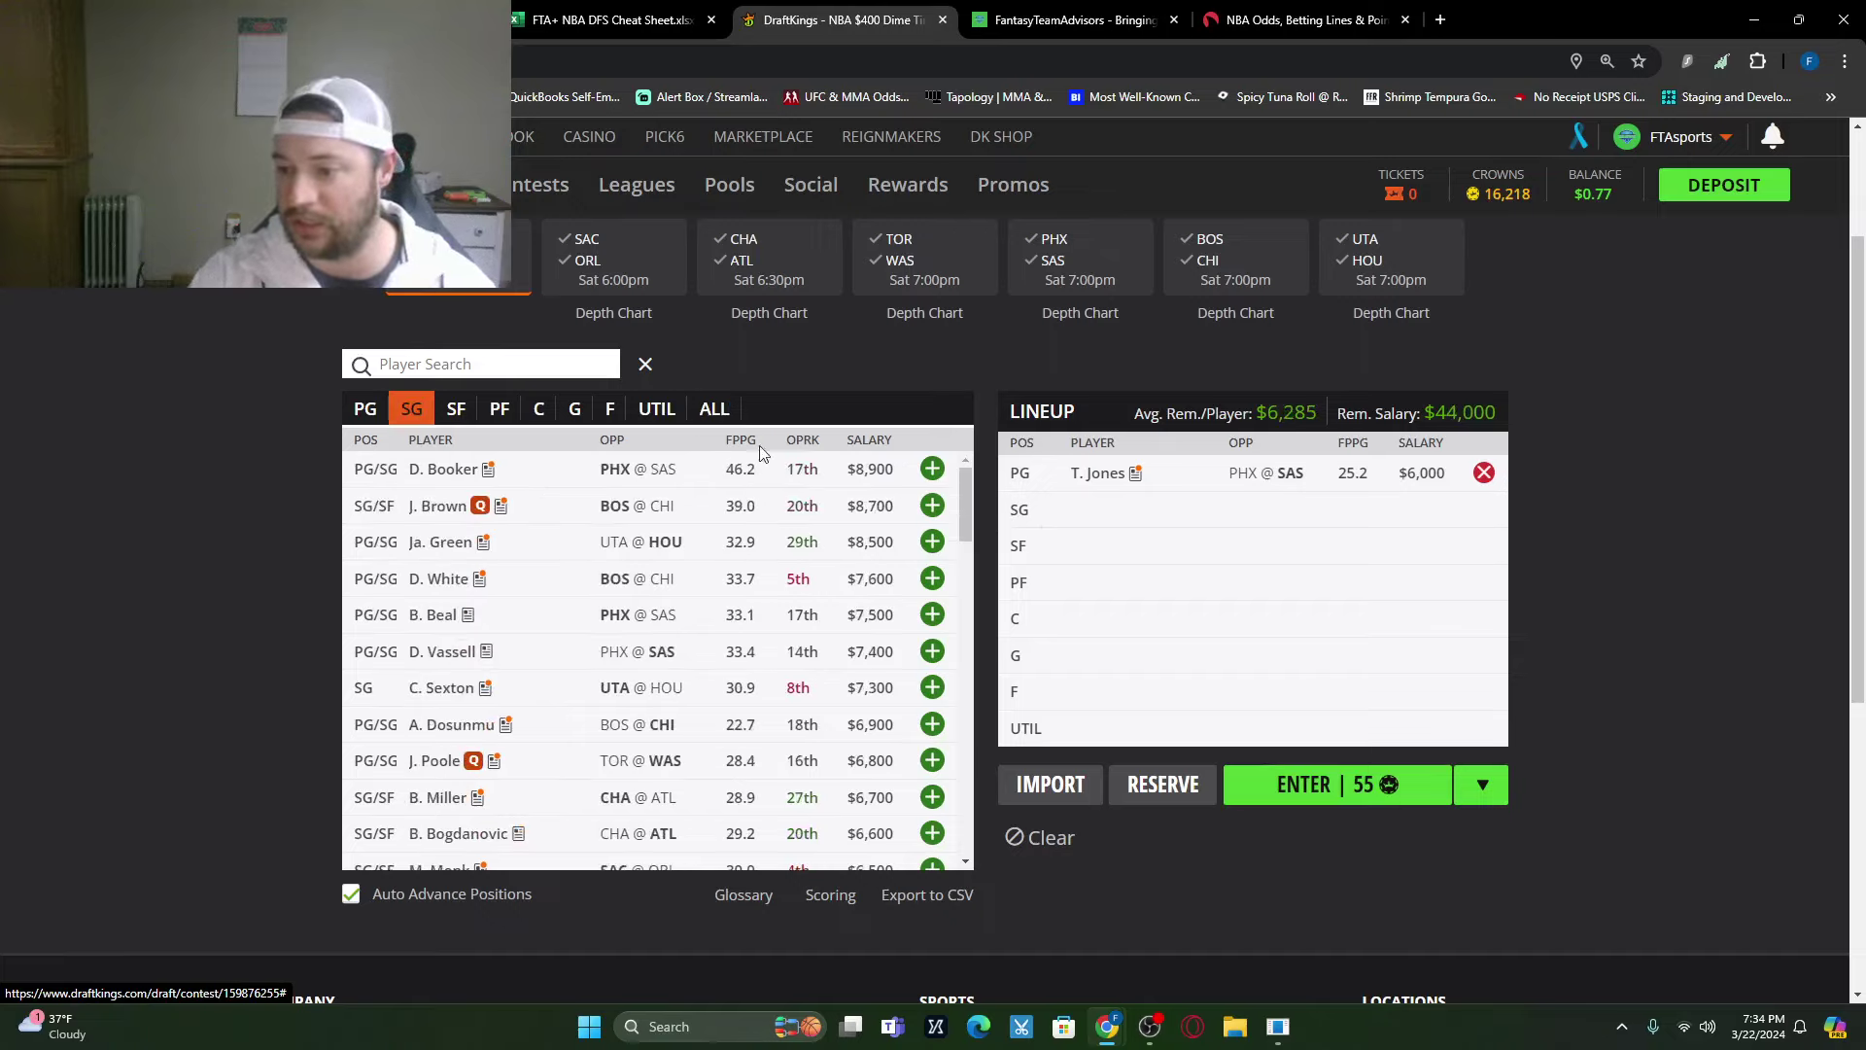
{"action": "left_click", "coordinate": [657, 408]}
{"action": "left_click", "coordinate": [479, 359]}
{"action": "type", "text": "vit"}
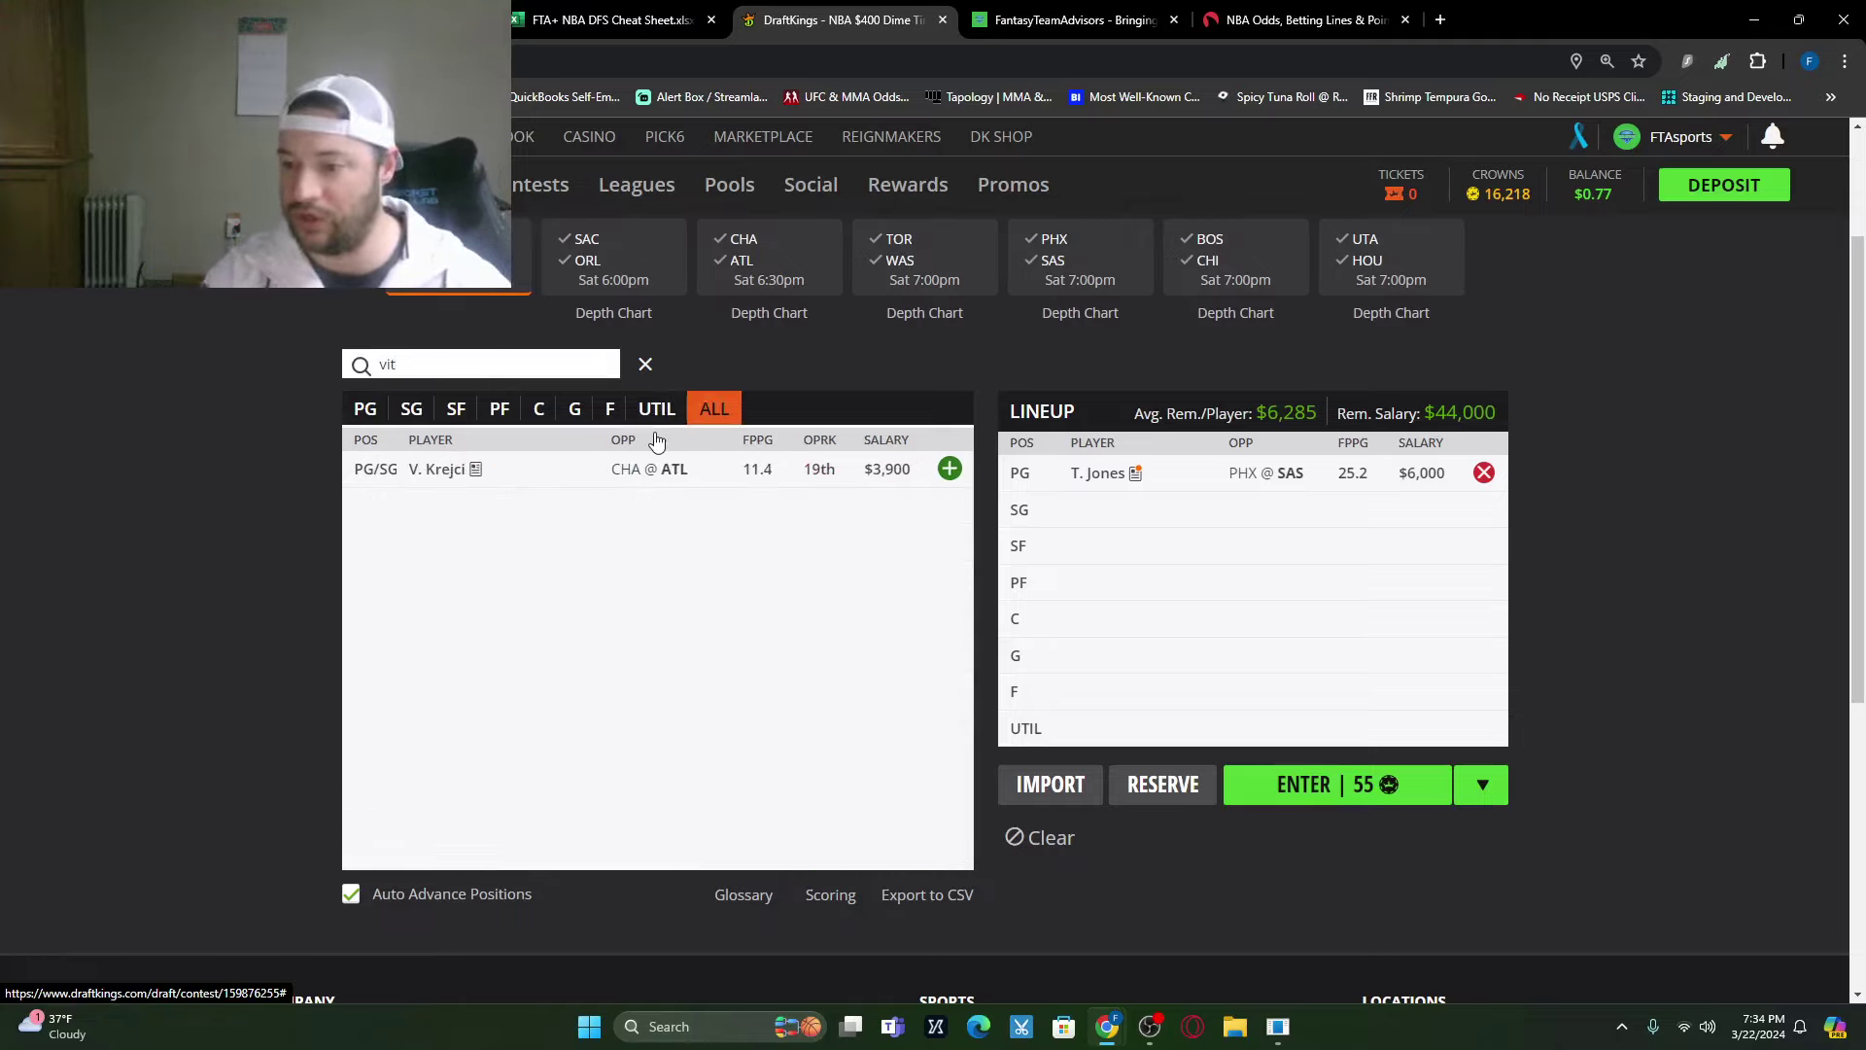
{"action": "left_click", "coordinate": [946, 469]}
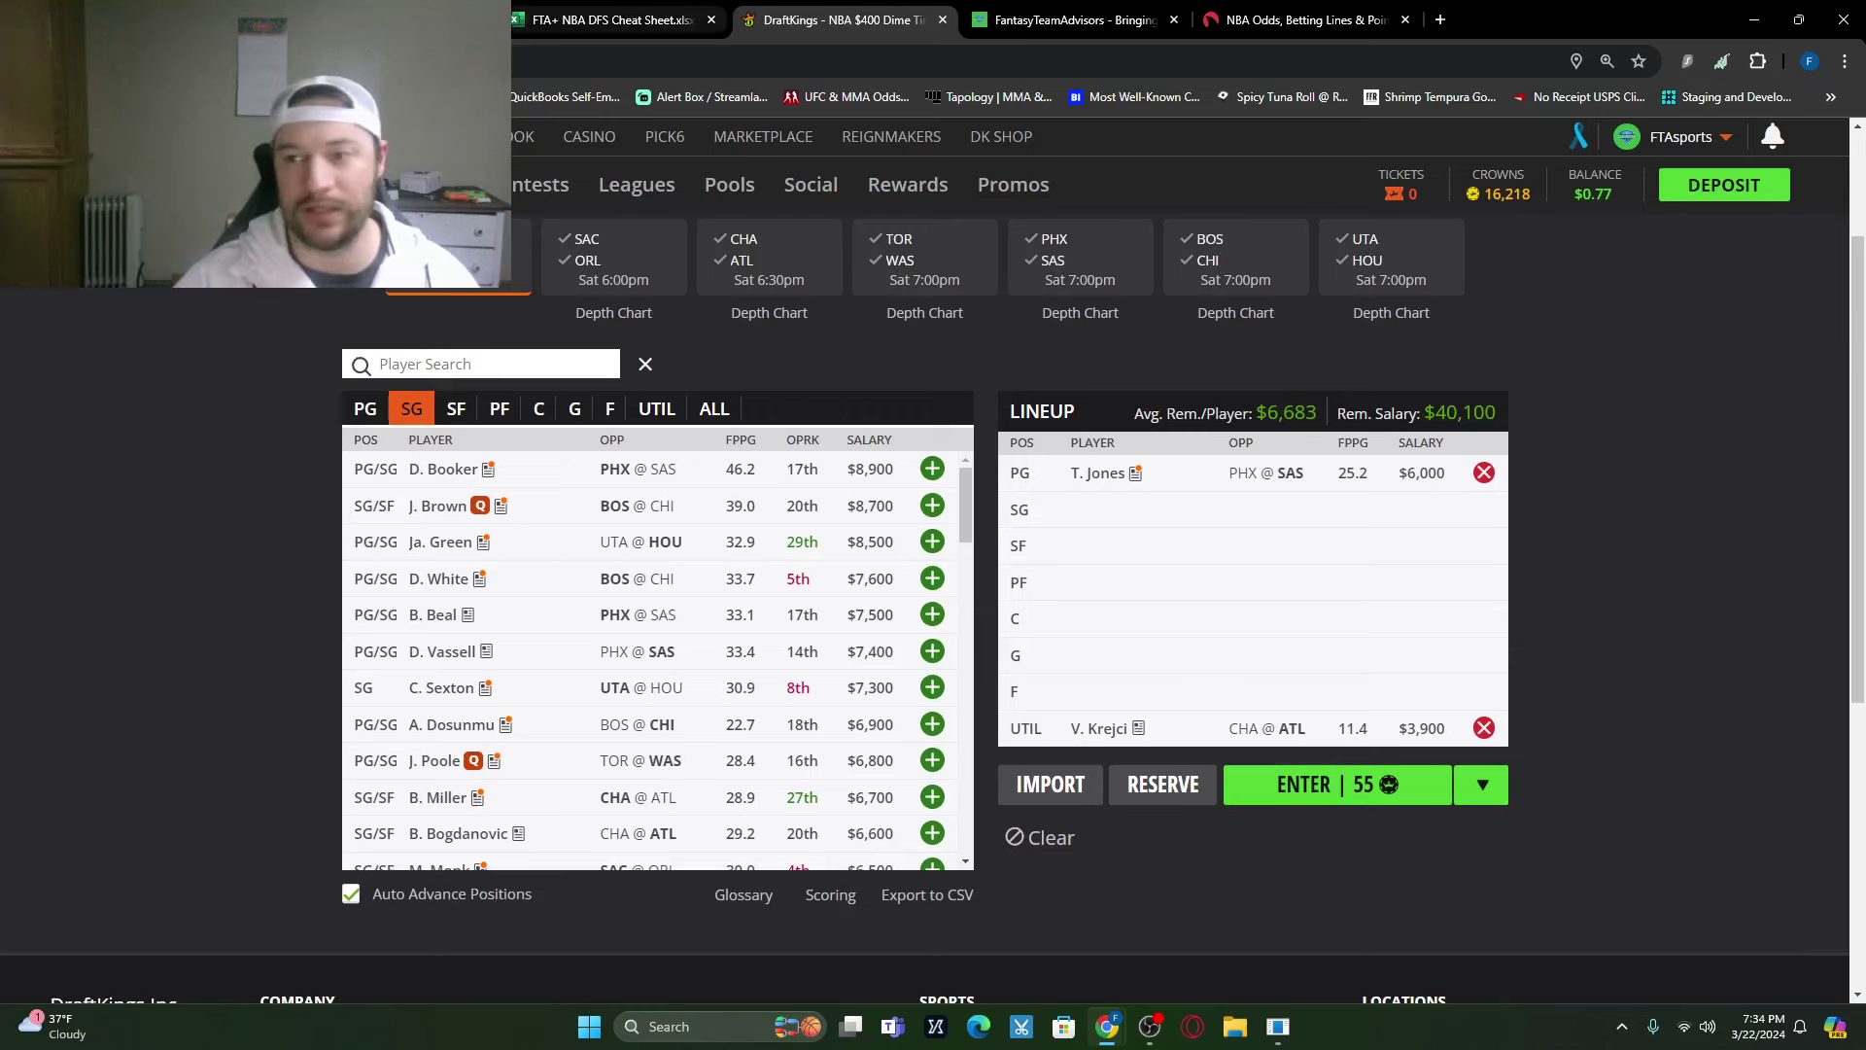
Step: Sort the cheat sheet by vs SG, largest first, with Washington Wizards (47.9) on top
{"action": "left_click", "coordinate": [573, 18]}
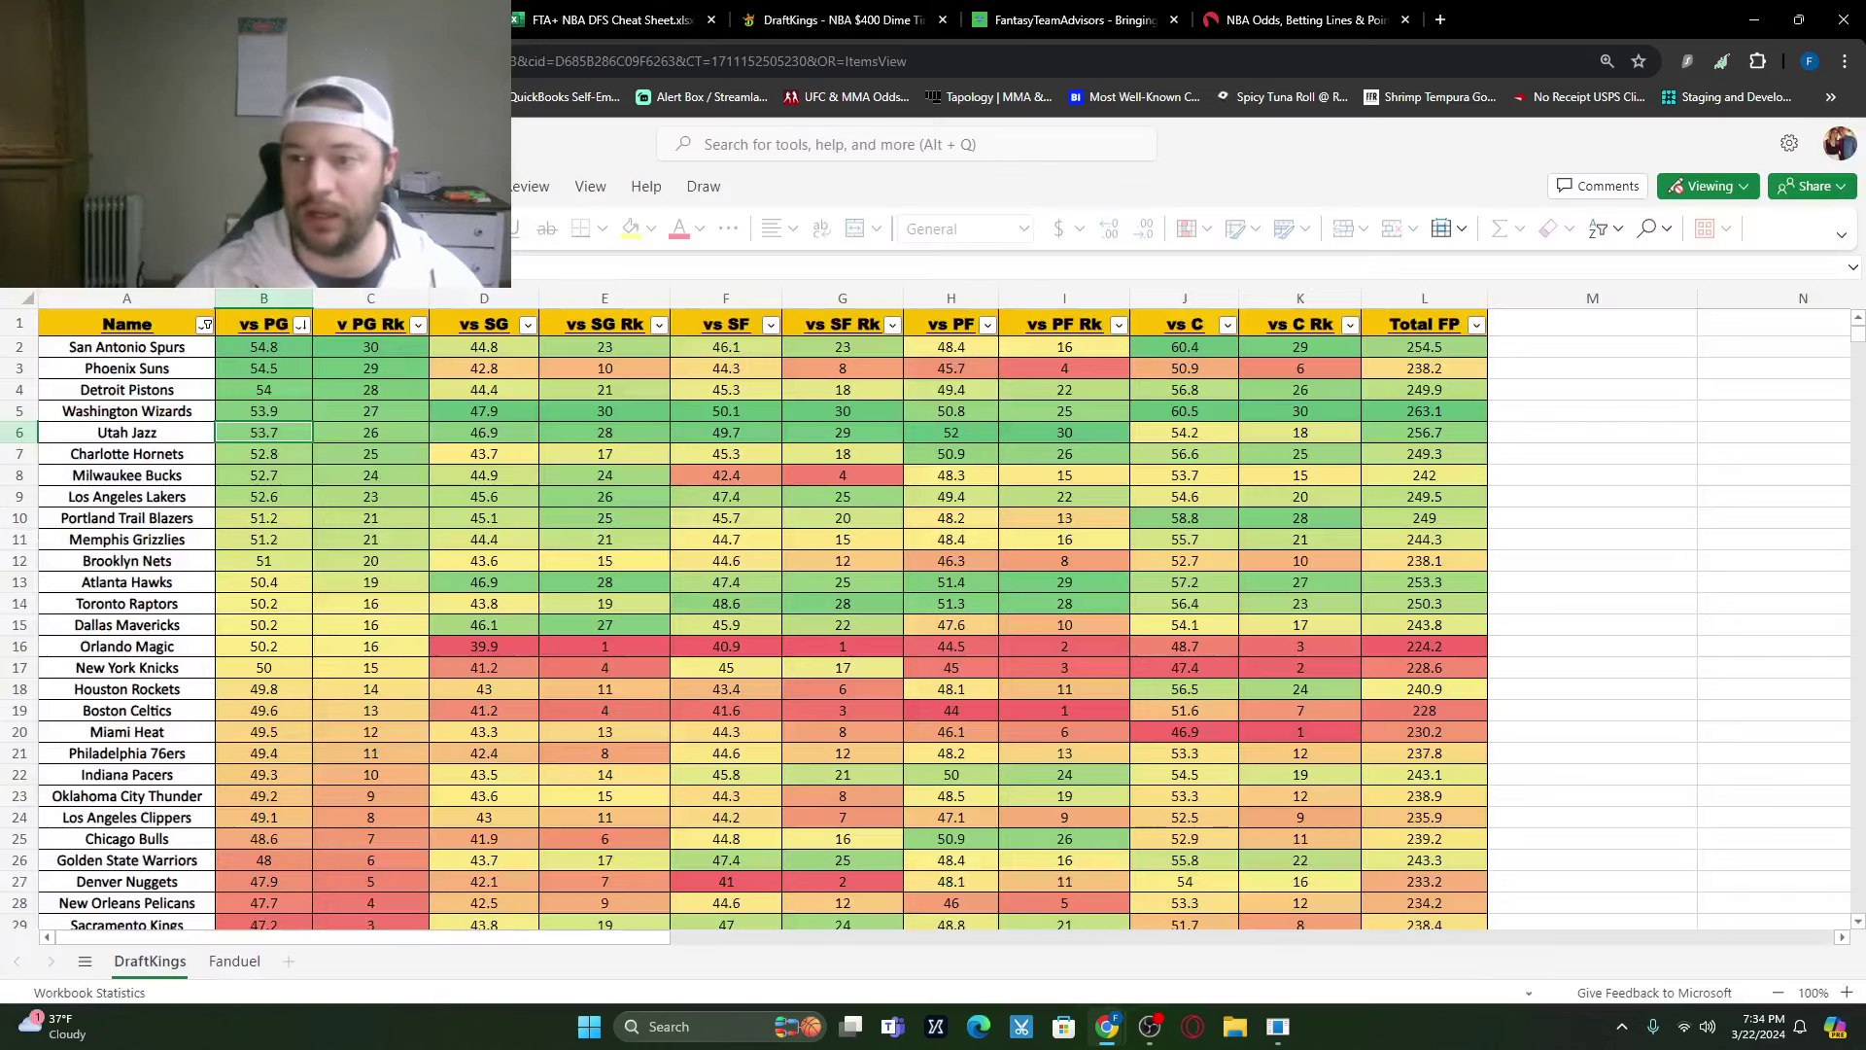
{"action": "left_click", "coordinate": [530, 330]}
{"action": "left_click", "coordinate": [641, 370]}
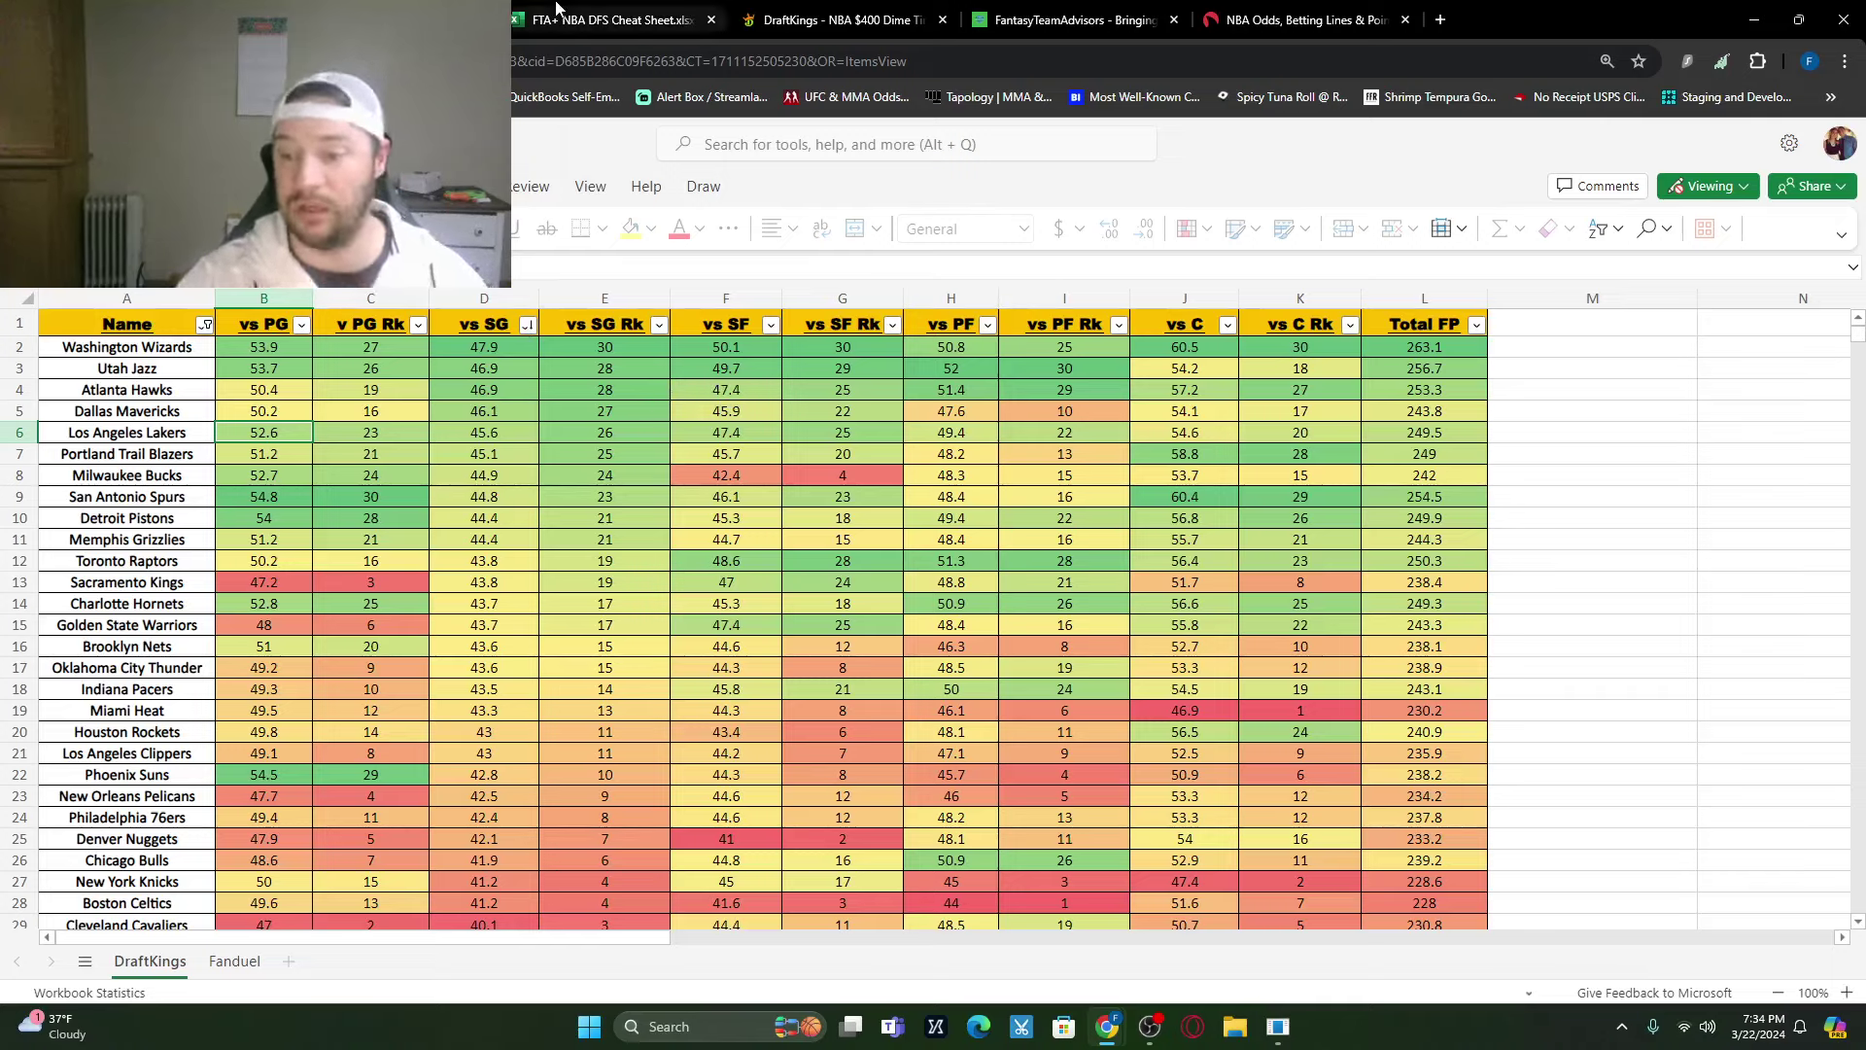
{"action": "left_click", "coordinate": [556, 9]}
Step: Filter the player pool to the TOR @ WAS, UTA @ HOU and CHA @ ATL games
{"action": "left_click", "coordinate": [836, 20]}
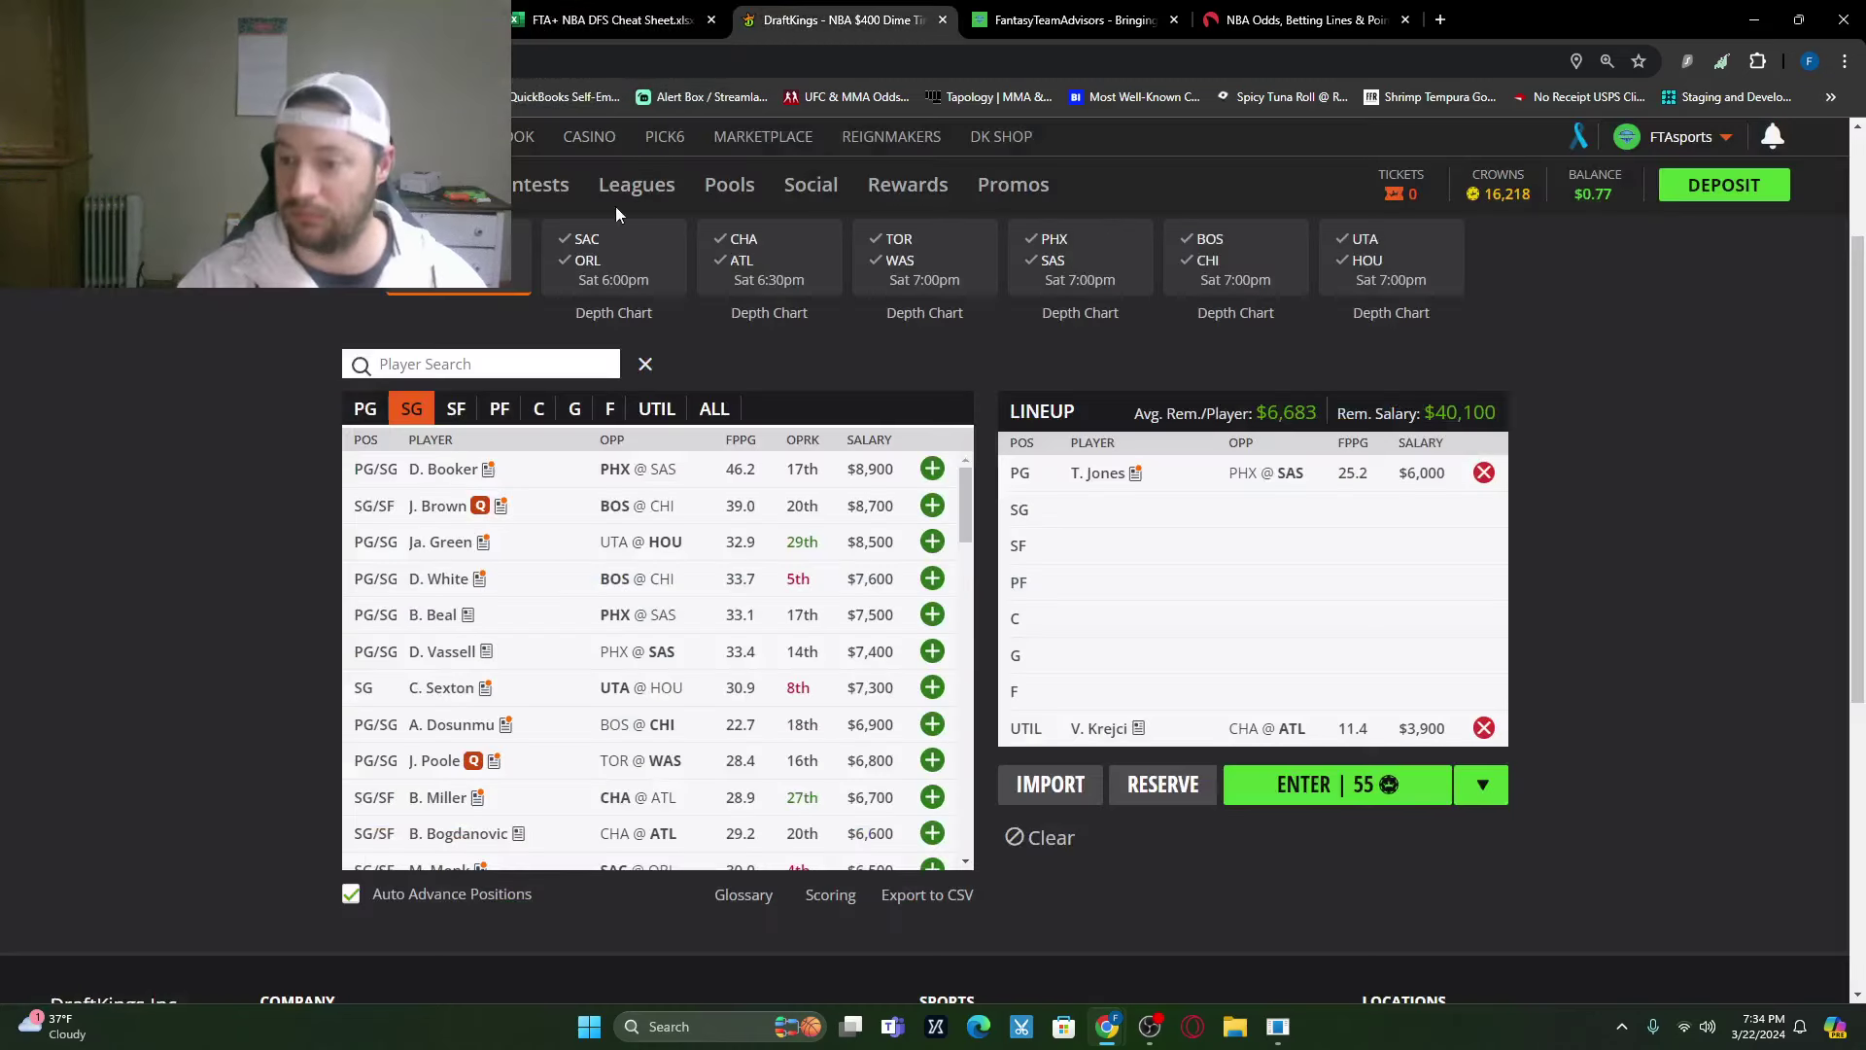
{"action": "scroll", "coordinate": [614, 377], "scroll_direction": "up", "scroll_amount": 1}
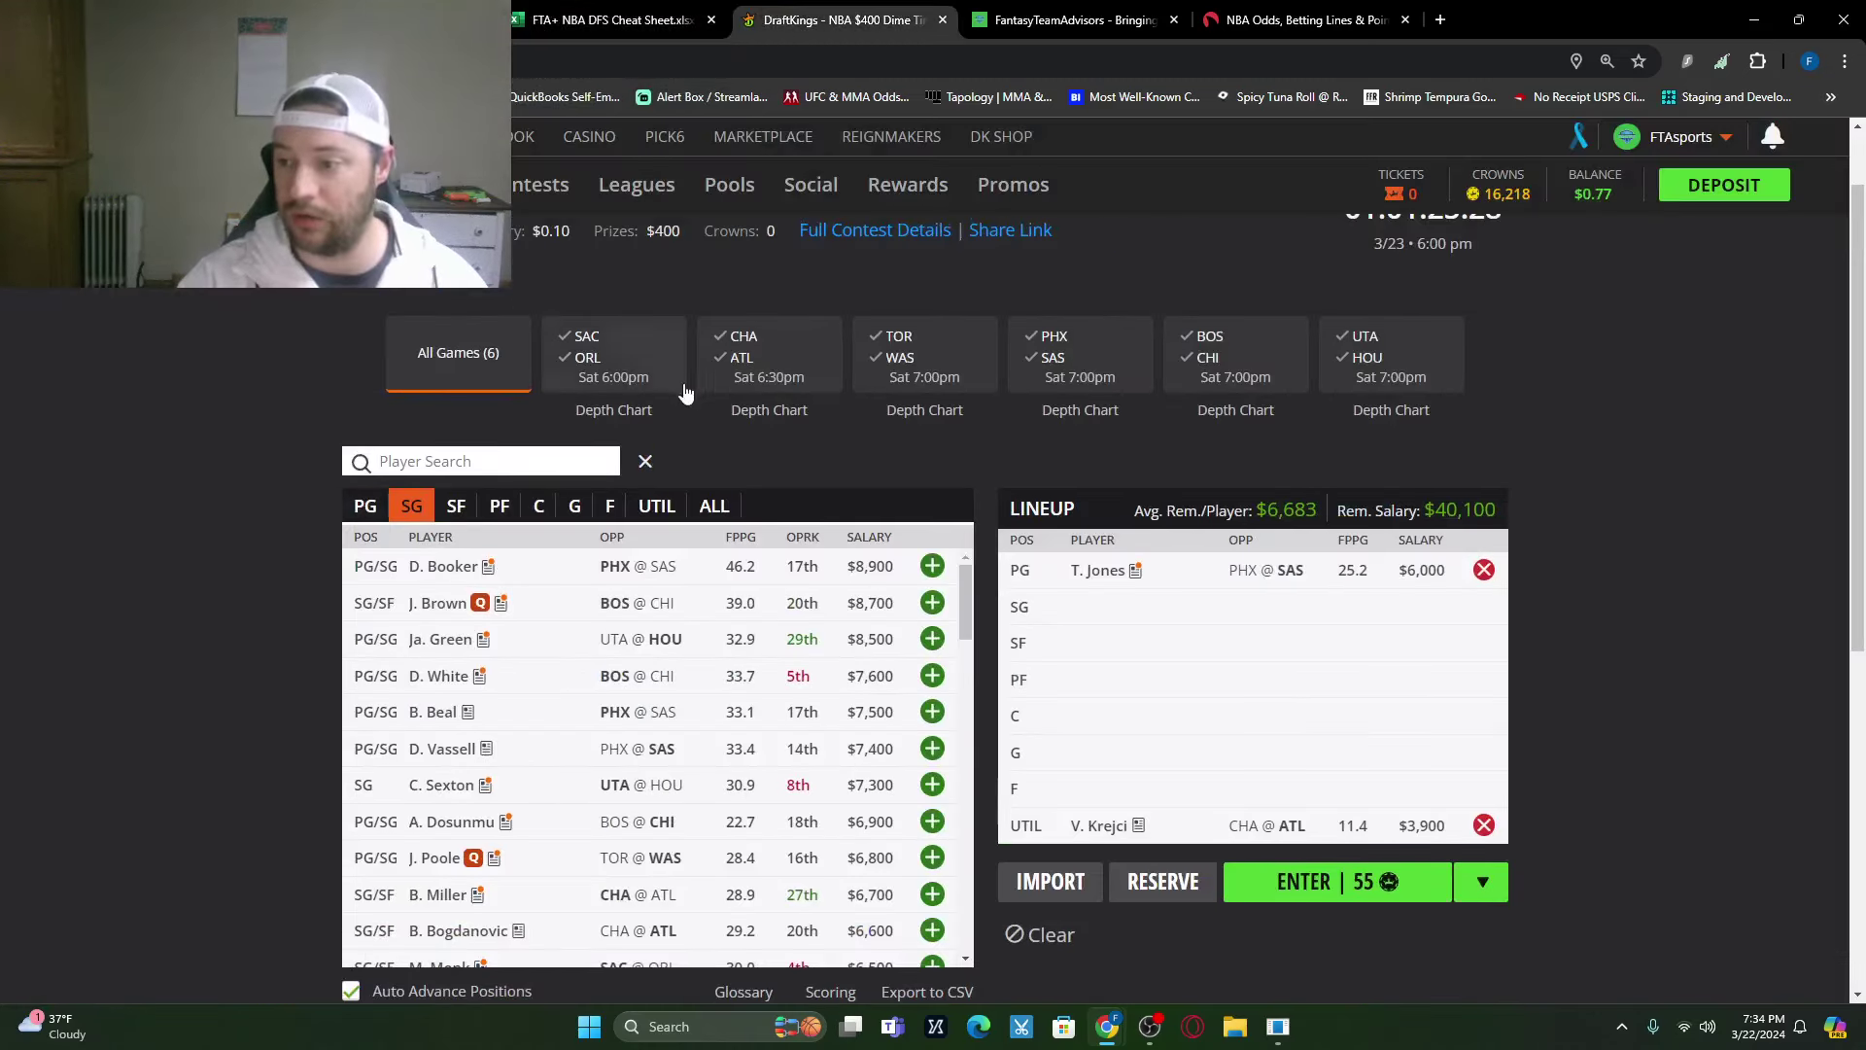
{"action": "left_click", "coordinate": [904, 352]}
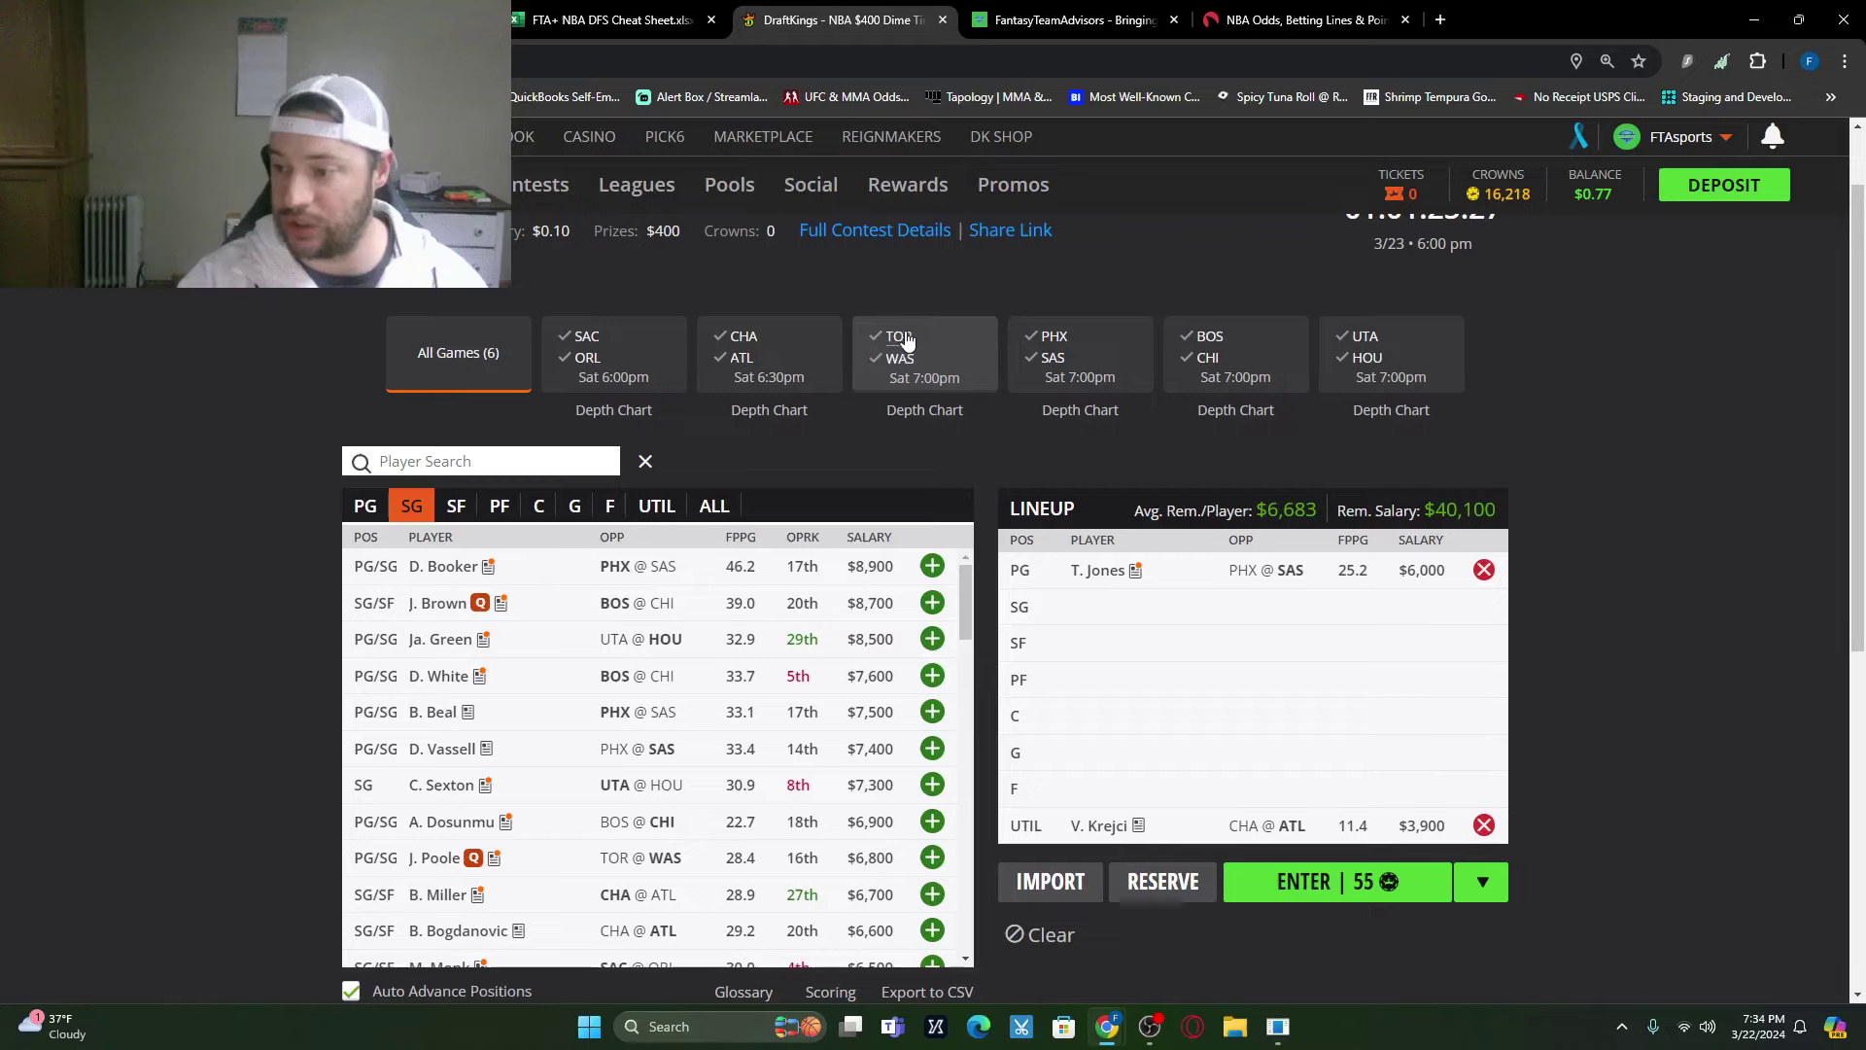
{"action": "left_click", "coordinate": [1363, 354]}
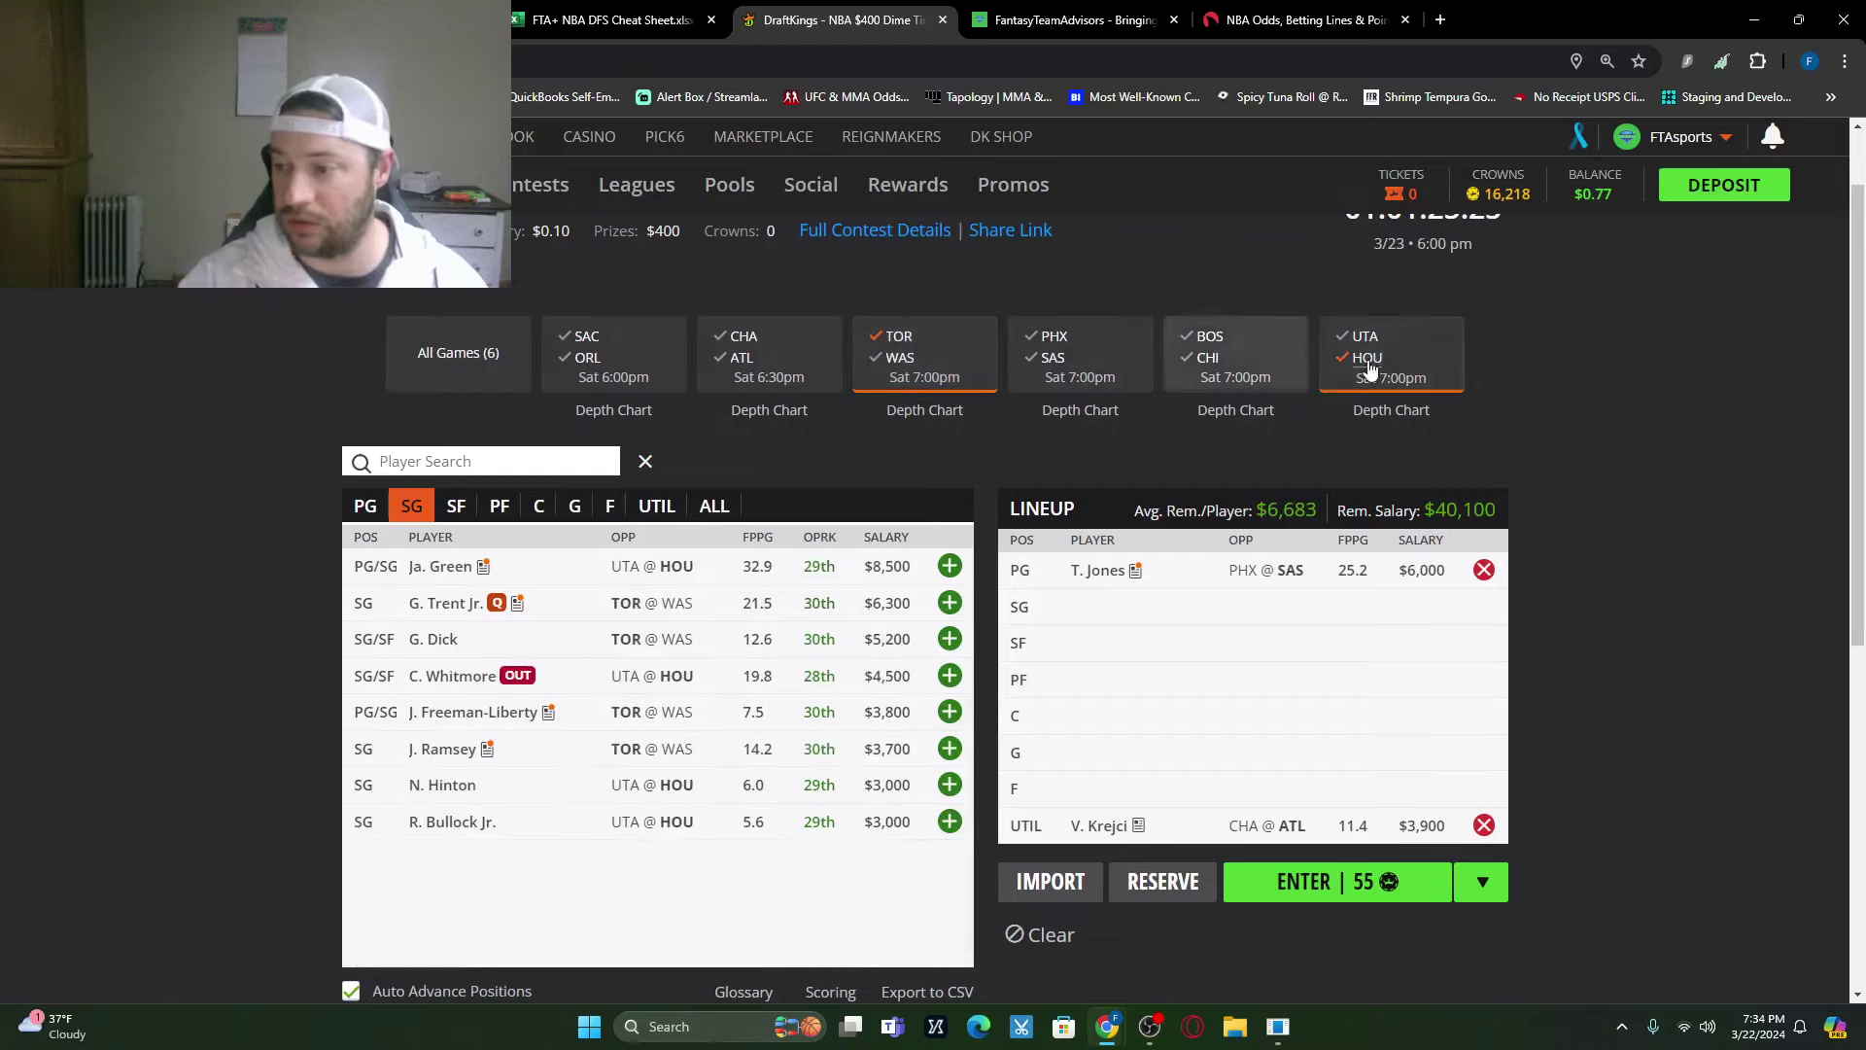
{"action": "left_click", "coordinate": [744, 348]}
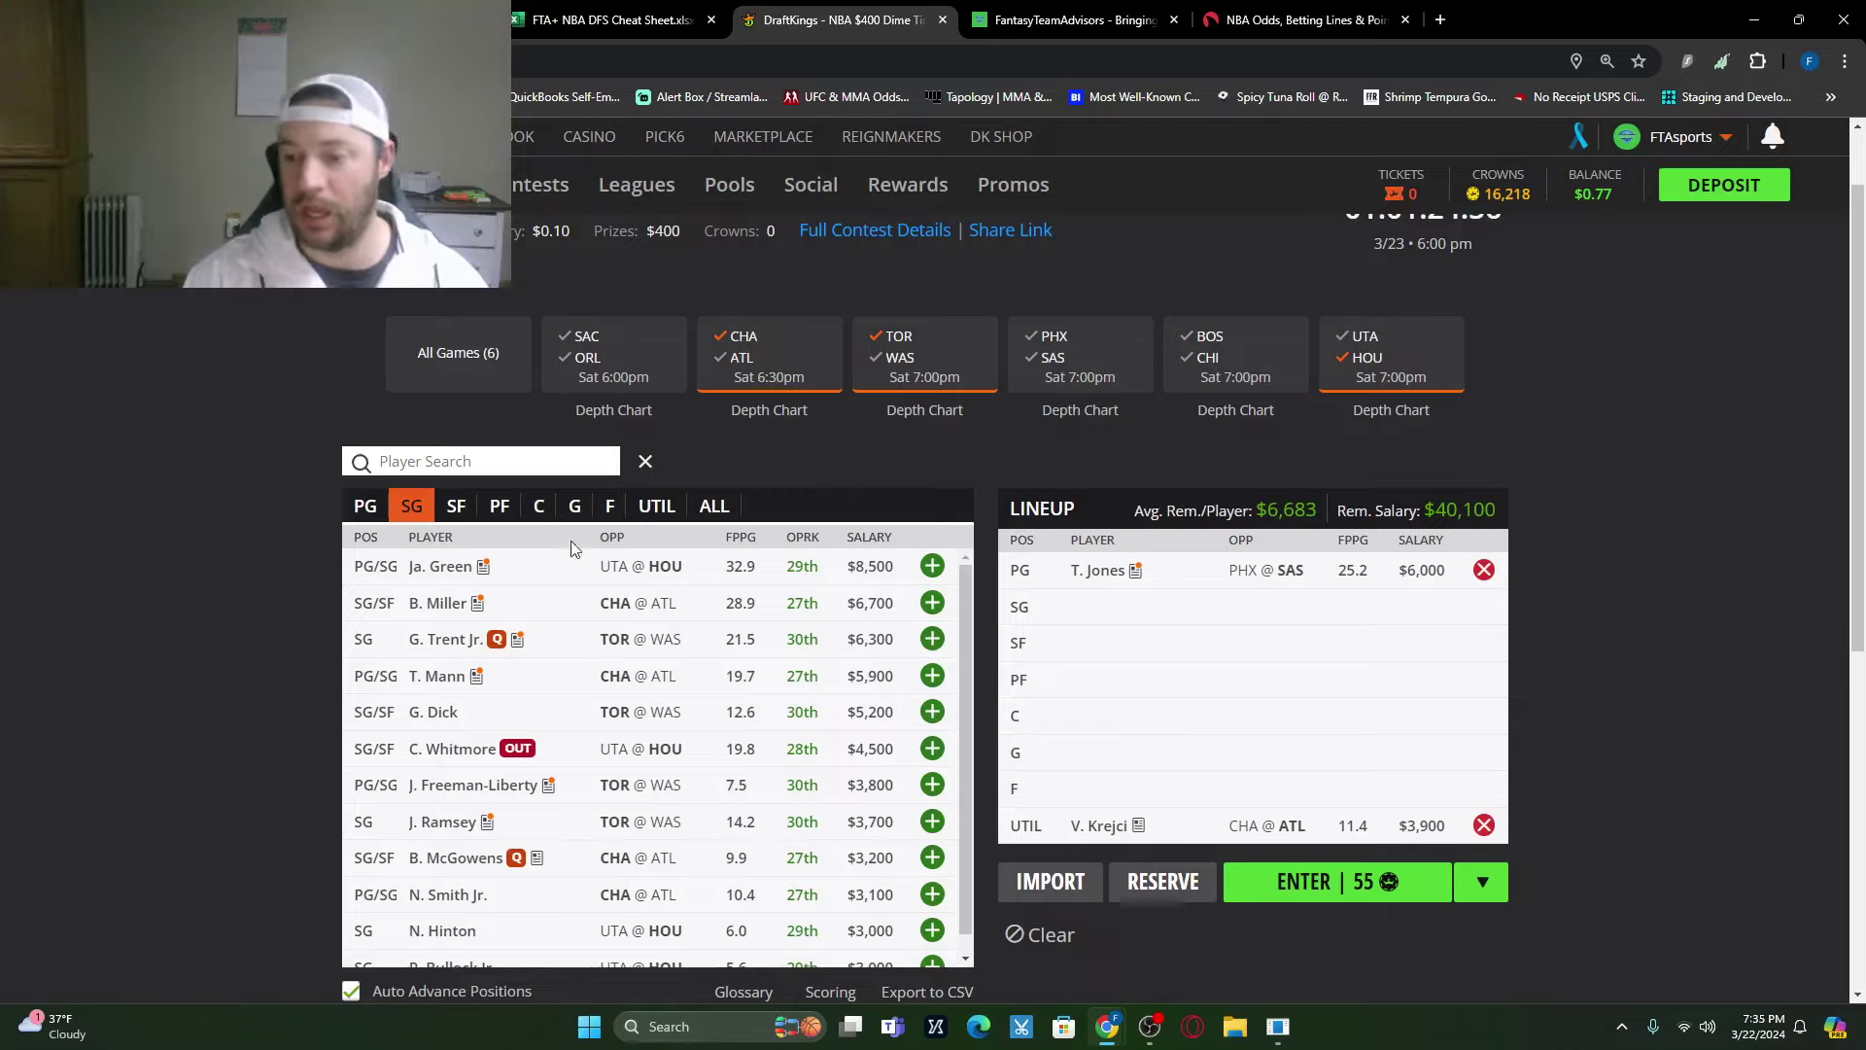
Step: Review Jalen Green's game log, draft him at SG for $8,500, and show all games again
{"action": "left_click", "coordinate": [434, 565]}
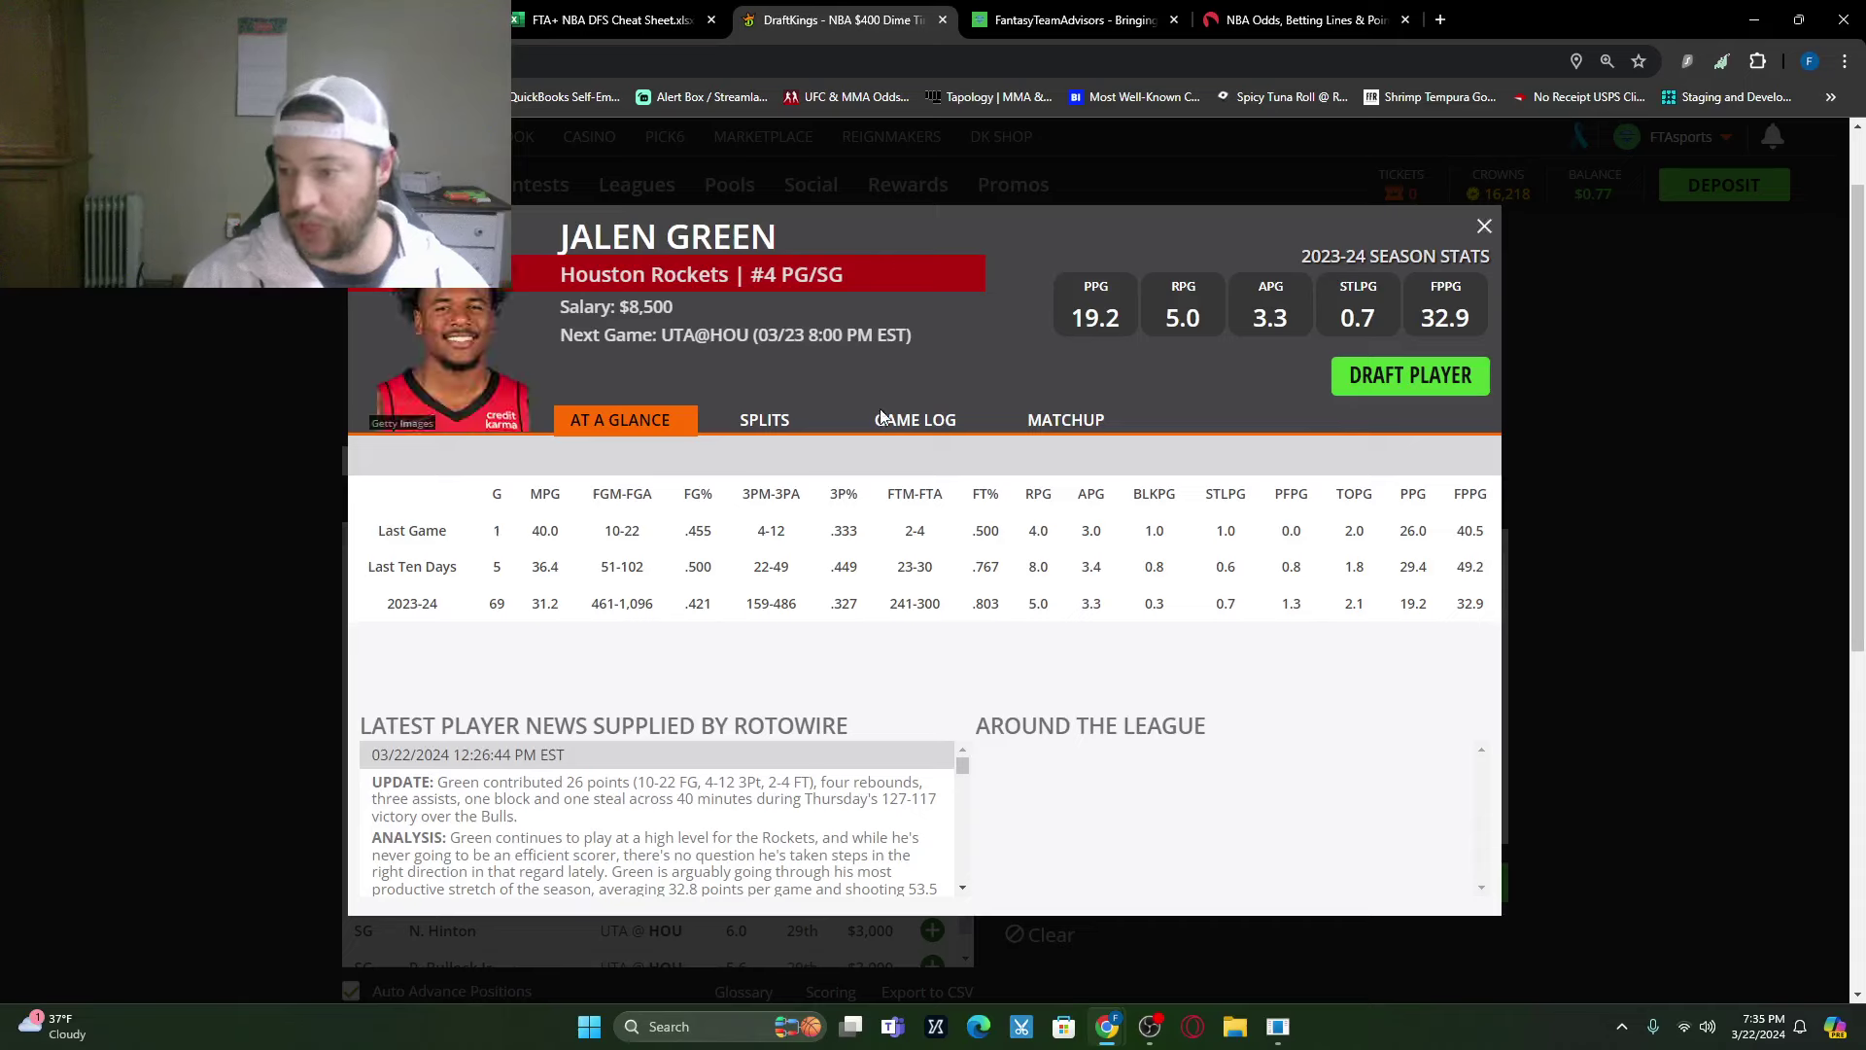
{"action": "left_click", "coordinate": [893, 421]}
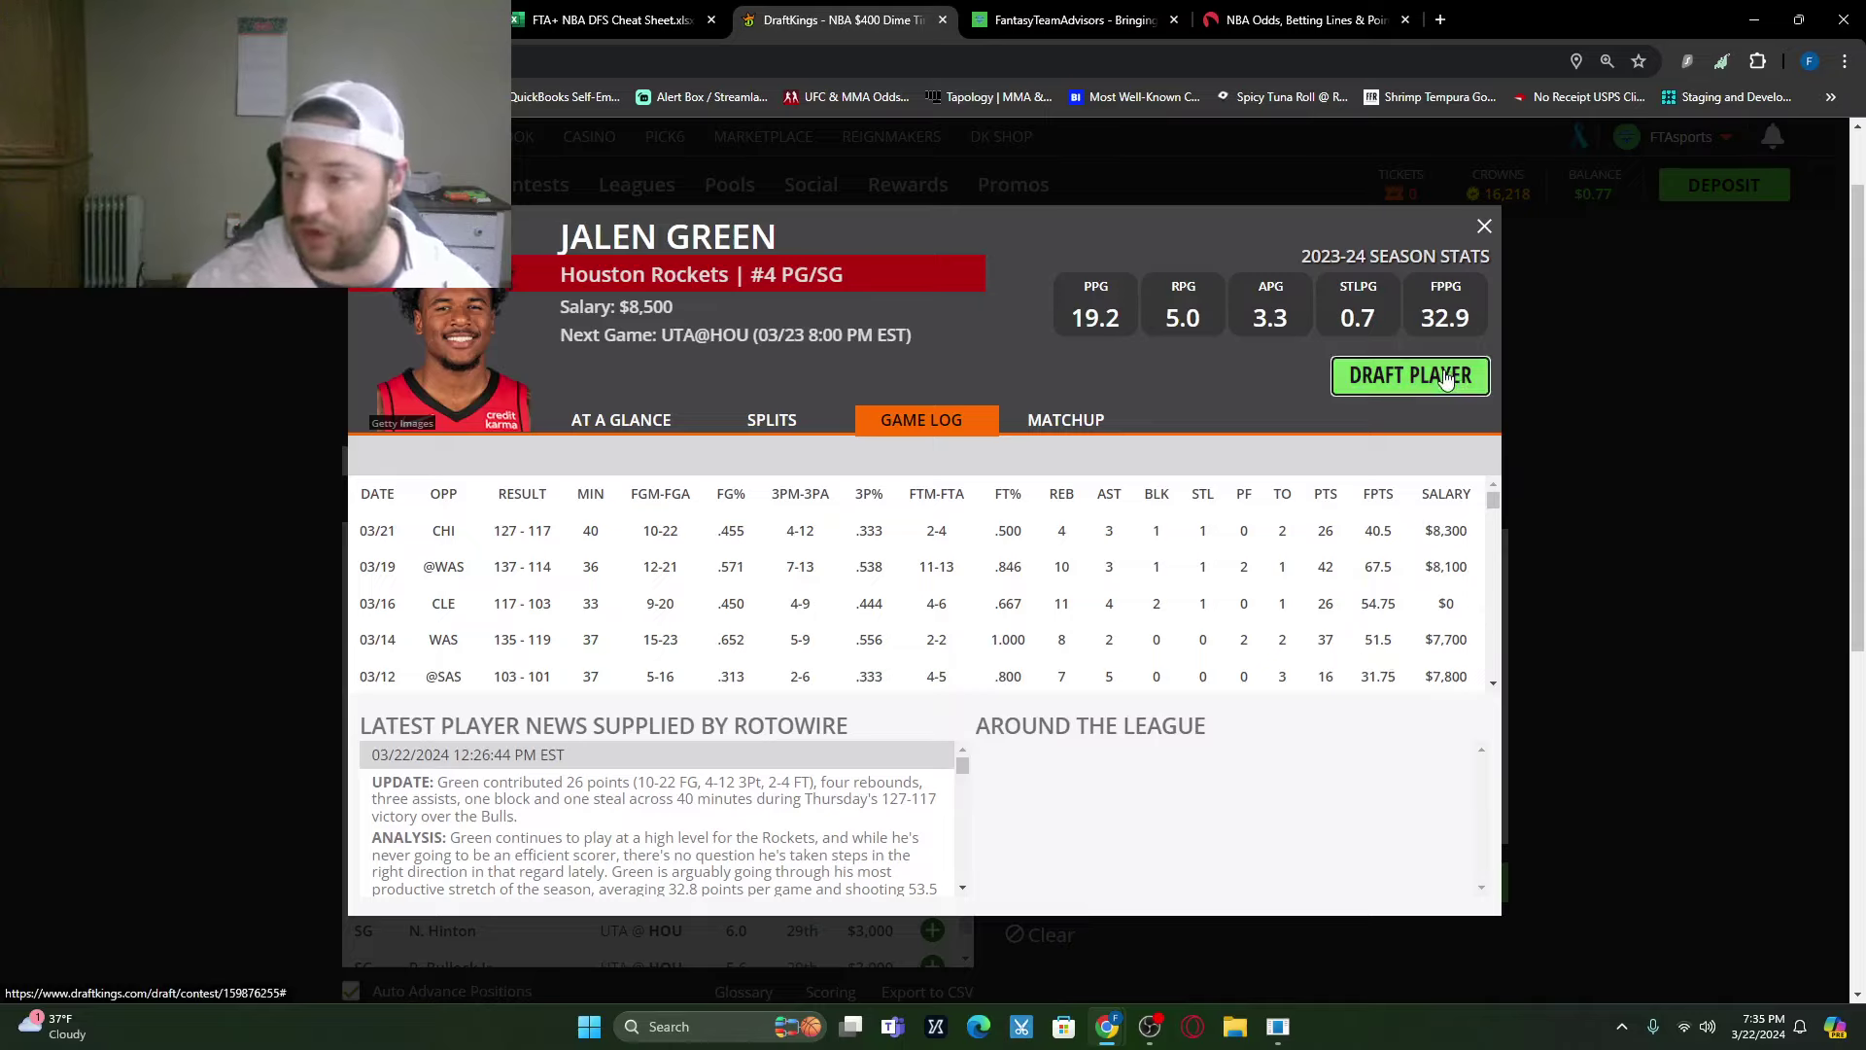
{"action": "left_click", "coordinate": [1446, 377]}
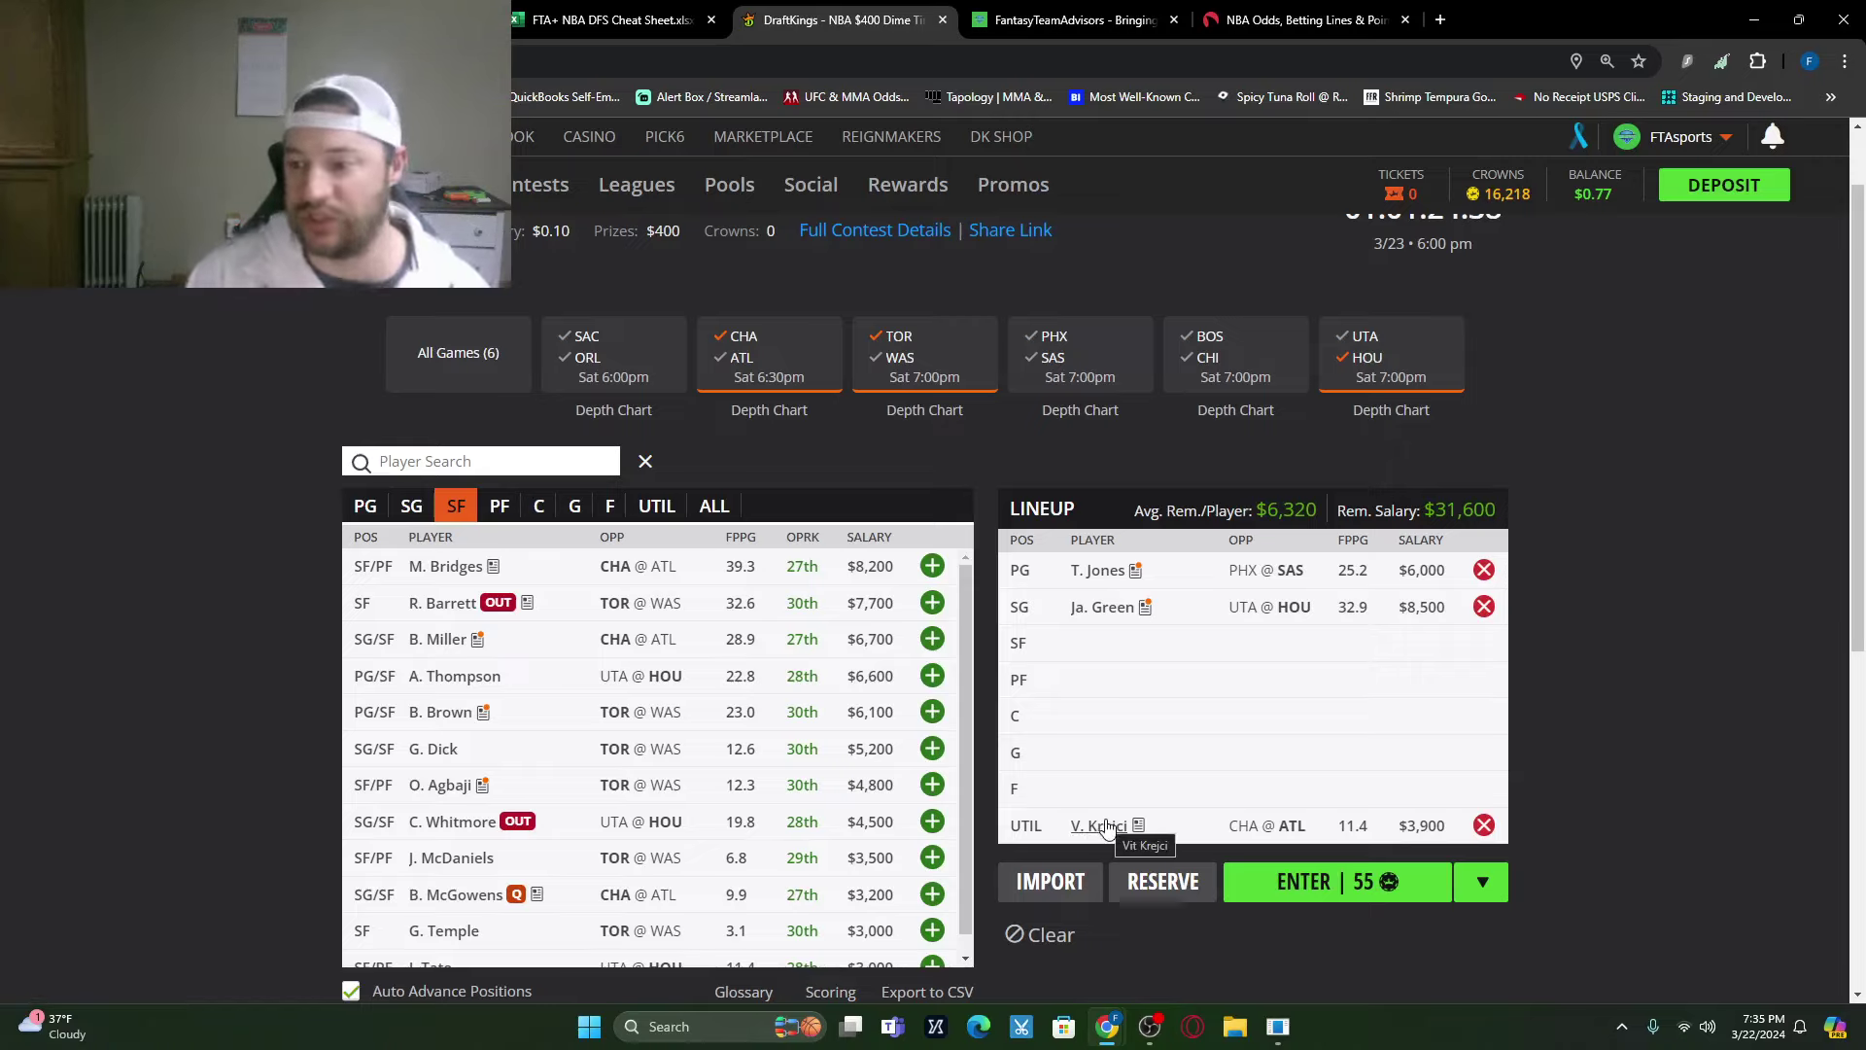
{"action": "left_click", "coordinate": [465, 364]}
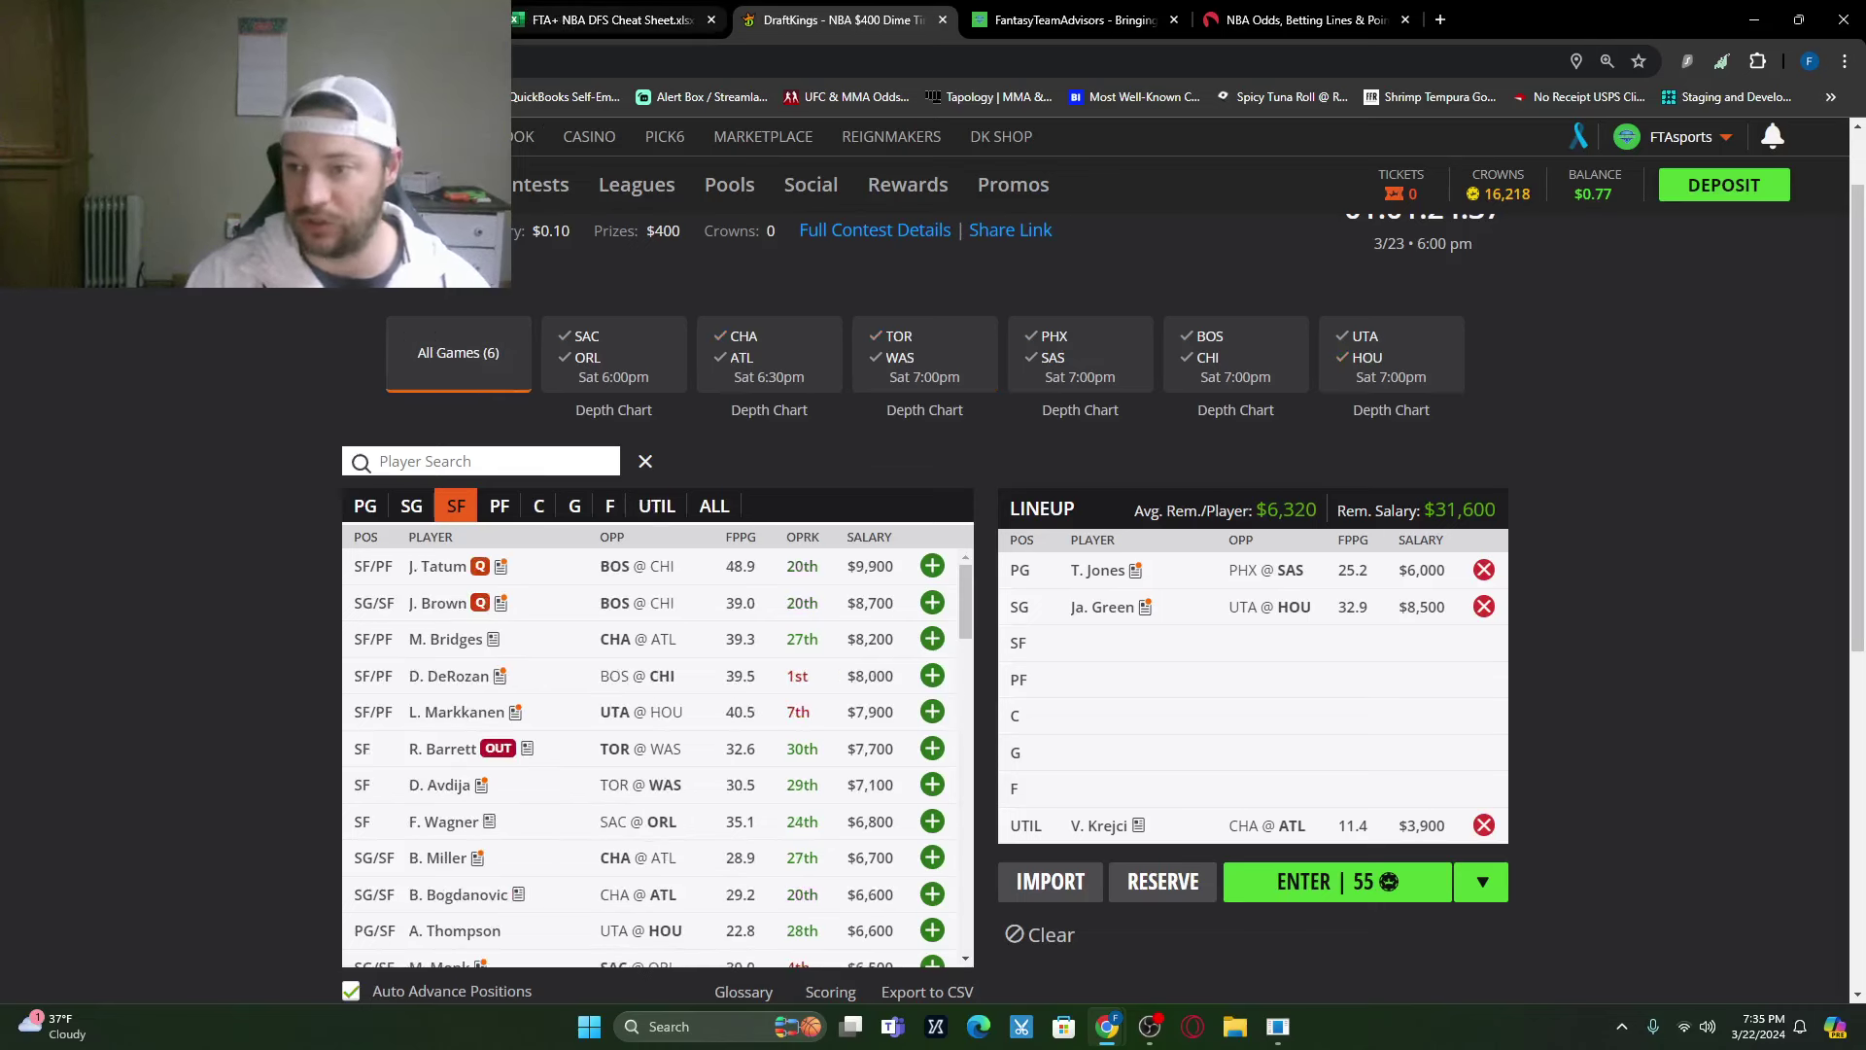
Step: Sort the cheat sheet by vs SF, largest first, with Washington Wizards (50.1) on top
{"action": "left_click", "coordinate": [612, 20]}
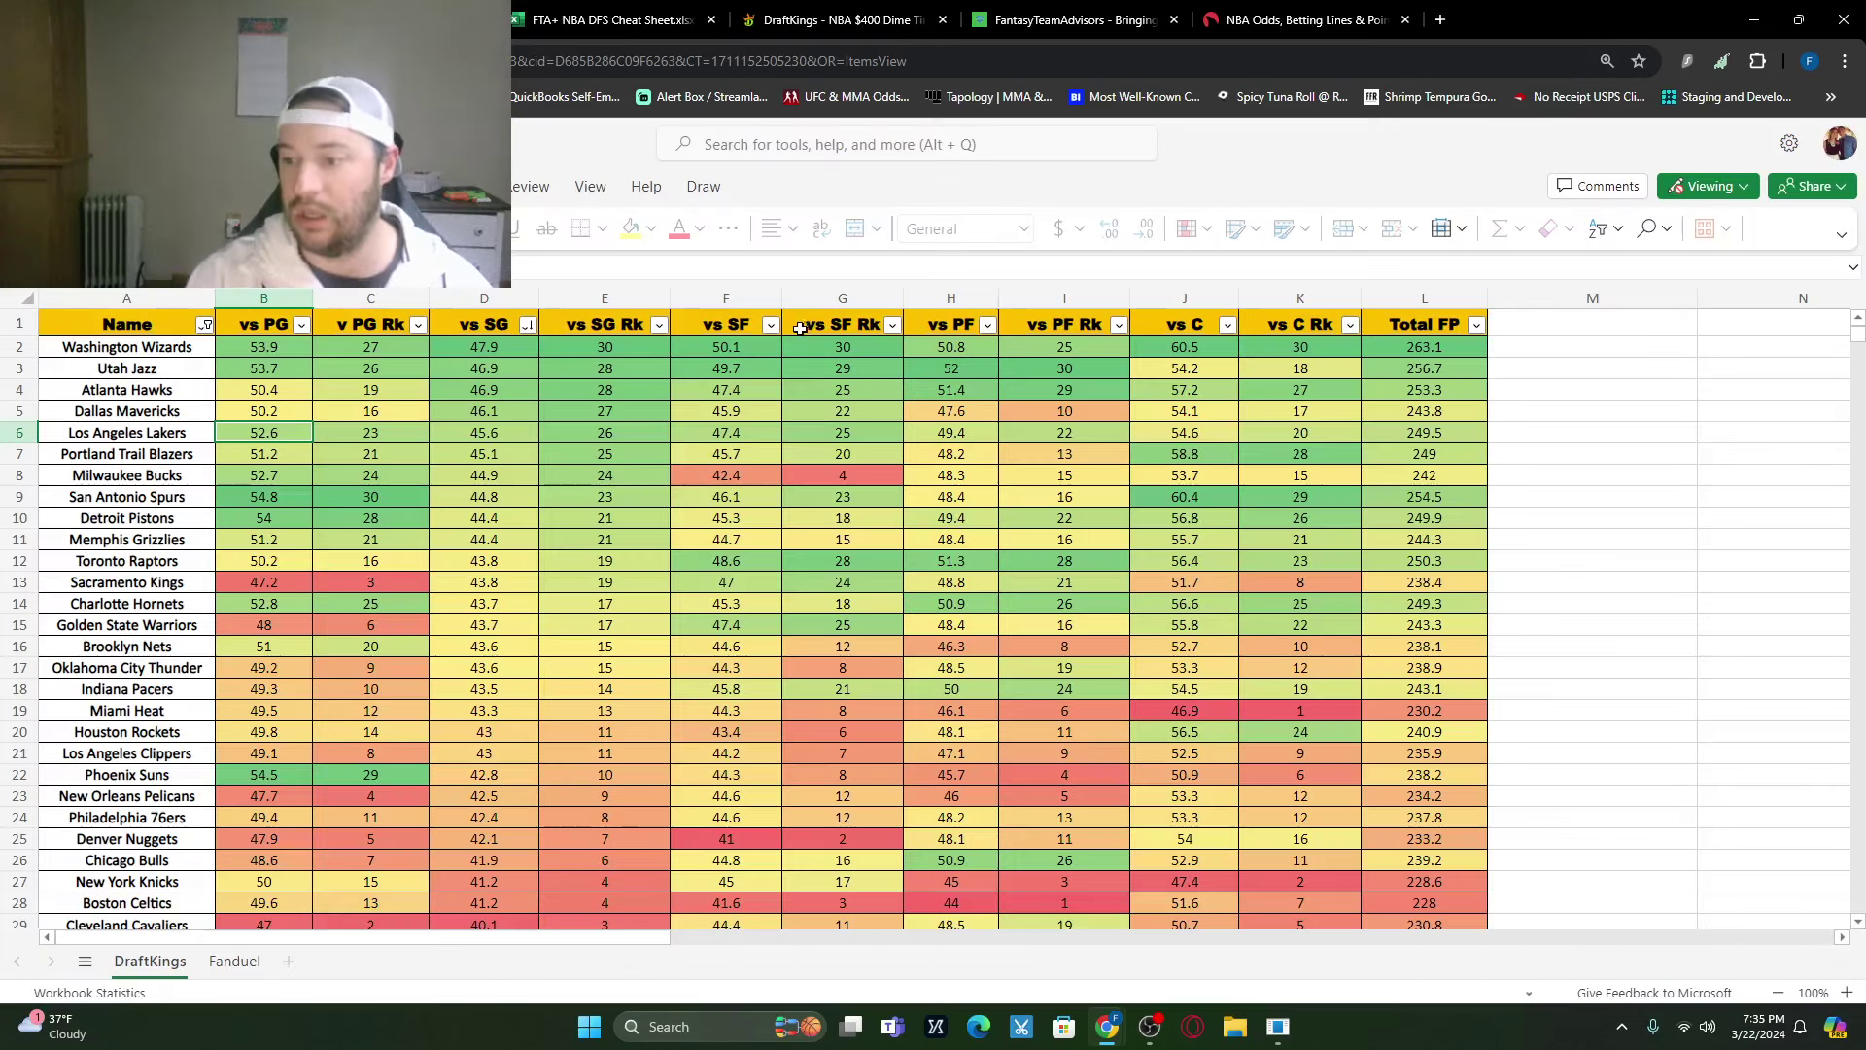
{"action": "left_click", "coordinate": [771, 324]}
{"action": "left_click", "coordinate": [844, 363]}
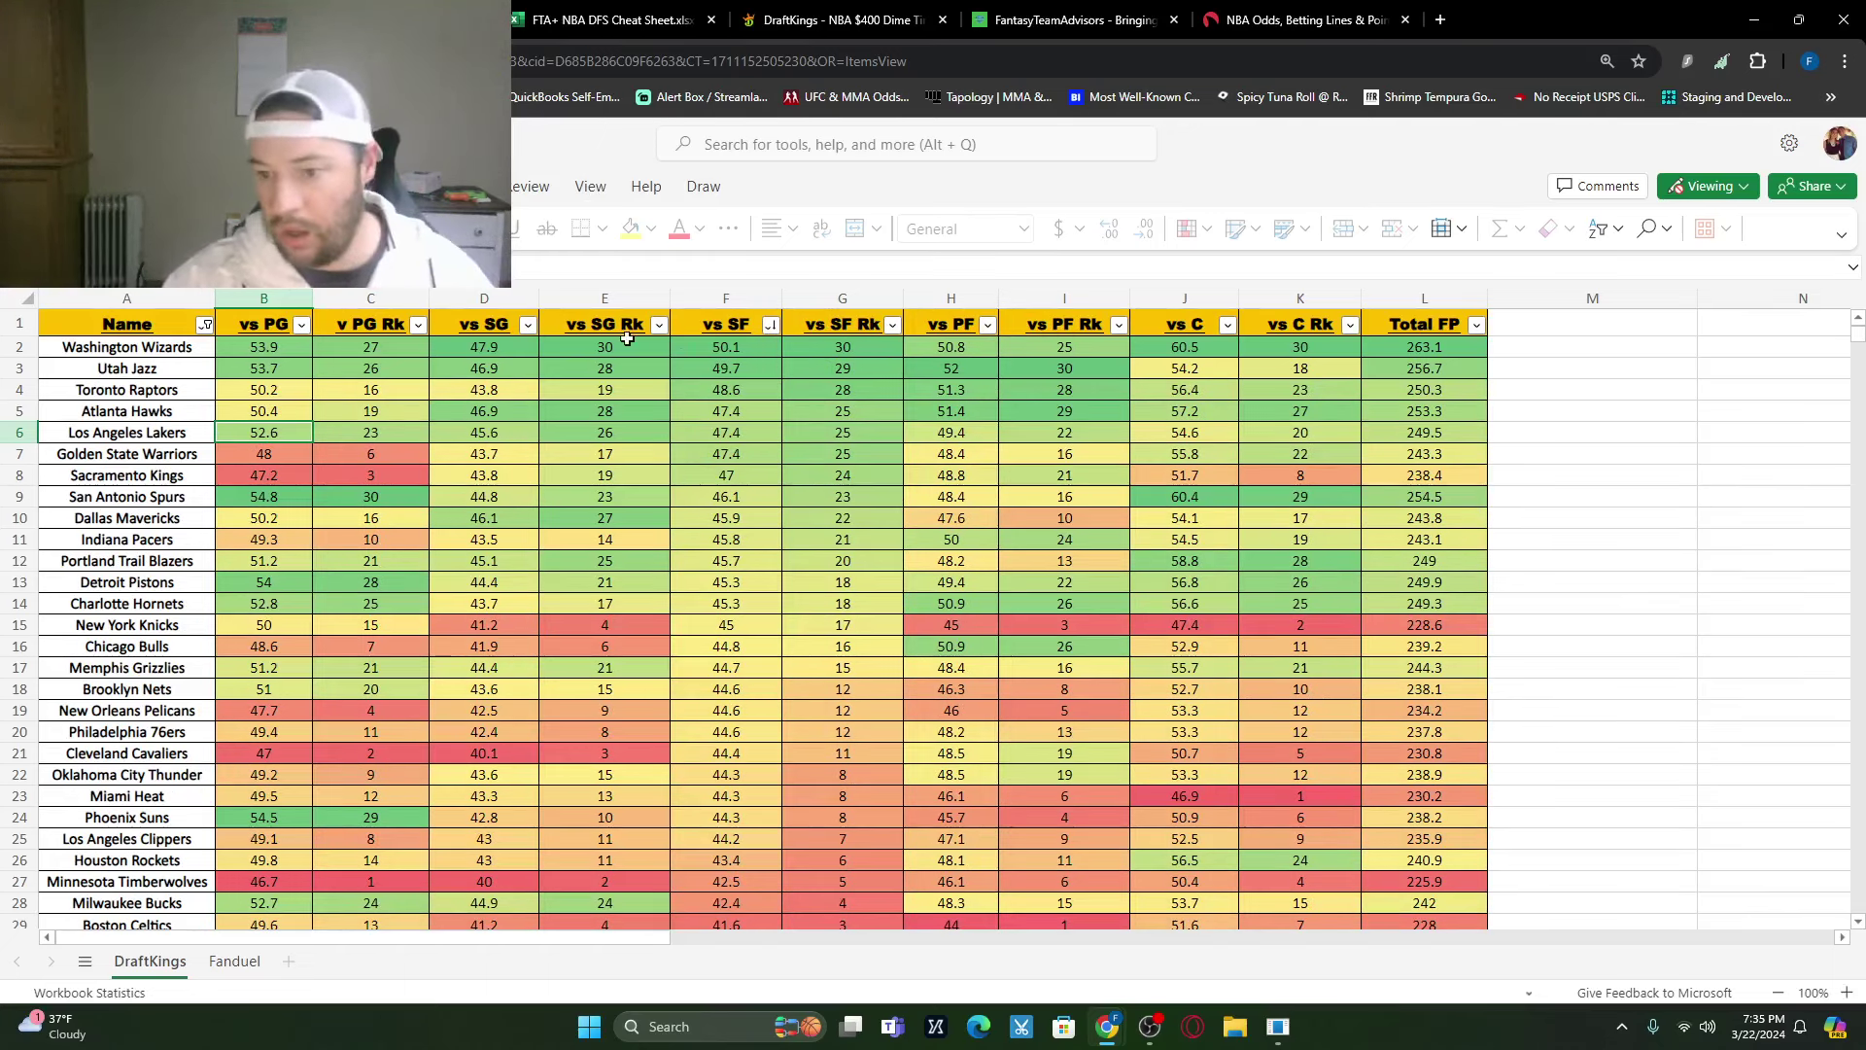
Step: Filter the player list to the Toronto–Washington and Utah–Houston games
{"action": "left_click", "coordinate": [773, 14]}
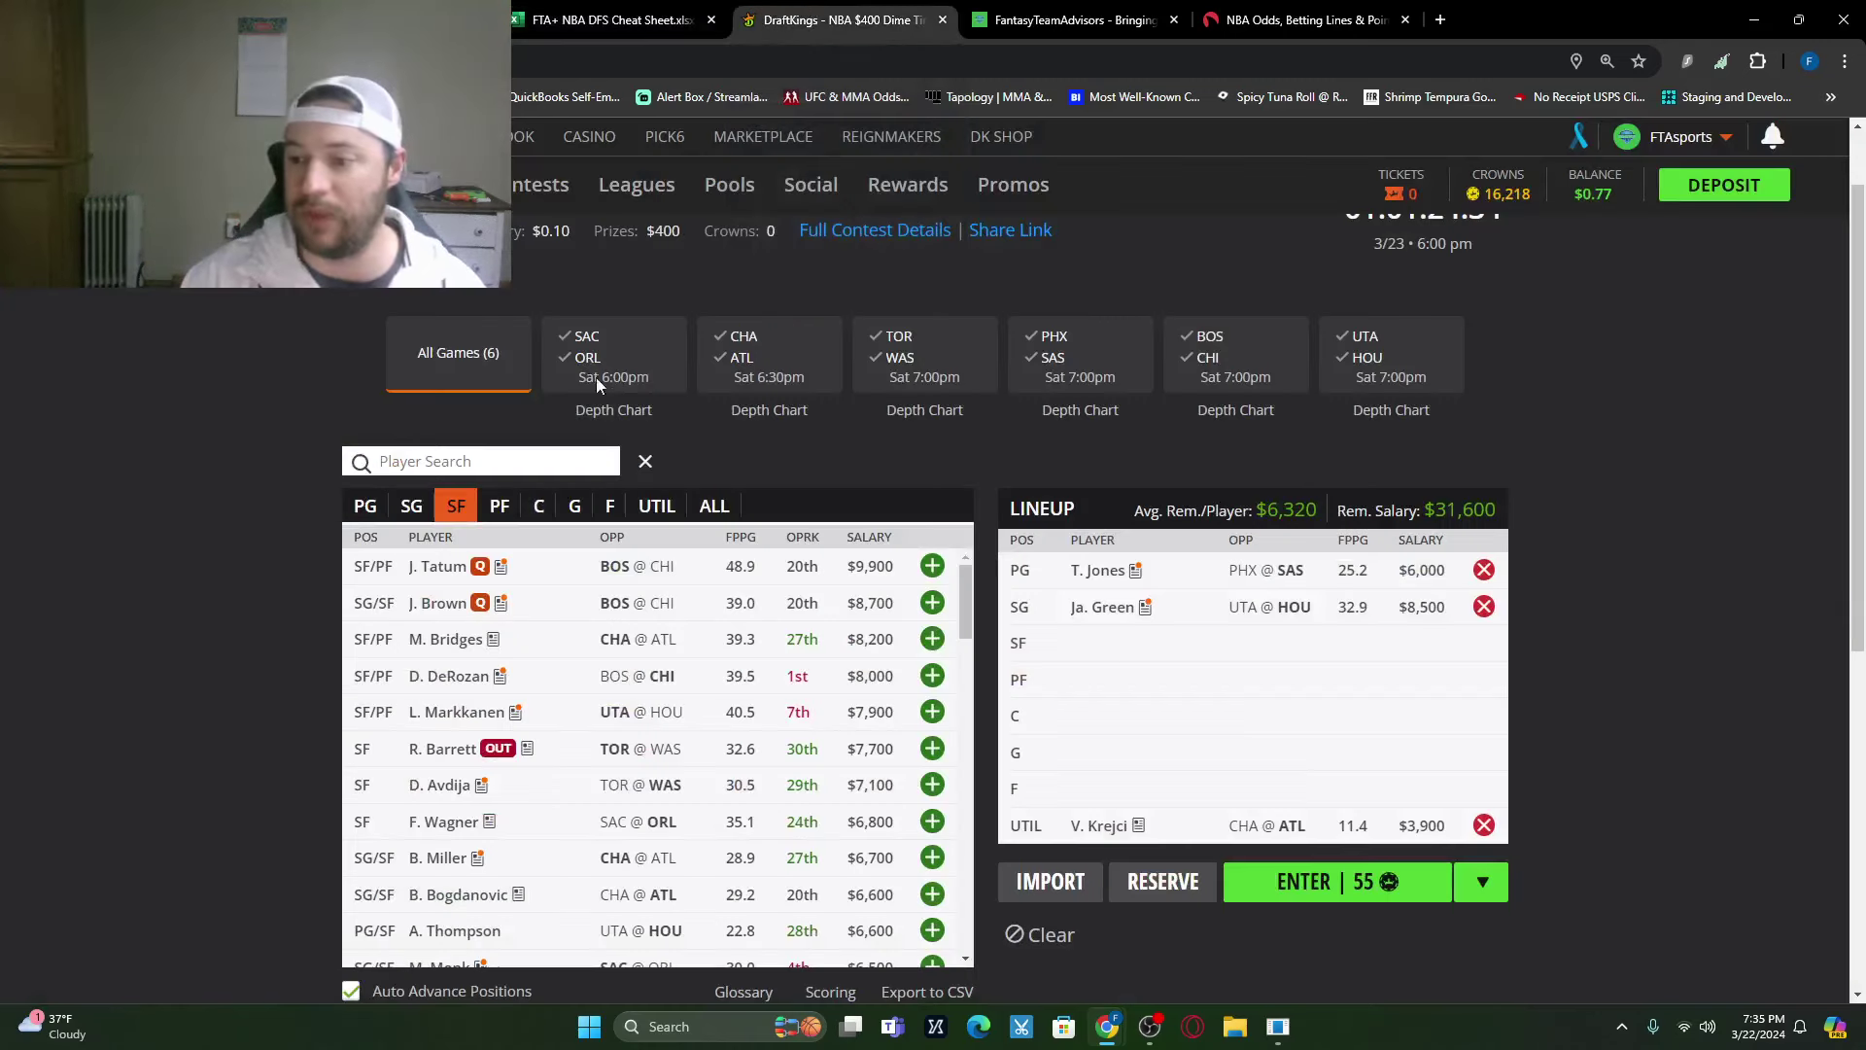
{"action": "left_click", "coordinate": [914, 352]}
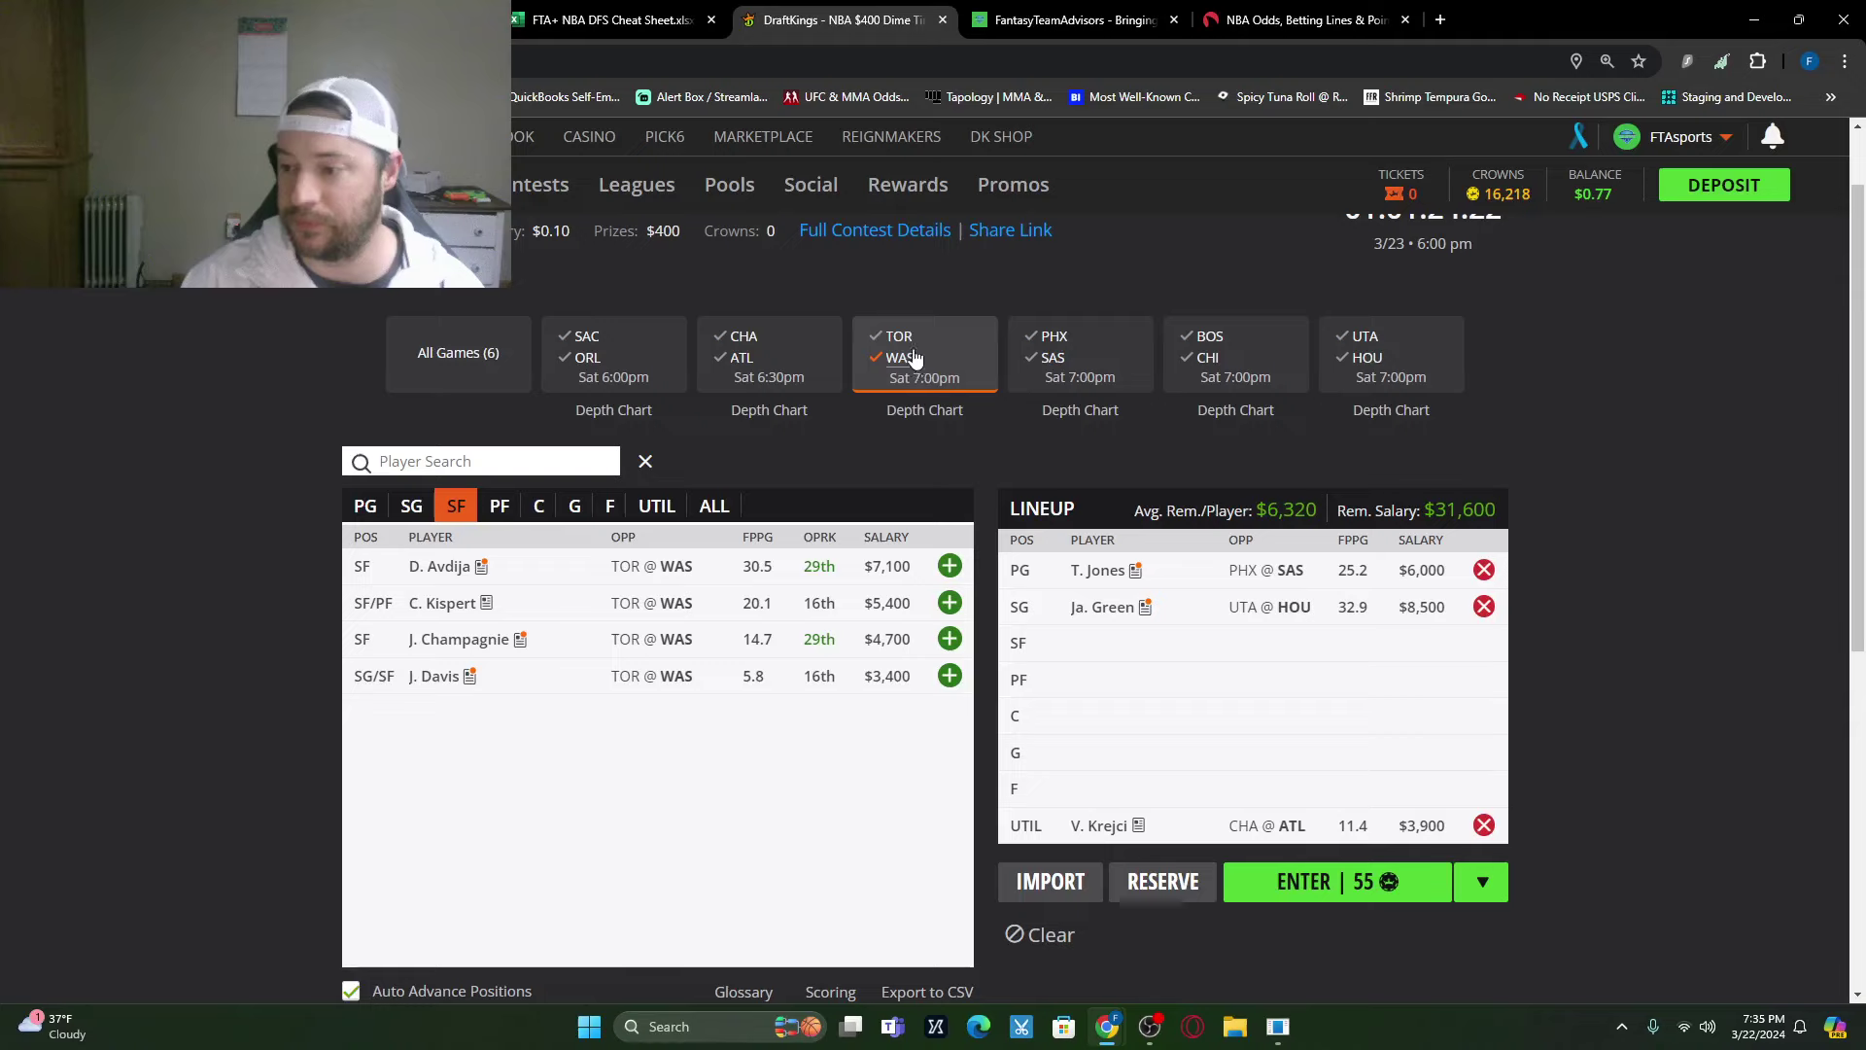
{"action": "left_click", "coordinate": [914, 338]}
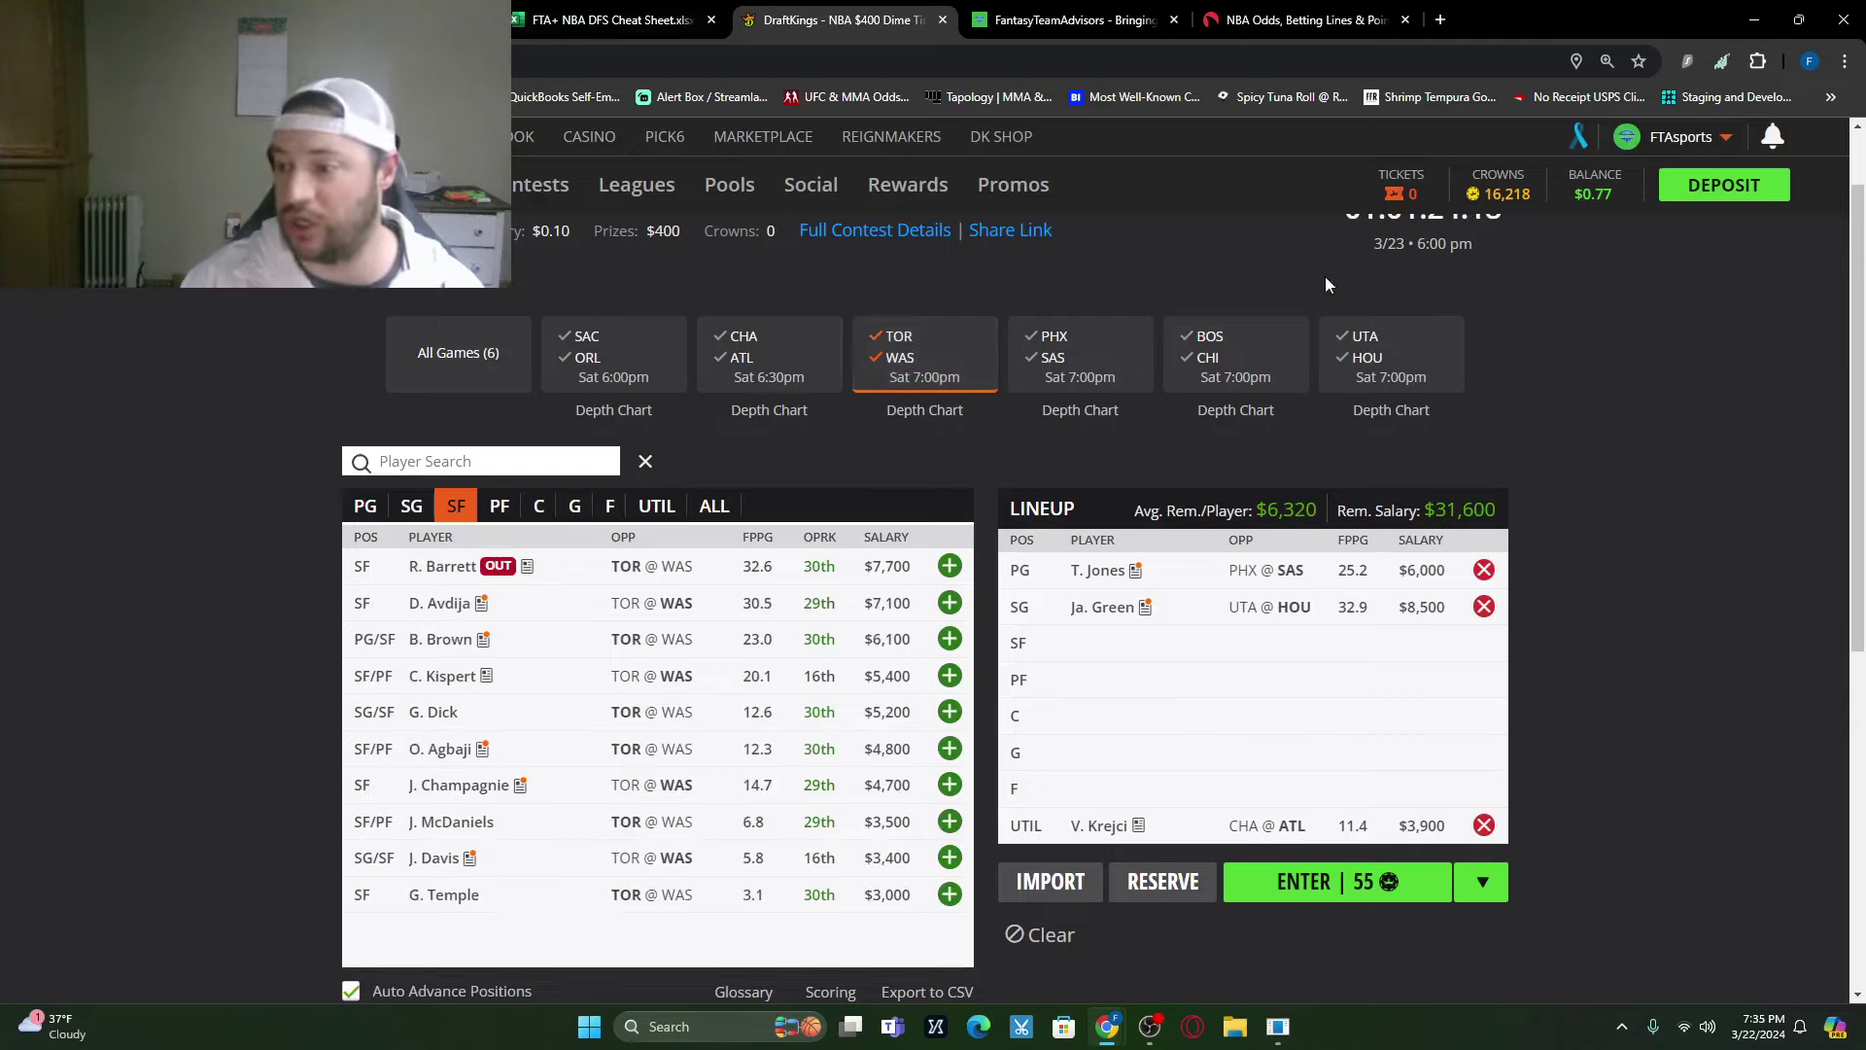
{"action": "left_click", "coordinate": [1369, 359]}
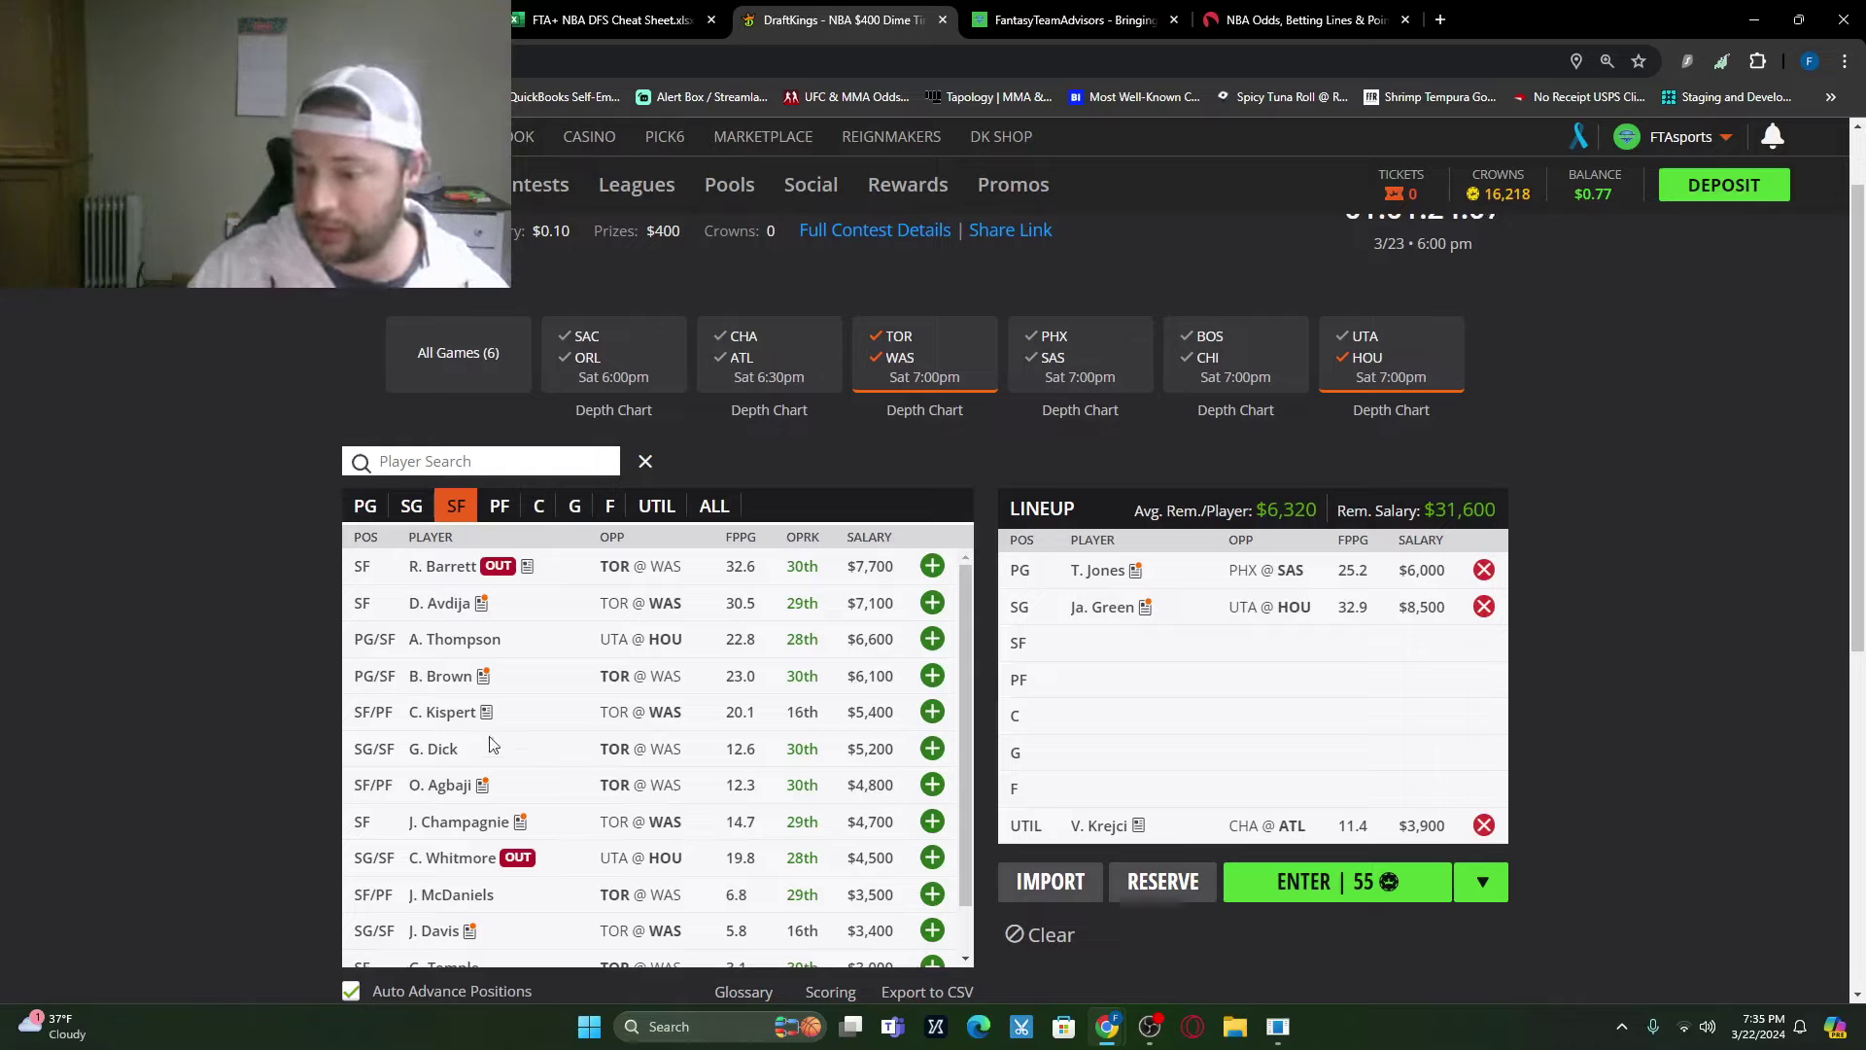
Step: Review Deni Avdija's ($7,100) game log, then close his player card
{"action": "left_click", "coordinate": [443, 608]}
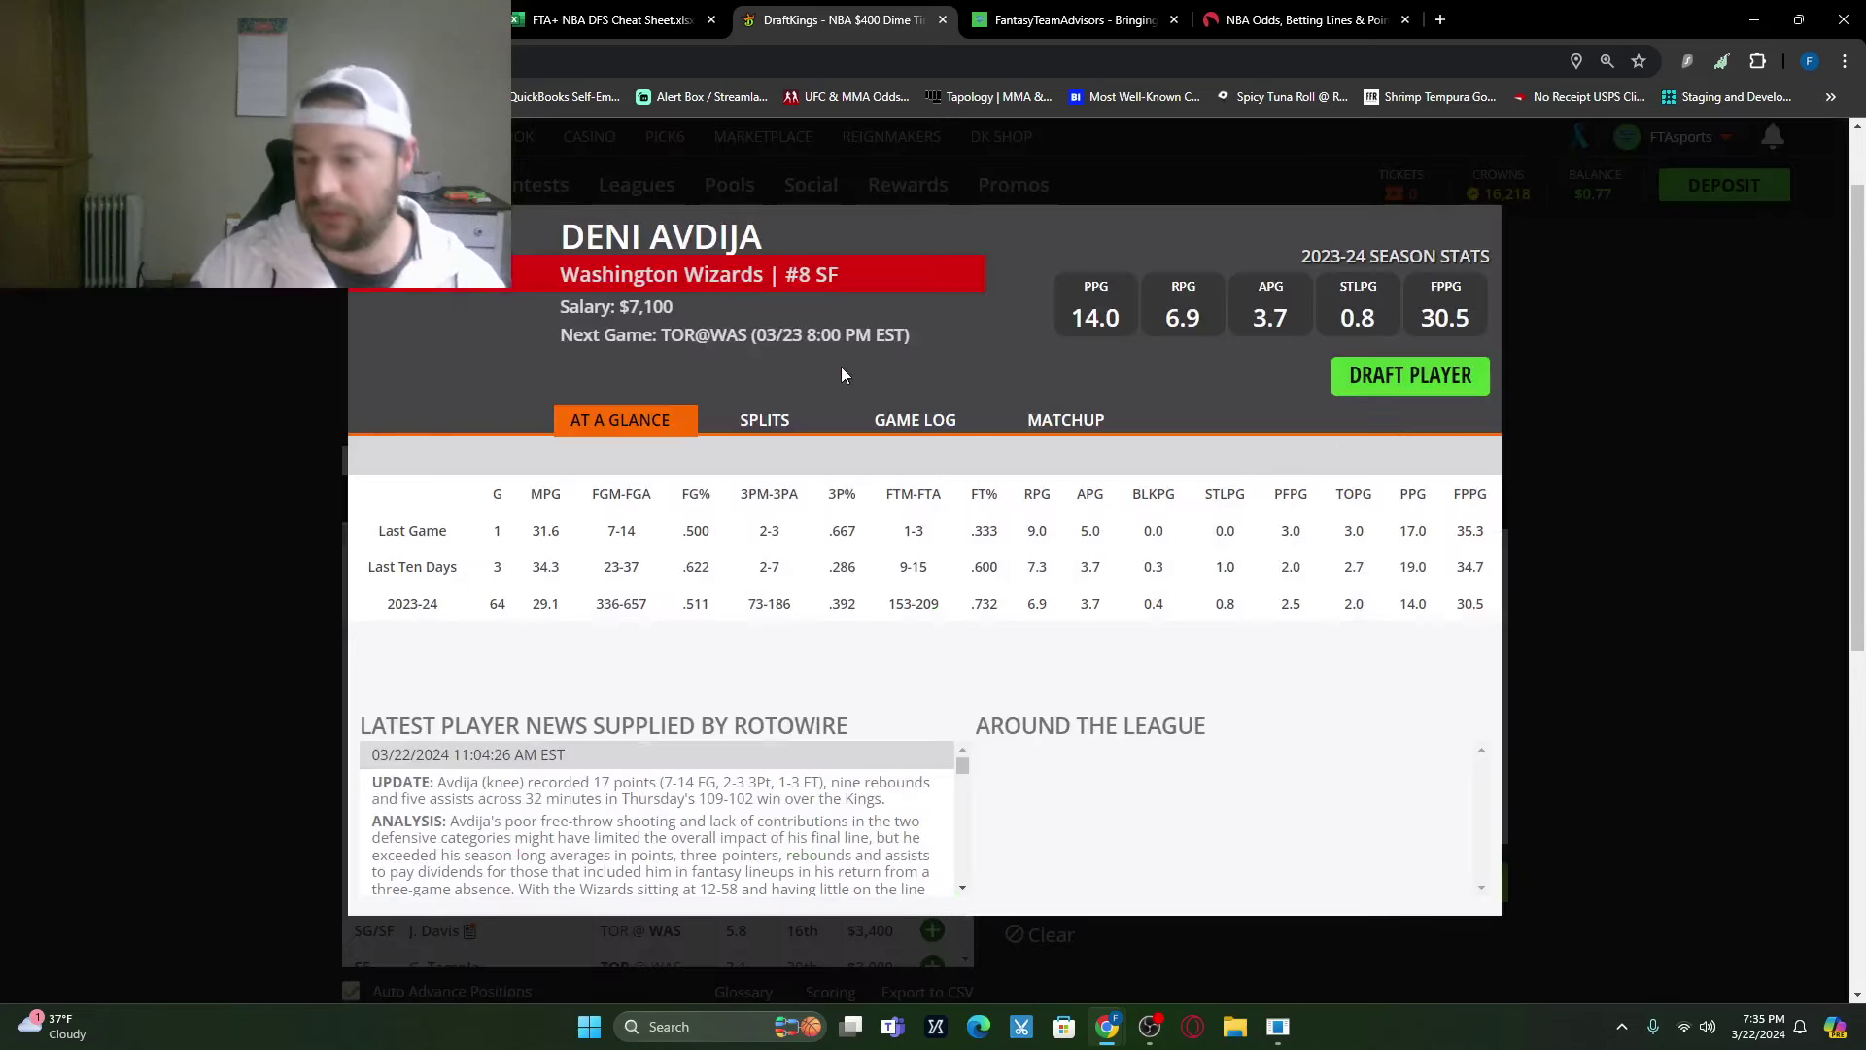
{"action": "left_click", "coordinate": [893, 426]}
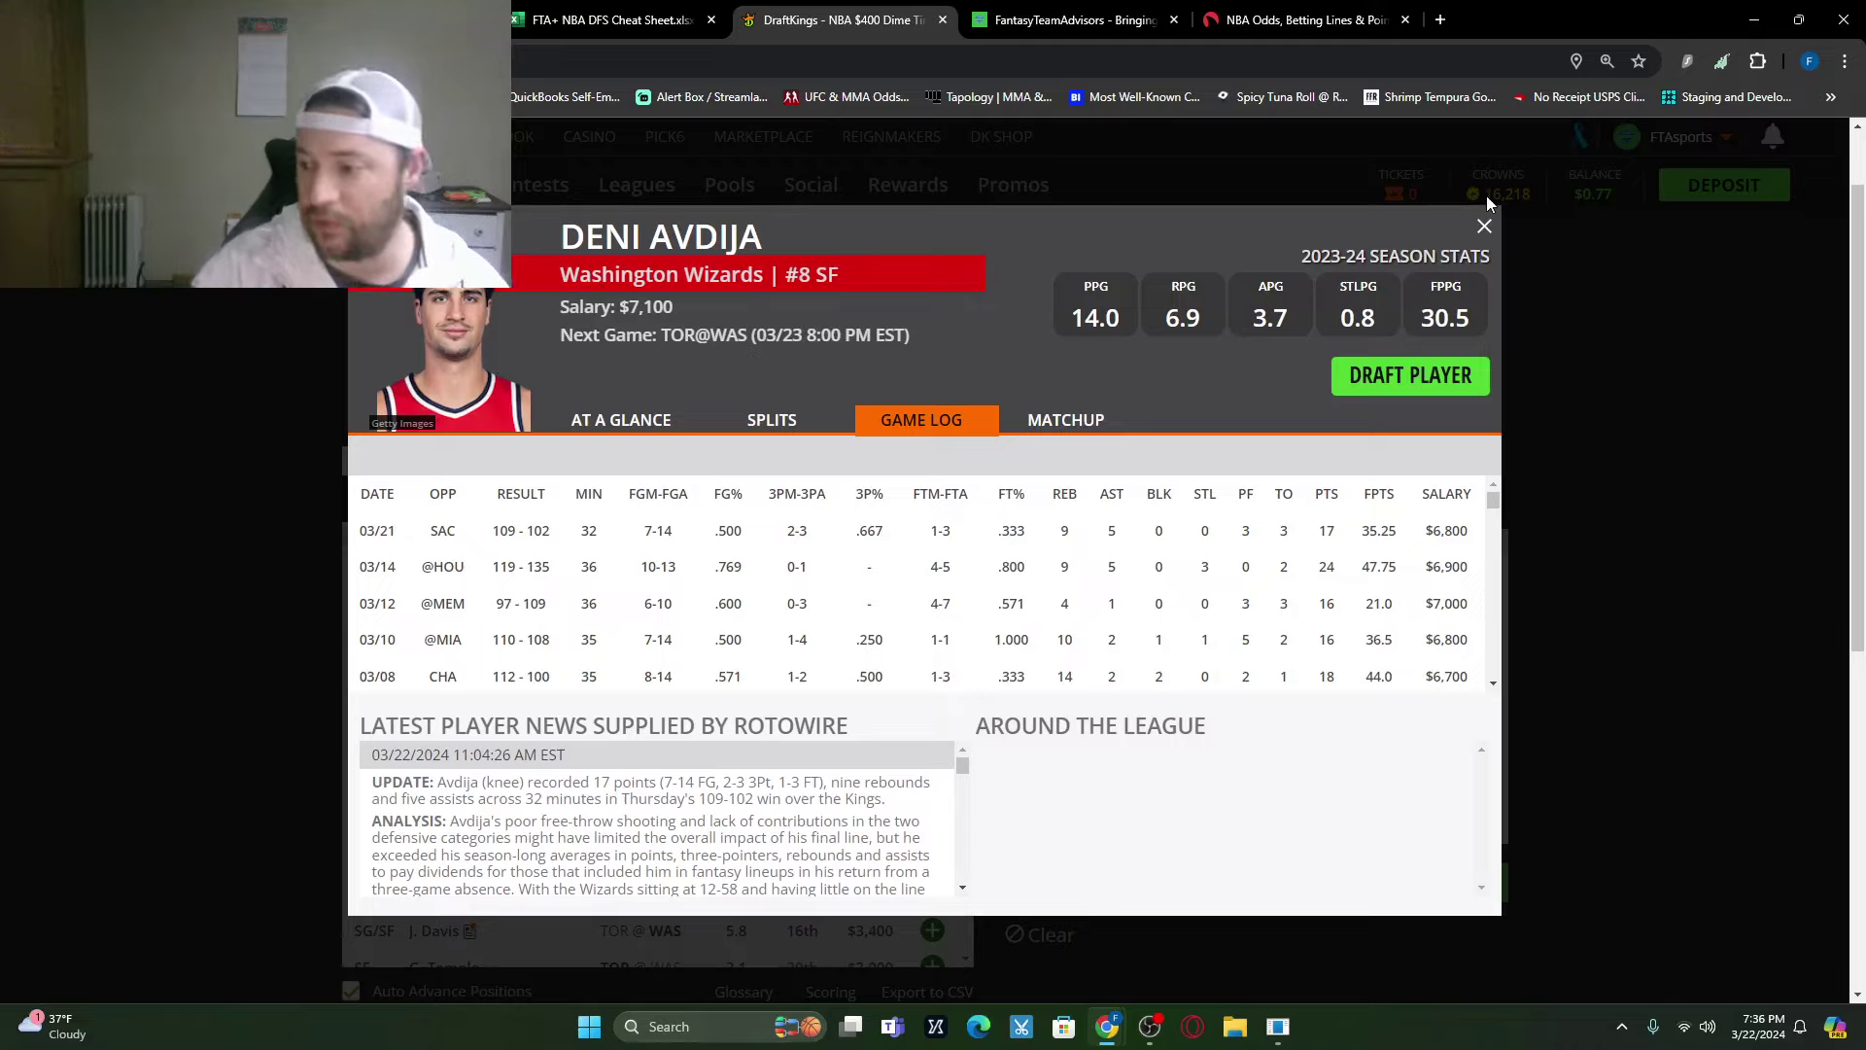
{"action": "scroll", "coordinate": [1455, 633], "scroll_direction": "down", "scroll_amount": 1}
{"action": "scroll", "coordinate": [1455, 633], "scroll_direction": "down", "scroll_amount": 6}
{"action": "scroll", "coordinate": [1455, 627], "scroll_direction": "up", "scroll_amount": 6}
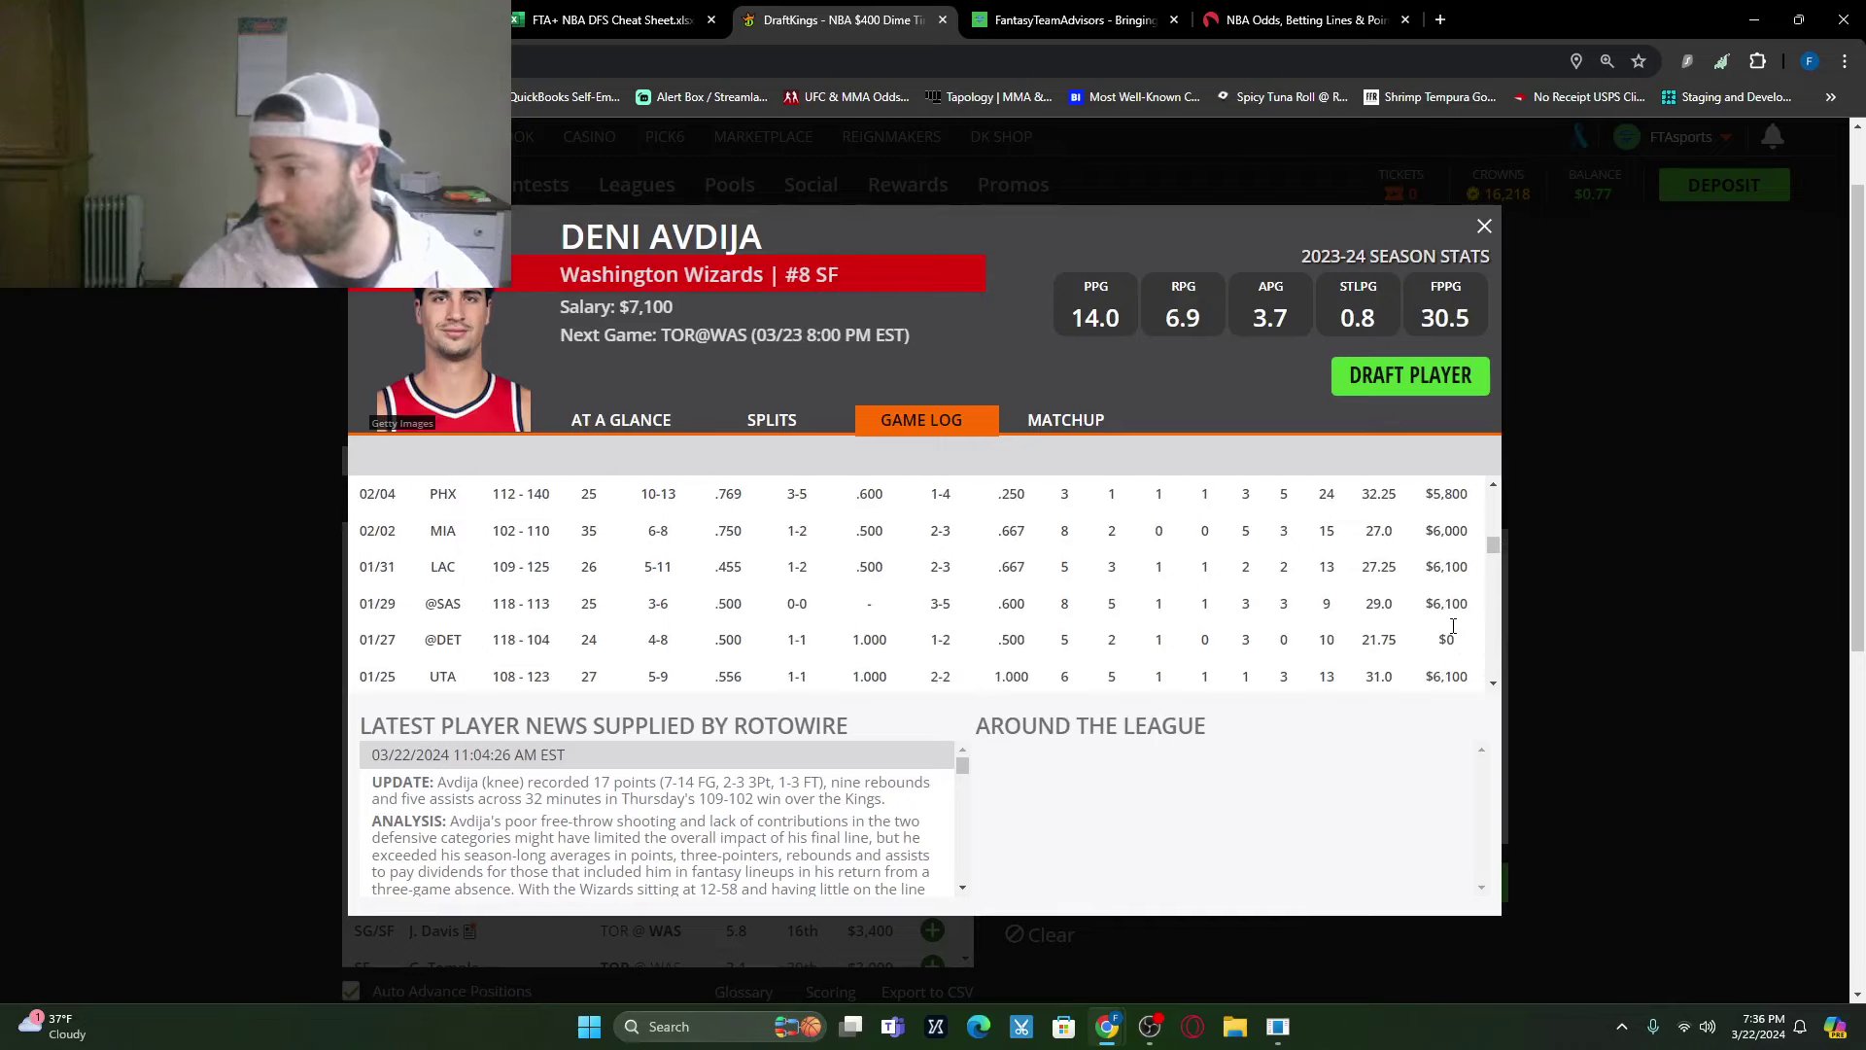
{"action": "left_click", "coordinate": [1484, 228]}
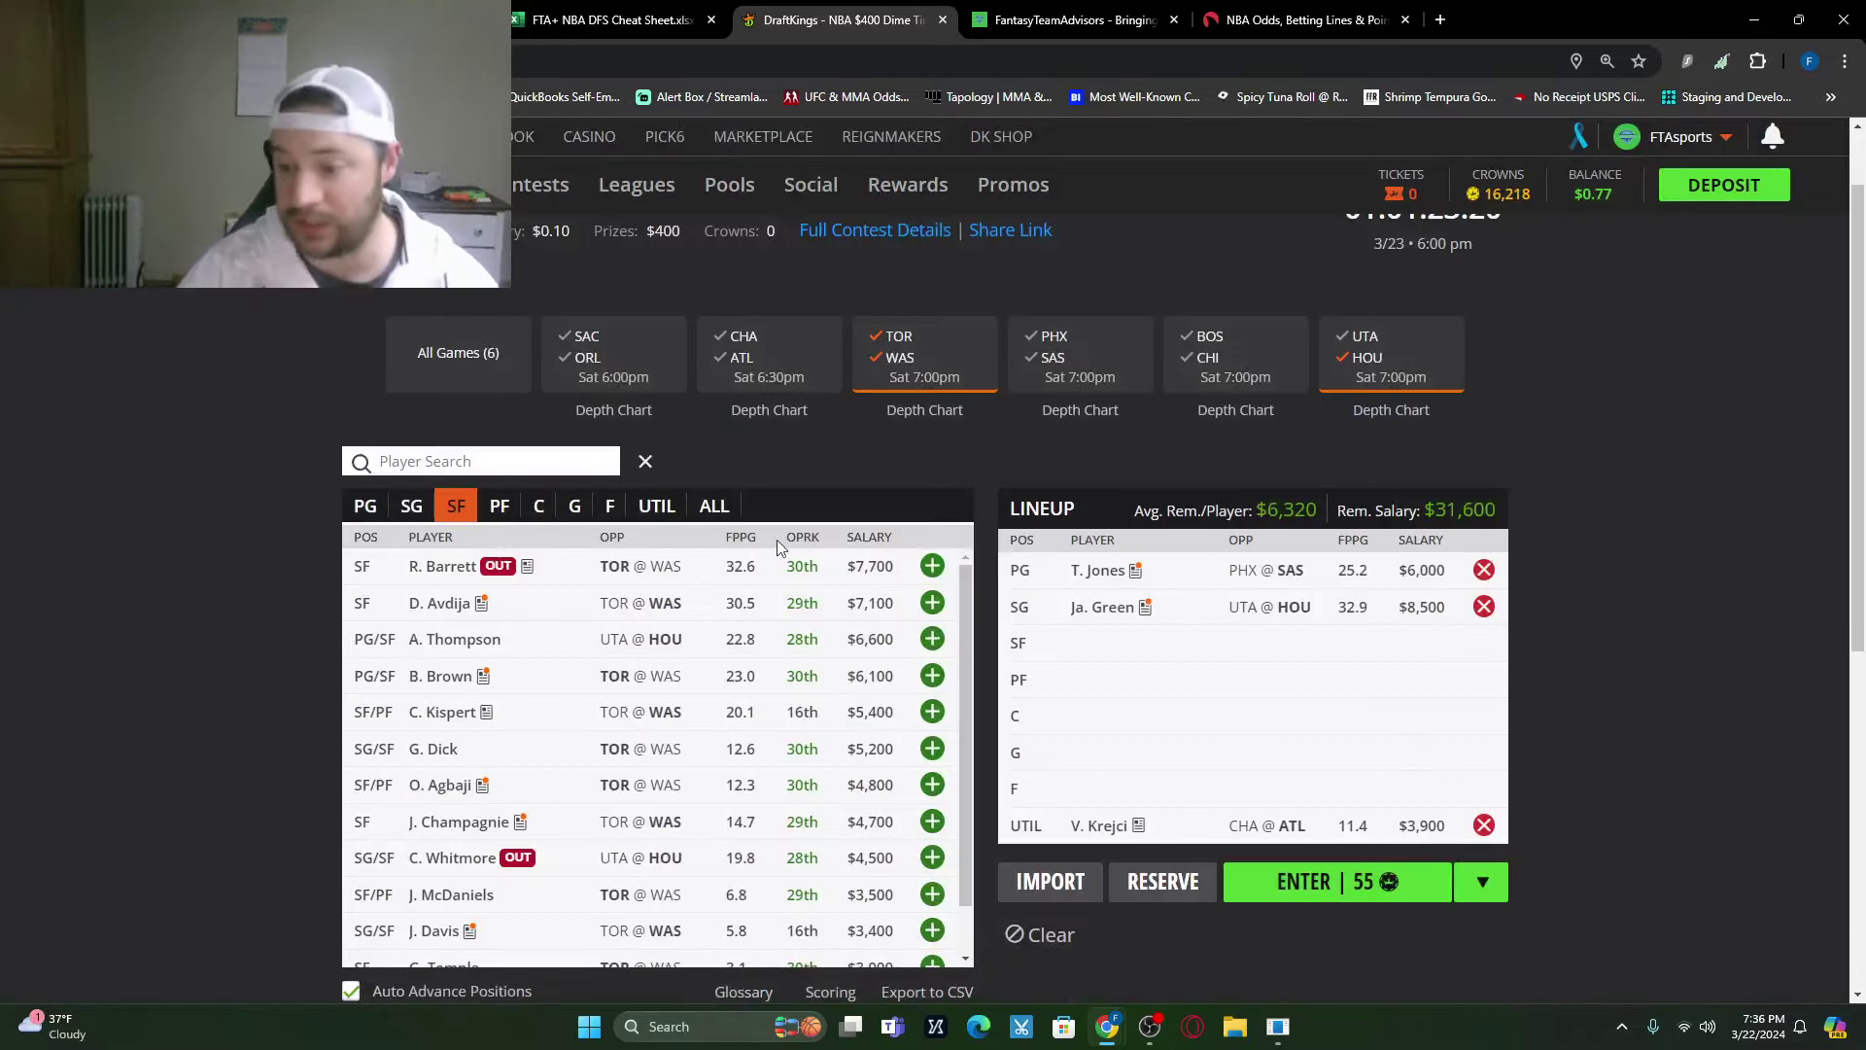
Step: Compare Amen Thompson's and Bruce Brown's ($6,100, 23.0 FPPG) recent game logs
{"action": "left_click", "coordinate": [484, 646]}
{"action": "left_click", "coordinate": [934, 428]}
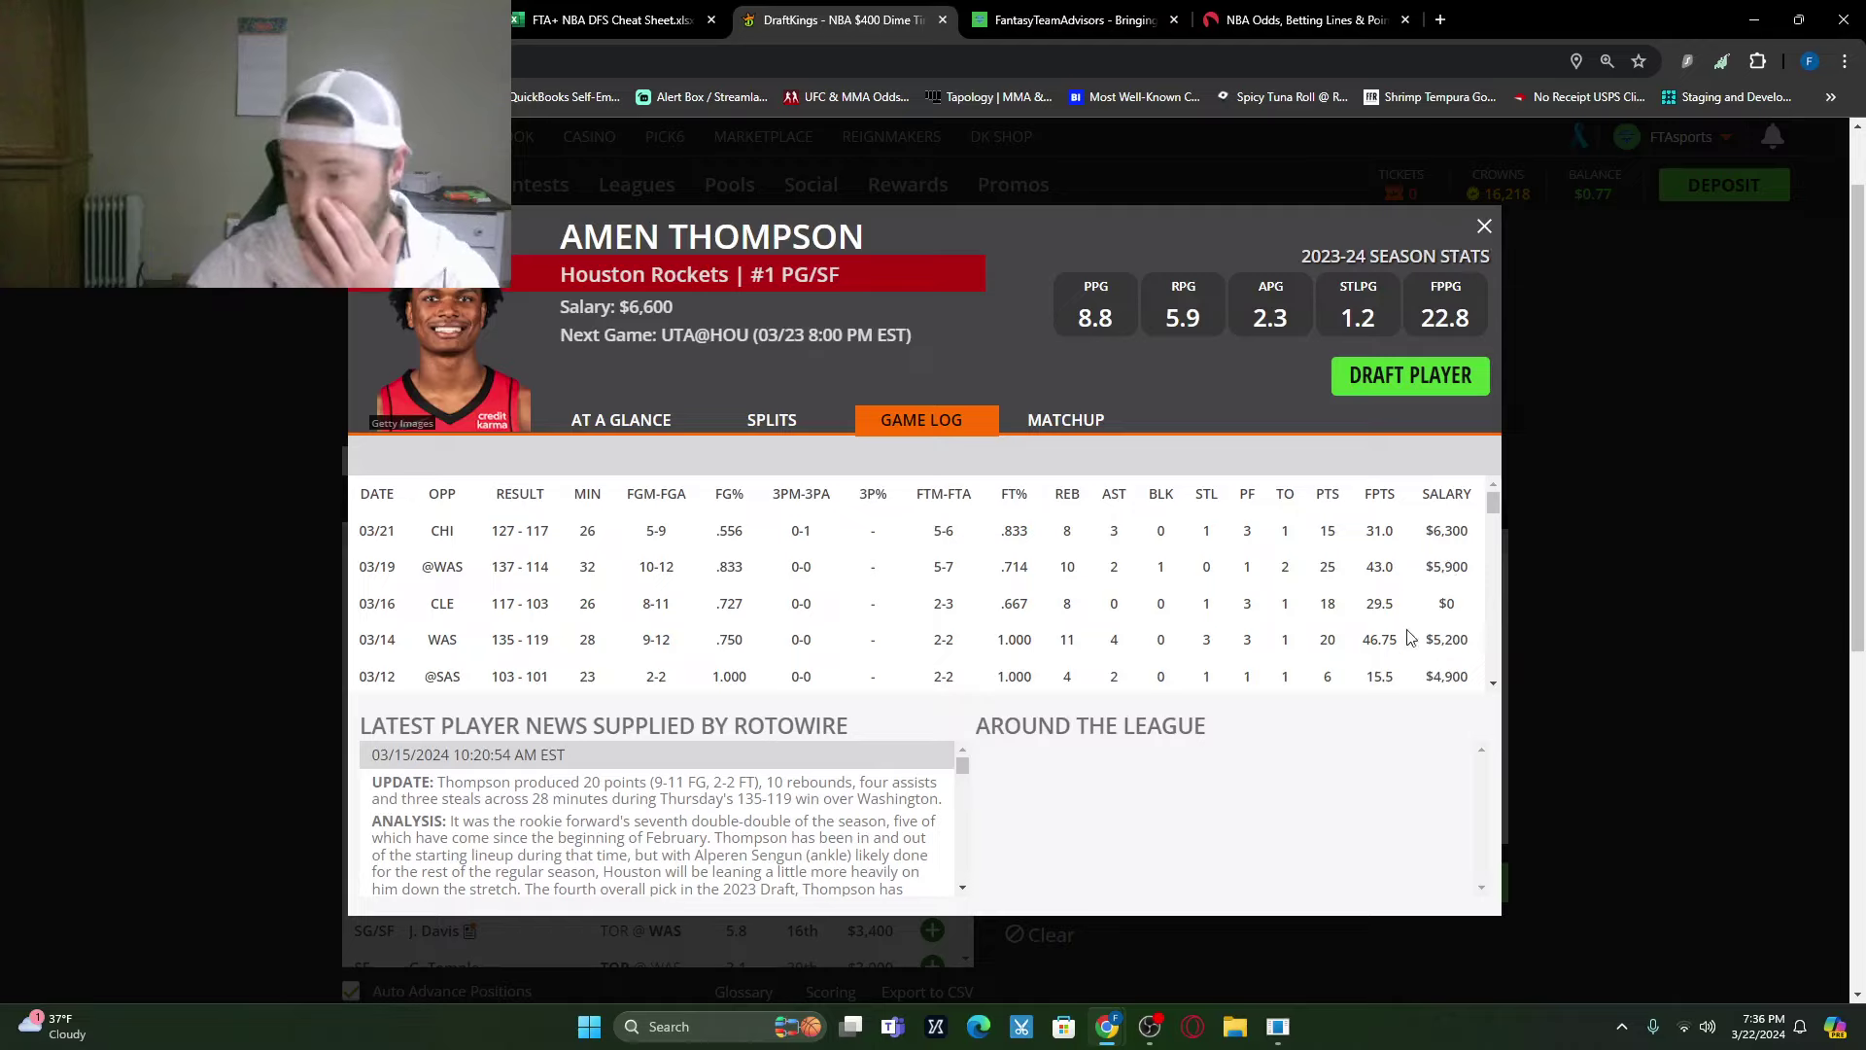
{"action": "left_click", "coordinate": [1484, 227]}
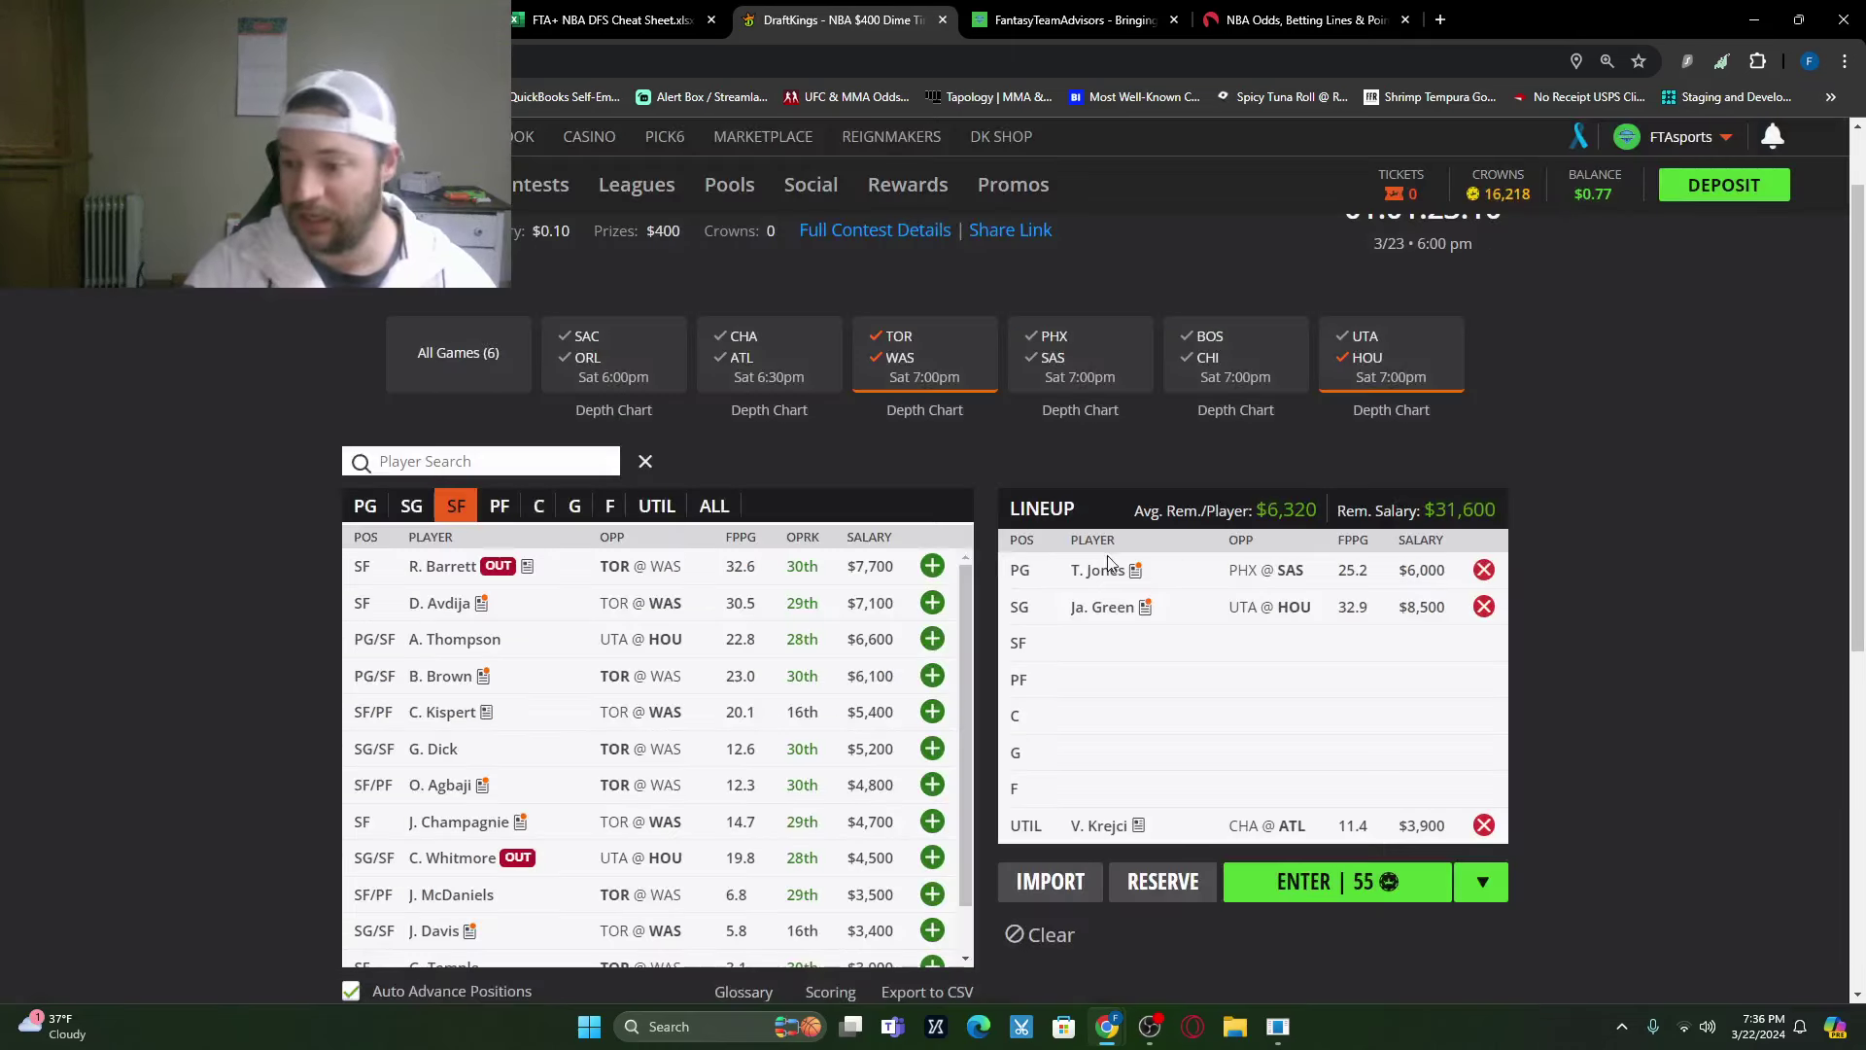
{"action": "left_click", "coordinate": [437, 676]}
{"action": "left_click", "coordinate": [933, 432]}
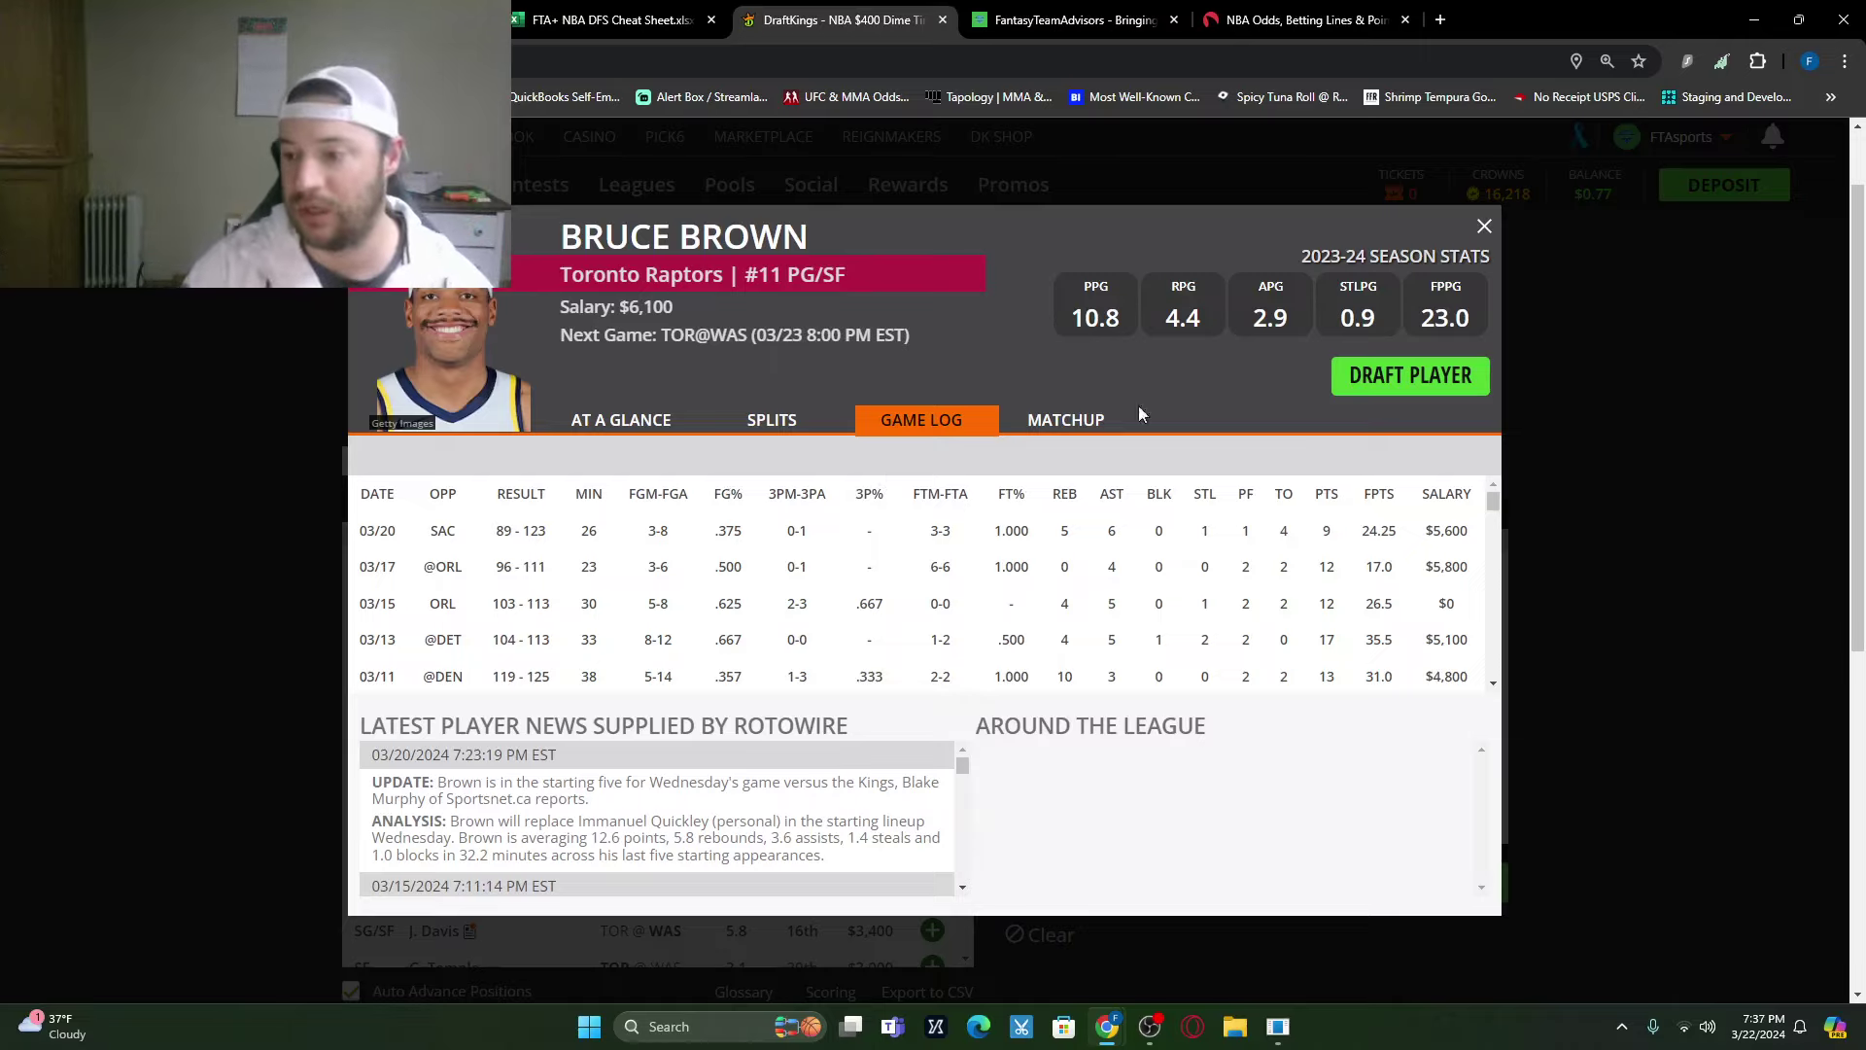
Step: Draft Bruce Brown at SF, then review Corey Kispert's game log among small forwards
{"action": "left_click", "coordinate": [1408, 377]}
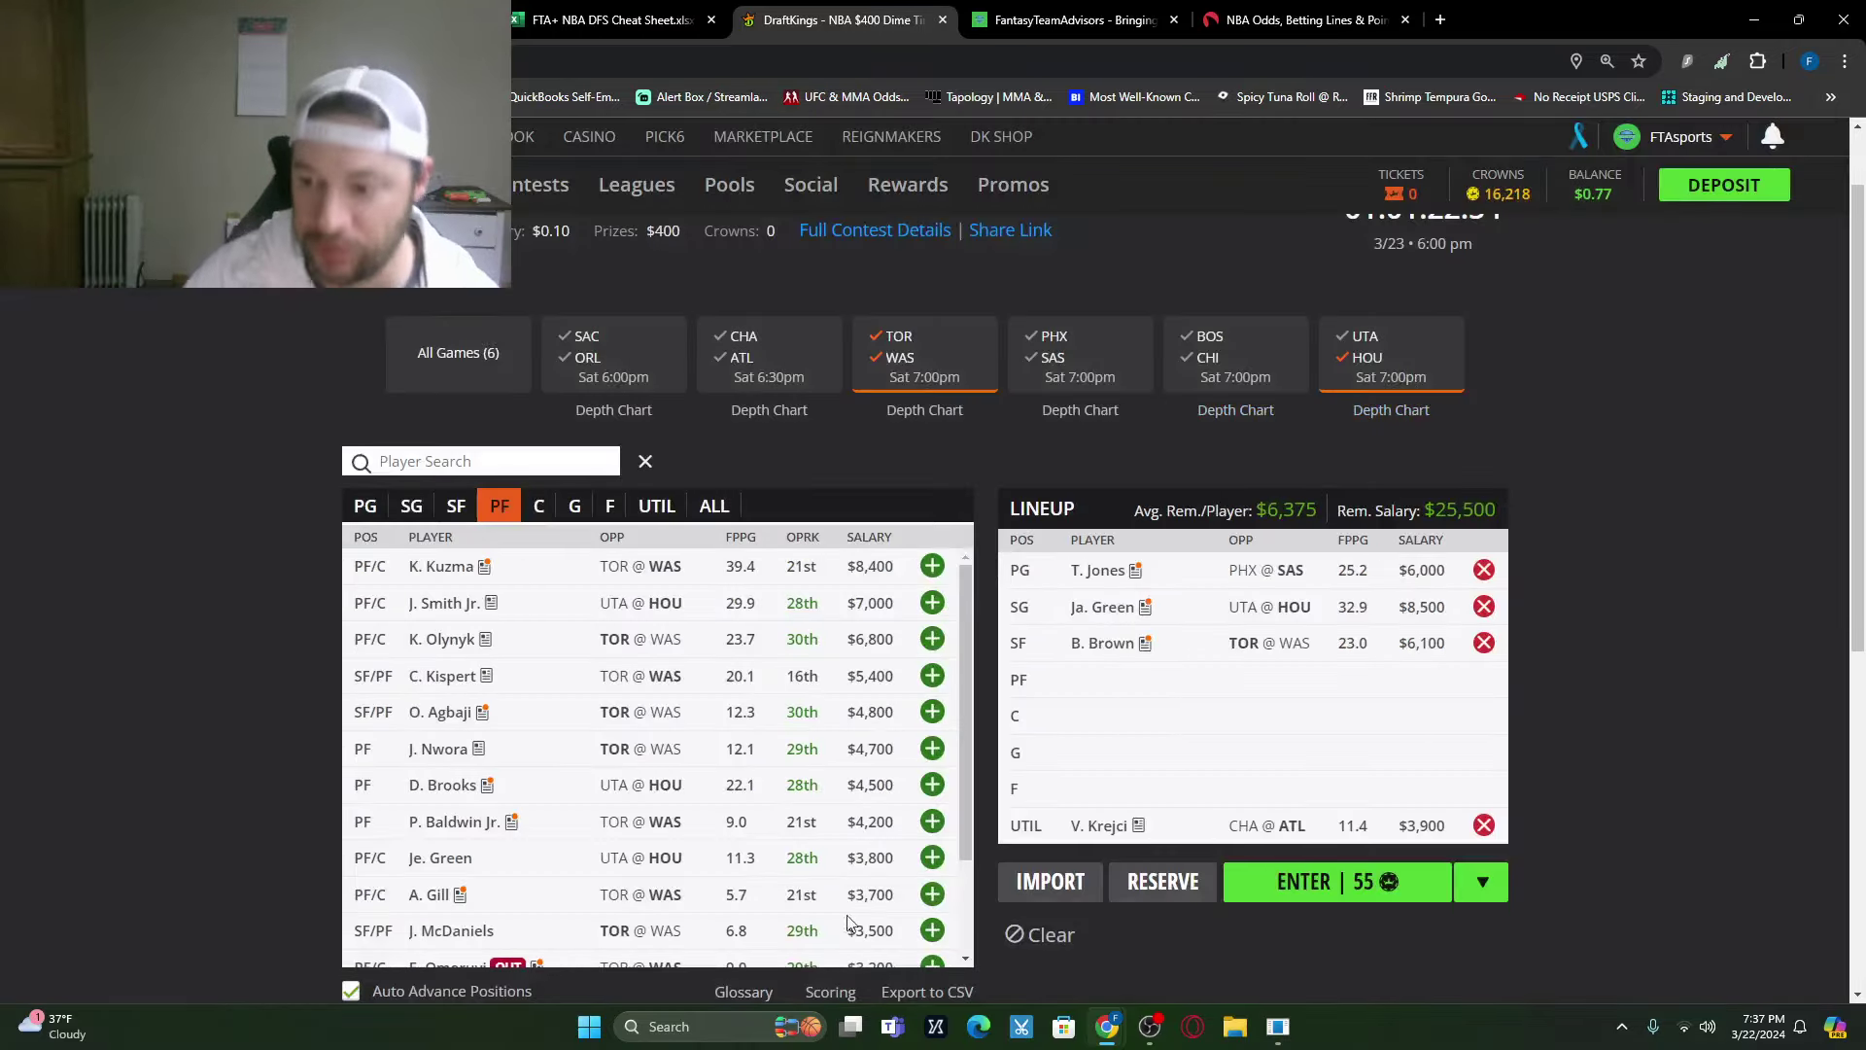
{"action": "left_click", "coordinate": [456, 506]}
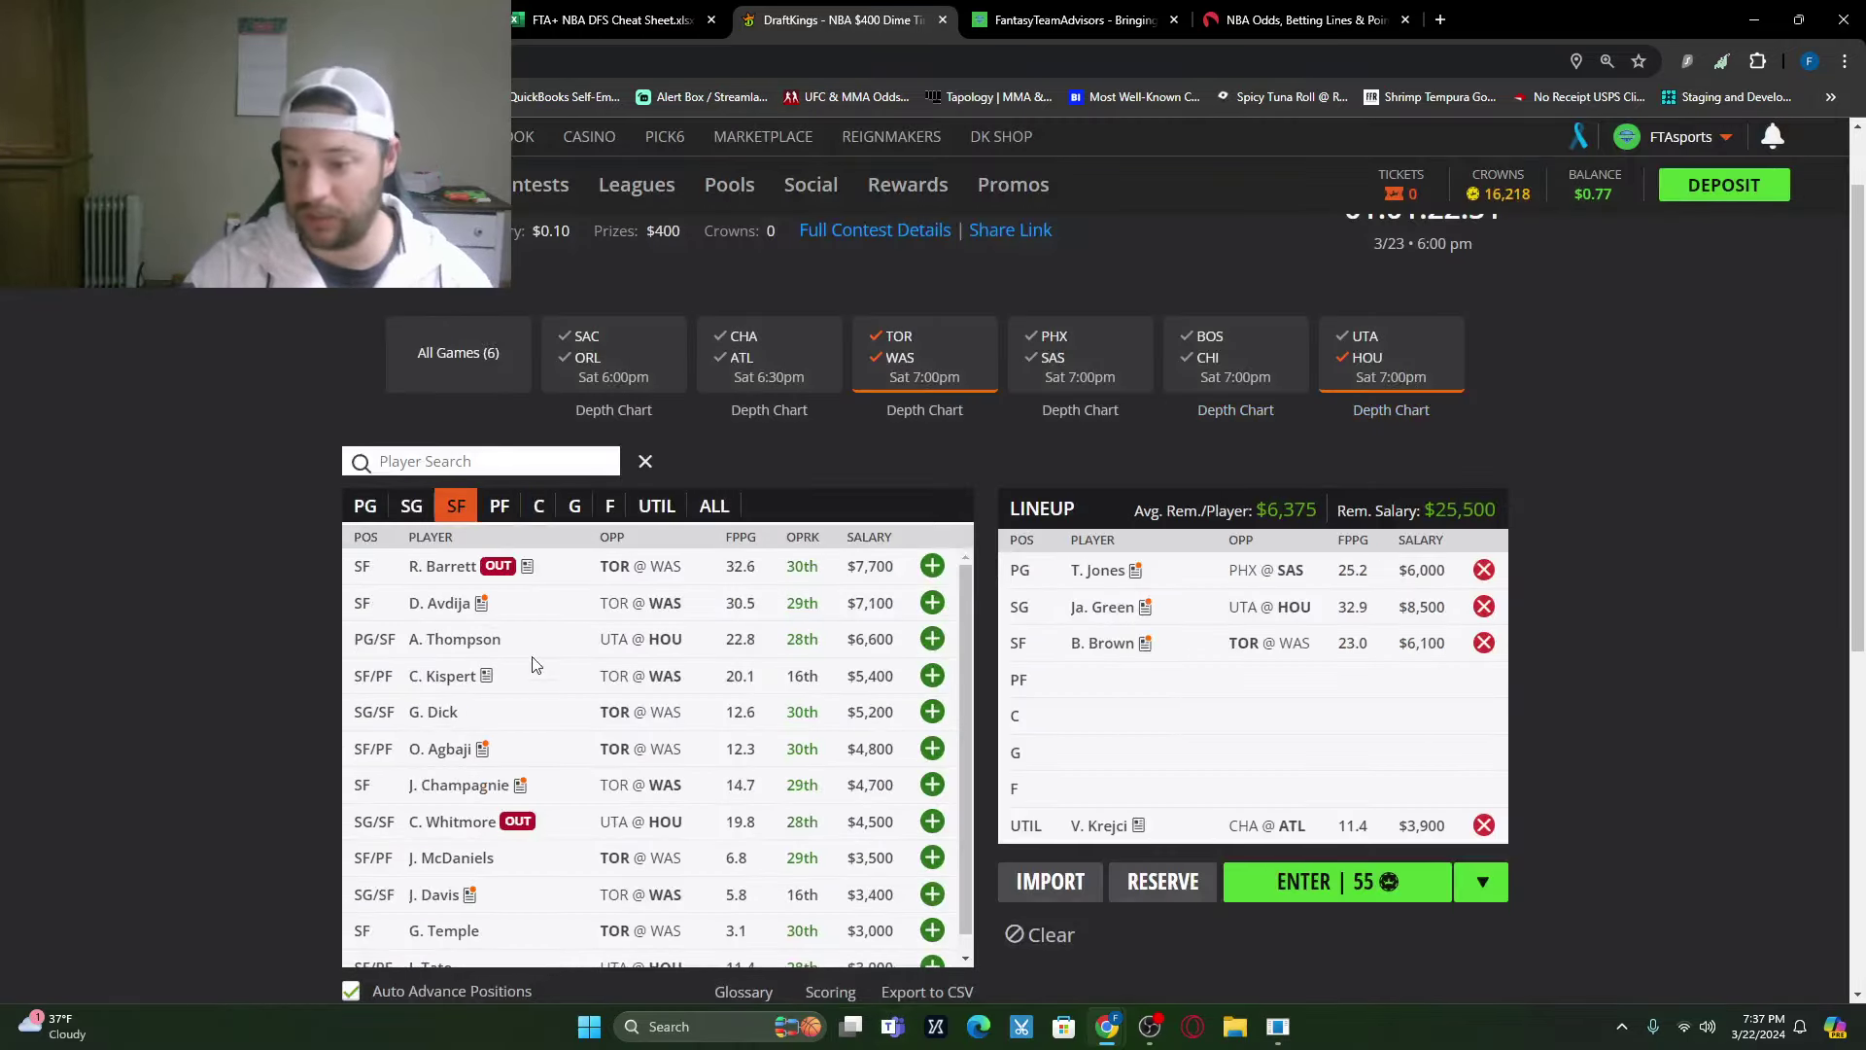
{"action": "left_click", "coordinate": [461, 680]}
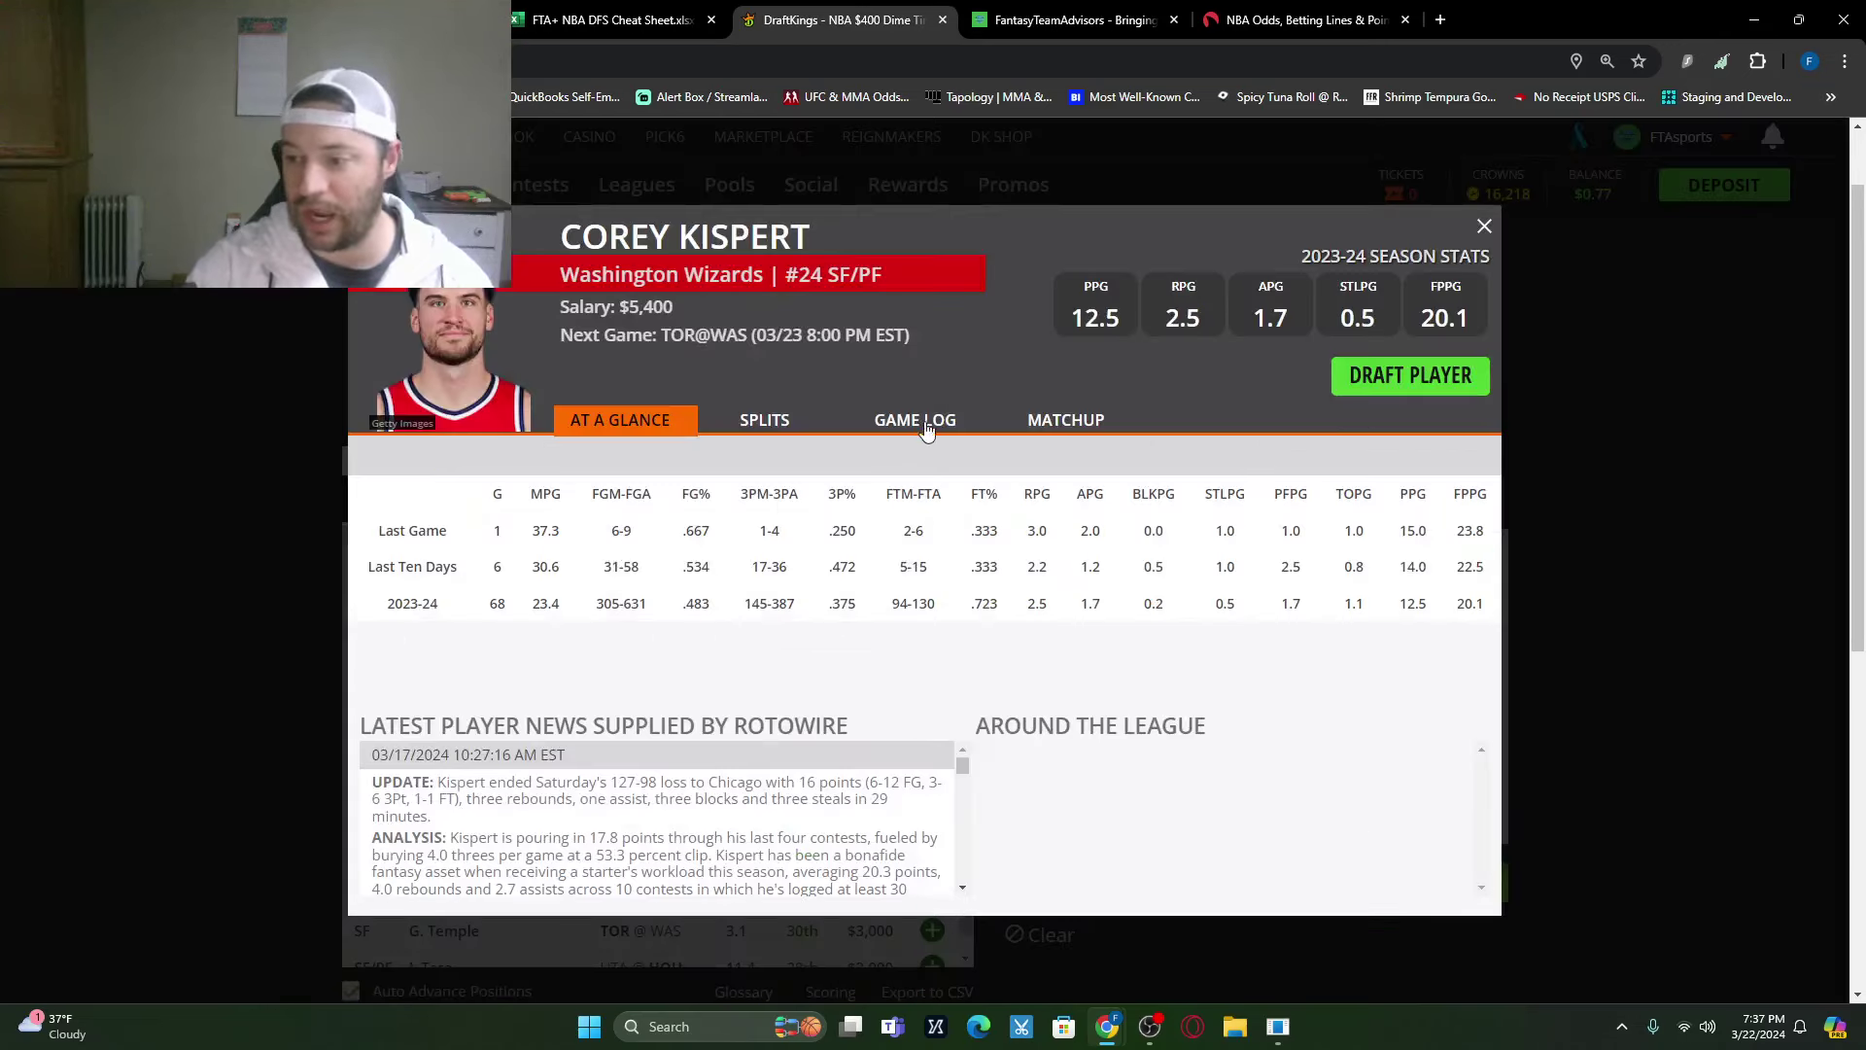
{"action": "left_click", "coordinate": [923, 427]}
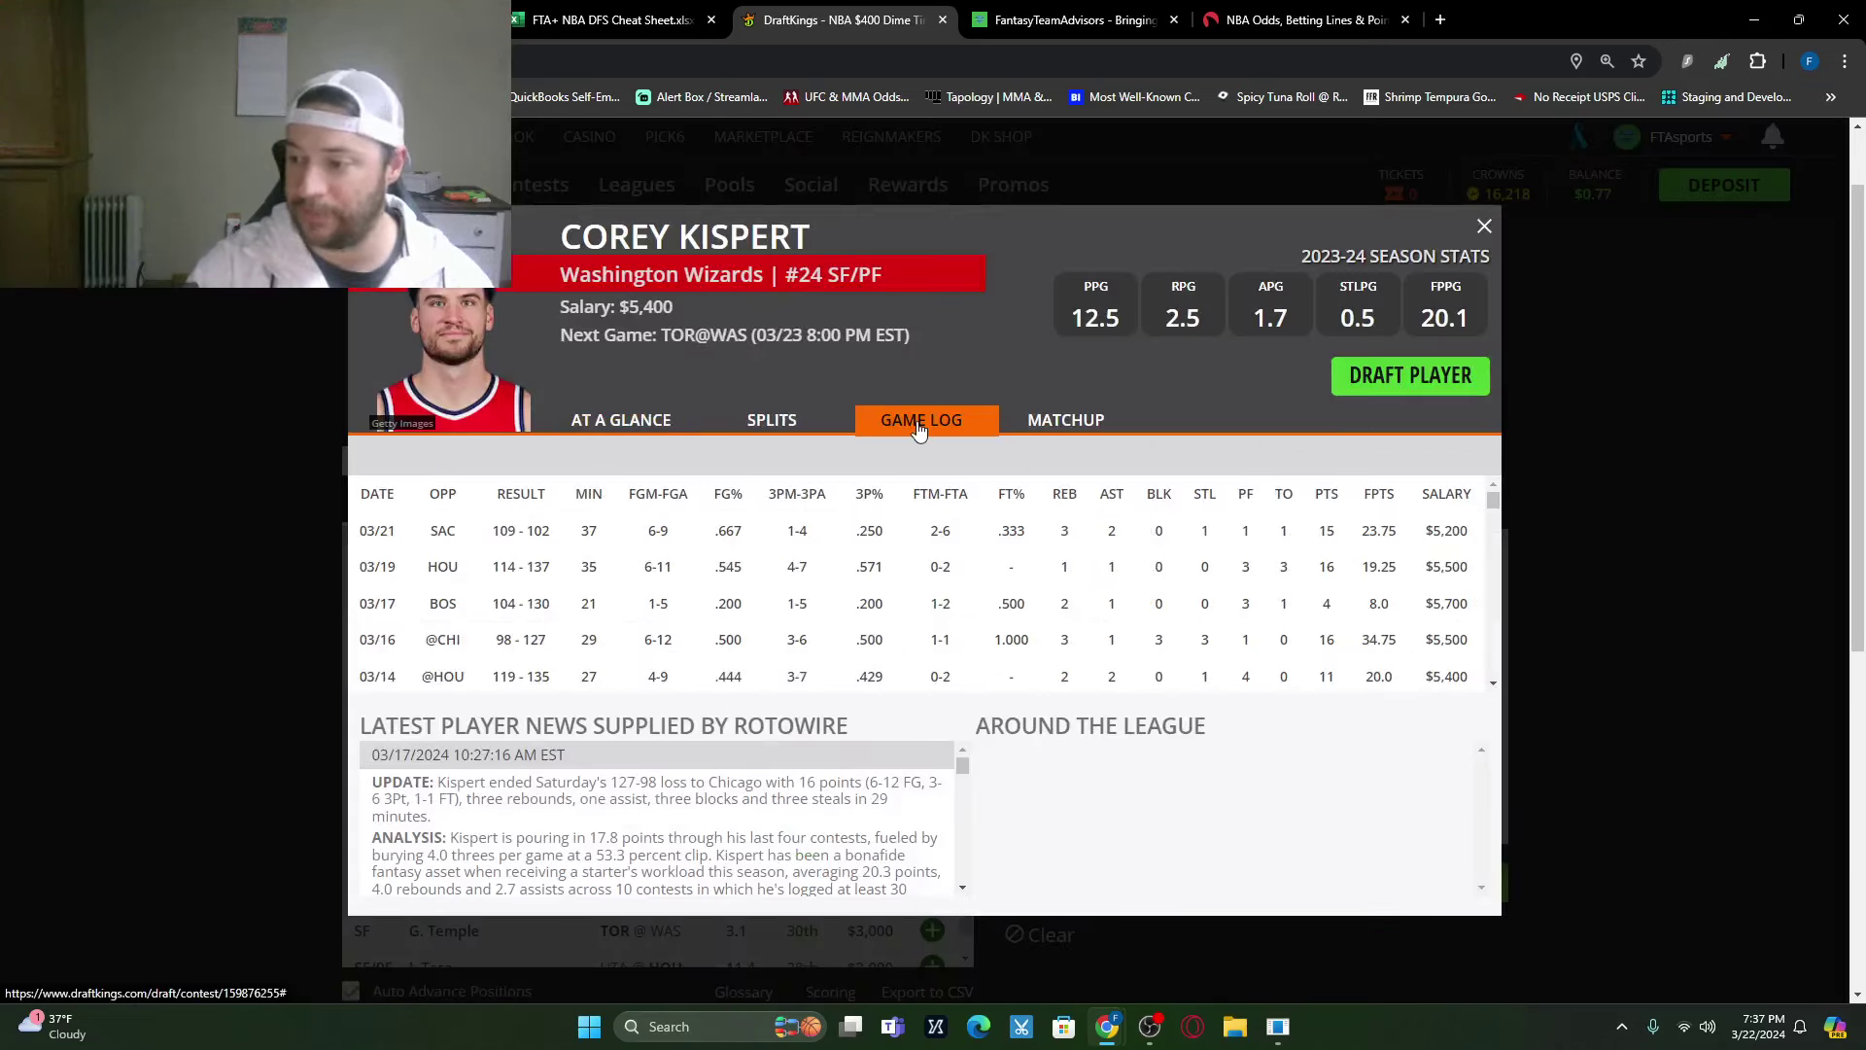
{"action": "left_click", "coordinate": [1483, 230]}
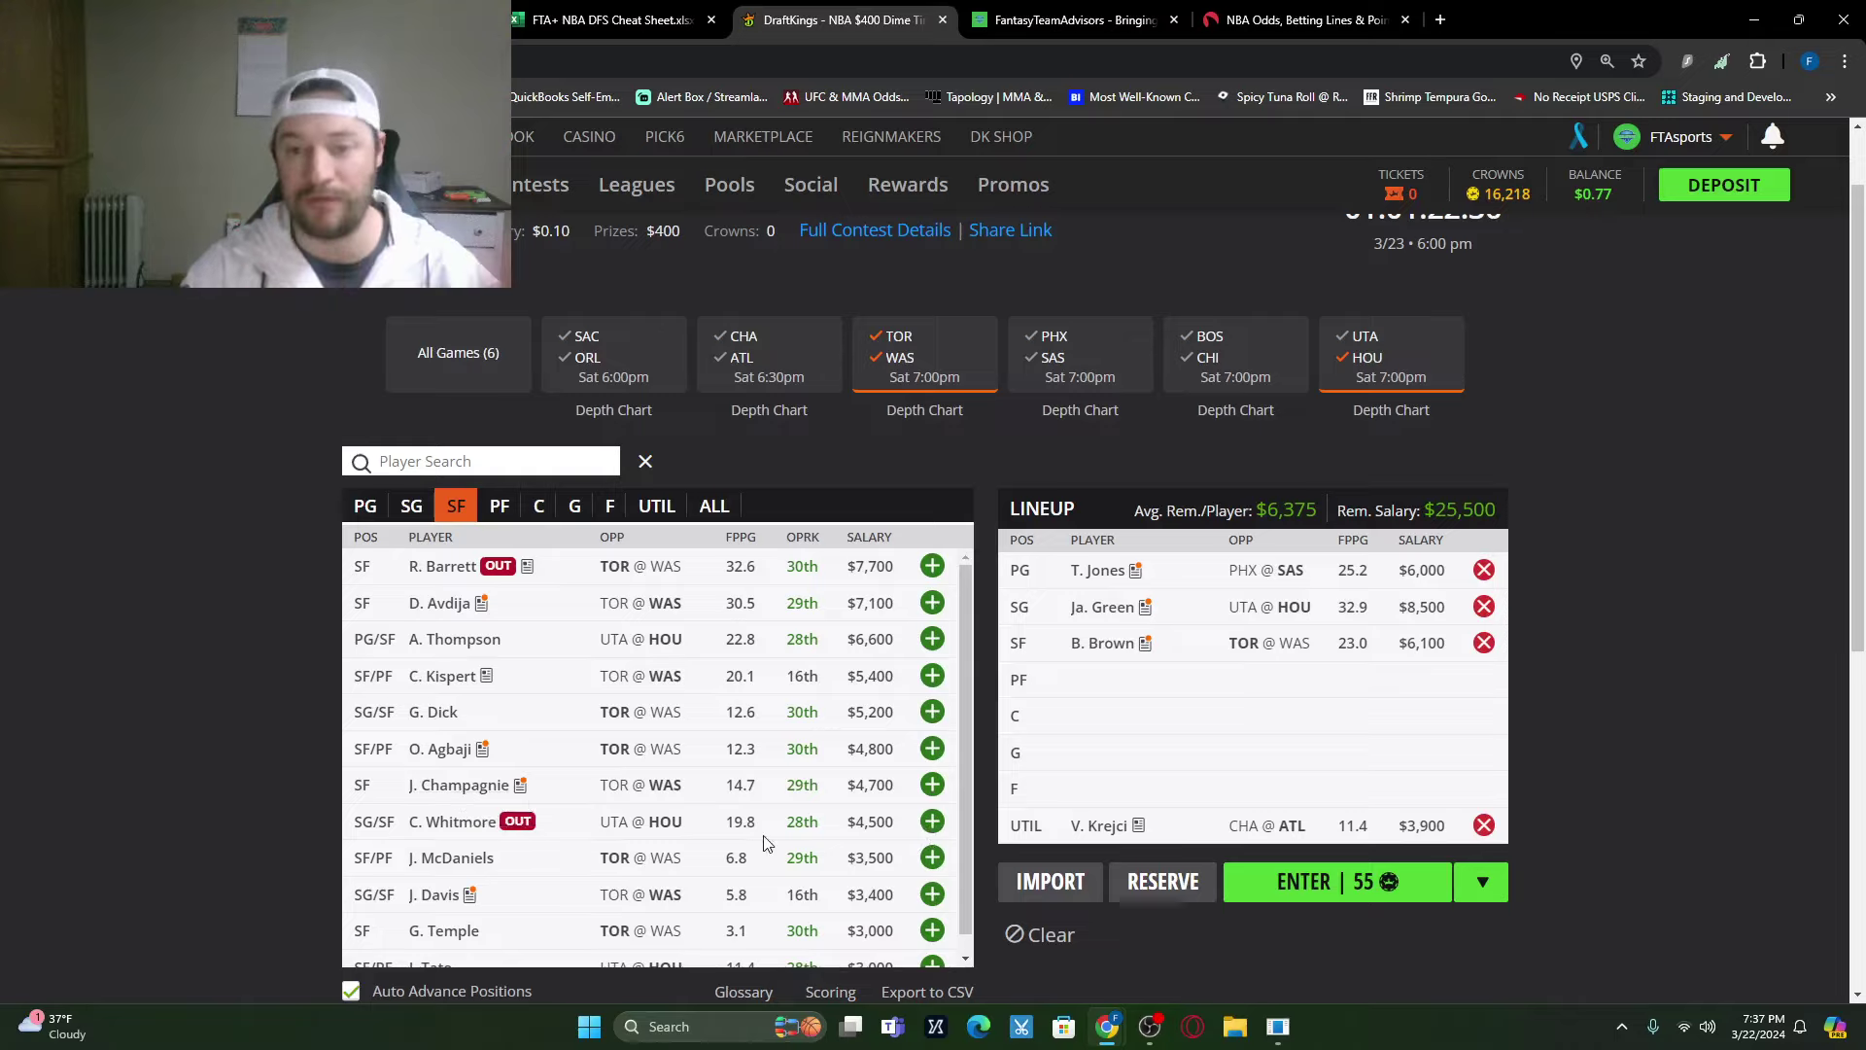
Step: Review Jalen McDaniels' game log without drafting him
{"action": "left_click", "coordinate": [464, 867]}
{"action": "left_click", "coordinate": [912, 420]}
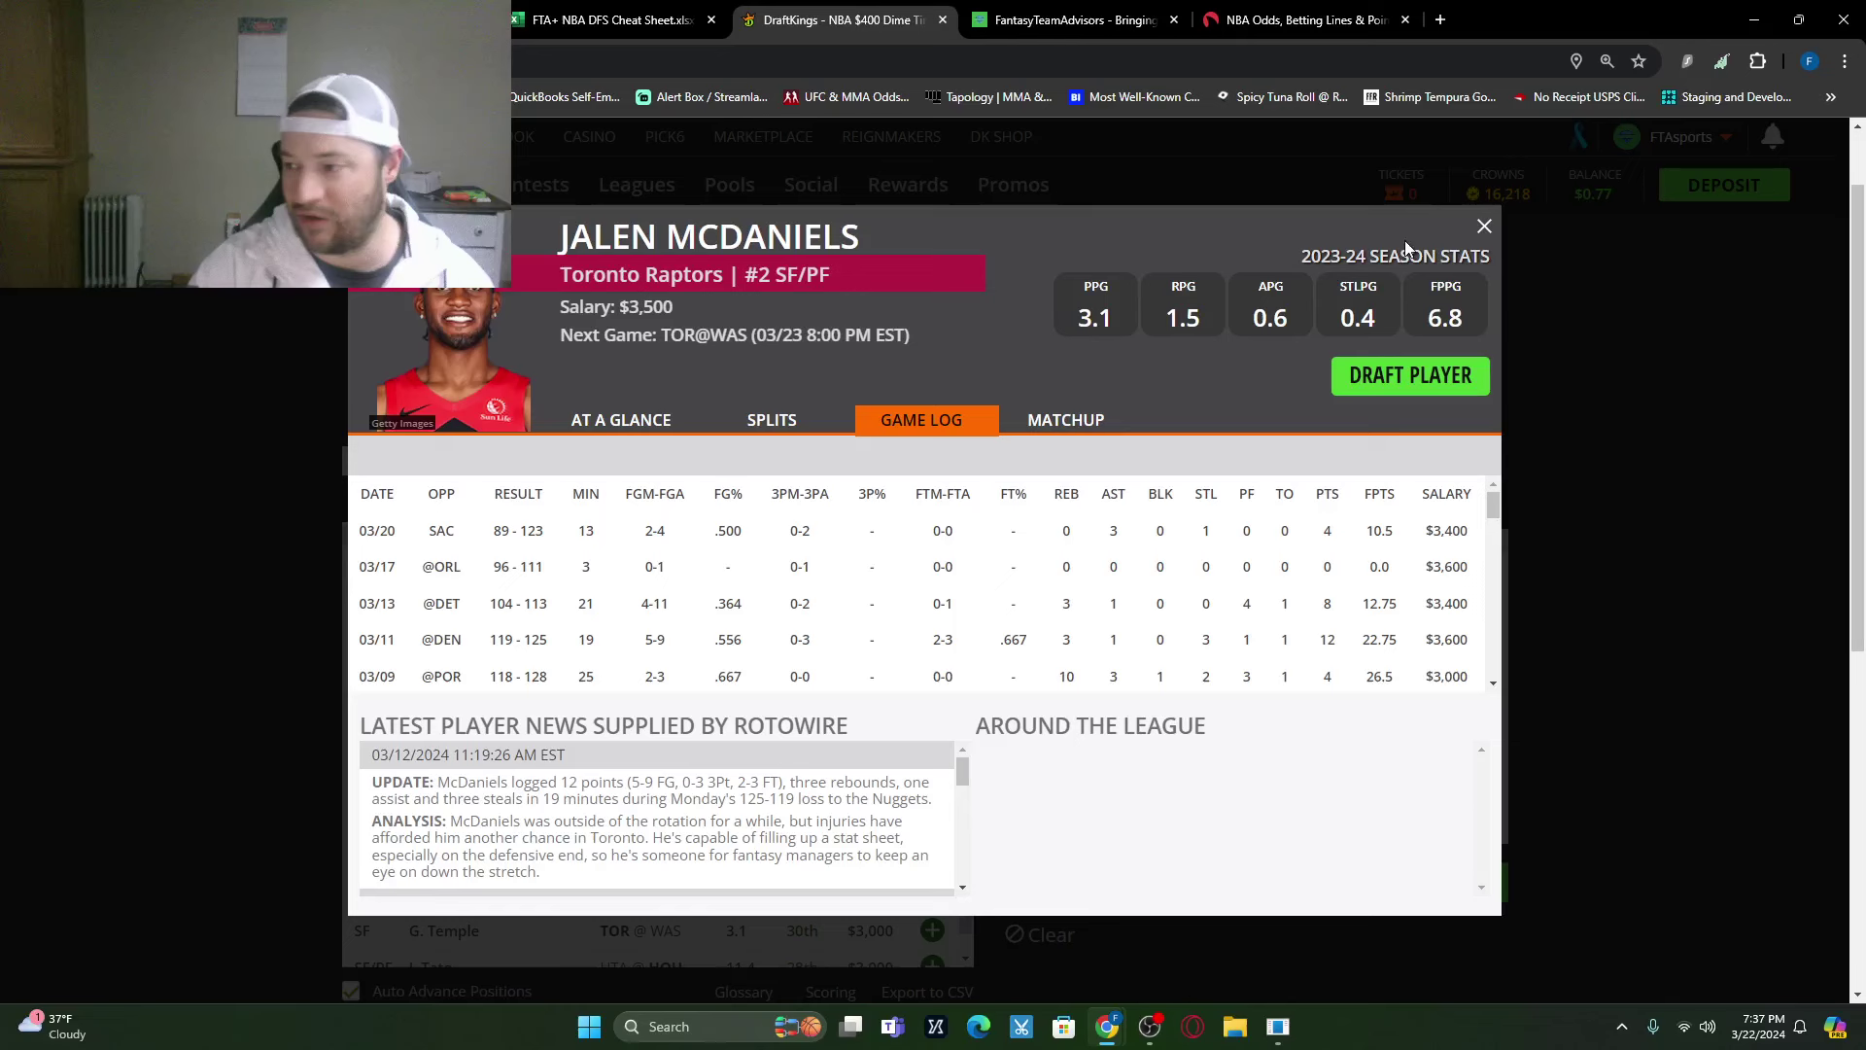
{"action": "left_click", "coordinate": [1482, 228]}
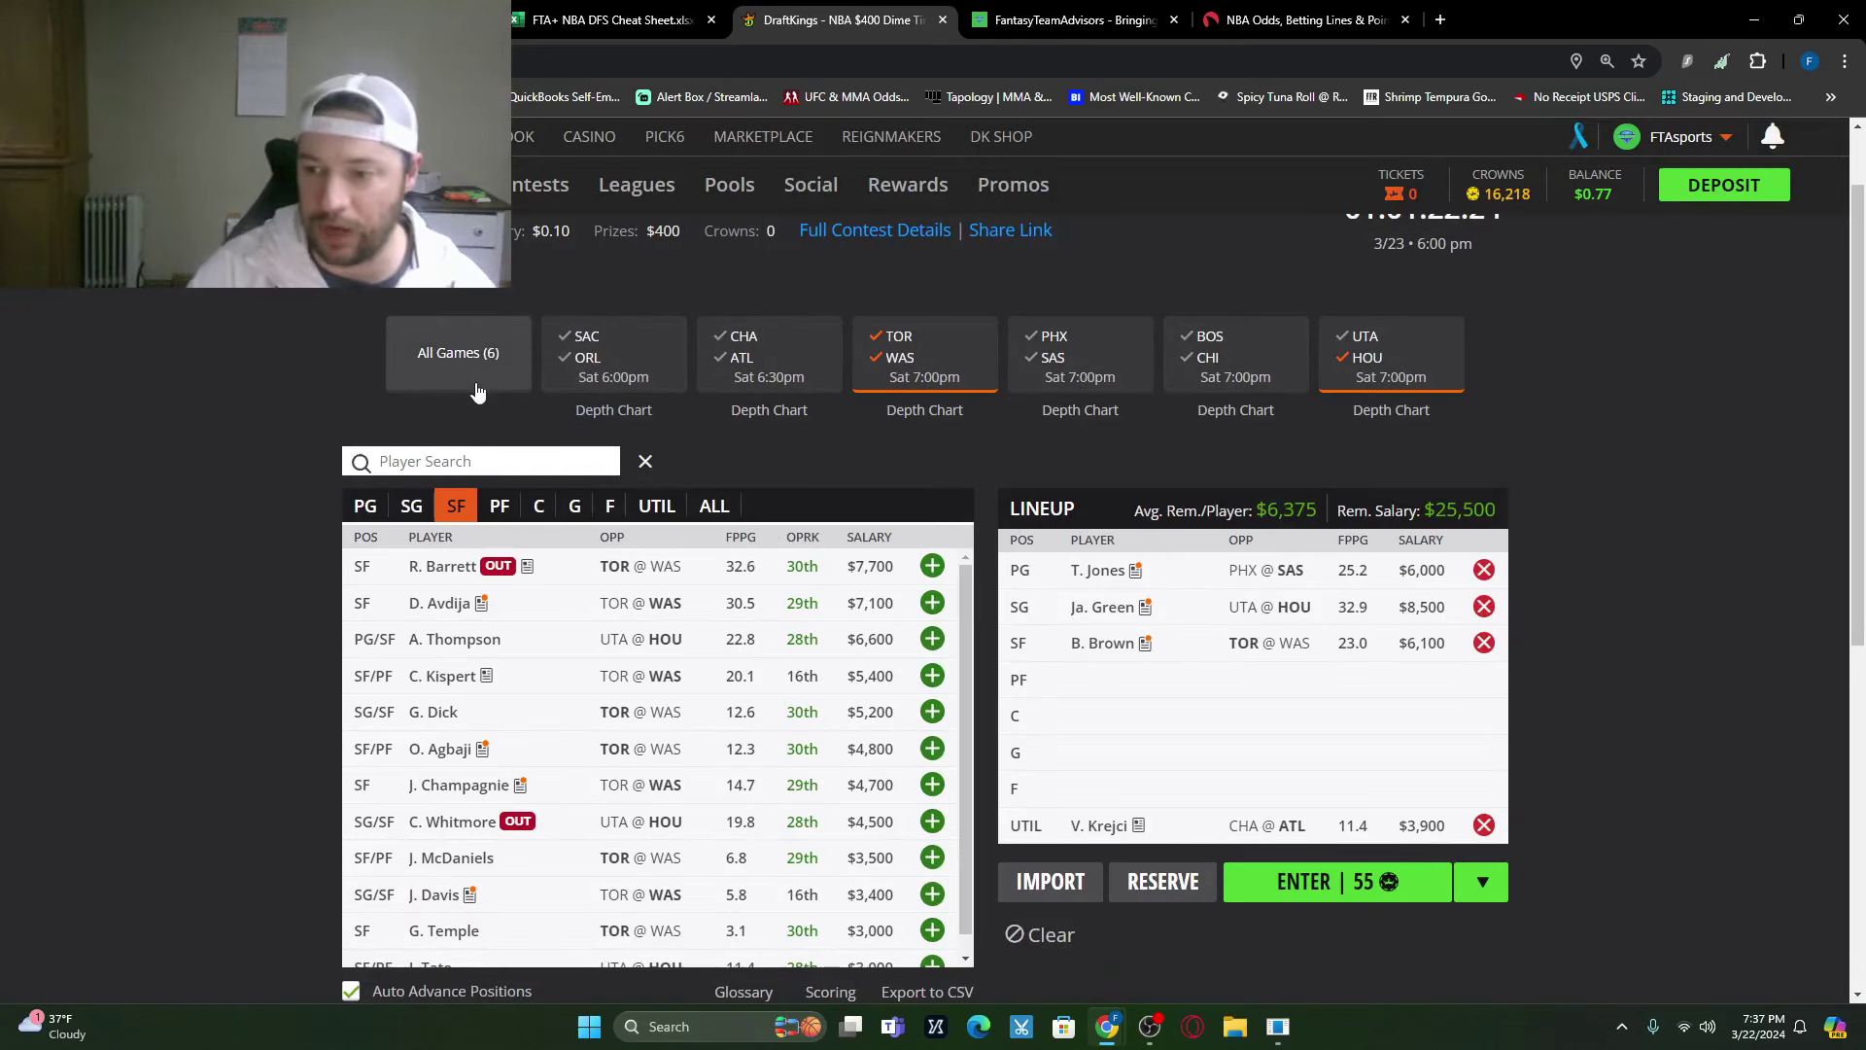
Step: Show all six games, check the cheat sheet's vs PF column, and return to DraftKings
{"action": "left_click", "coordinate": [458, 352]}
{"action": "left_click", "coordinate": [607, 19]}
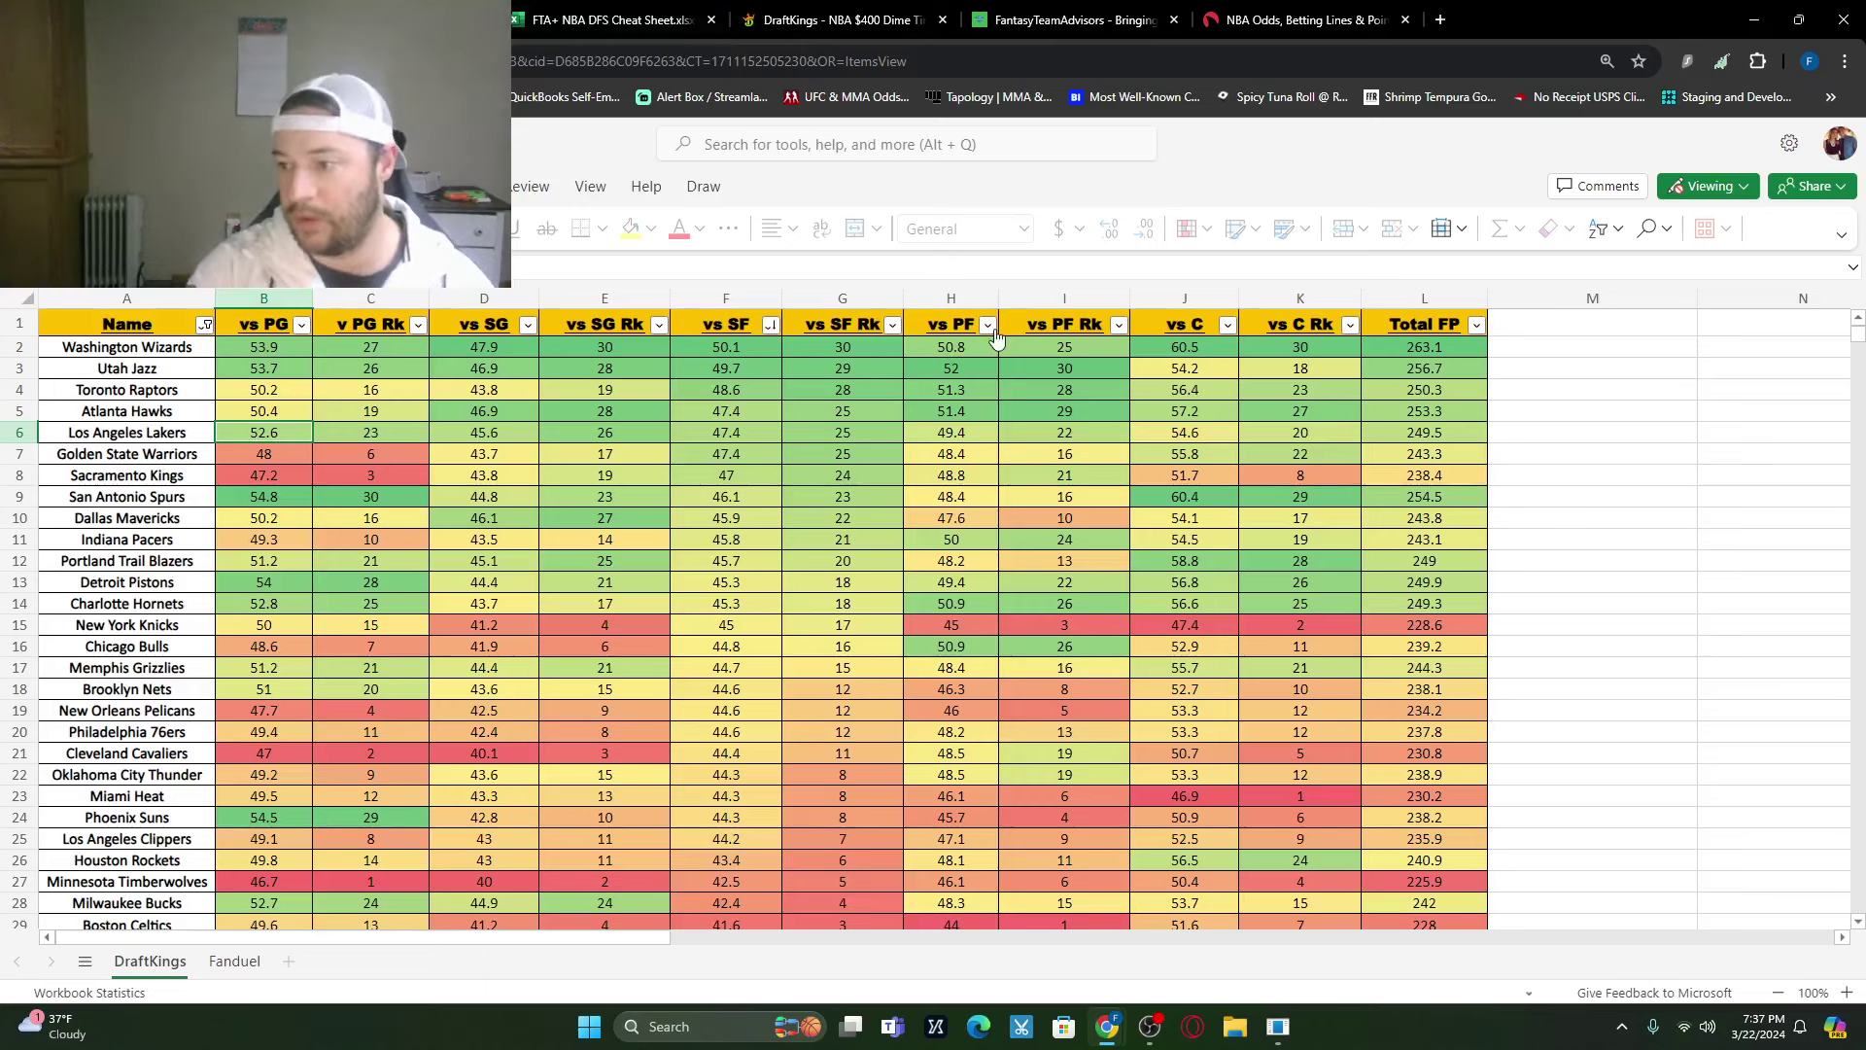
{"action": "left_click", "coordinate": [987, 324]}
{"action": "key", "text": "Escape"}
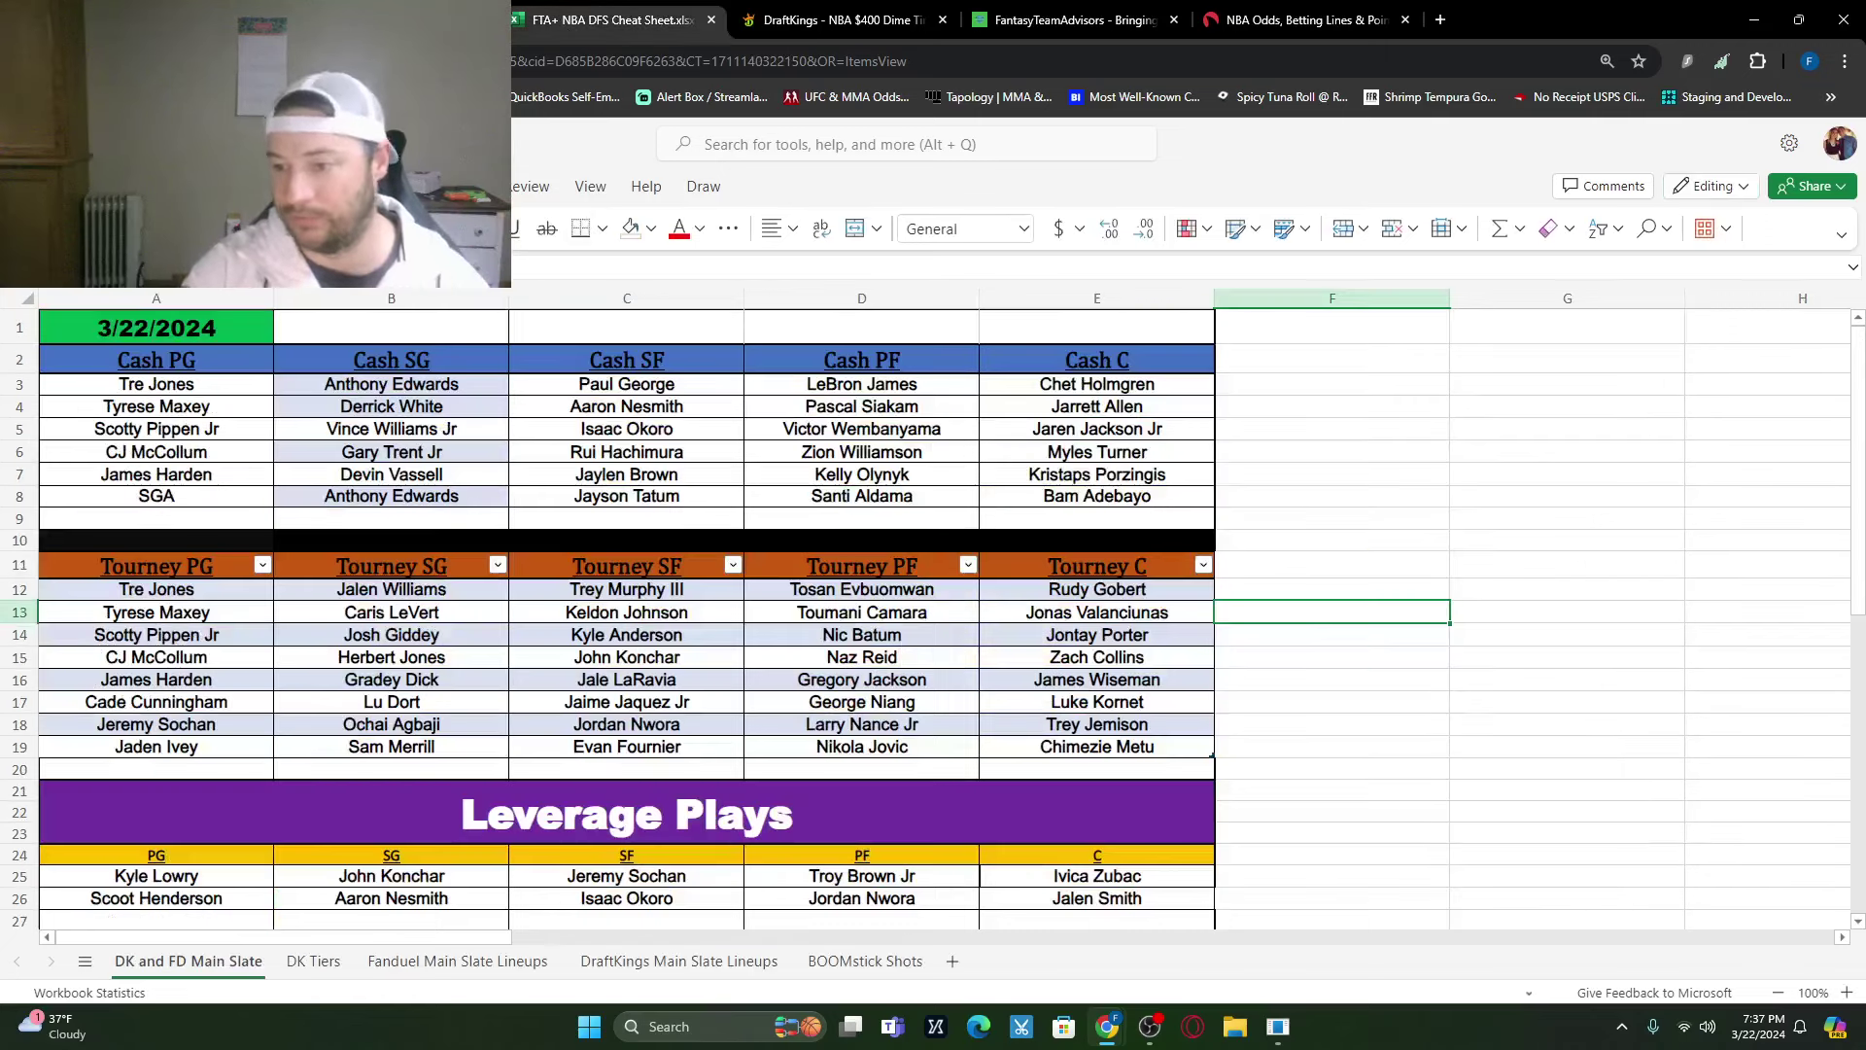
{"action": "left_click", "coordinate": [835, 20]}
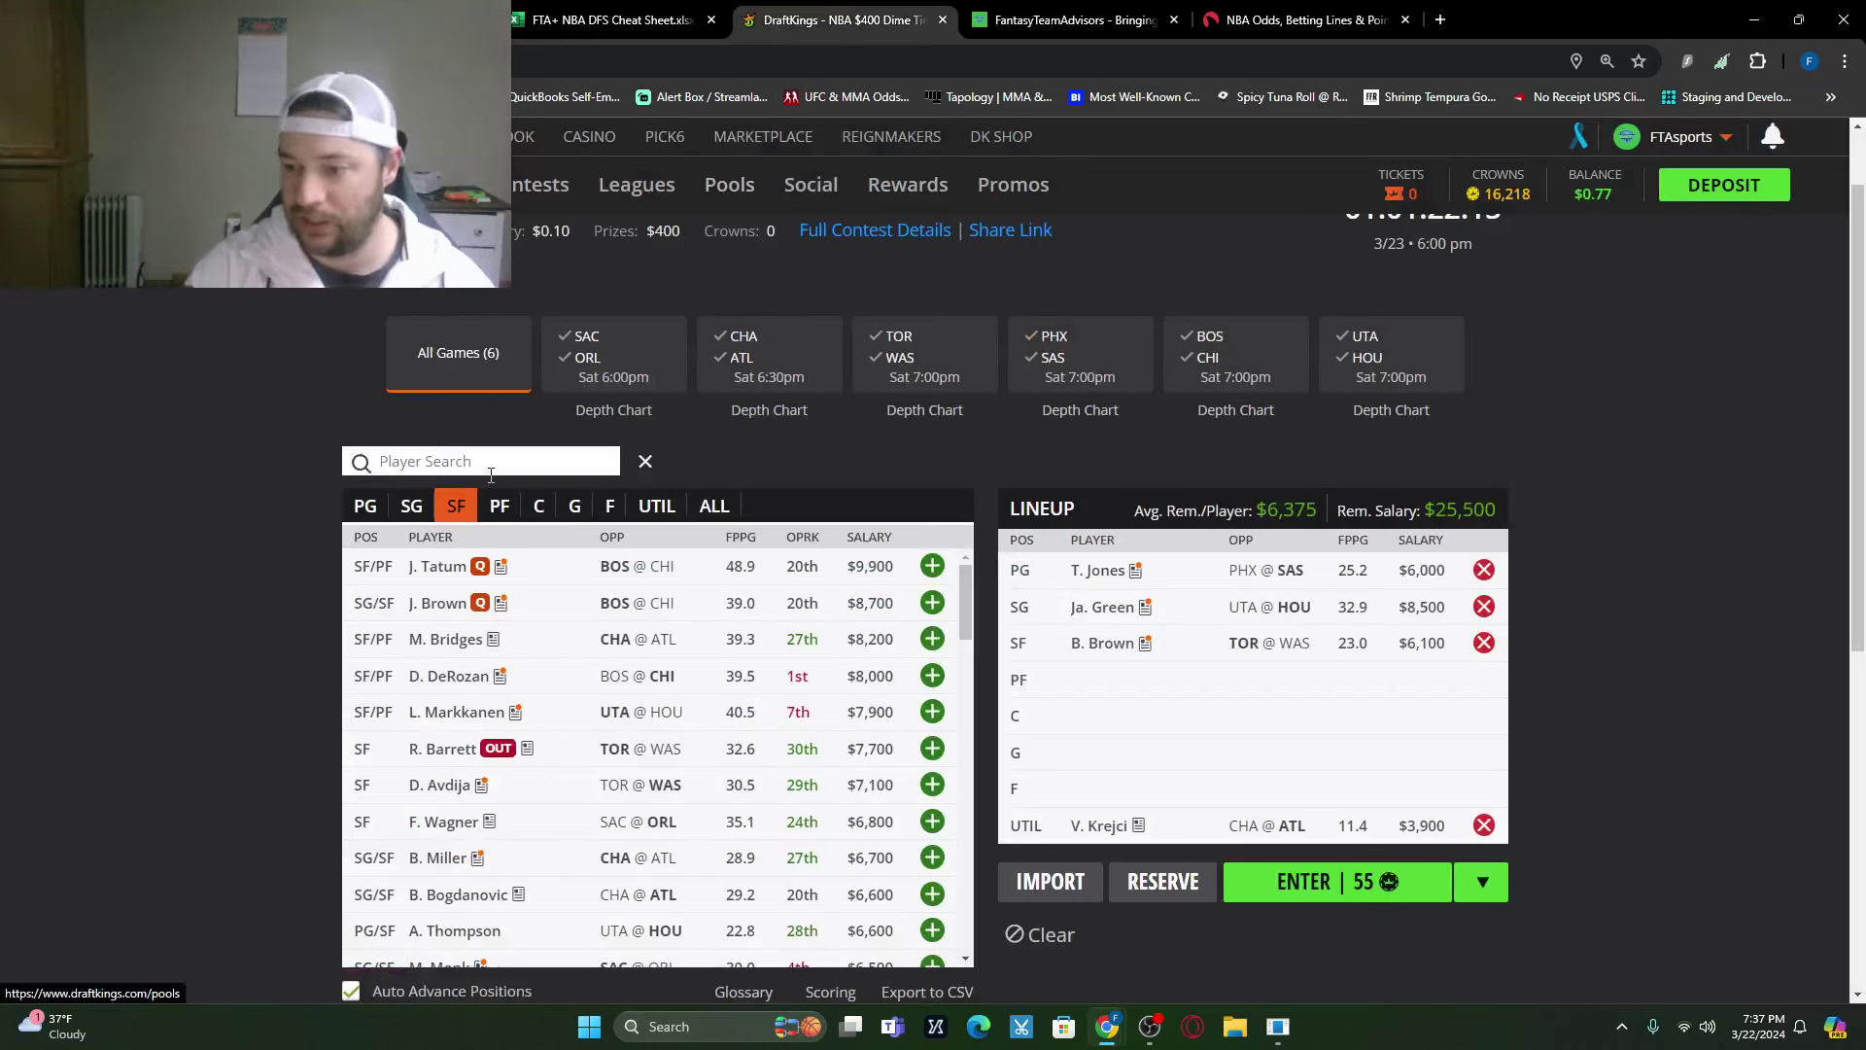
Step: Filter power forwards to the UTA @ HOU, CHA @ ATL and TOR @ WAS games
{"action": "left_click", "coordinate": [501, 507]}
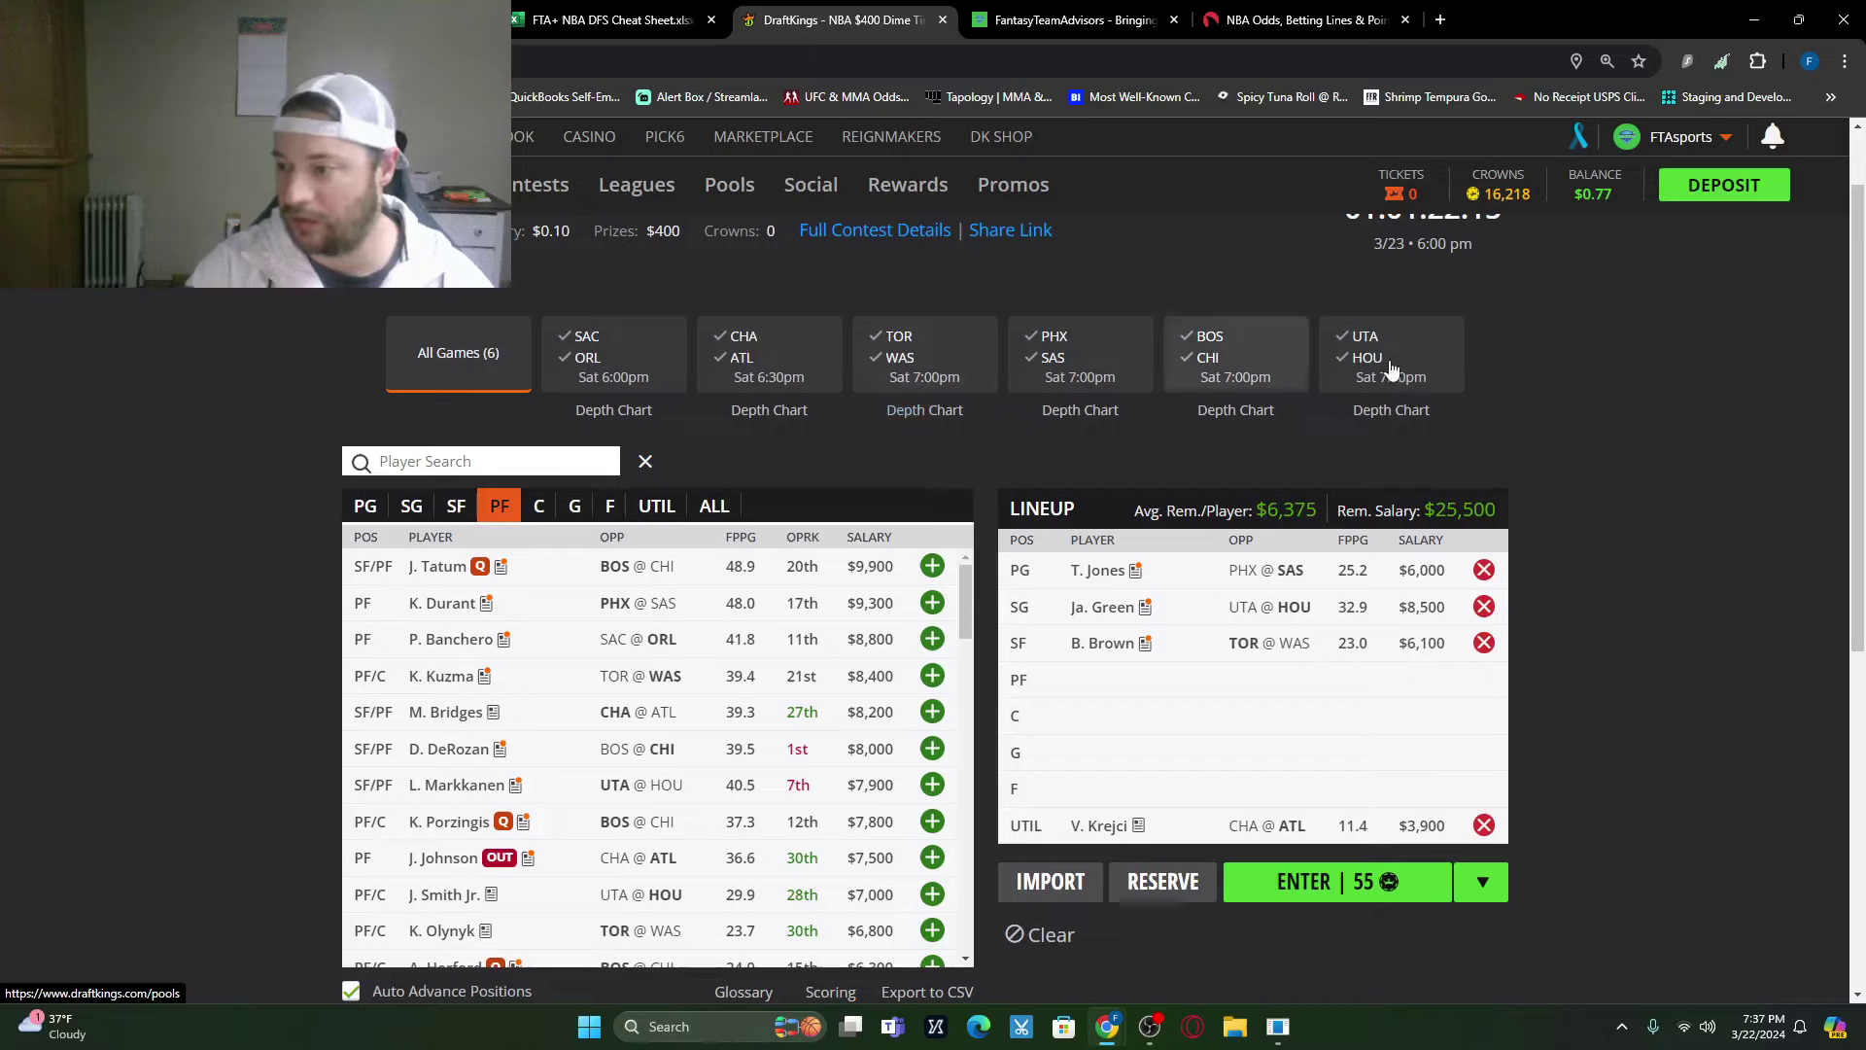
{"action": "left_click", "coordinate": [1360, 362]}
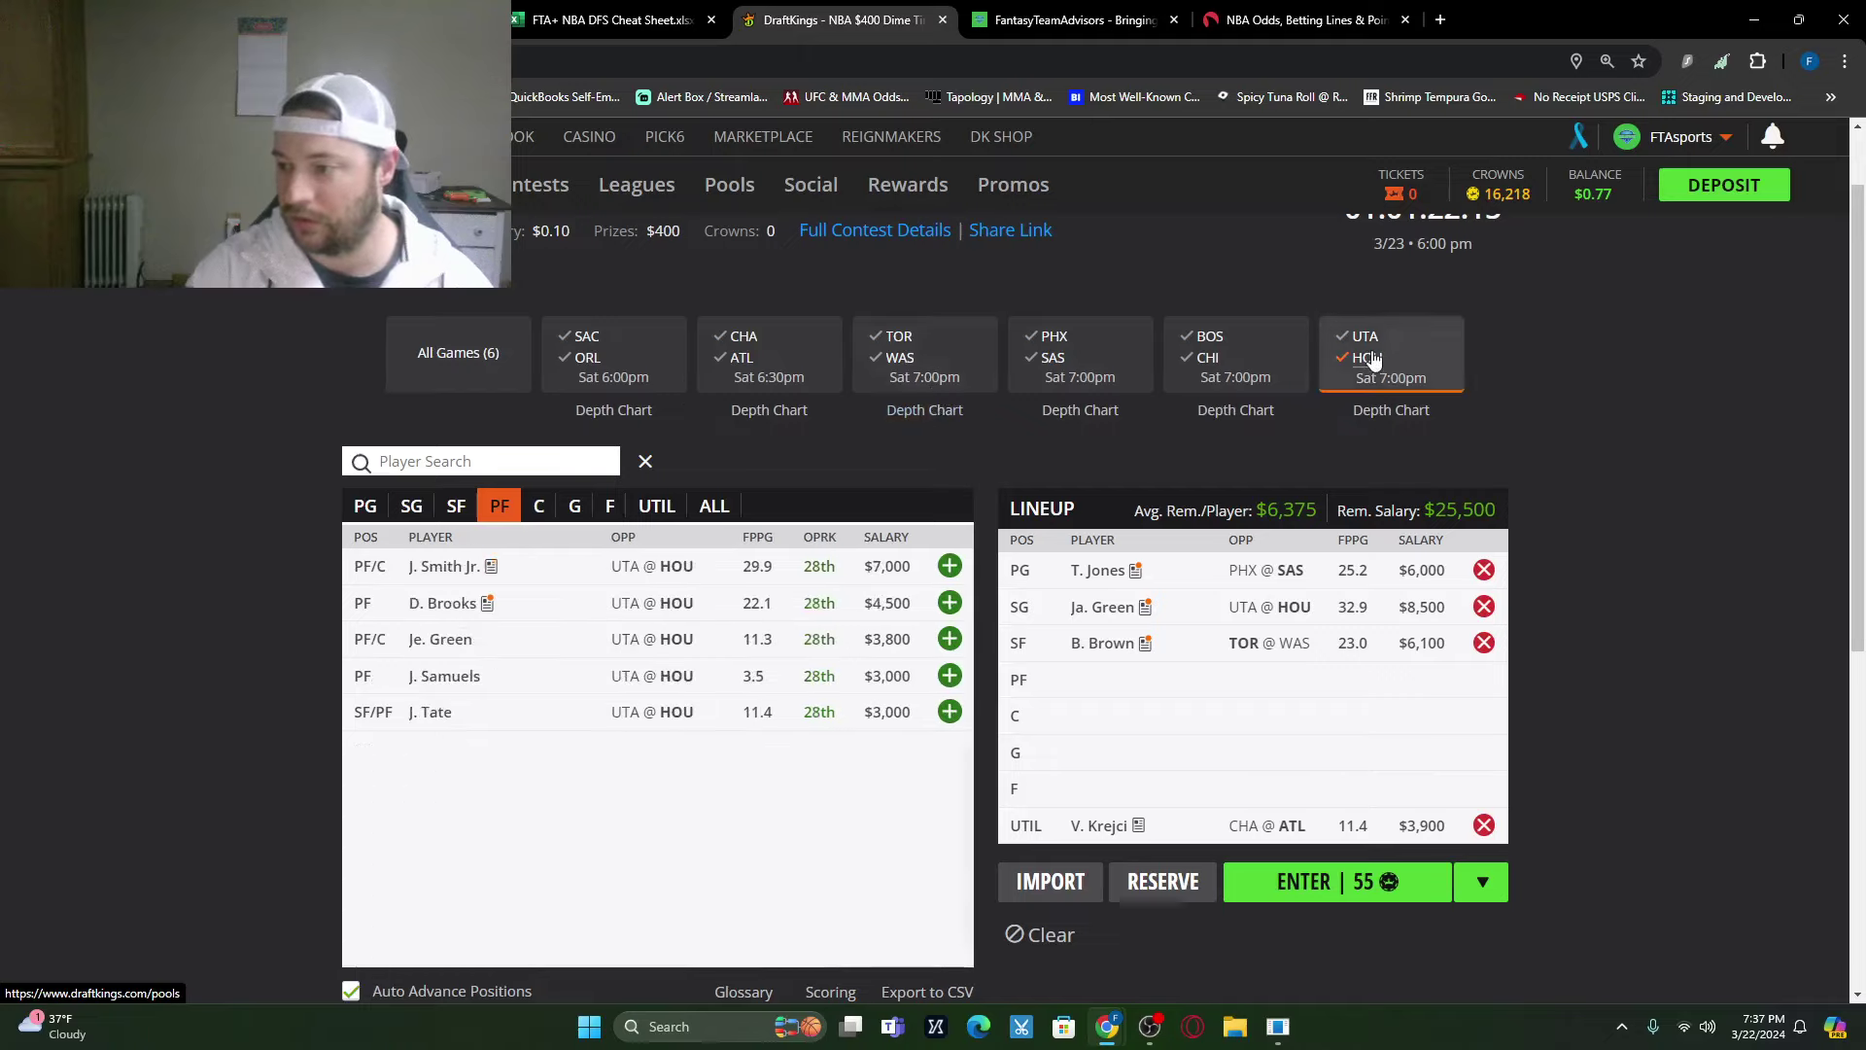
{"action": "left_click", "coordinate": [741, 356]}
{"action": "left_click", "coordinate": [907, 378]}
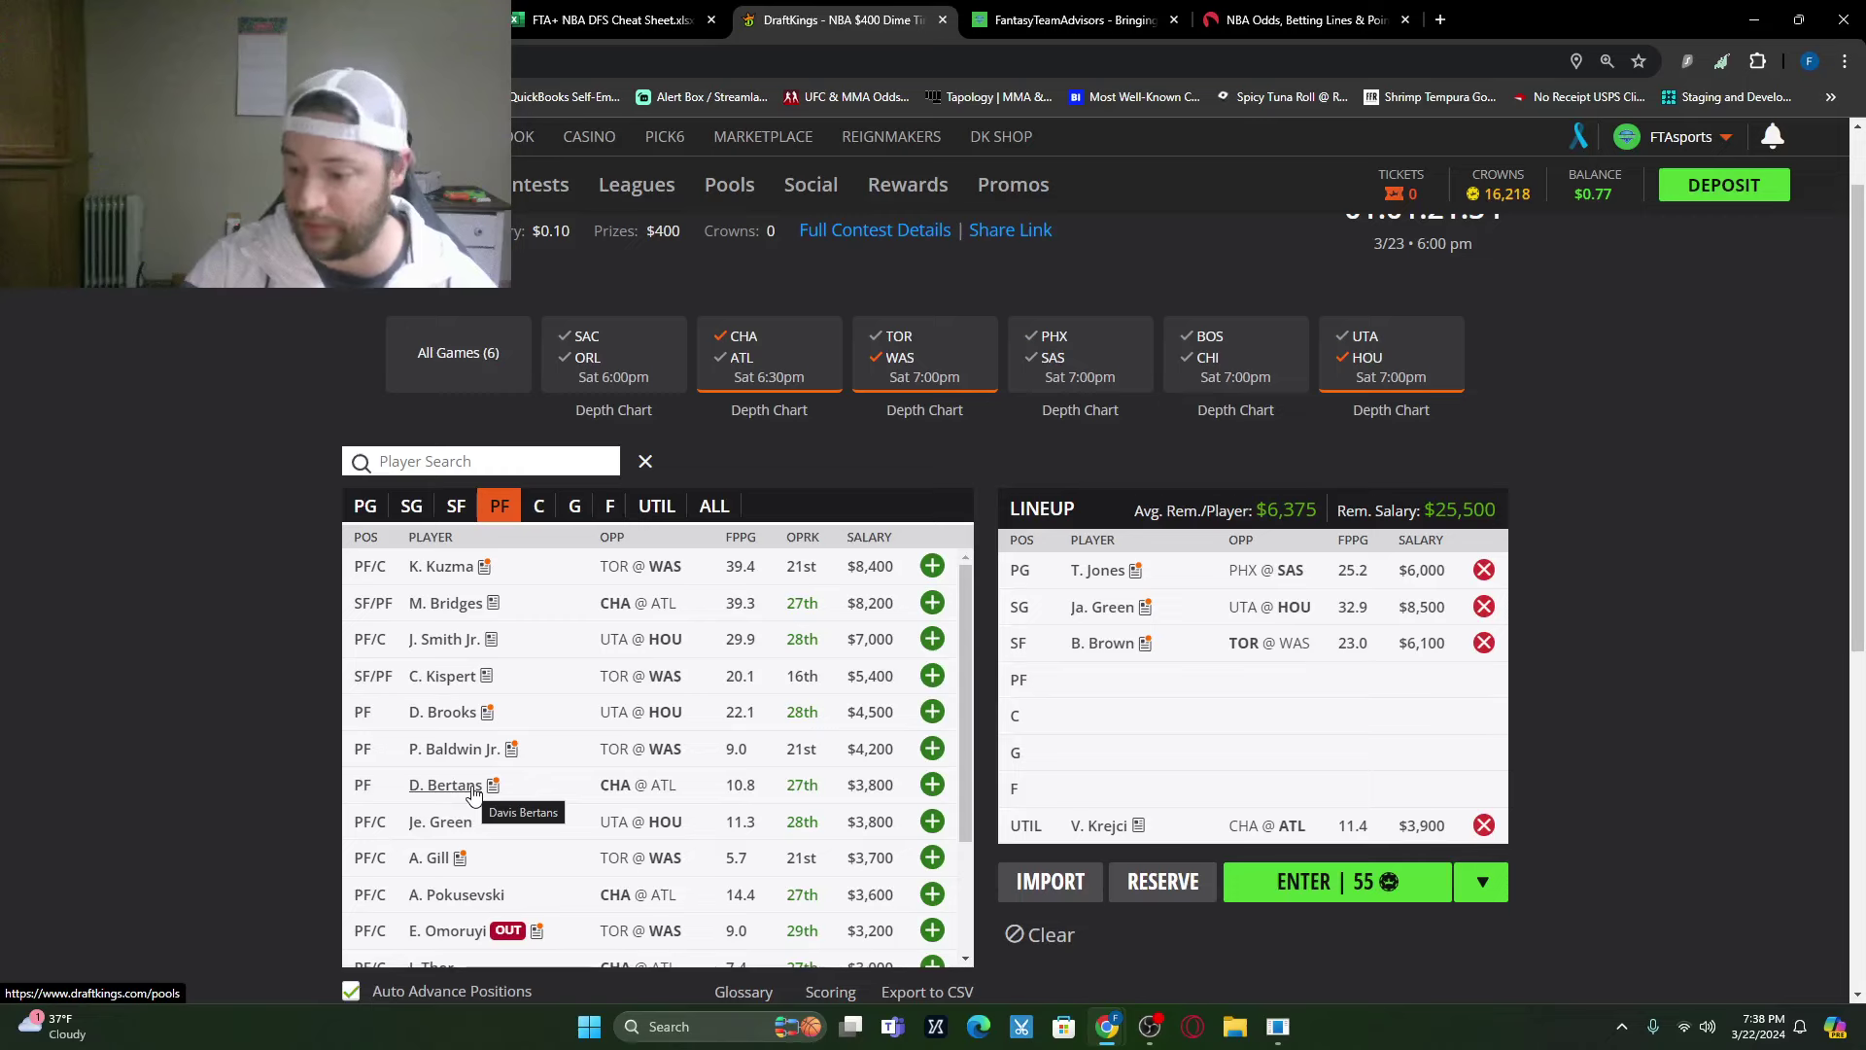
Step: Check A. Pokusevski's game log, then add M. Bridges ($8,200) to the PF slot
{"action": "scroll", "coordinate": [486, 792], "scroll_direction": "down", "scroll_amount": 2}
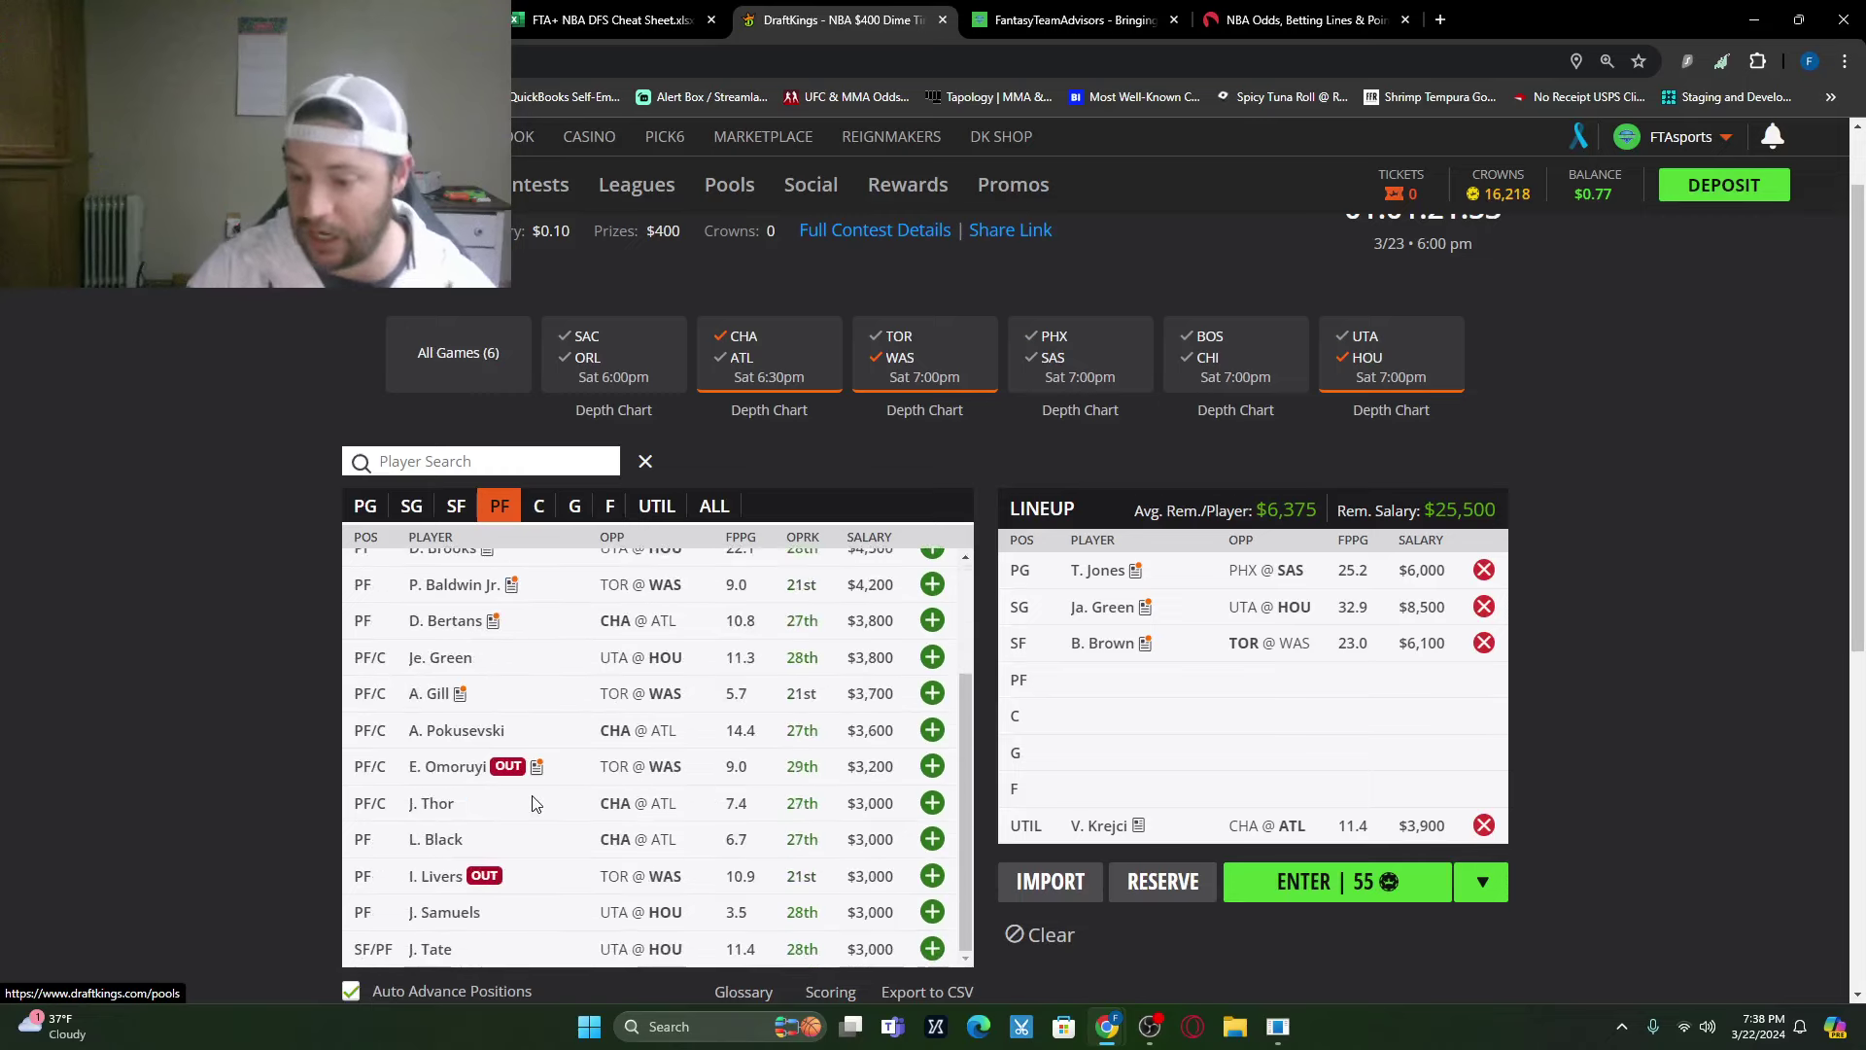
{"action": "left_click", "coordinate": [443, 733]}
{"action": "left_click", "coordinate": [934, 426]}
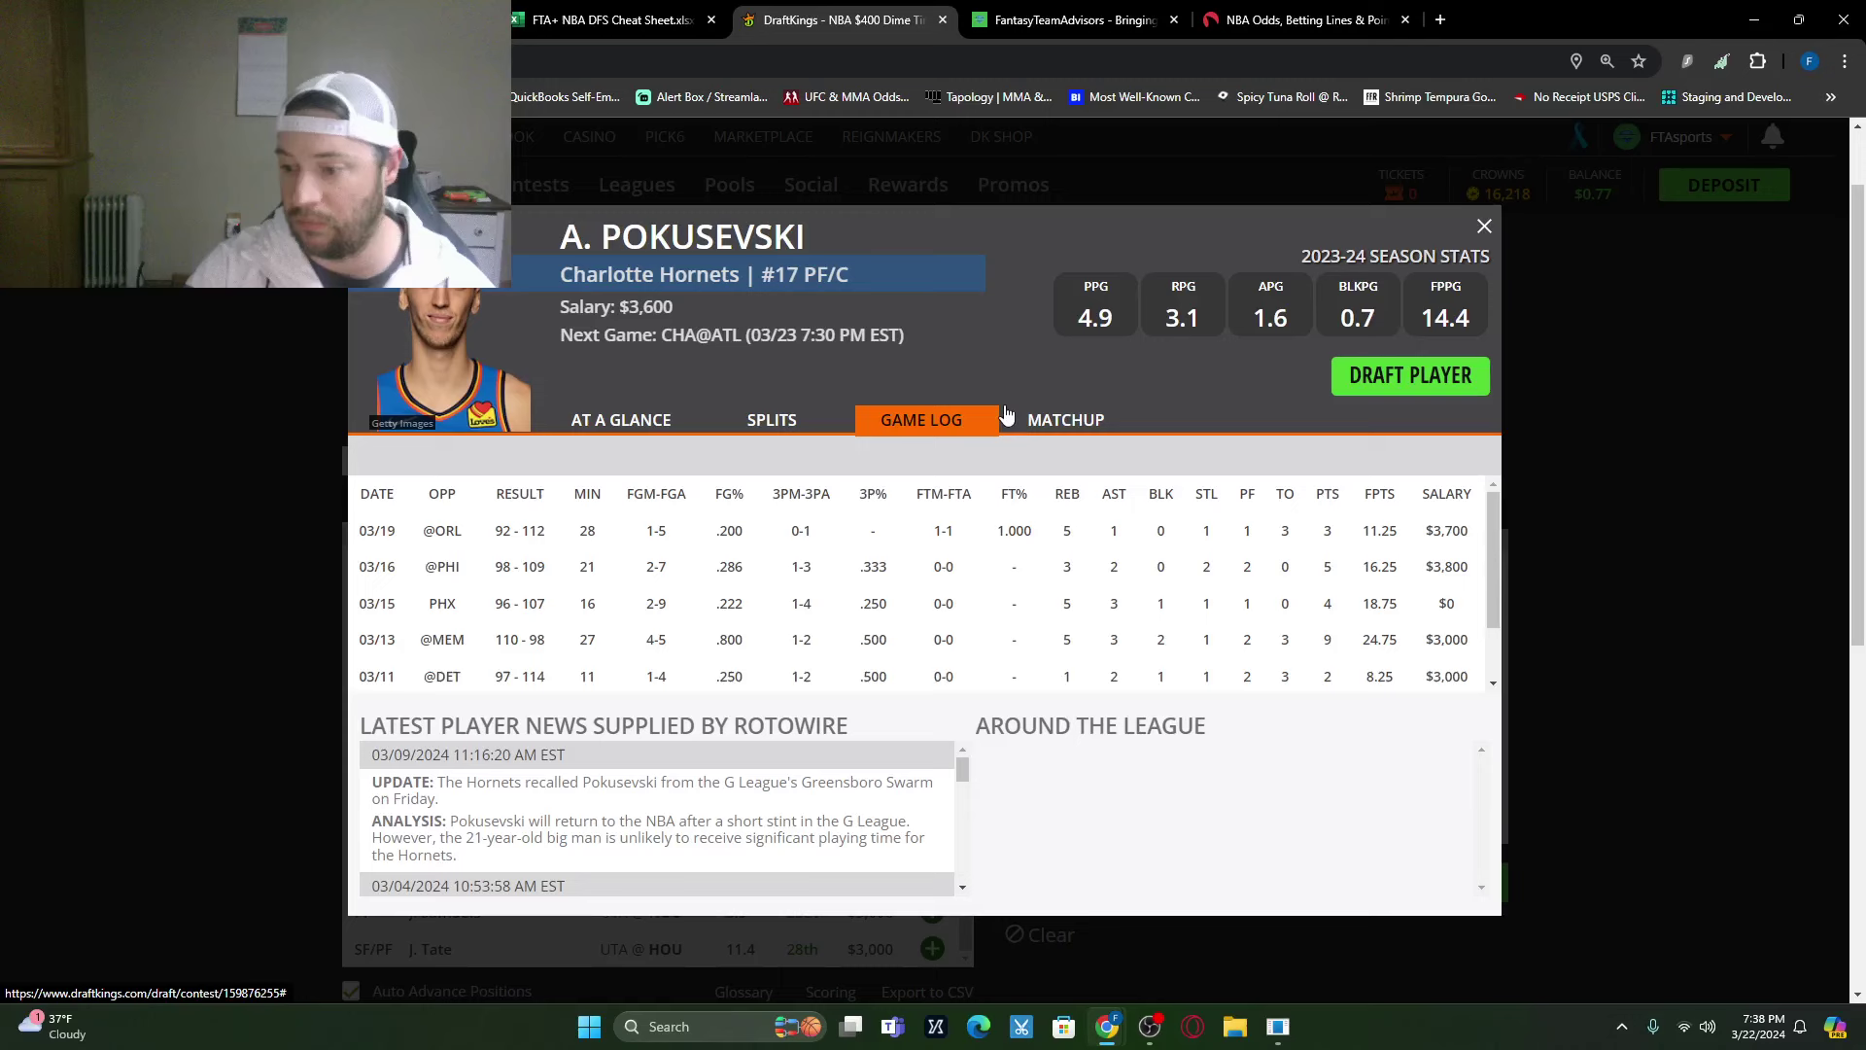
{"action": "left_click", "coordinate": [1487, 230]}
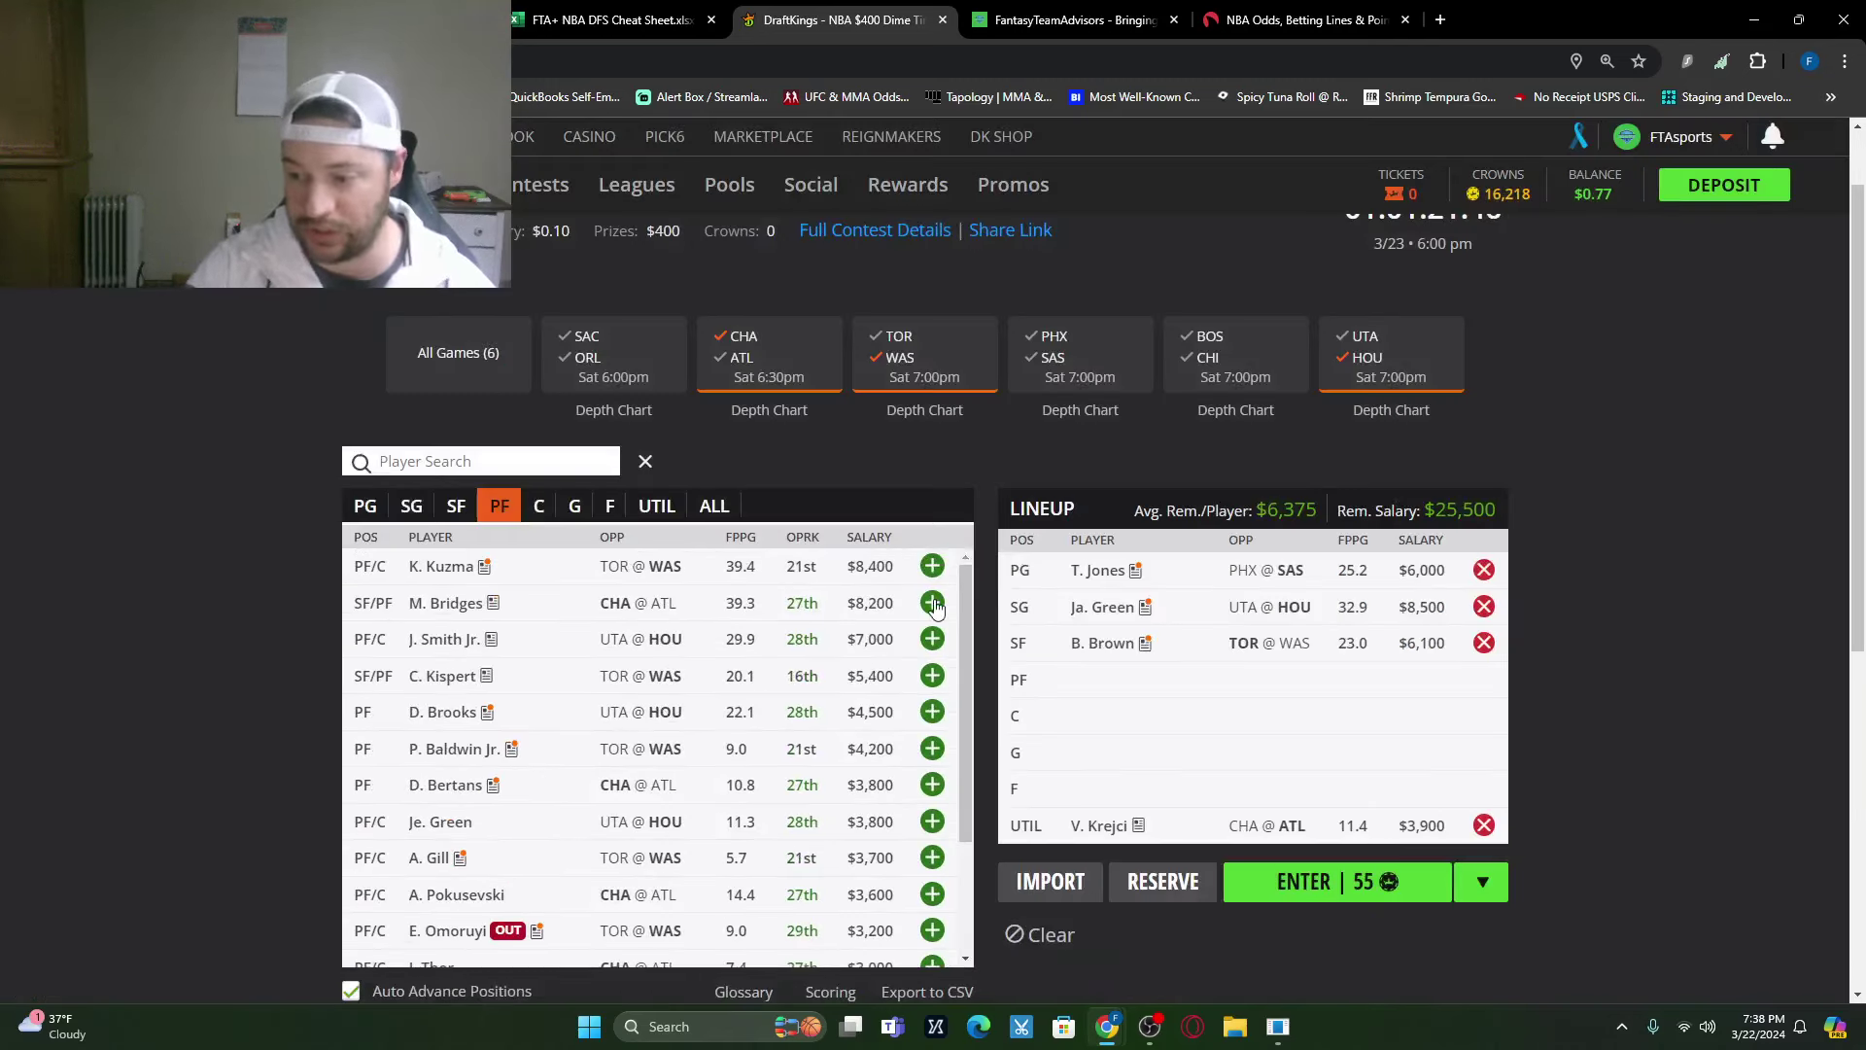
{"action": "left_click", "coordinate": [932, 603]}
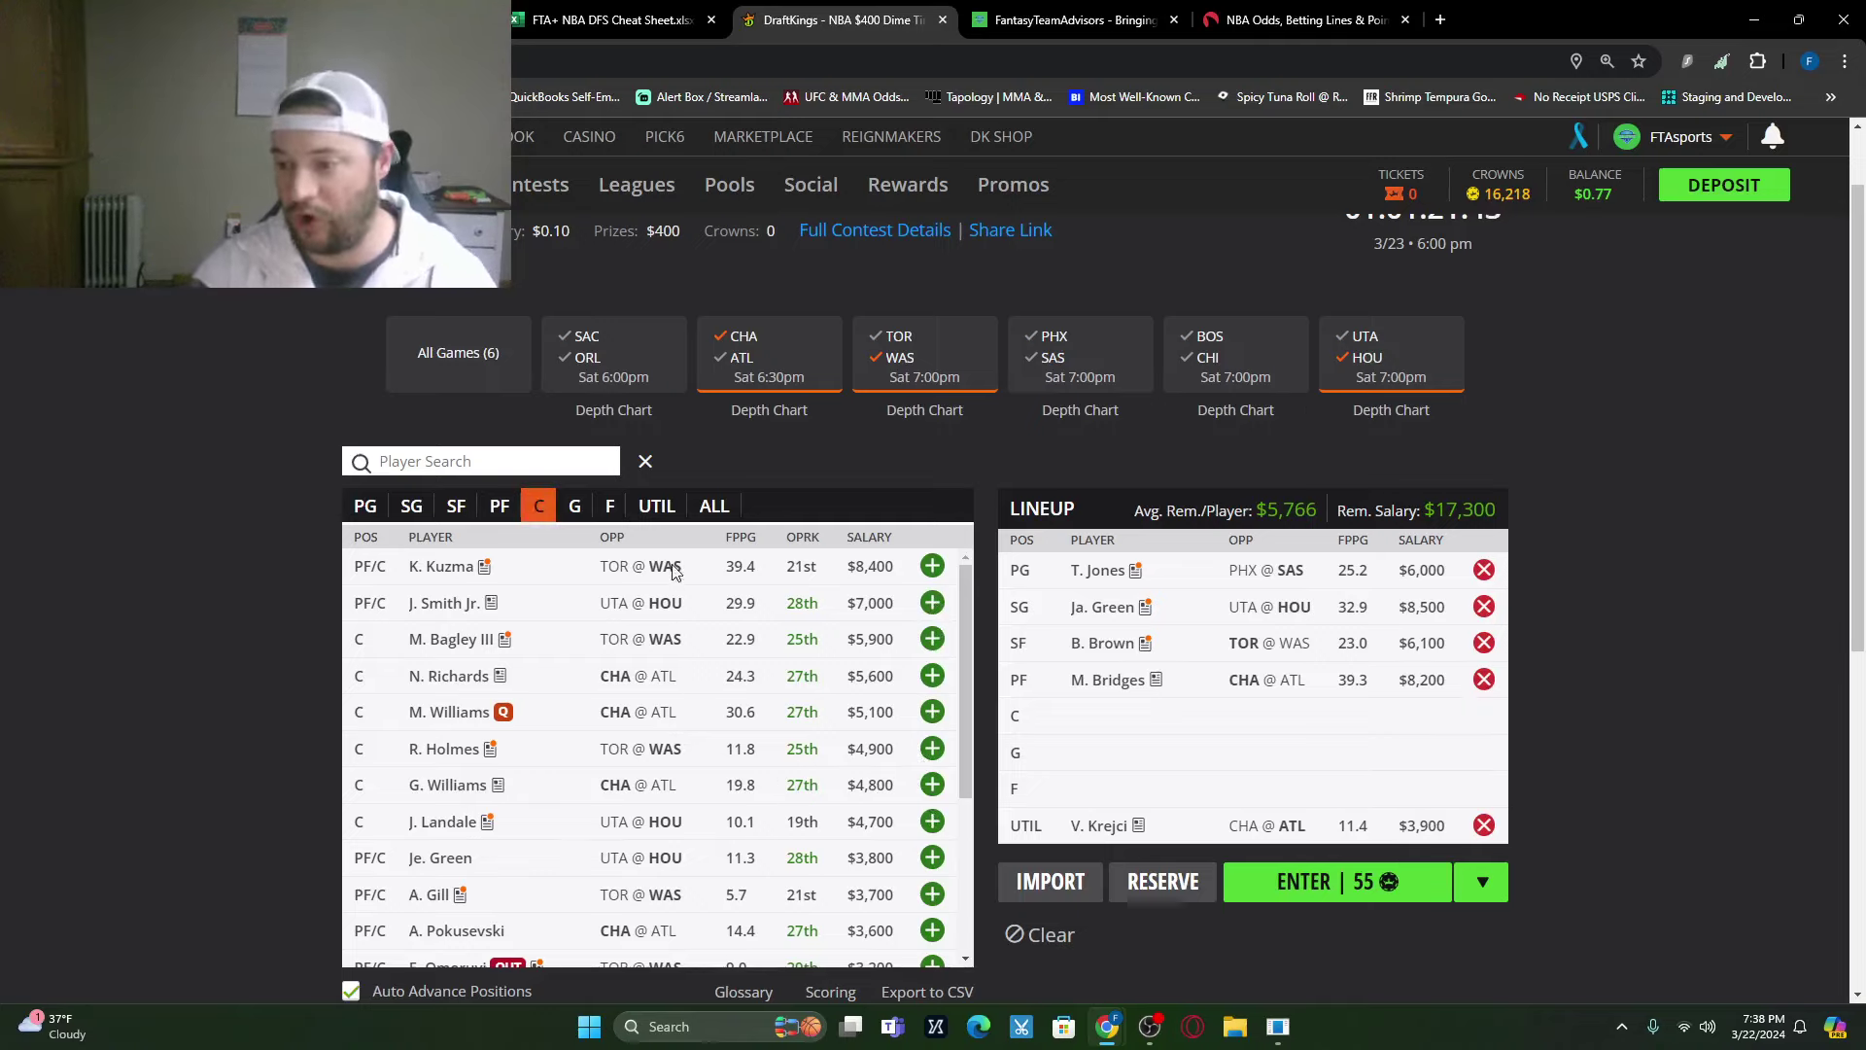
Step: Show centers from all games and rank the cheat sheet's vs C column by points allowed
{"action": "left_click", "coordinate": [481, 360]}
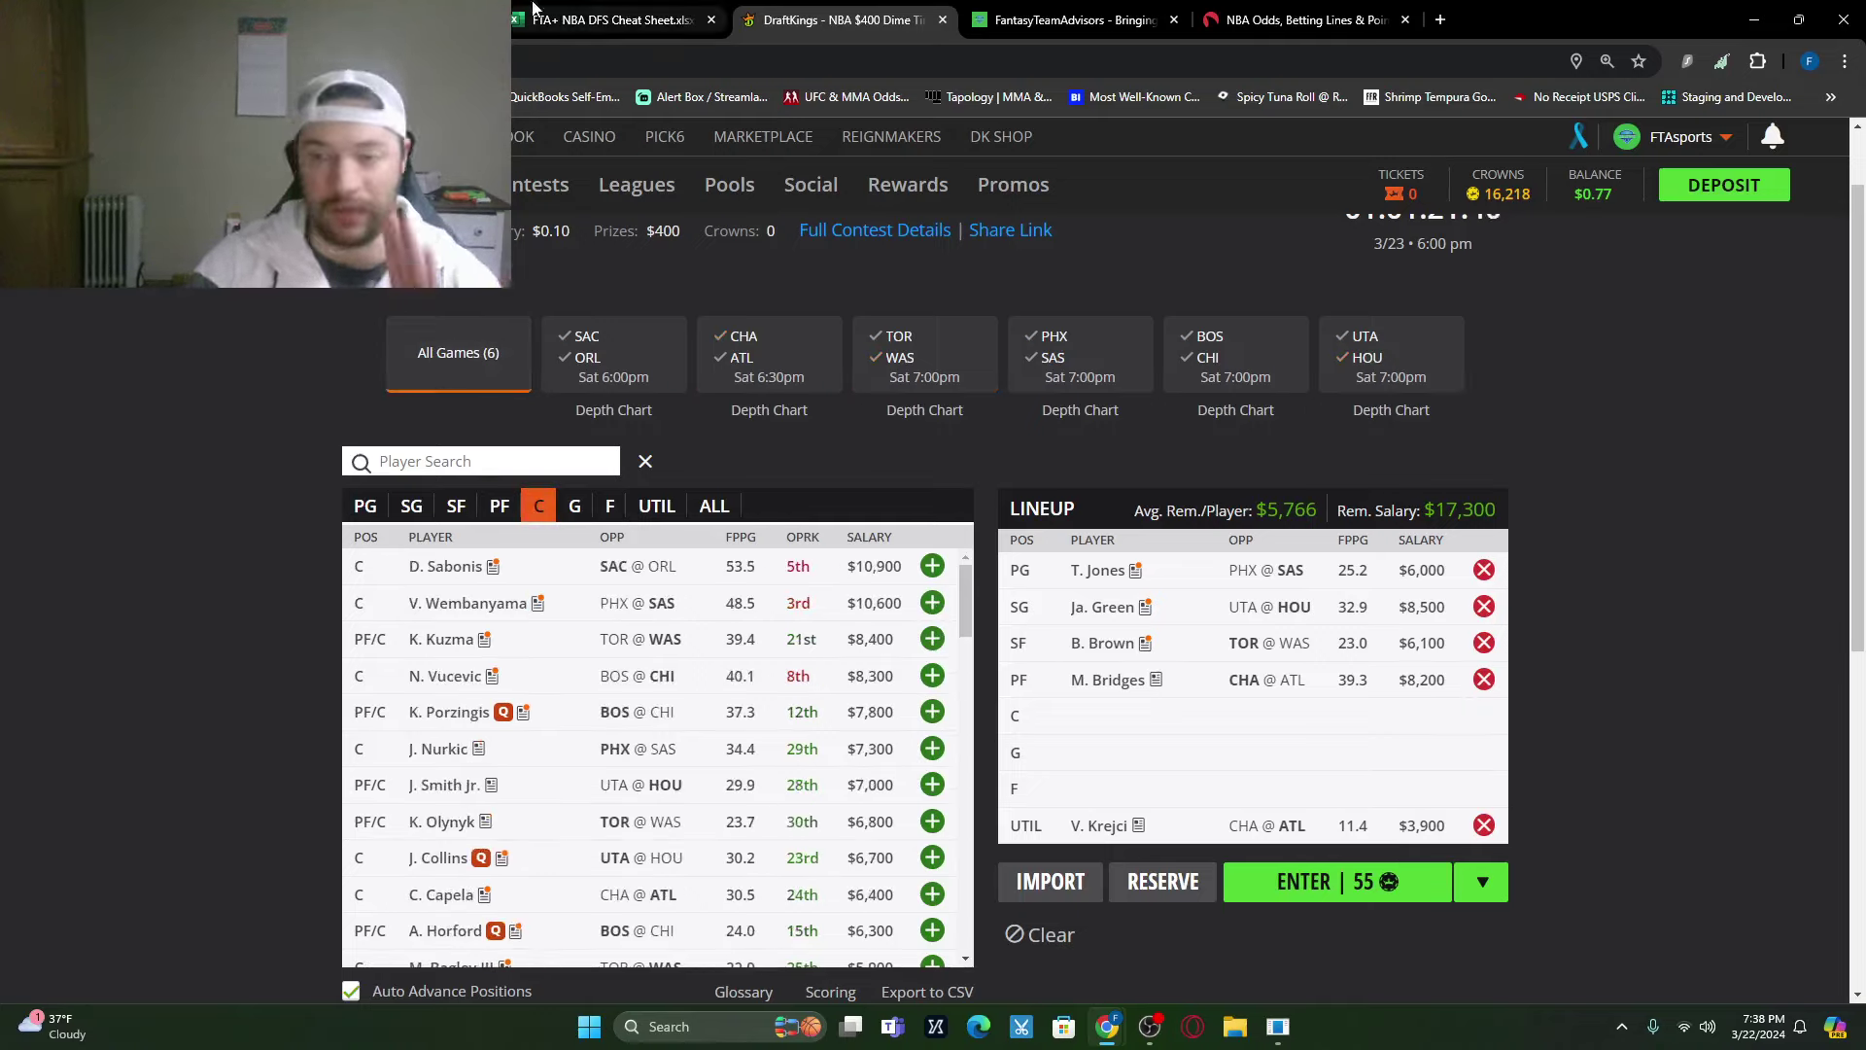
{"action": "left_click", "coordinate": [534, 12]}
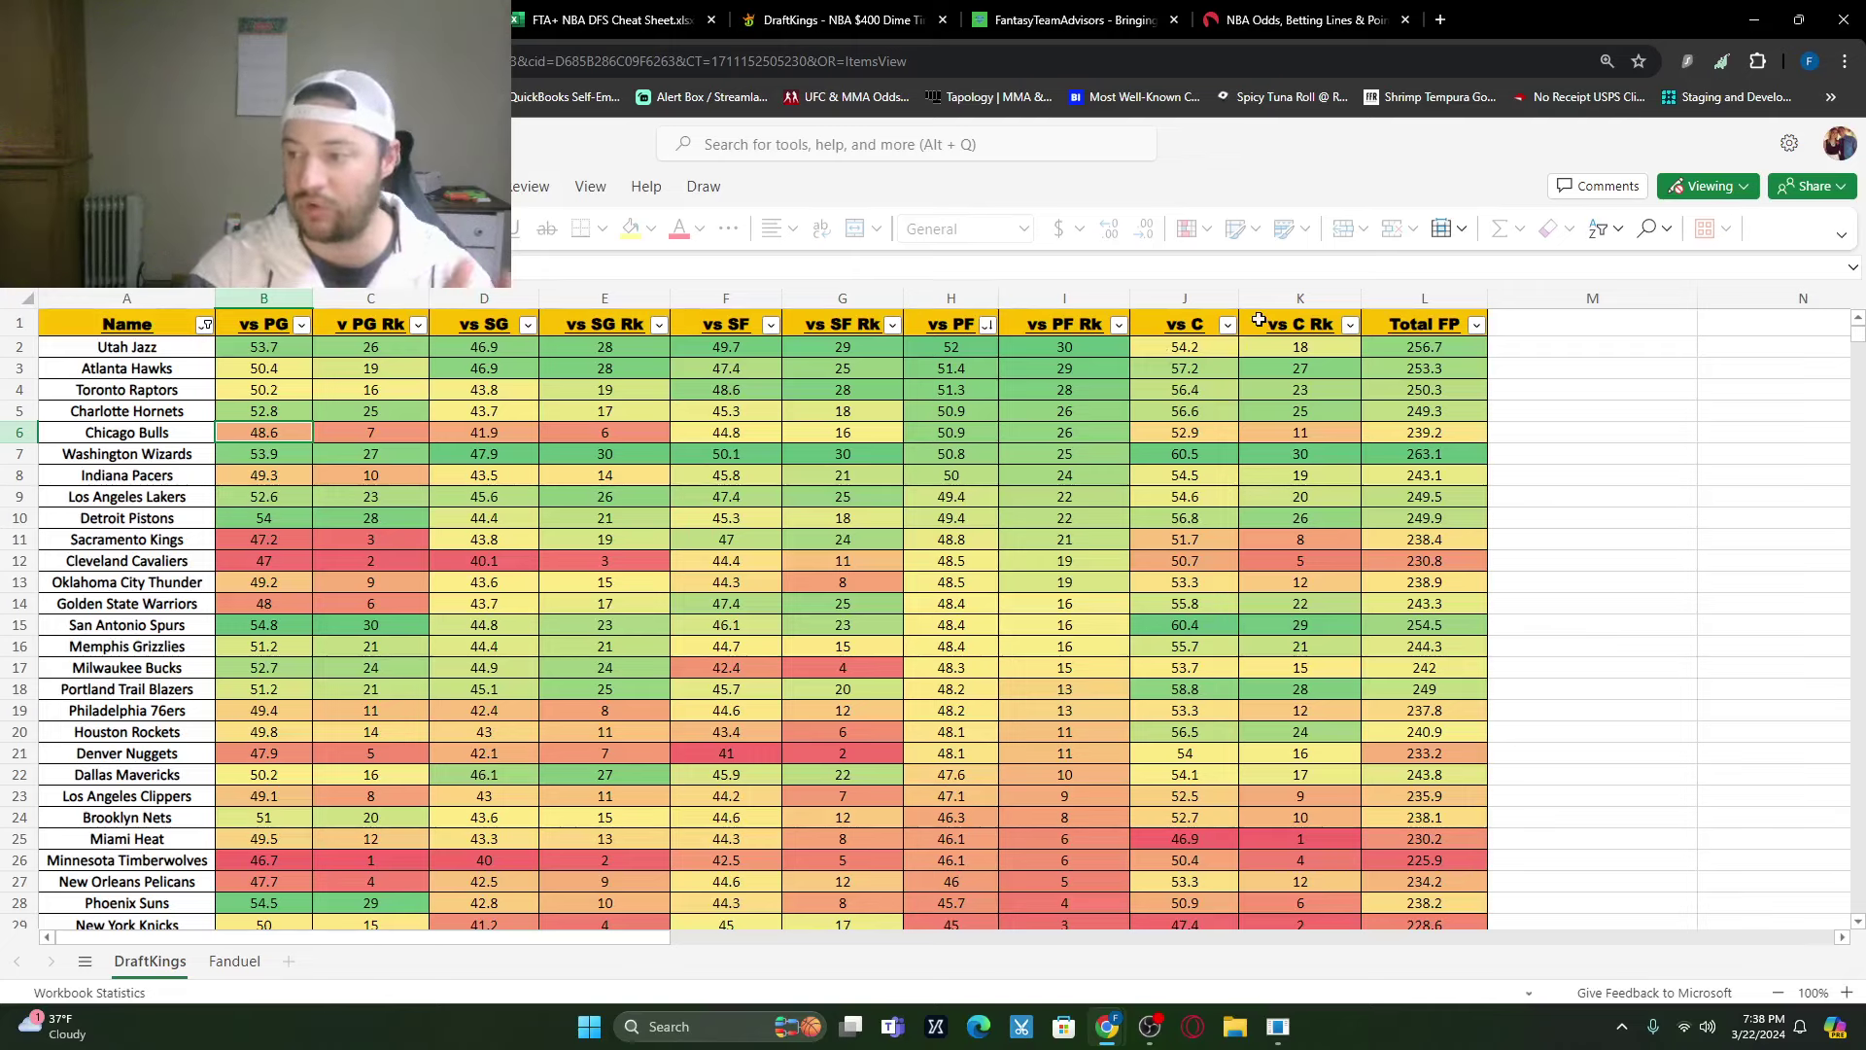
{"action": "left_click", "coordinate": [1227, 324]}
{"action": "left_click", "coordinate": [1322, 385]}
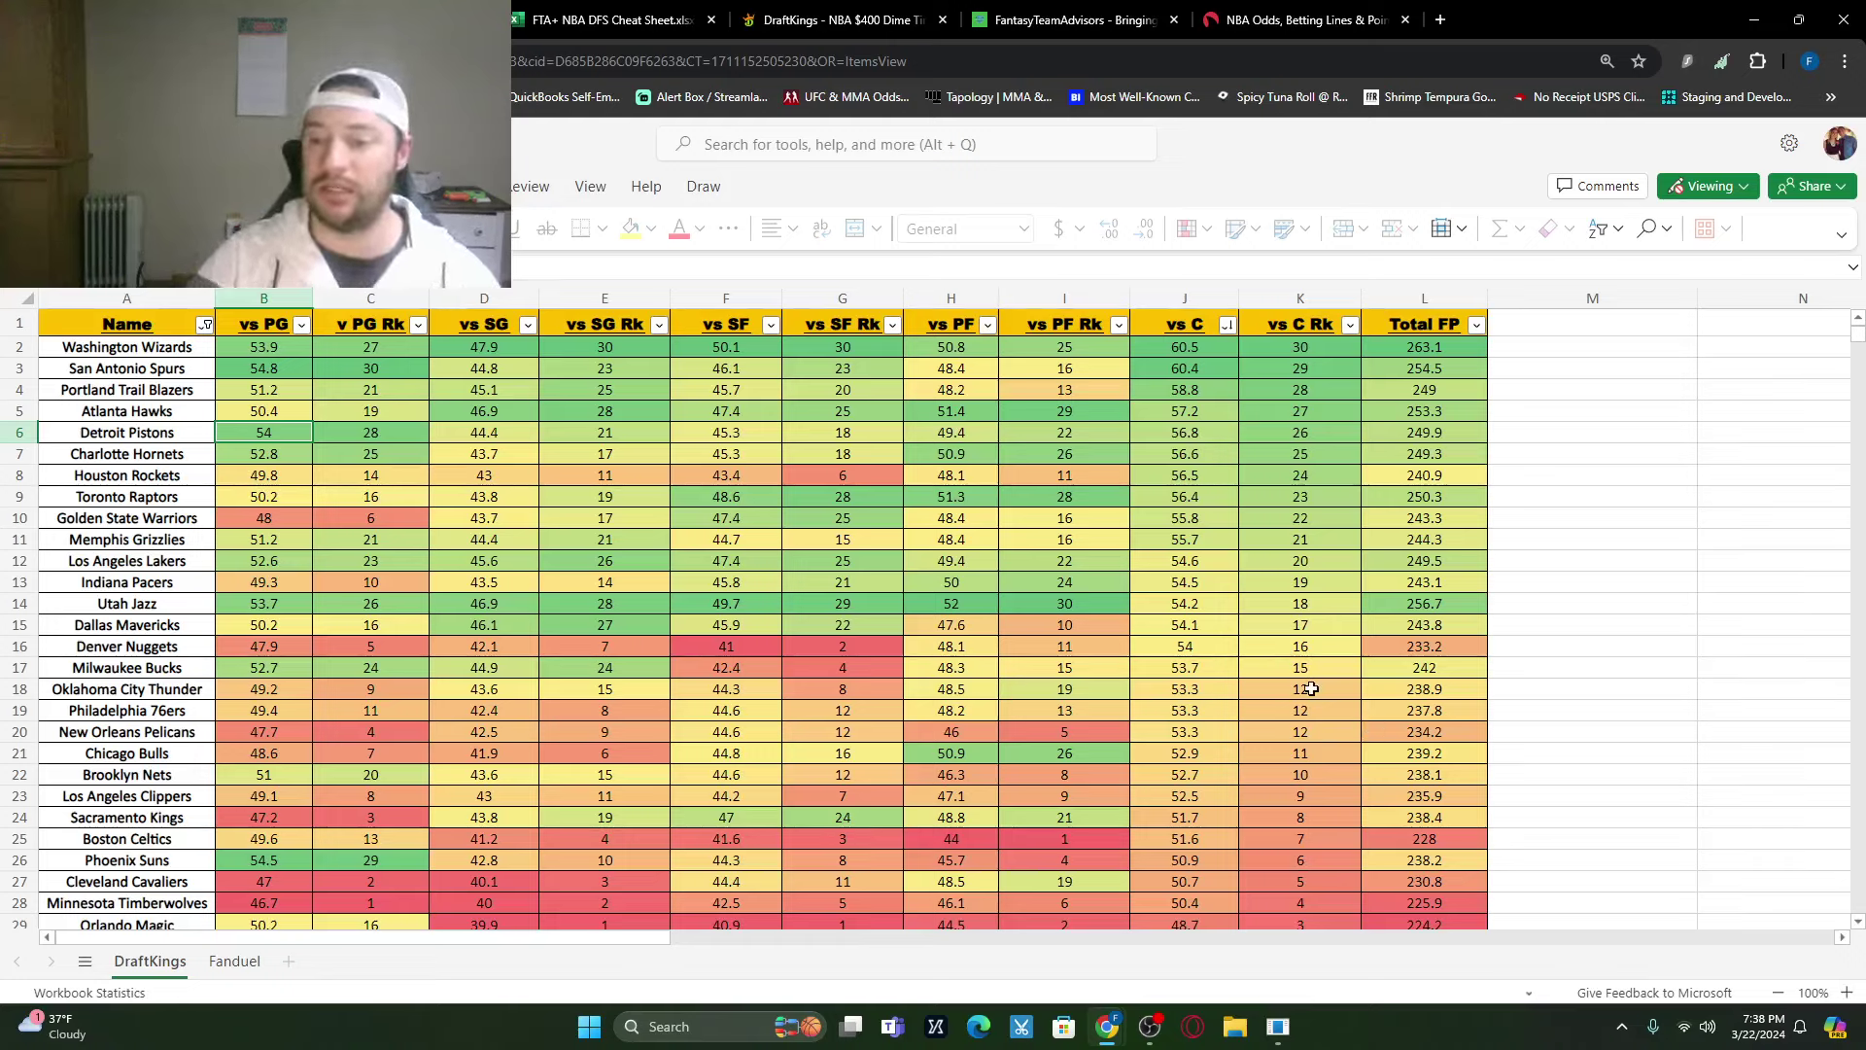
{"action": "left_click", "coordinate": [829, 21]}
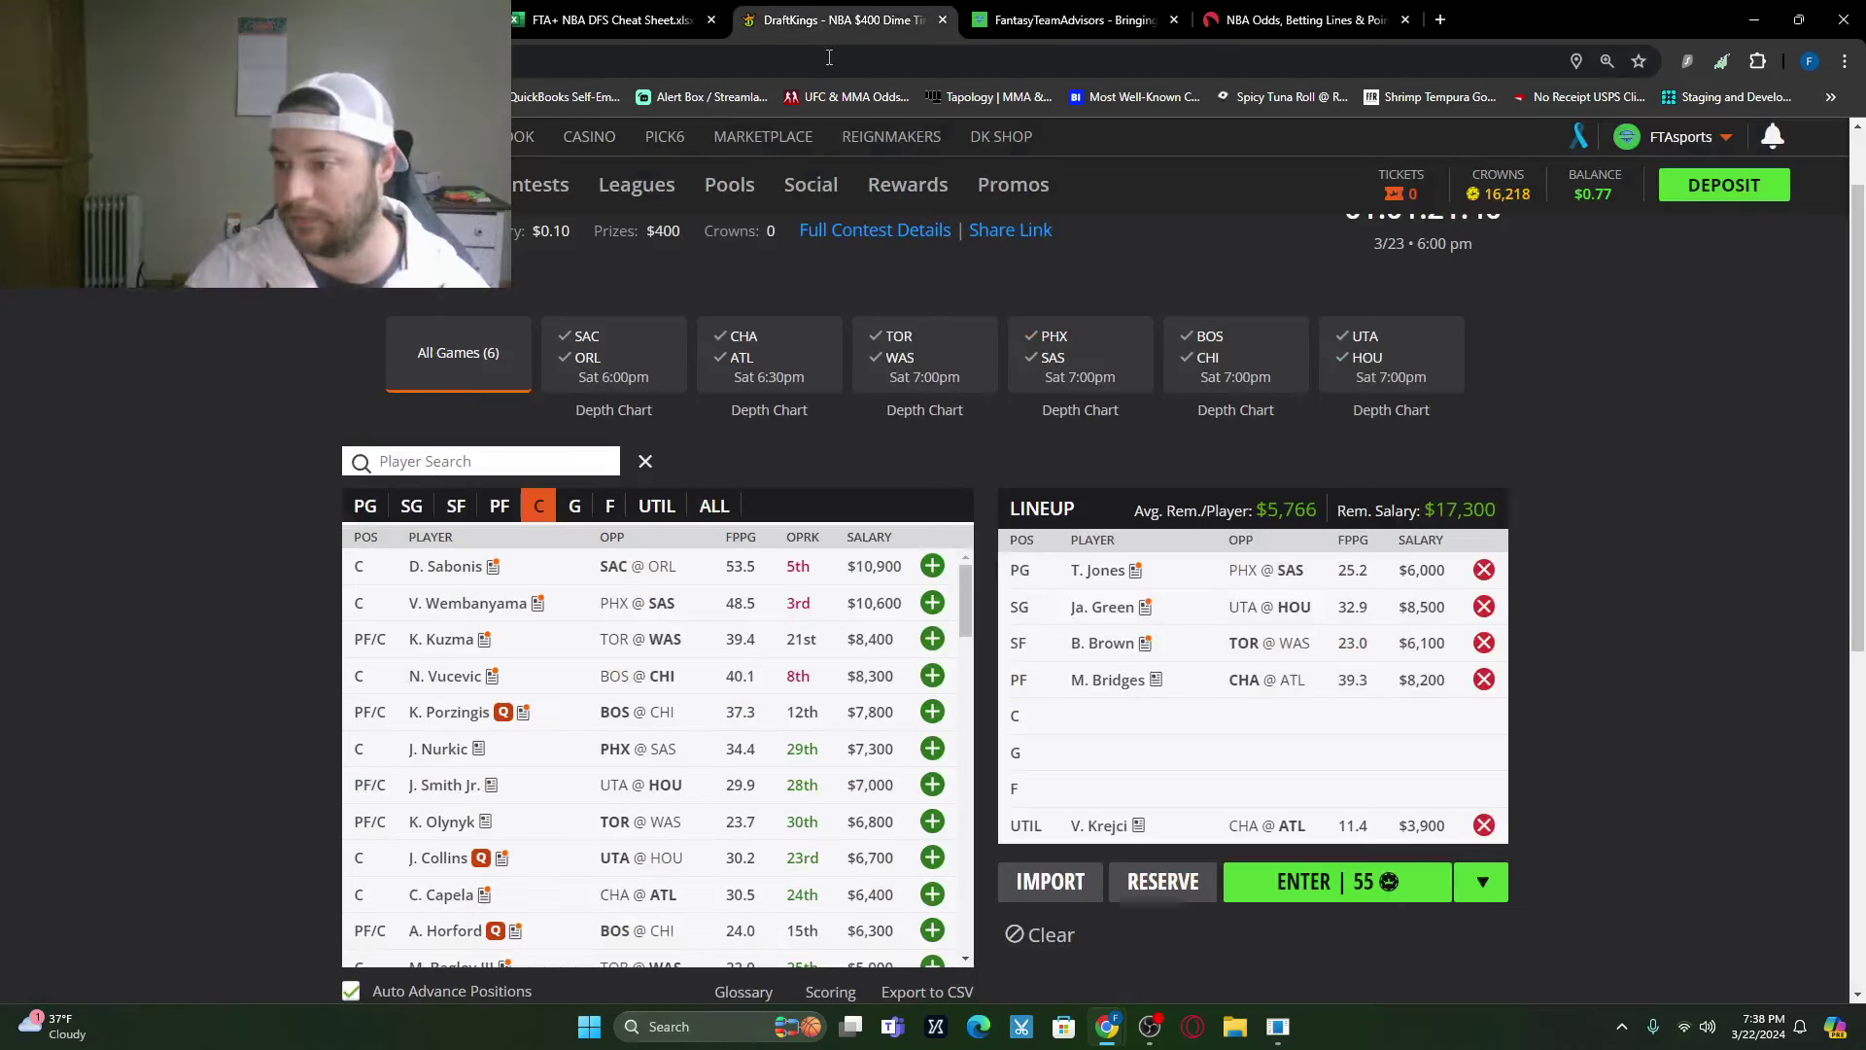
Step: Filter centers to the TOR @ WAS, PHX @ SAS and CHA @ ATL games, cross-checking the cheat sheet
{"action": "left_click", "coordinate": [902, 340]}
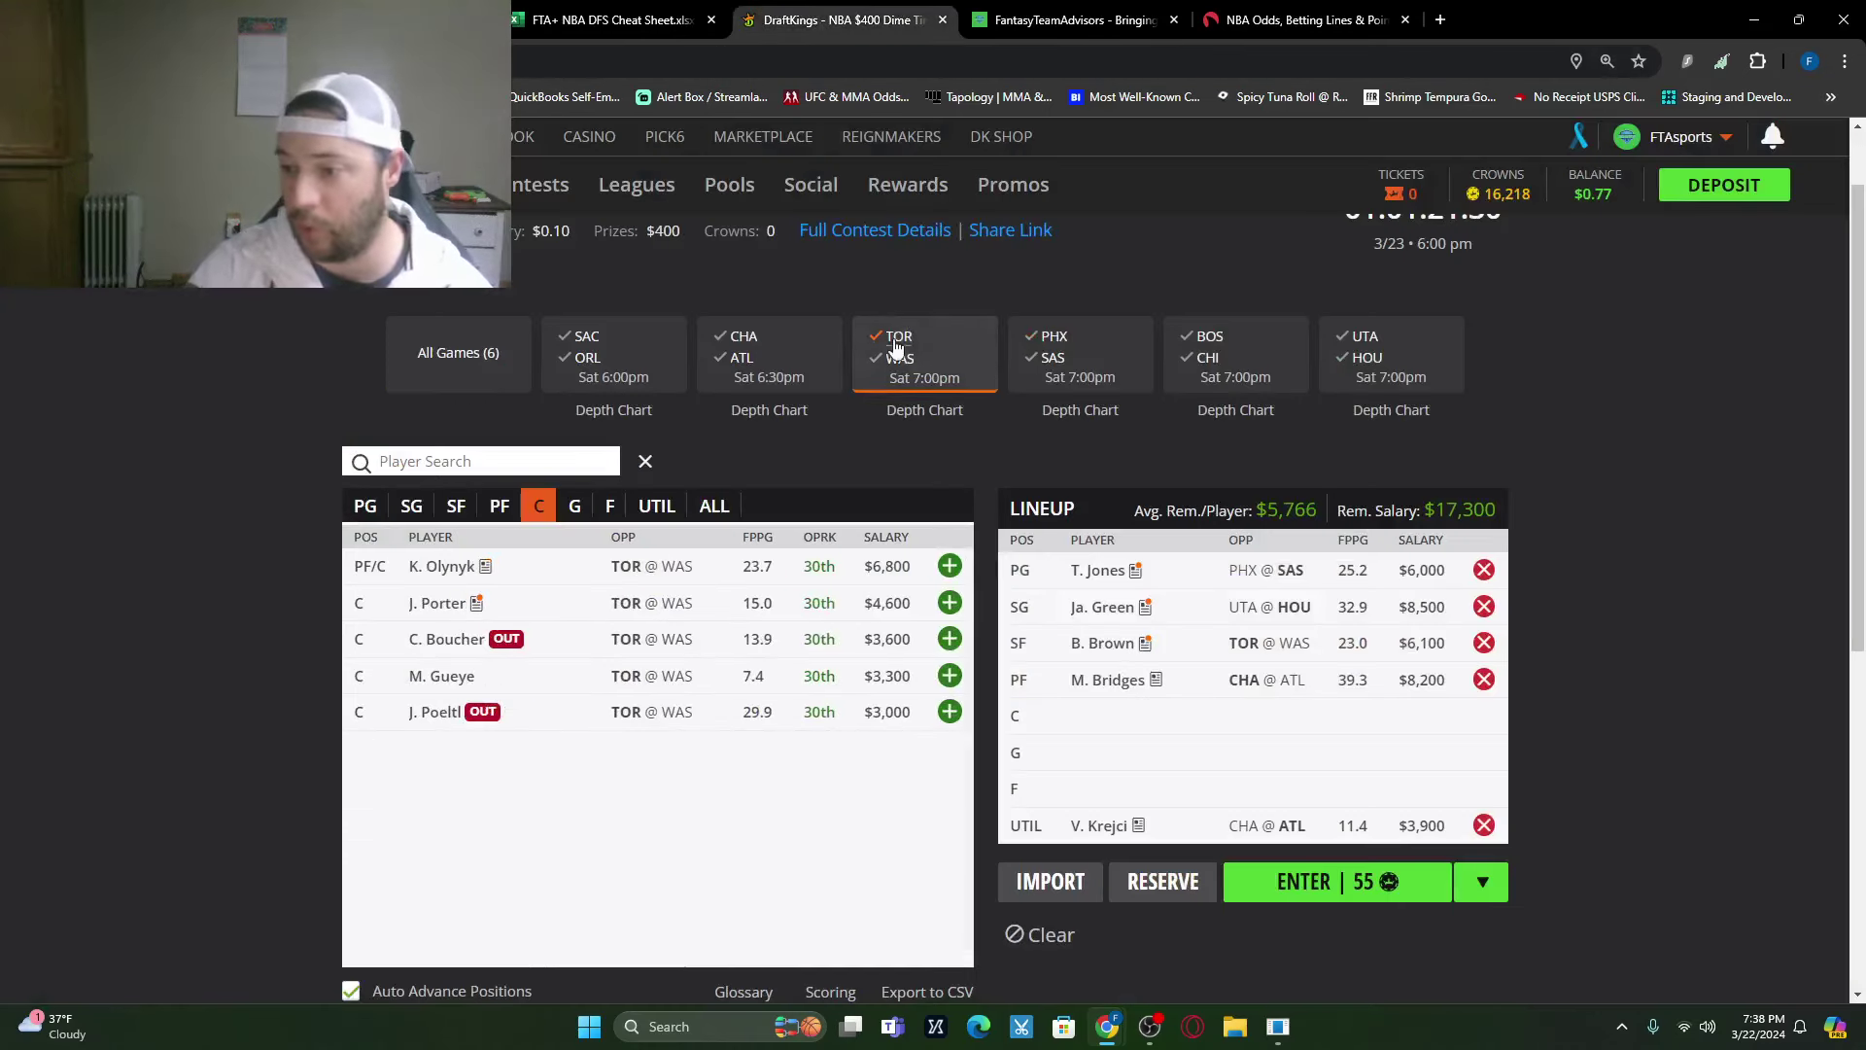
{"action": "left_click", "coordinate": [636, 14]}
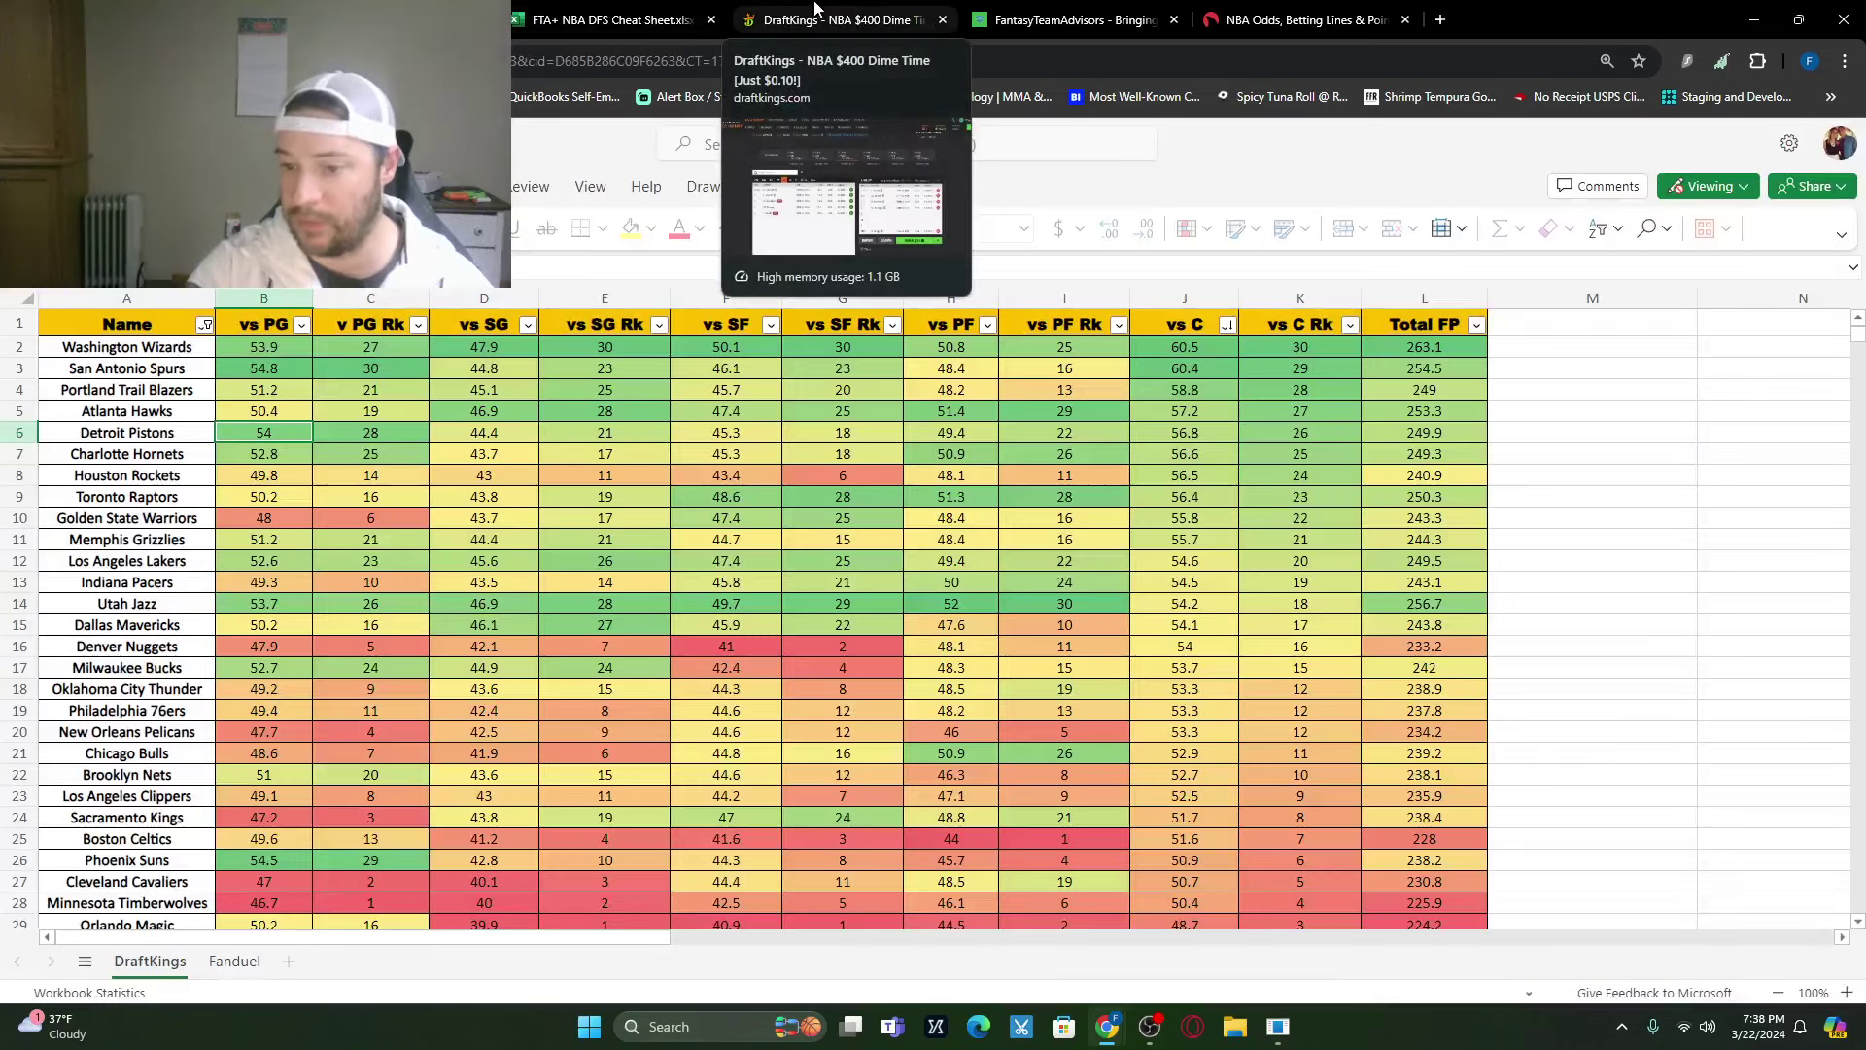
{"action": "left_click", "coordinate": [814, 10]}
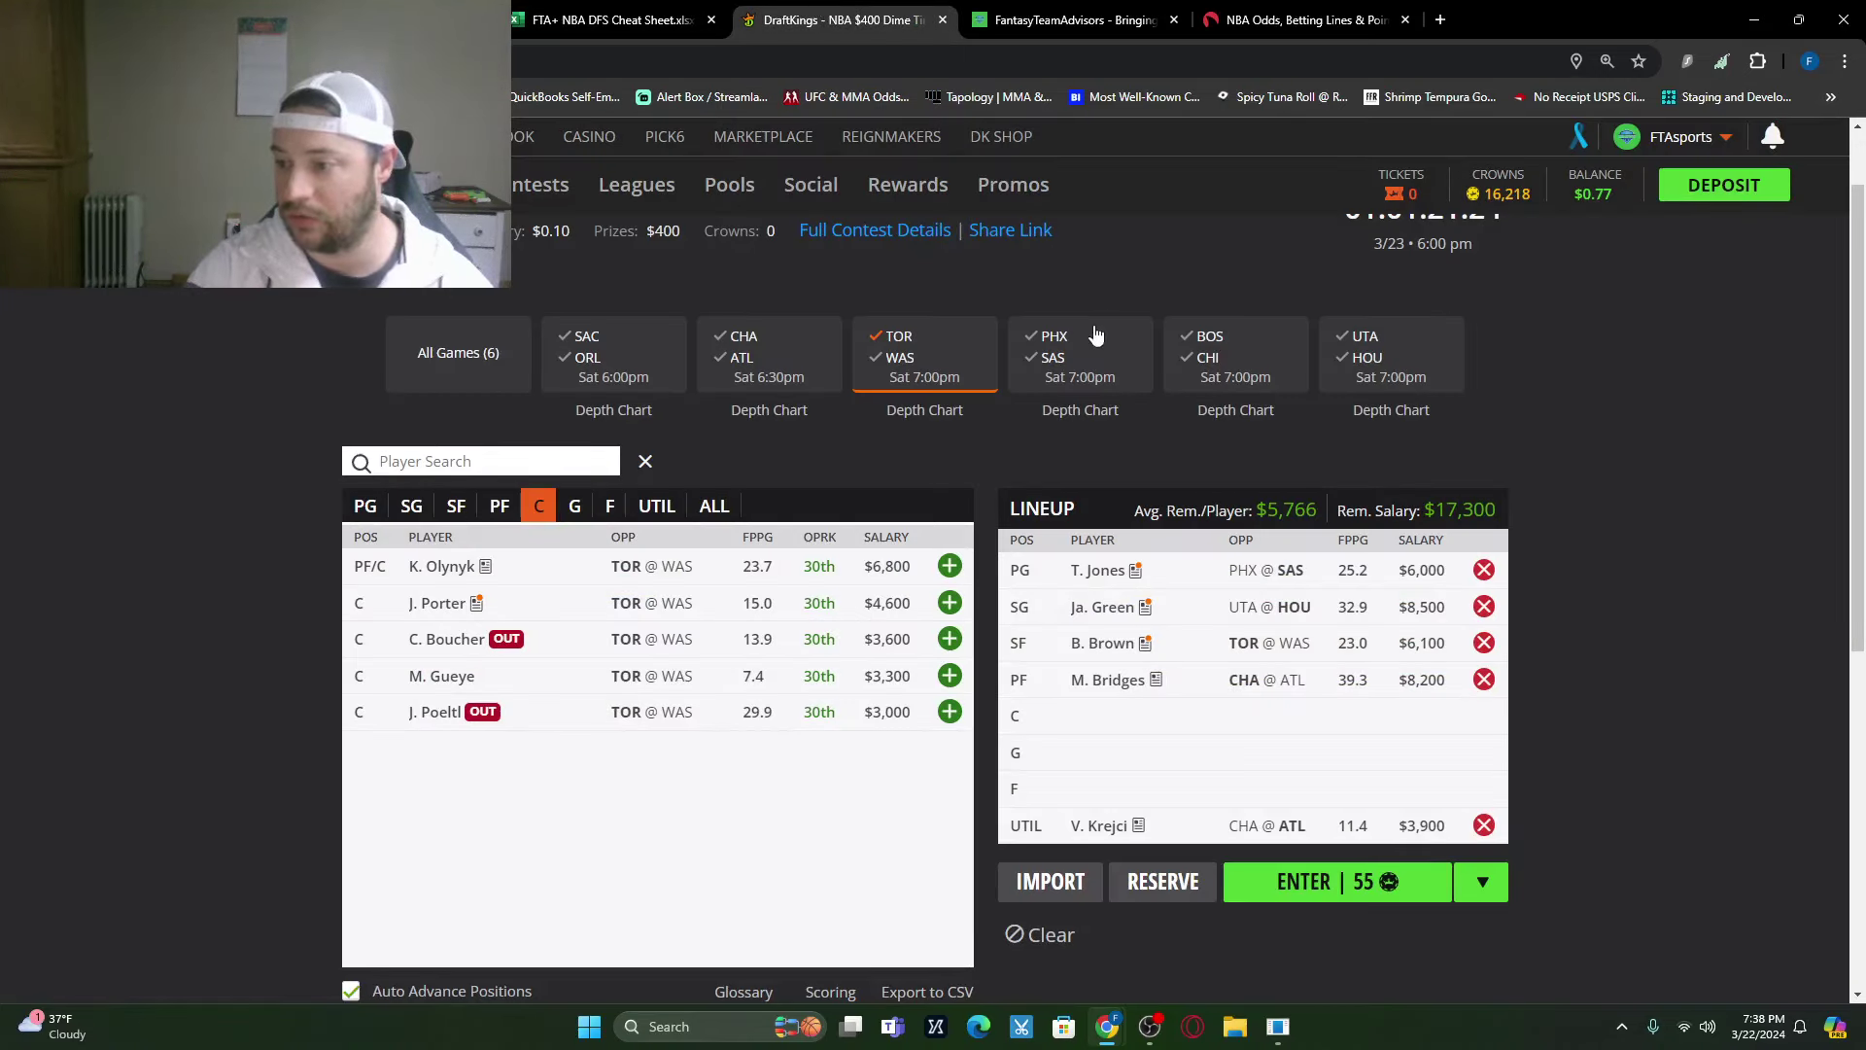
{"action": "left_click", "coordinate": [1054, 340]}
{"action": "left_click", "coordinate": [607, 19]}
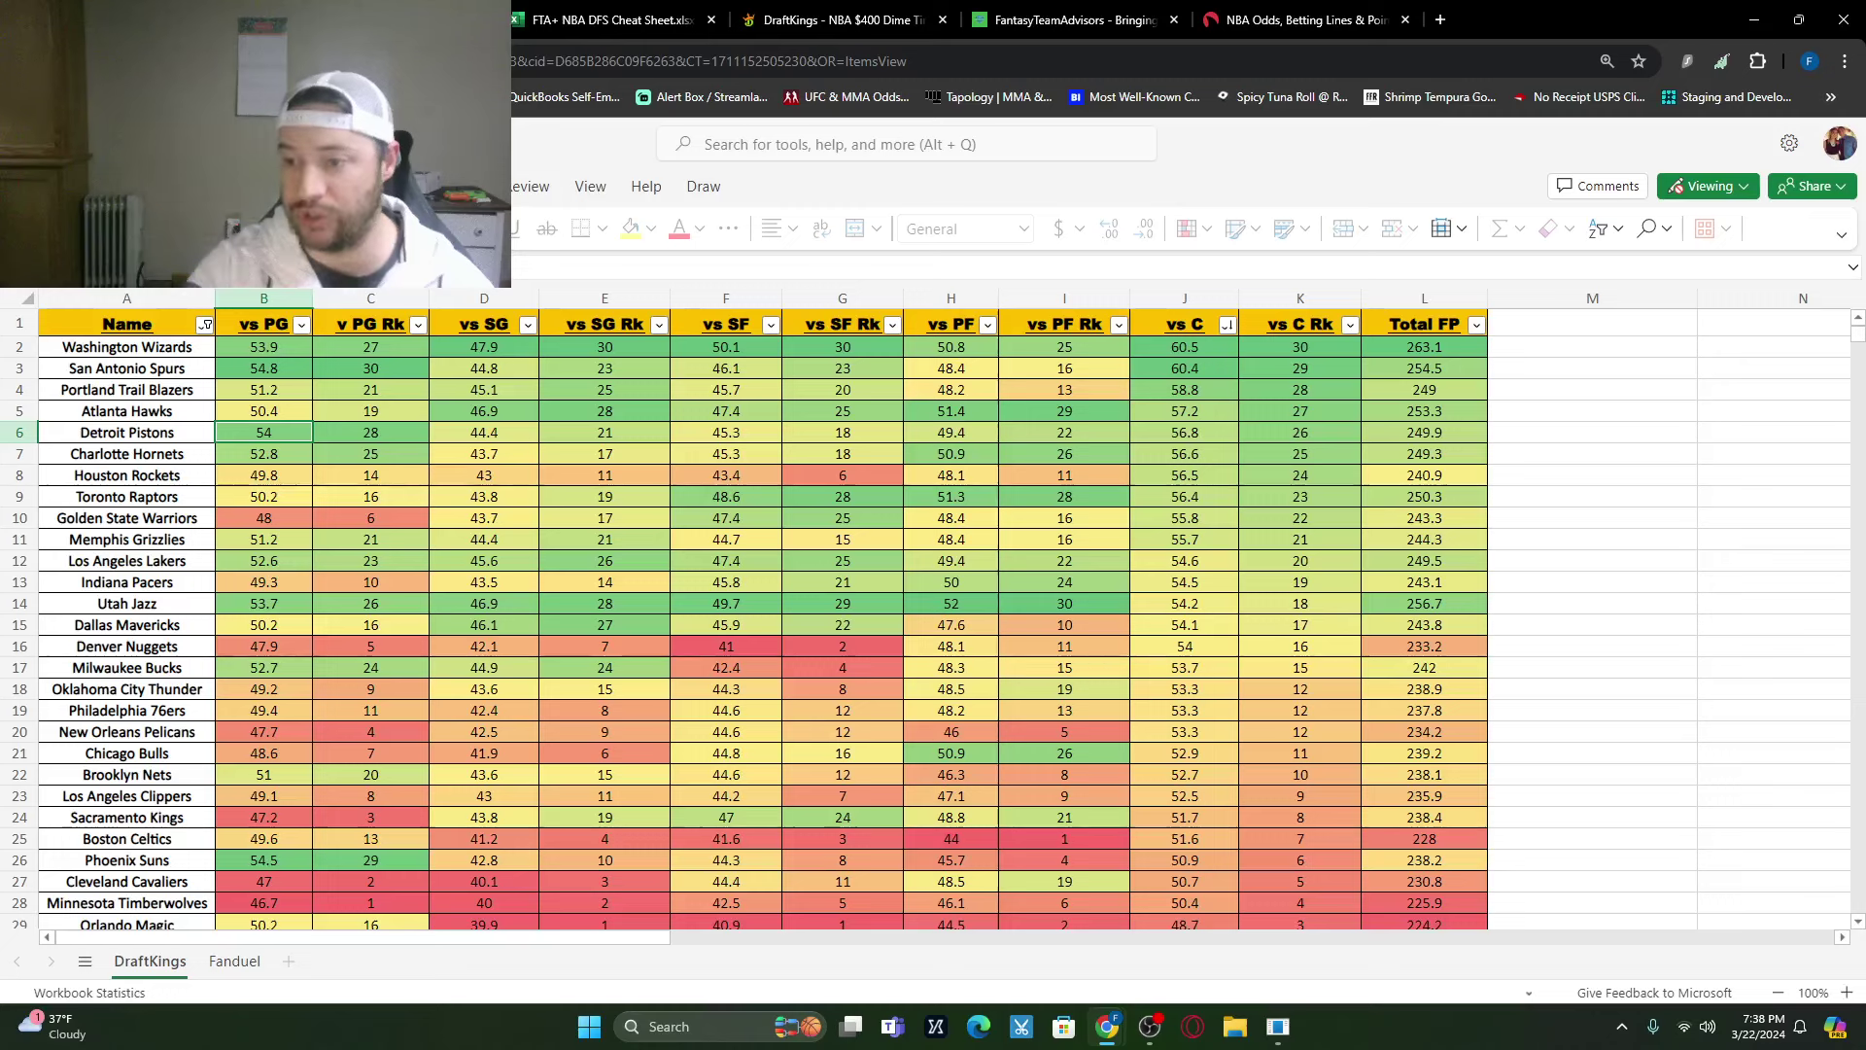
{"action": "left_click", "coordinate": [792, 12]}
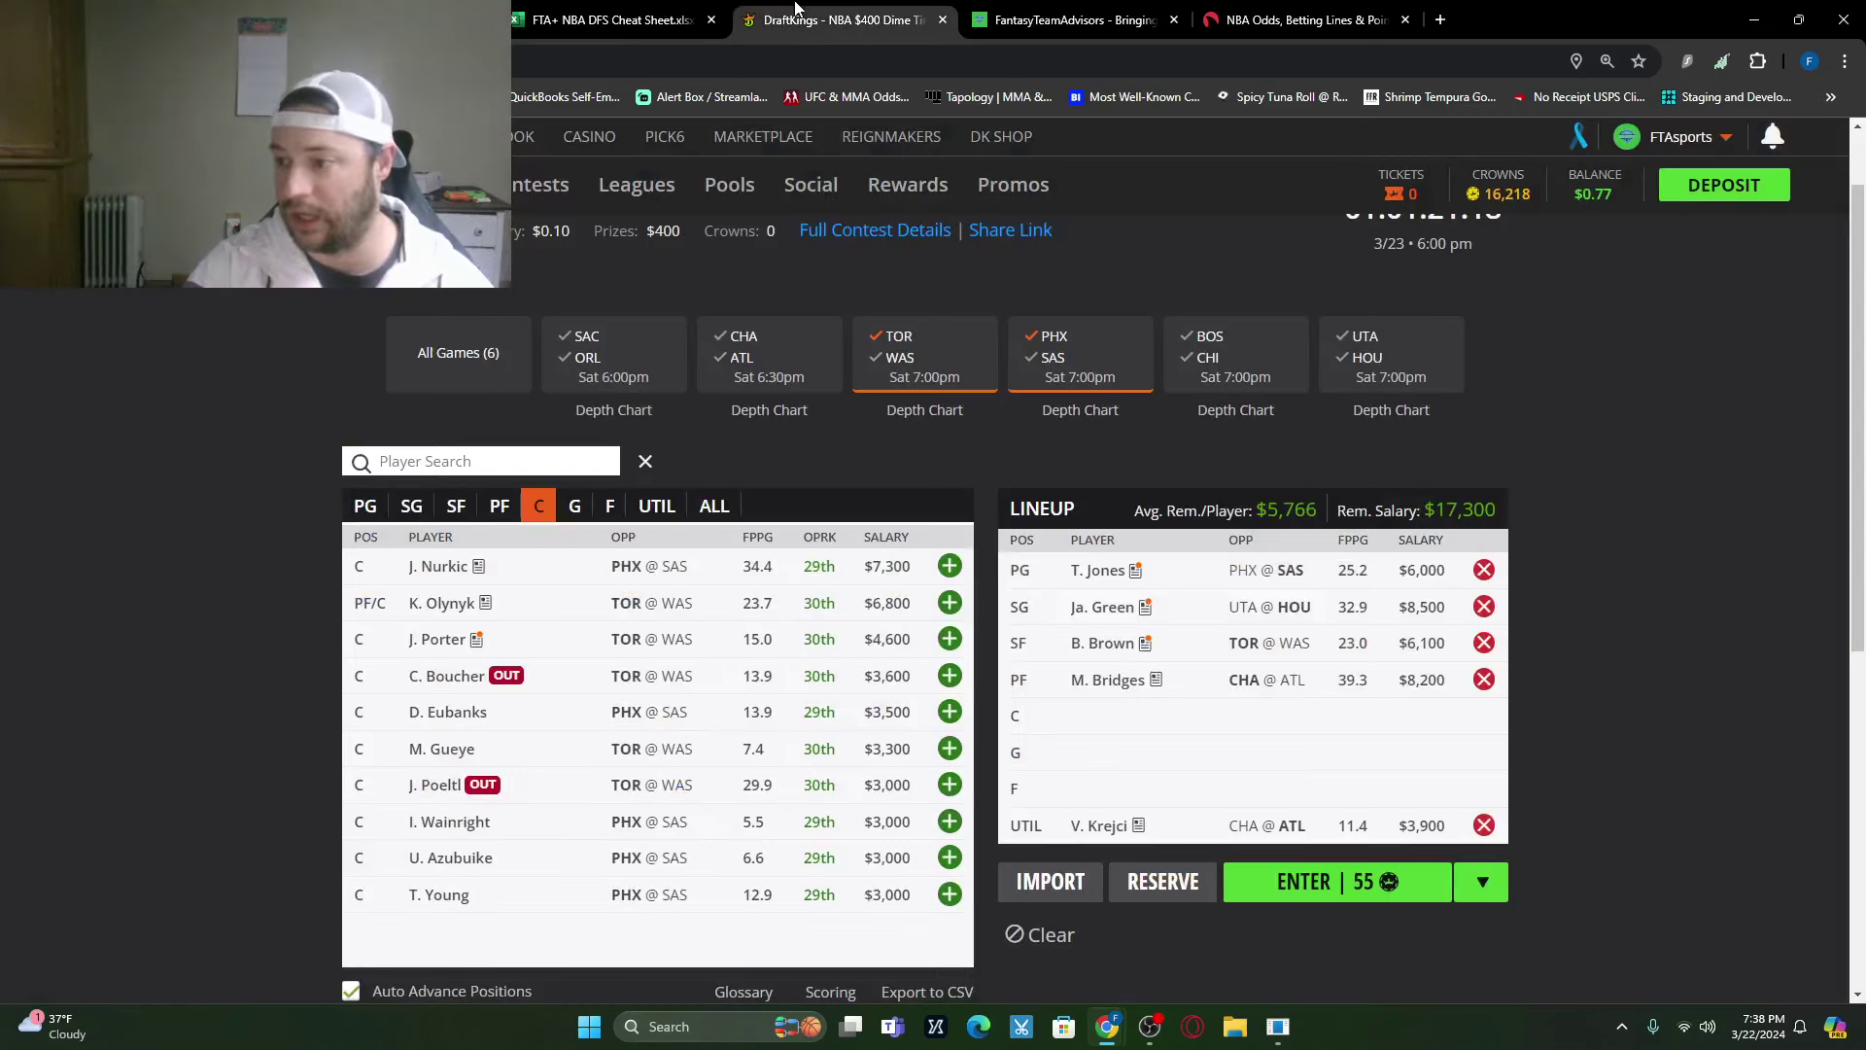
{"action": "left_click", "coordinate": [745, 352]}
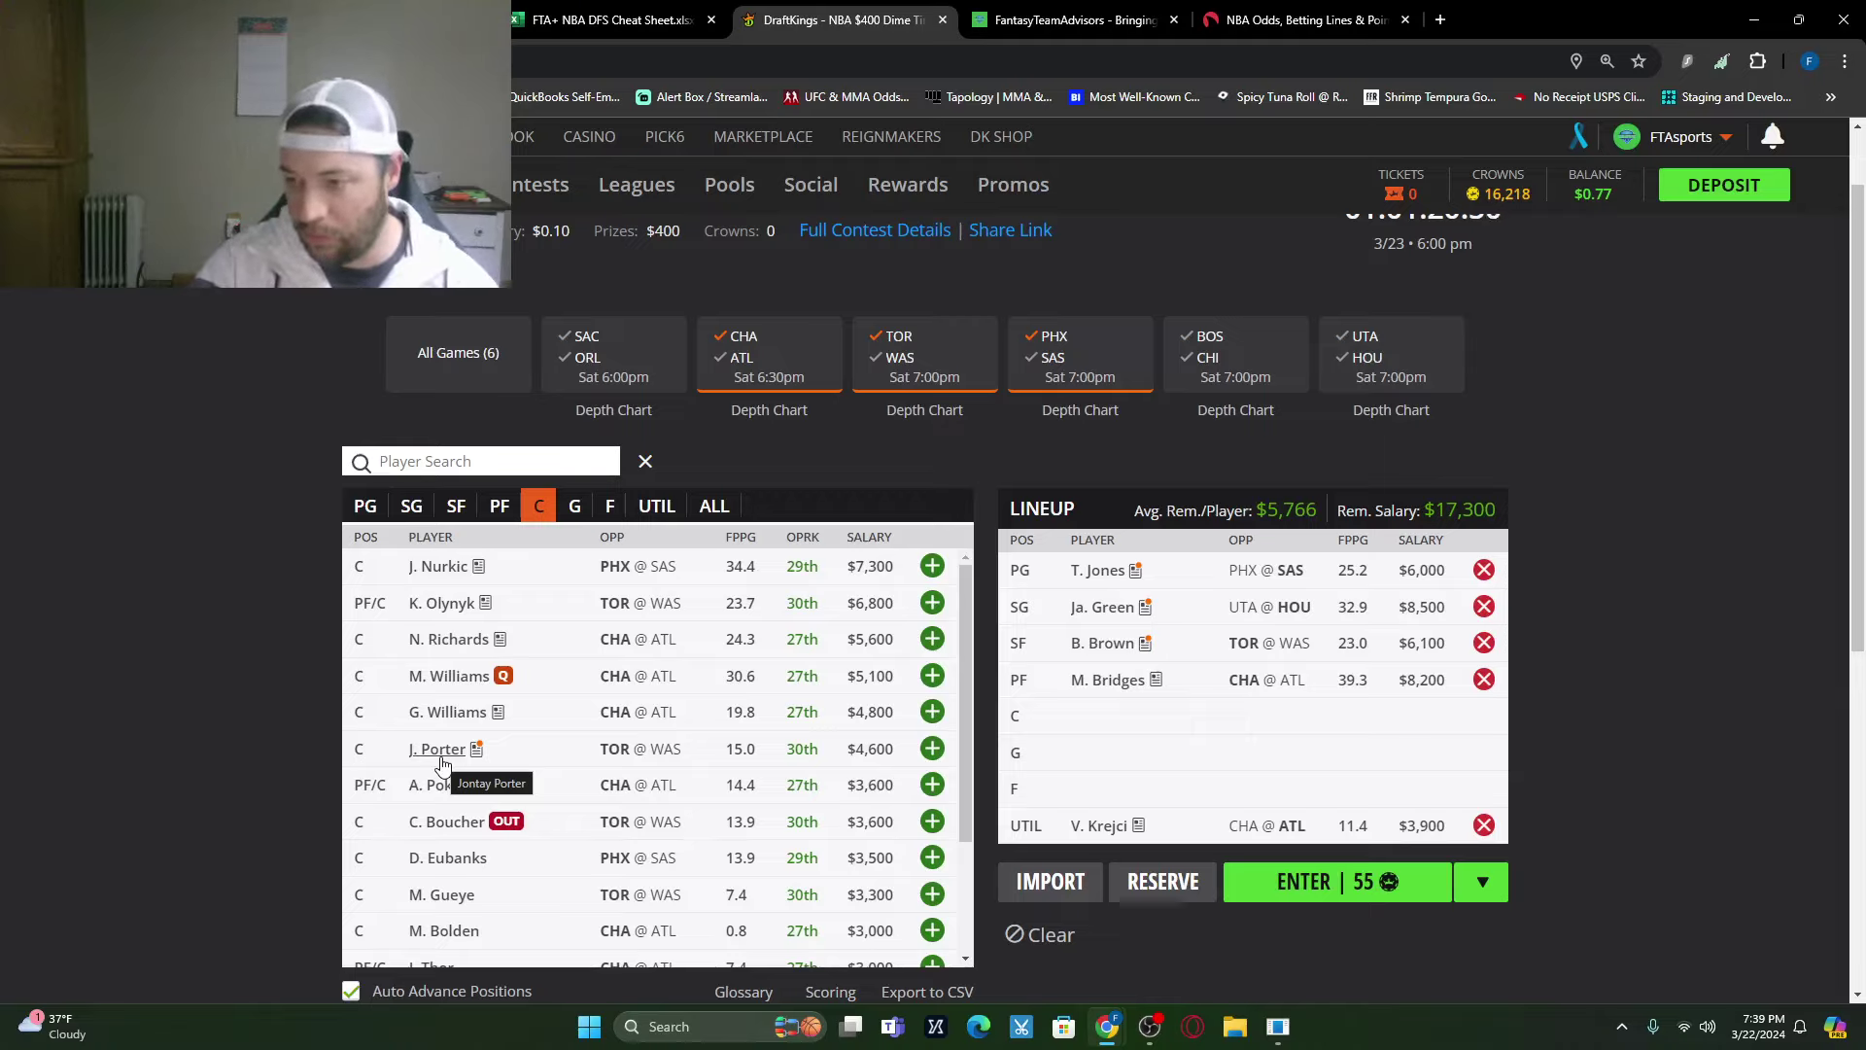
Step: Recheck the defense-vs-position numbers, then add J. Porter ($4,600) as center
{"action": "left_click", "coordinate": [526, 10]}
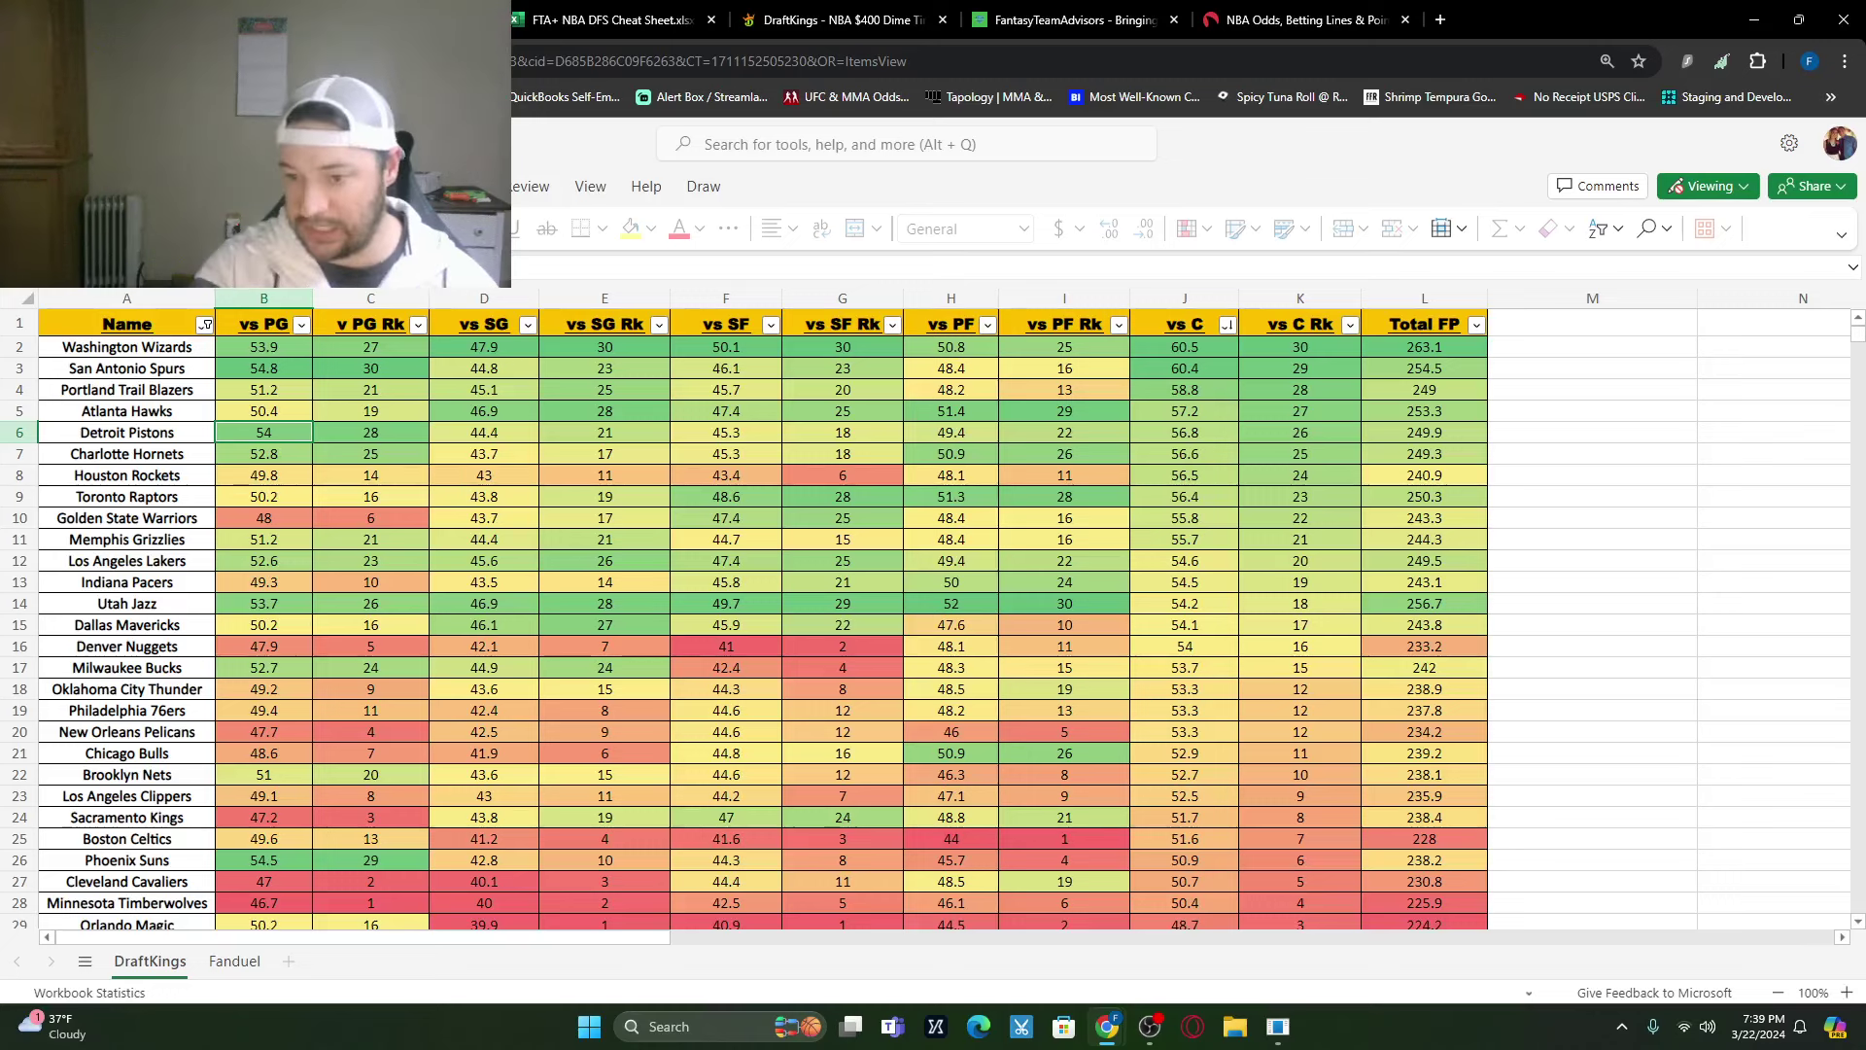
{"action": "left_click", "coordinate": [829, 12]}
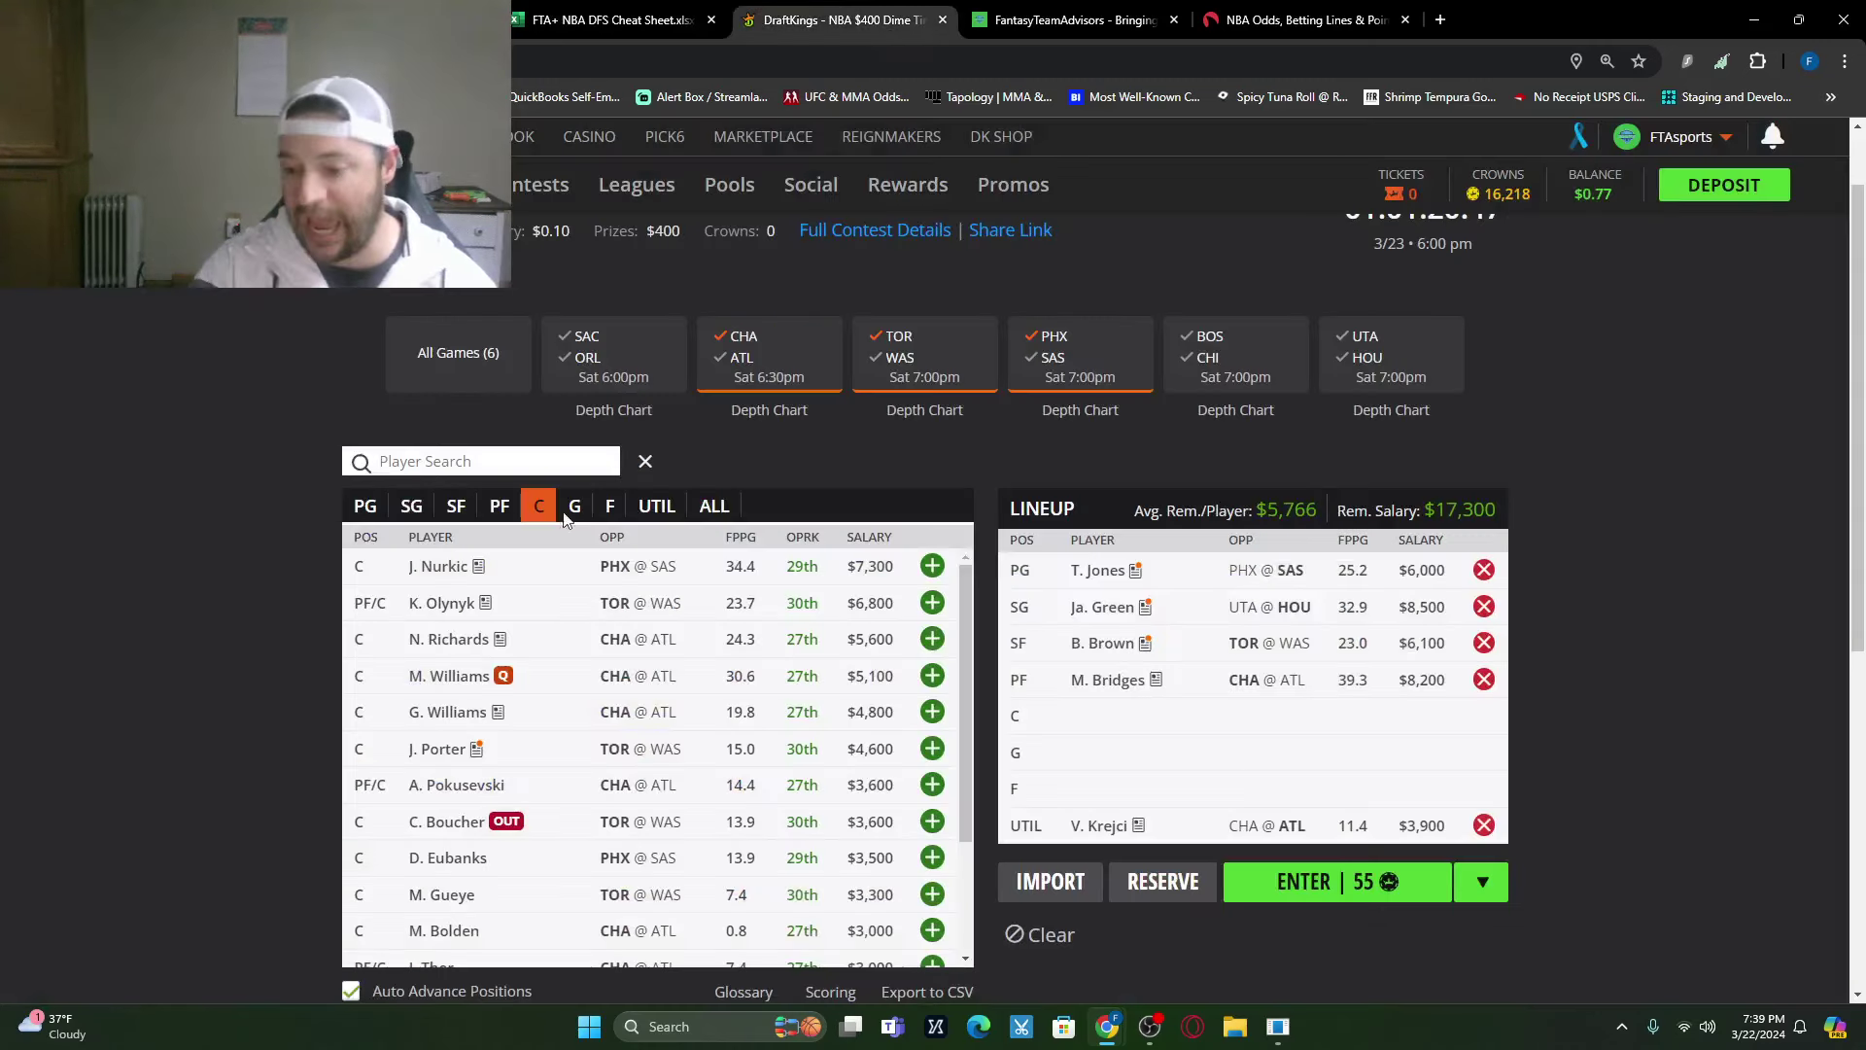
{"action": "left_click", "coordinate": [932, 749]}
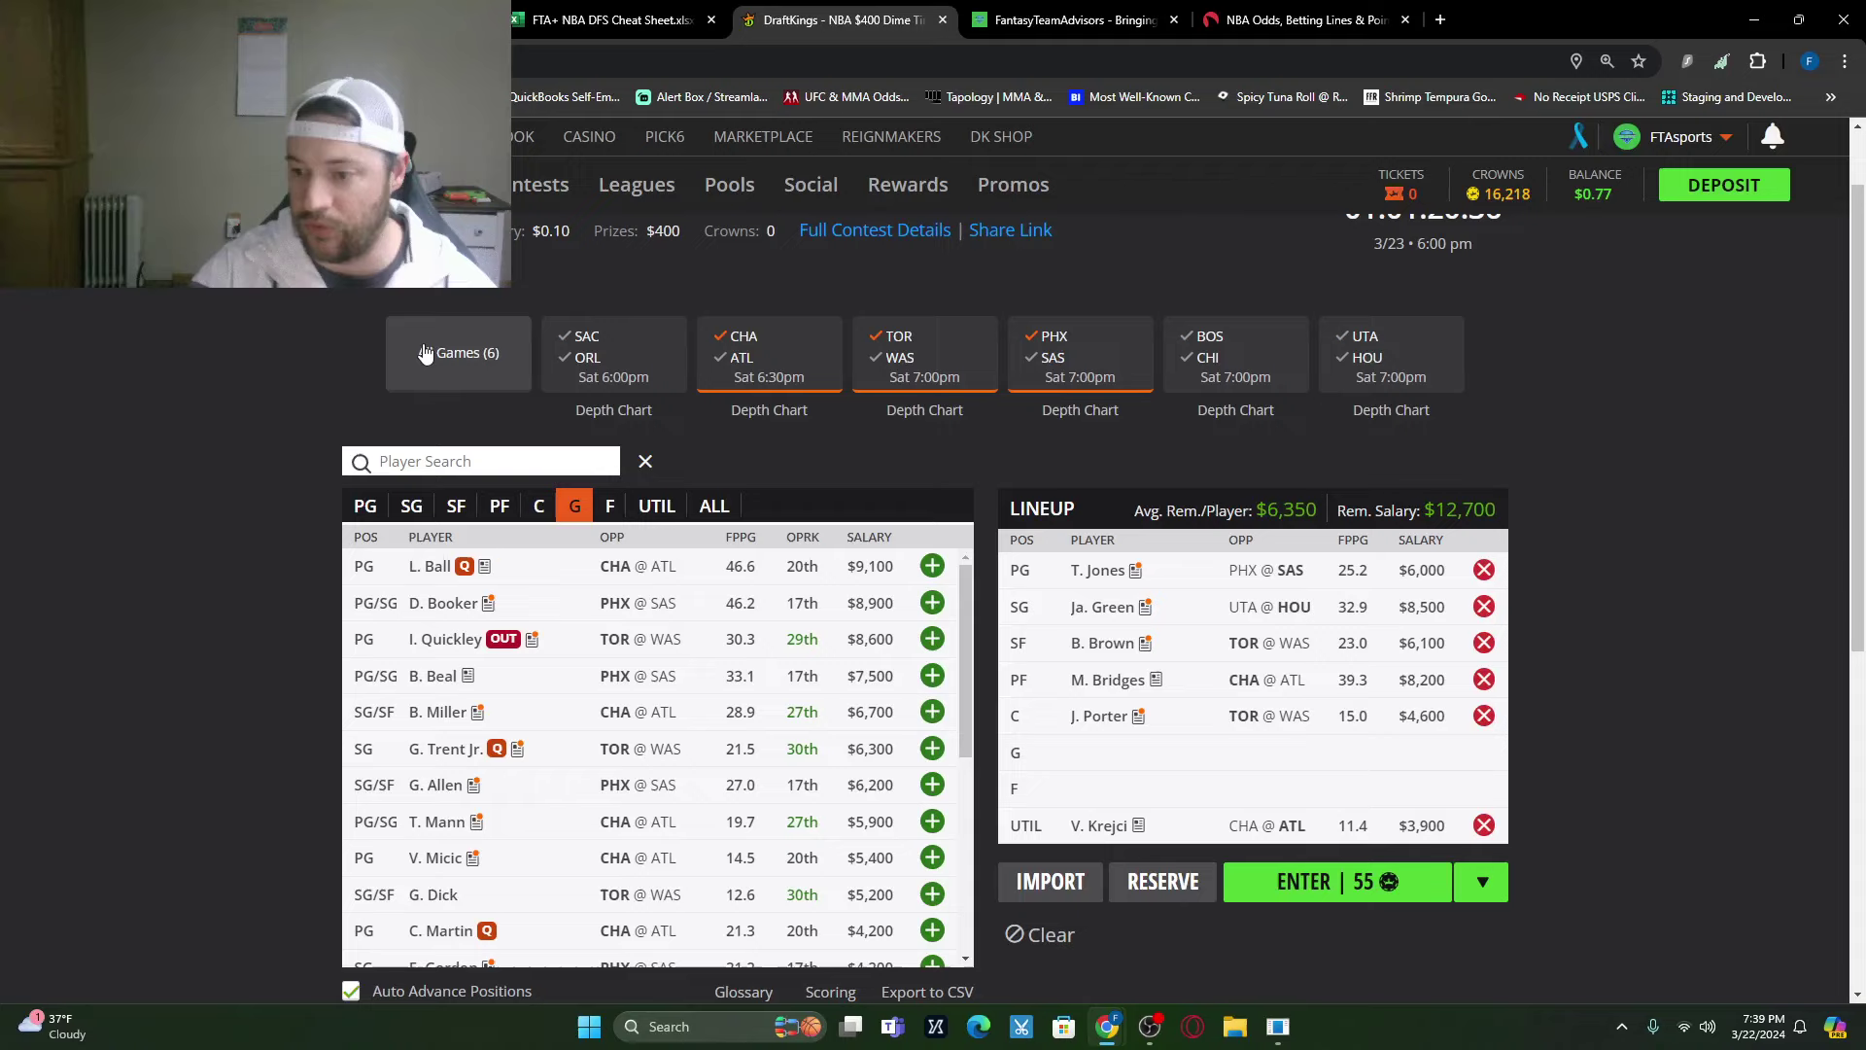
Step: Show players from all six games and look over V. Micic's player details
{"action": "left_click", "coordinate": [463, 355]}
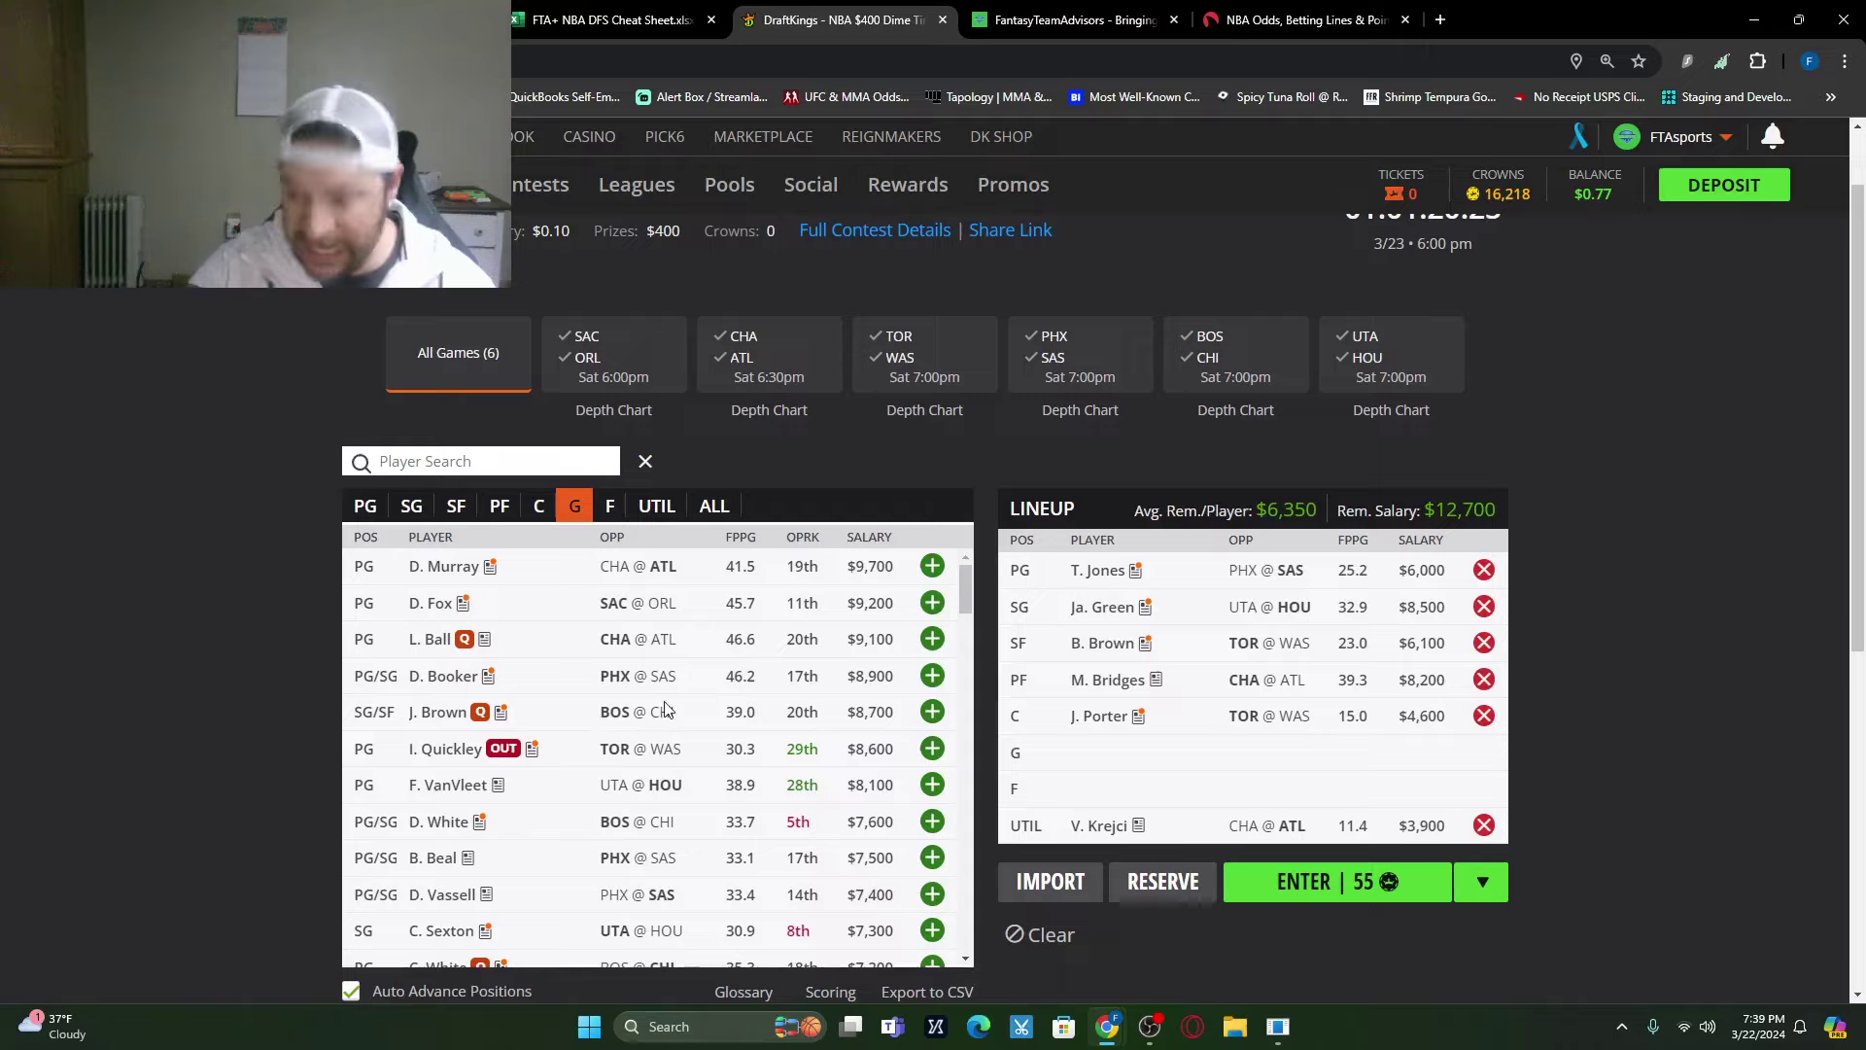
{"action": "scroll", "coordinate": [672, 737], "scroll_direction": "down", "scroll_amount": 3}
{"action": "scroll", "coordinate": [680, 737], "scroll_direction": "down", "scroll_amount": 5}
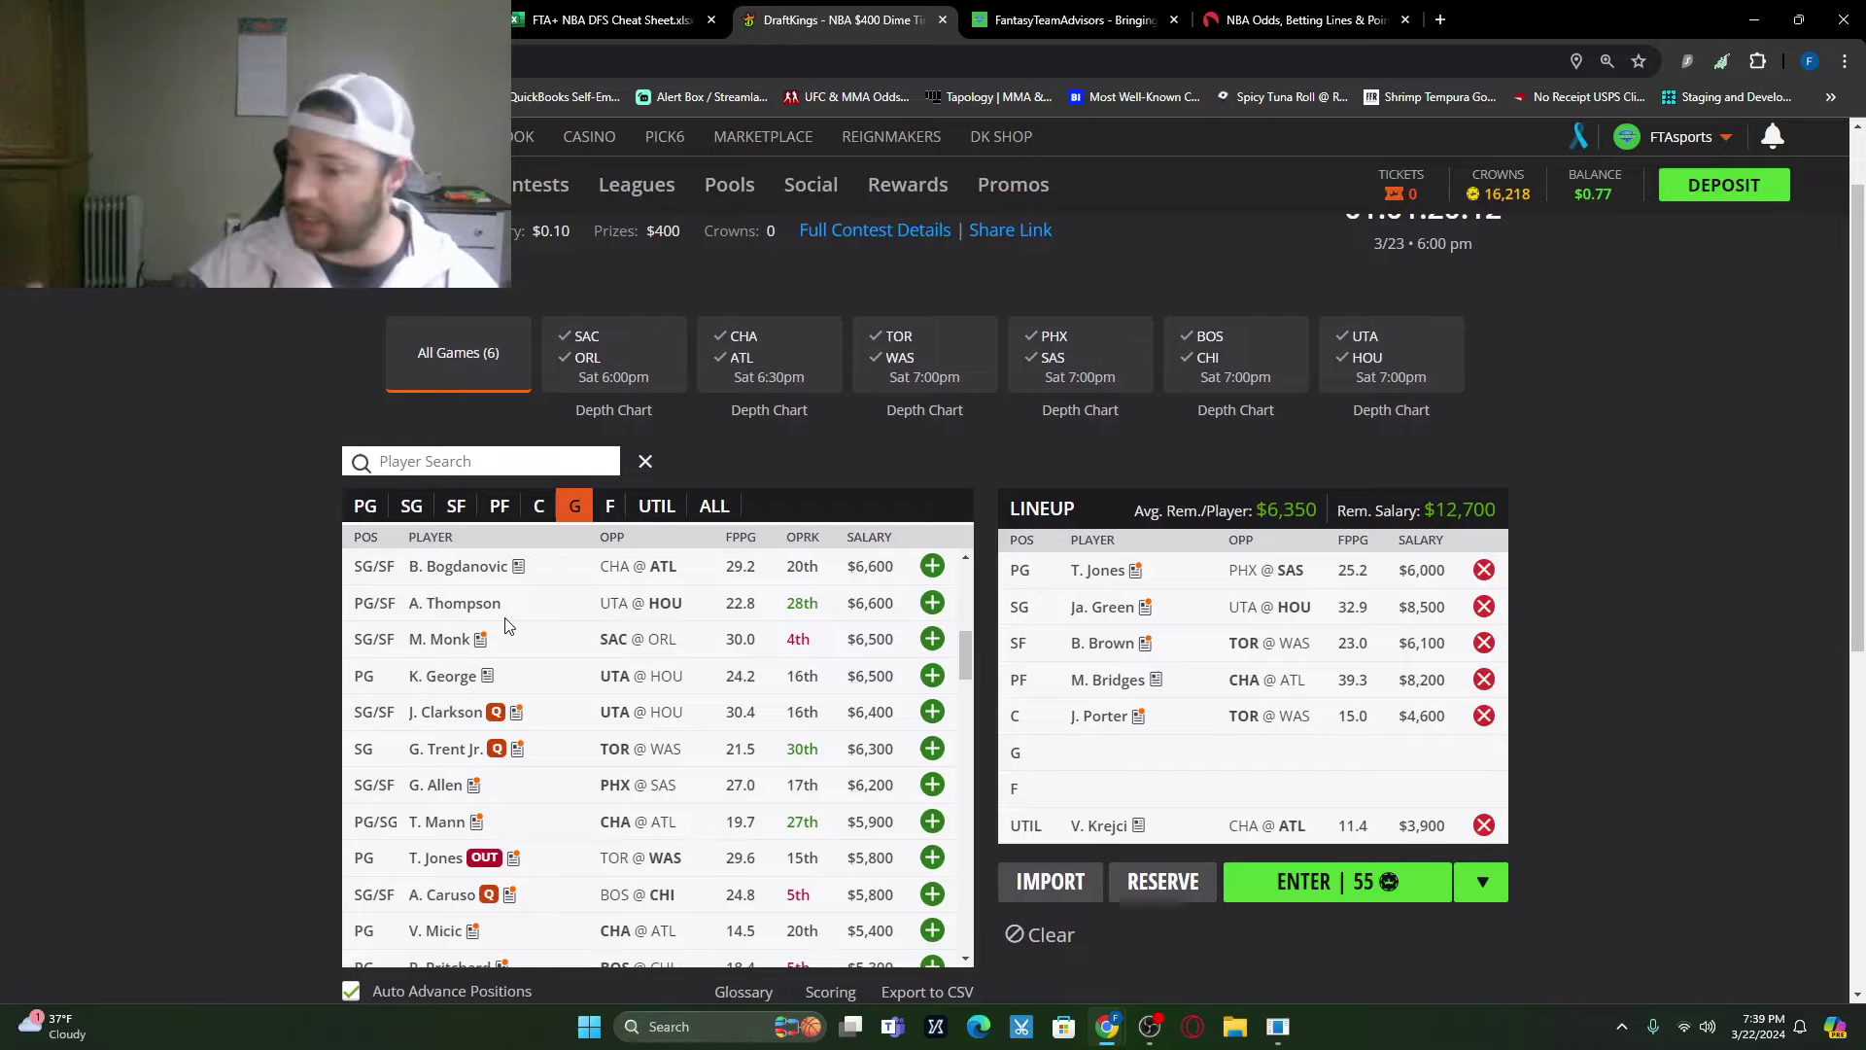
{"action": "scroll", "coordinate": [456, 758], "scroll_direction": "down", "scroll_amount": 1}
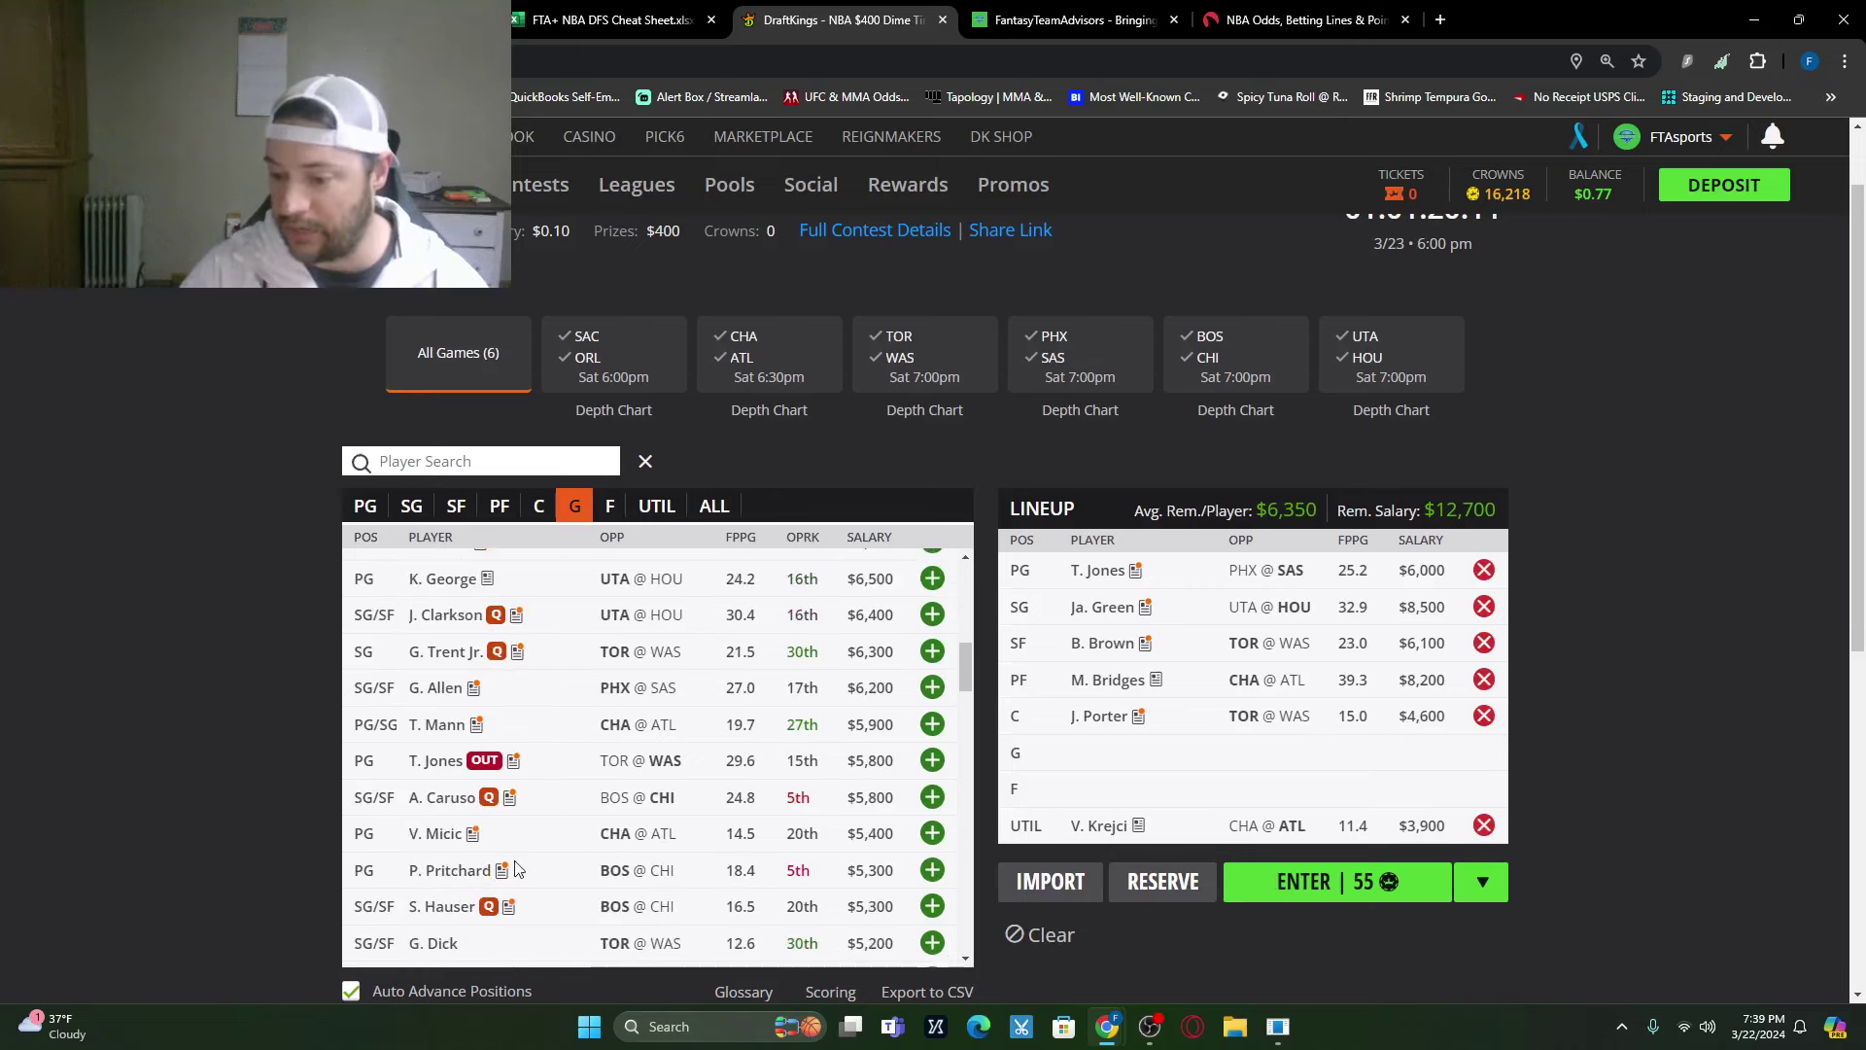
{"action": "left_click", "coordinate": [438, 834]}
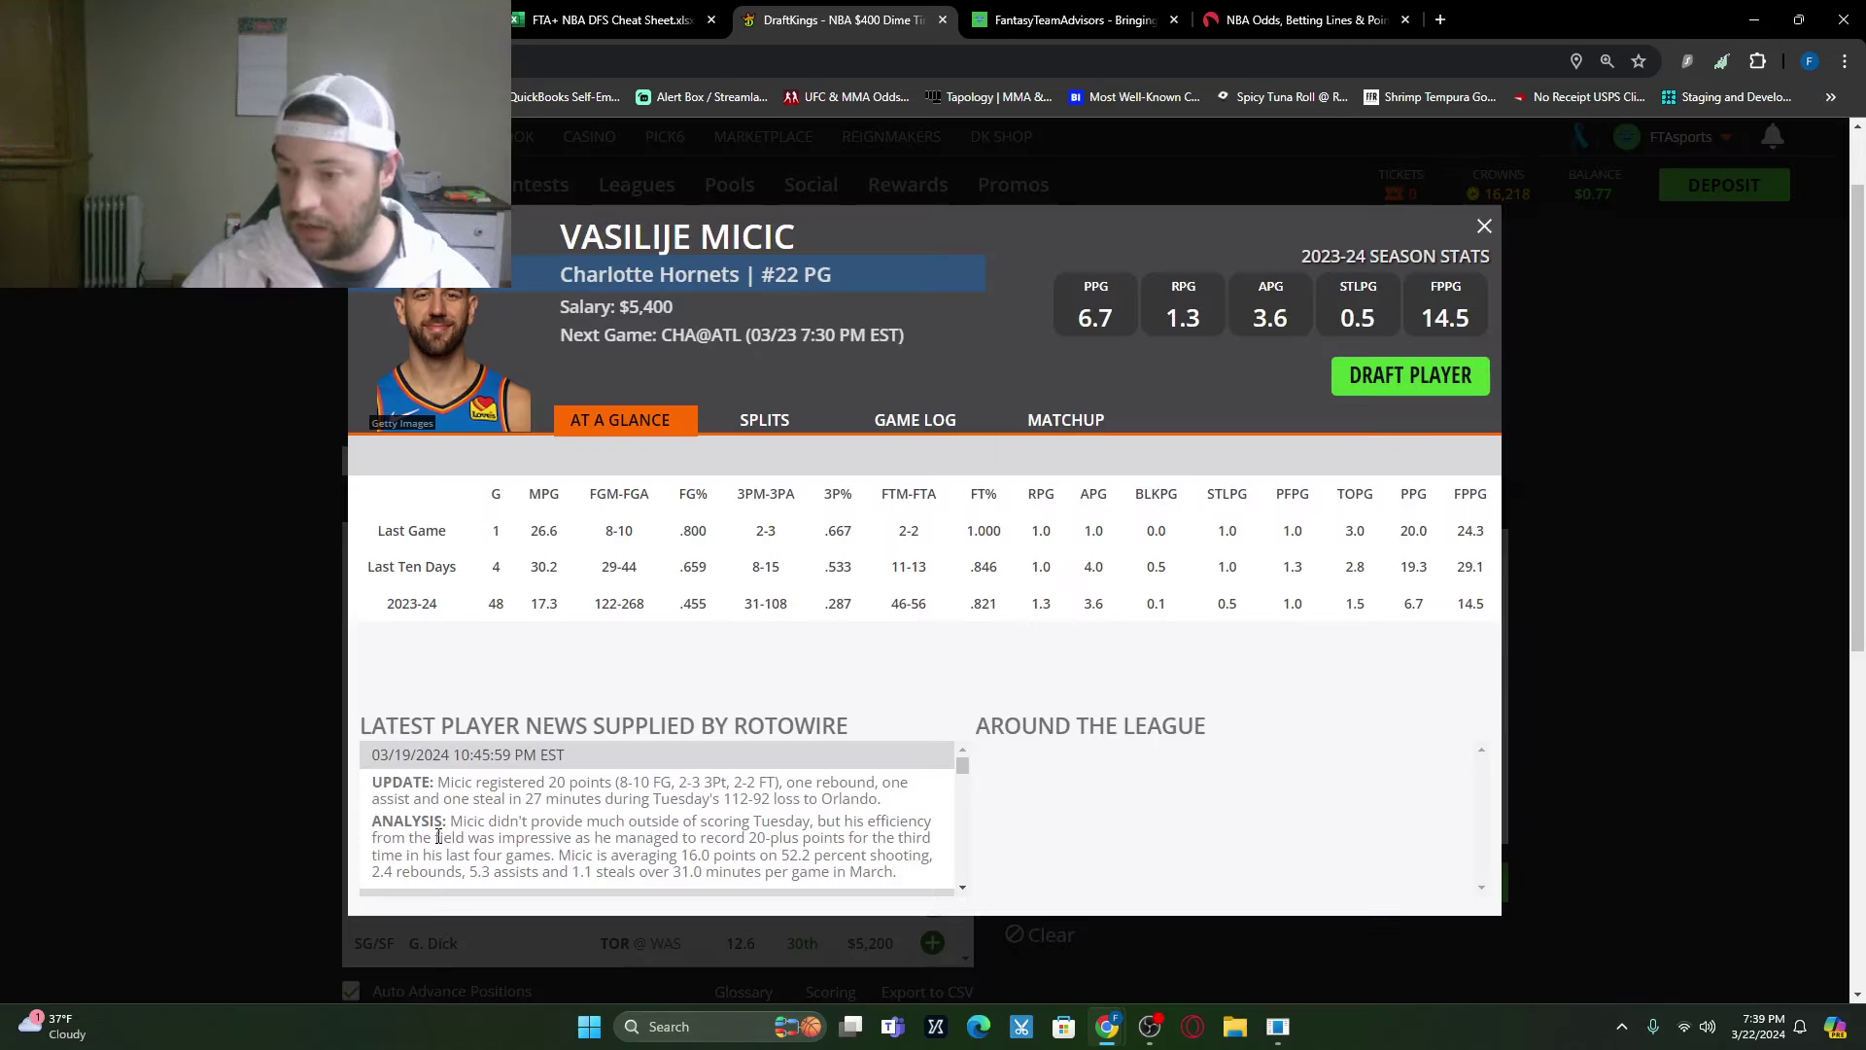
{"action": "left_click", "coordinate": [1484, 225]}
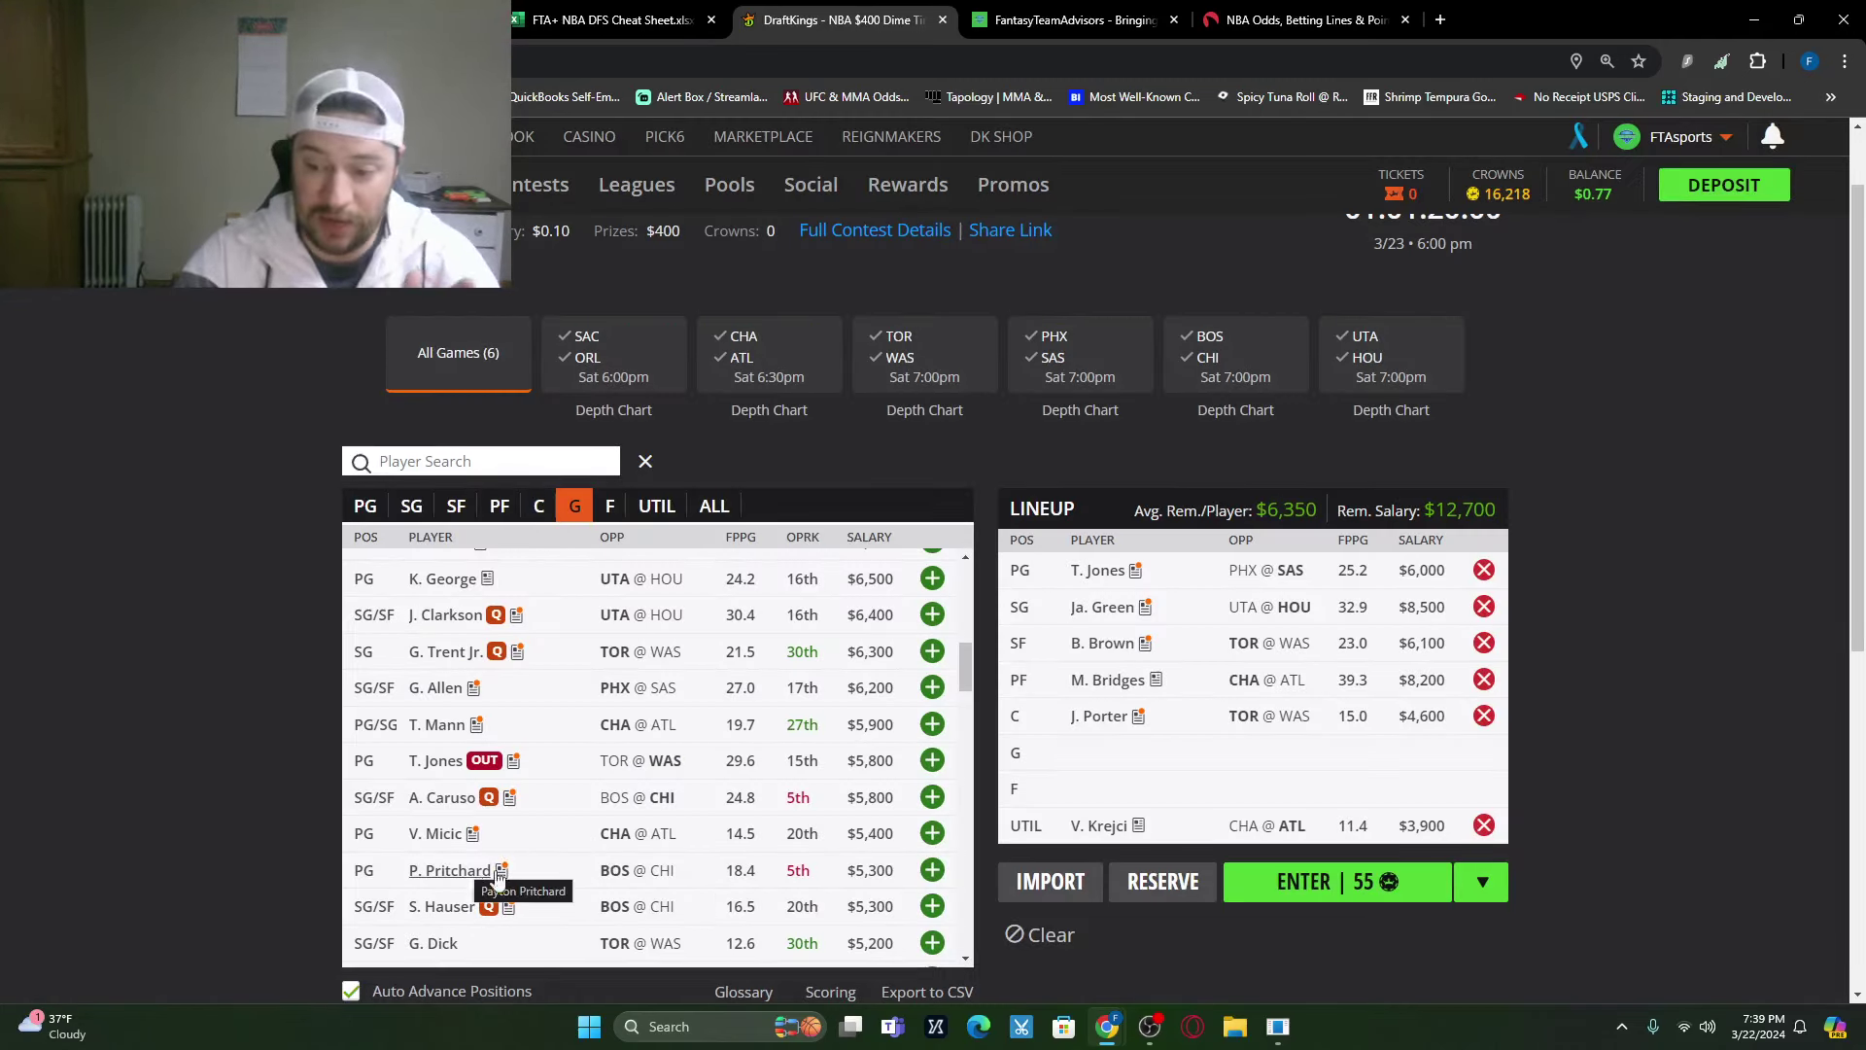
{"action": "left_click", "coordinate": [933, 872]}
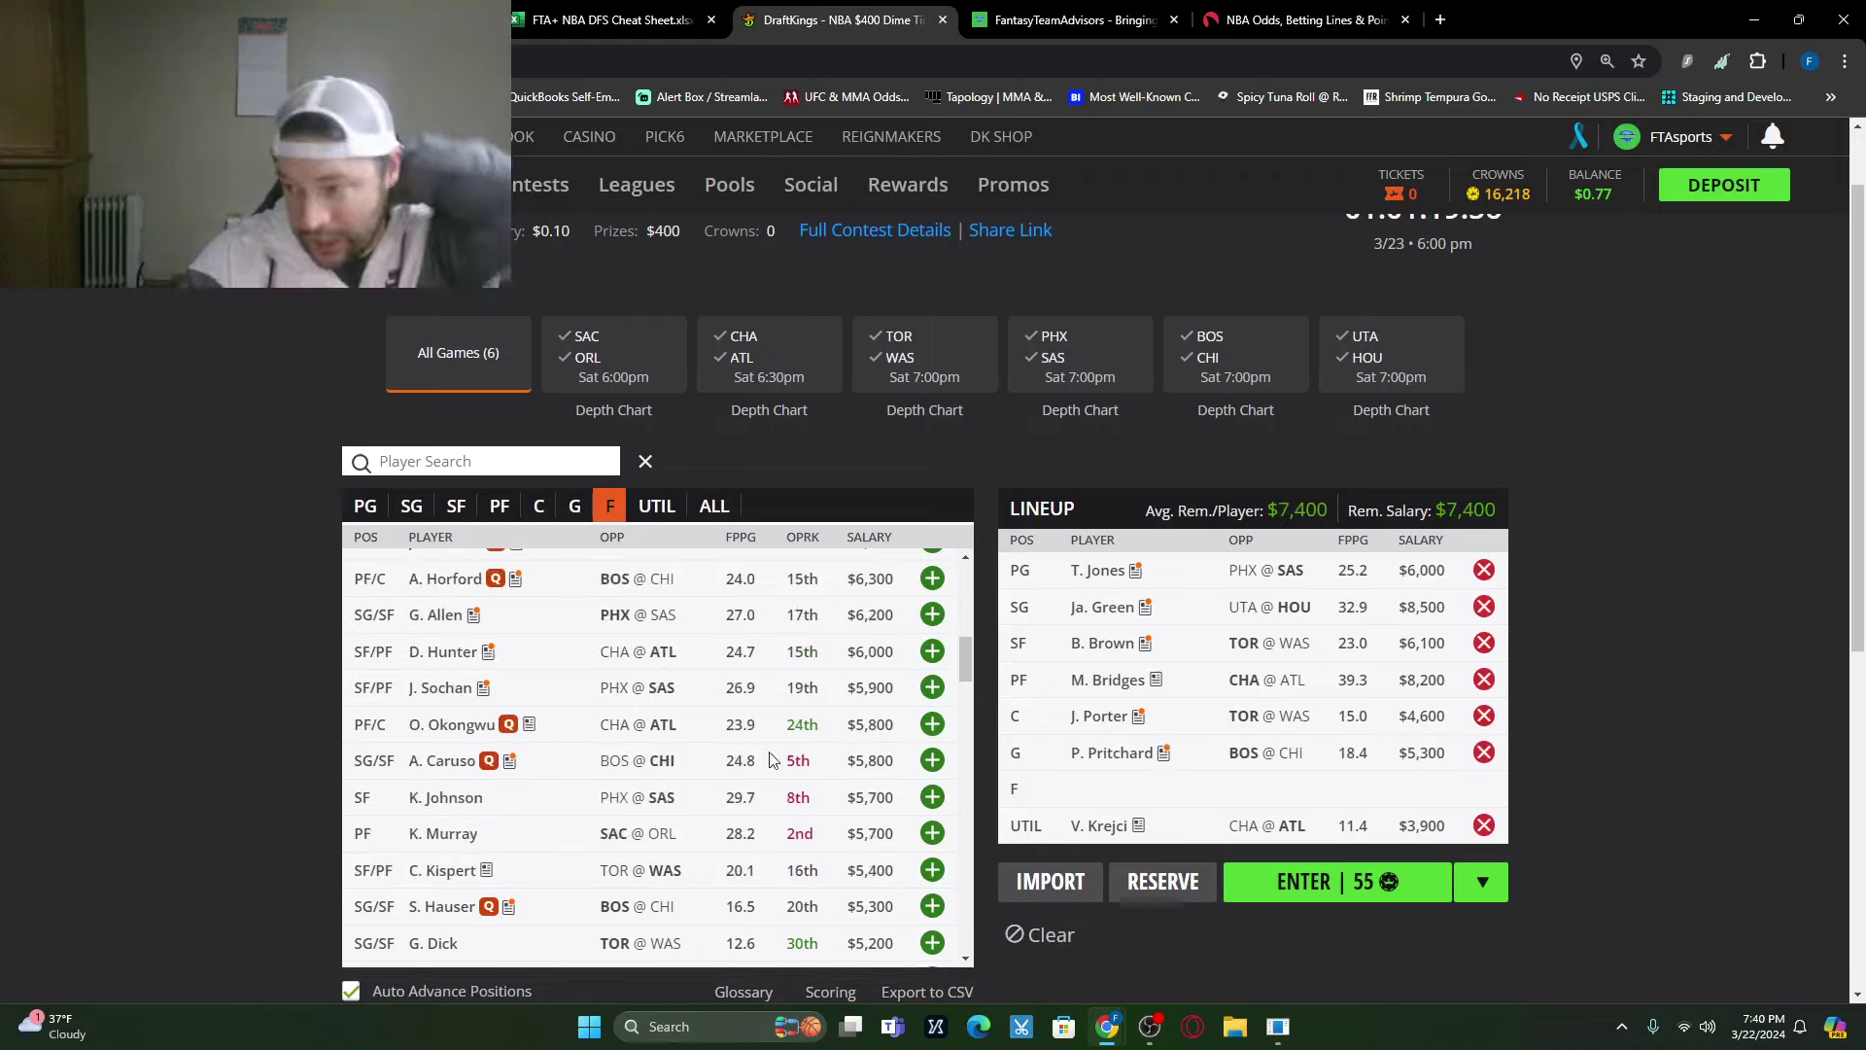
{"action": "scroll", "coordinate": [778, 758], "scroll_direction": "up", "scroll_amount": 5}
{"action": "scroll", "coordinate": [785, 777], "scroll_direction": "down", "scroll_amount": 3}
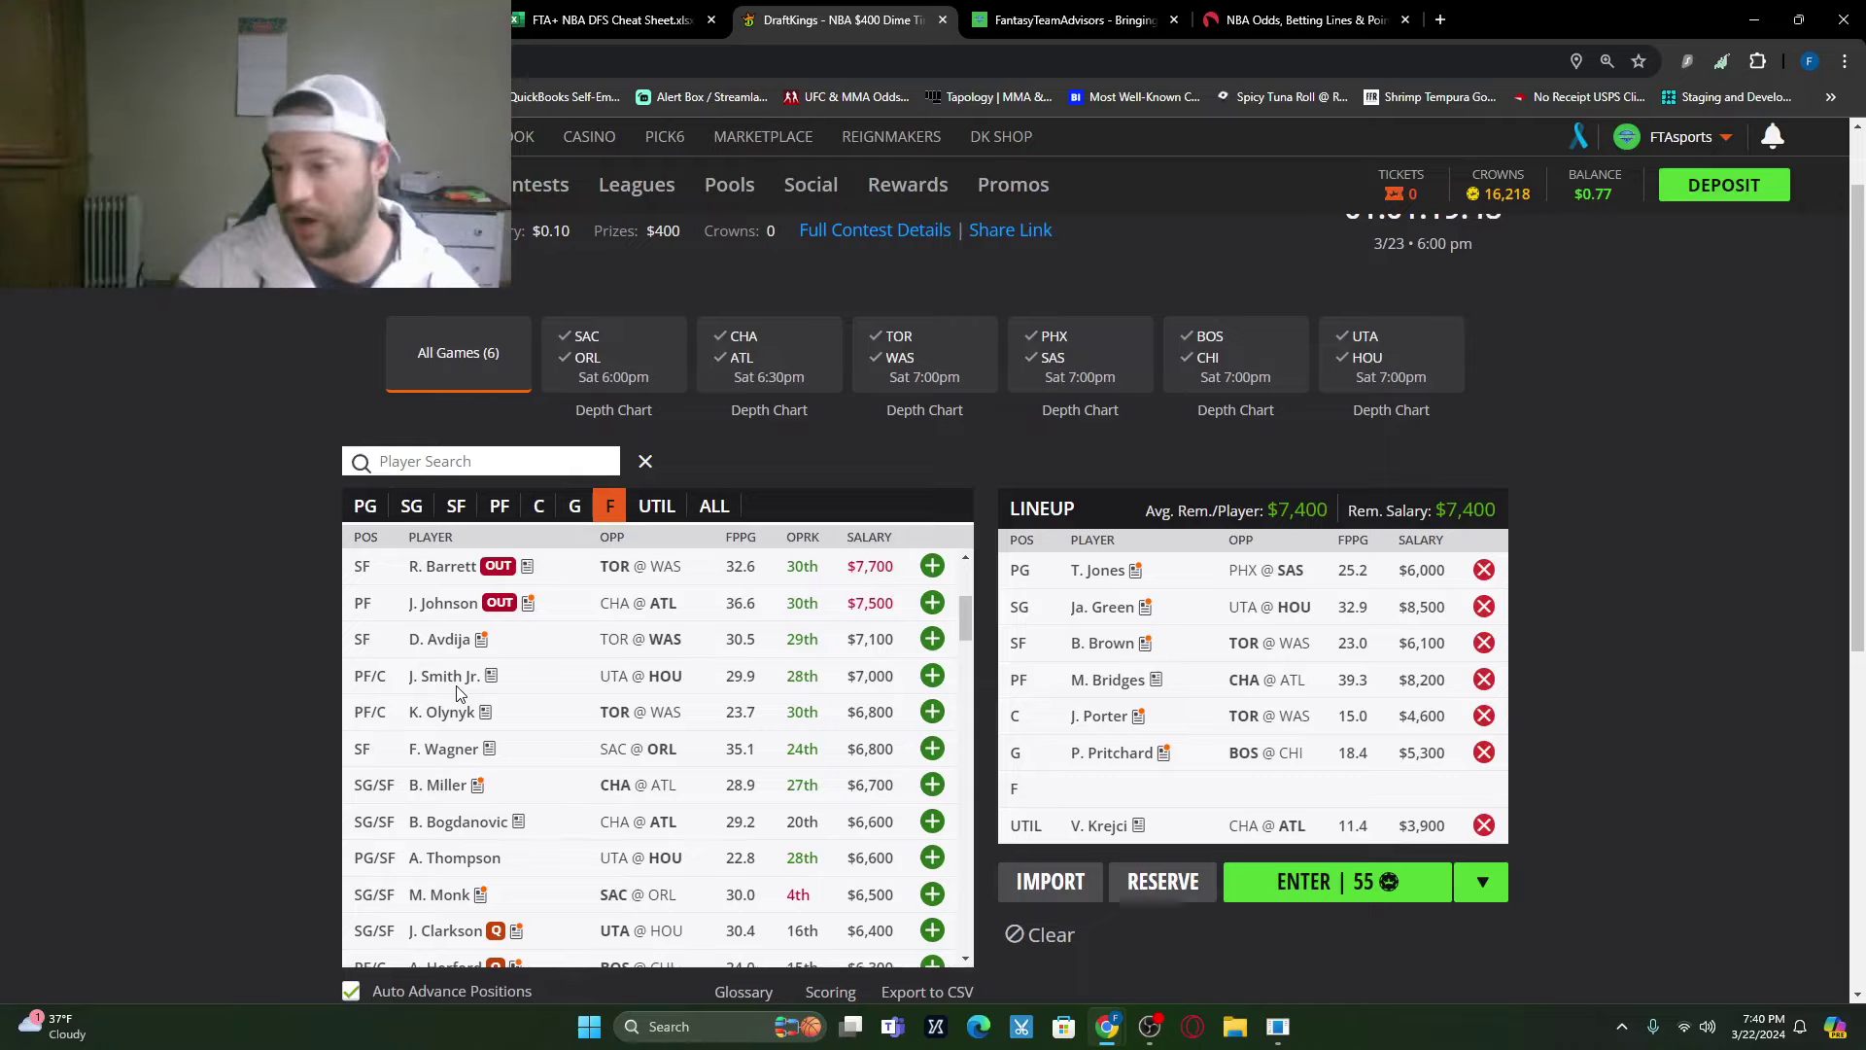
{"action": "left_click", "coordinate": [932, 676]}
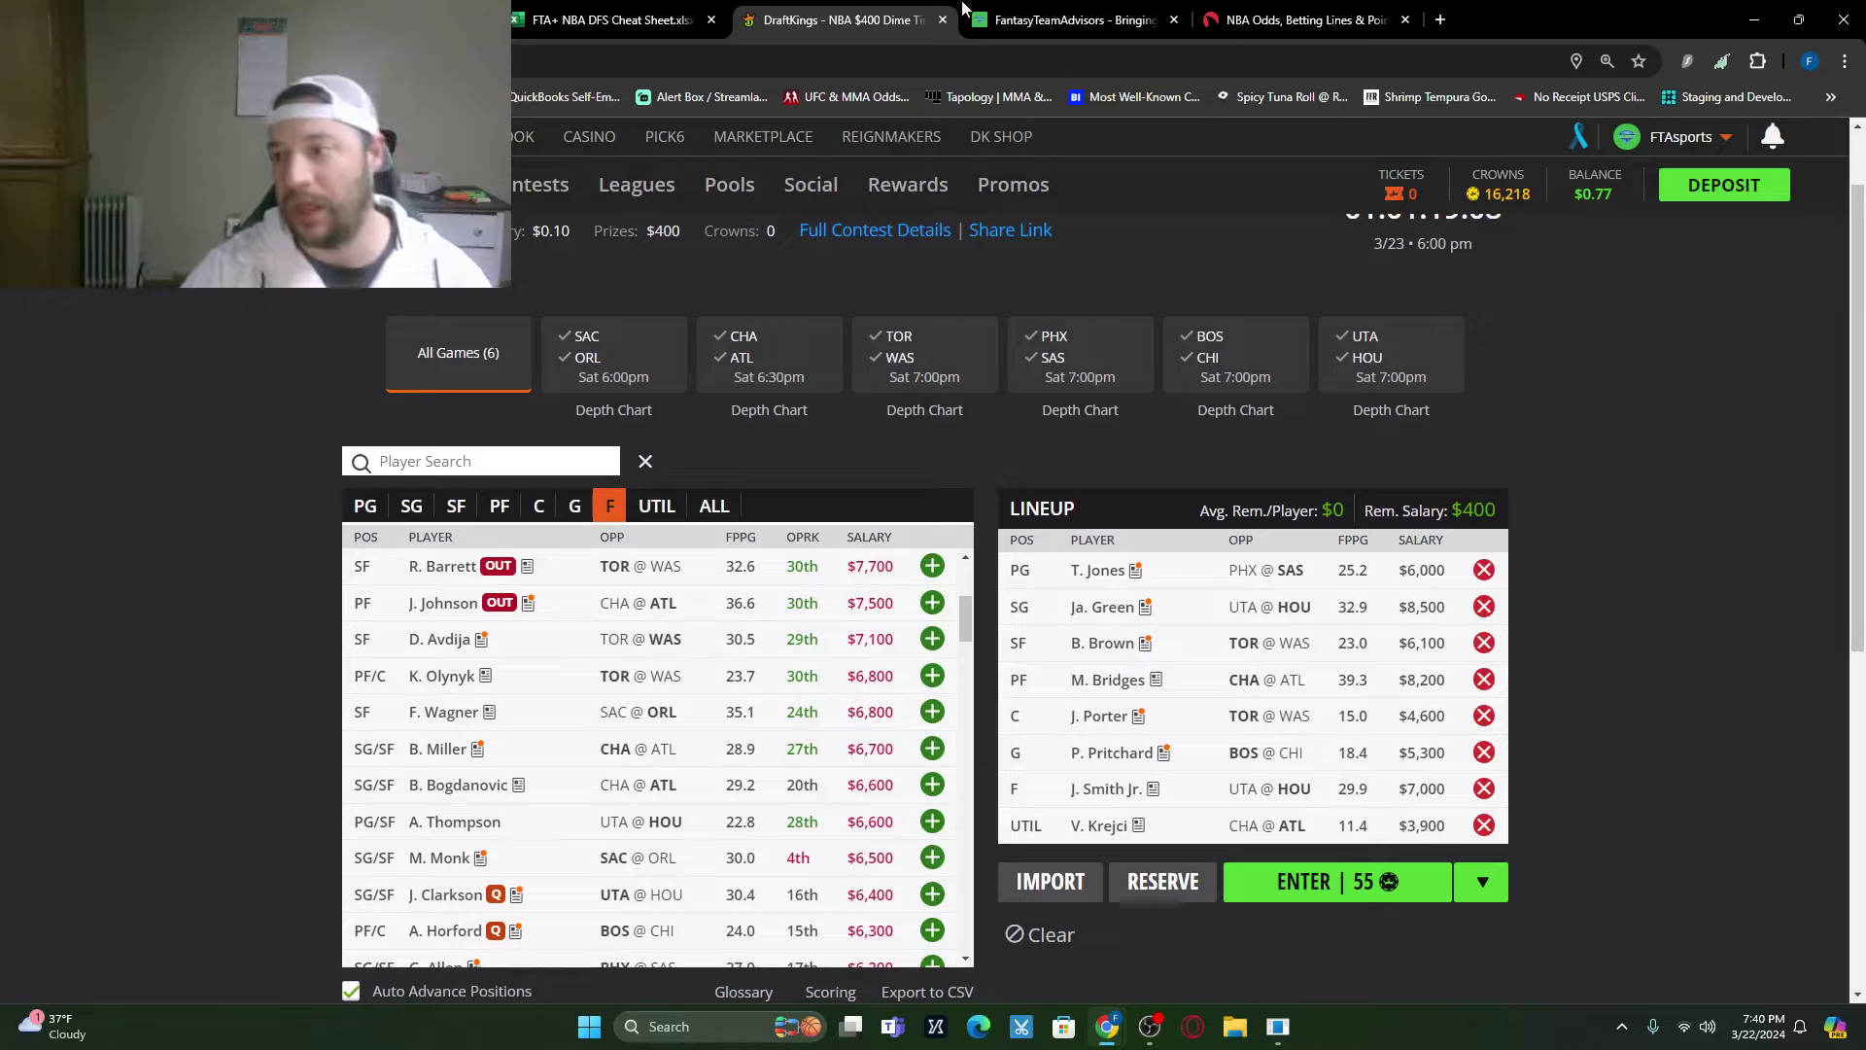
Step: Close the 'NBA Odds, Betting Lines' browser tab
{"action": "left_click", "coordinate": [1406, 19]}
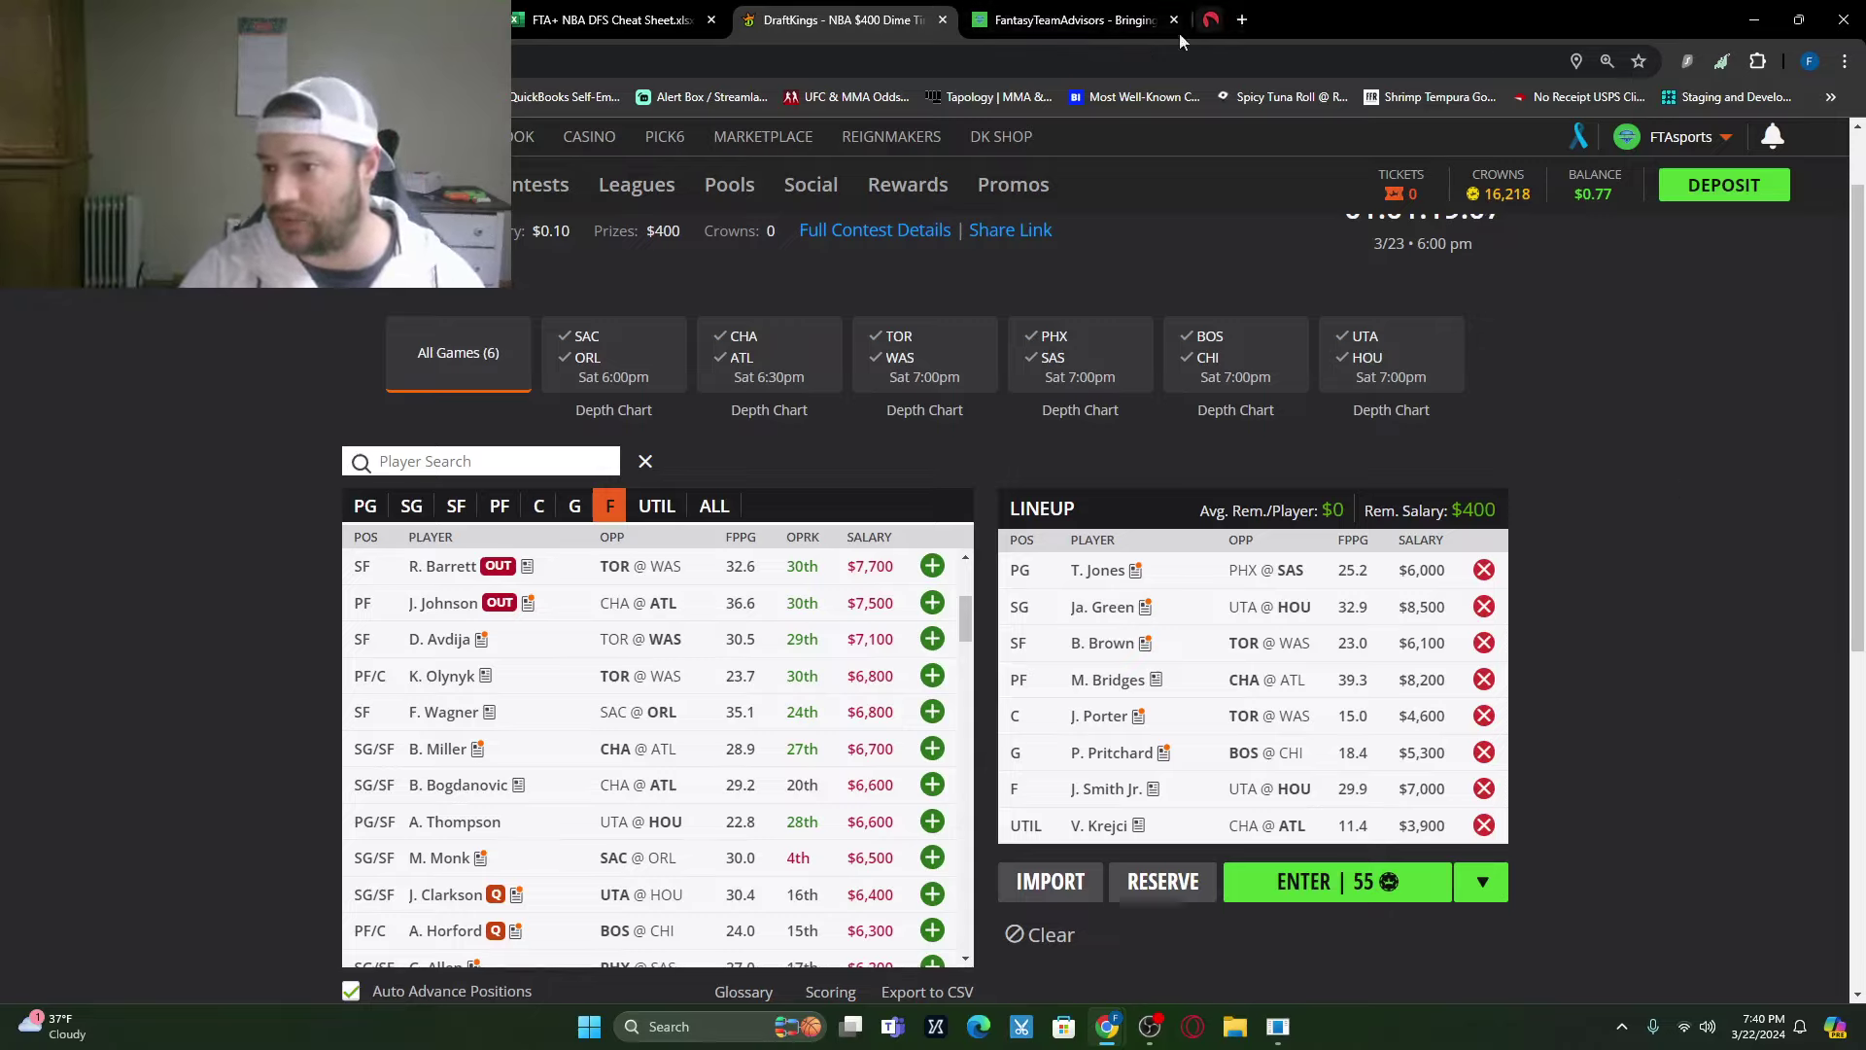
Step: Bring up the FantasyTeamAdvisors home page and its NBA menu, listing picks 3/18–3/22/24
{"action": "left_click", "coordinate": [1082, 23]}
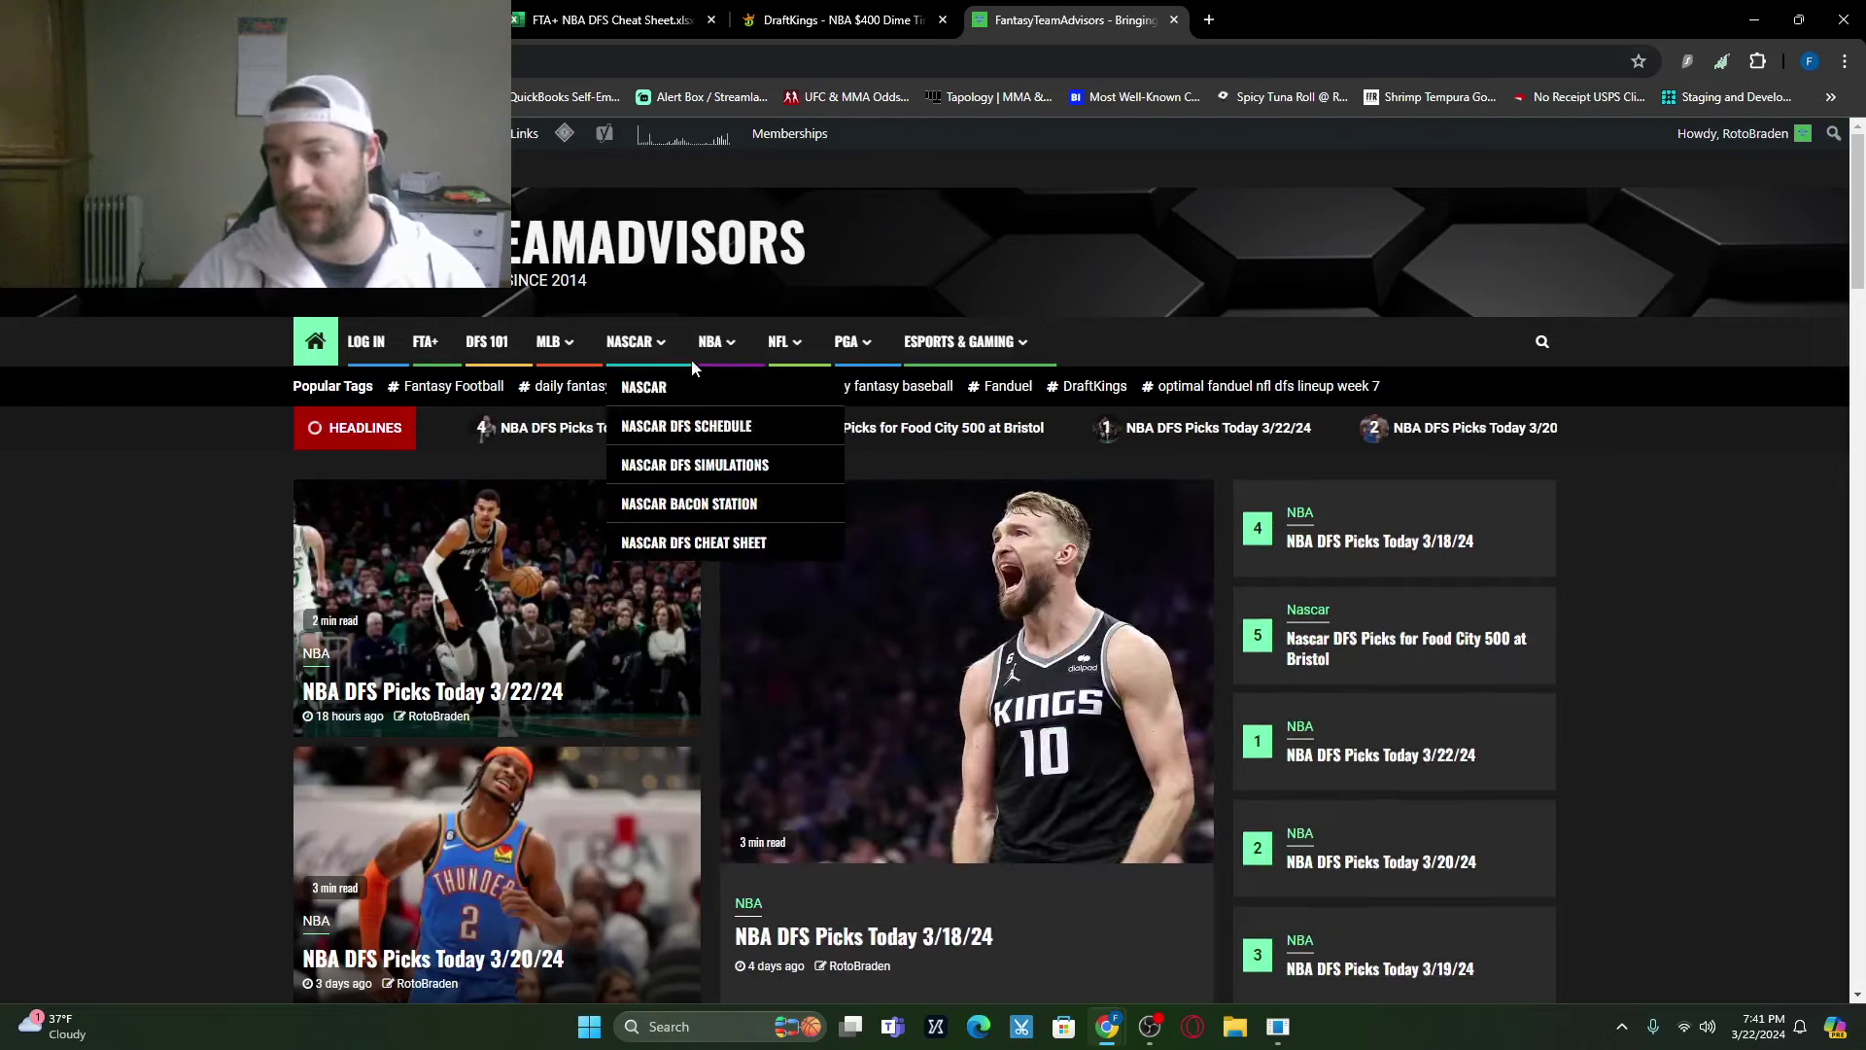
{"action": "mouse_move", "coordinate": [729, 348]}
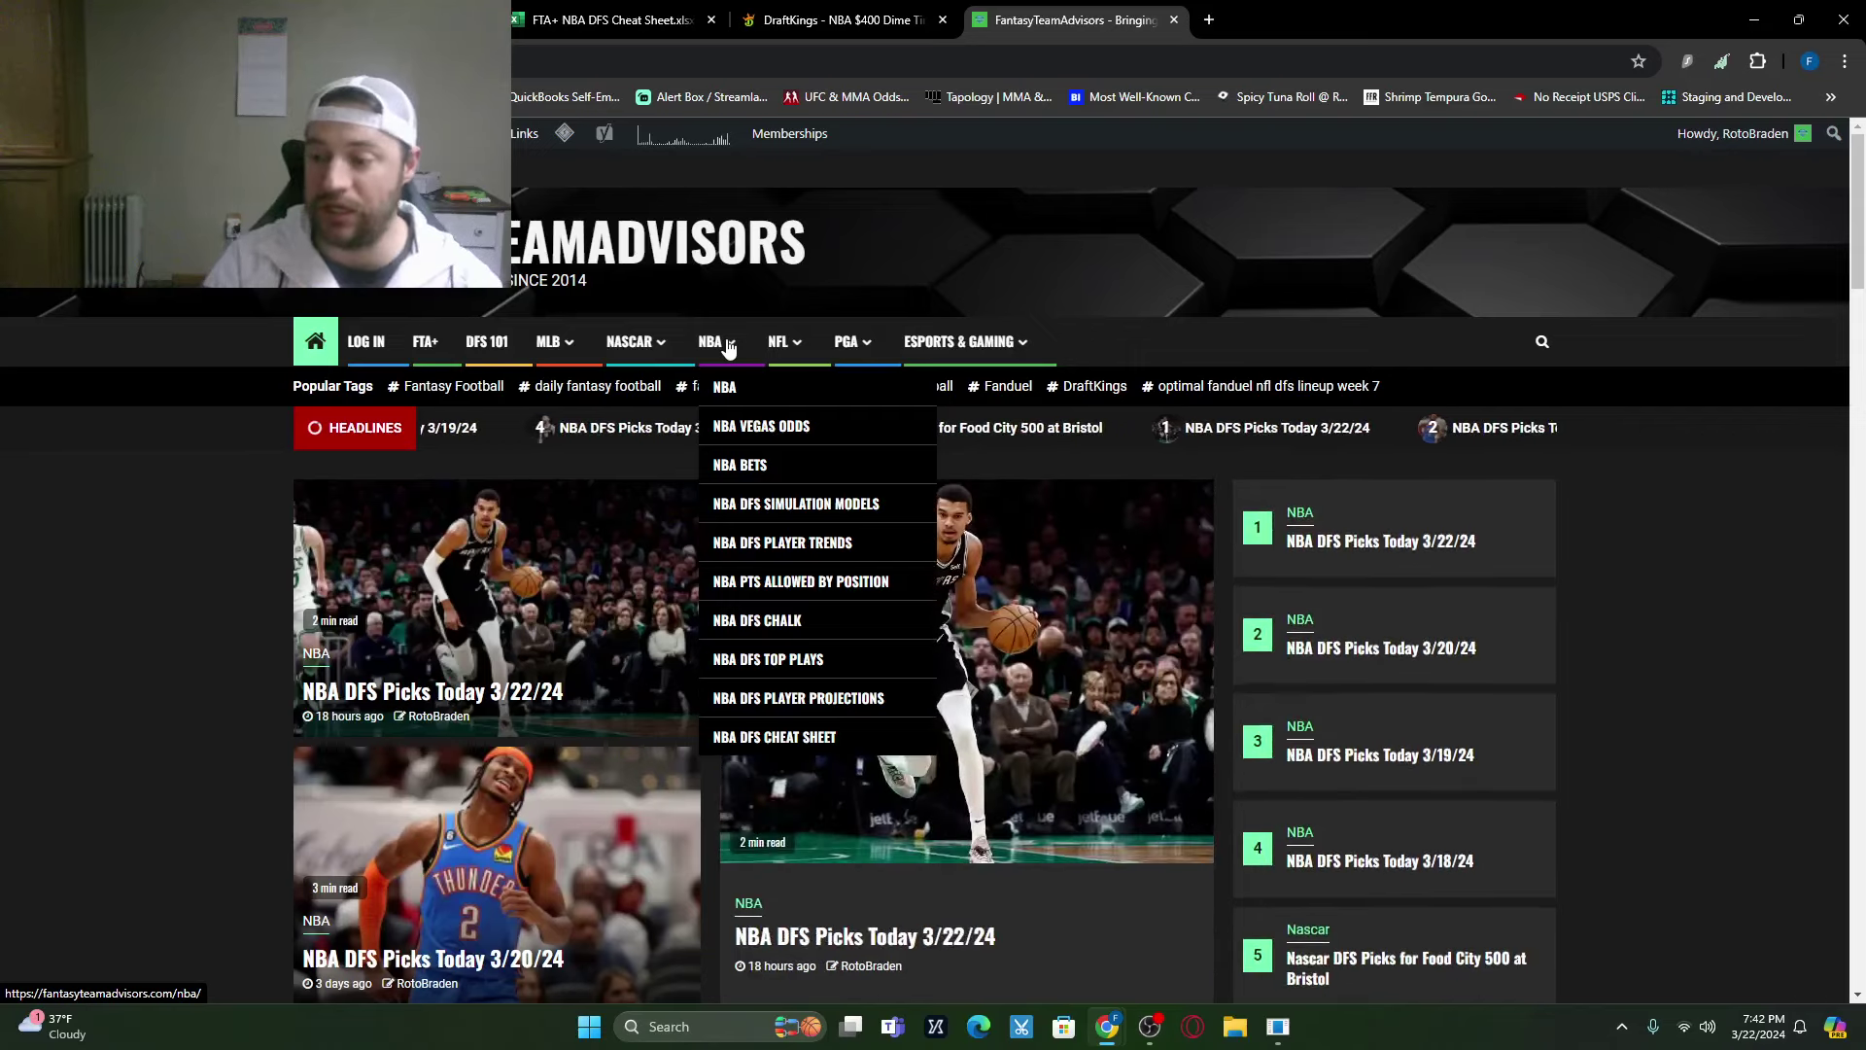
Step: Browse the DK Tiers, Fanduel and DraftKings Main Slate Lineups, and BOOMstick Shots sheets
{"action": "left_click", "coordinate": [628, 9]}
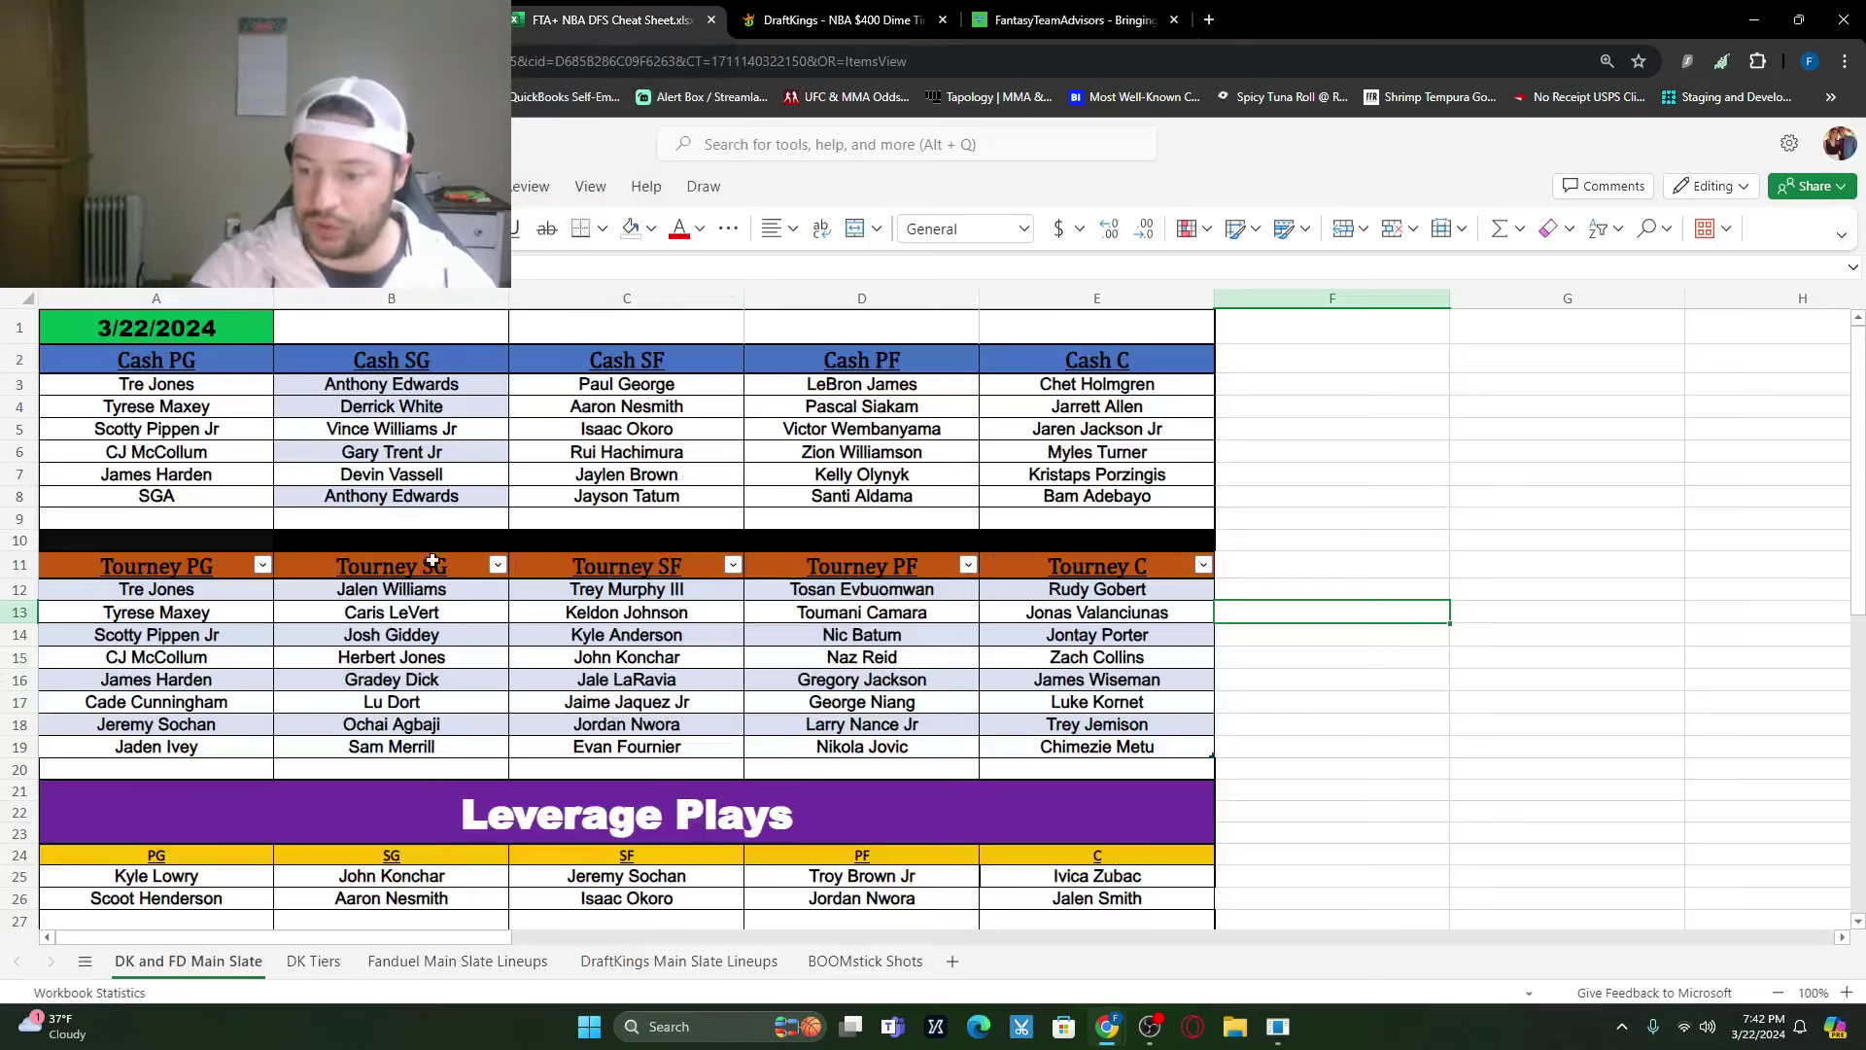
{"action": "scroll", "coordinate": [795, 583], "scroll_direction": "down", "scroll_amount": 2}
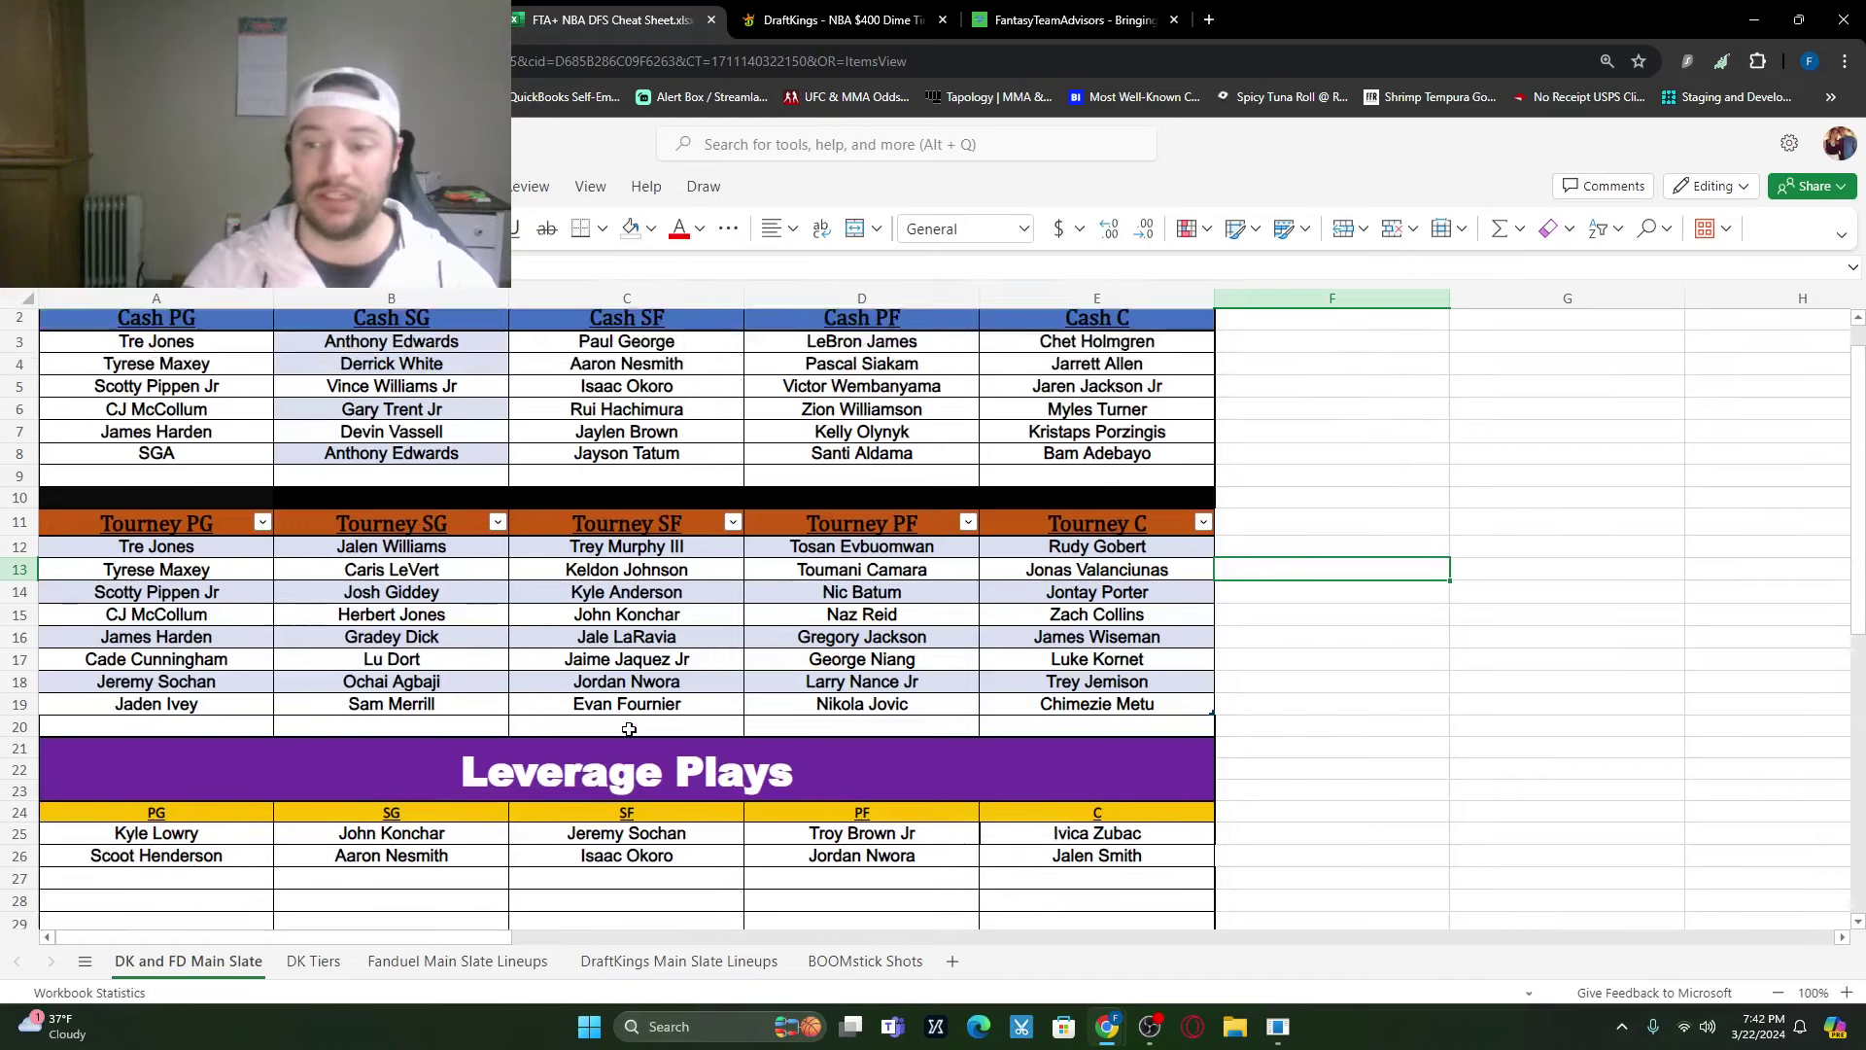
{"action": "scroll", "coordinate": [836, 844], "scroll_direction": "up", "scroll_amount": 2}
{"action": "left_click_drag", "start_coordinate": [227, 386], "coordinate": [225, 497]}
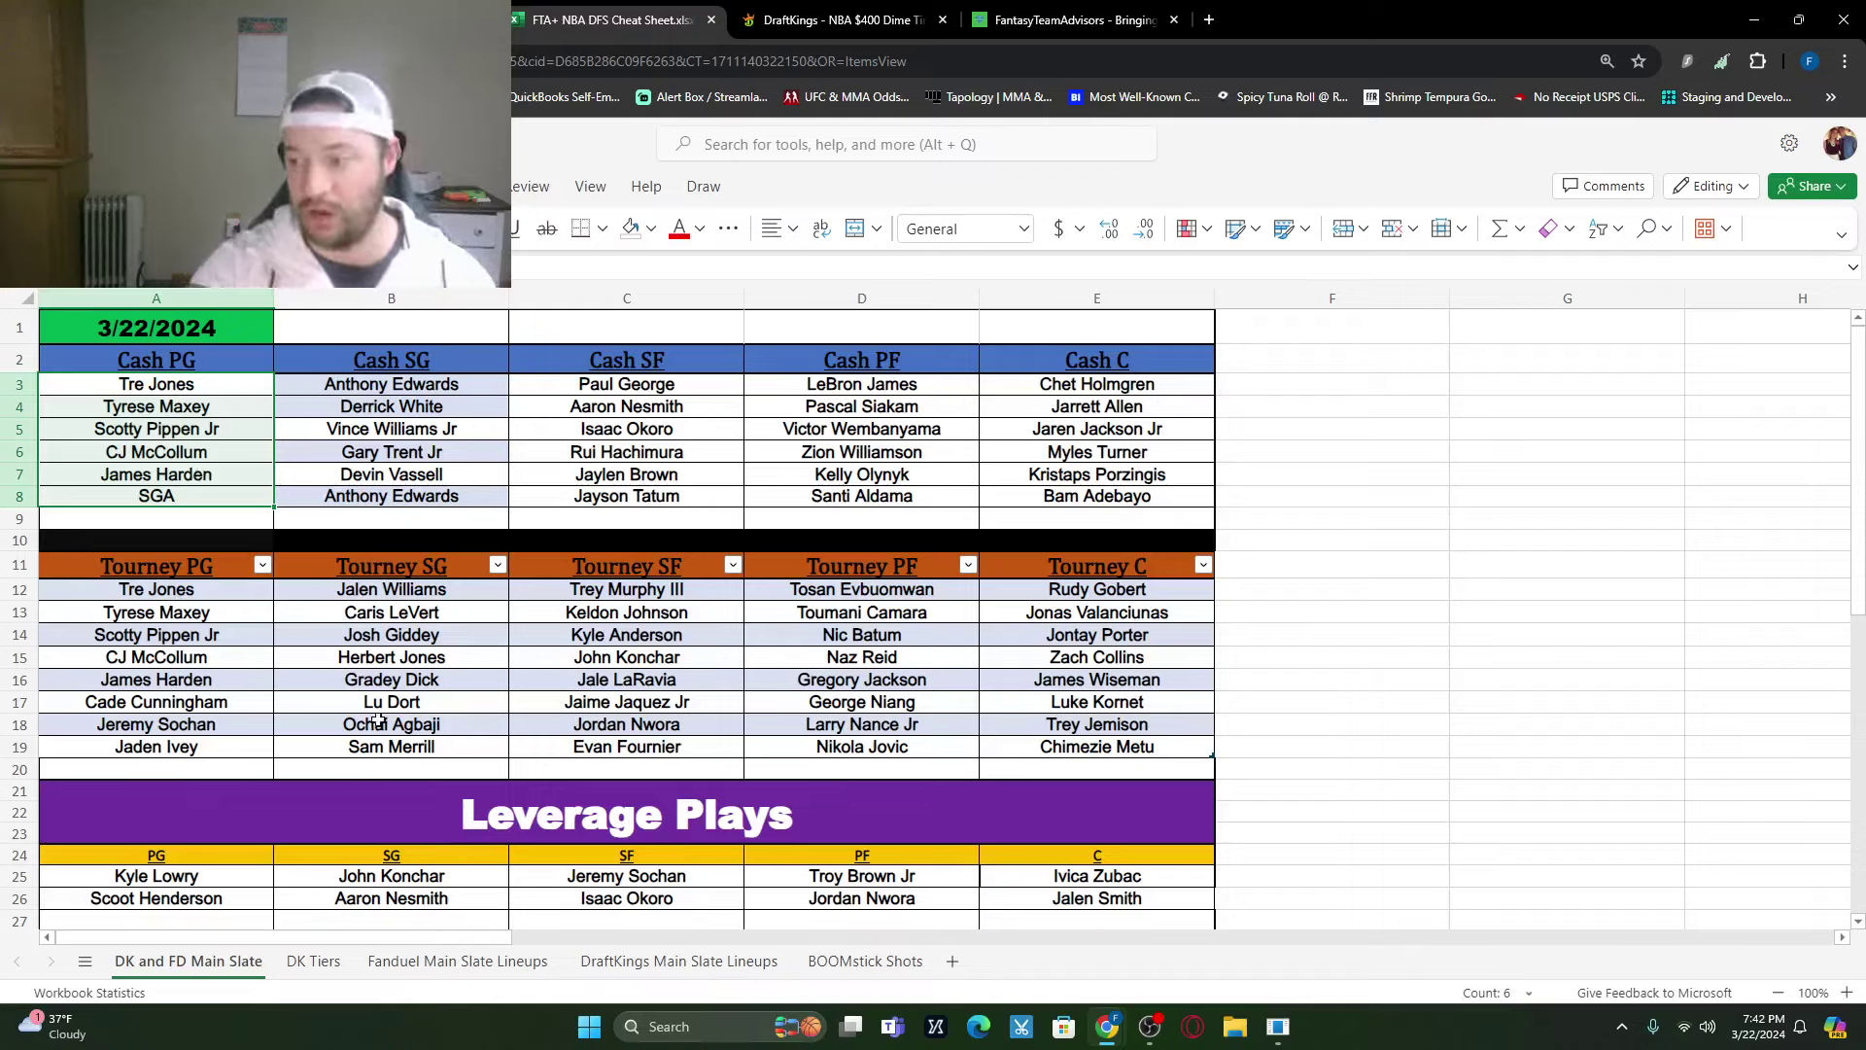
{"action": "left_click", "coordinate": [312, 960]}
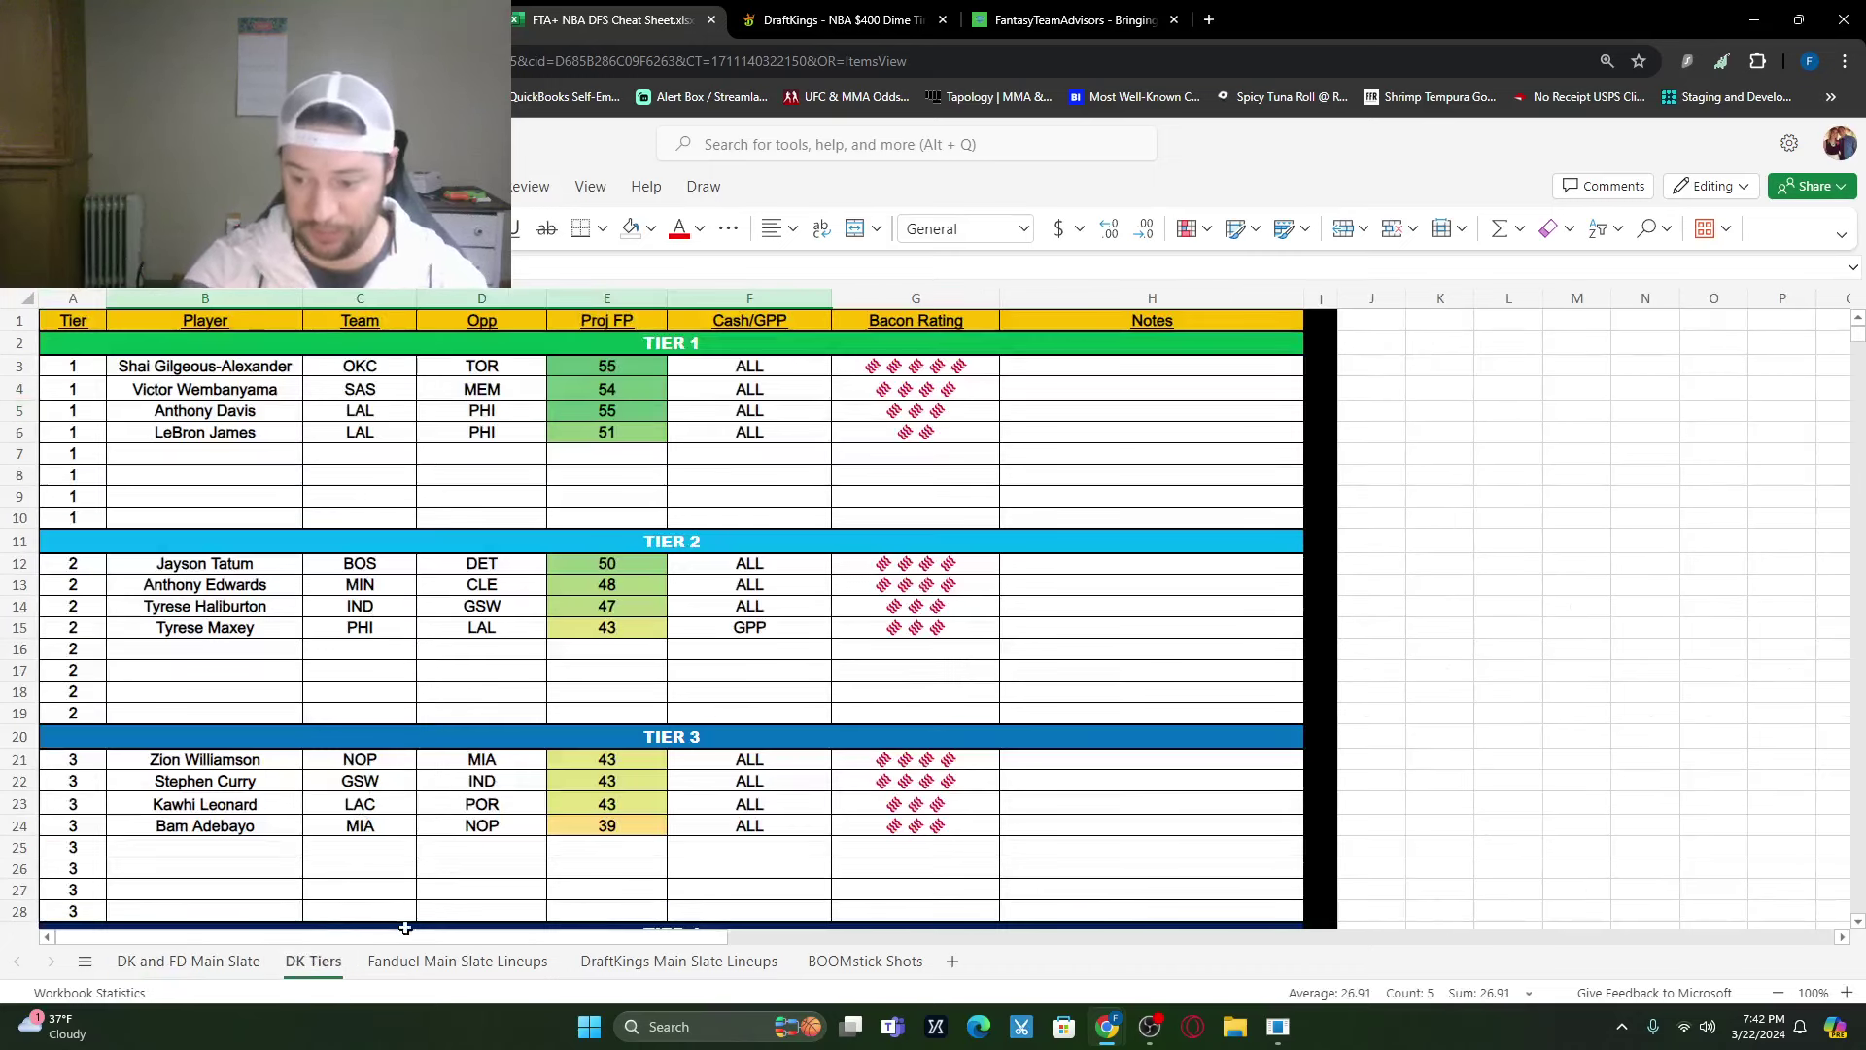
{"action": "left_click", "coordinate": [416, 963]}
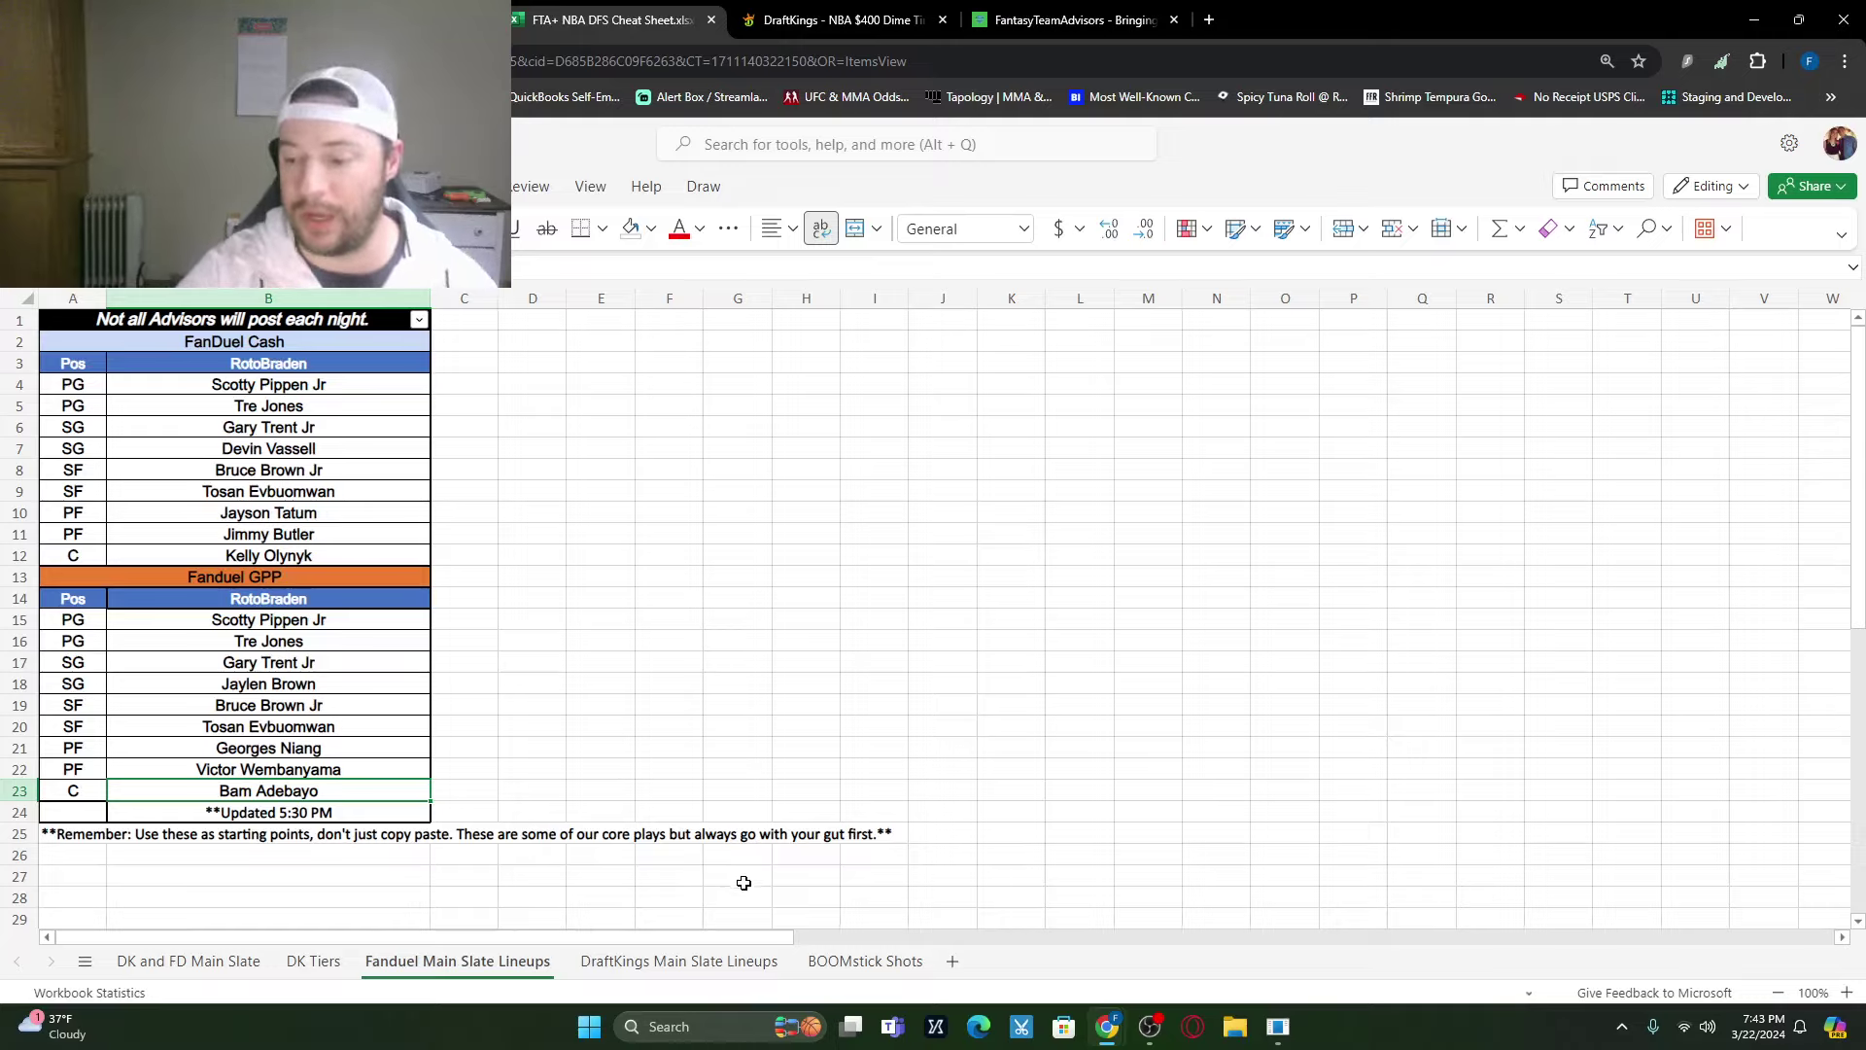
{"action": "left_click", "coordinate": [621, 970]}
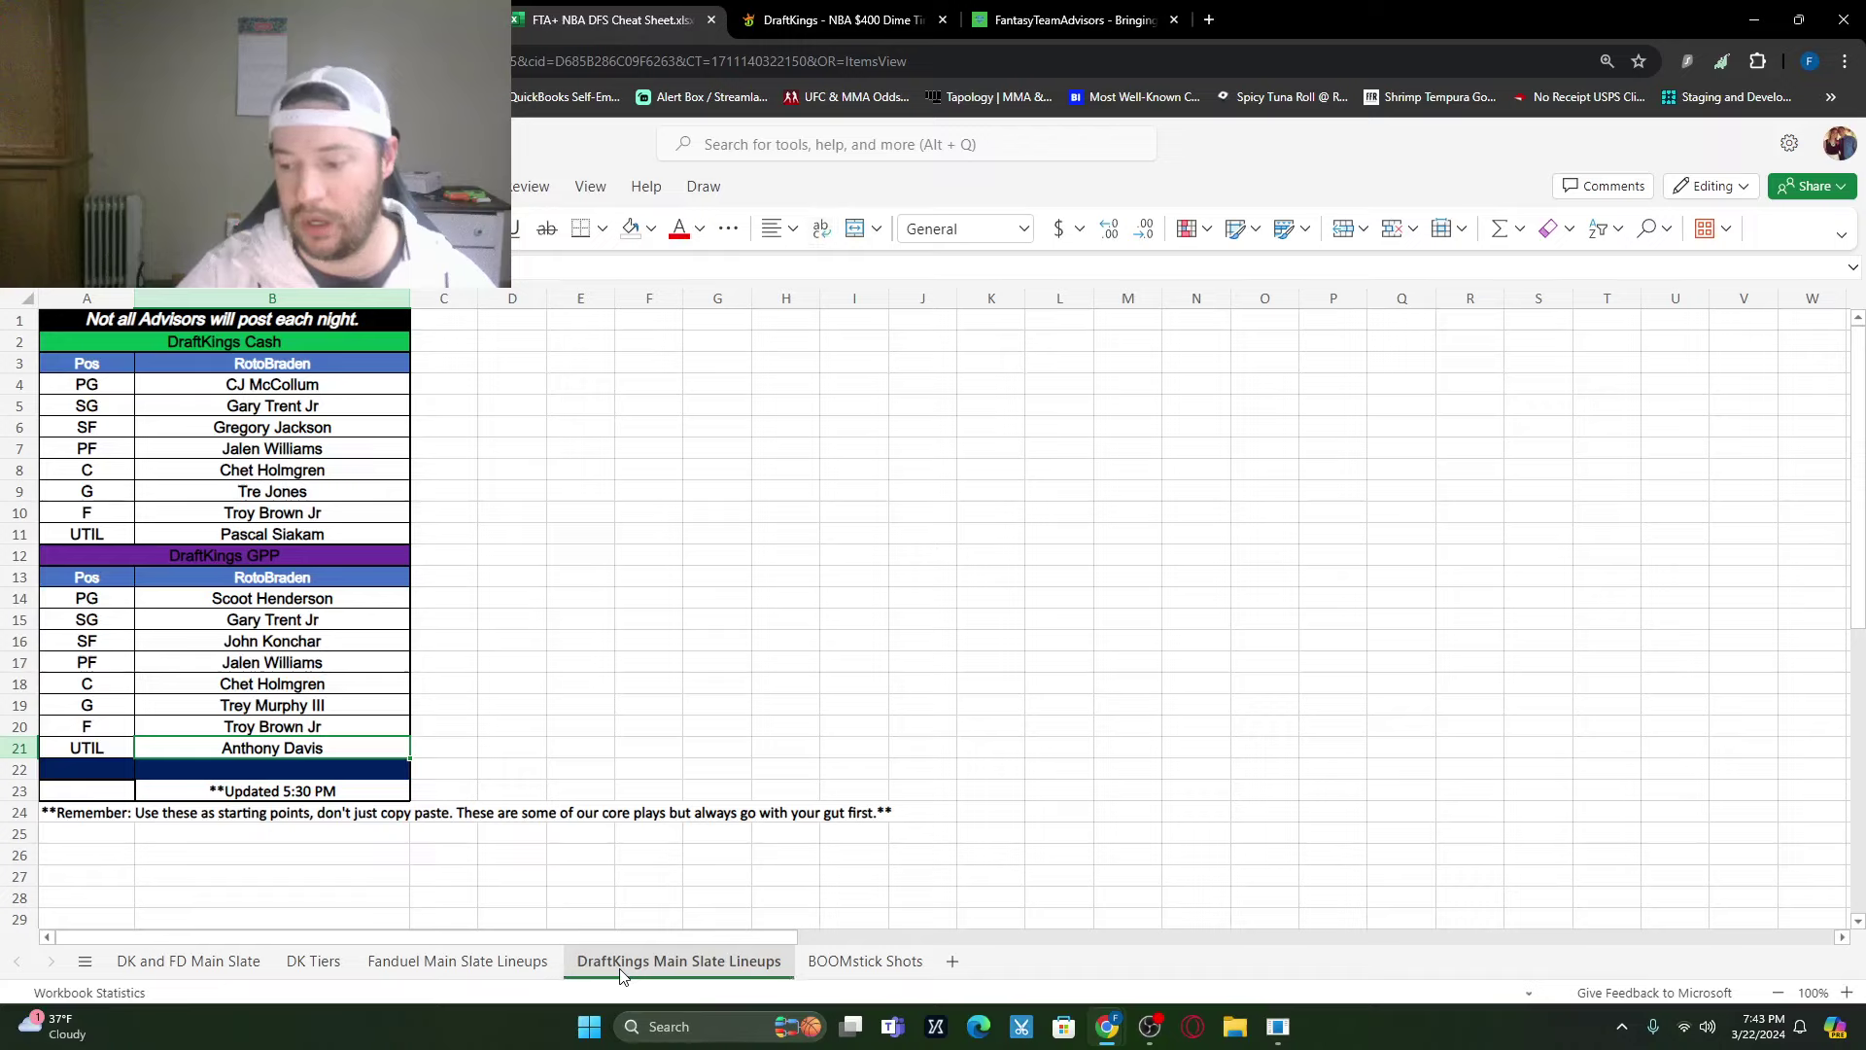
{"action": "left_click", "coordinate": [840, 968]}
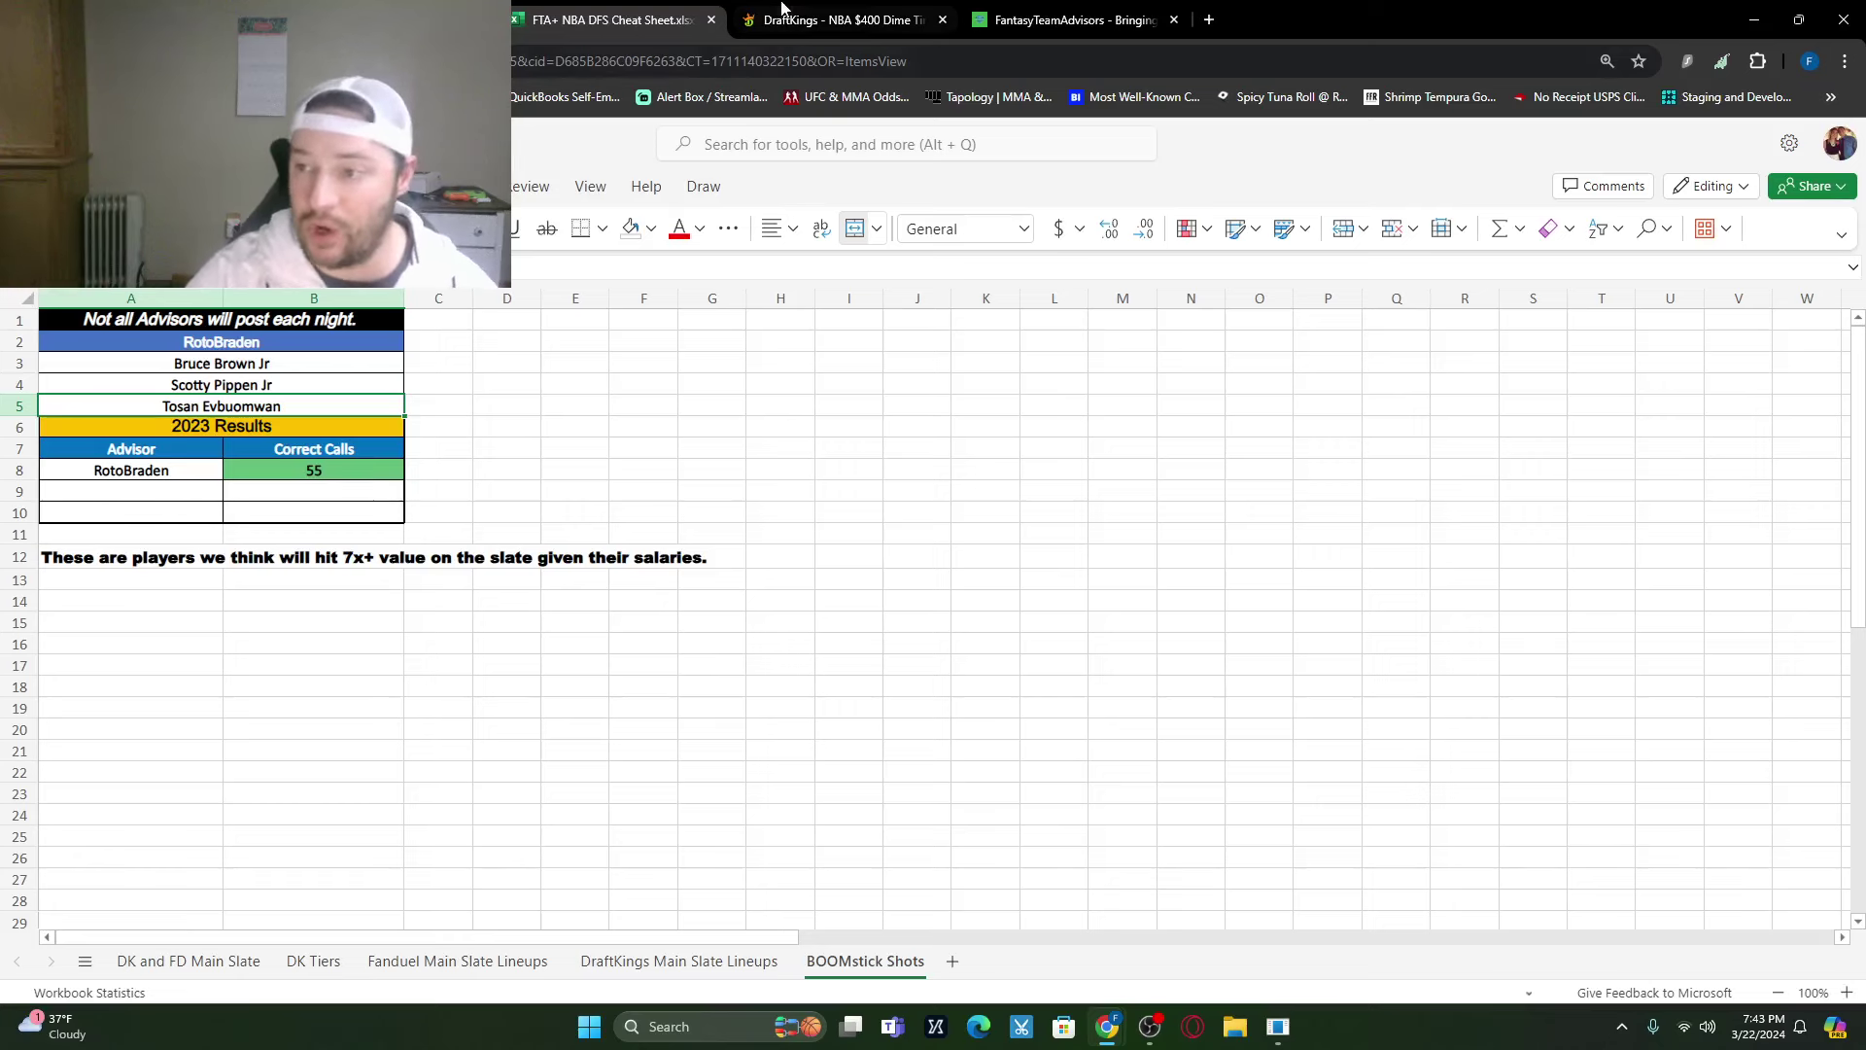
Step: Return to the FantasyTeamAdvisors home page led by NBA DFS Picks Today 3/22/24
{"action": "left_click", "coordinate": [1072, 10]}
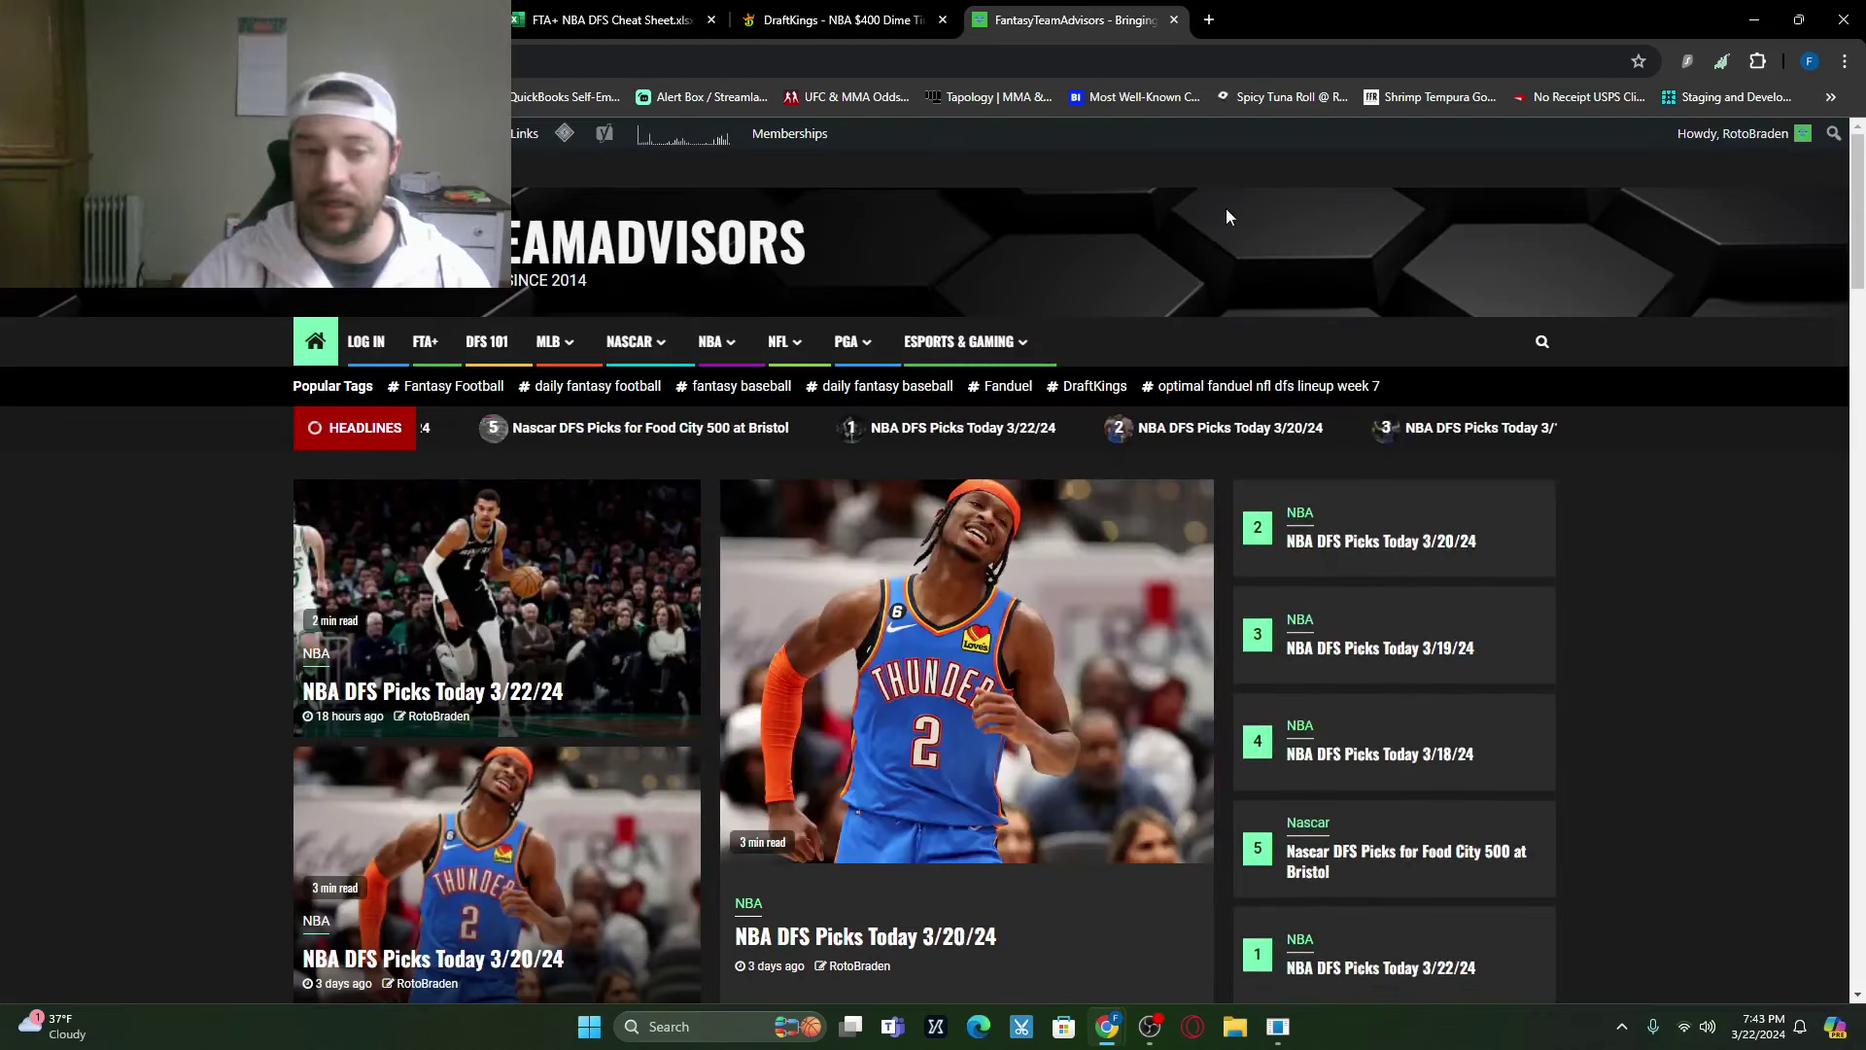